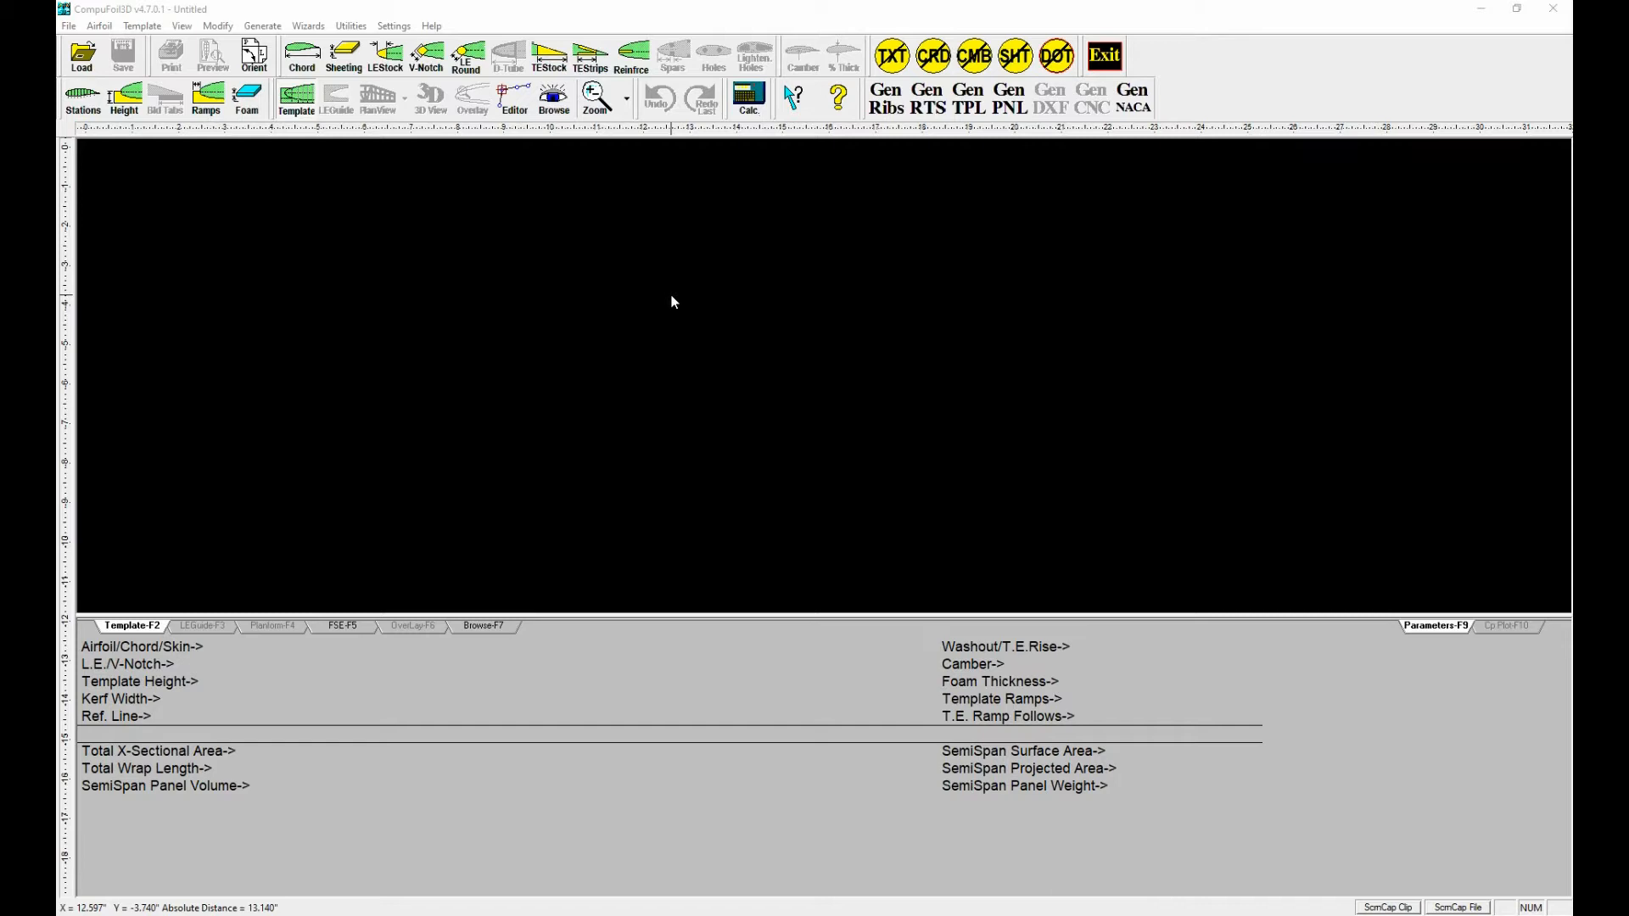
Start a straight tapered rib set with panel length 96, rib spacing 4 and a total sweep distance of 2.
{"action": "left_click", "coordinate": [898, 102]}
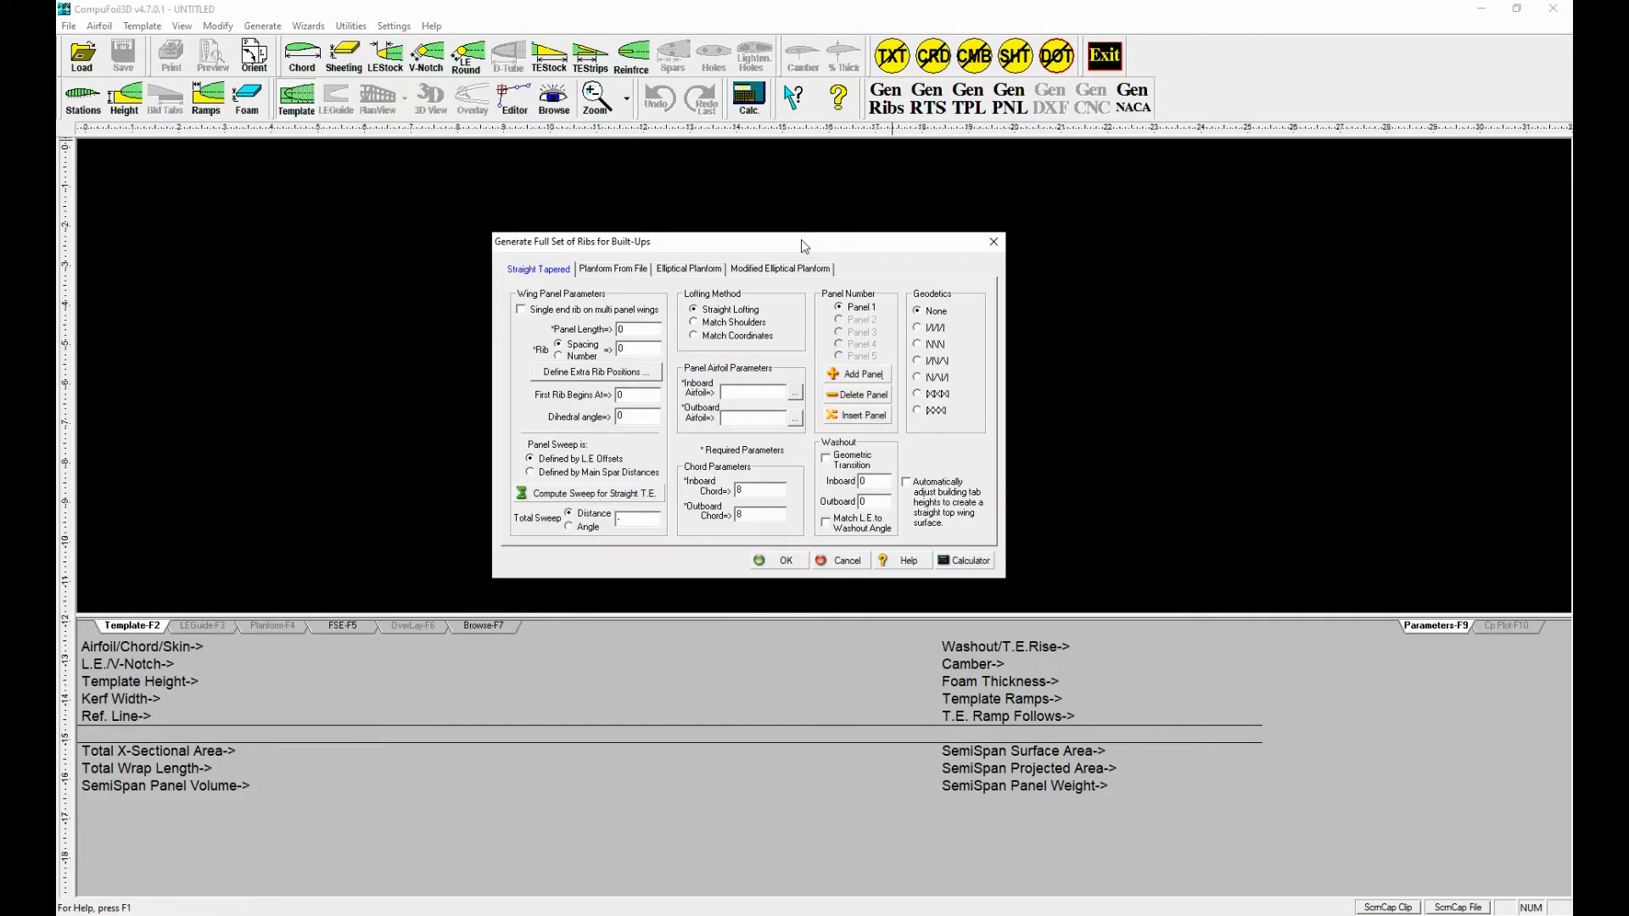
{"action": "left_click_drag", "start_coordinate": [801, 239], "coordinate": [769, 219]}
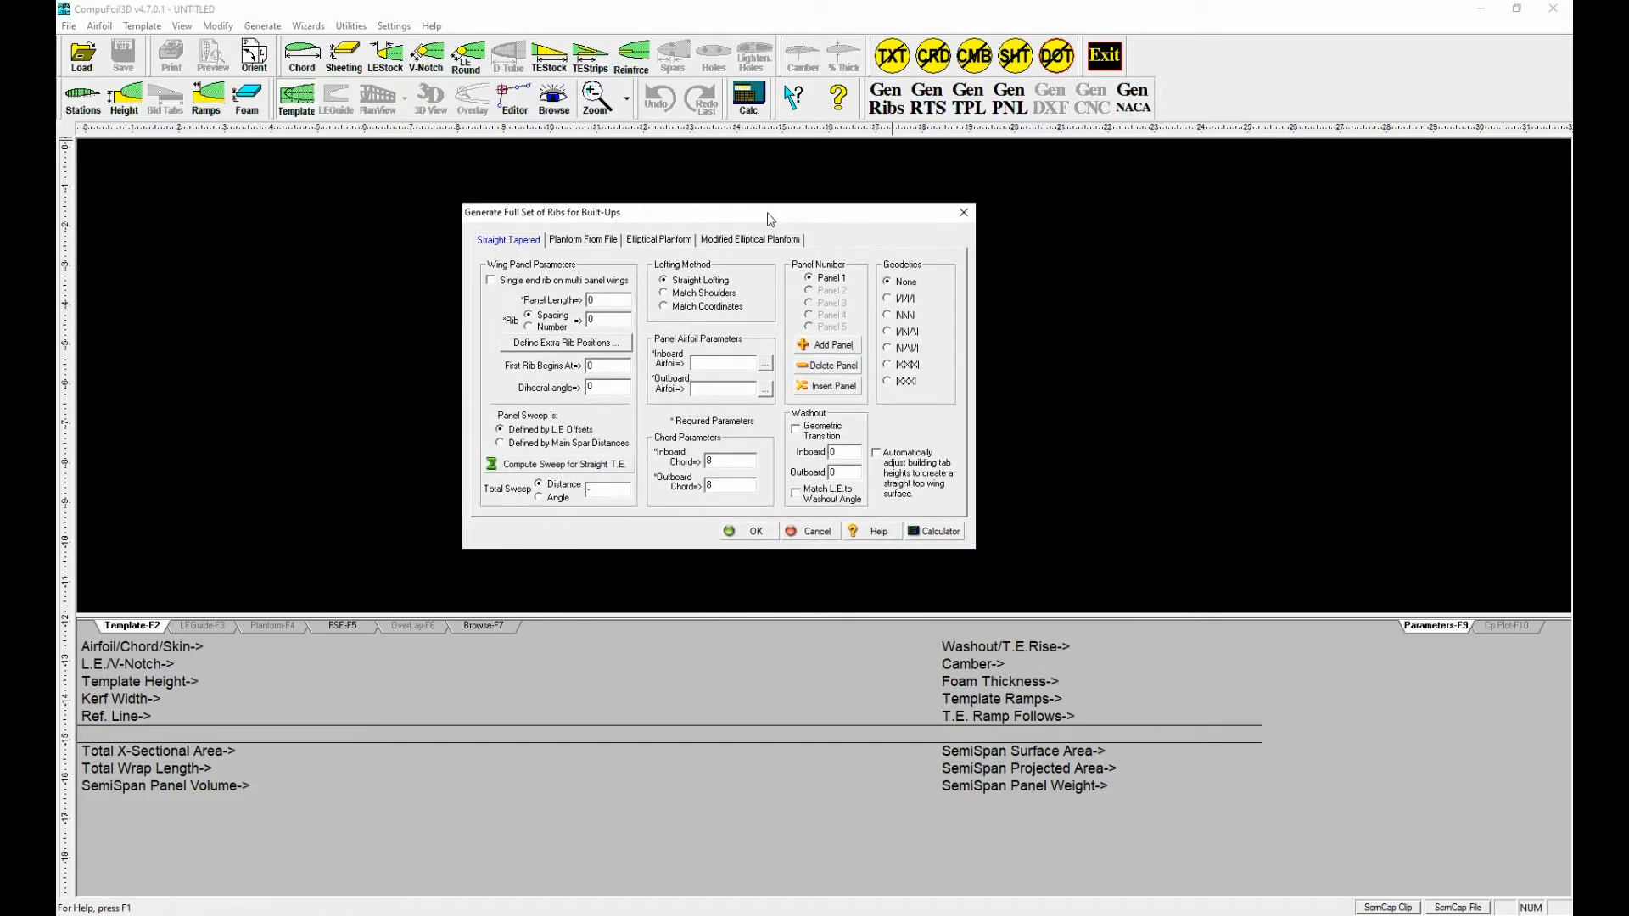
{"action": "left_click_drag", "start_coordinate": [604, 300], "coordinate": [581, 297]}
{"action": "type", "text": "96"}
{"action": "left_click_drag", "start_coordinate": [598, 319], "coordinate": [582, 331]}
{"action": "type", "text": "4"}
{"action": "left_click", "coordinate": [582, 490]}
{"action": "type", "text": "2"}
Set the panel's inboard chord to 12 and its outboard chord to 4.
{"action": "left_click", "coordinate": [728, 468]}
{"action": "left_click_drag", "start_coordinate": [727, 469], "coordinate": [703, 462]}
{"action": "type", "text": "12"}
{"action": "double_click", "coordinate": [708, 488]}
{"action": "type", "text": "4"}
Assign the 000-2-20-10 airfoil to both the inboard and outboard ends and generate the ribs.
{"action": "left_click", "coordinate": [766, 365]}
{"action": "left_click", "coordinate": [701, 363]}
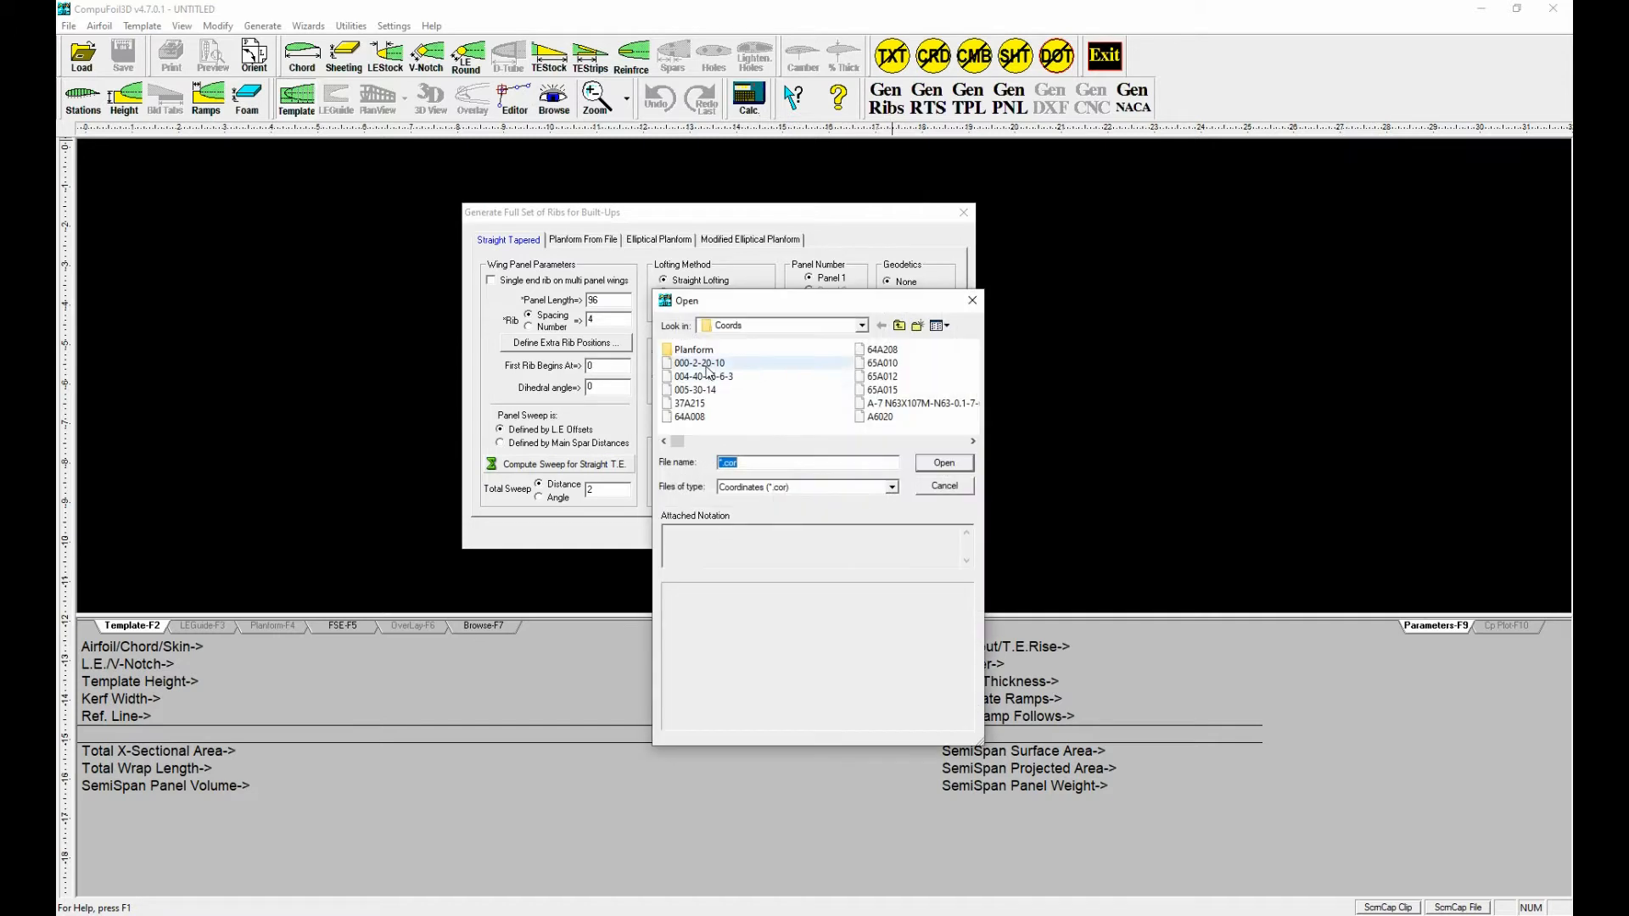
{"action": "left_click", "coordinate": [966, 465]}
{"action": "left_click", "coordinate": [765, 391]}
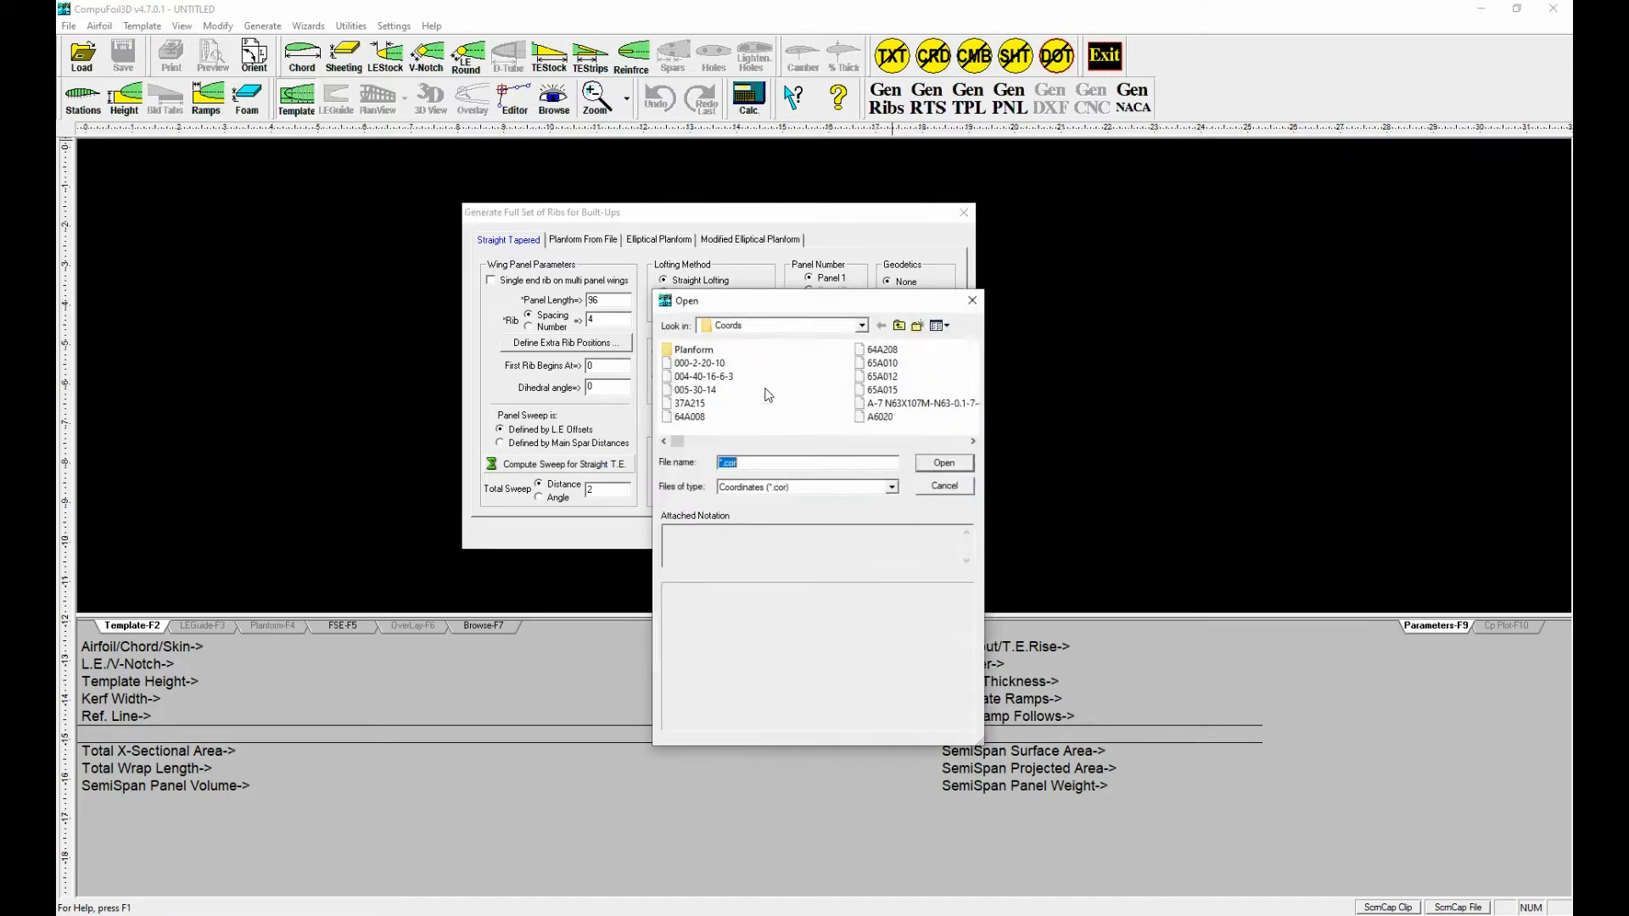
{"action": "left_click", "coordinate": [720, 365]}
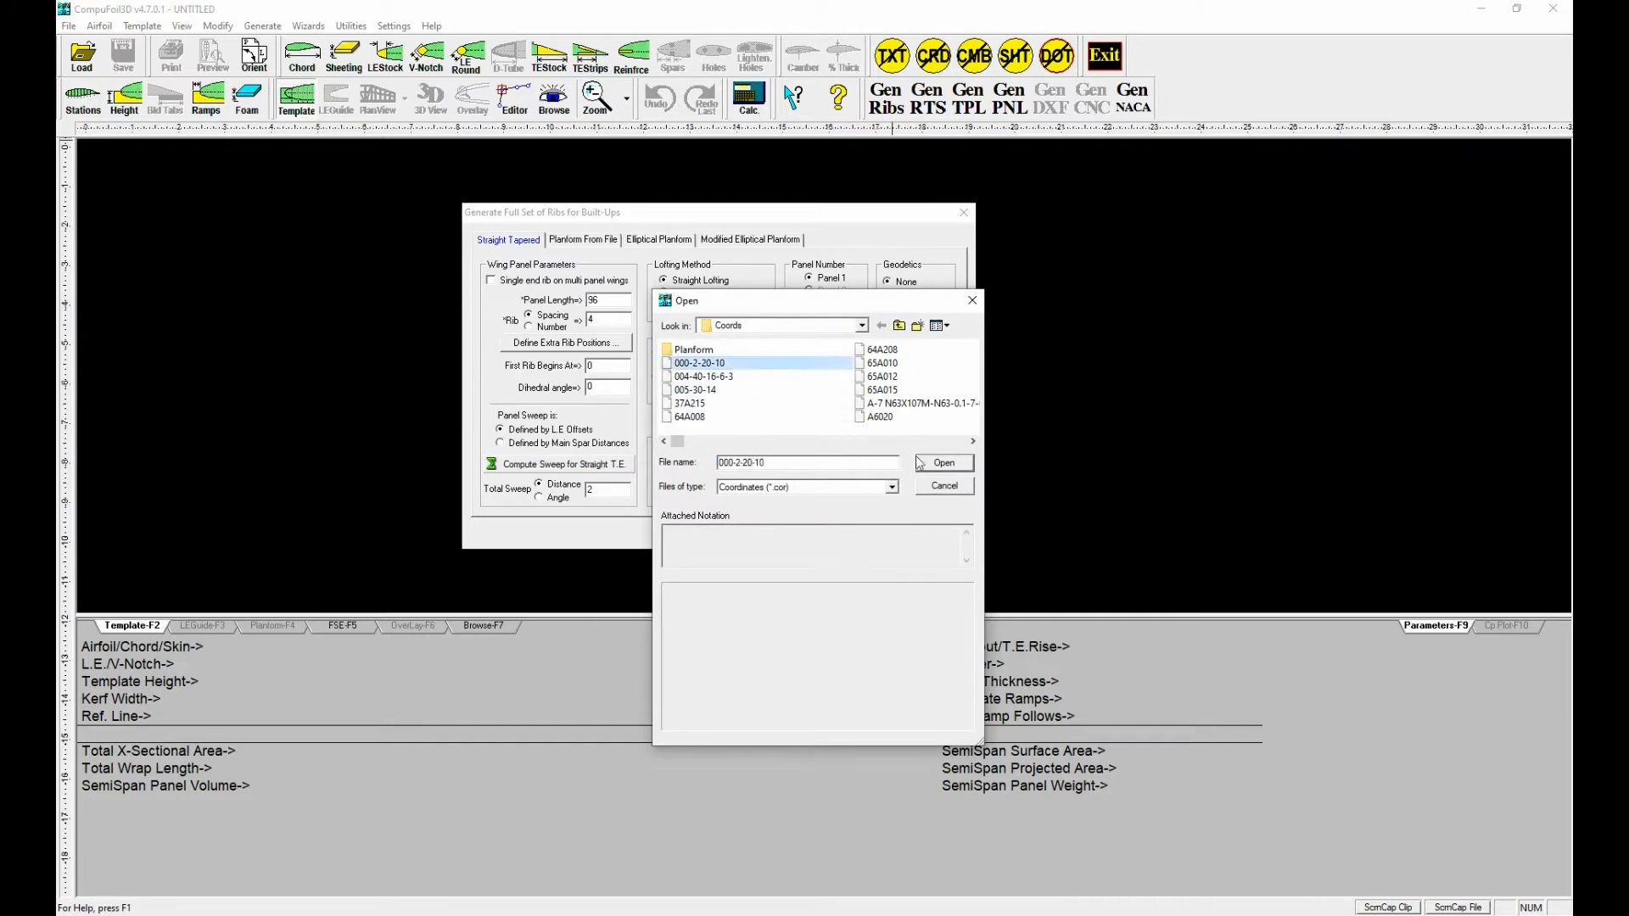
{"action": "left_click", "coordinate": [964, 465]}
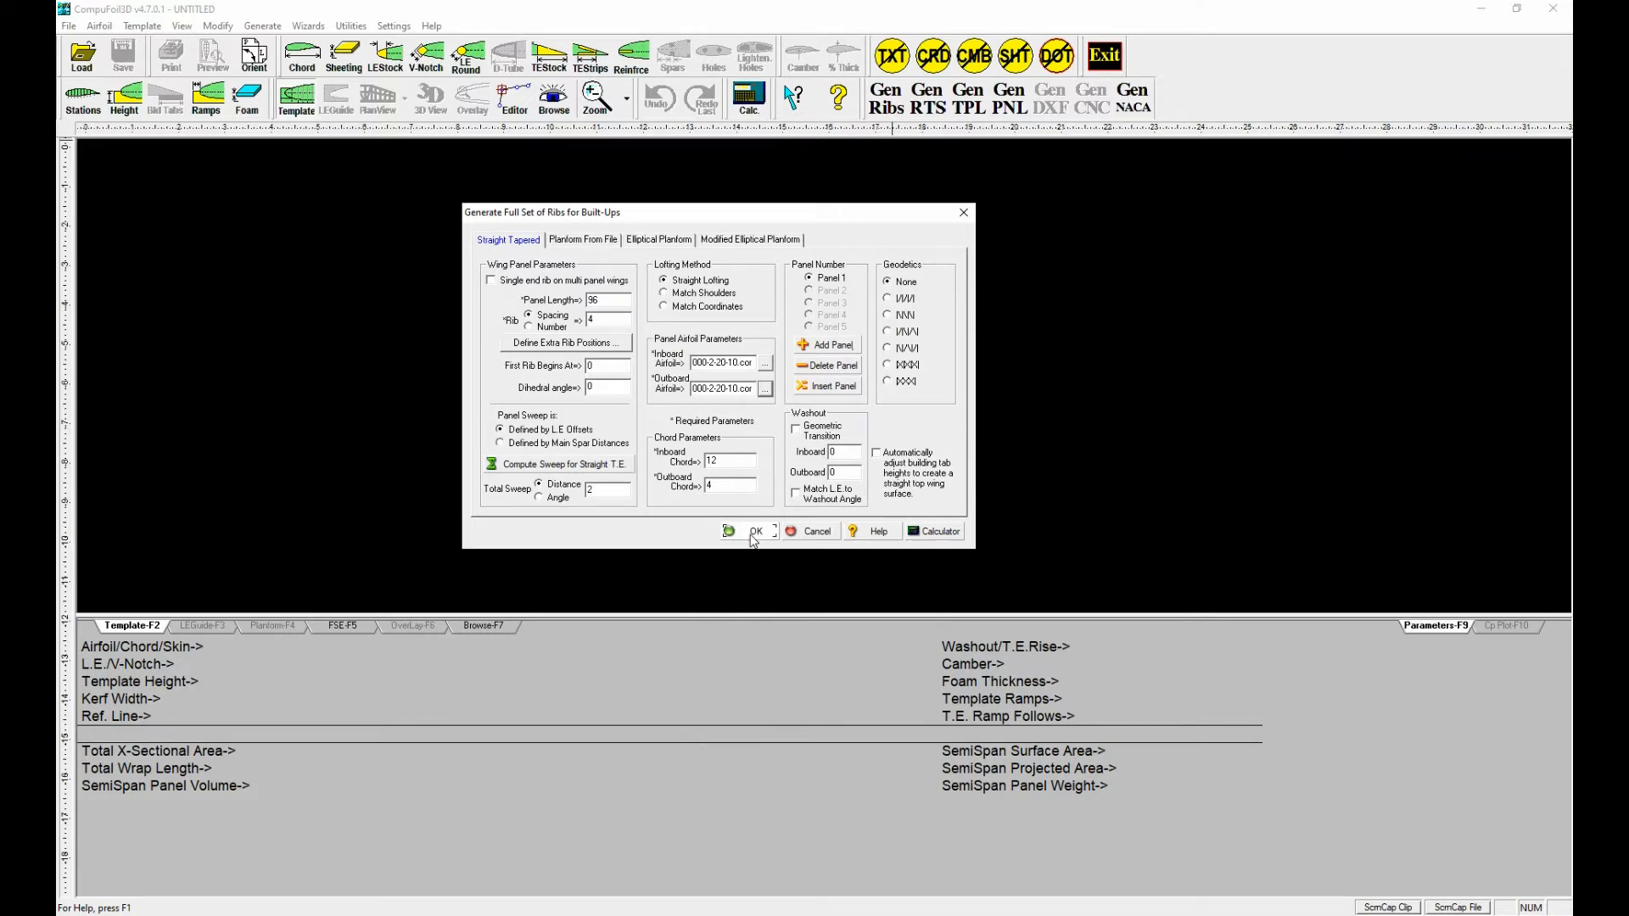
{"action": "left_click", "coordinate": [752, 535]}
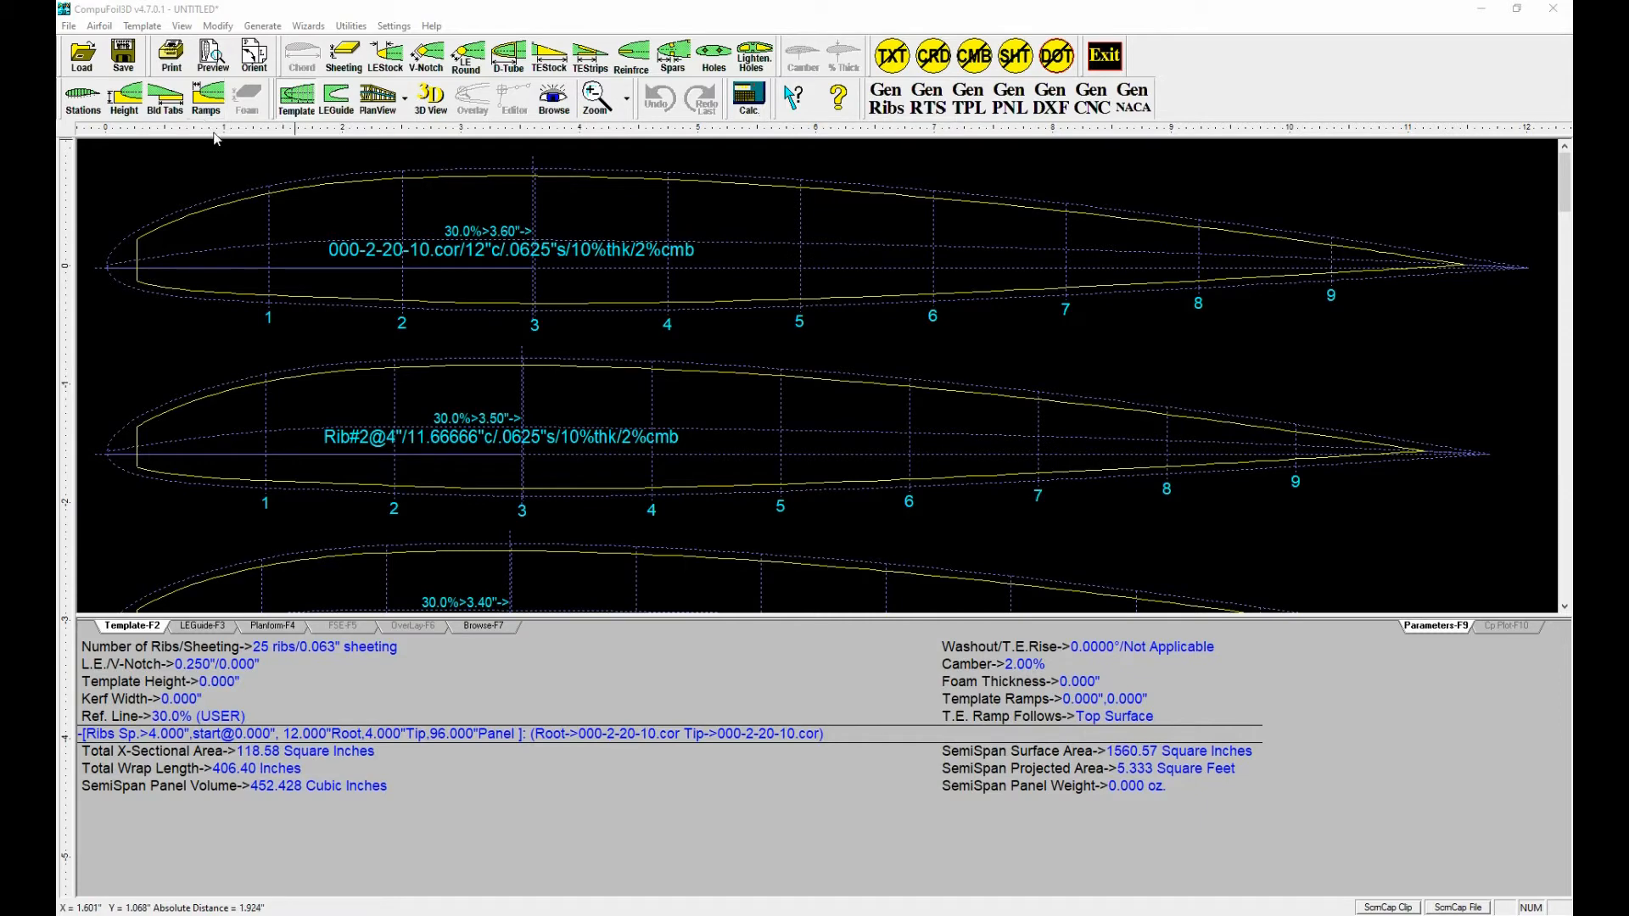
Add leading edge and trailing edge building tabs to the ribs, keeping the default sizes and alignment.
{"action": "left_click", "coordinate": [166, 97]}
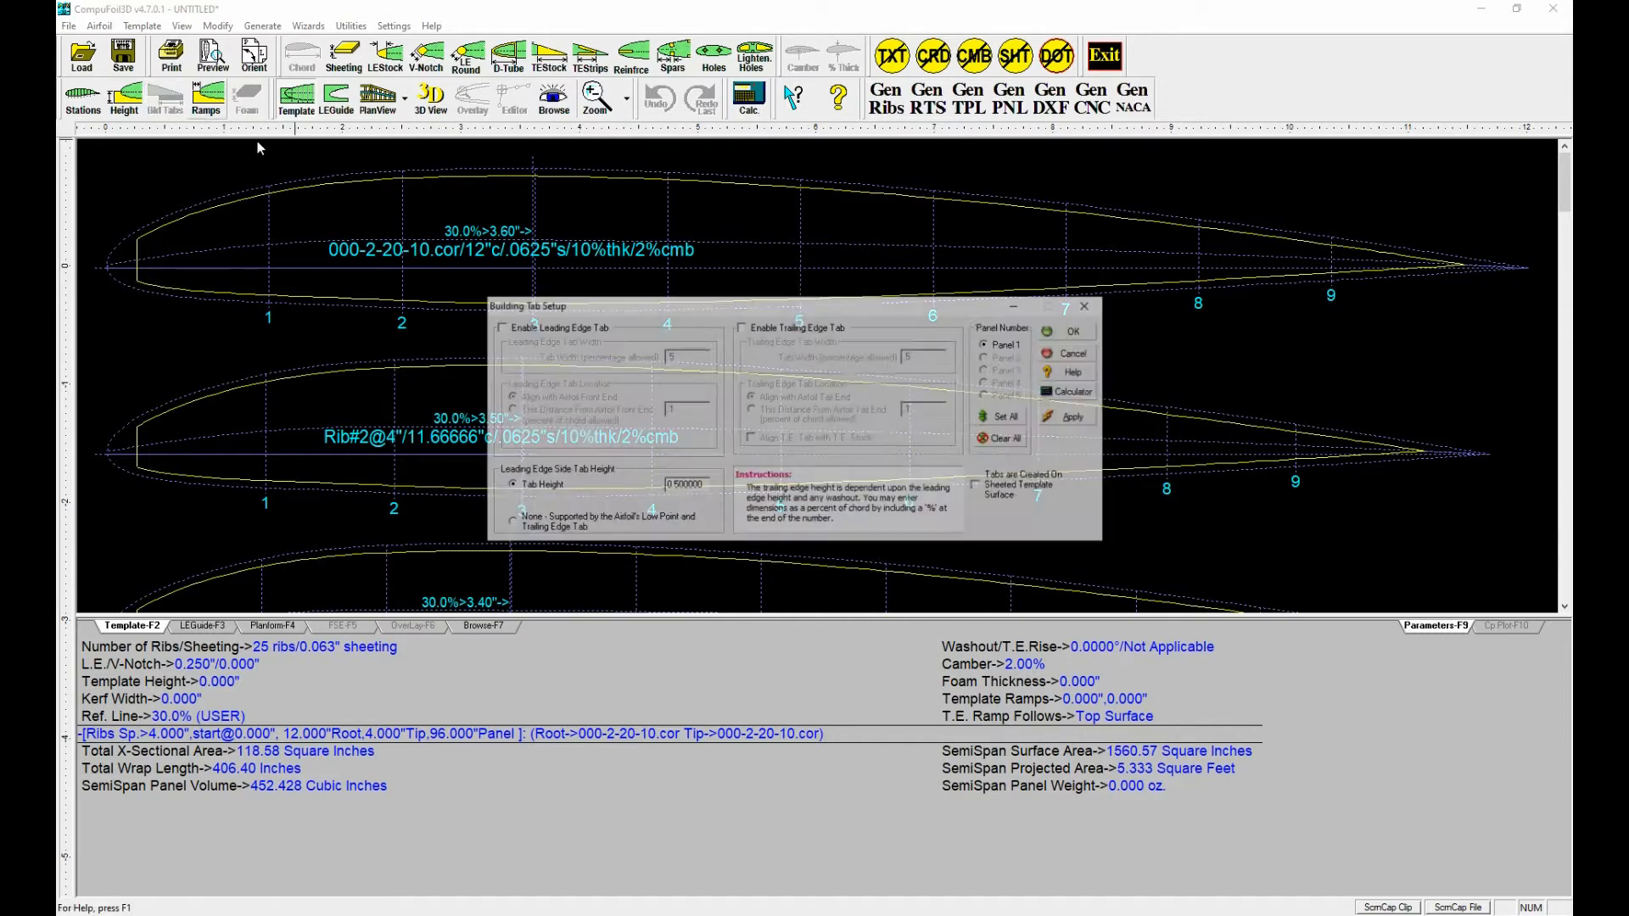
{"action": "left_click", "coordinate": [500, 328]}
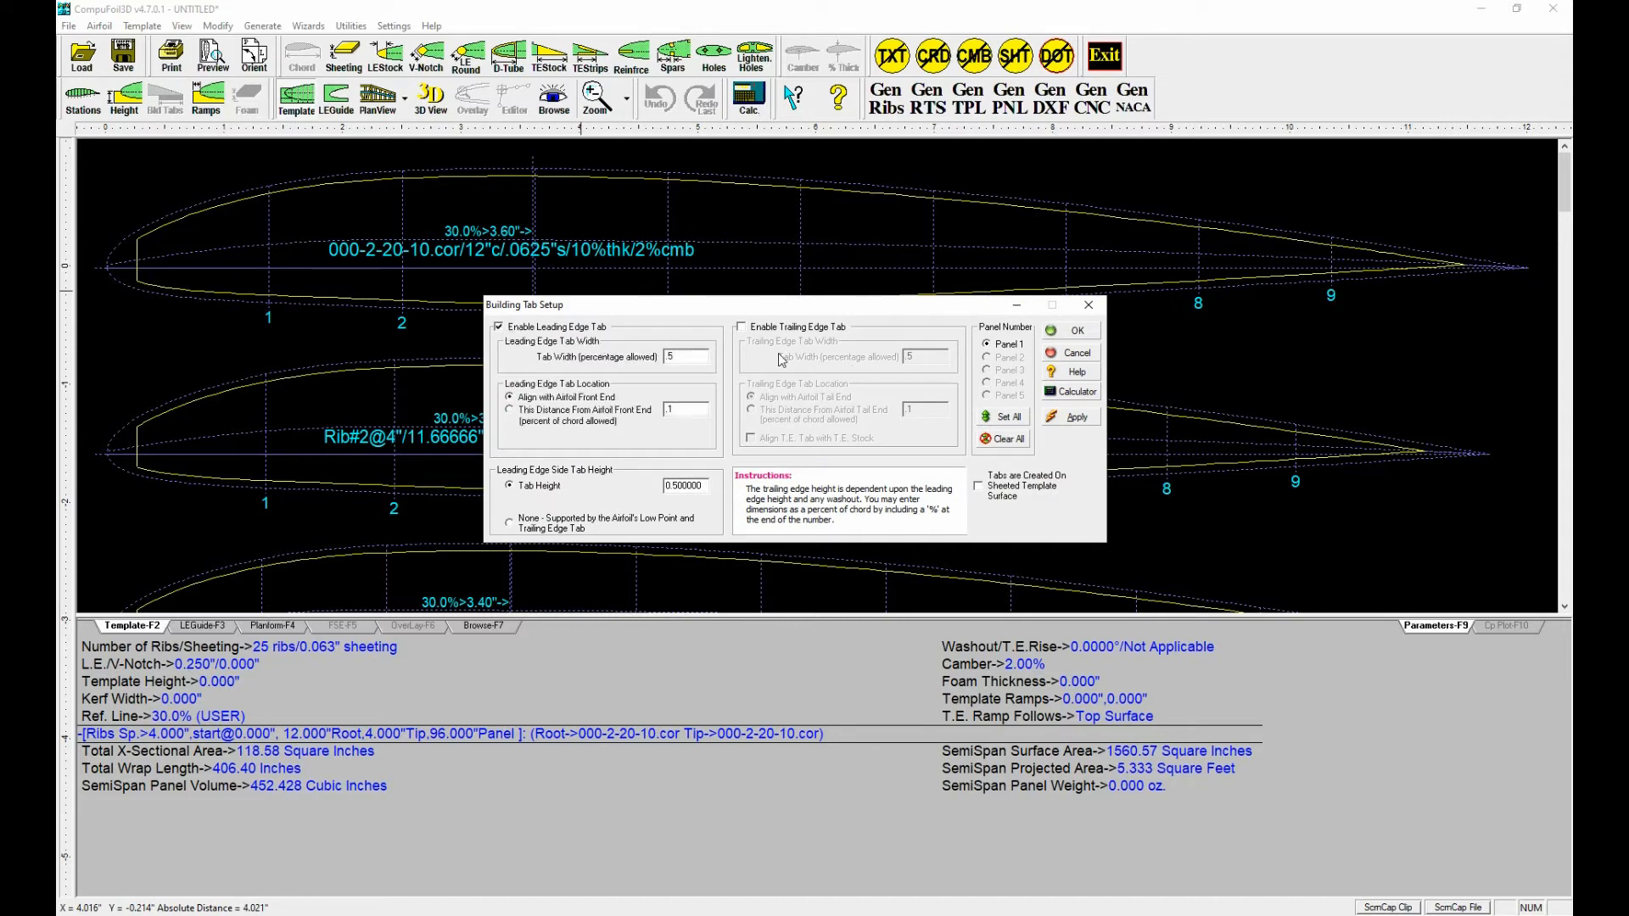
{"action": "left_click", "coordinate": [741, 328]}
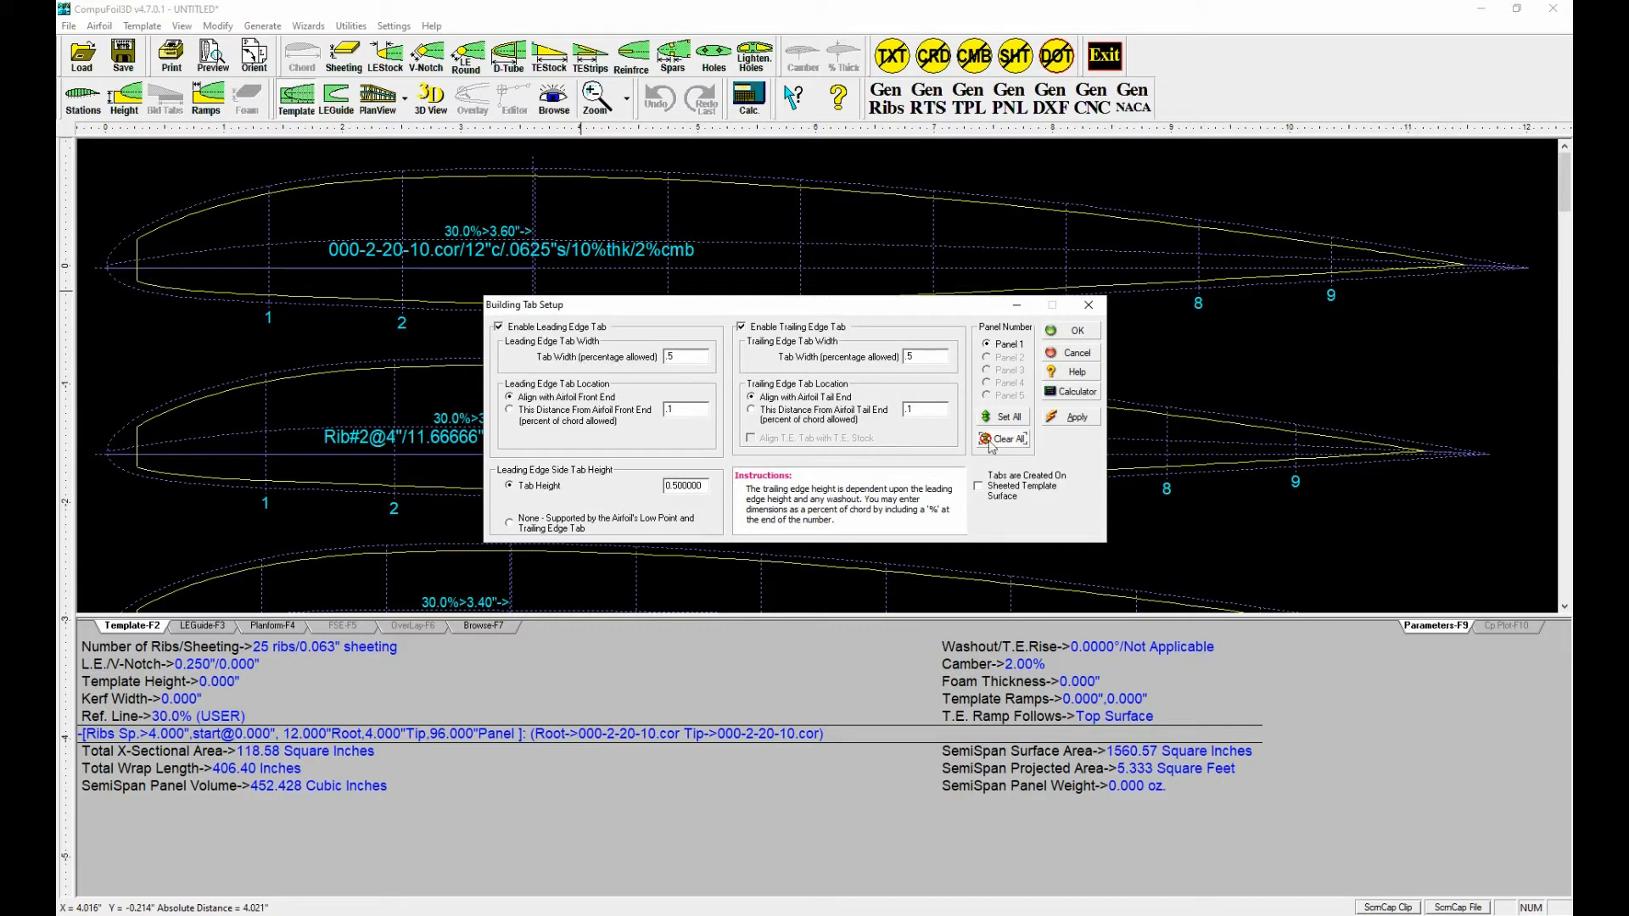
{"action": "left_click", "coordinate": [1089, 422]}
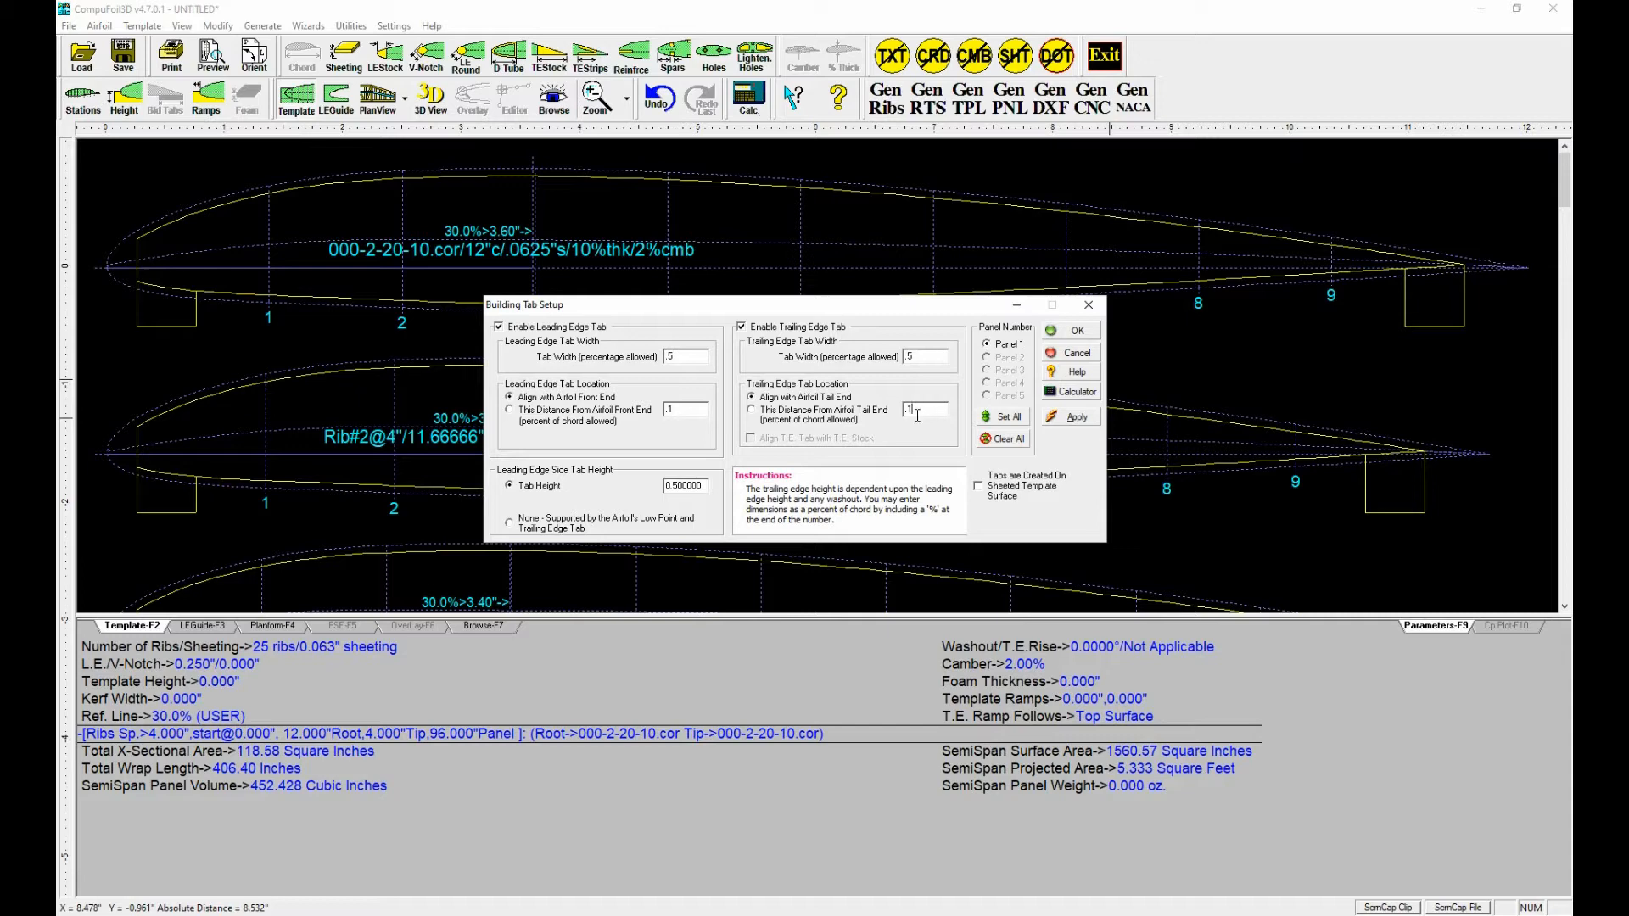
Place the trailing edge building tabs by distance from the airfoil tail end, using a distance of .2.
{"action": "left_click_drag", "start_coordinate": [917, 409], "coordinate": [910, 409]}
{"action": "type", "text": "2"}
{"action": "left_click", "coordinate": [1069, 421]}
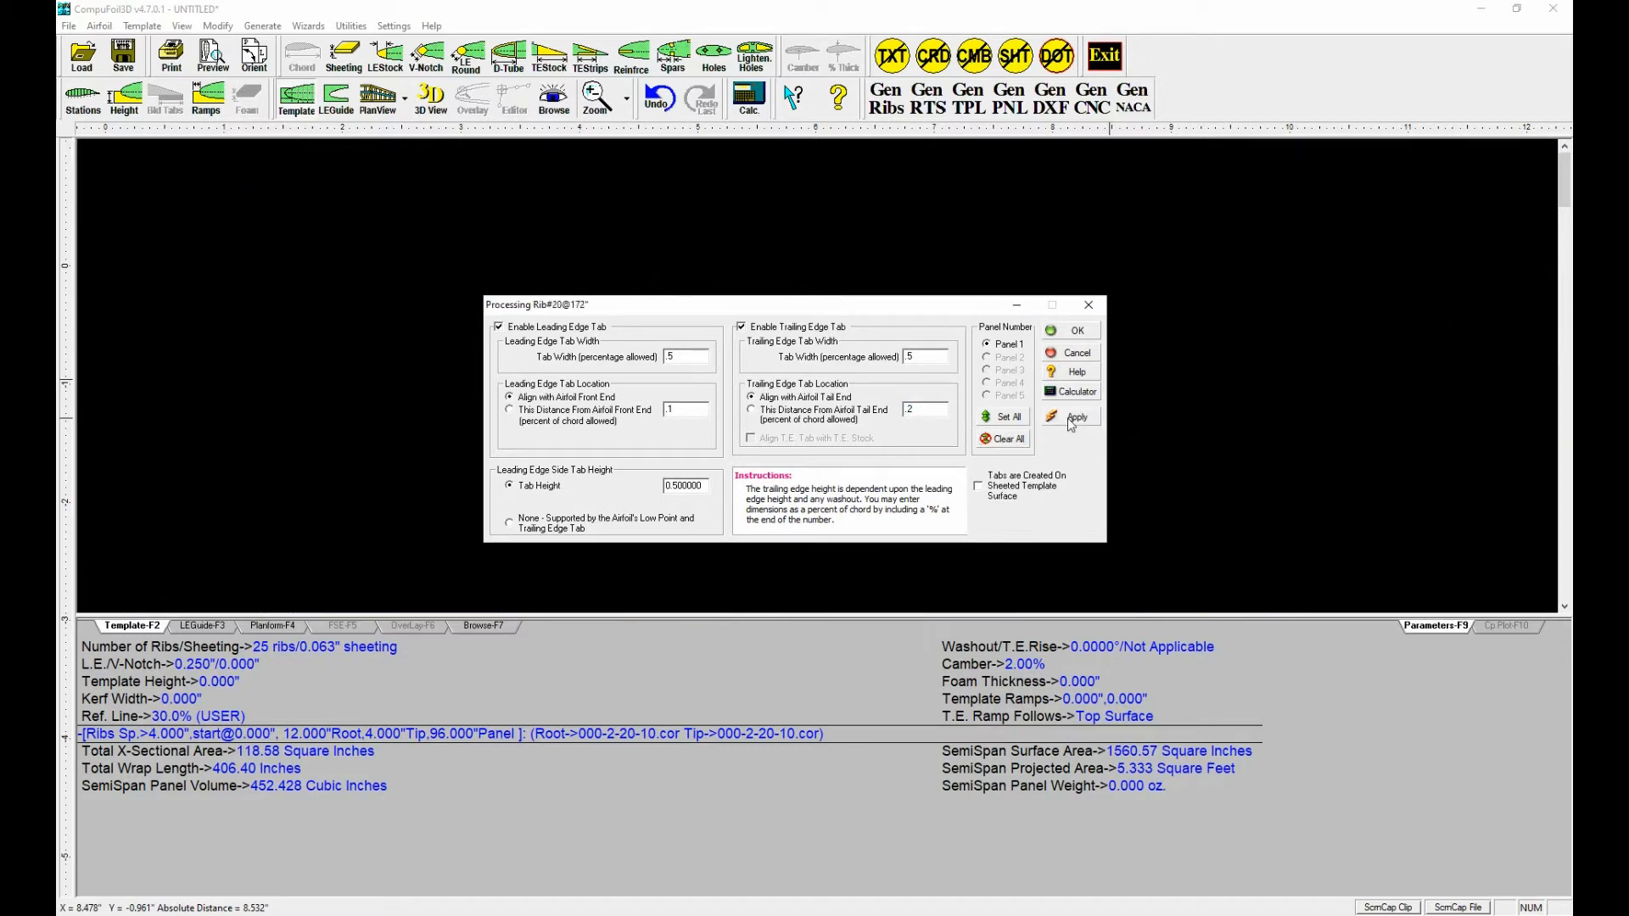
{"action": "left_click", "coordinate": [751, 410]}
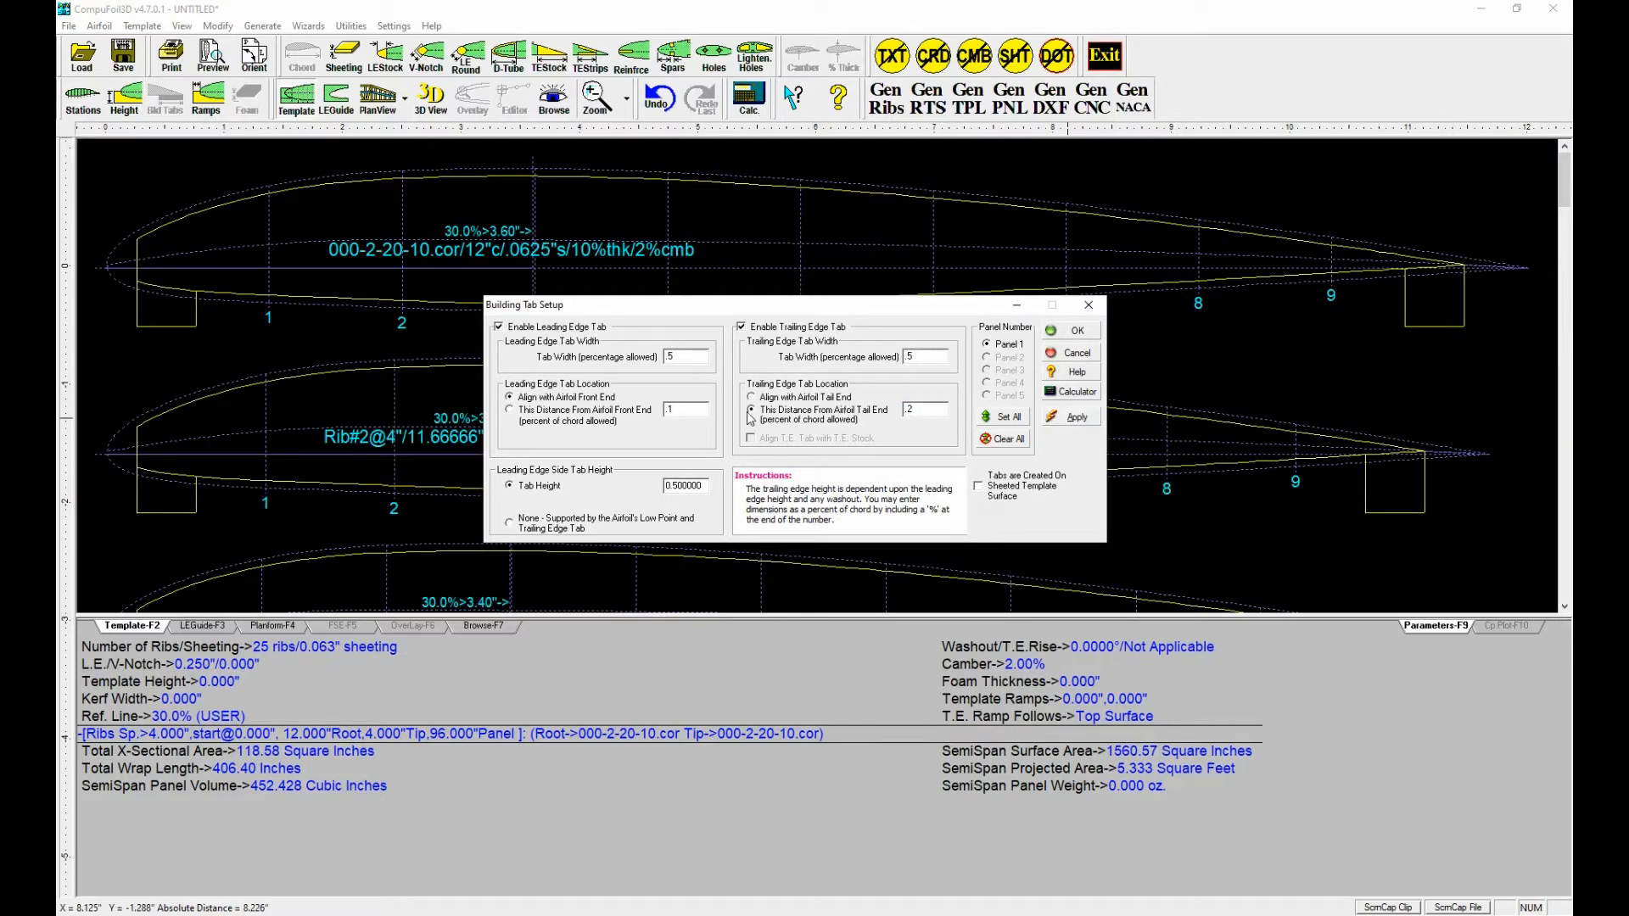
{"action": "left_click", "coordinate": [1067, 423]}
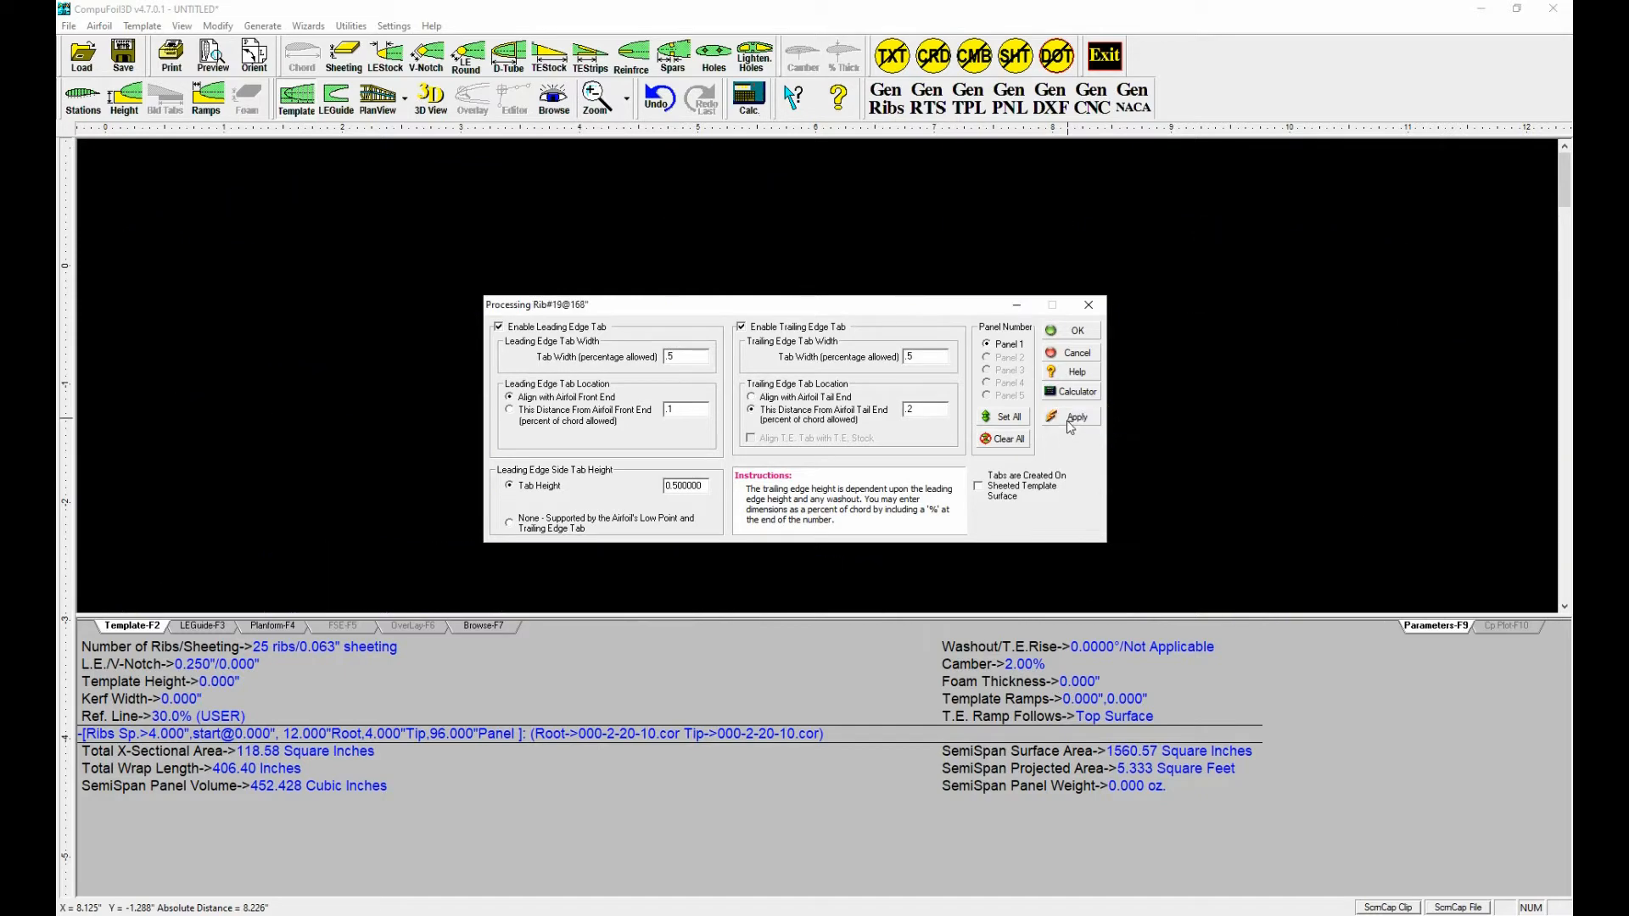
Set the trailing edge tabs' distance from the airfoil tail end to 2 and accept the building tab setup.
{"action": "double_click", "coordinate": [909, 410]}
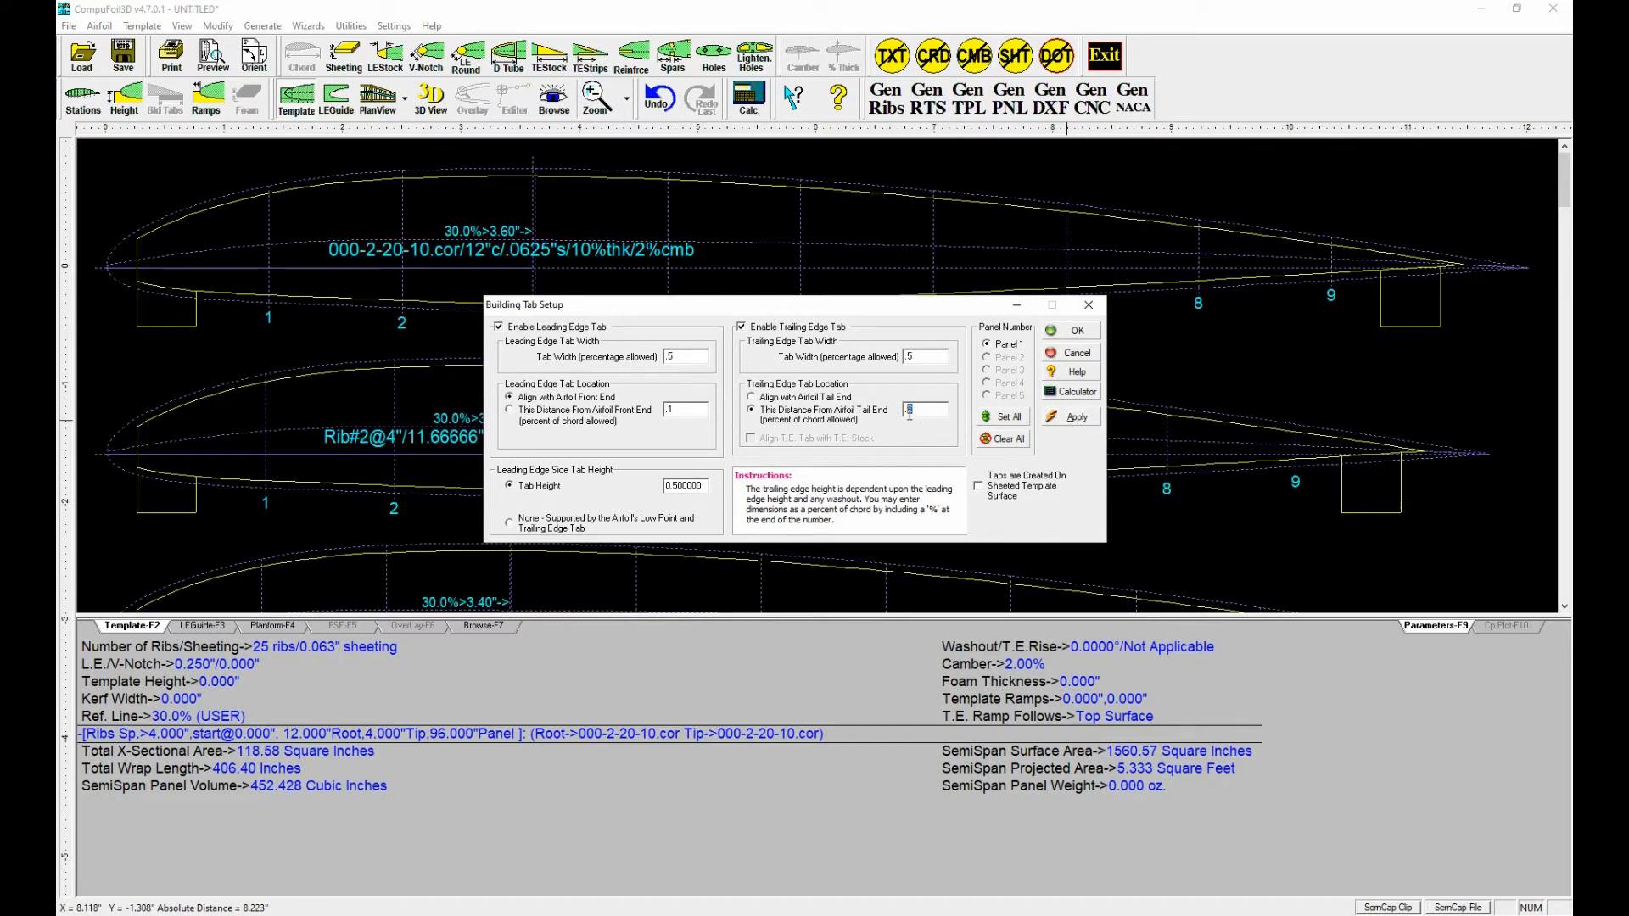
{"action": "type", "text": "2"}
{"action": "left_click", "coordinate": [1067, 422]}
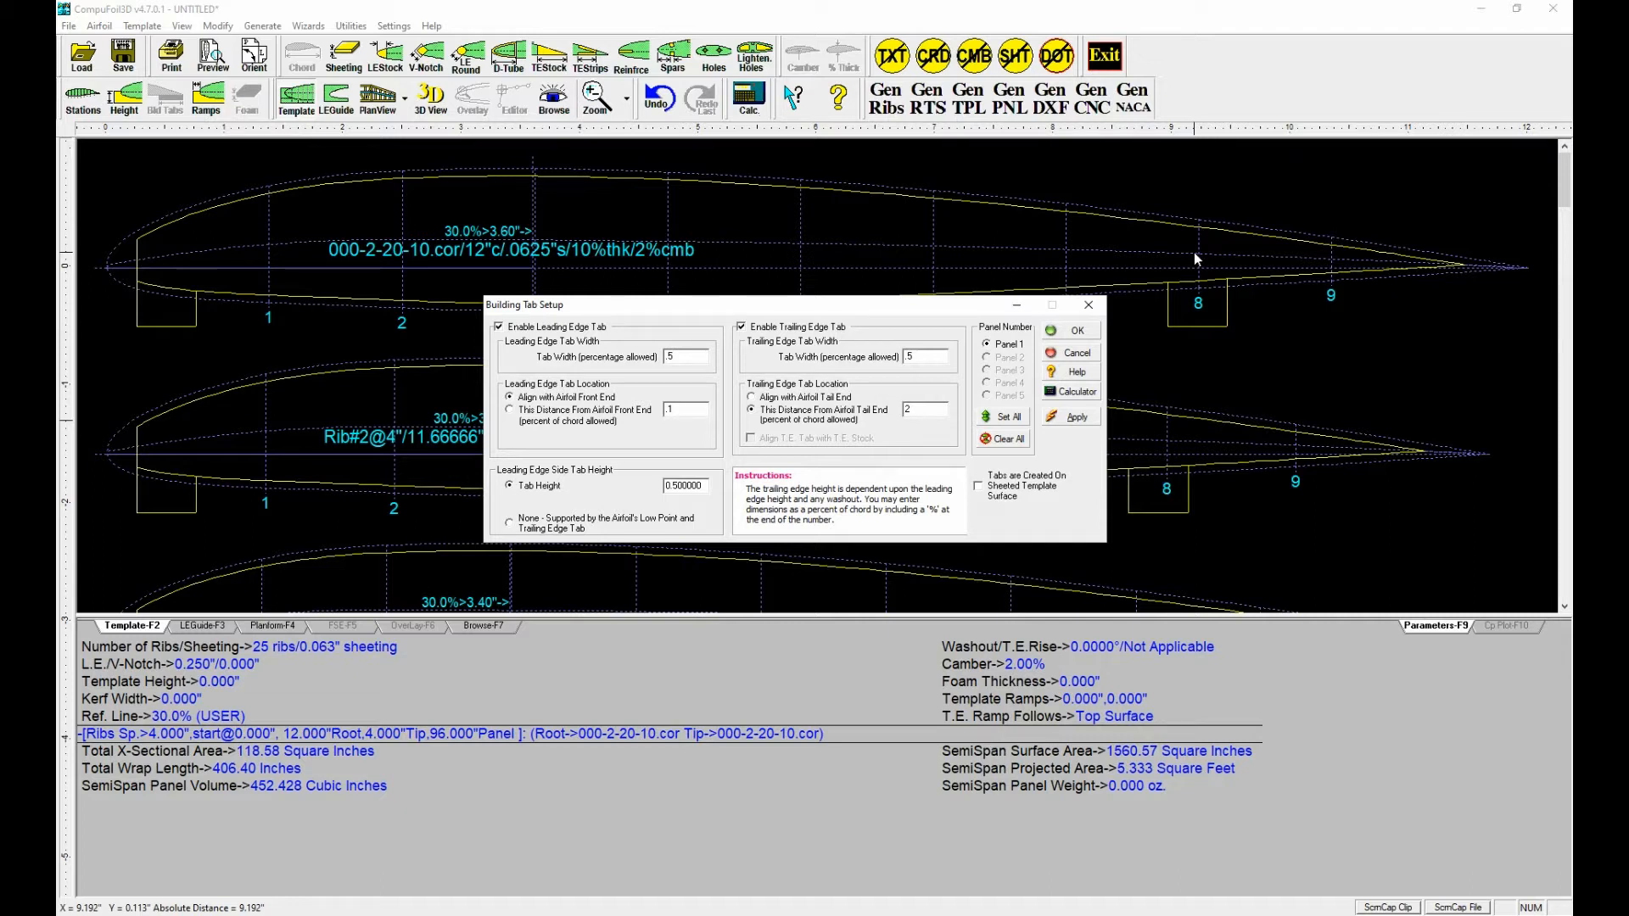
{"action": "left_click", "coordinate": [1089, 331]}
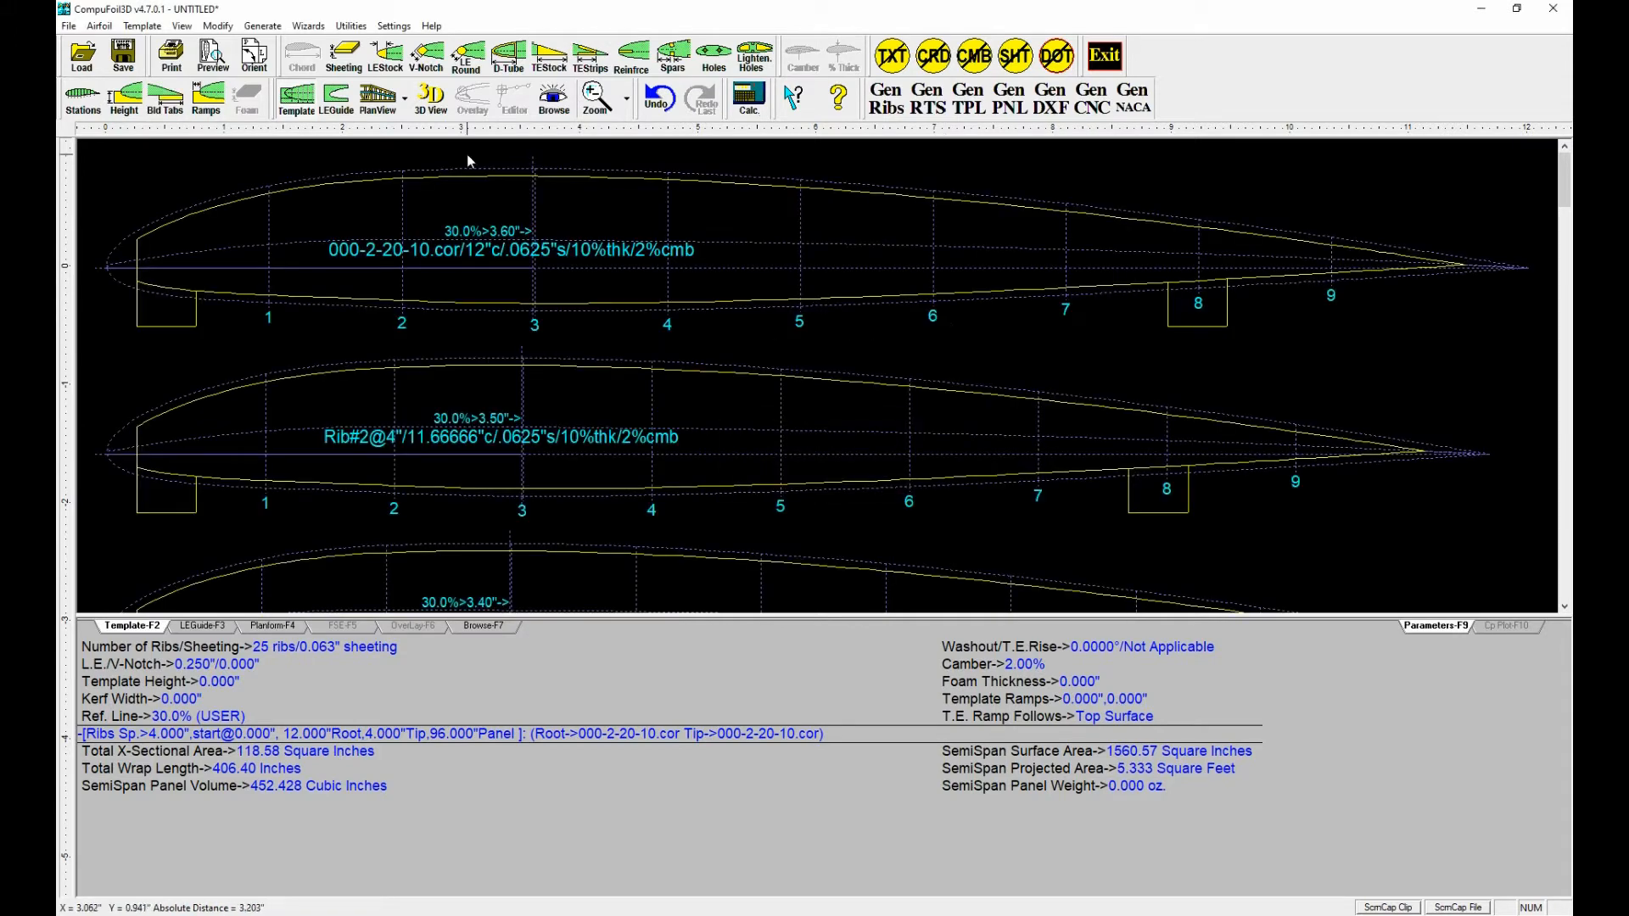
Examine the wing panel's rib layout in plan view and return to the rib templates.
{"action": "left_click", "coordinate": [379, 97]}
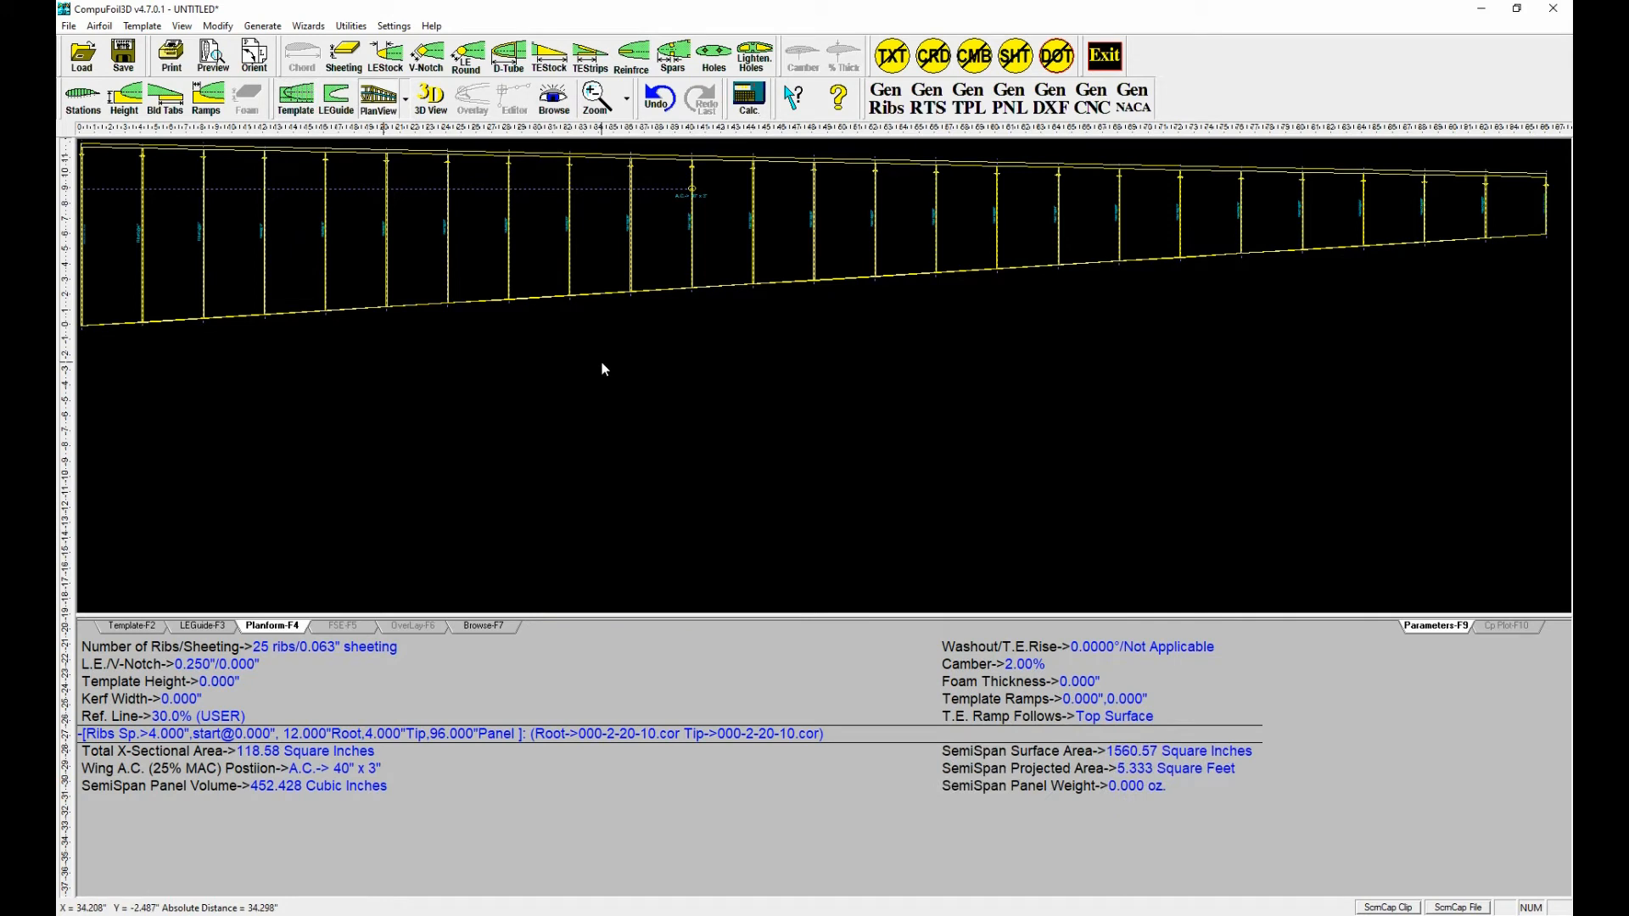
{"action": "left_click", "coordinate": [379, 102]}
{"action": "left_click", "coordinate": [296, 100]}
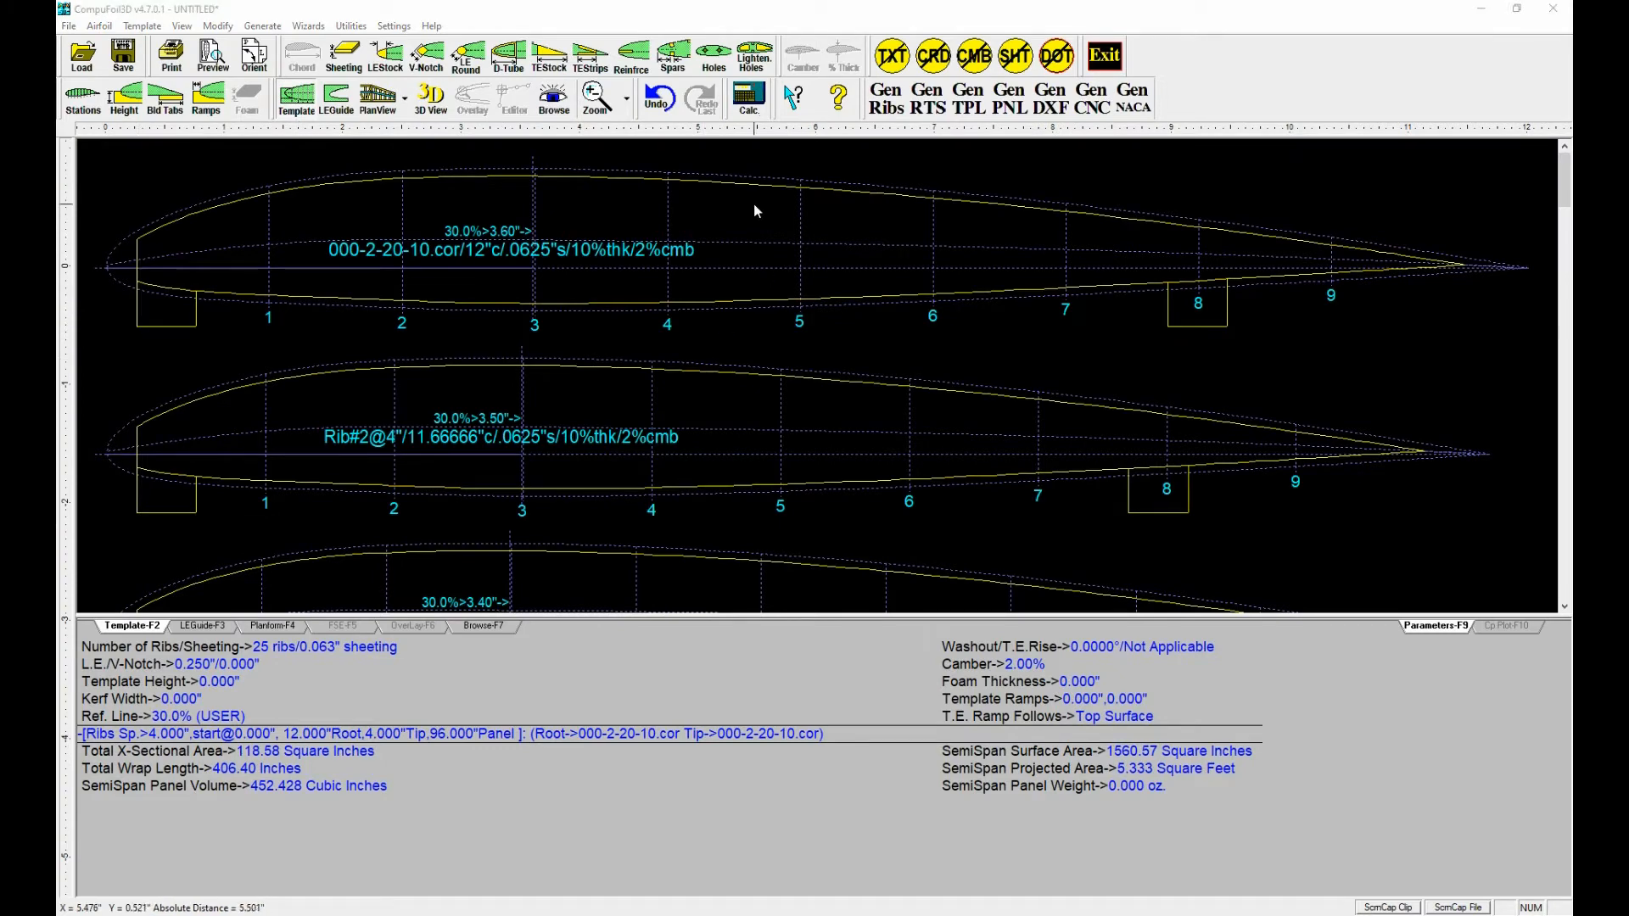
Add a spar snapped to the reference line, with root width and thickness .25, tip width .25 and tip thickness .125.
{"action": "left_click", "coordinate": [673, 58]}
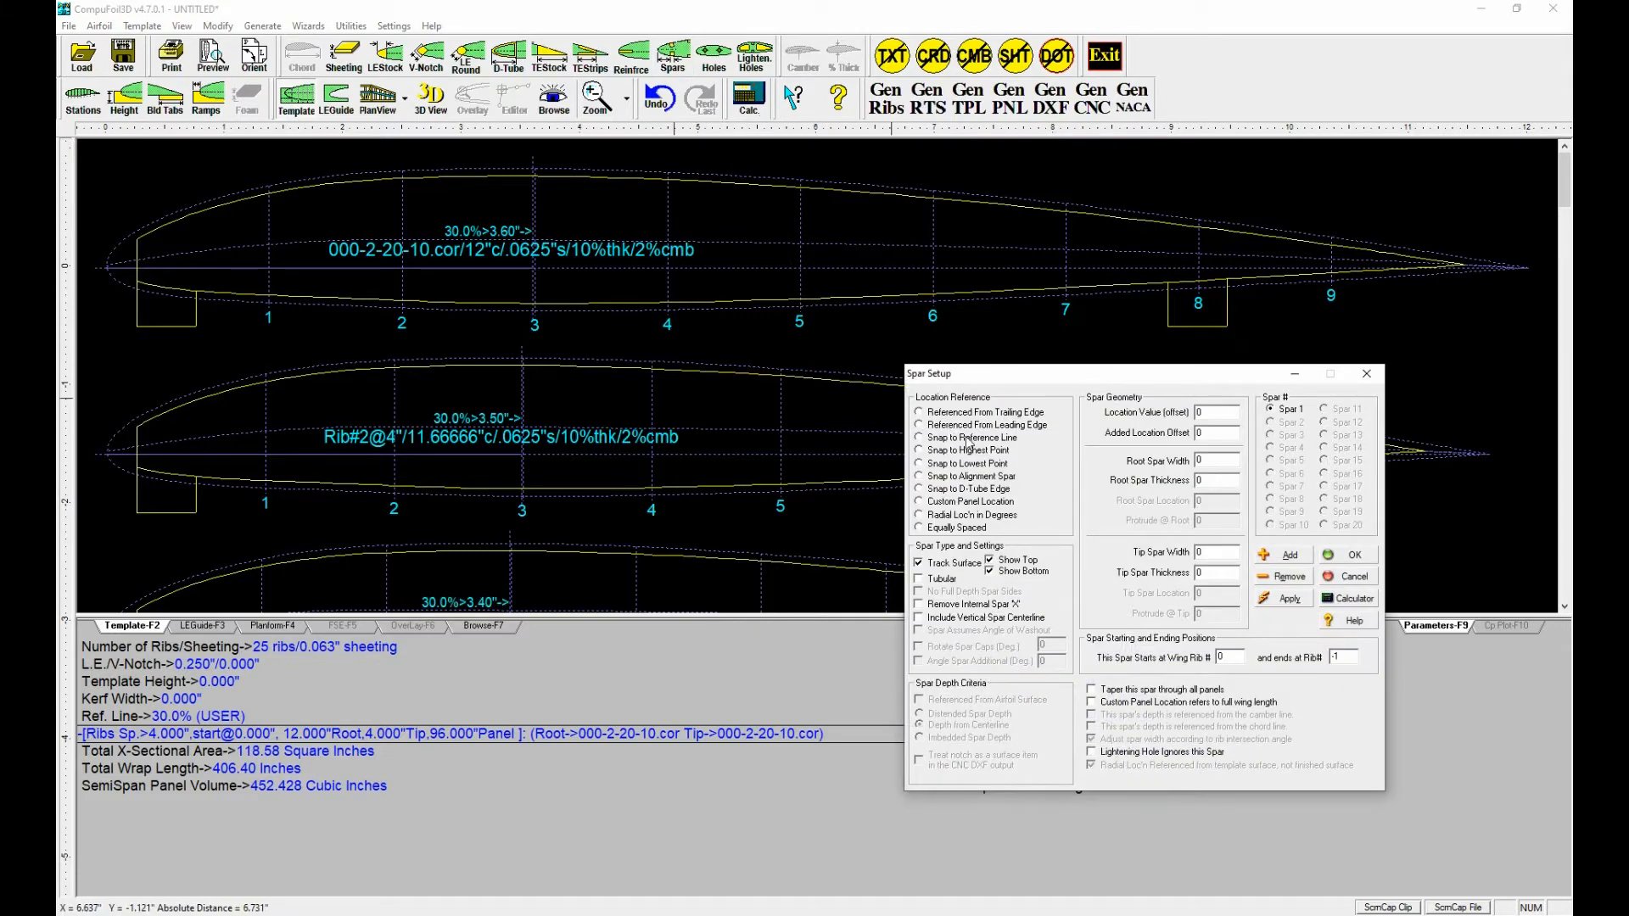
{"action": "left_click", "coordinate": [919, 437]}
{"action": "left_click", "coordinate": [1229, 460]}
{"action": "type", "text": ".25."}
{"action": "left_click", "coordinate": [1212, 557]}
{"action": "type", "text": ".2"}
{"action": "key", "text": "Tab"}
{"action": "type", "text": "."}
{"action": "left_click", "coordinate": [1287, 599]}
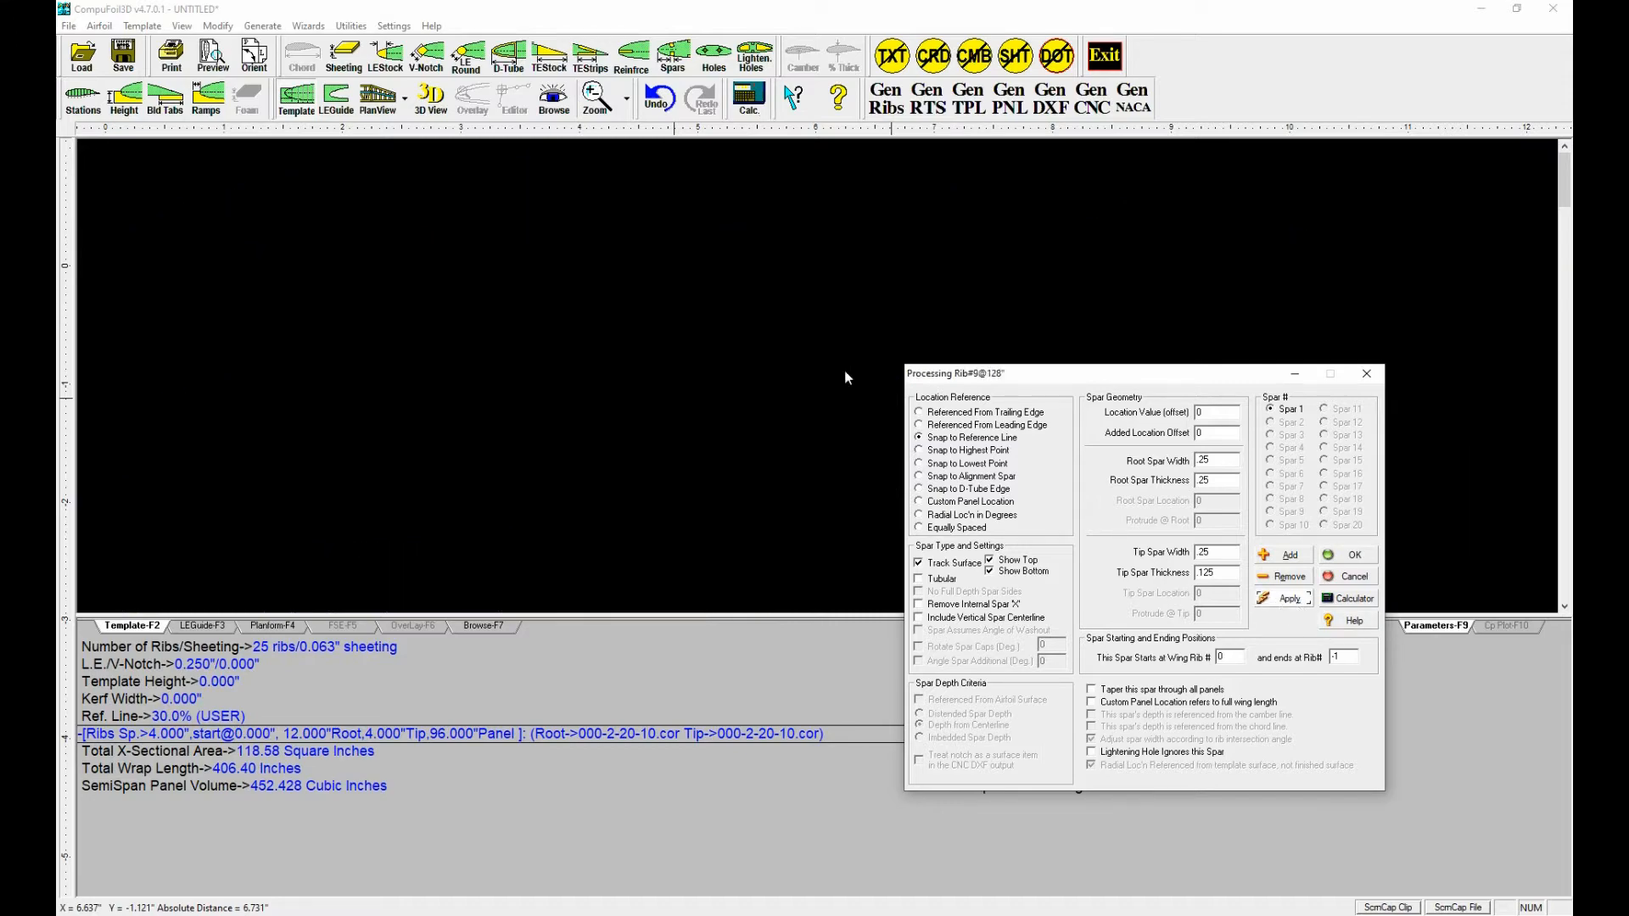
{"action": "scroll", "coordinate": [645, 311], "scroll_direction": "down", "scroll_amount": 20}
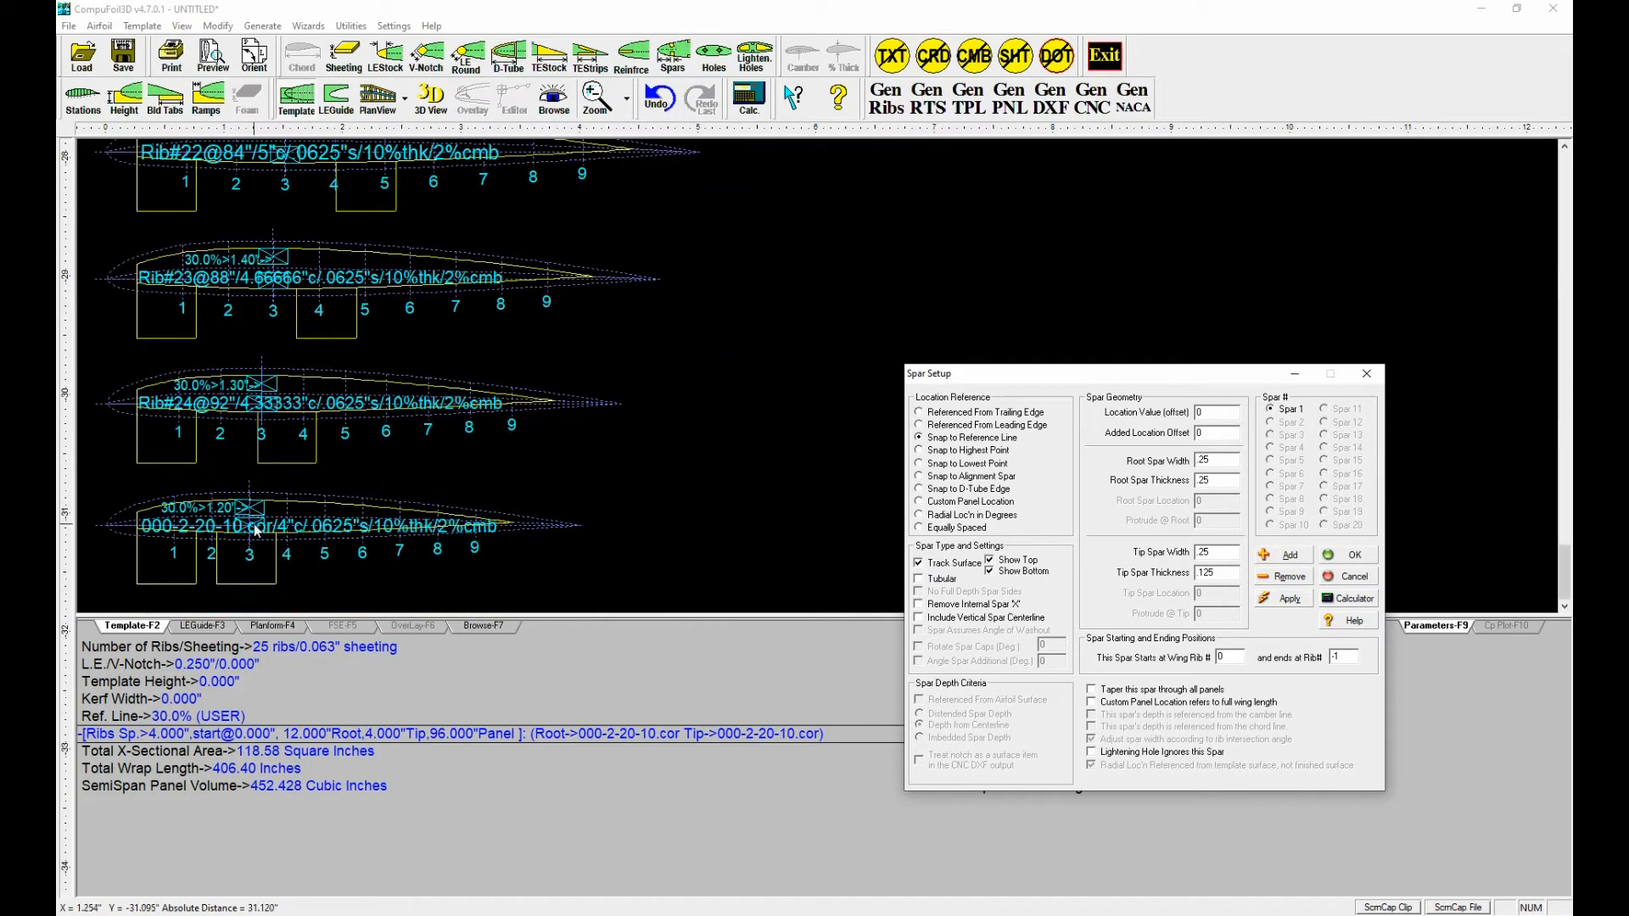
{"action": "scroll", "coordinate": [247, 530], "scroll_direction": "up", "scroll_amount": 20}
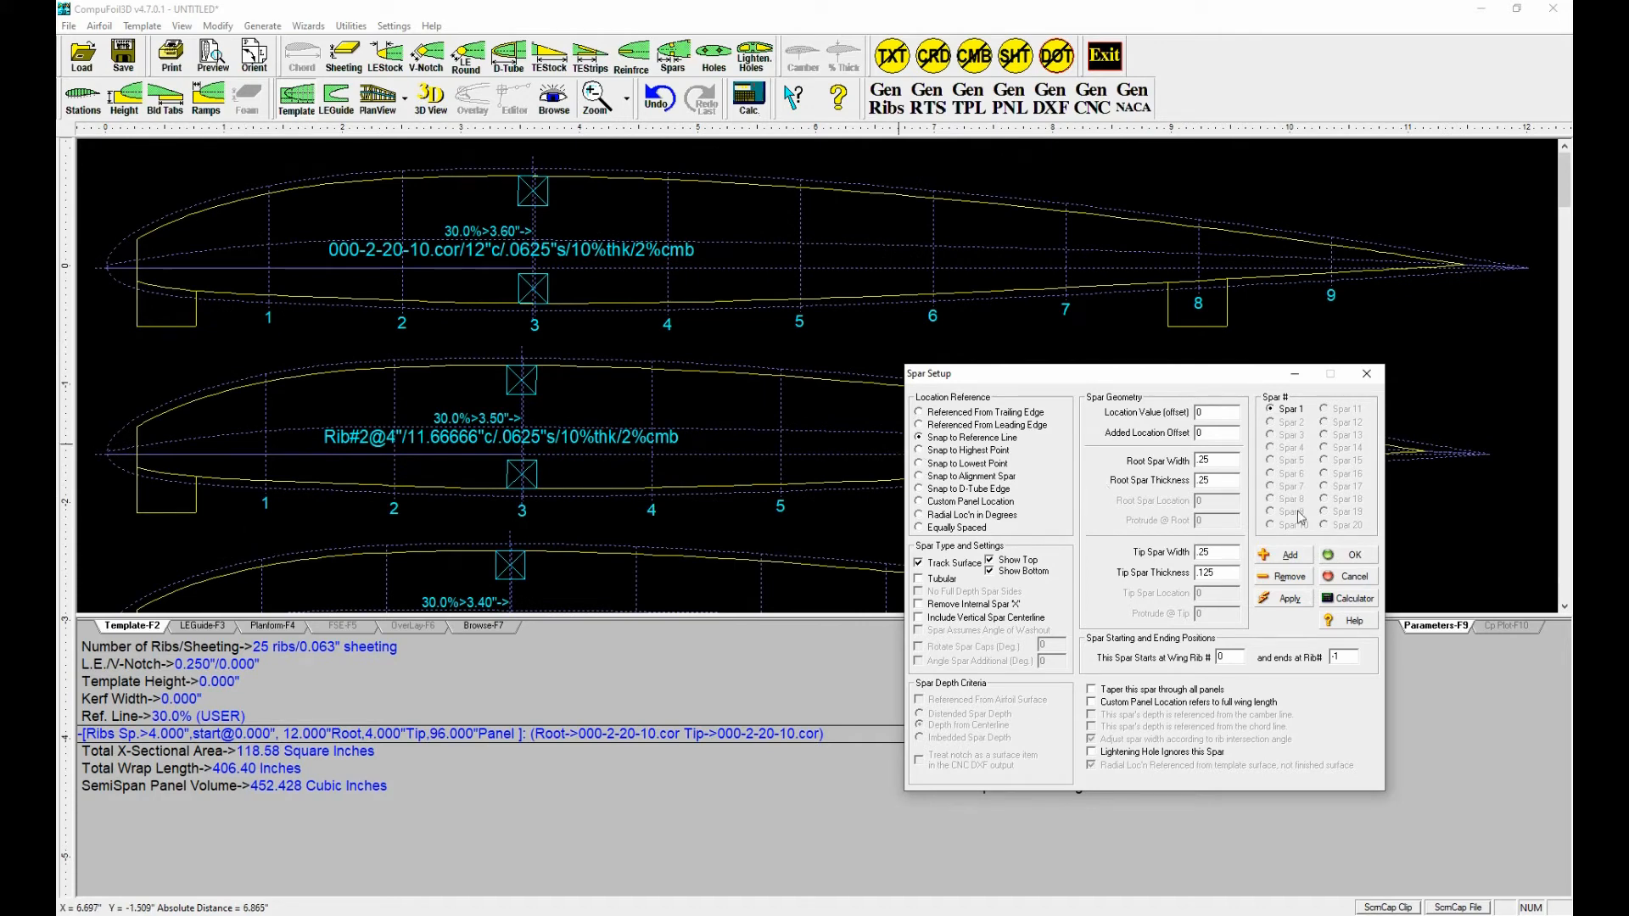
Add a second spar referenced from the trailing edge with a location offset of 1.5.
{"action": "left_click", "coordinate": [1289, 558]}
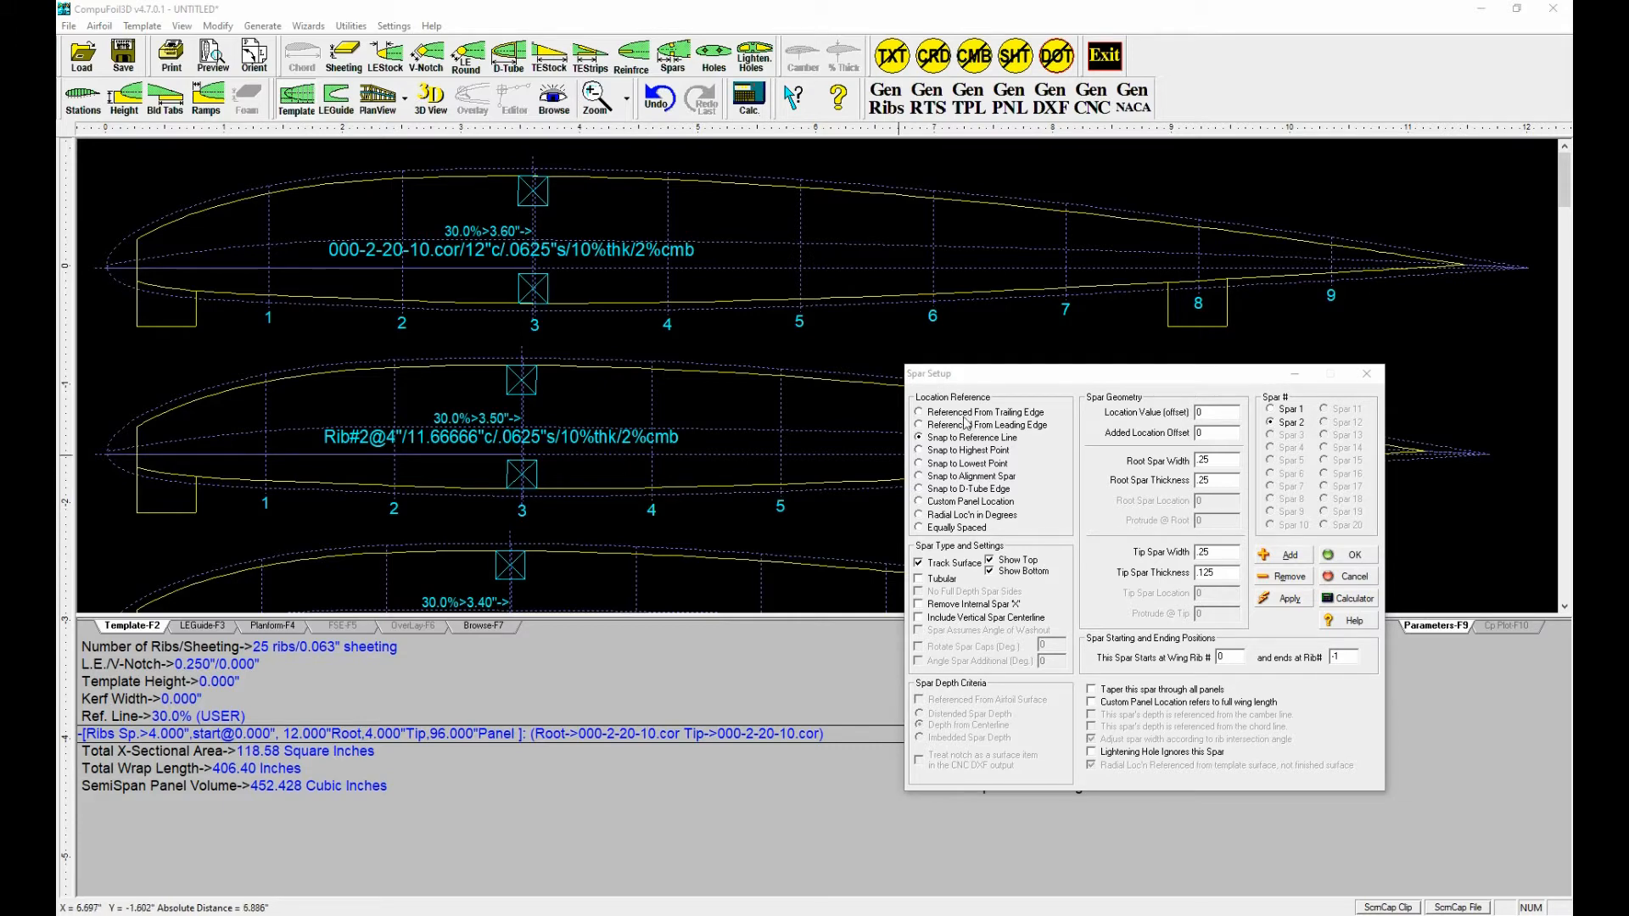
{"action": "left_click", "coordinate": [920, 413]}
{"action": "left_click", "coordinate": [920, 414]}
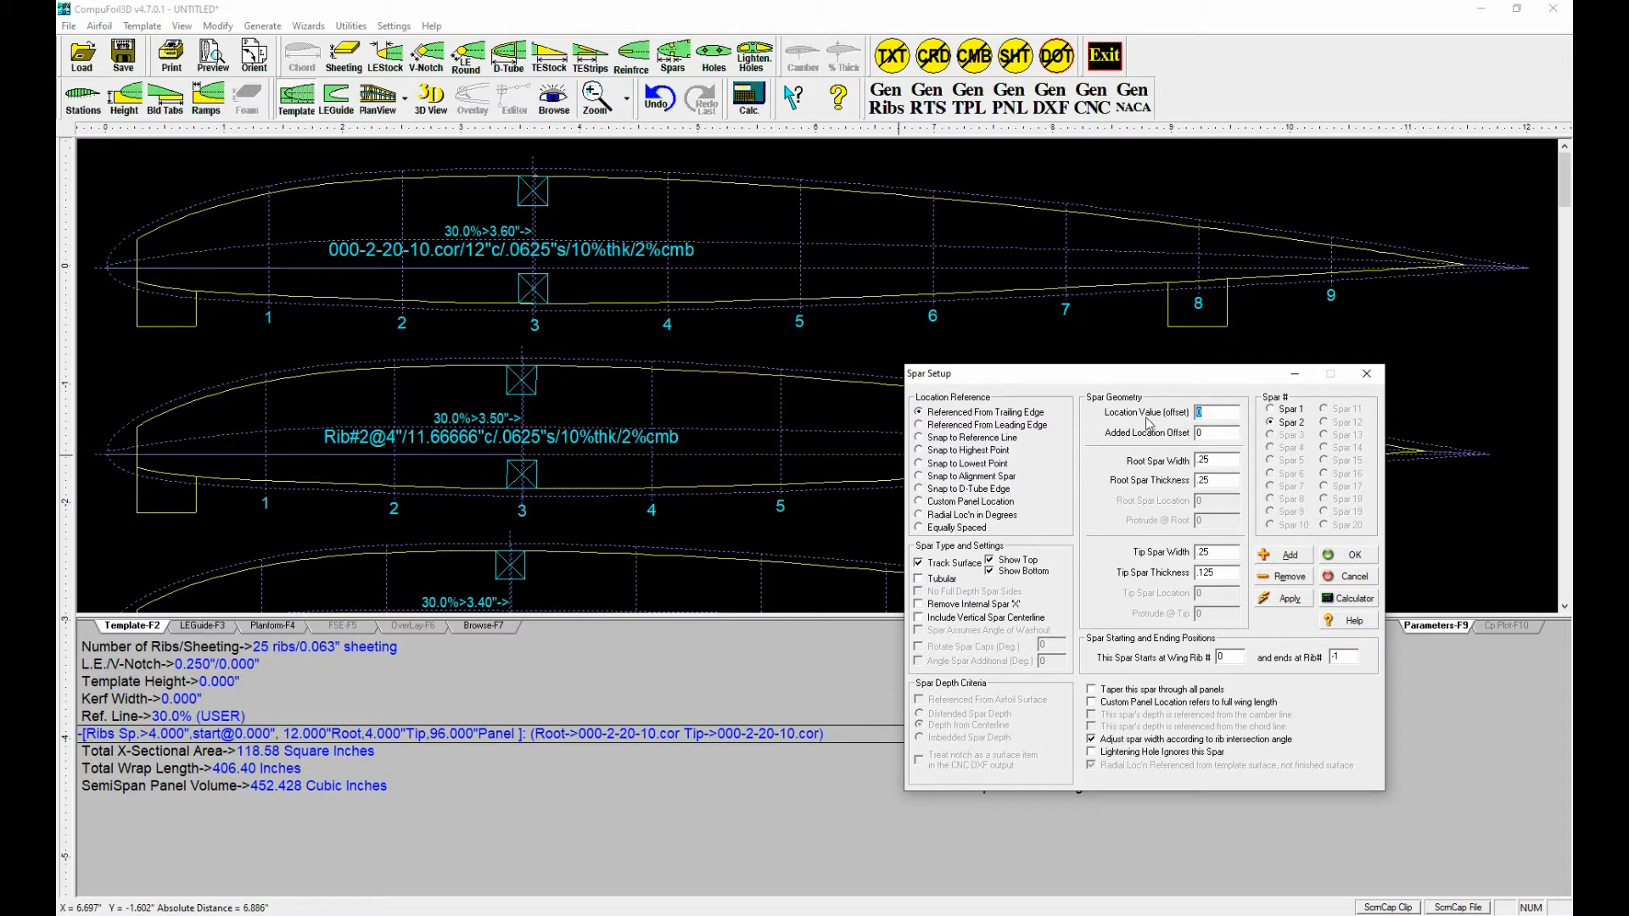
{"action": "type", "text": "1.5"}
{"action": "left_click", "coordinate": [1291, 600]}
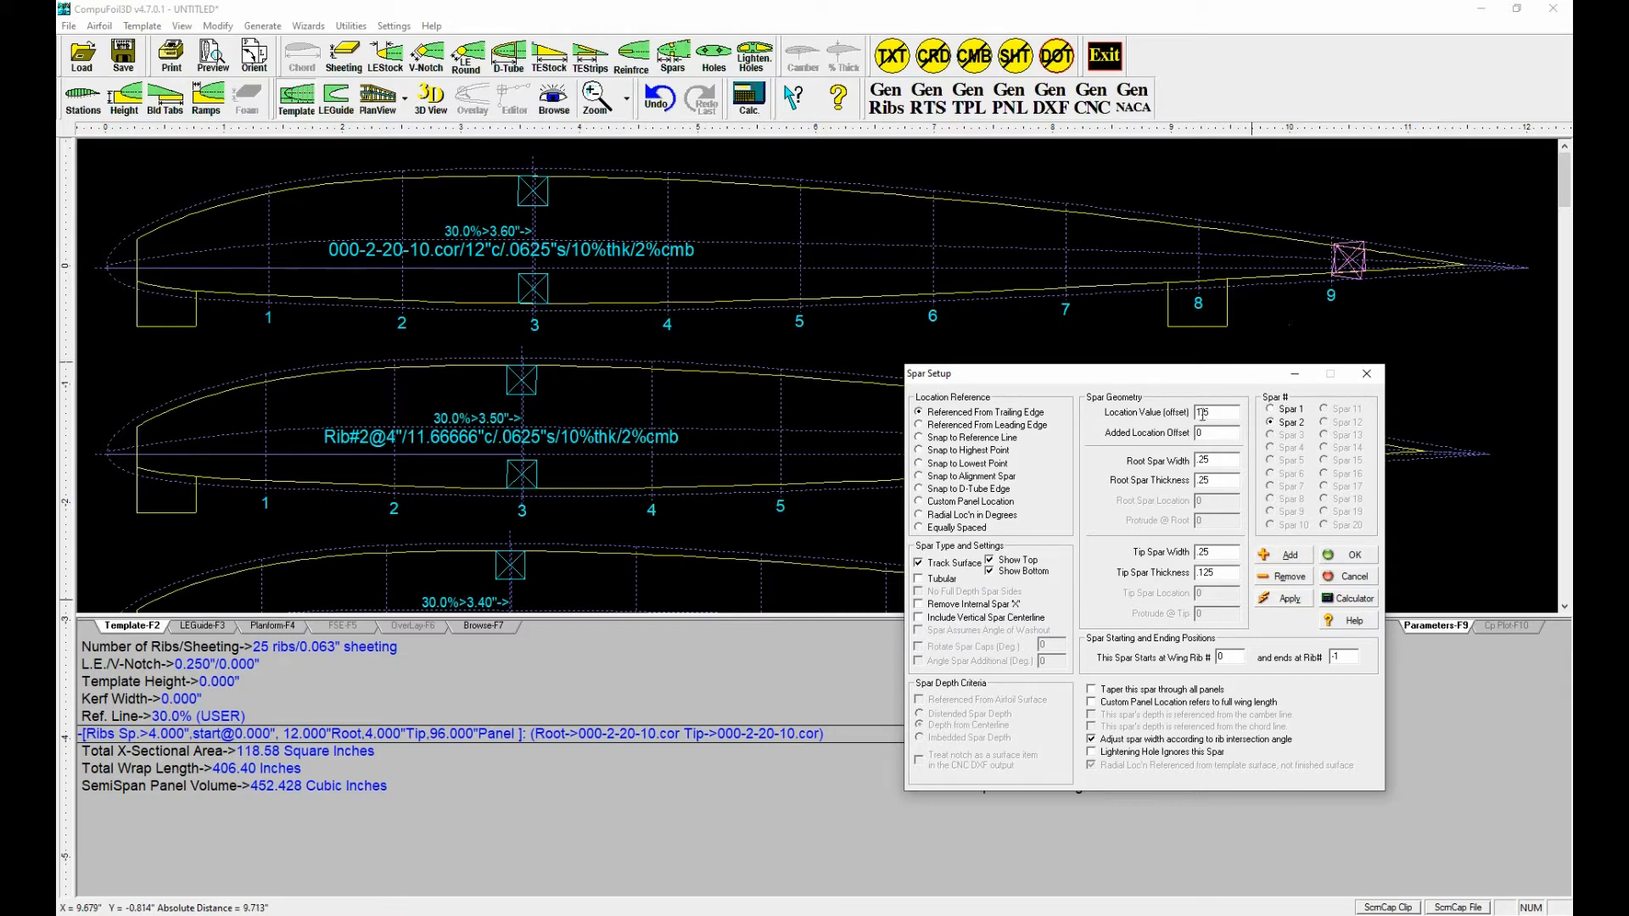
Set the second spar's location offset from the trailing edge to 2.5 and apply it.
{"action": "left_click_drag", "start_coordinate": [1200, 414], "coordinate": [1195, 414]}
{"action": "type", "text": "2"}
{"action": "left_click", "coordinate": [1290, 599]}
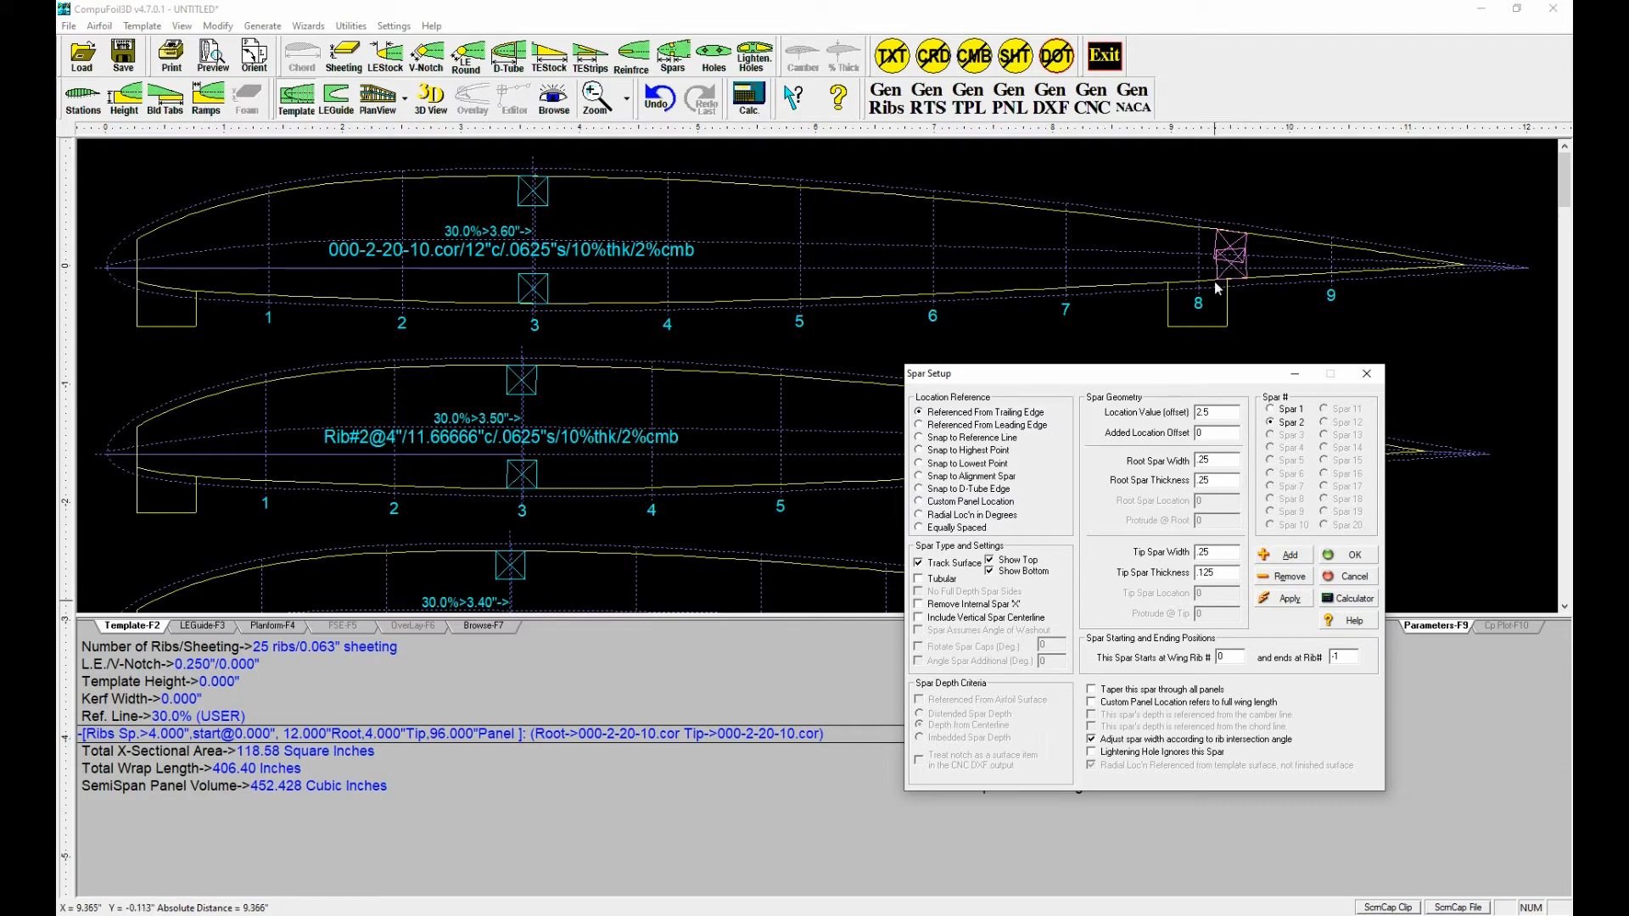
Show the wing in plan view and set the second spar's location offset to 1.9.
{"action": "left_click", "coordinate": [378, 97]}
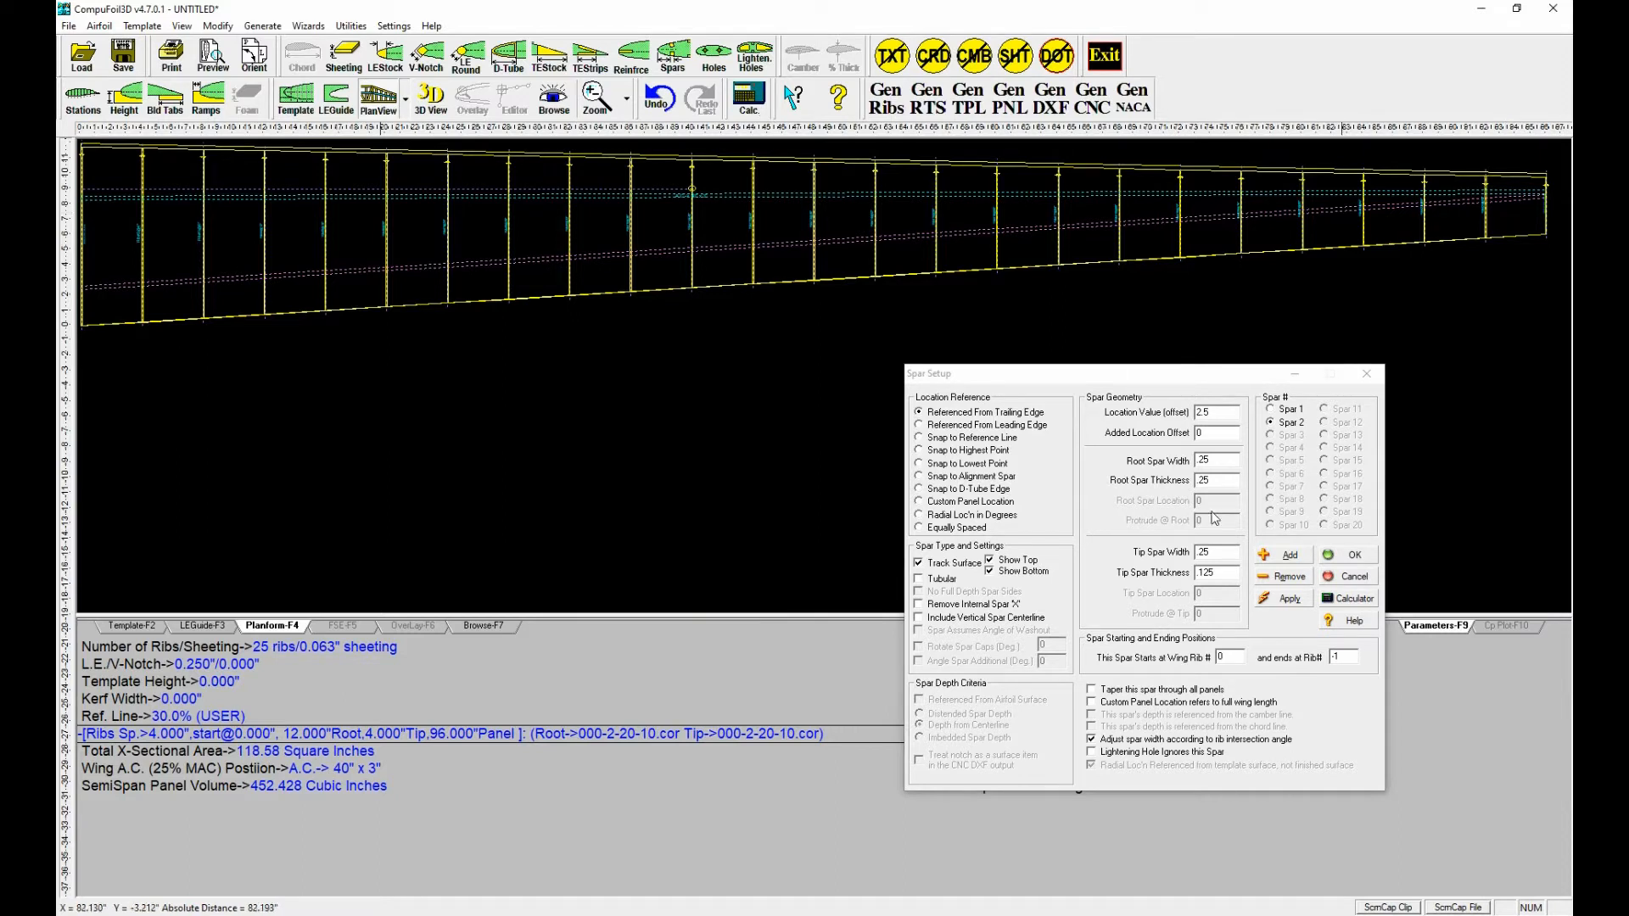
{"action": "left_click_drag", "start_coordinate": [1215, 414], "coordinate": [1177, 418]}
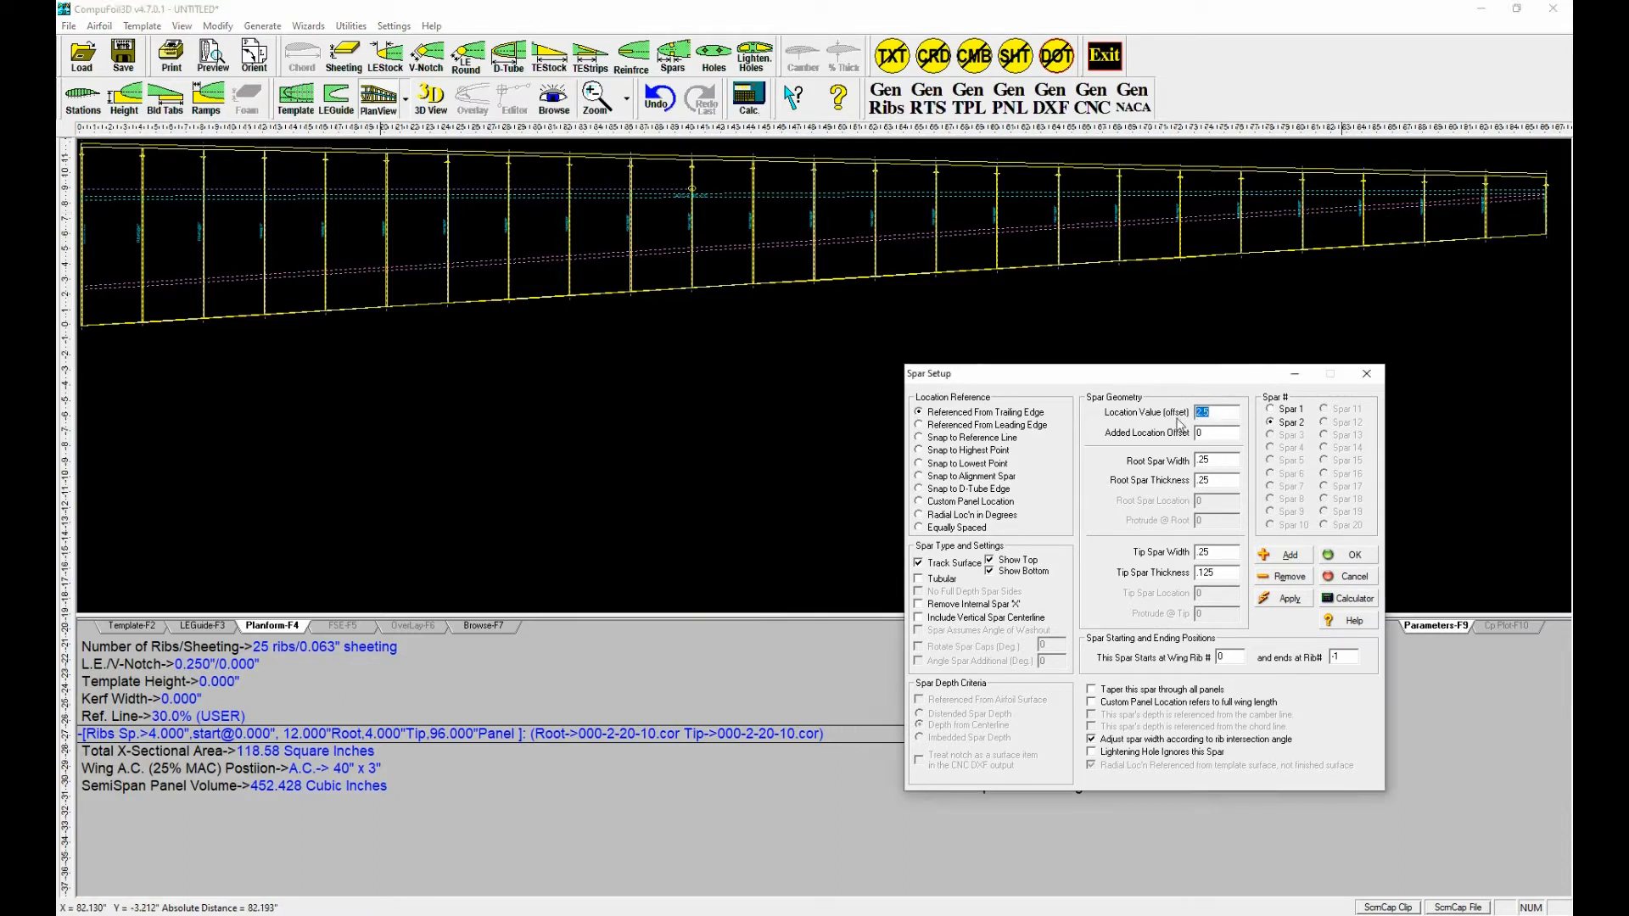
{"action": "type", "text": "1.9"}
{"action": "left_click", "coordinate": [1290, 599]}
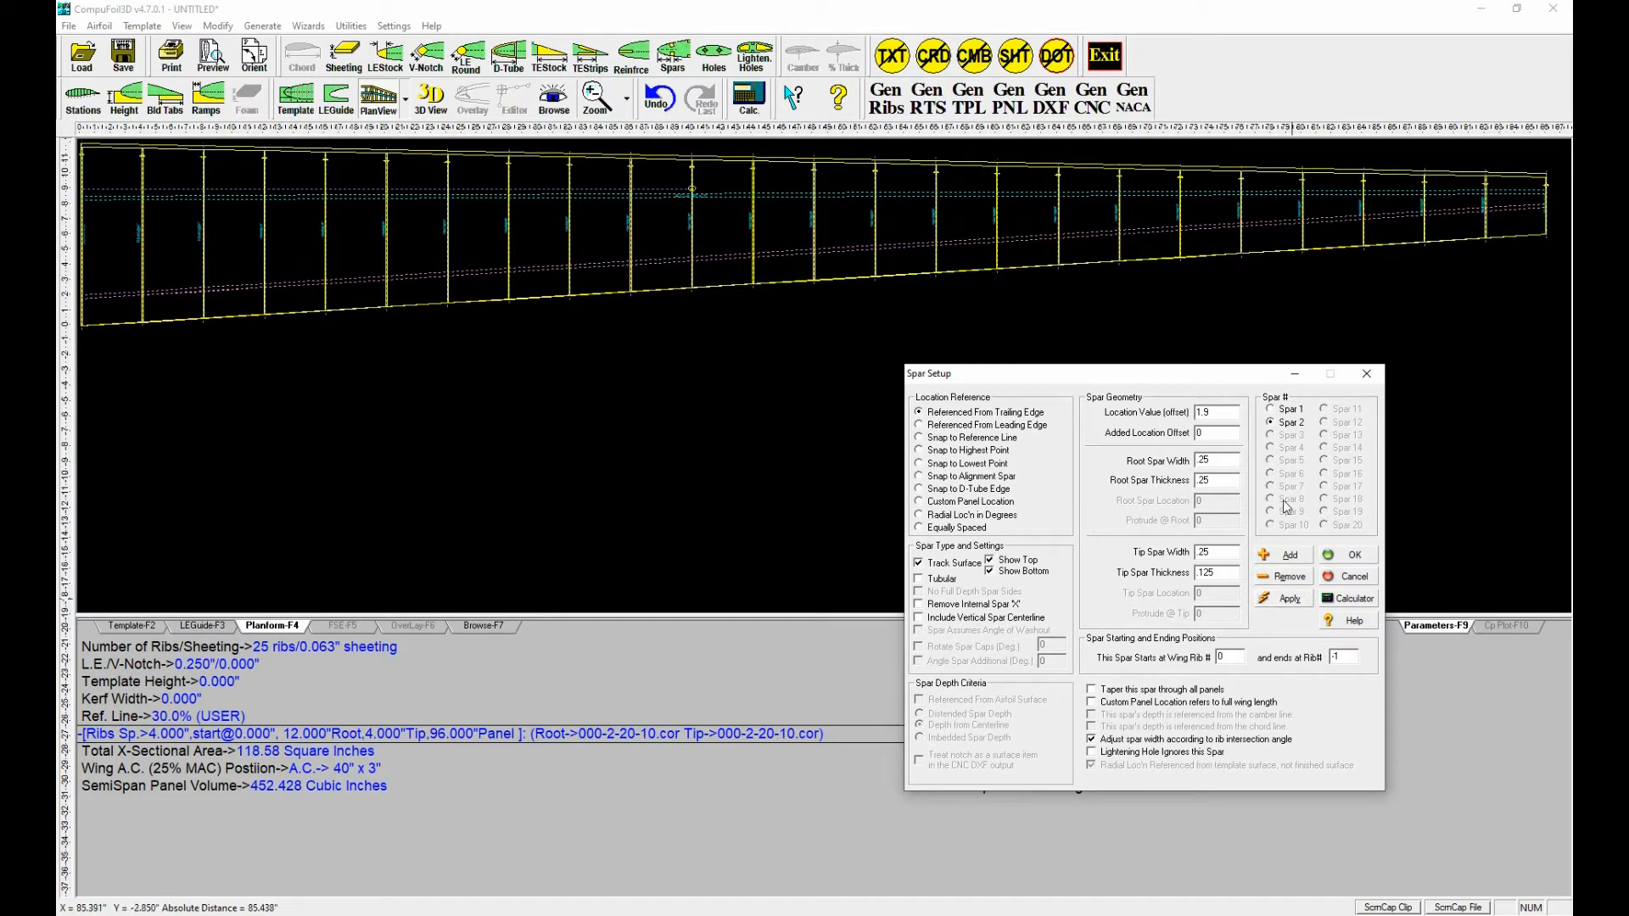
Set the second spar's location offset to 1.5 and apply it to the wing.
{"action": "key", "text": "BackSpace"}
{"action": "key", "text": "BackSpace"}
{"action": "left_click", "coordinate": [1277, 600]}
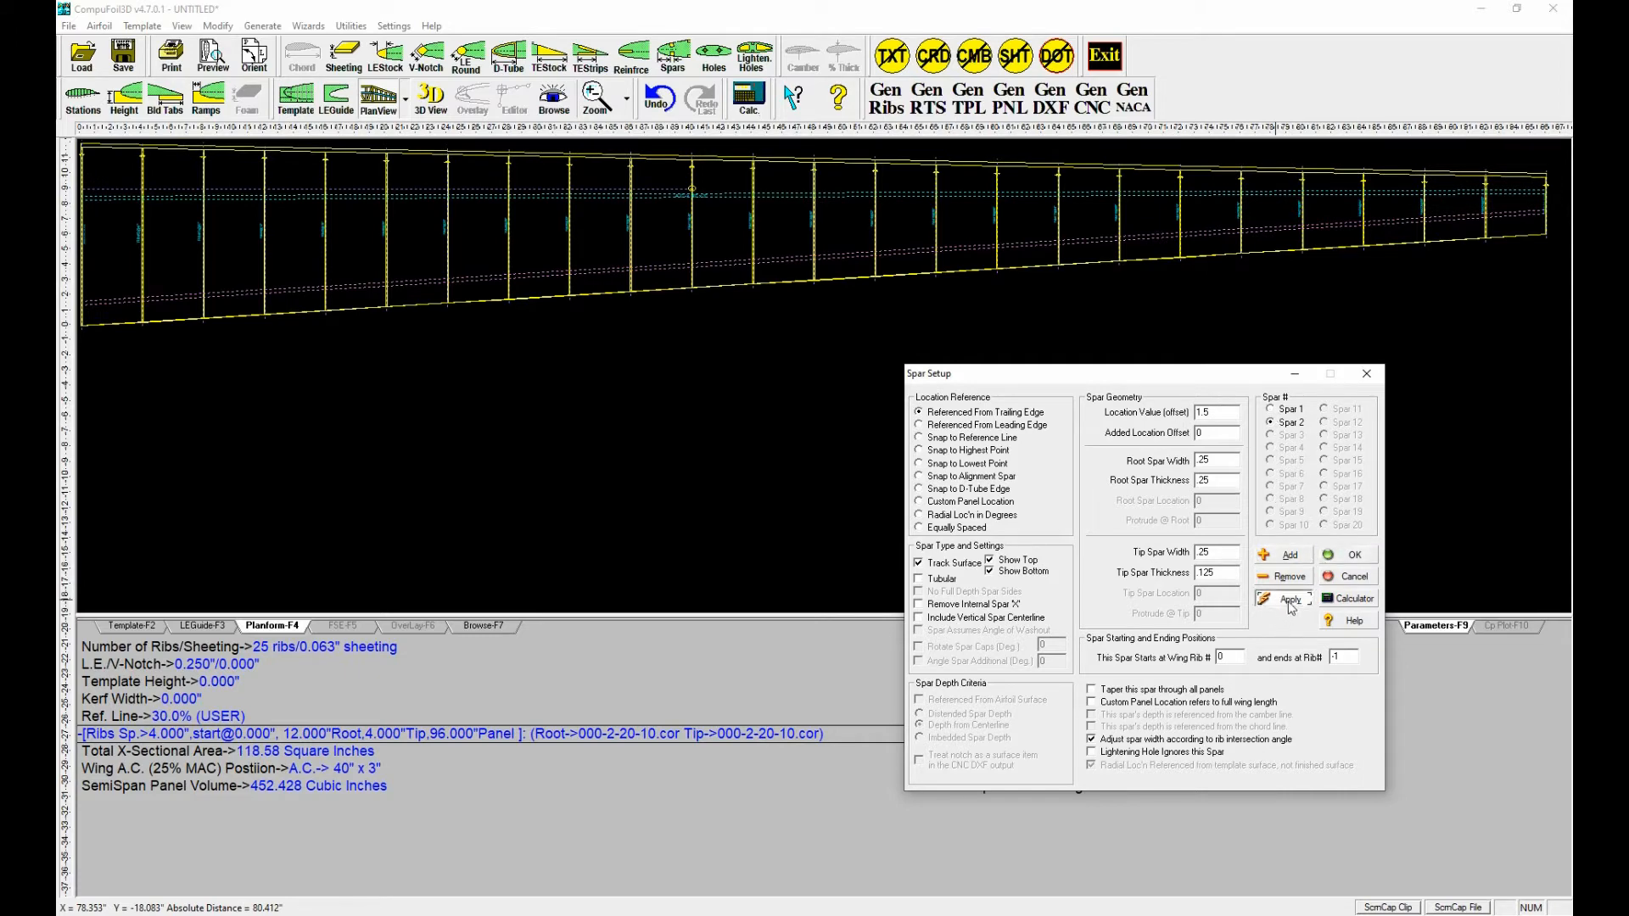
{"action": "left_click", "coordinate": [1289, 600]}
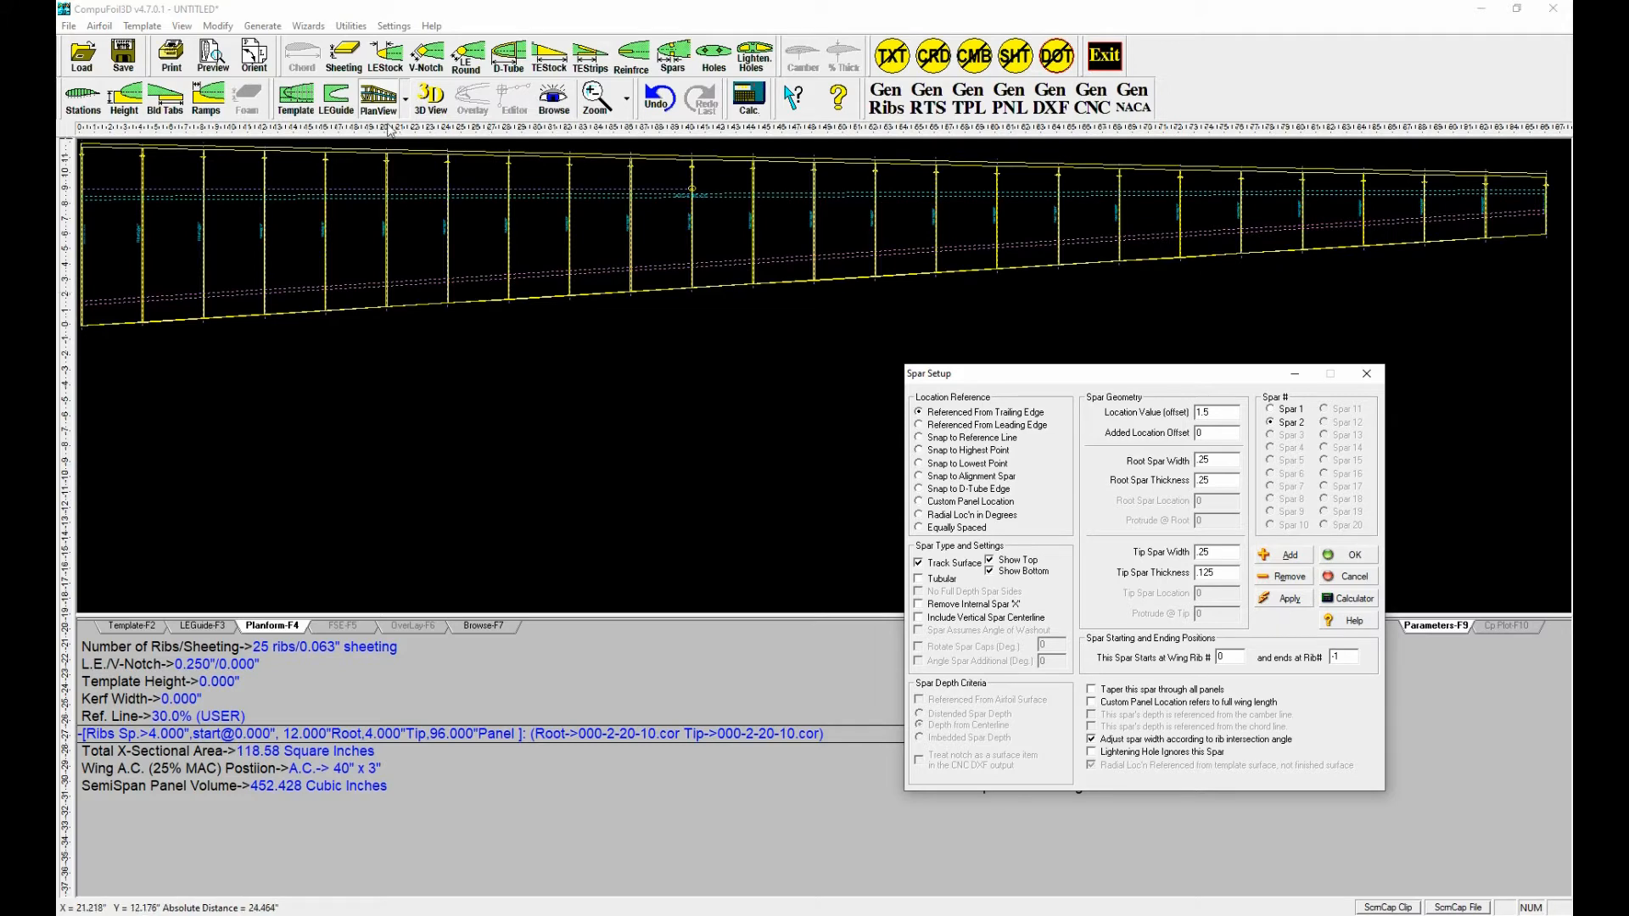
Return to the rib templates and check the second spar's position on the ribs toward the tip.
{"action": "left_click", "coordinate": [296, 98]}
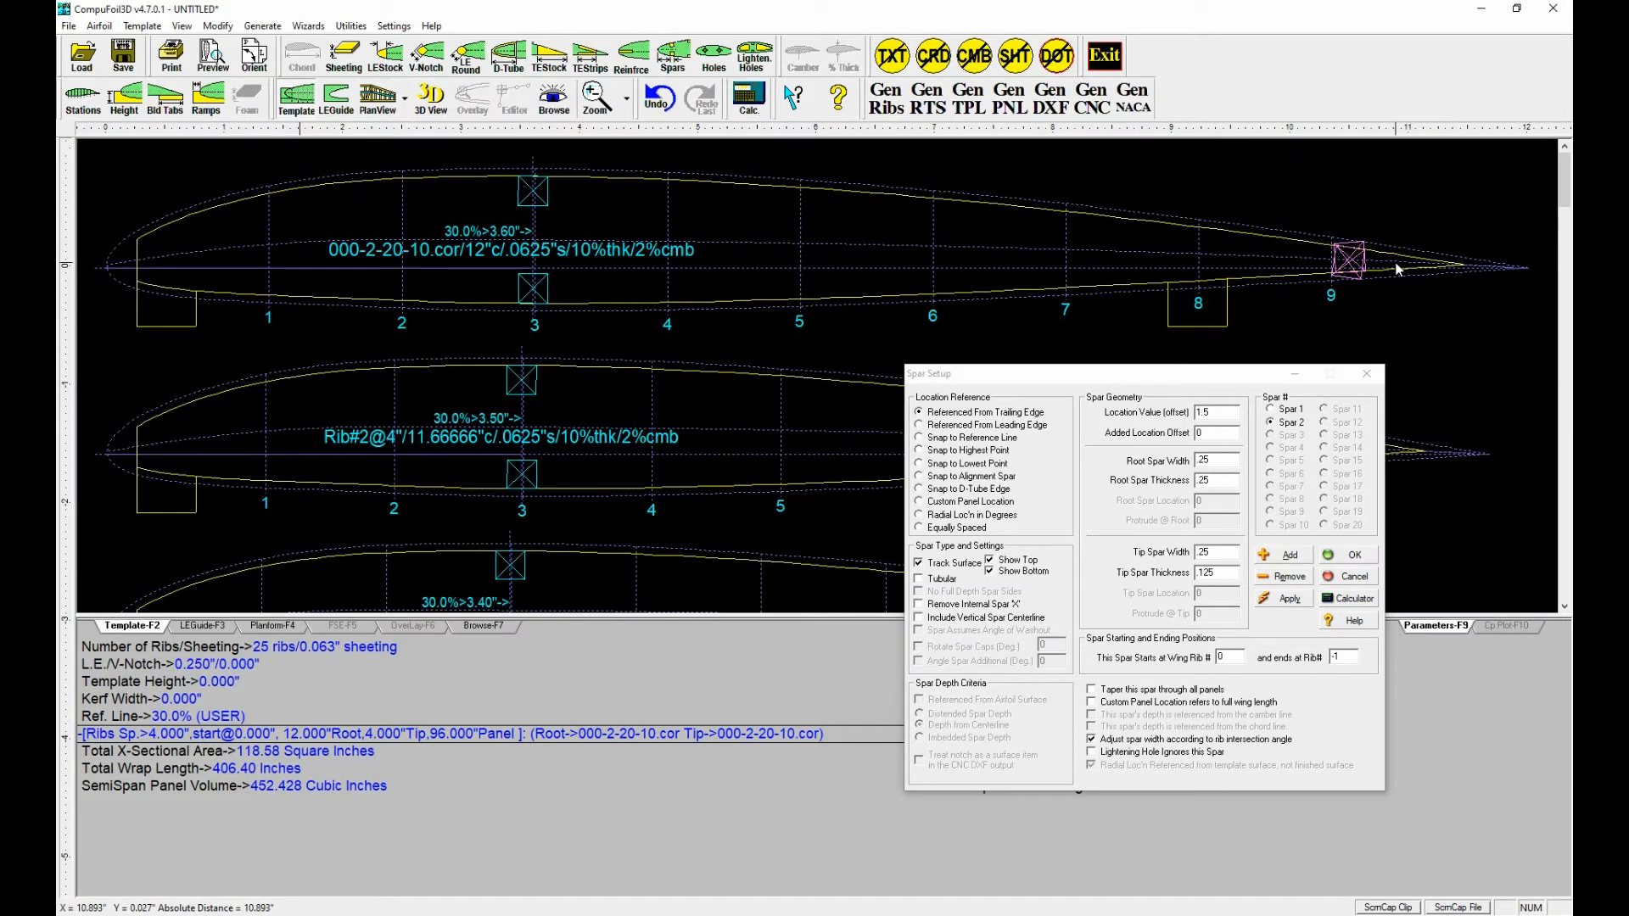
{"action": "scroll", "coordinate": [1222, 297], "scroll_direction": "down", "scroll_amount": 3}
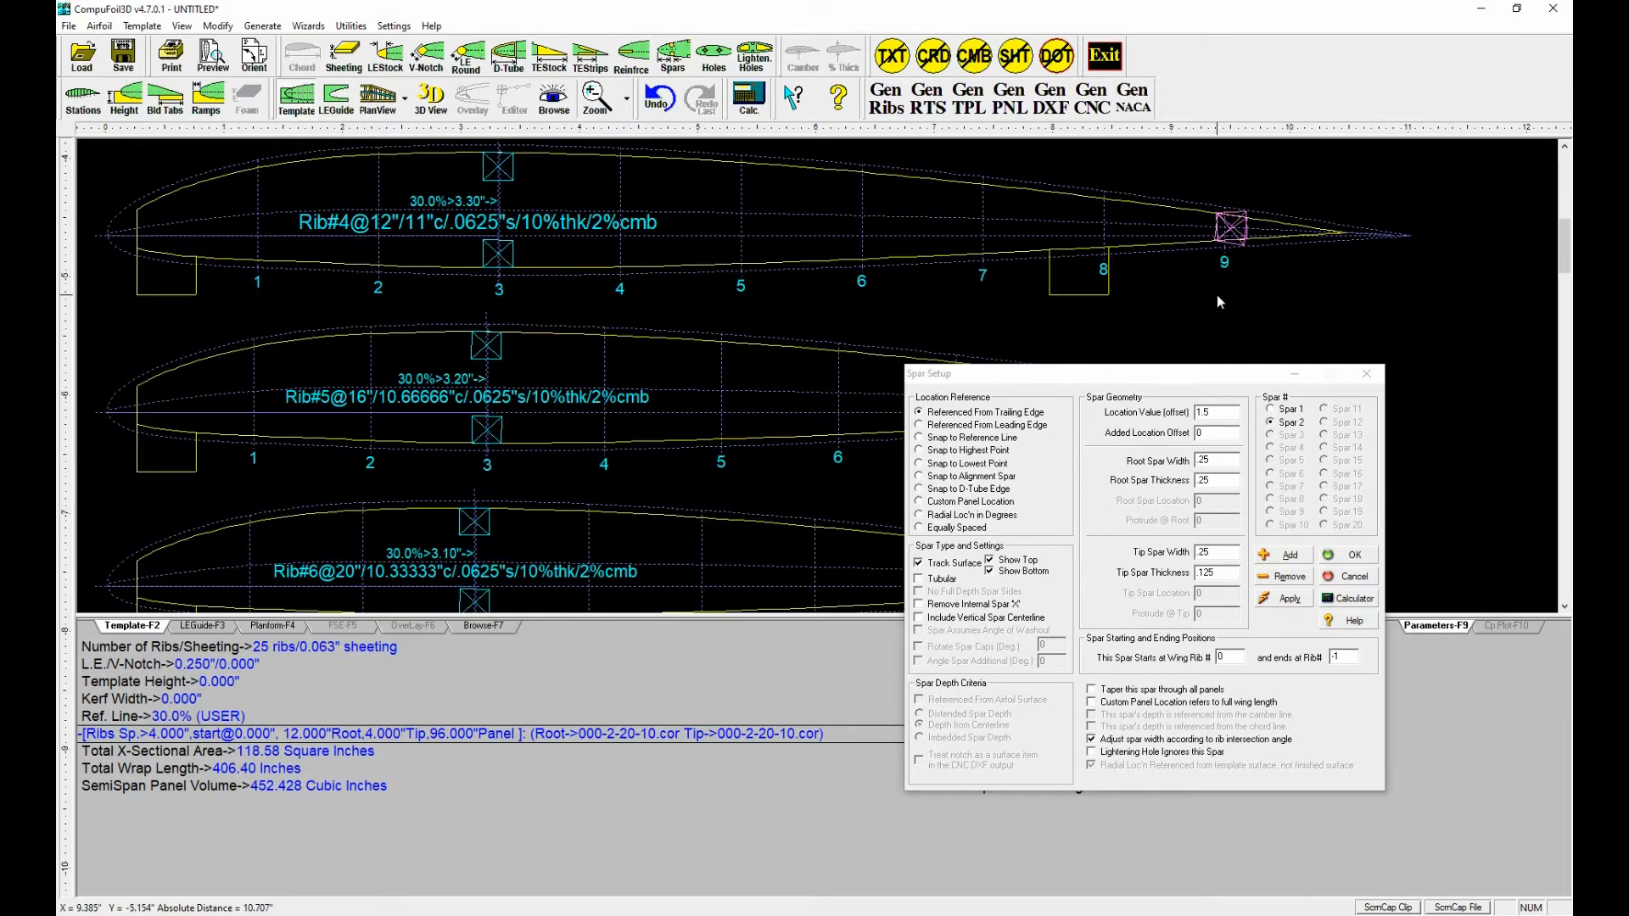
{"action": "scroll", "coordinate": [1208, 297], "scroll_direction": "down", "scroll_amount": 15}
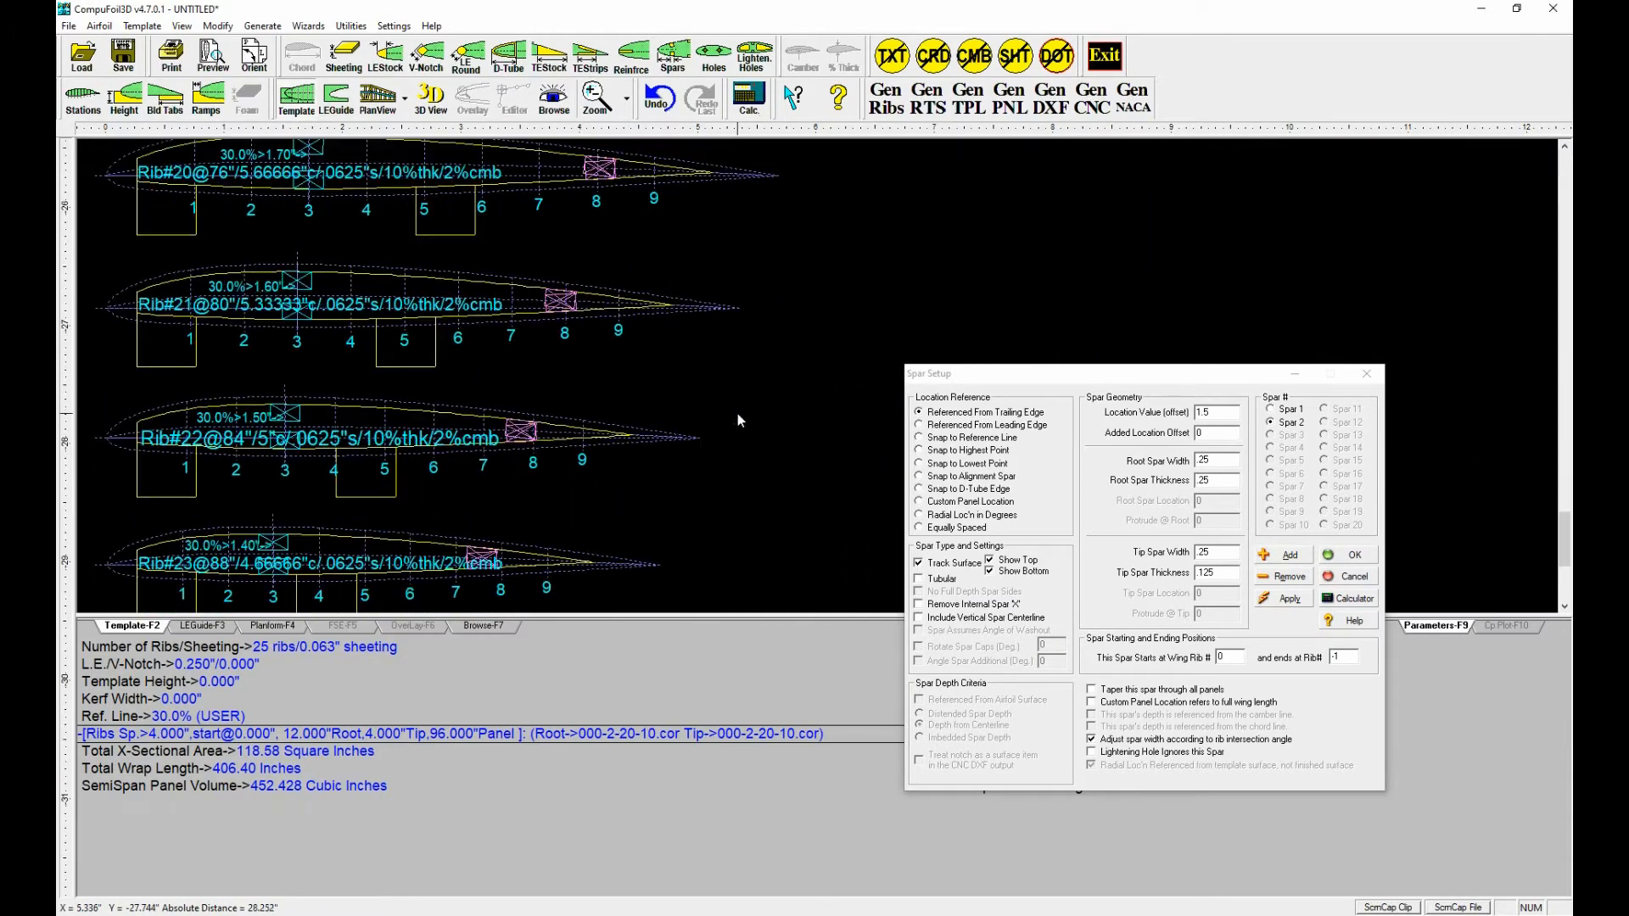
Set the second spar's root thickness to .125 and apply it to the ribs.
{"action": "scroll", "coordinate": [737, 420], "scroll_direction": "down", "scroll_amount": 2}
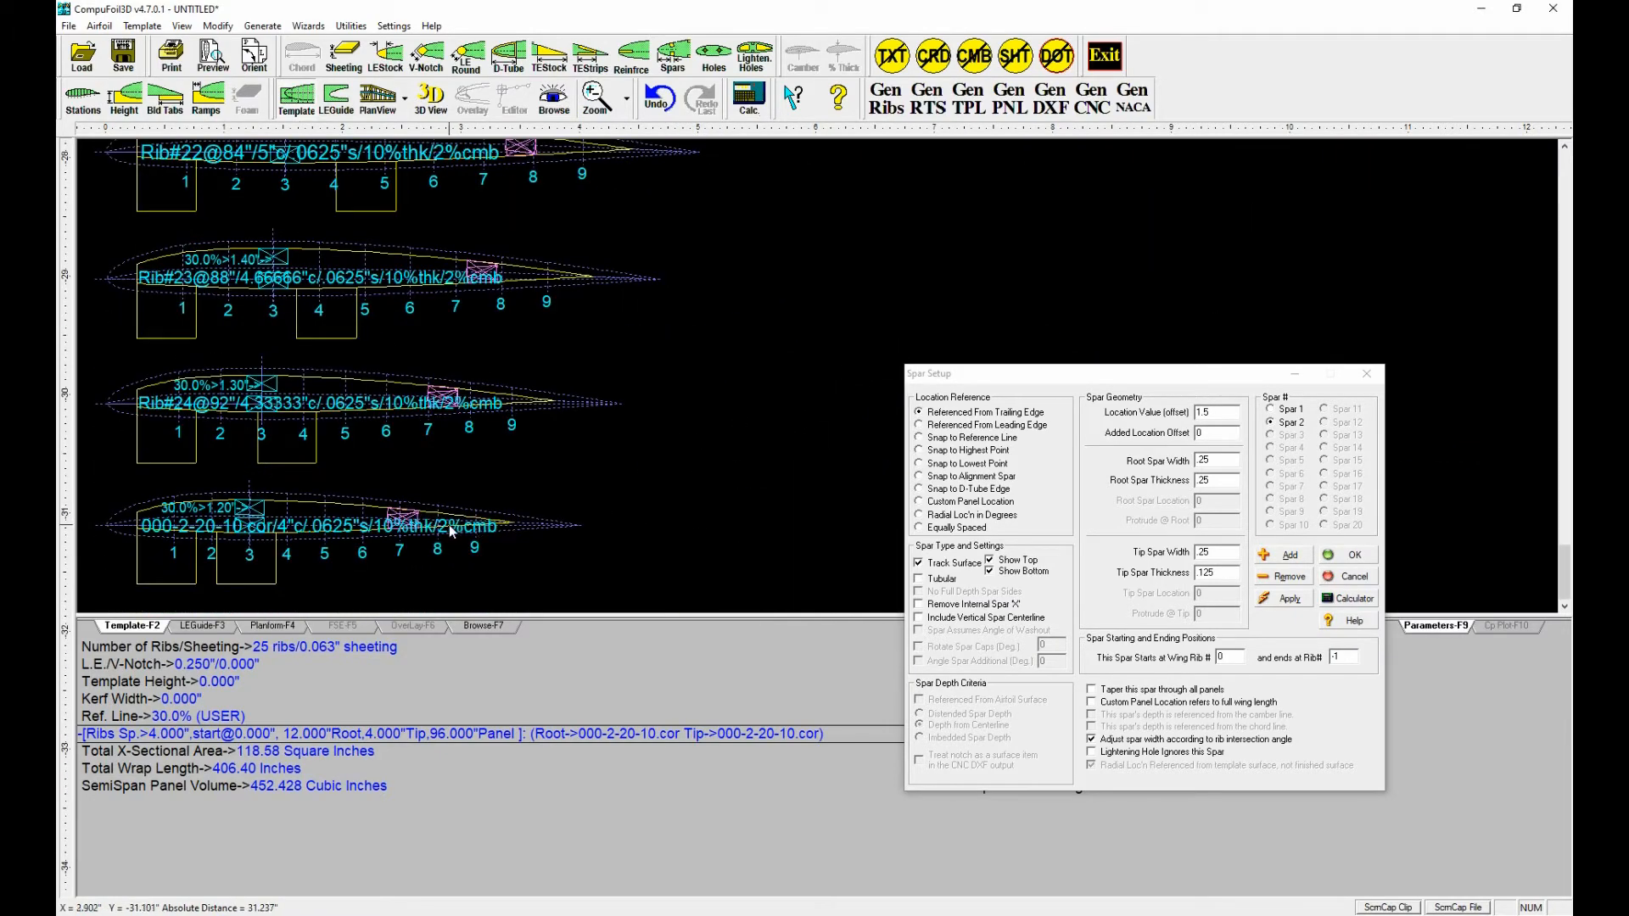
{"action": "scroll", "coordinate": [514, 497], "scroll_direction": "up", "scroll_amount": 2}
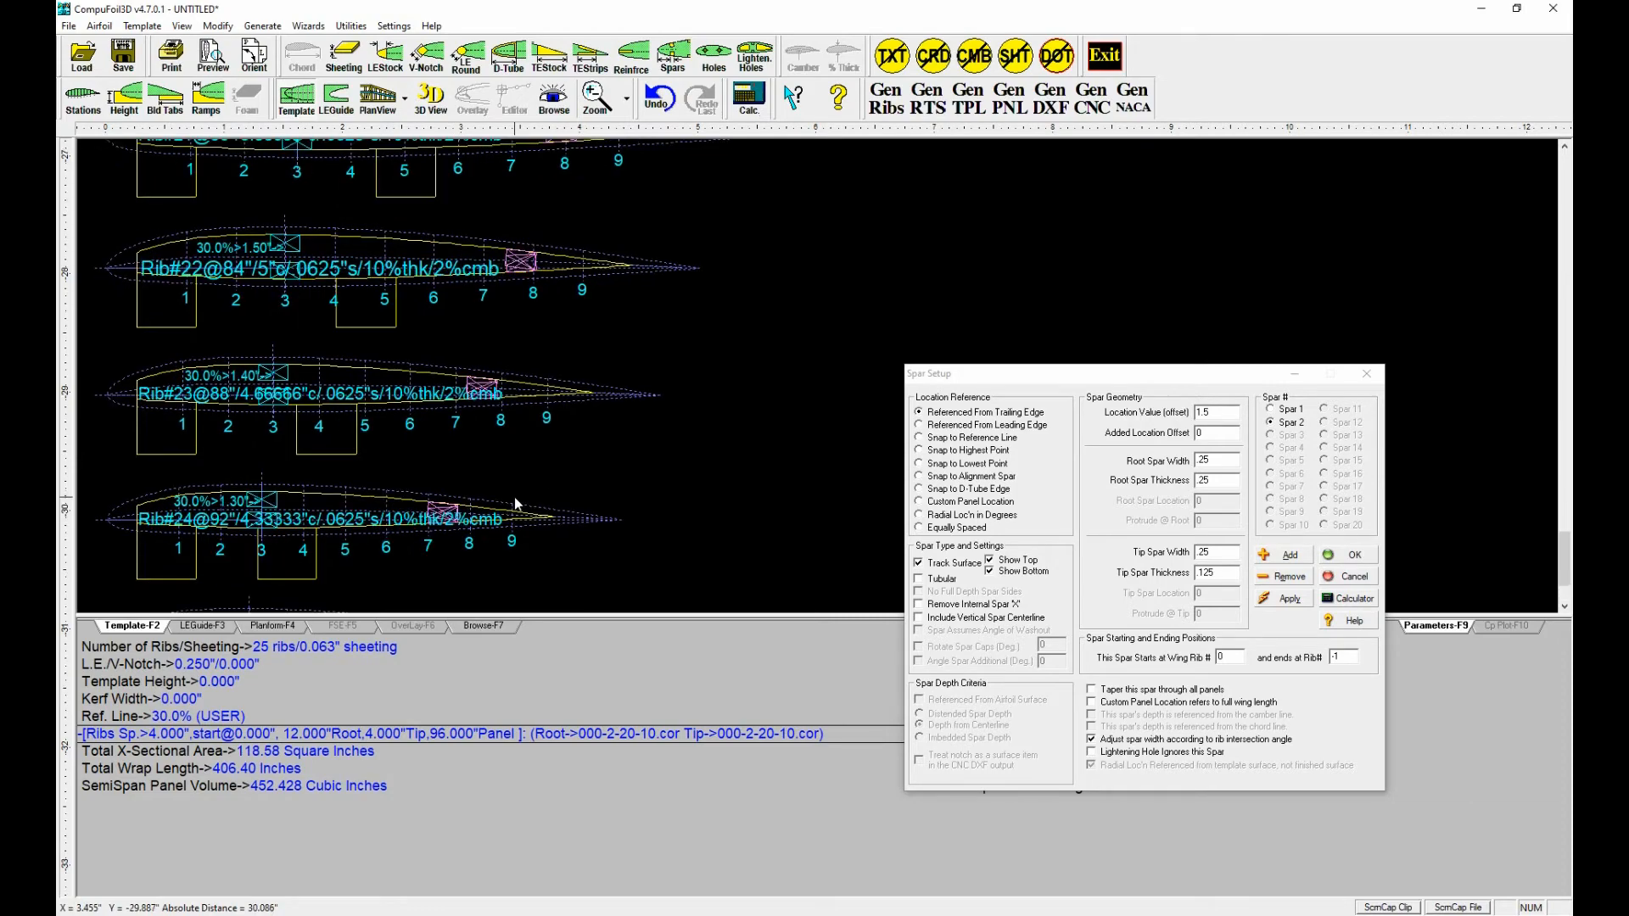
{"action": "scroll", "coordinate": [514, 497], "scroll_direction": "up", "scroll_amount": 20}
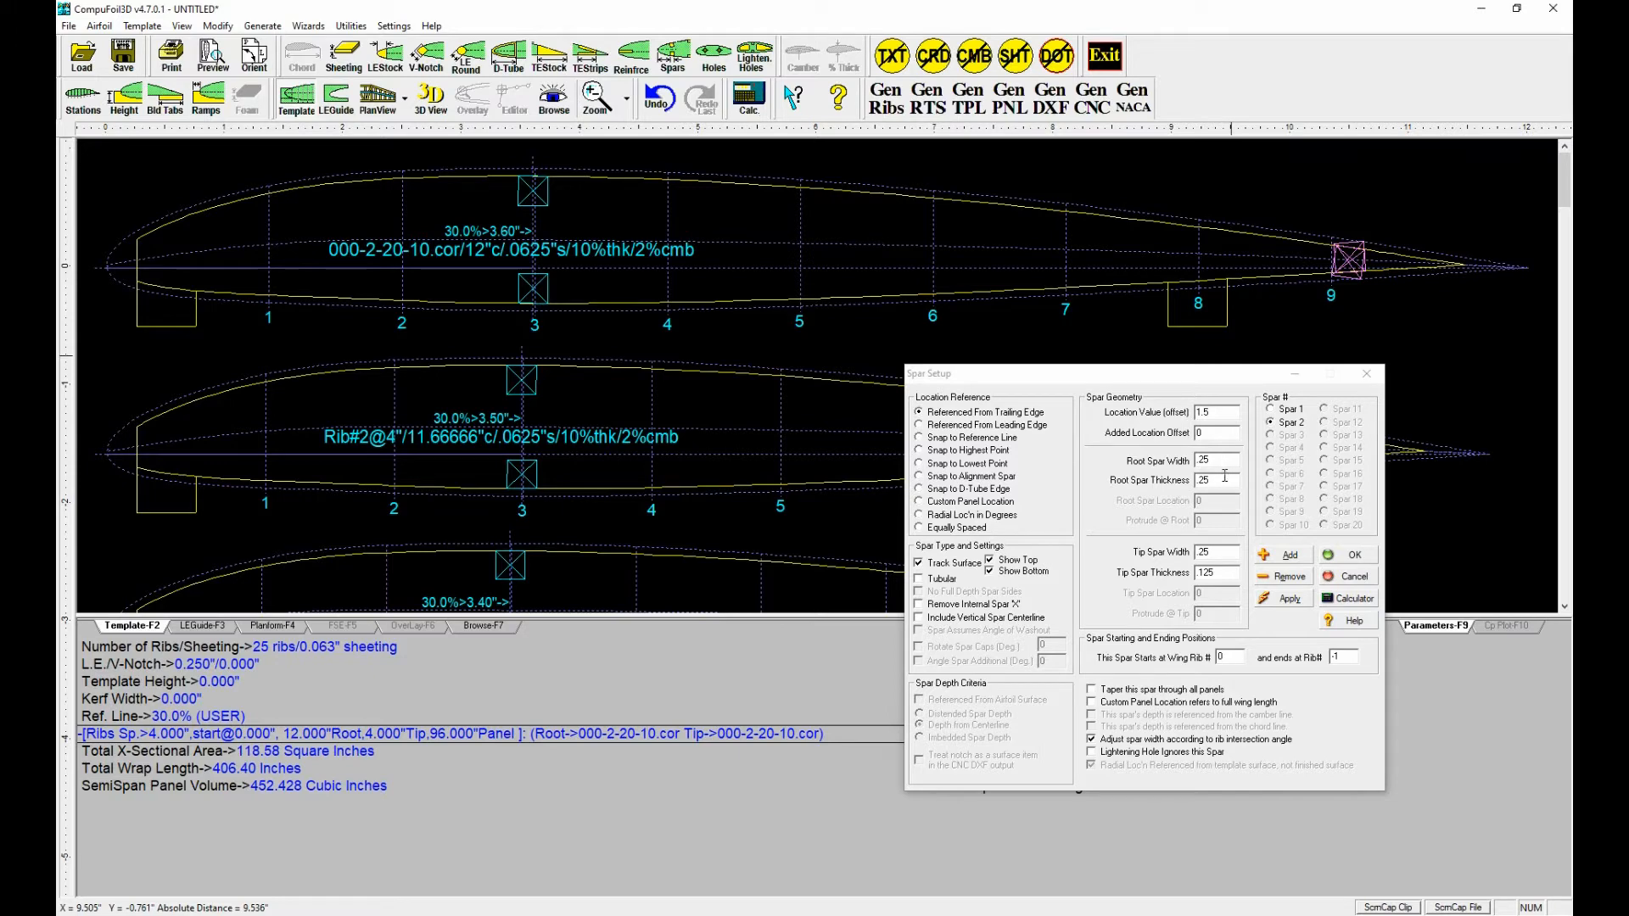
{"action": "left_click_drag", "start_coordinate": [1222, 481], "coordinate": [1135, 483]}
{"action": "type", "text": "."}
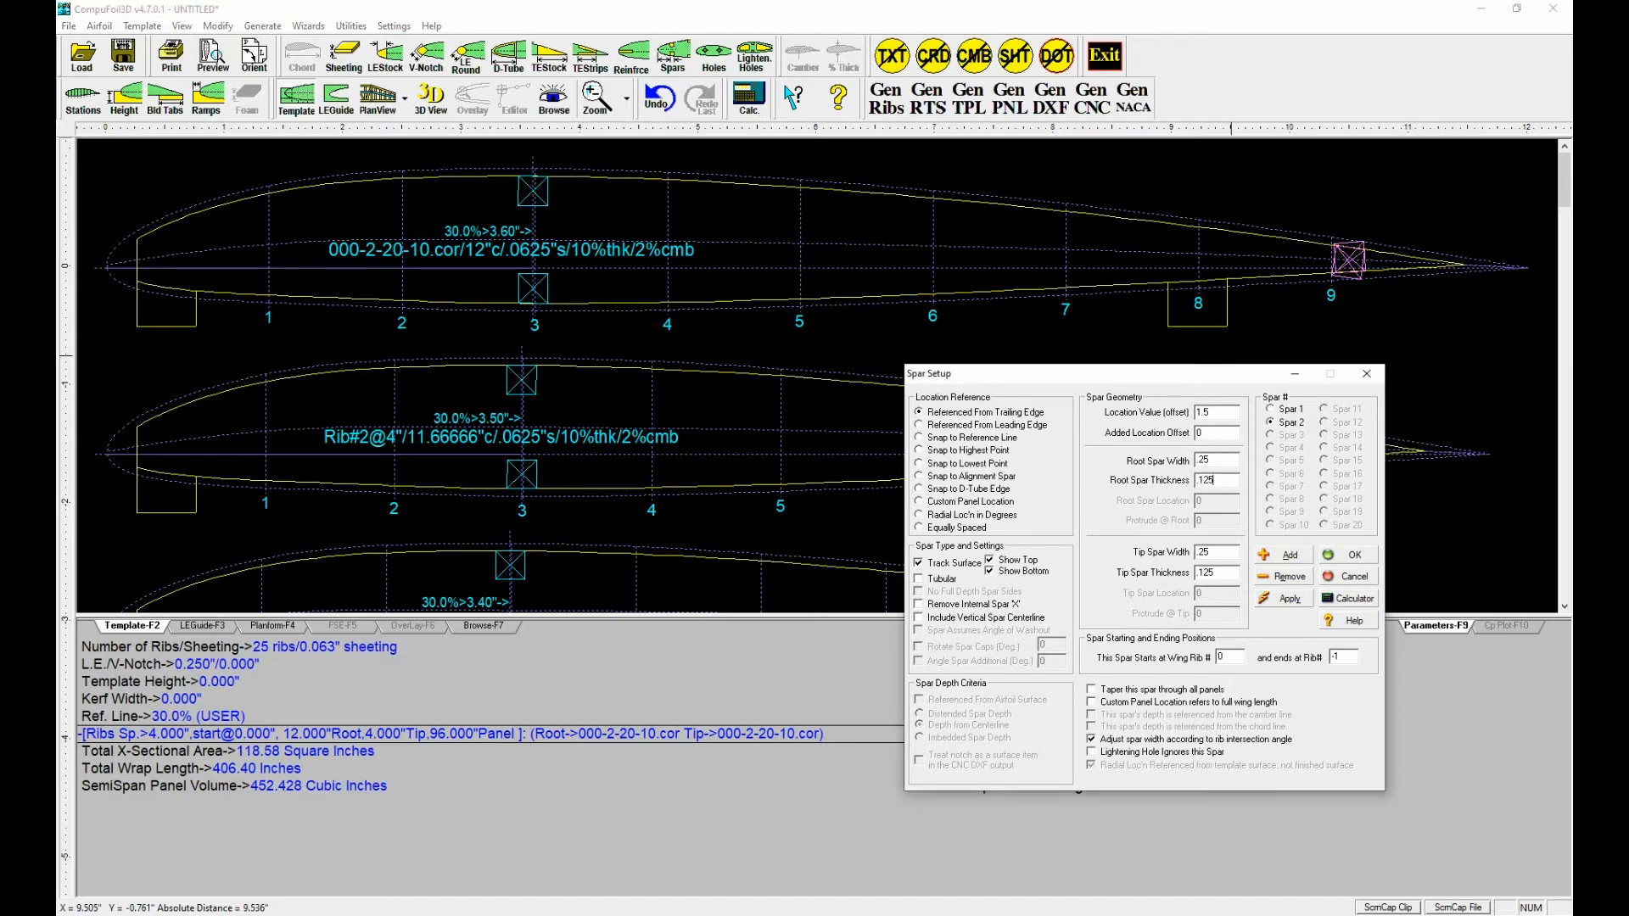
{"action": "left_click", "coordinate": [1291, 605]}
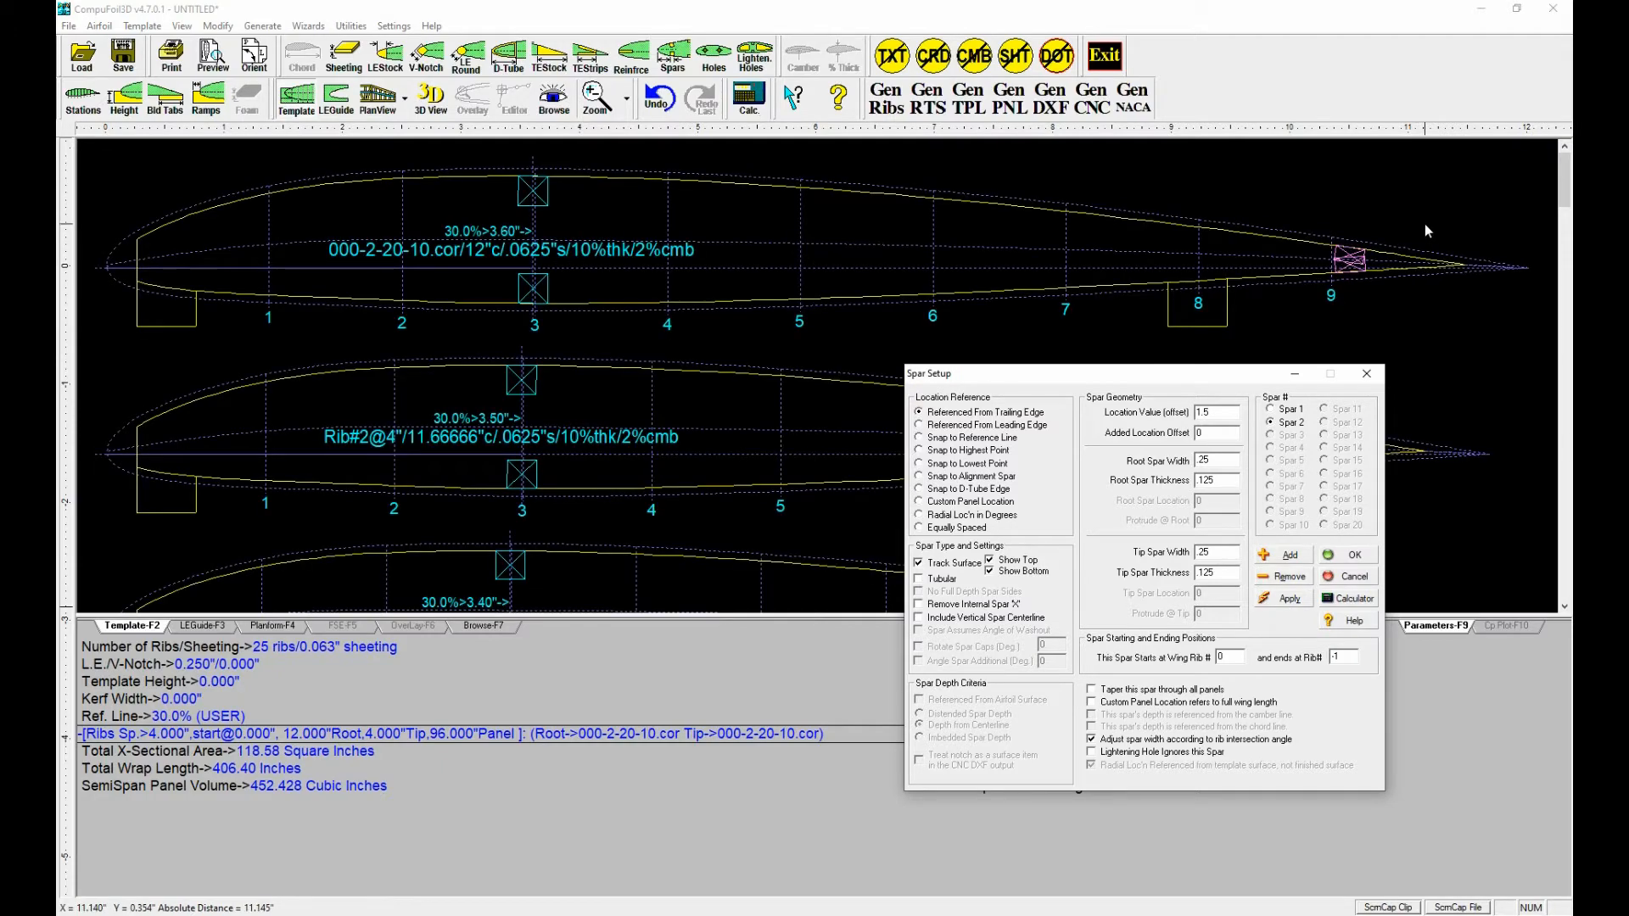
Check the second spar along the ribs, accept the spar setup, and review the spar layout in plan view.
{"action": "scroll", "coordinate": [735, 283], "scroll_direction": "down", "scroll_amount": 3}
{"action": "scroll", "coordinate": [735, 276], "scroll_direction": "down", "scroll_amount": 15}
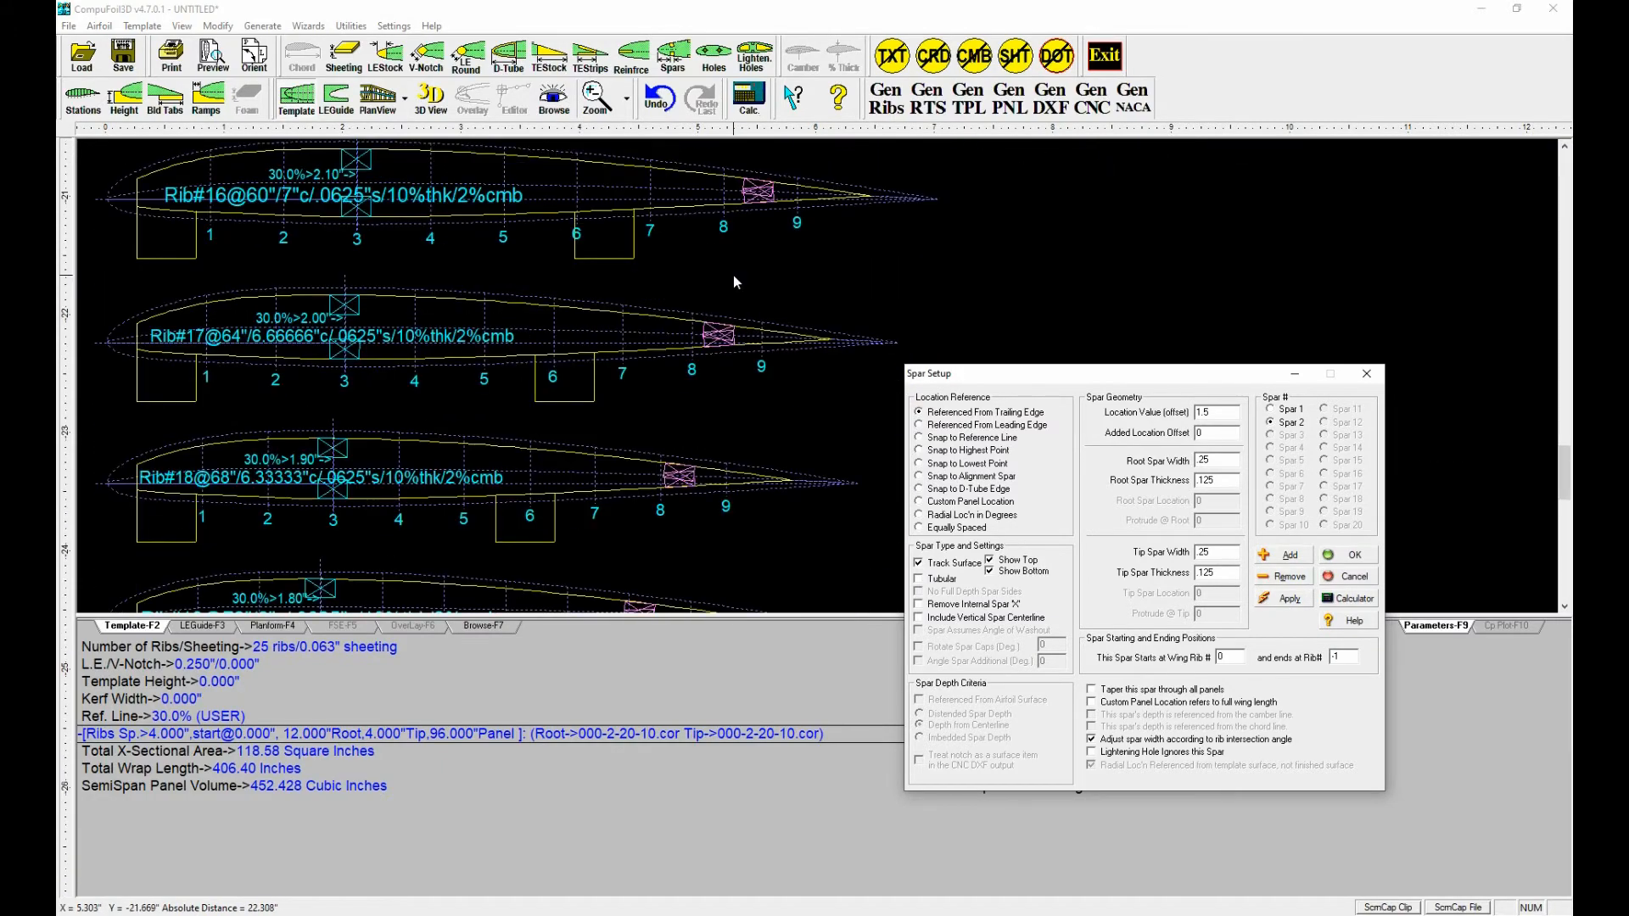
{"action": "scroll", "coordinate": [526, 445], "scroll_direction": "up", "scroll_amount": 18}
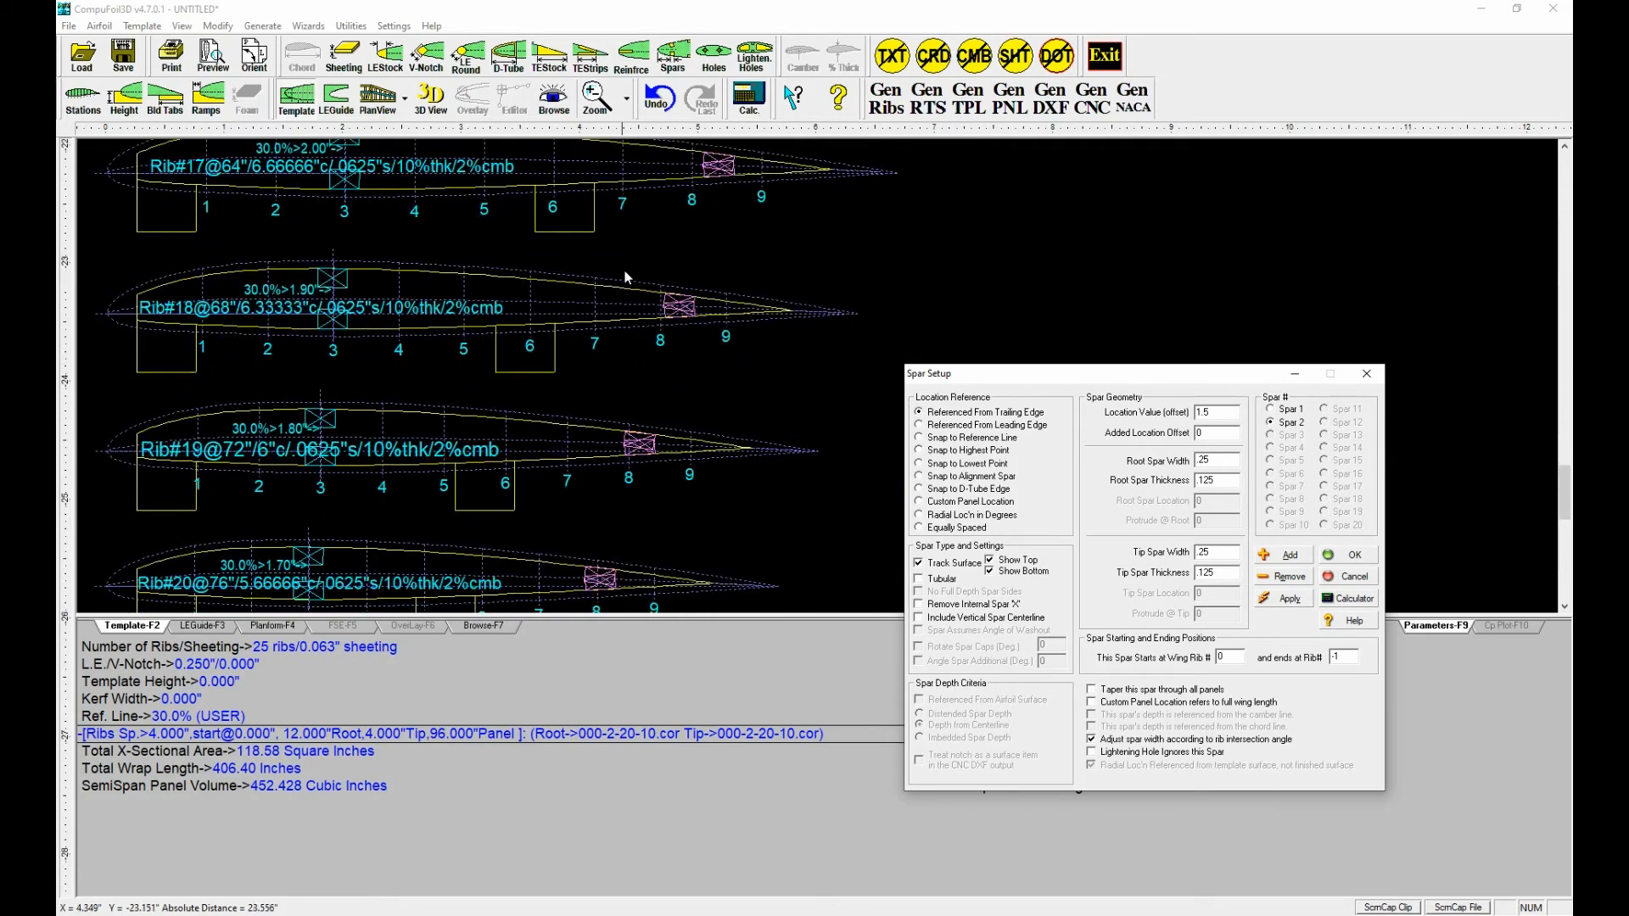
{"action": "scroll", "coordinate": [623, 268], "scroll_direction": "up", "scroll_amount": 1}
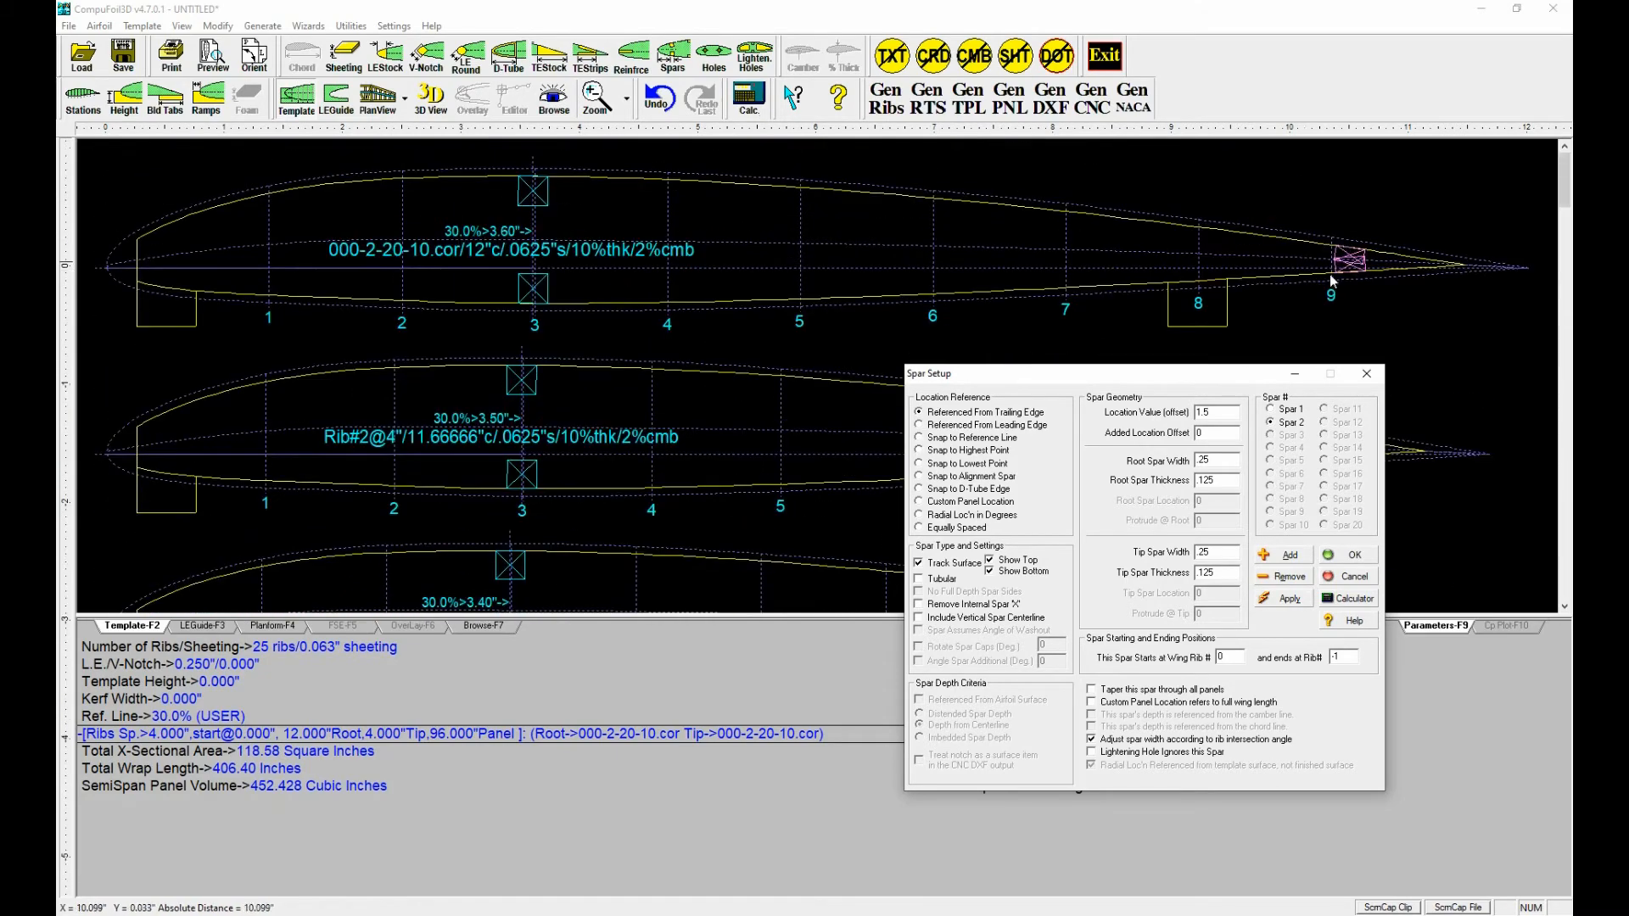
{"action": "left_click", "coordinate": [1349, 555]}
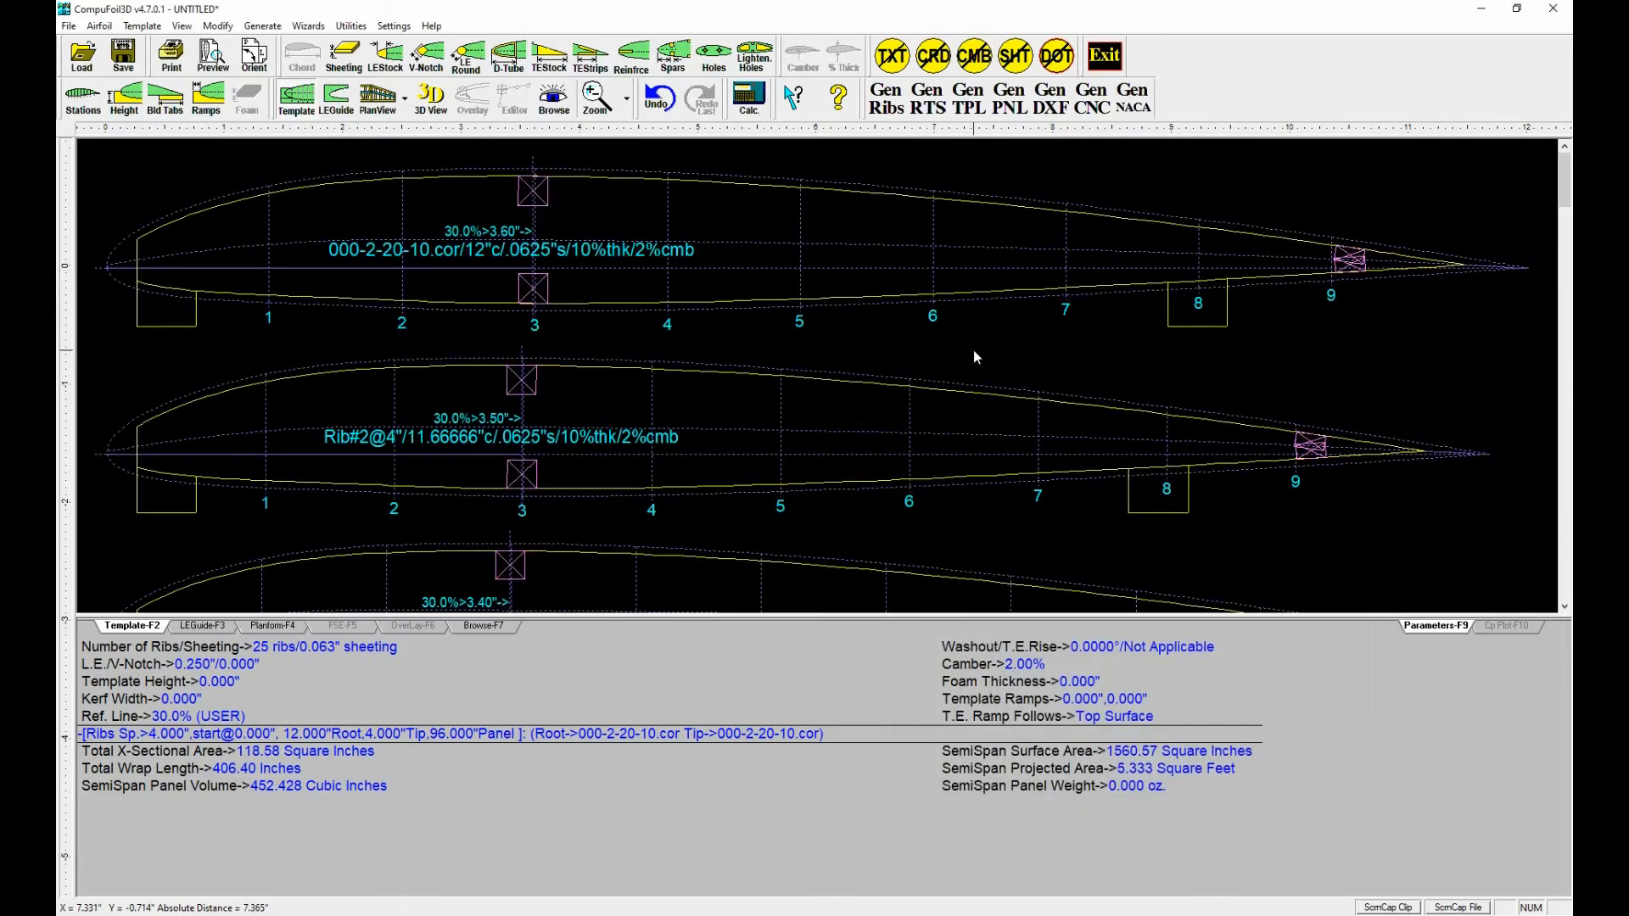
{"action": "left_click", "coordinate": [376, 100]}
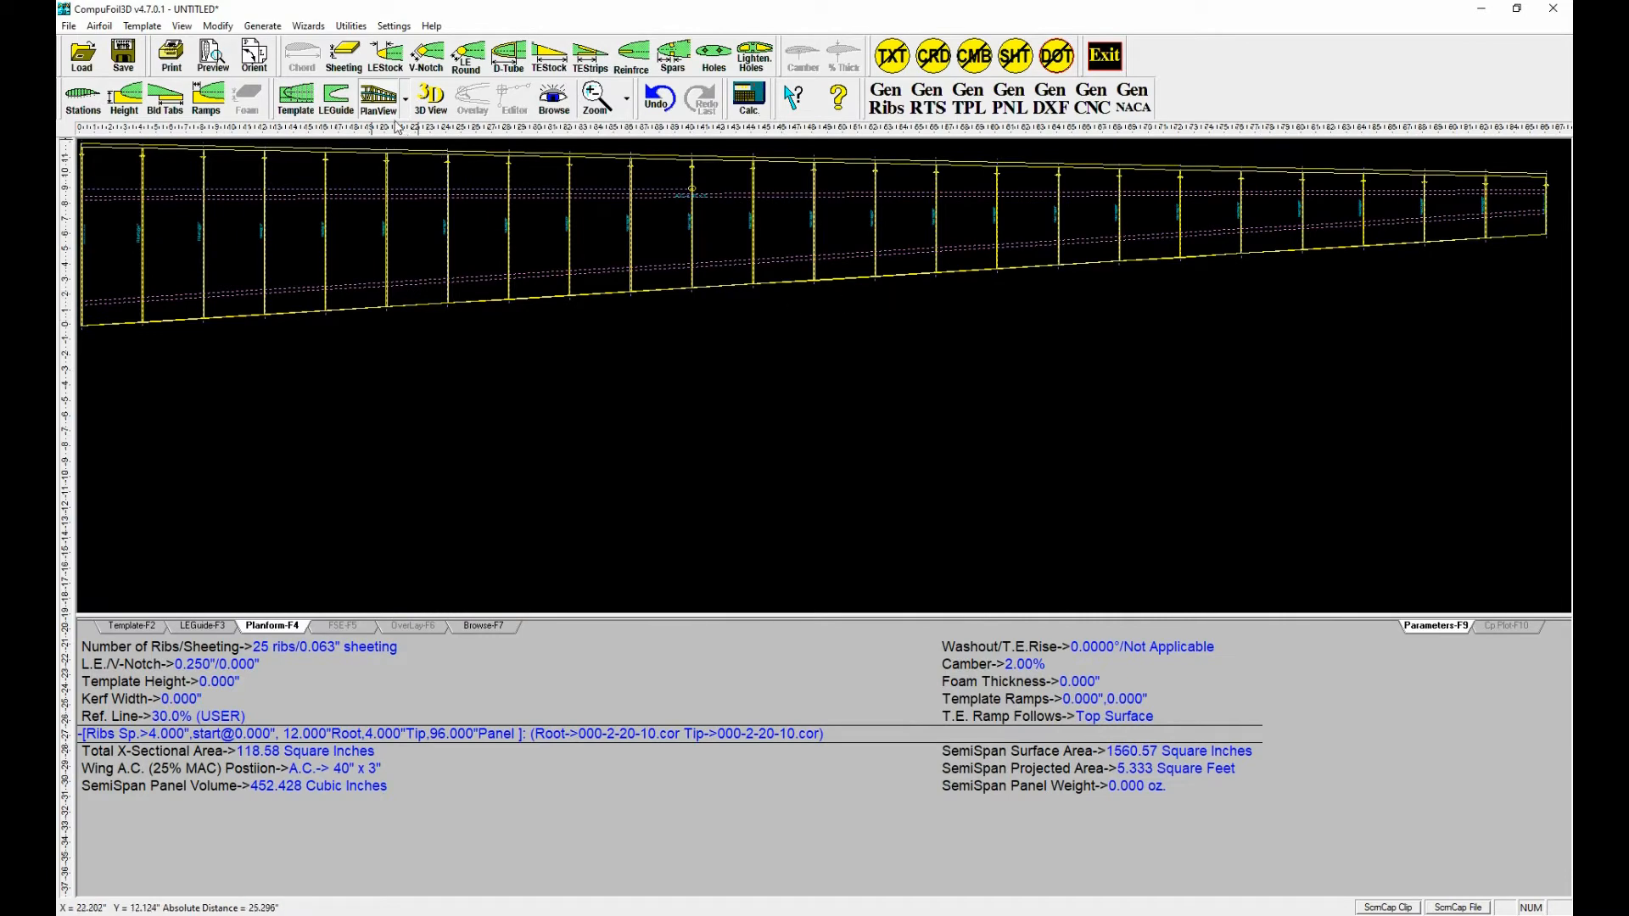
{"action": "left_click", "coordinate": [307, 99]}
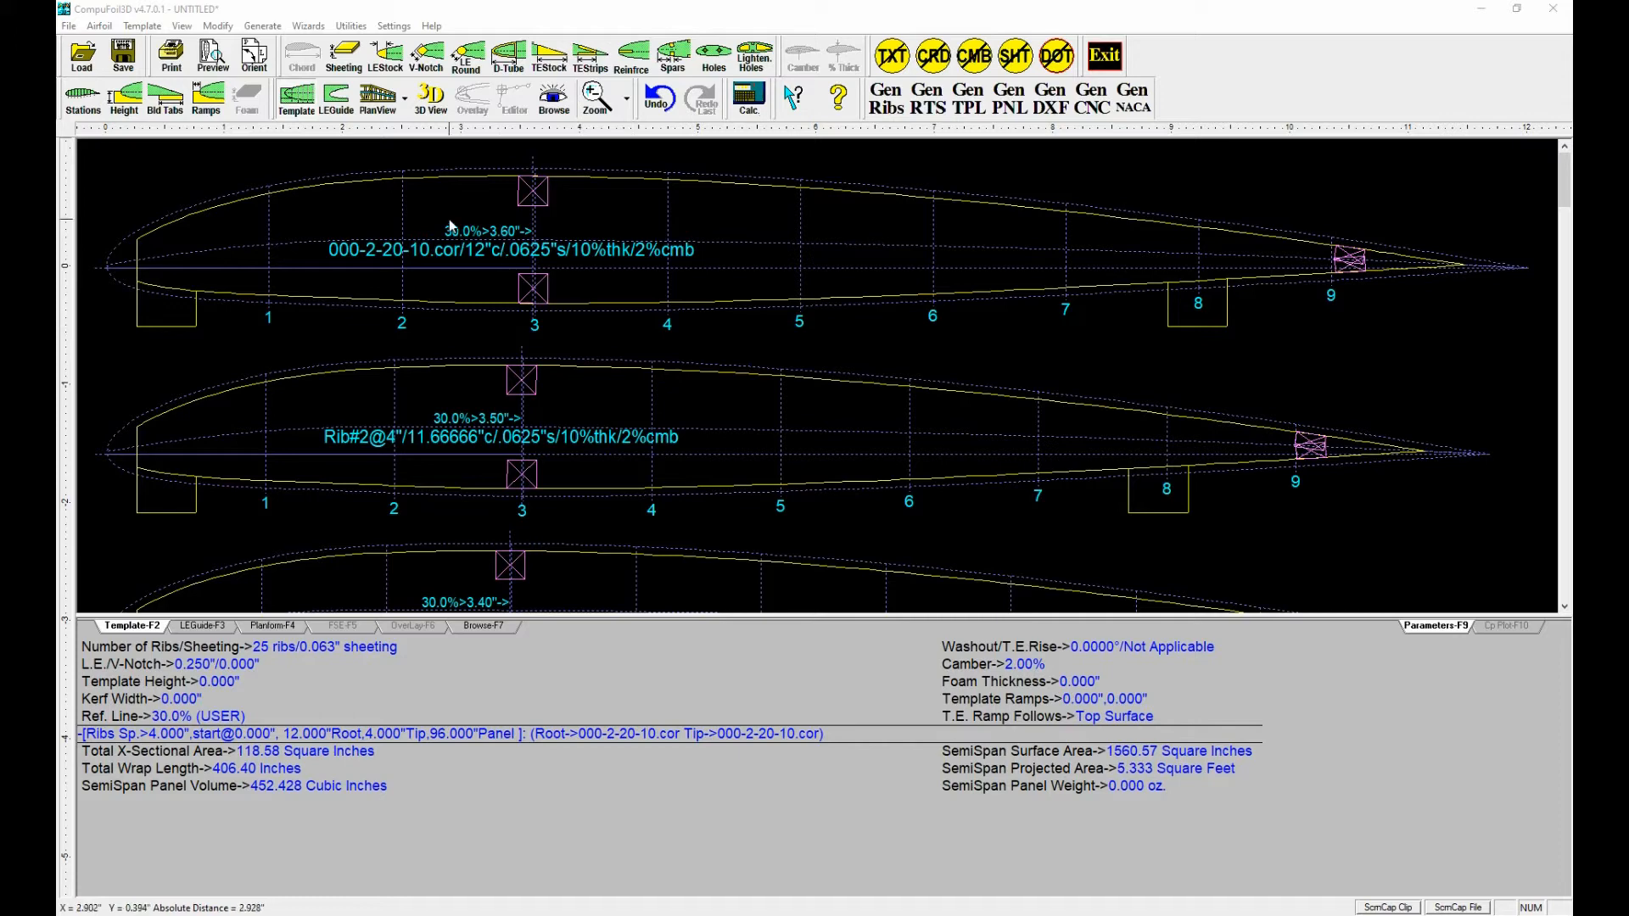
Set up a joiner tube hole snapped to the alignment spar, with spreads referring to full wing length and ending at rib 8.
{"action": "left_click", "coordinate": [714, 56]}
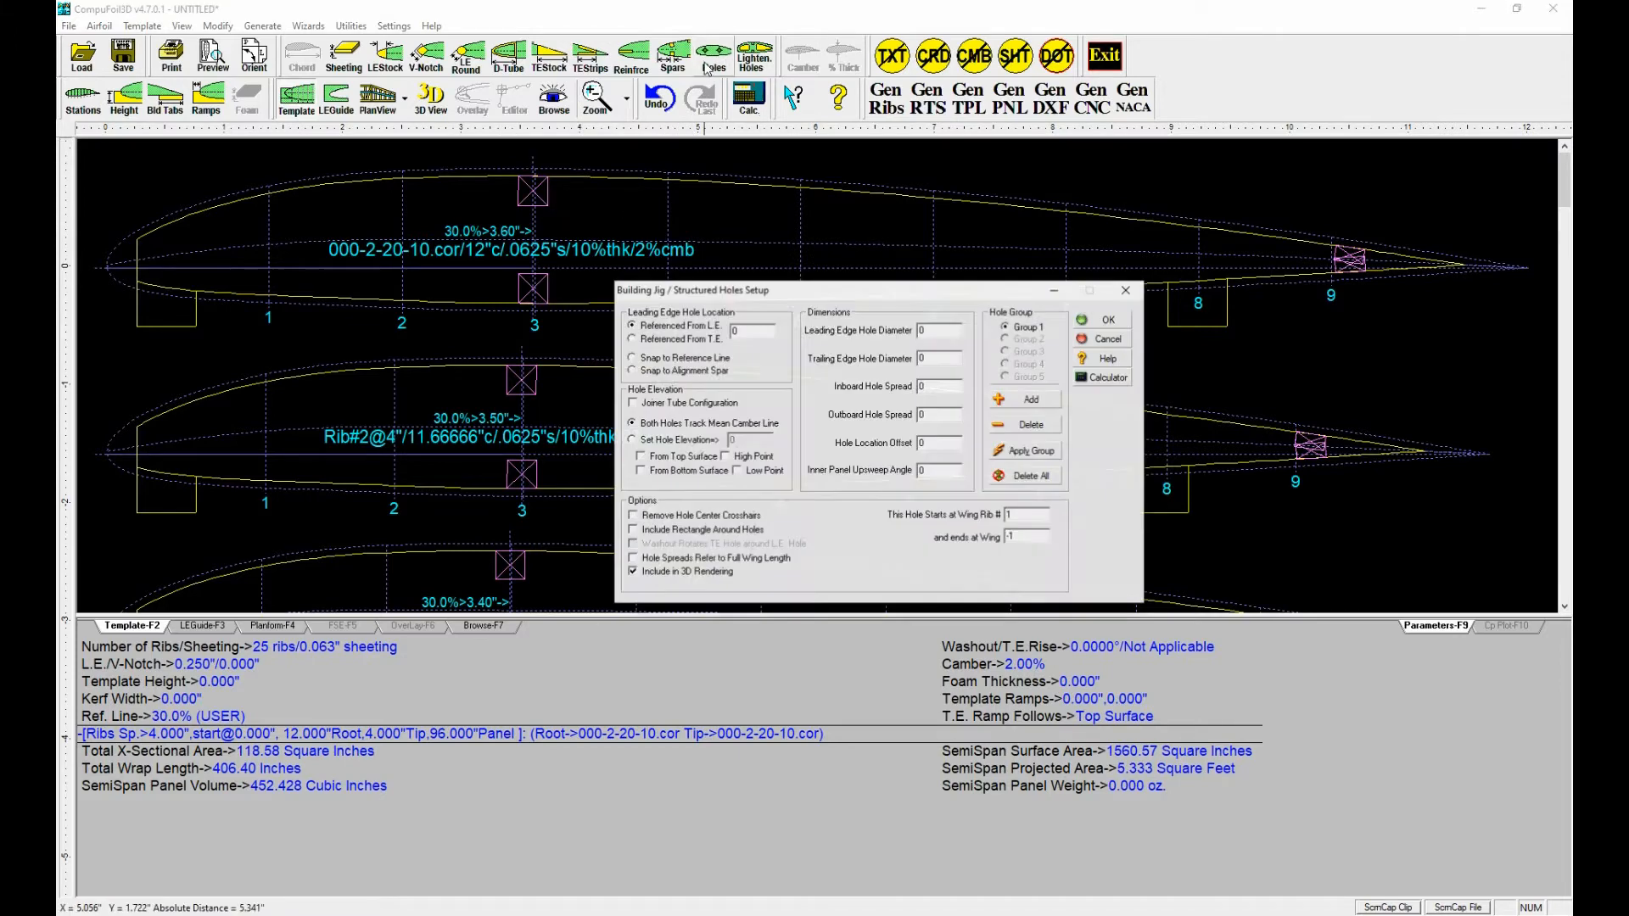
{"action": "left_click", "coordinate": [645, 373]}
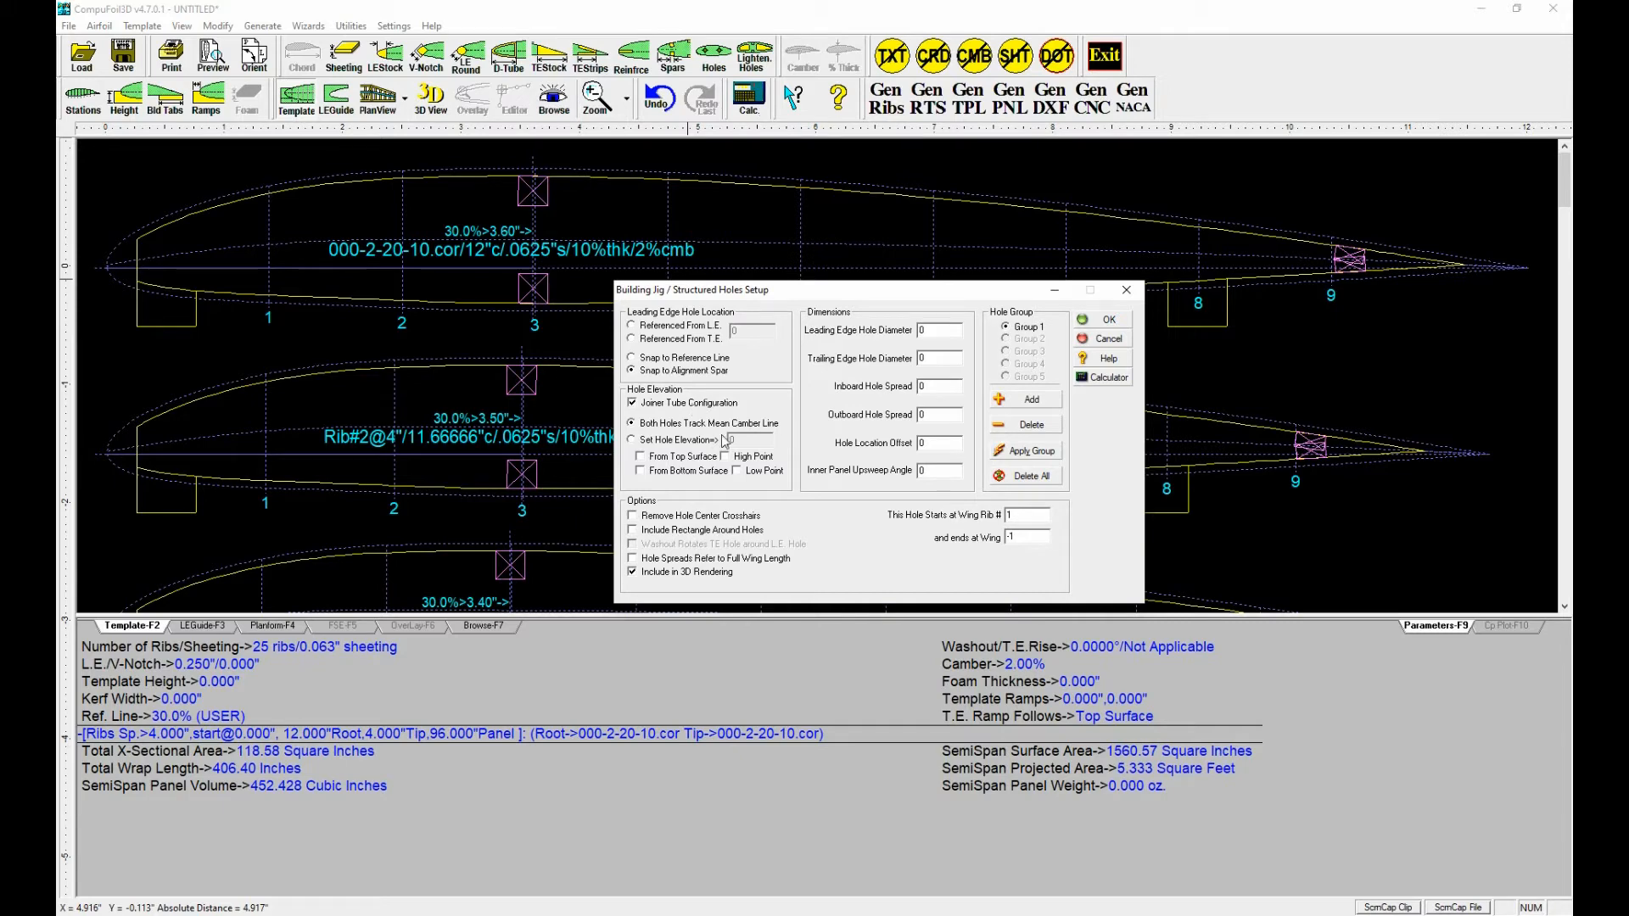
{"action": "left_click", "coordinate": [643, 562]}
{"action": "left_click_drag", "start_coordinate": [1030, 536], "coordinate": [934, 550]}
{"action": "type", "text": "8"}
Give the joiner tube hole a leading edge diameter of .25 and a location offset of 3.6, and apply the group.
{"action": "left_click_drag", "start_coordinate": [947, 327], "coordinate": [894, 342]}
{"action": "type", "text": ".25"}
{"action": "key", "text": "Tab"}
{"action": "key", "text": "Tab"}
{"action": "key", "text": "Tab"}
{"action": "key", "text": "Tab"}
{"action": "type", "text": "3.6"}
{"action": "left_click", "coordinate": [1026, 451]}
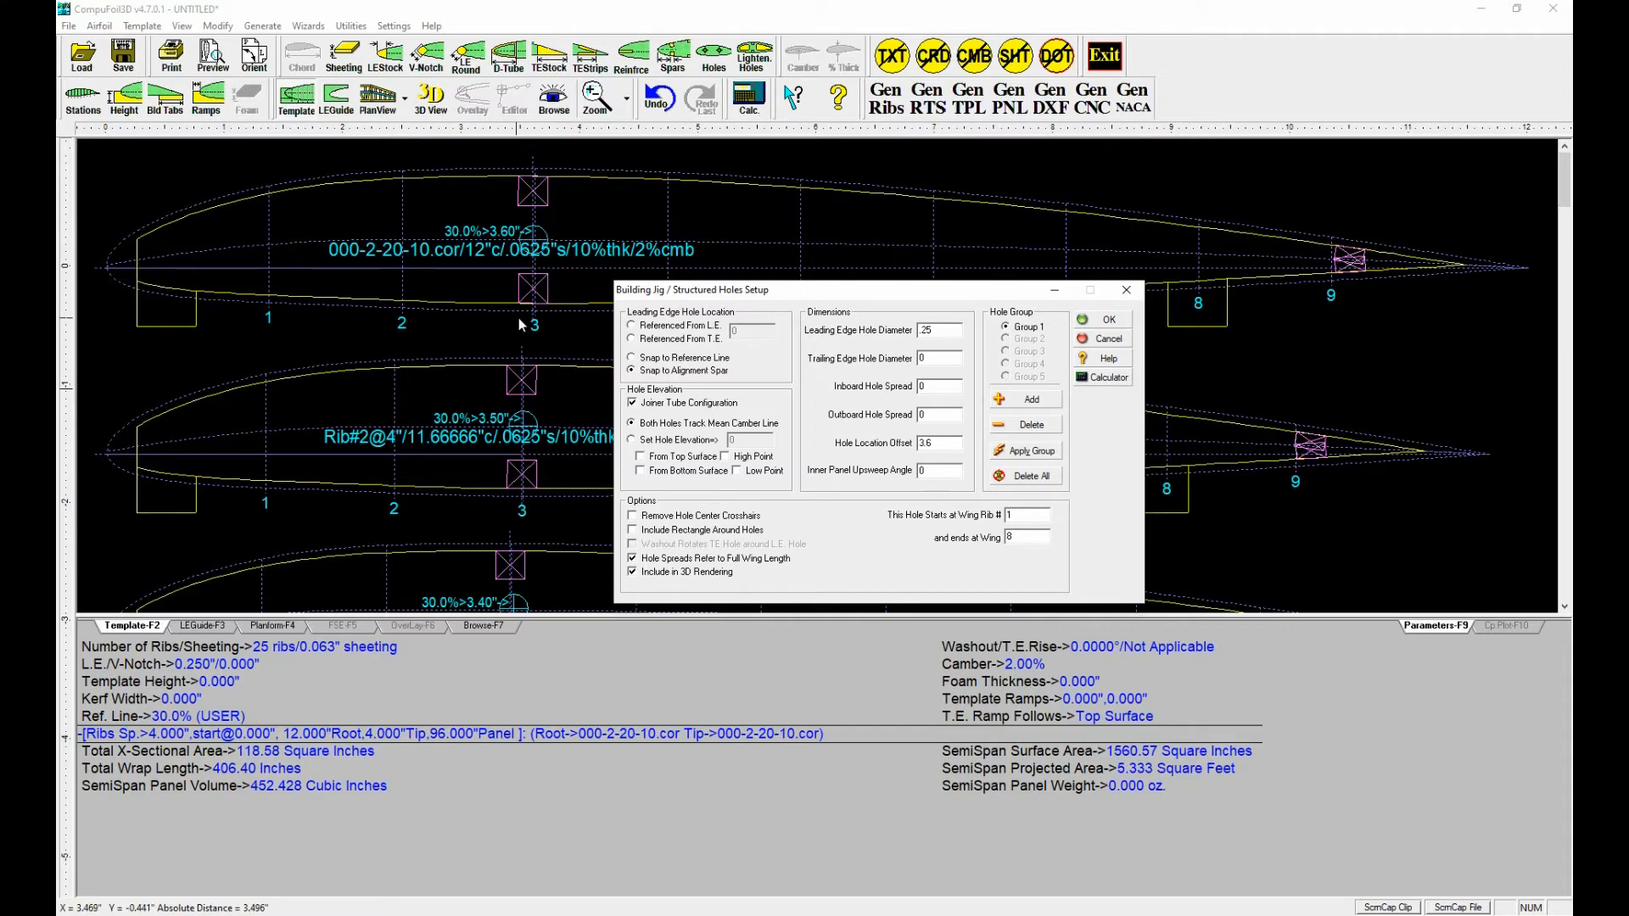
Check the joiner tube holes along the ribs and in plan view.
{"action": "scroll", "coordinate": [520, 318], "scroll_direction": "down", "scroll_amount": 10}
{"action": "scroll", "coordinate": [520, 317], "scroll_direction": "up", "scroll_amount": 12}
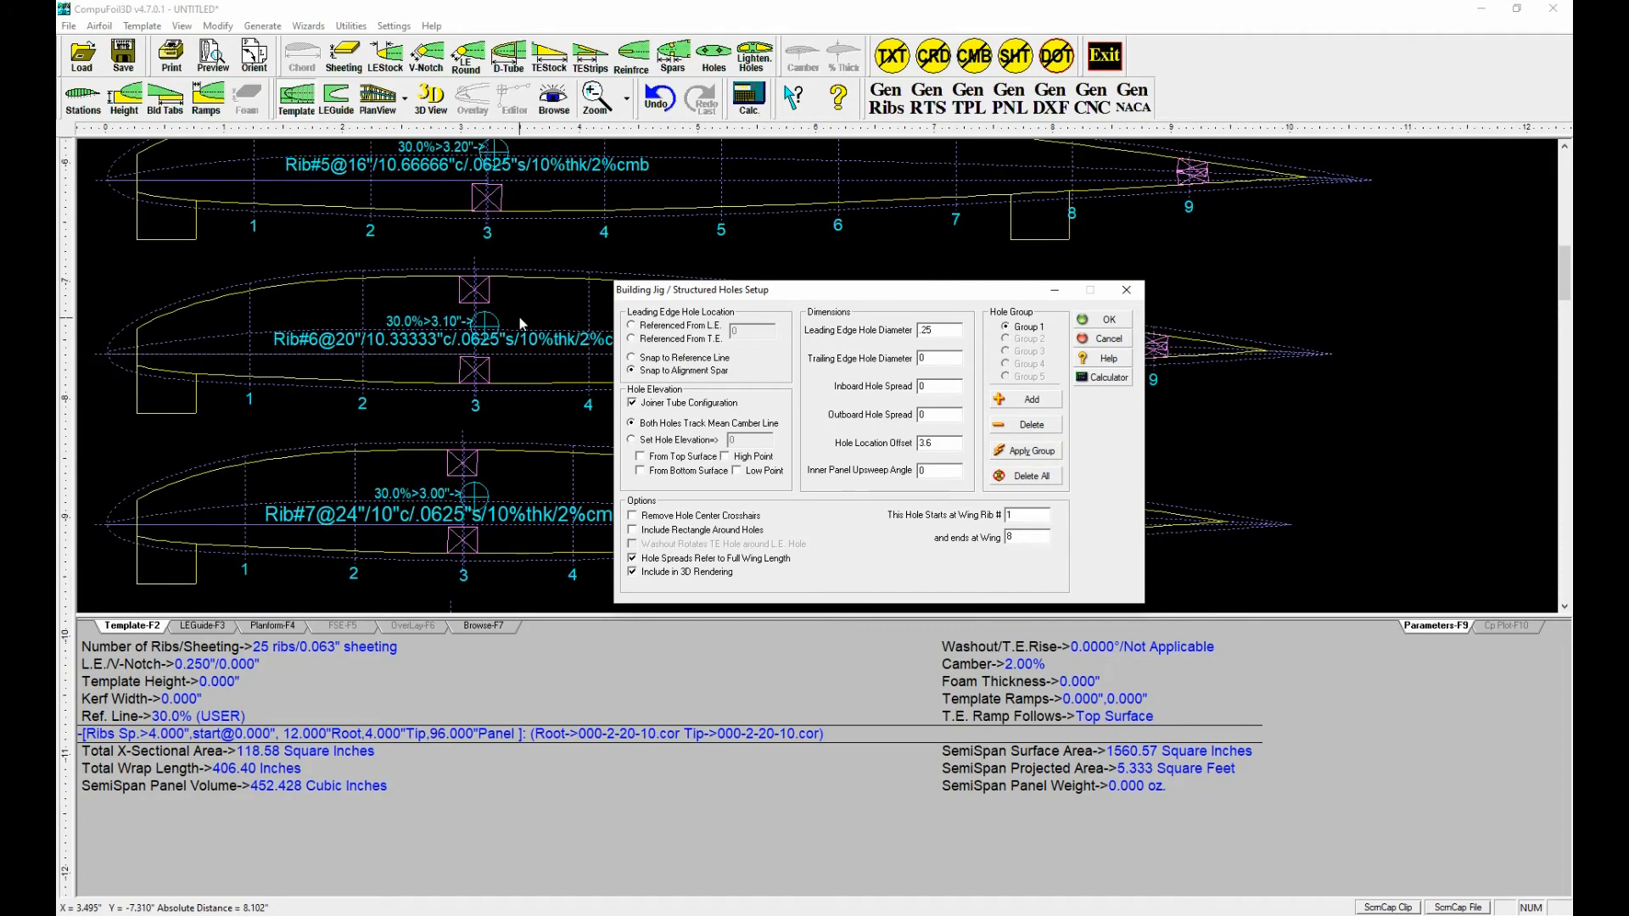
{"action": "key", "text": "F4"}
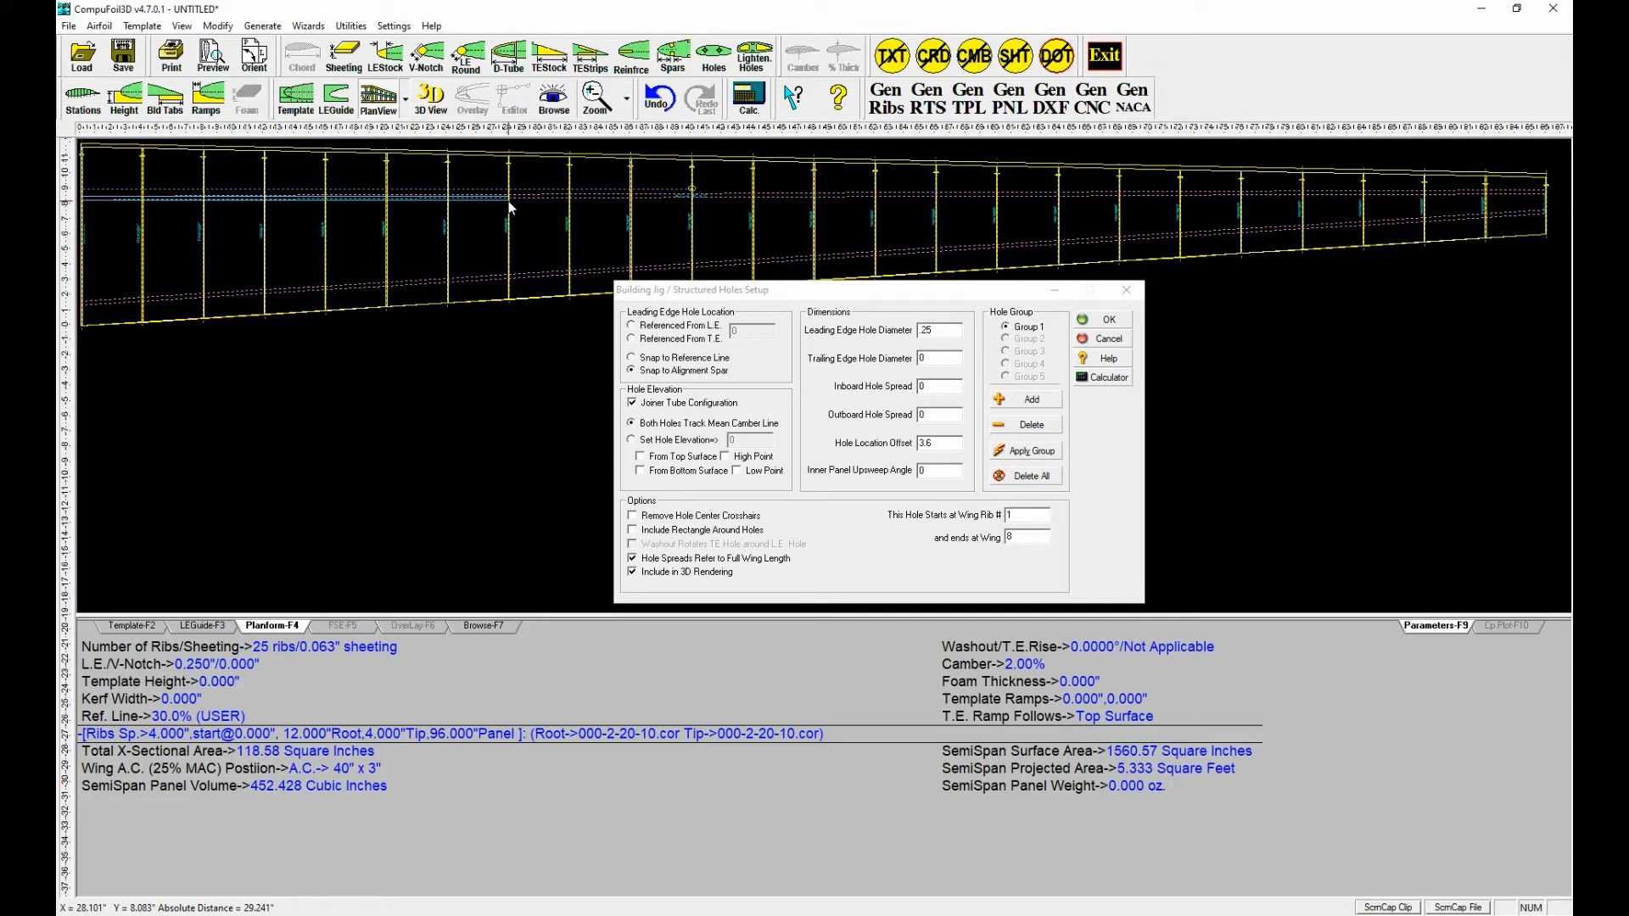
Switch the joiner tube holes to a set elevation referenced from the bottom surface, apply it and accept the setup.
{"action": "left_click", "coordinate": [632, 441]}
{"action": "left_click", "coordinate": [640, 471]}
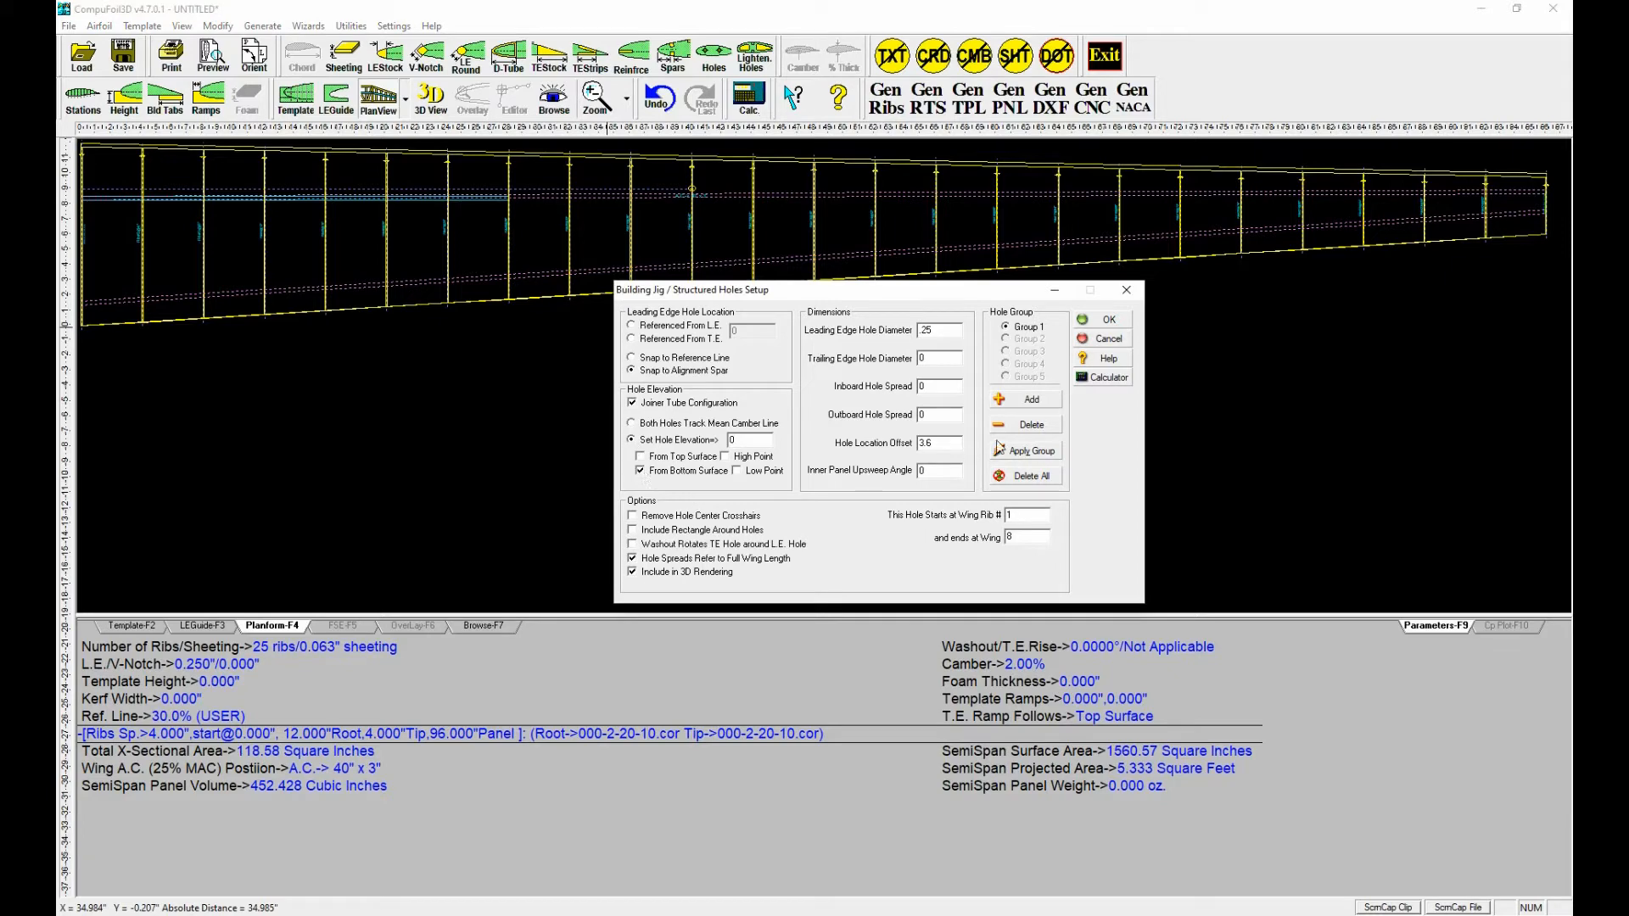
{"action": "left_click", "coordinate": [1039, 459]}
{"action": "left_click", "coordinate": [921, 445]}
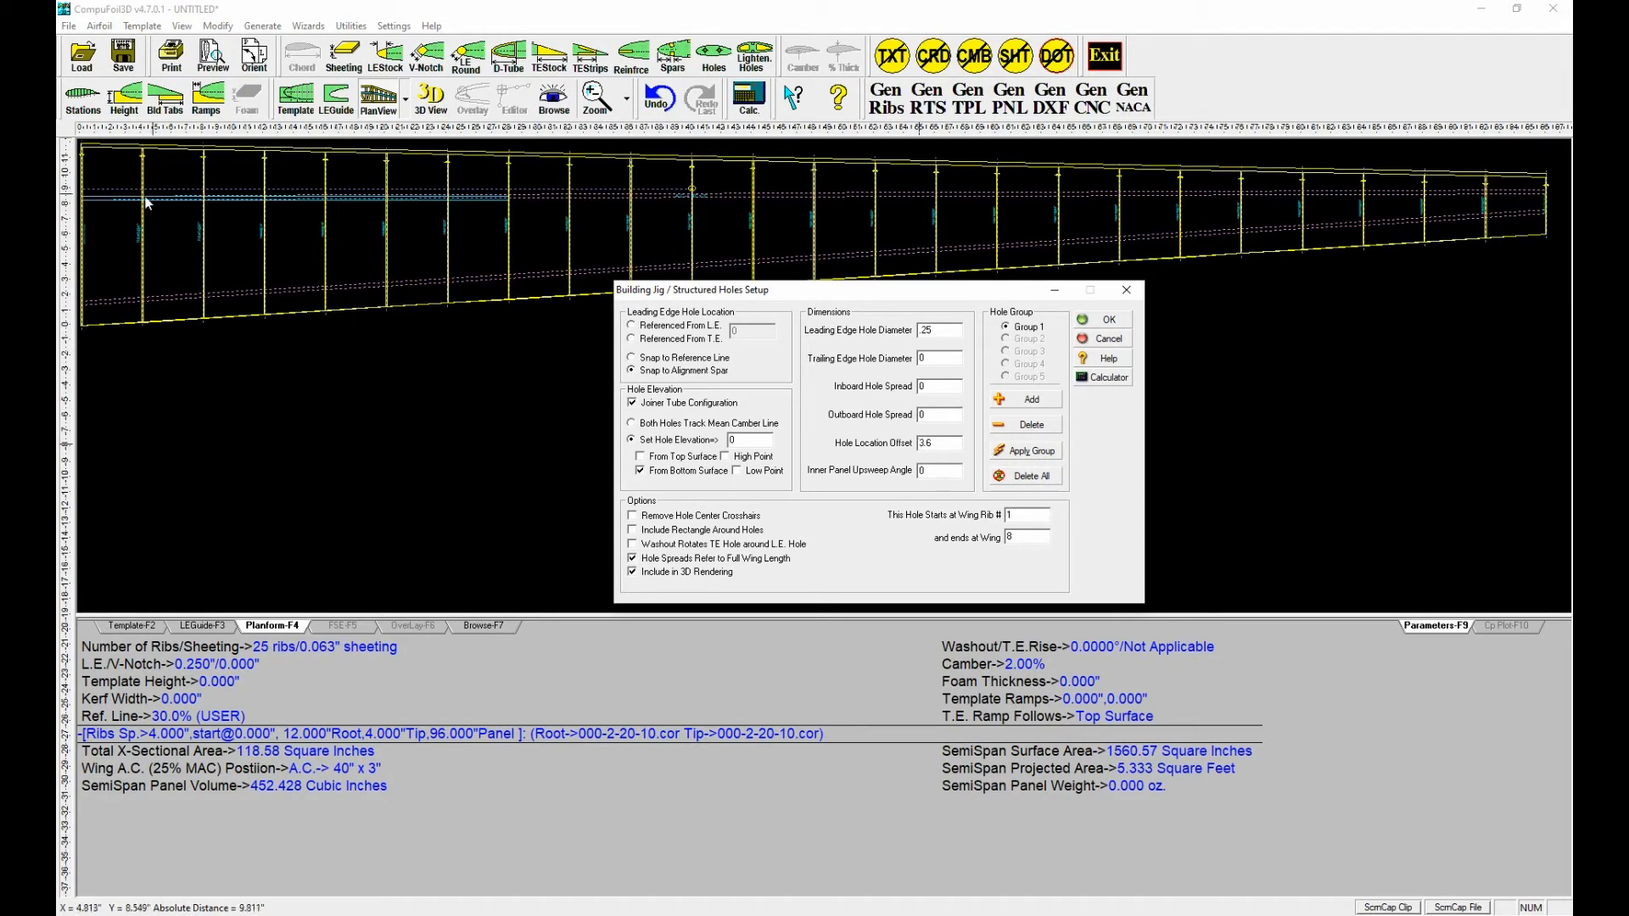
{"action": "left_click", "coordinate": [1111, 324]}
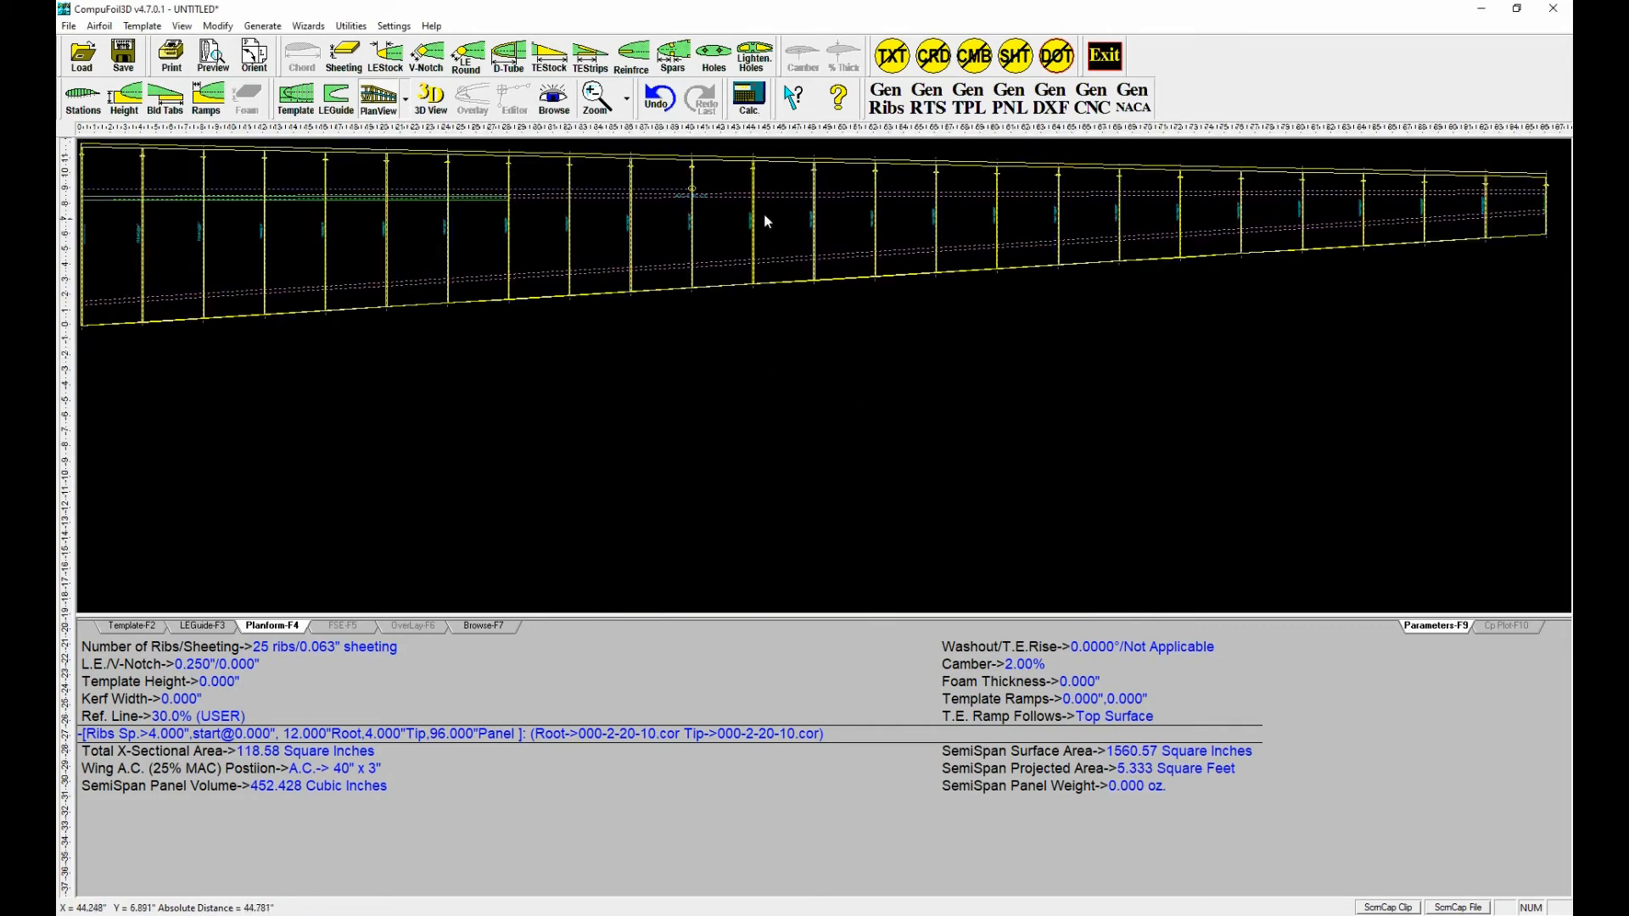
Return to the rib templates, set the joiner tube hole elevation to .5 and apply it.
{"action": "left_click", "coordinate": [294, 97]}
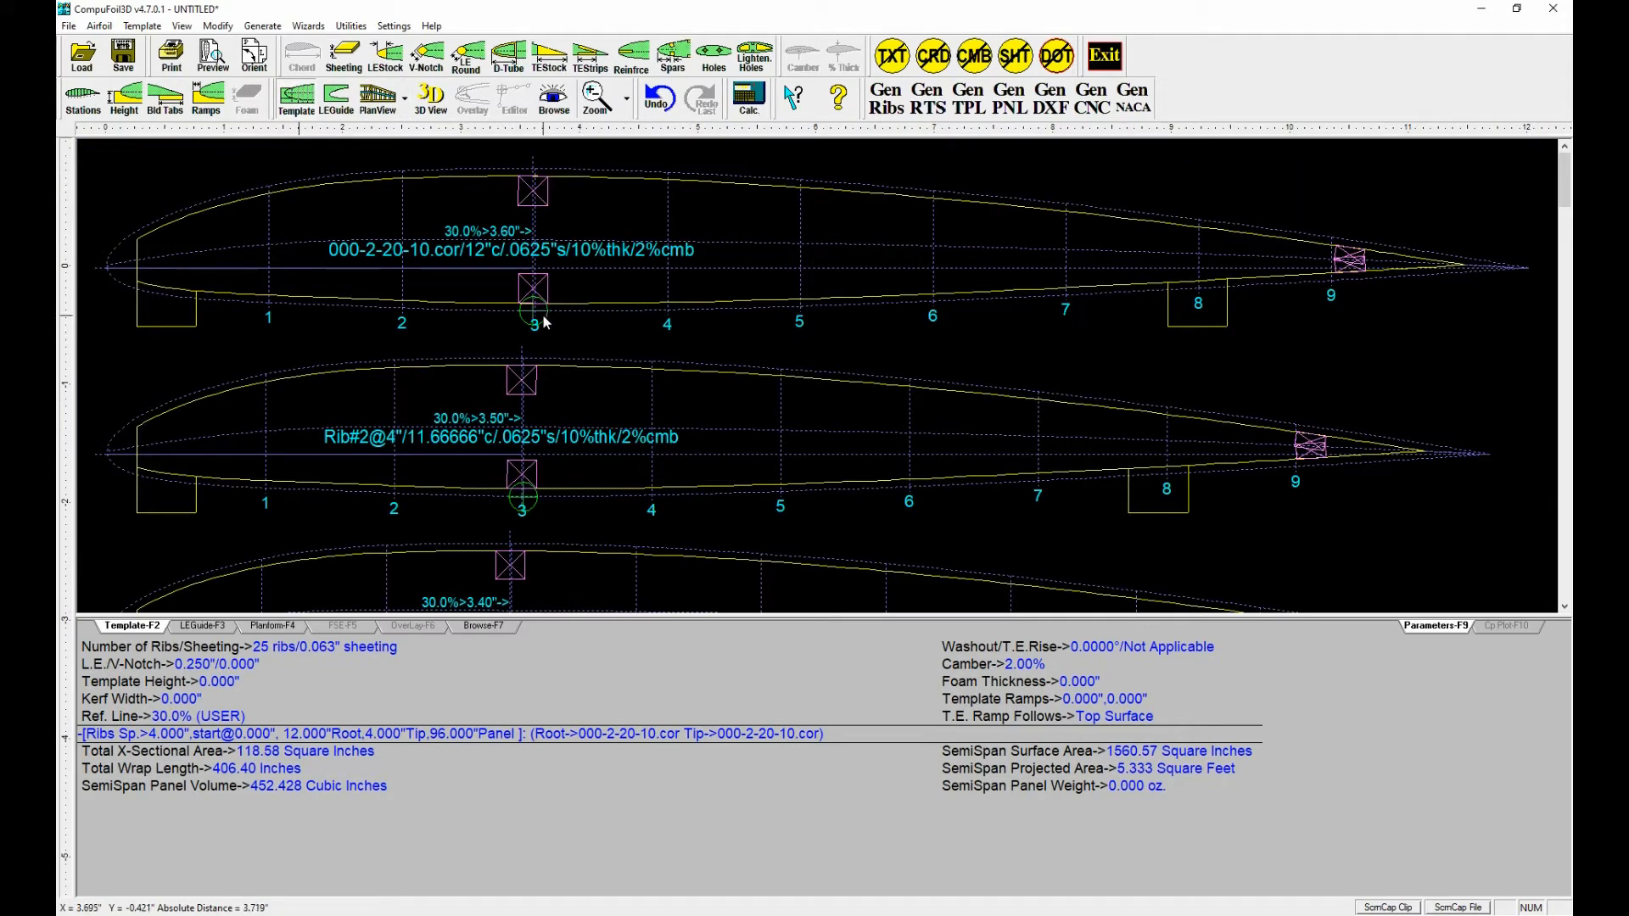
{"action": "left_click", "coordinate": [714, 58]}
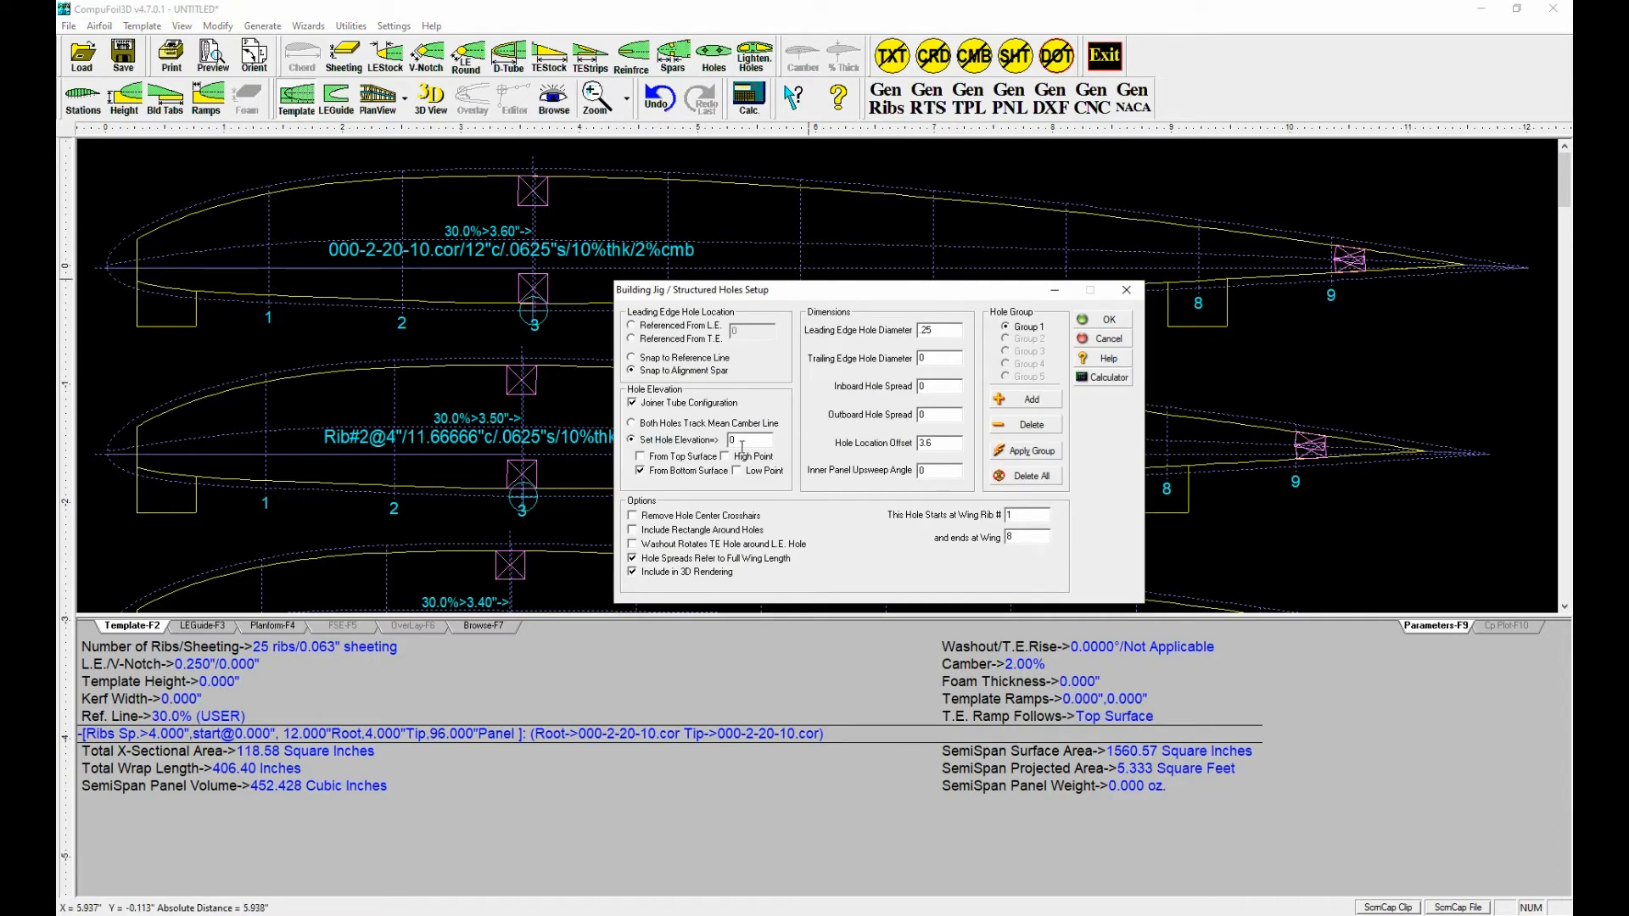
{"action": "double_click", "coordinate": [742, 439]}
{"action": "type", "text": ".5"}
{"action": "left_click", "coordinate": [1028, 451]}
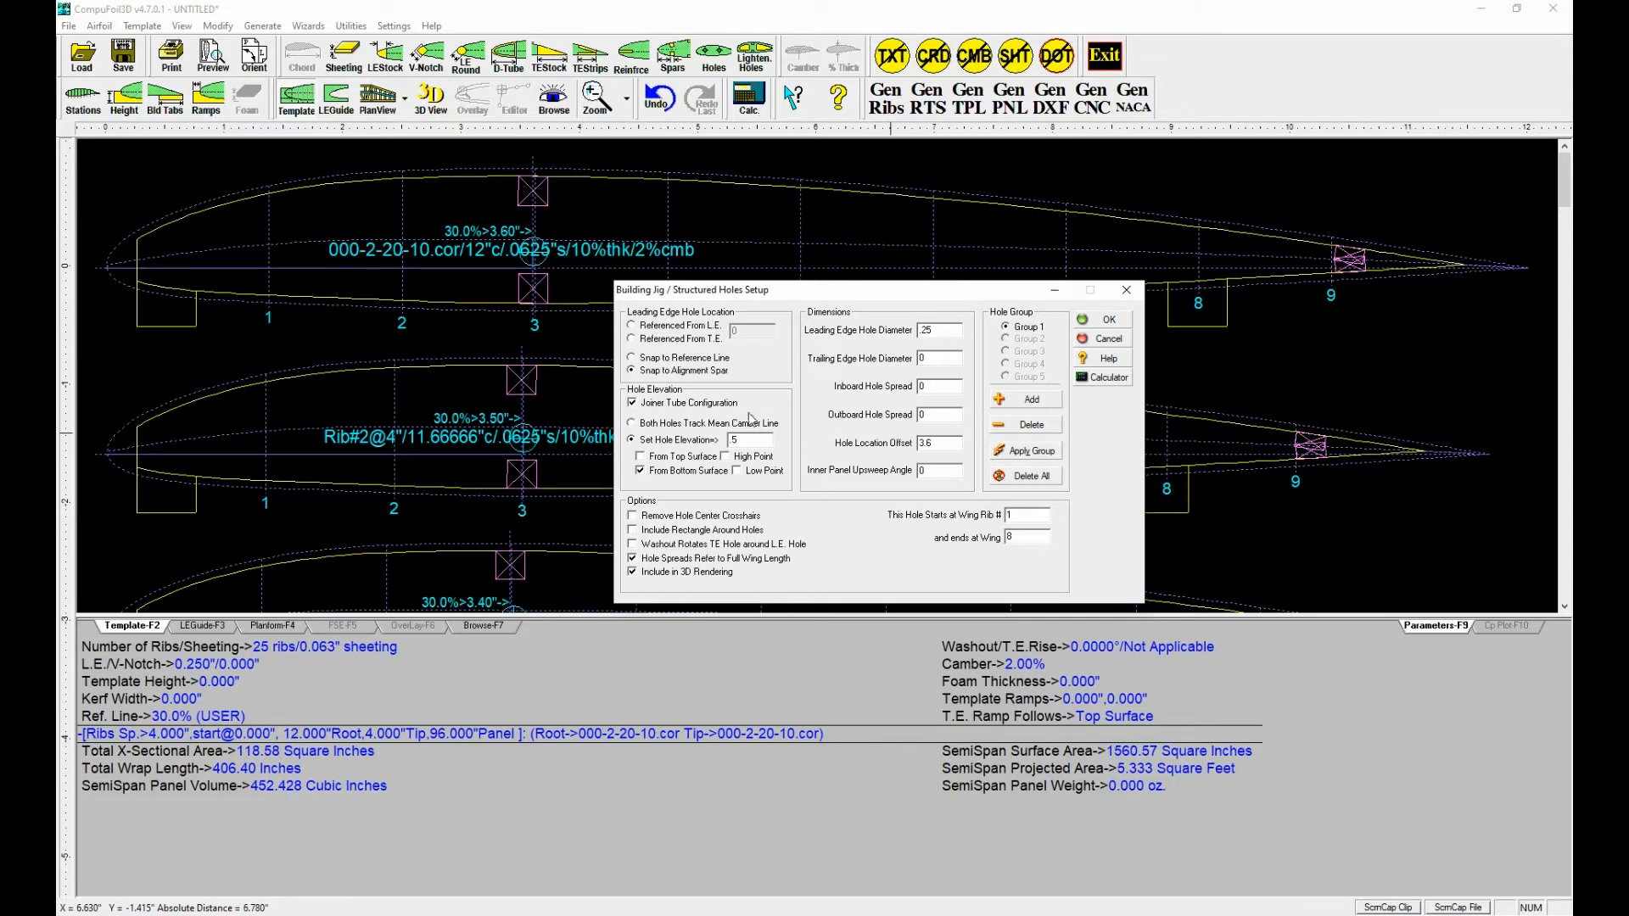
Set the joiner tube hole elevation to .6, apply it and accept the hole setup.
{"action": "double_click", "coordinate": [754, 439]}
{"action": "type", "text": "6"}
{"action": "left_click", "coordinate": [1027, 451]}
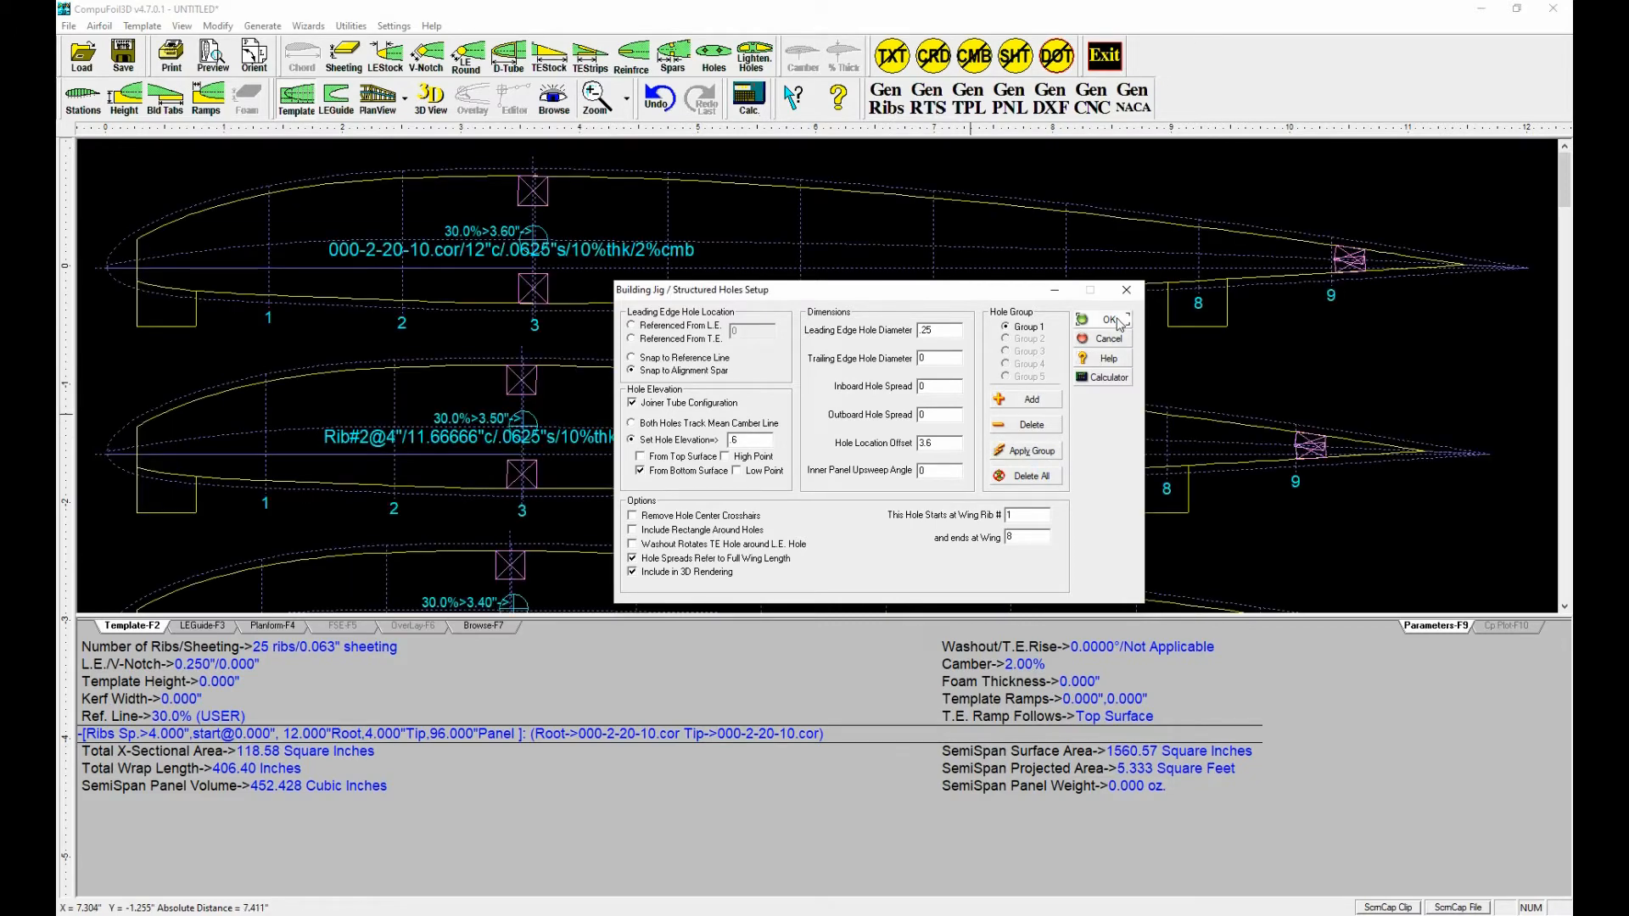
{"action": "left_click", "coordinate": [1104, 320]}
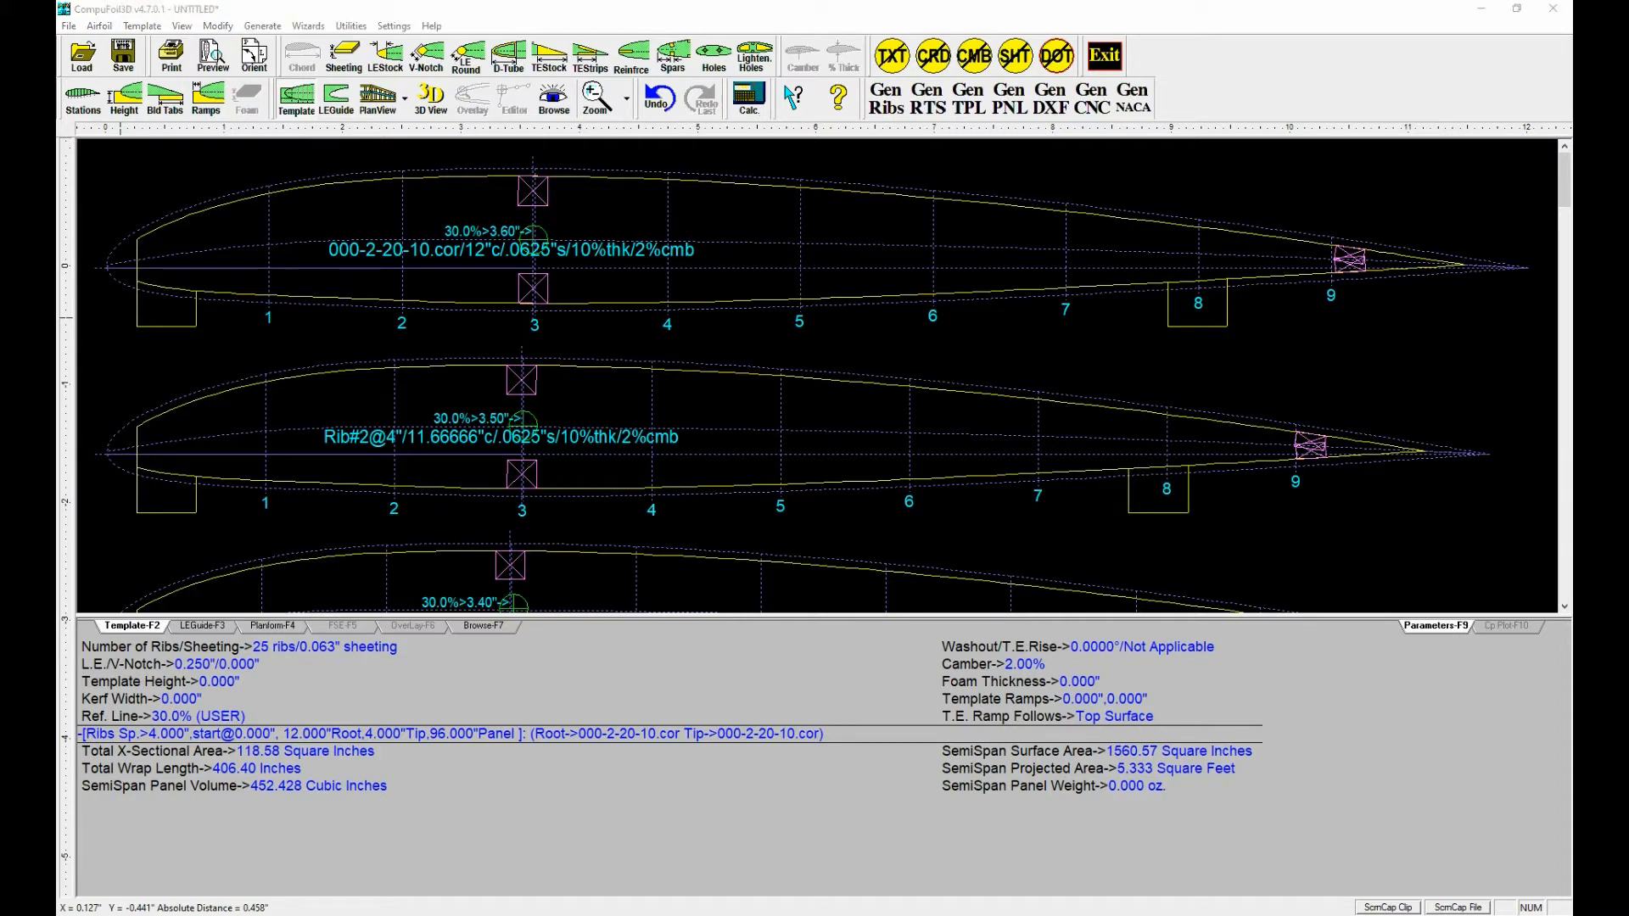
Set the leading edge stock width to .5.
{"action": "left_click", "coordinate": [394, 66]}
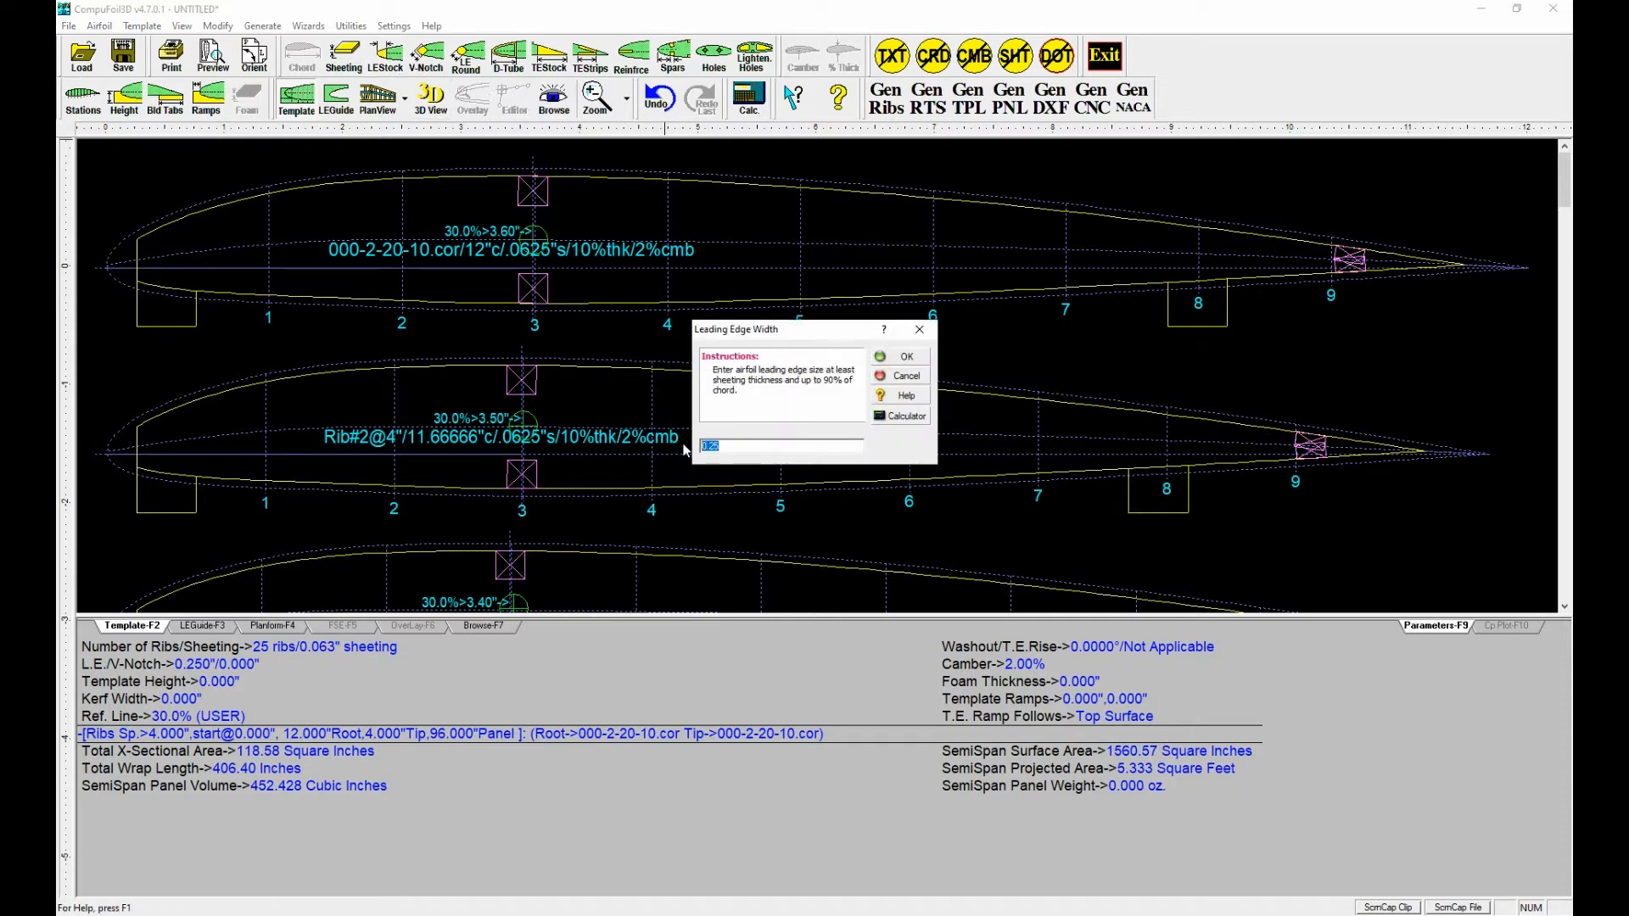
{"action": "type", "text": ".2"}
{"action": "left_click", "coordinate": [901, 357]}
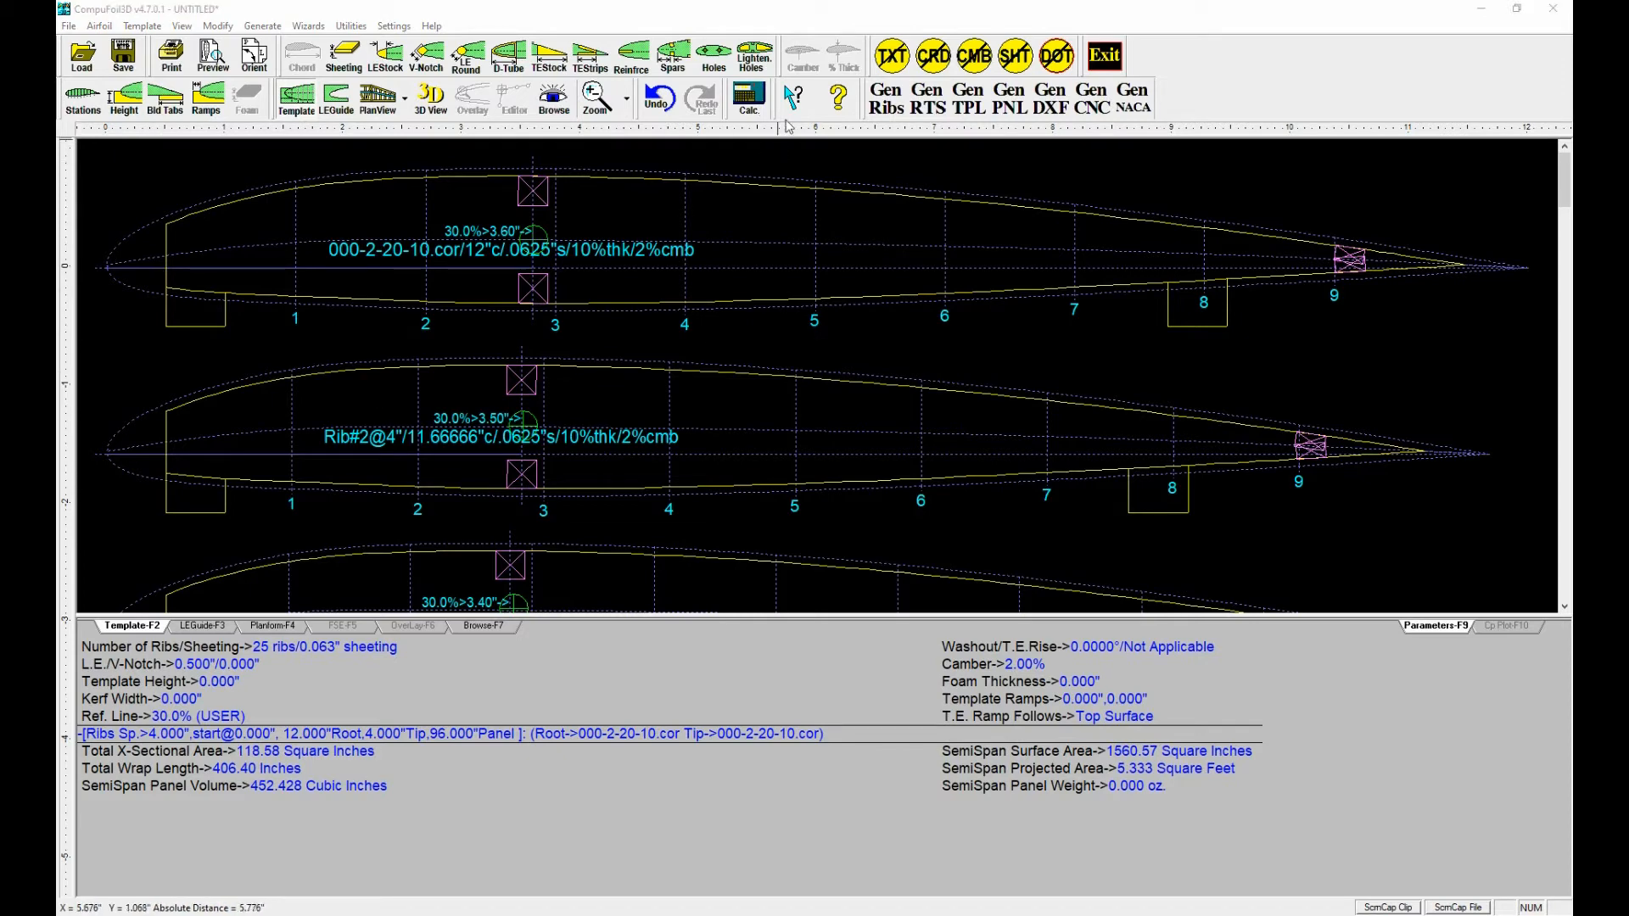
Add lightening holes to the ribs with a web width of .2 and a corner radius of .125.
{"action": "left_click", "coordinate": [753, 56]}
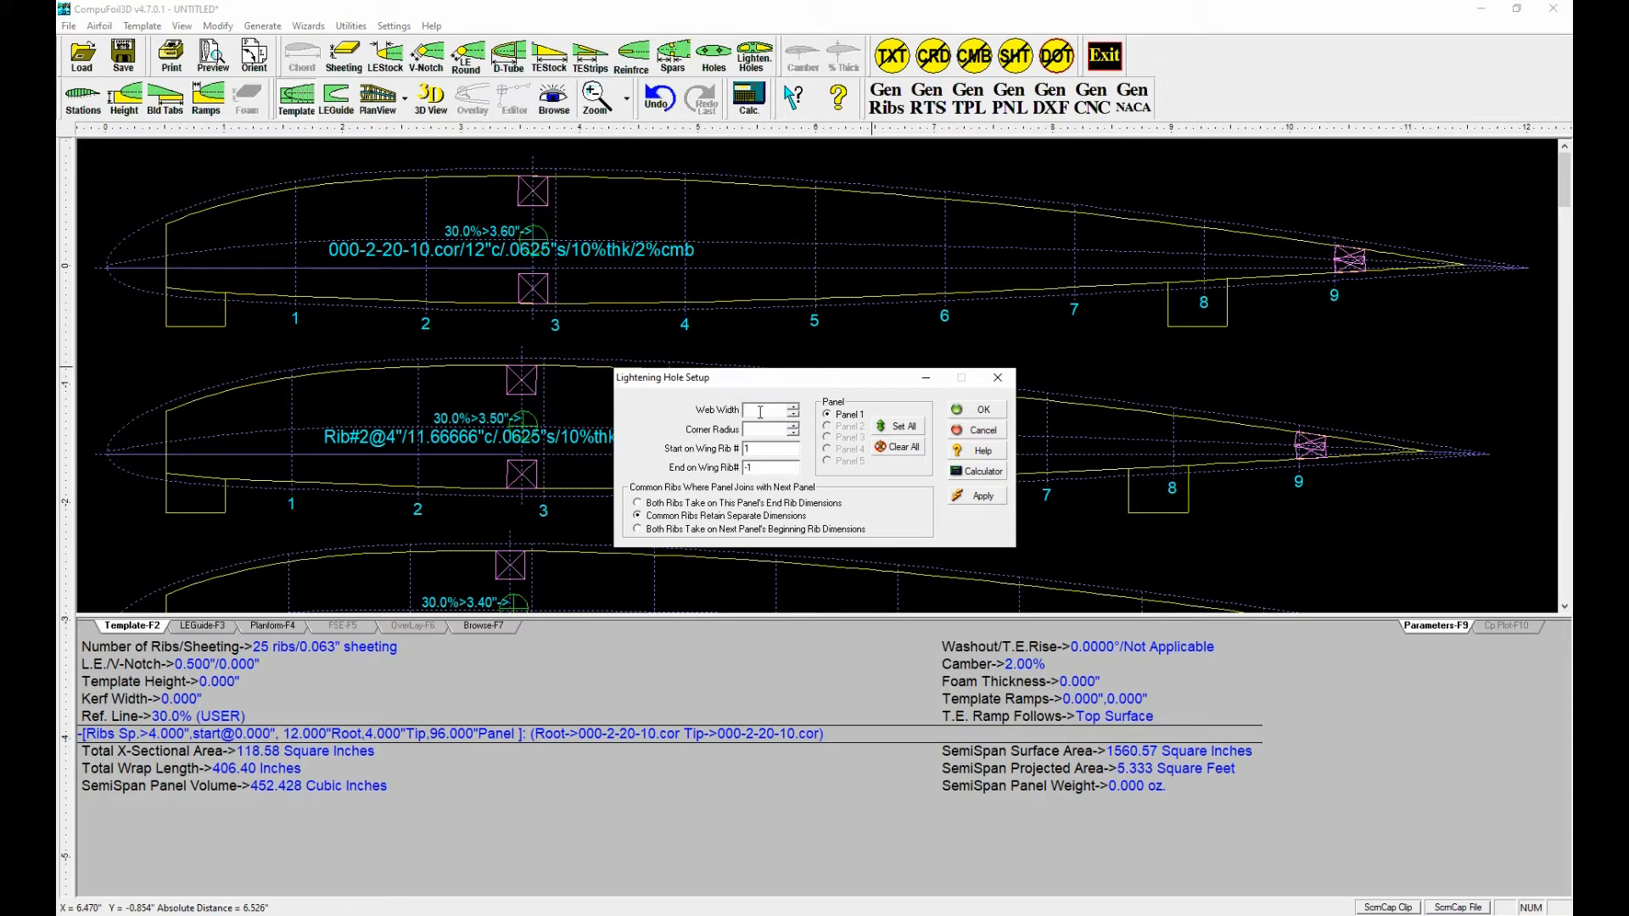
{"action": "type", "text": ".2"}
{"action": "left_click", "coordinate": [762, 431]}
{"action": "type", "text": ".125"}
{"action": "left_click", "coordinate": [968, 496]}
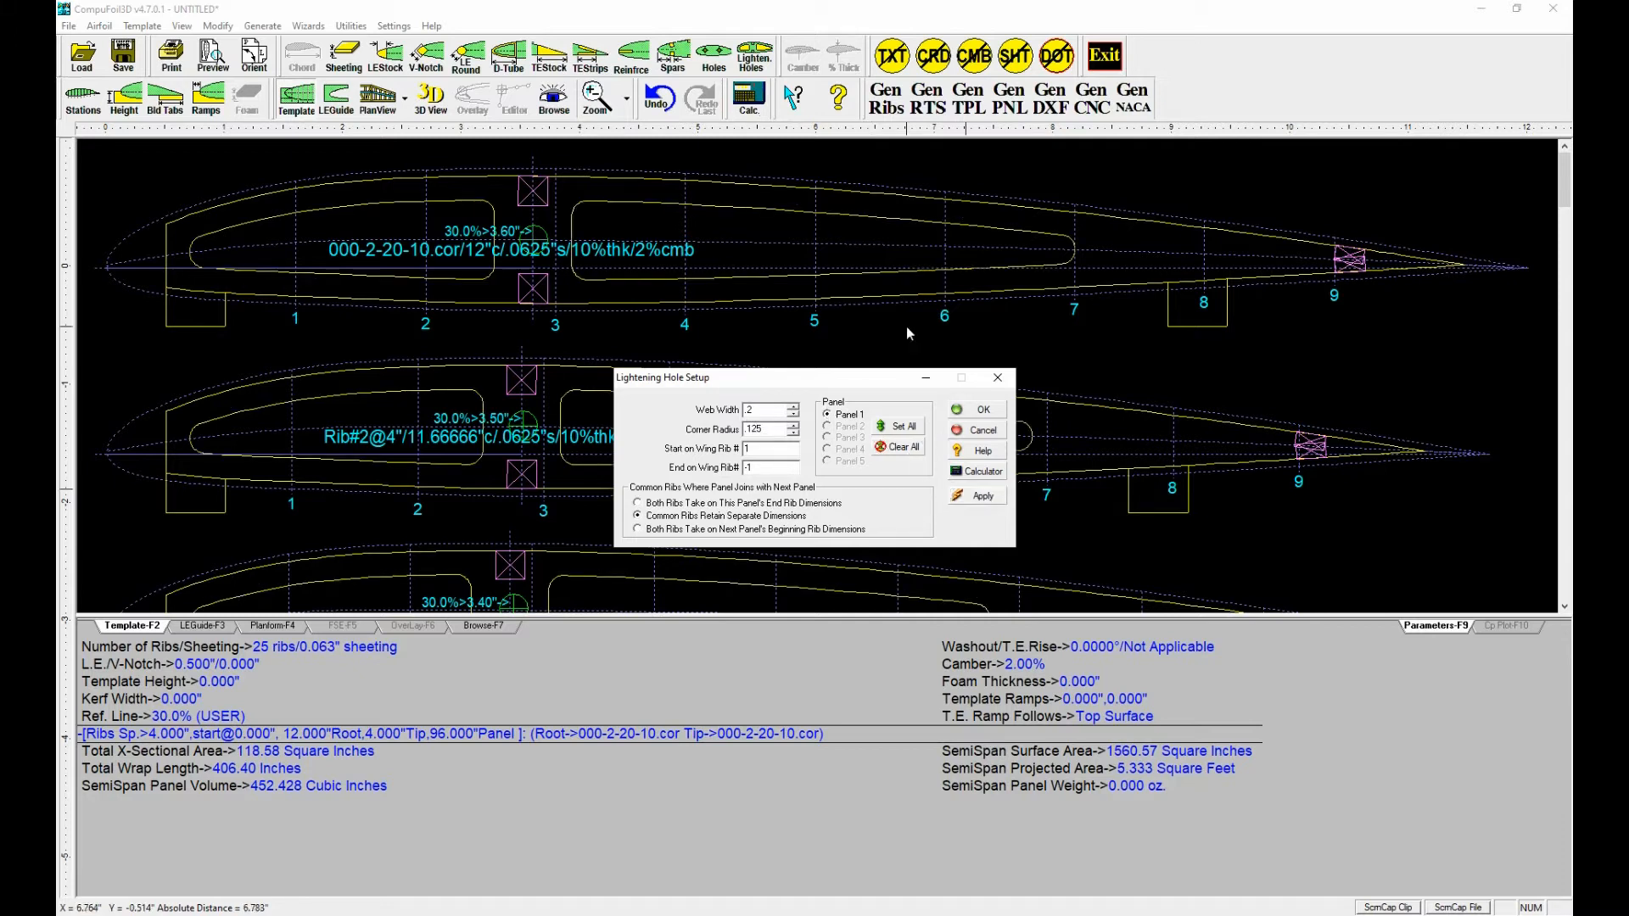
{"action": "left_click", "coordinate": [976, 410]}
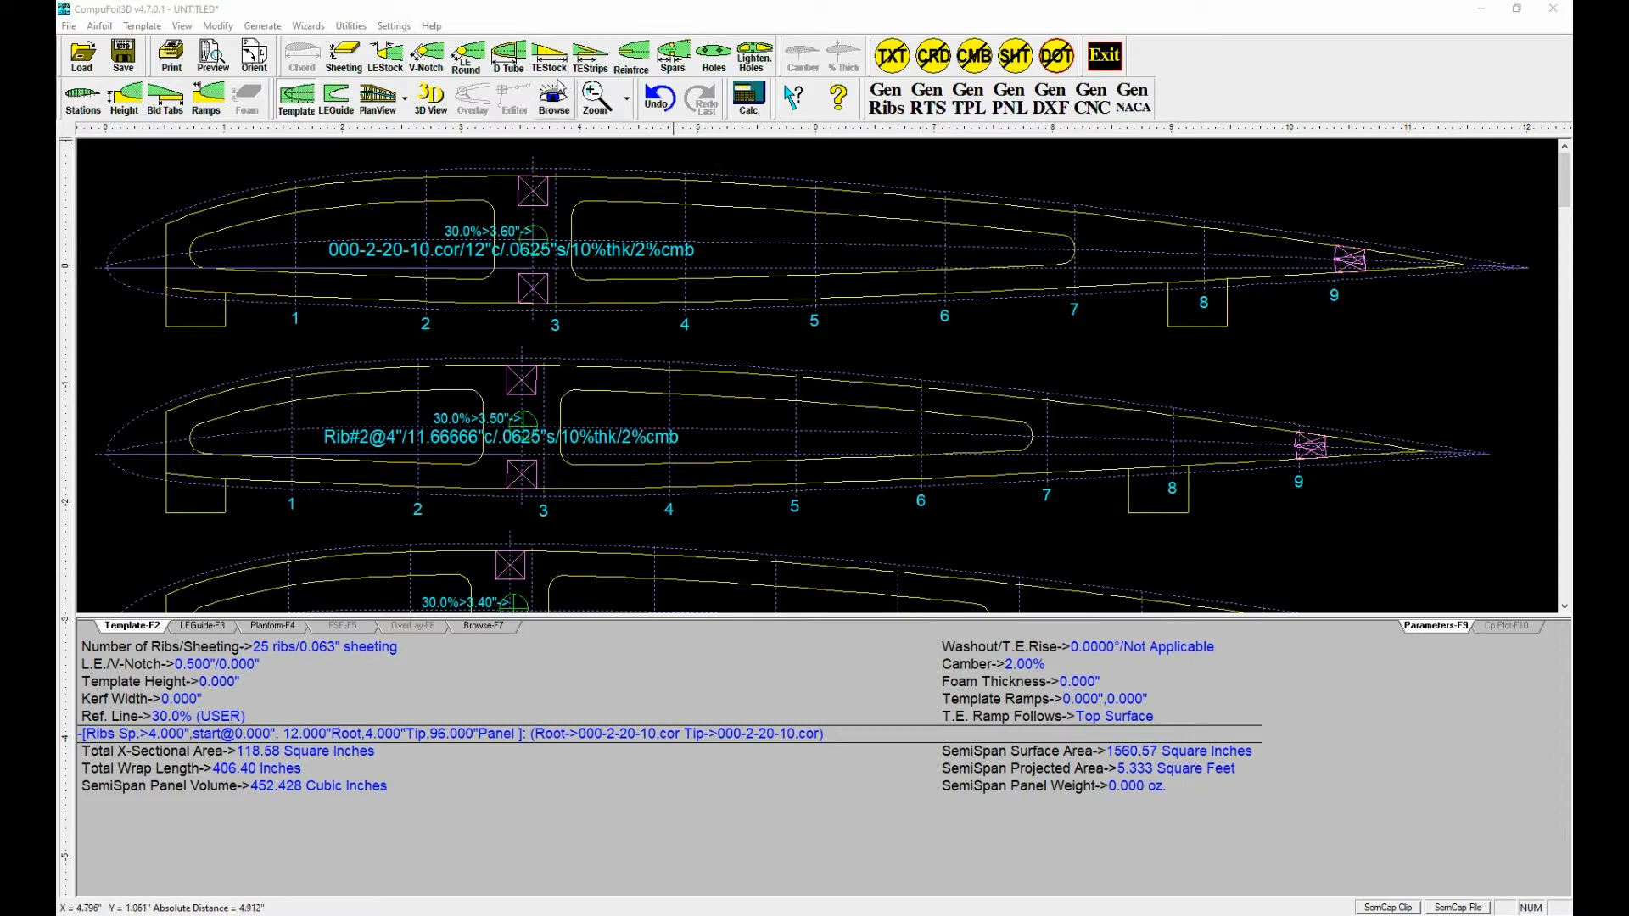
Set the trailing edge stock width to 1.25.
{"action": "left_click", "coordinate": [550, 55]}
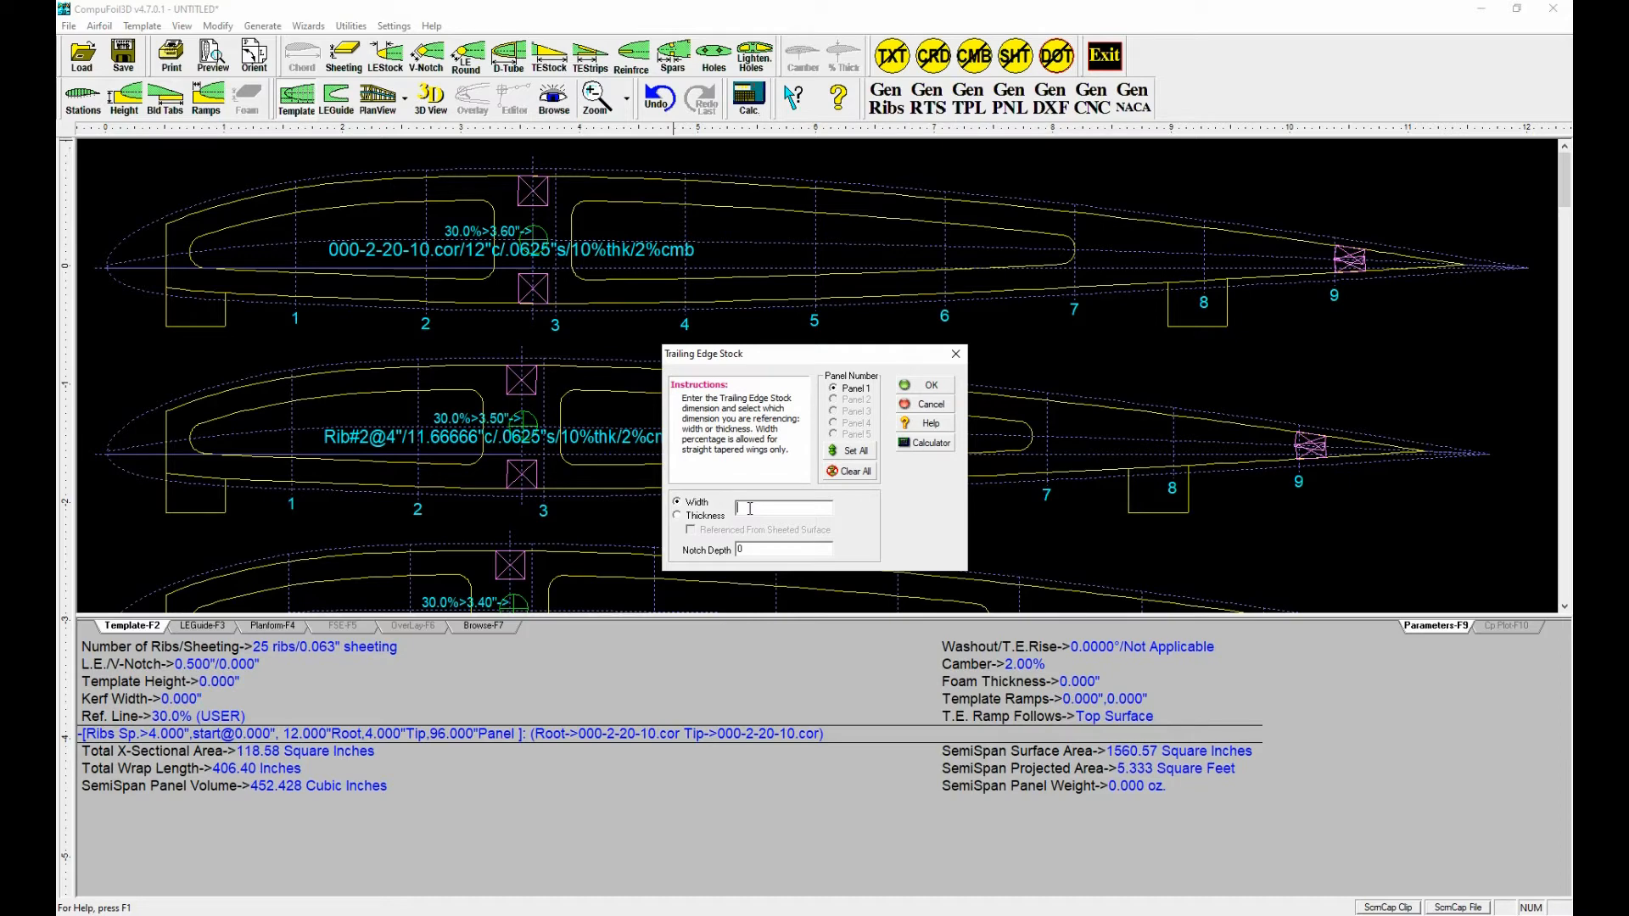
{"action": "type", "text": "1.25"}
{"action": "left_click", "coordinate": [933, 389]}
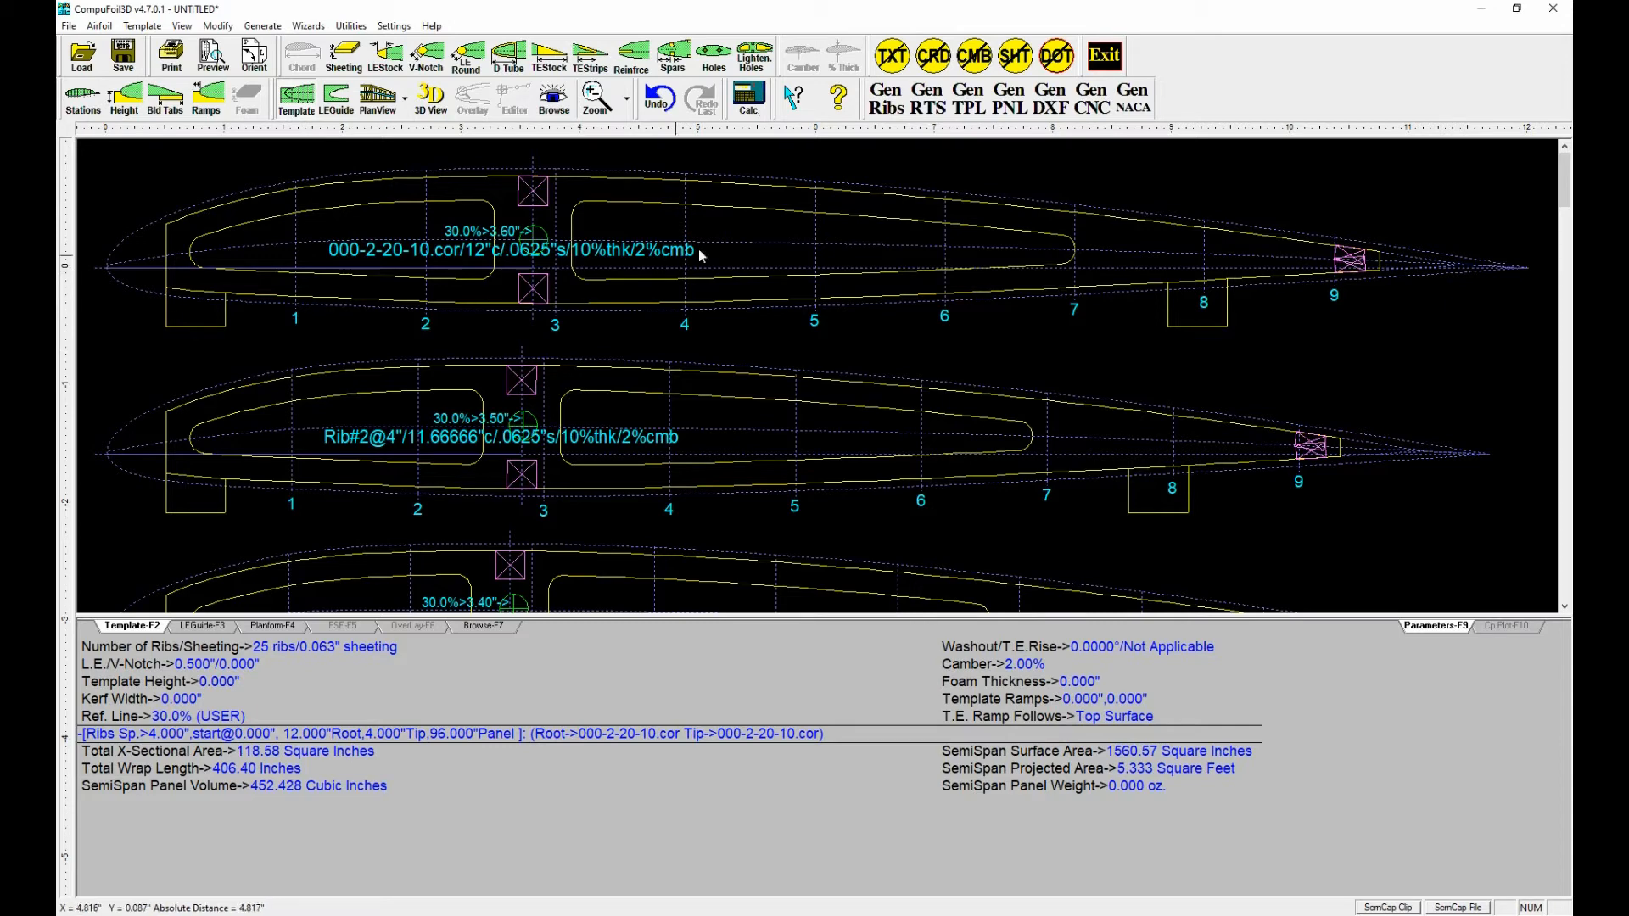
Hide the rib text, chord lines, camber lines, sheeting outlines and dotted station lines on the templates.
{"action": "left_click", "coordinate": [899, 60]}
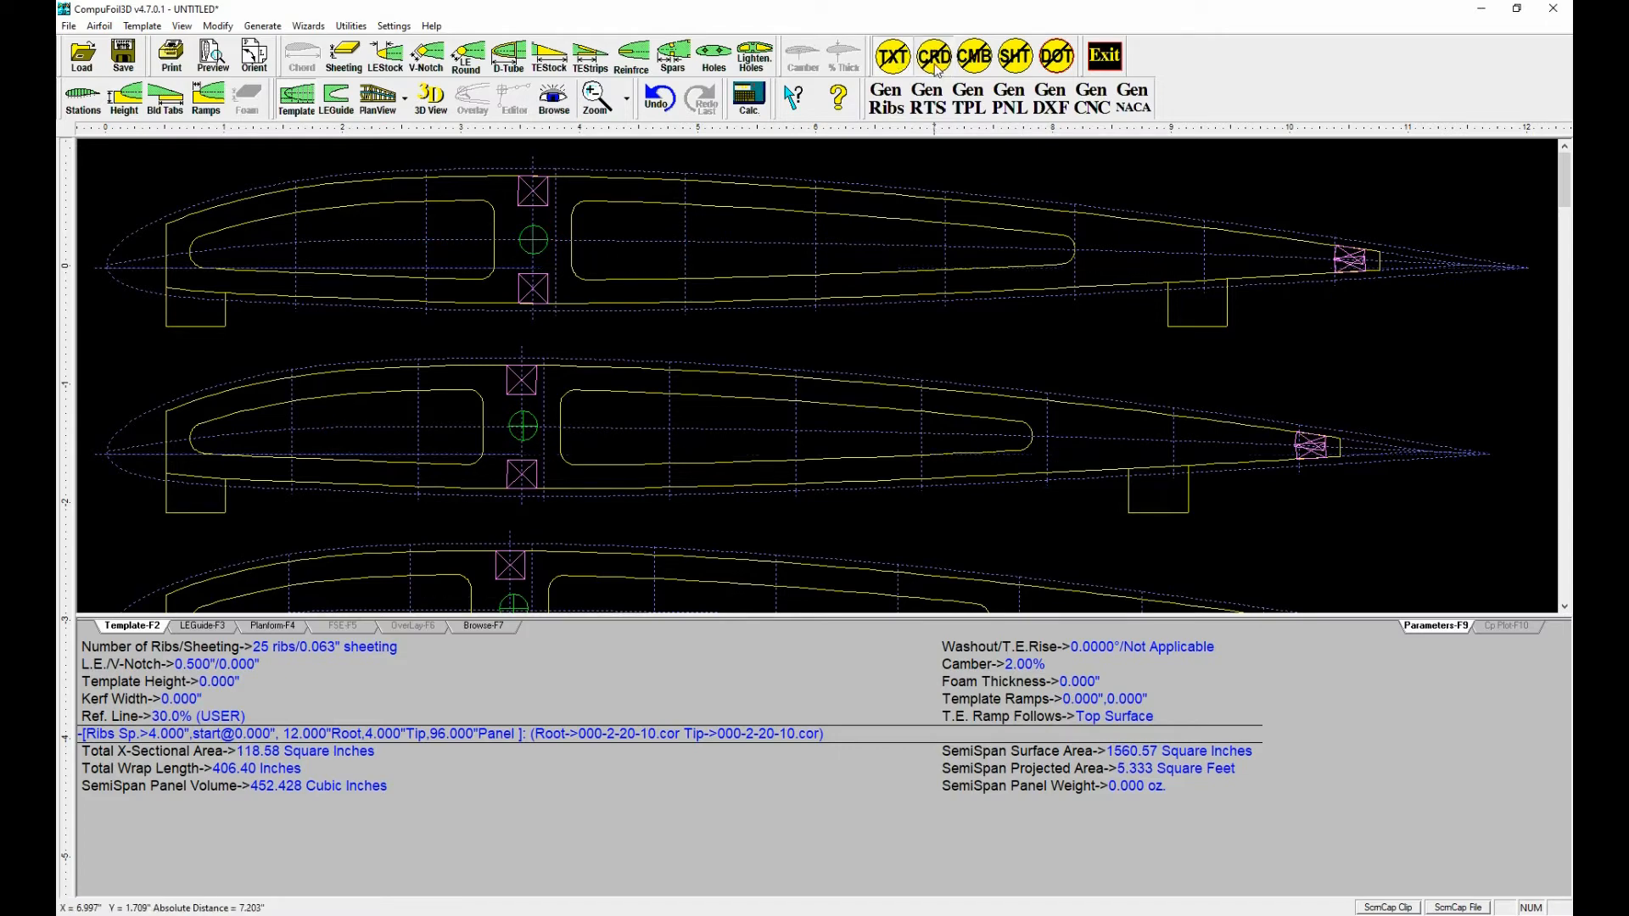
{"action": "left_click", "coordinate": [936, 68]}
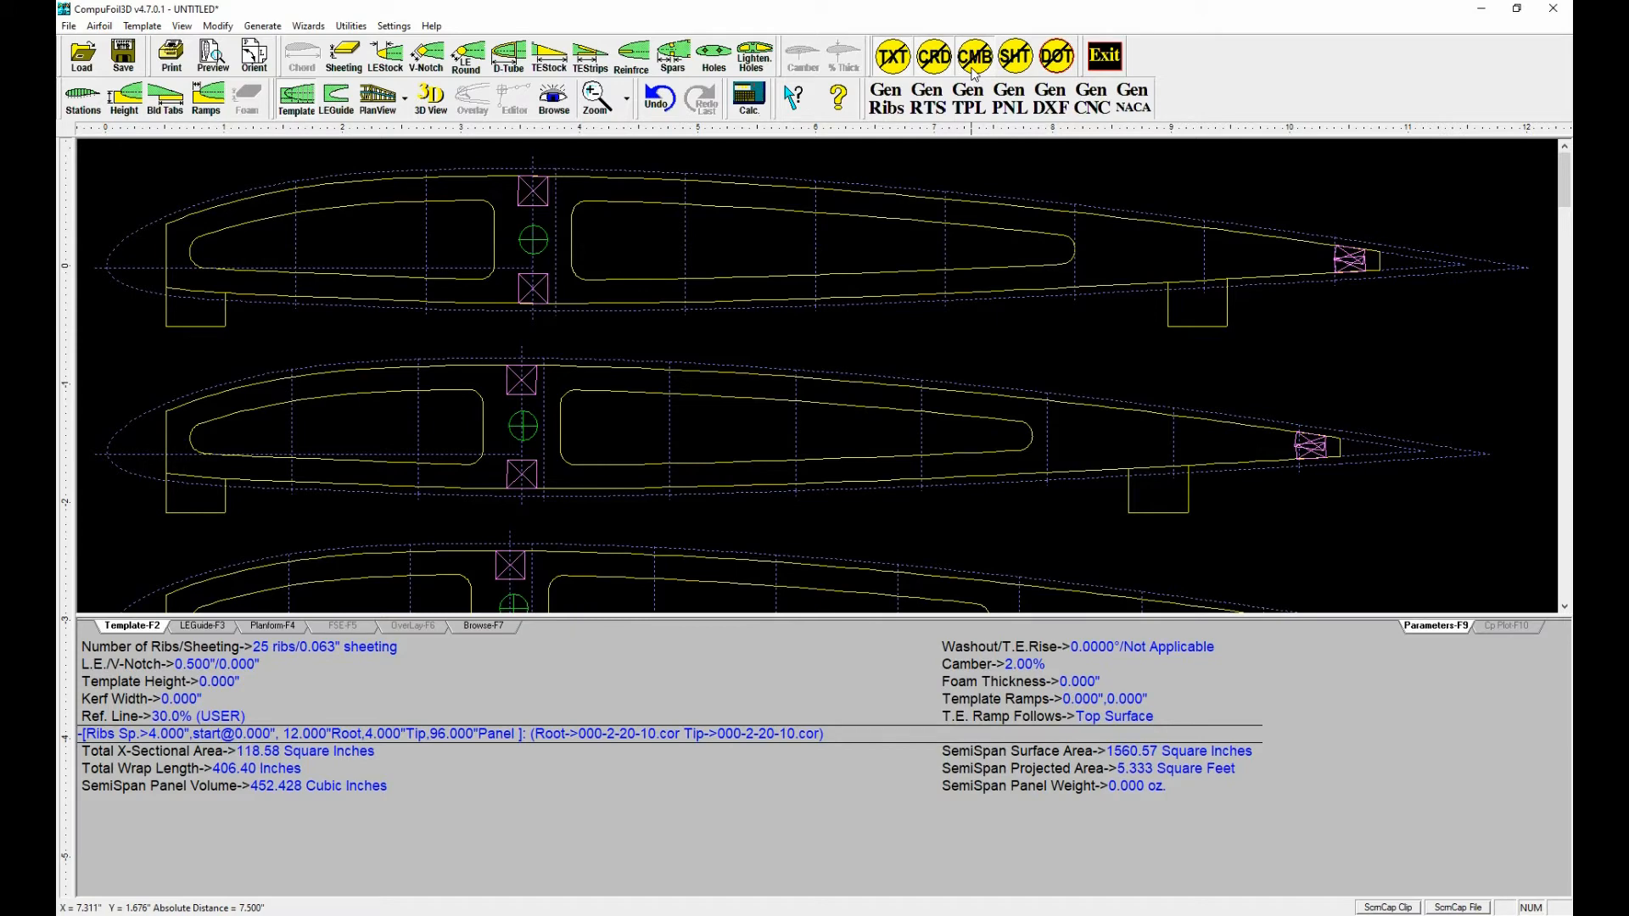
{"action": "left_click", "coordinate": [1026, 69]}
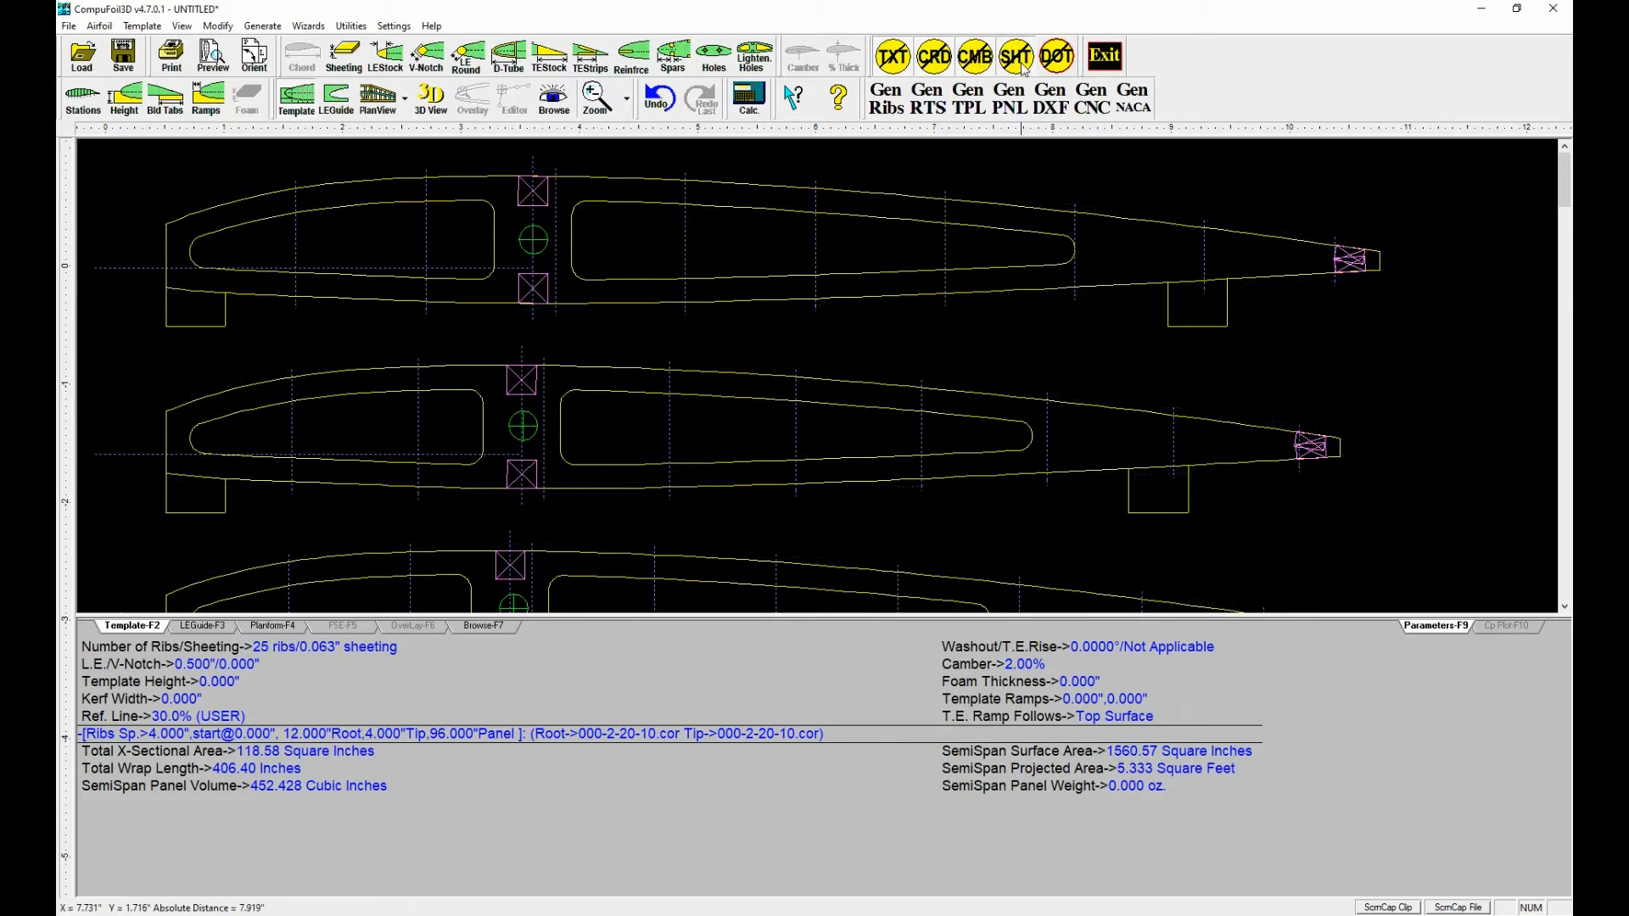
{"action": "left_click", "coordinate": [1024, 70]}
{"action": "left_click", "coordinate": [1053, 70]}
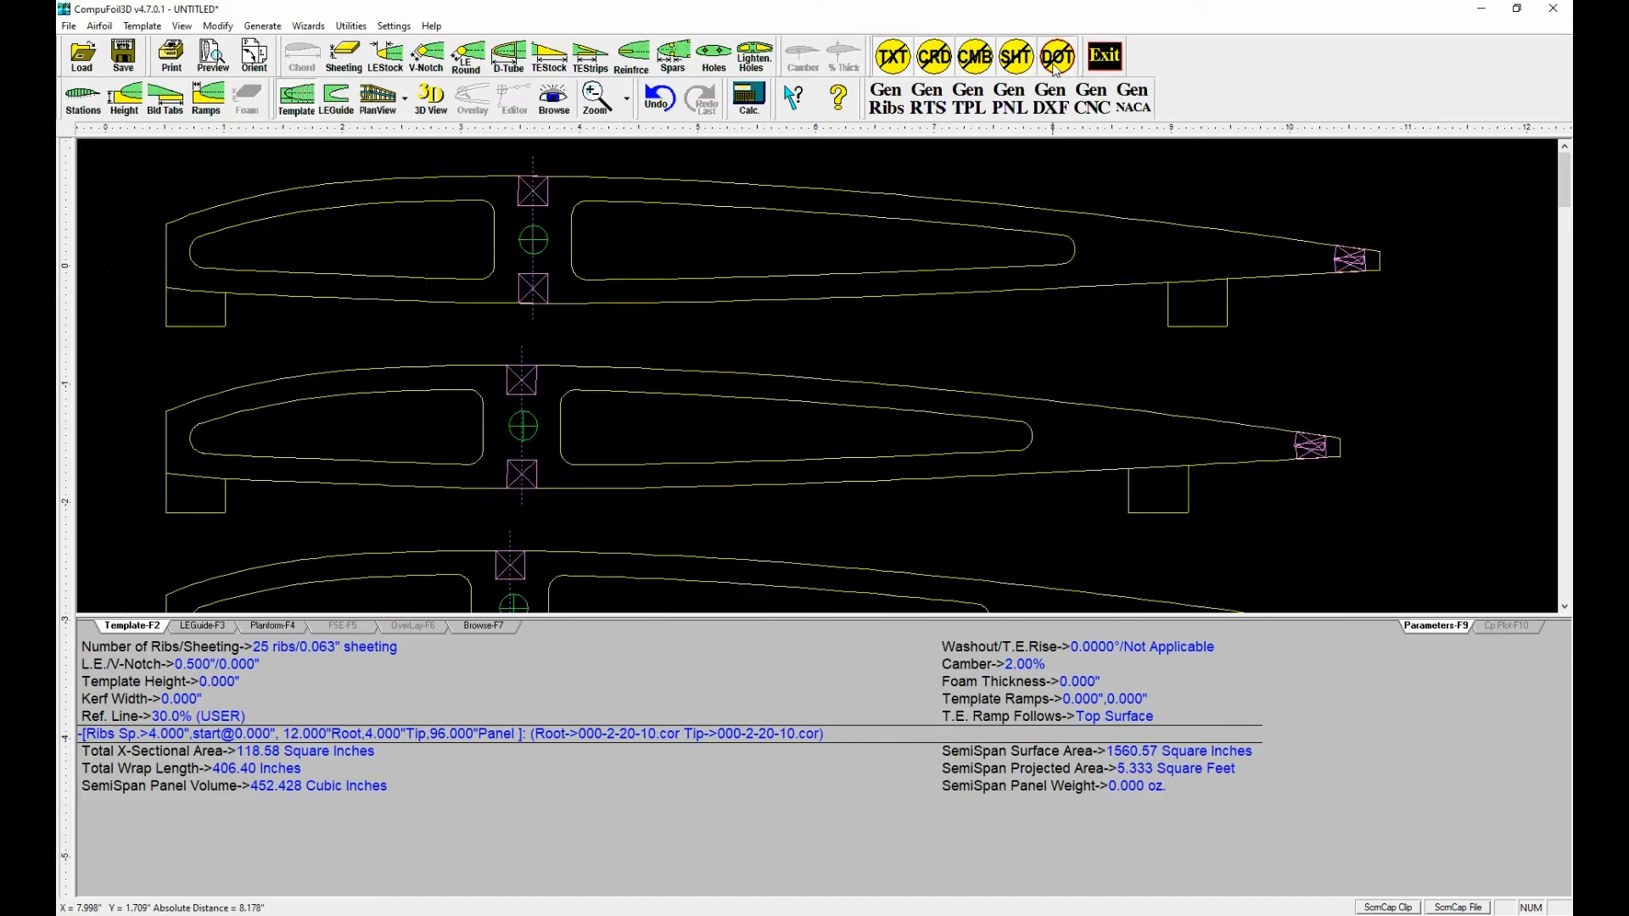
Show the dotted lines on the rib templates again and export the ribs as DXF file "wing ribs" in the desktop's wing design folder.
{"action": "left_click", "coordinate": [1054, 68]}
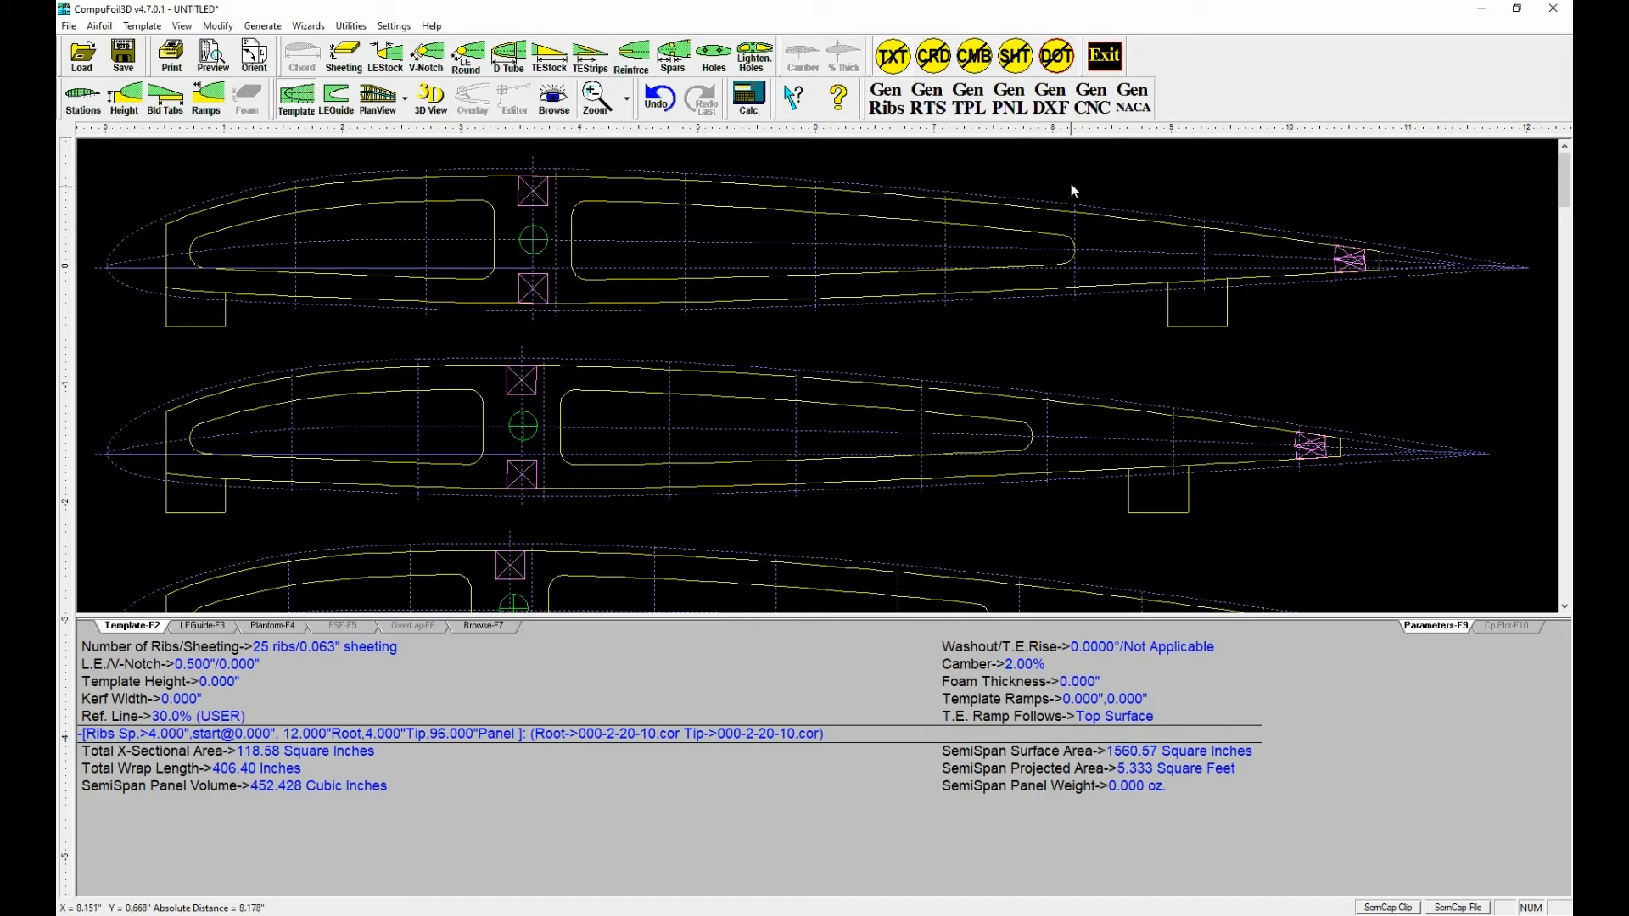
{"action": "left_click", "coordinate": [1060, 108]}
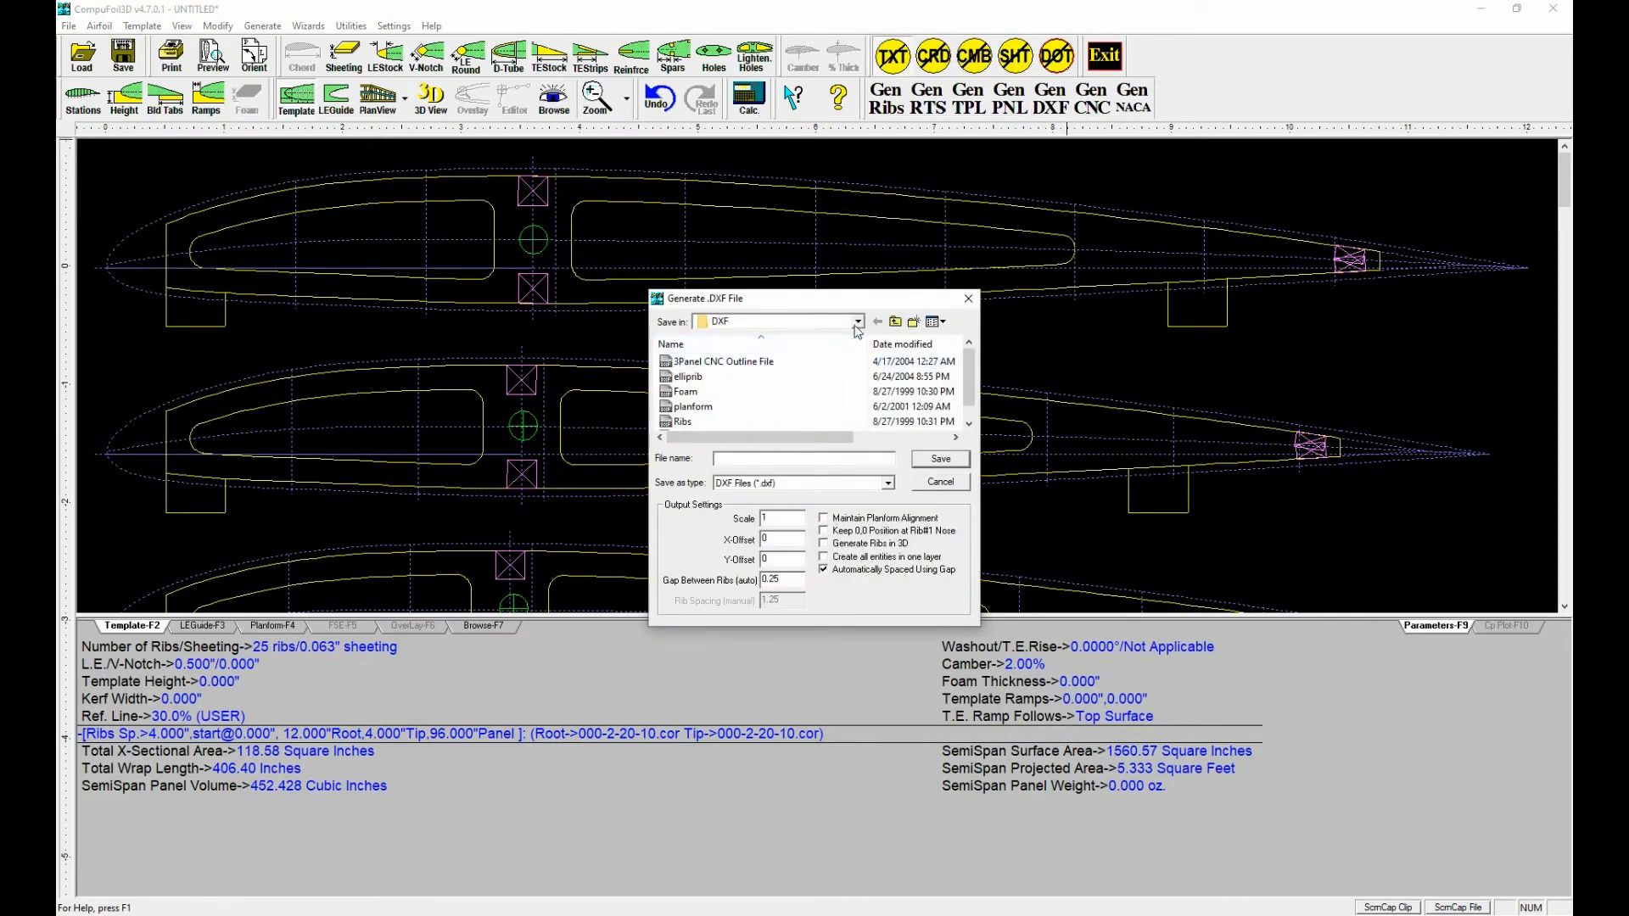
{"action": "left_click", "coordinate": [859, 324]}
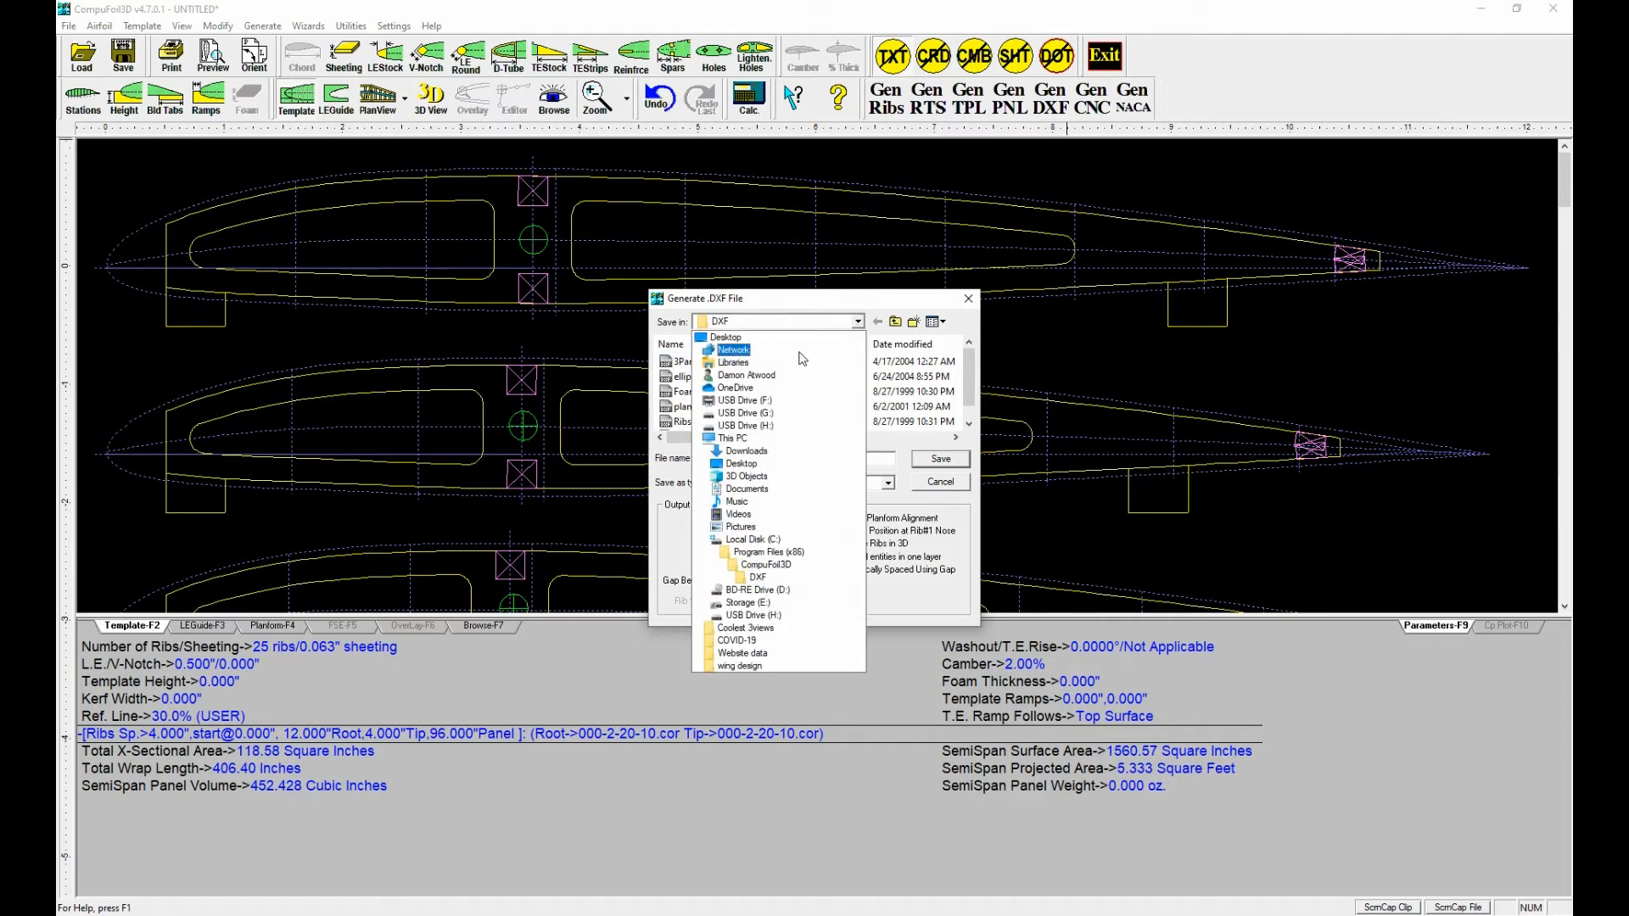
{"action": "left_click", "coordinate": [731, 337]}
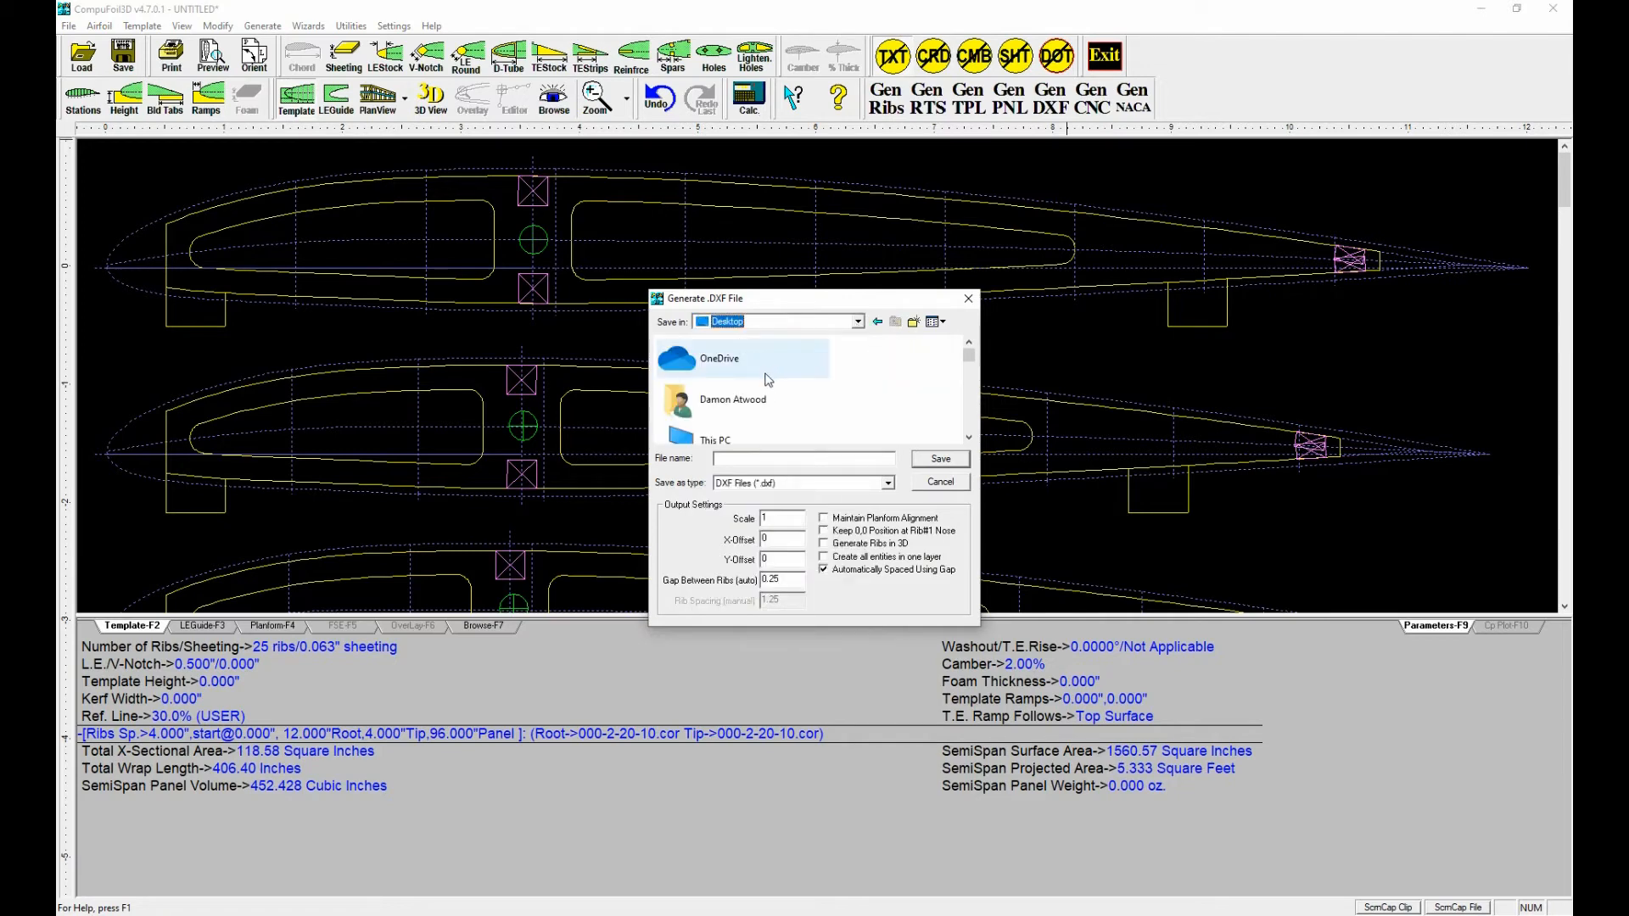
{"action": "scroll", "coordinate": [768, 380], "scroll_direction": "down", "scroll_amount": 5}
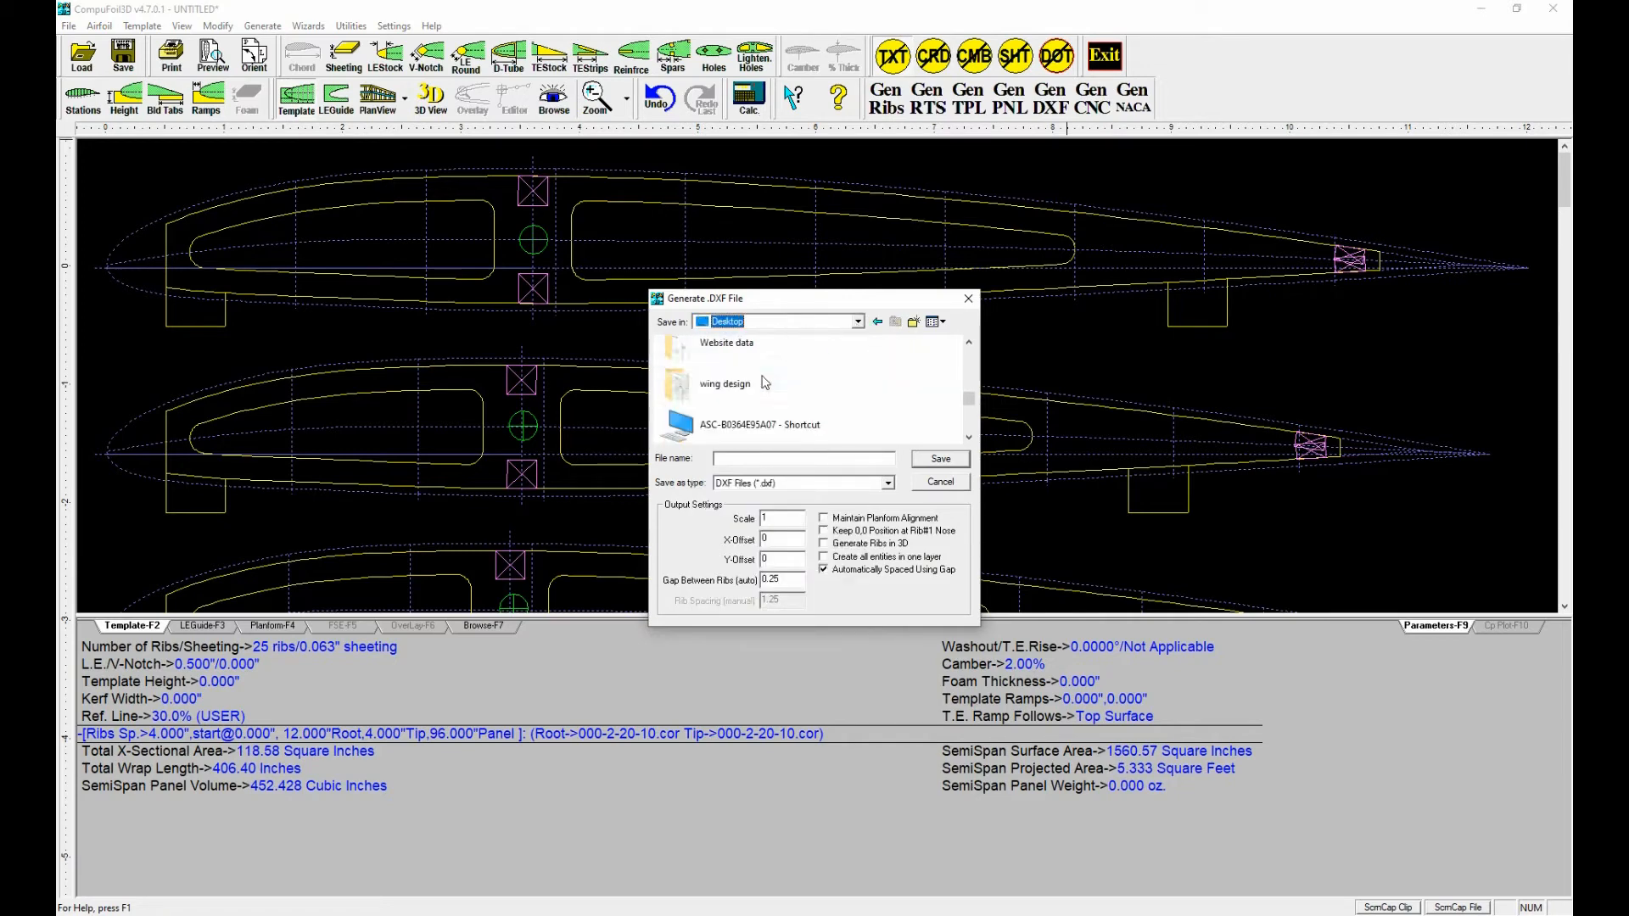
{"action": "double_click", "coordinate": [743, 387]}
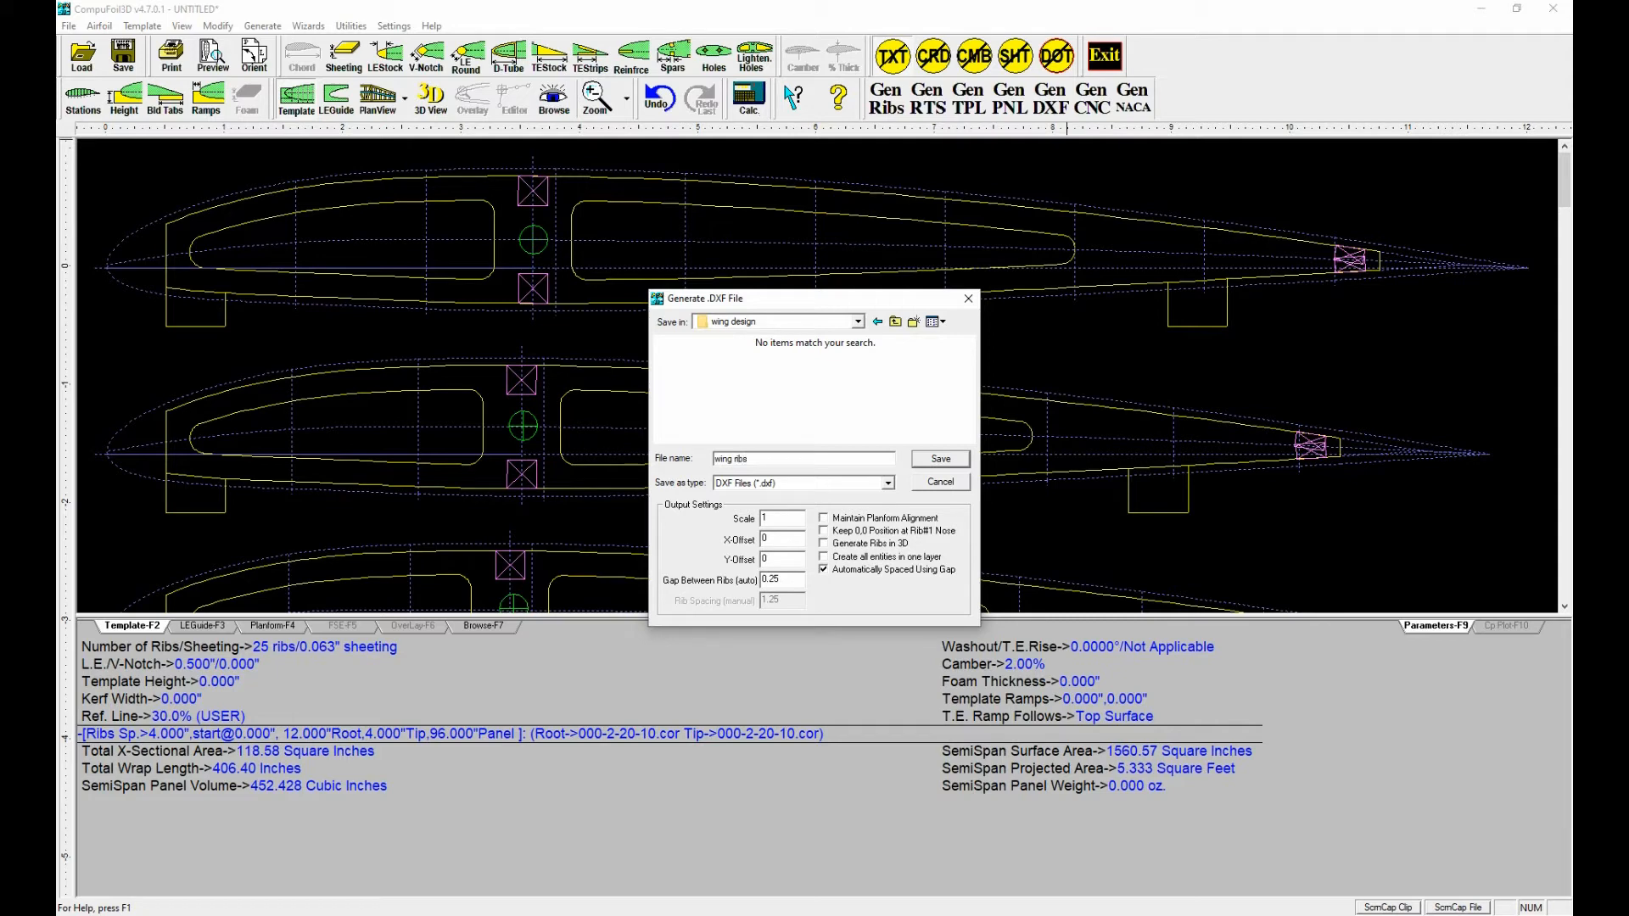
{"action": "left_click", "coordinate": [940, 461]}
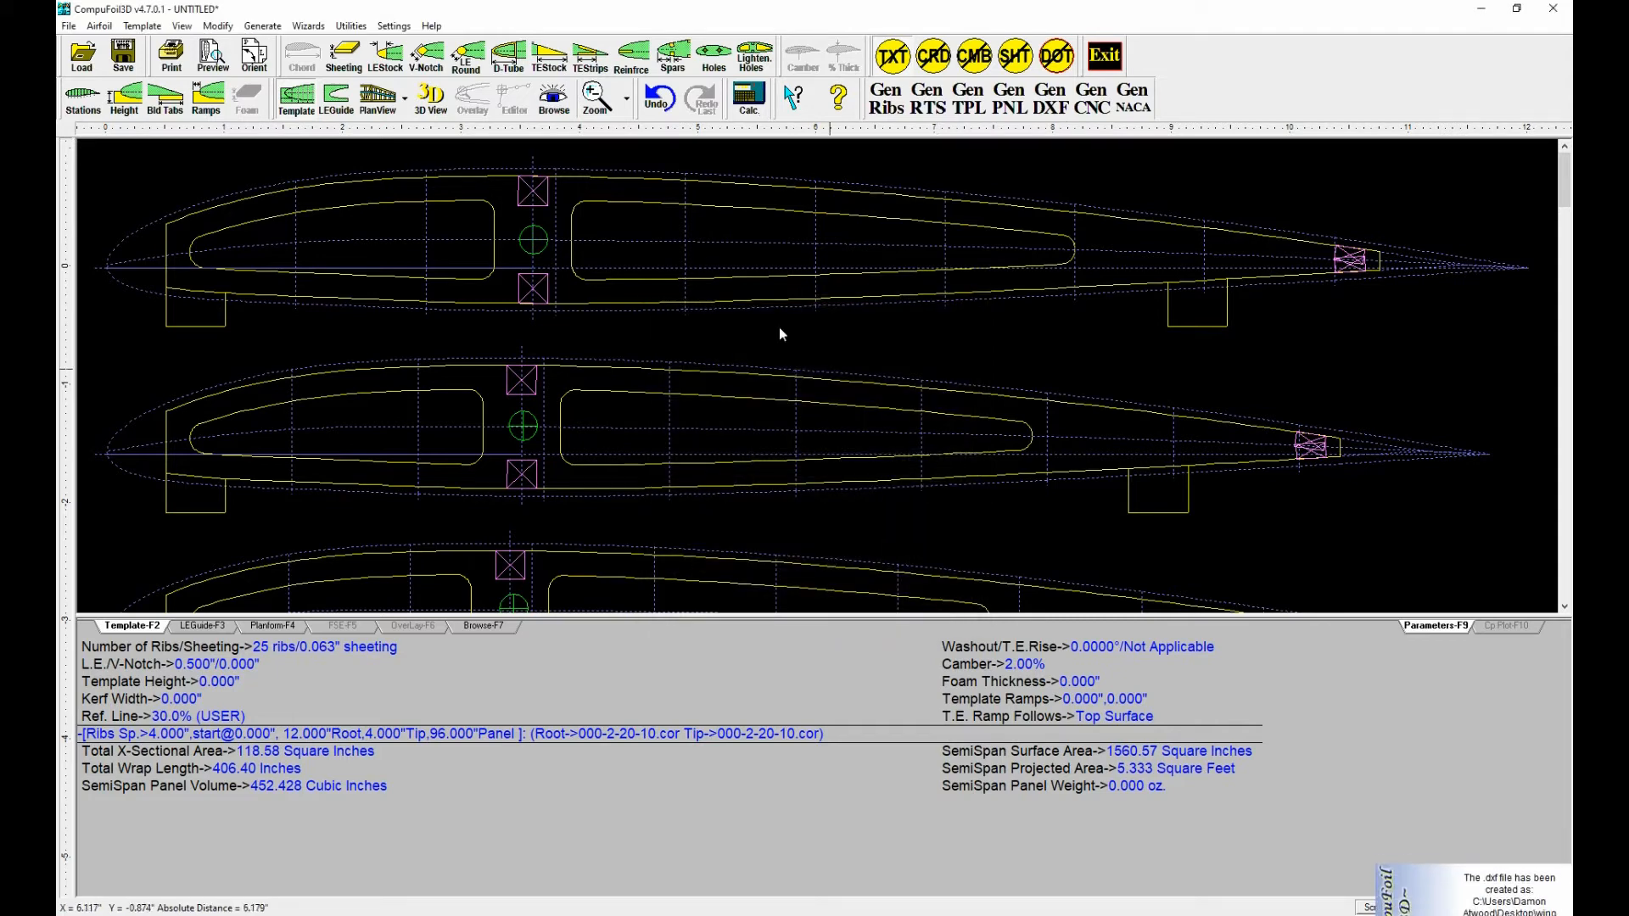
Display the wing's plan view and export it as DXF file "wing Plan" in the desktop's wing design folder.
{"action": "left_click", "coordinate": [378, 98]}
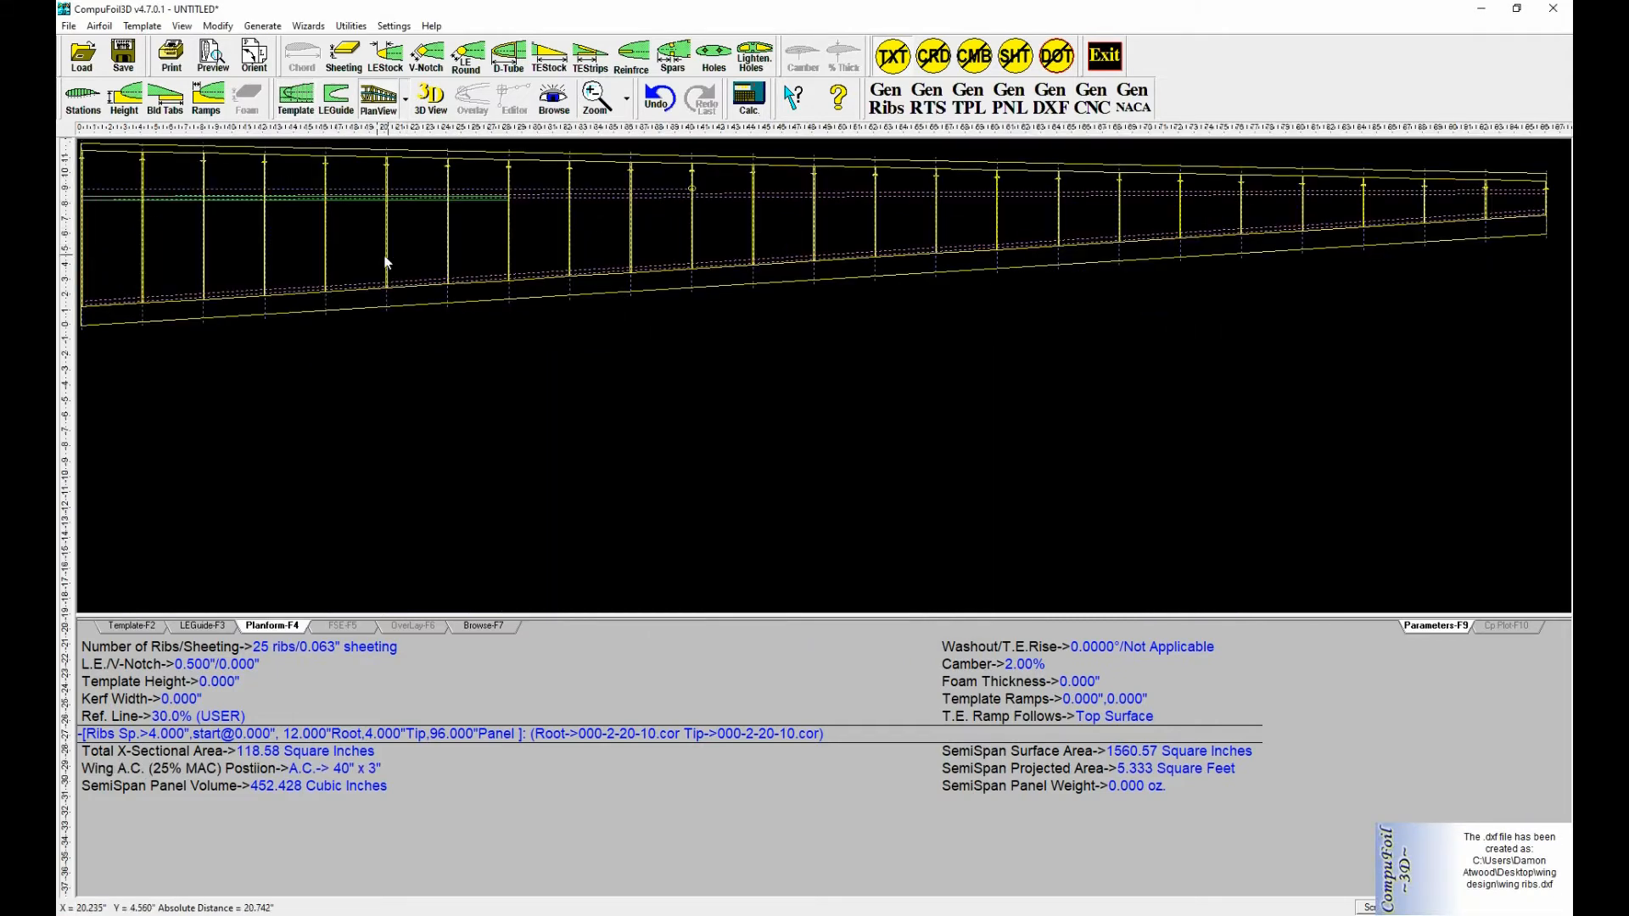
{"action": "left_click", "coordinate": [1051, 98]}
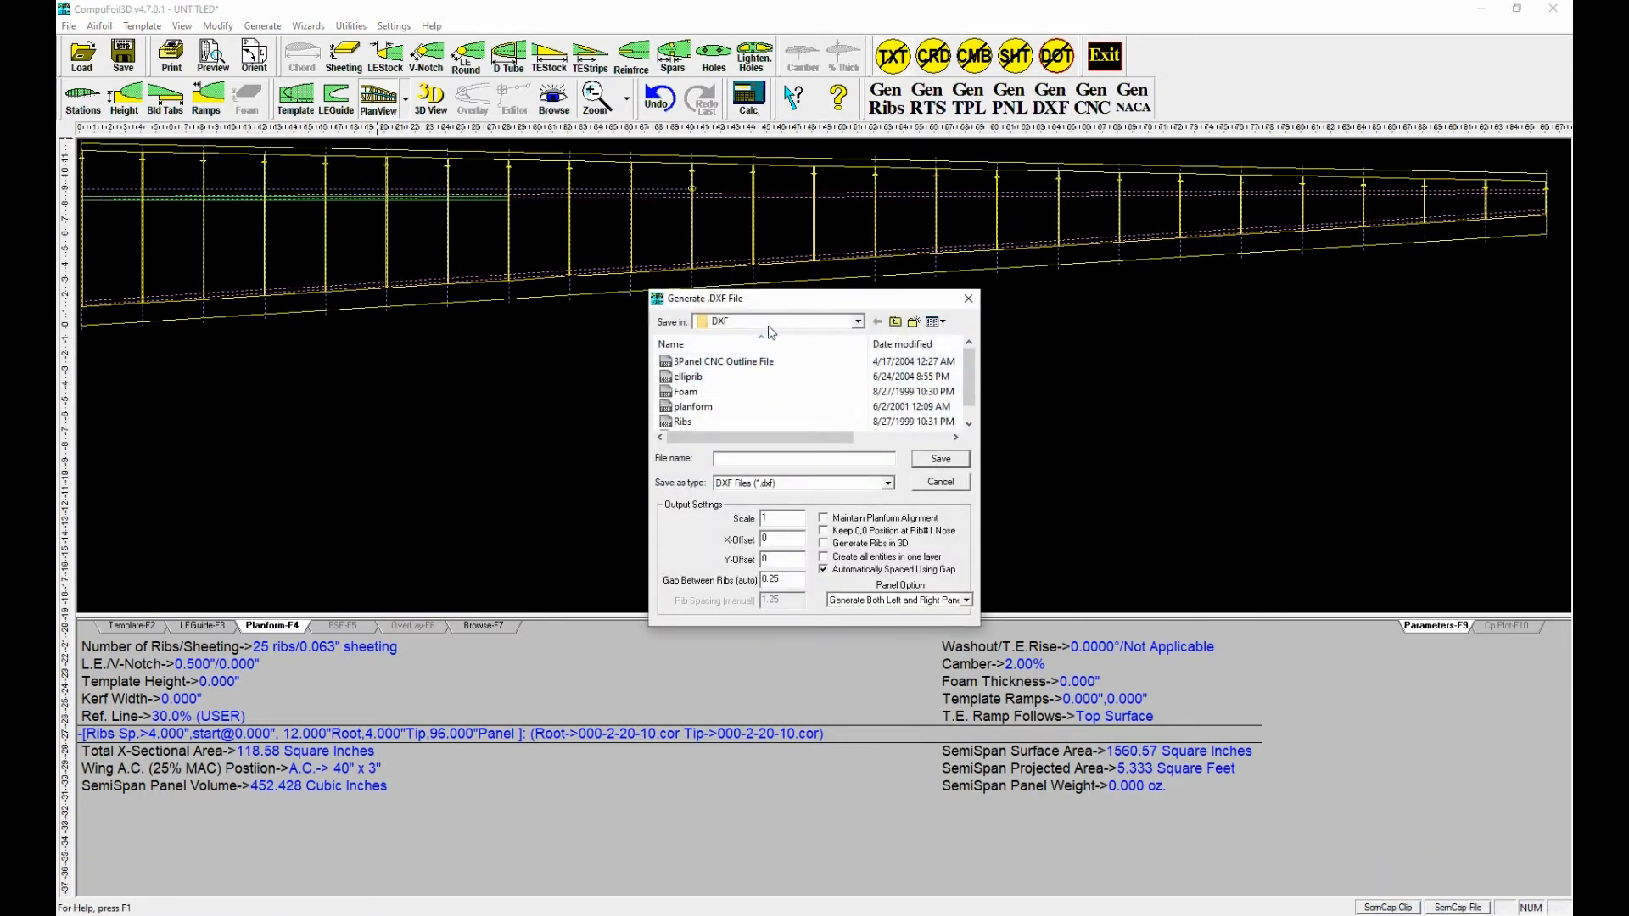
{"action": "left_click", "coordinate": [859, 323]}
{"action": "left_click", "coordinate": [844, 339]}
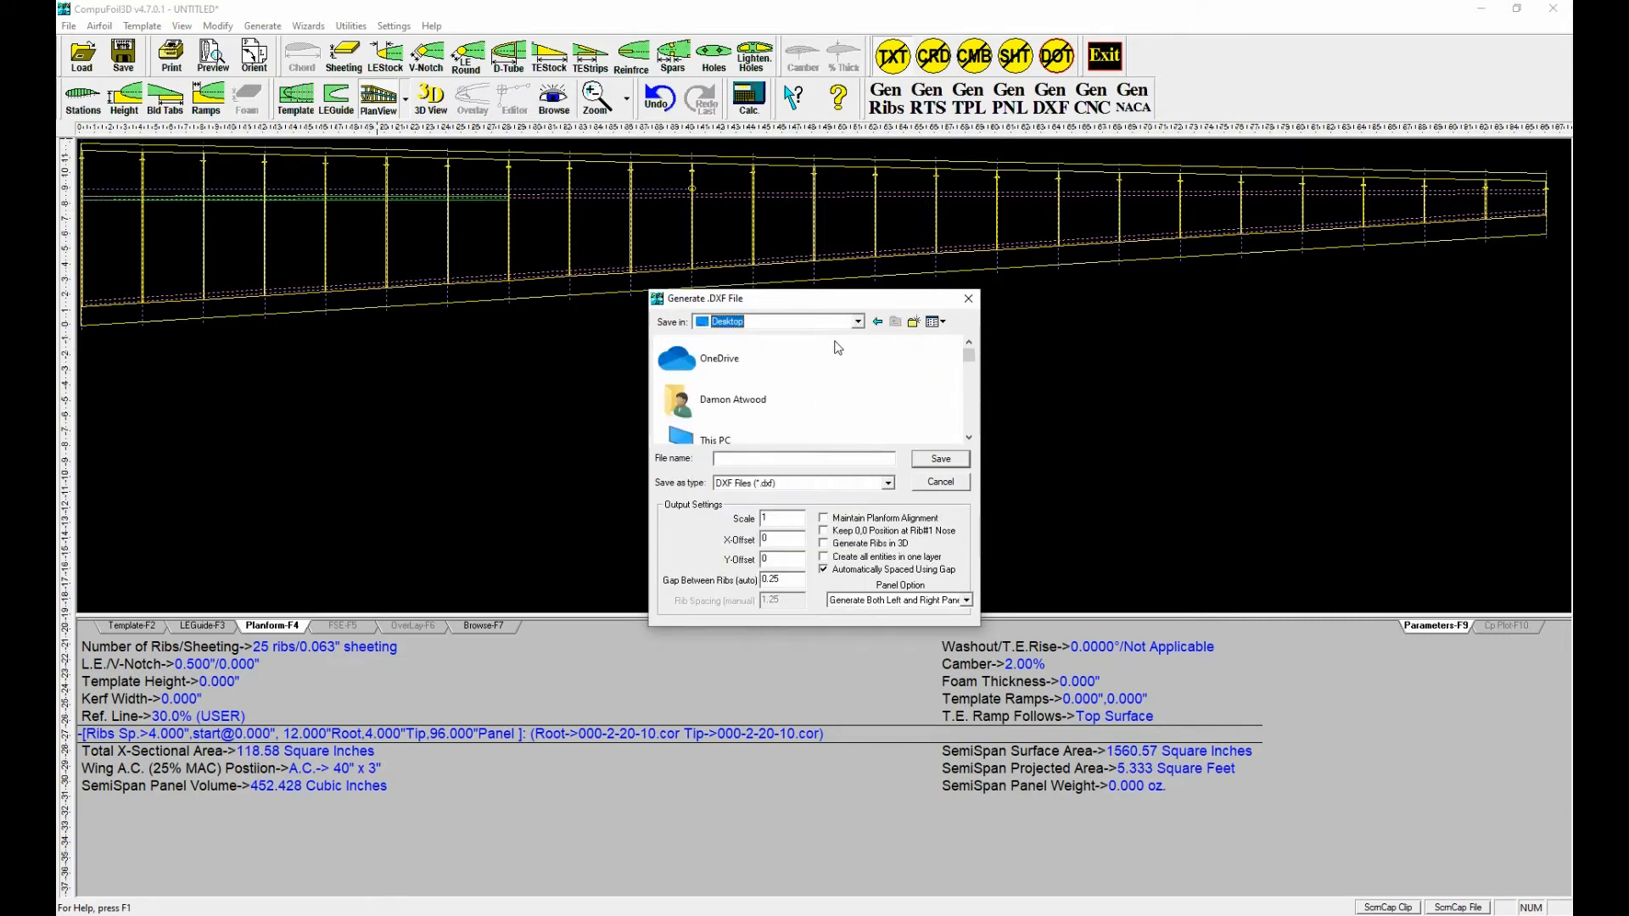
{"action": "scroll", "coordinate": [793, 367], "scroll_direction": "down", "scroll_amount": 4}
{"action": "scroll", "coordinate": [792, 367], "scroll_direction": "down", "scroll_amount": 5}
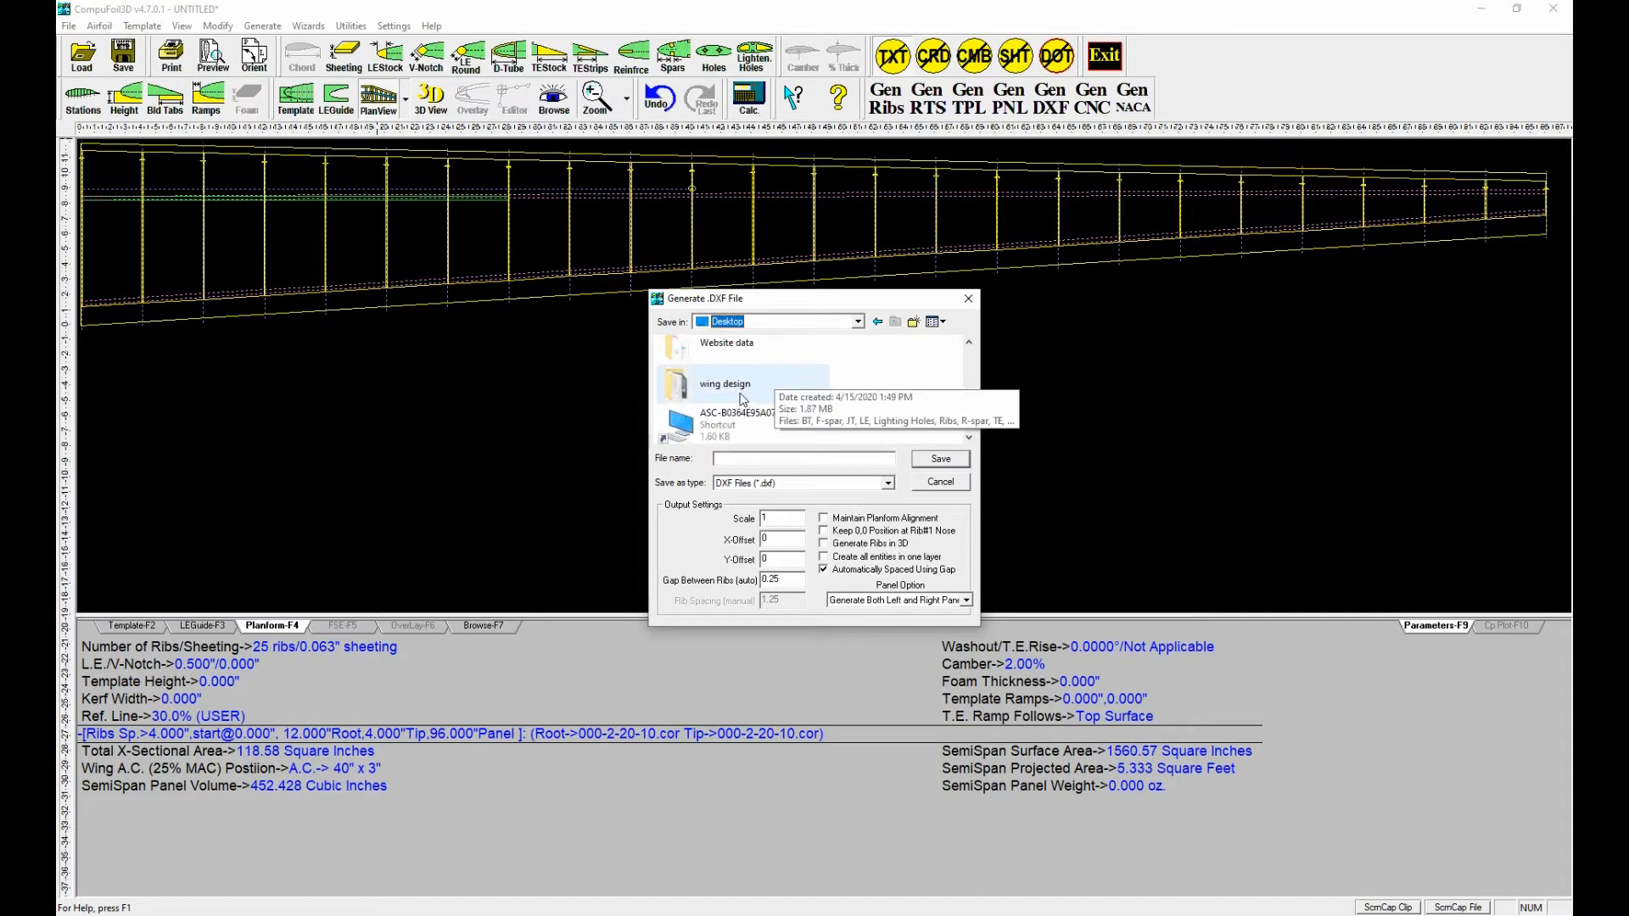
{"action": "double_click", "coordinate": [743, 397]}
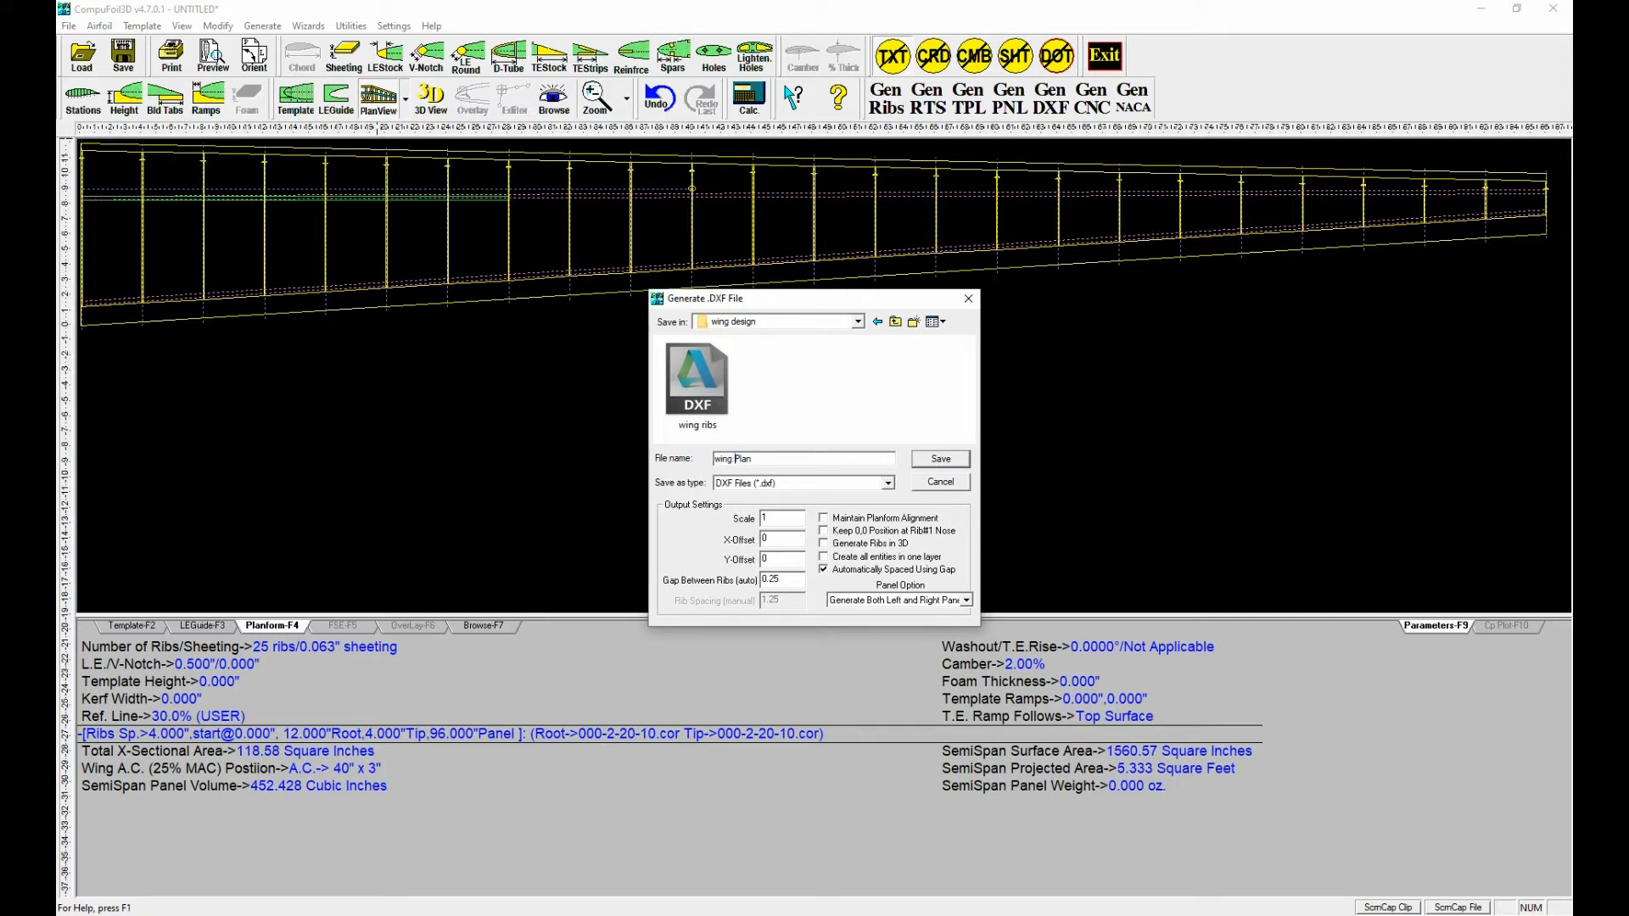
{"action": "left_click", "coordinate": [940, 460]}
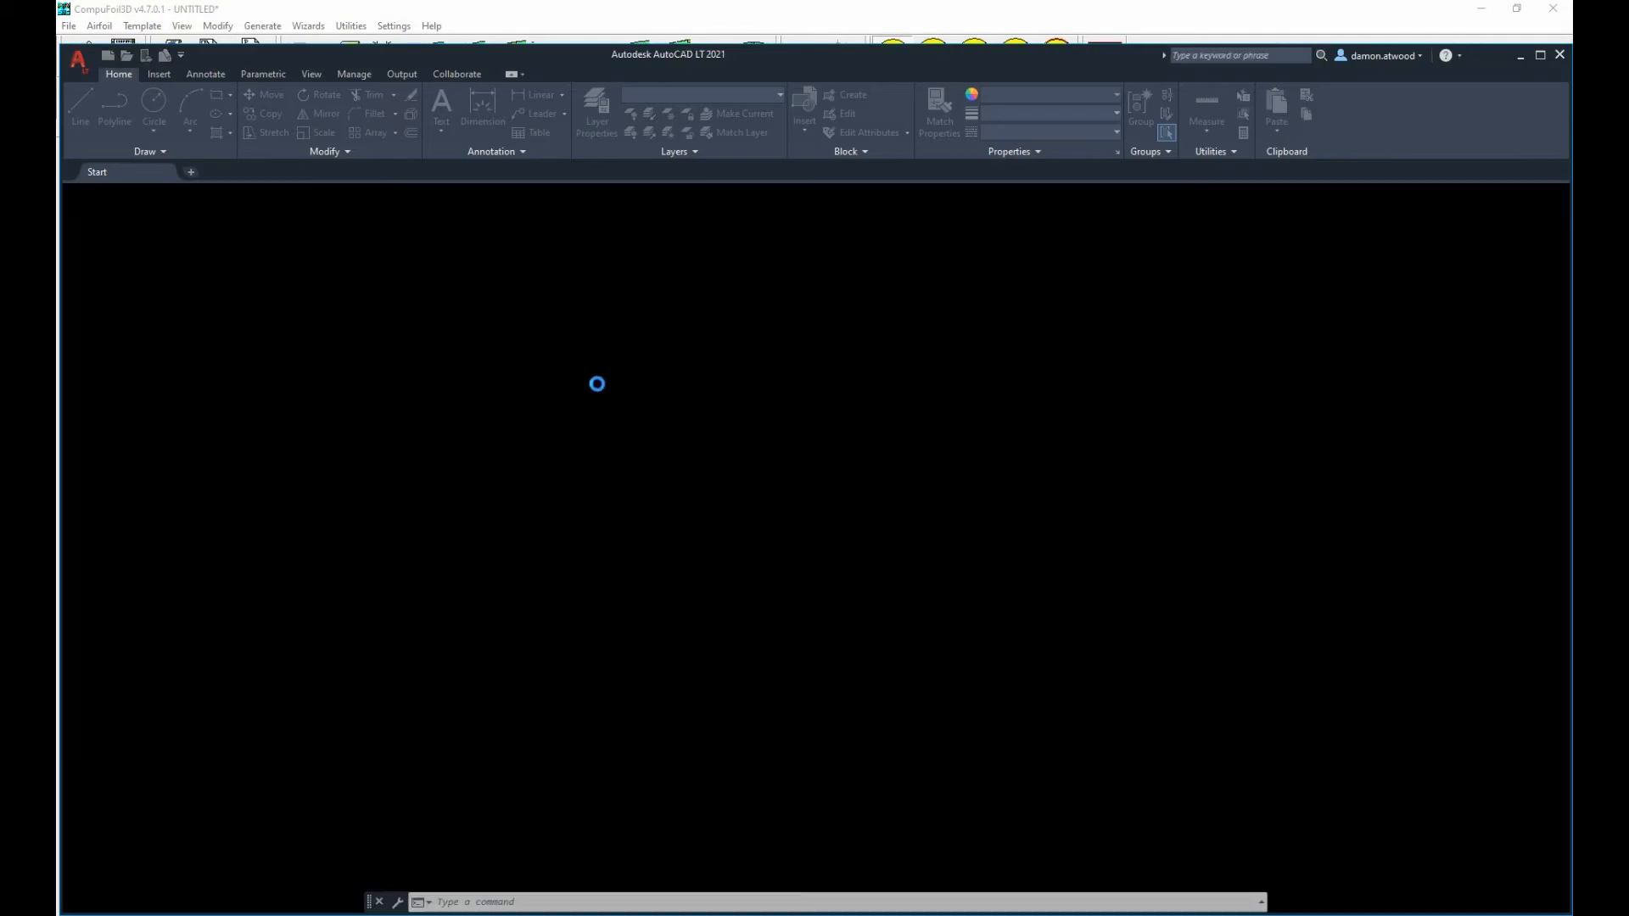
Switch to AutoCAD LT and examine the exported rib set in wing ribs.dxf, including the trailing edge of the tip rib.
{"action": "scroll", "coordinate": [814, 371], "scroll_direction": "down", "scroll_amount": 2}
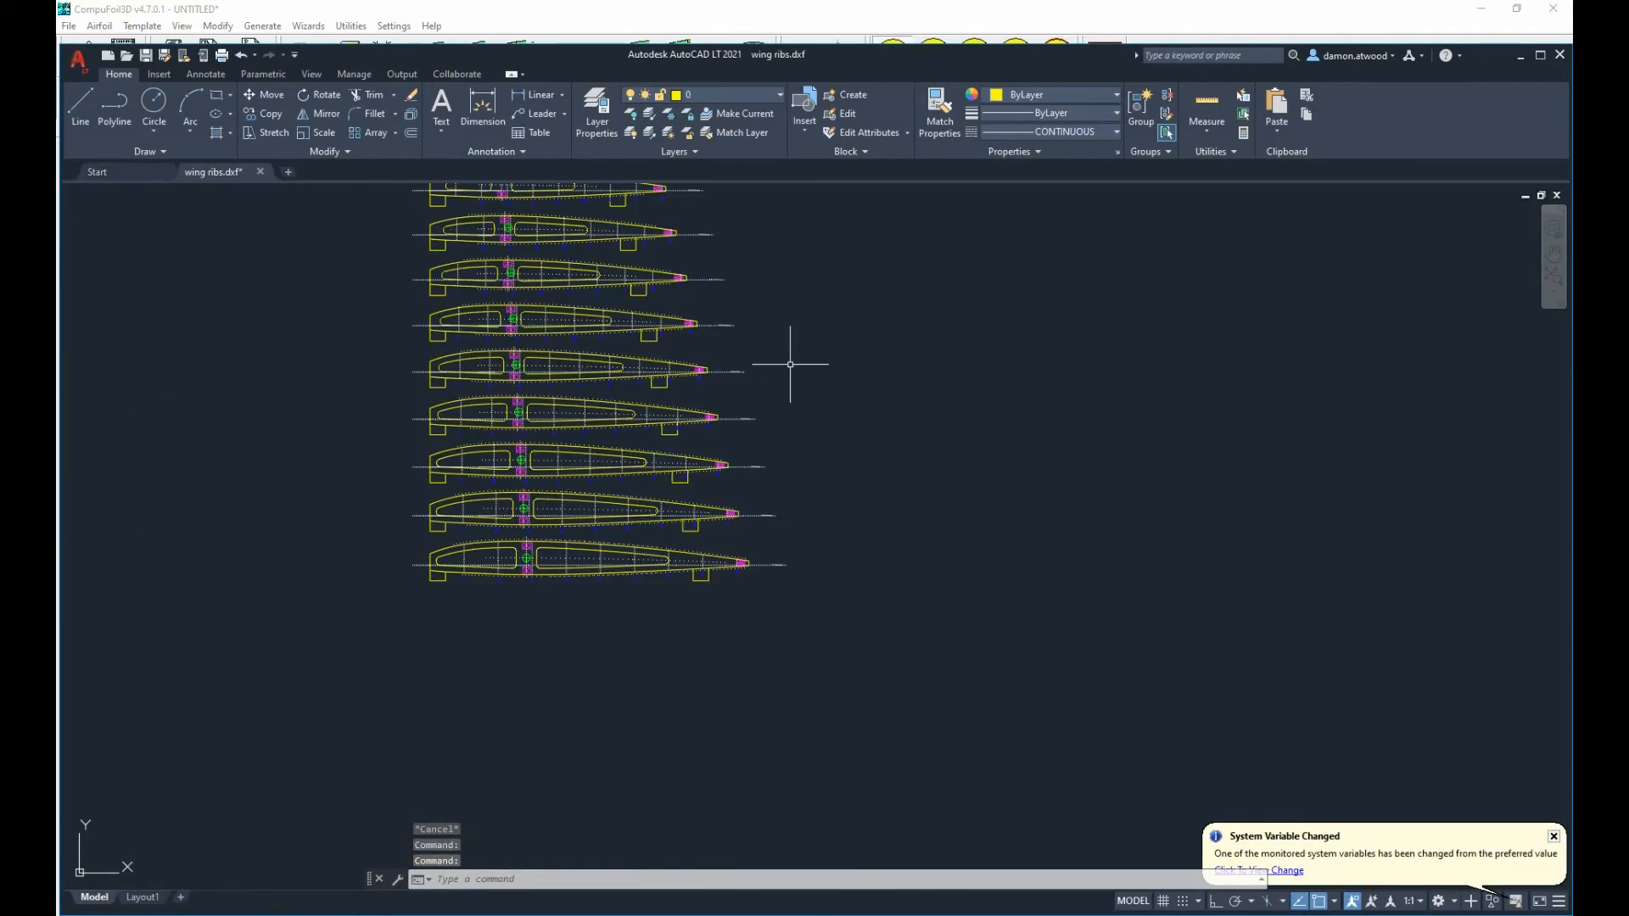
{"action": "scroll", "coordinate": [824, 499], "scroll_direction": "down", "scroll_amount": 1}
{"action": "scroll", "coordinate": [824, 498], "scroll_direction": "down", "scroll_amount": 3}
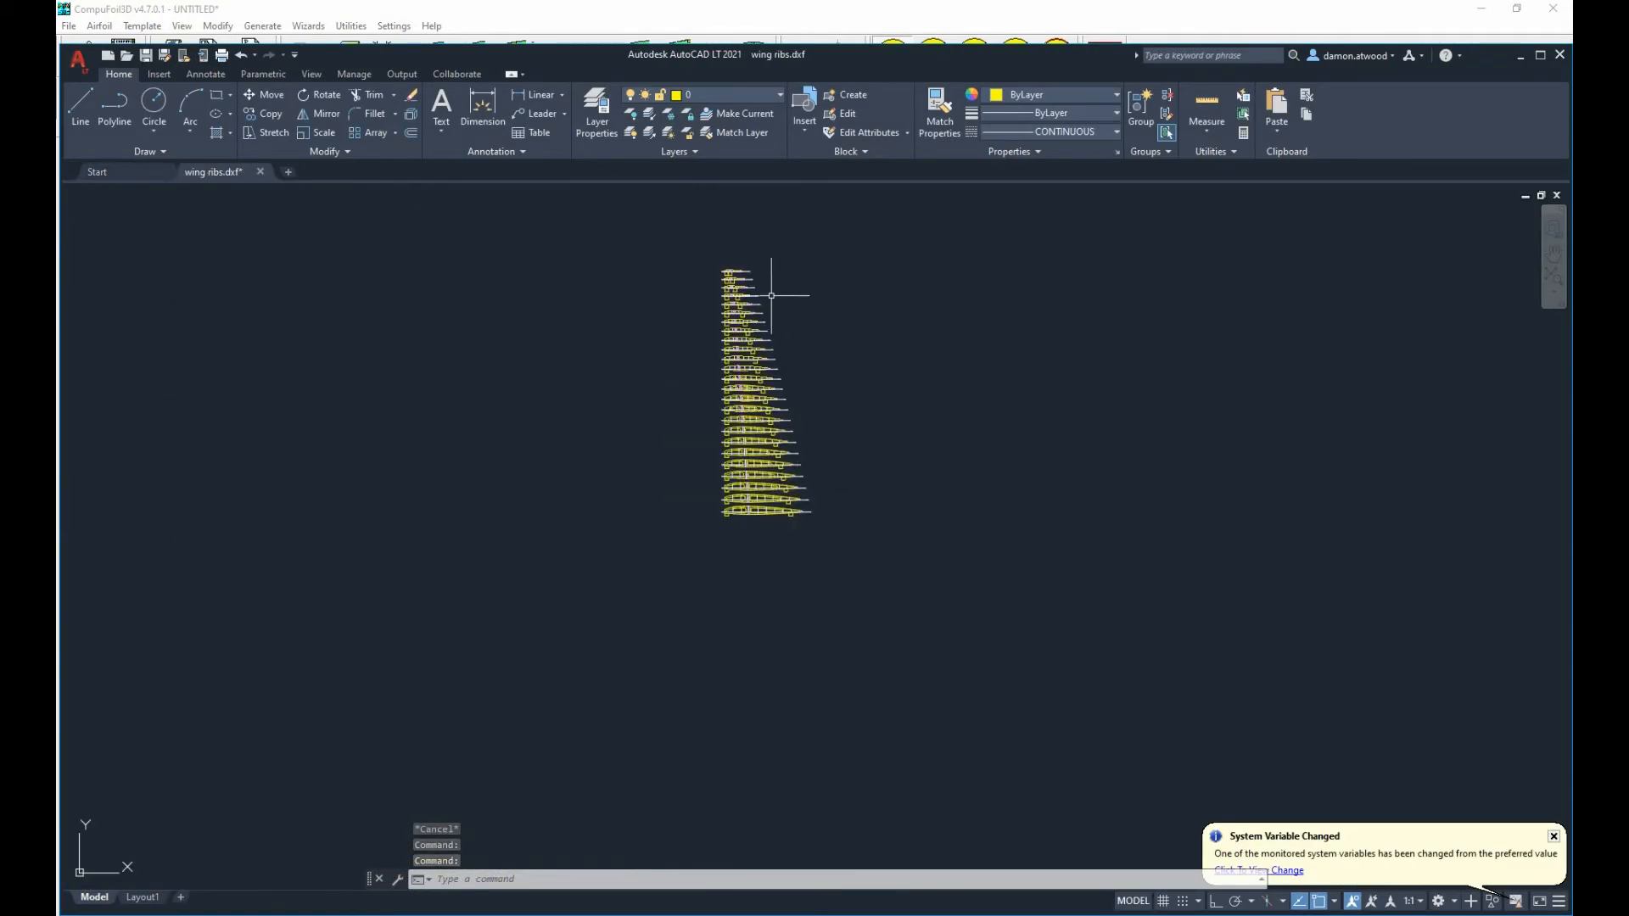
{"action": "scroll", "coordinate": [746, 264], "scroll_direction": "up", "scroll_amount": 8}
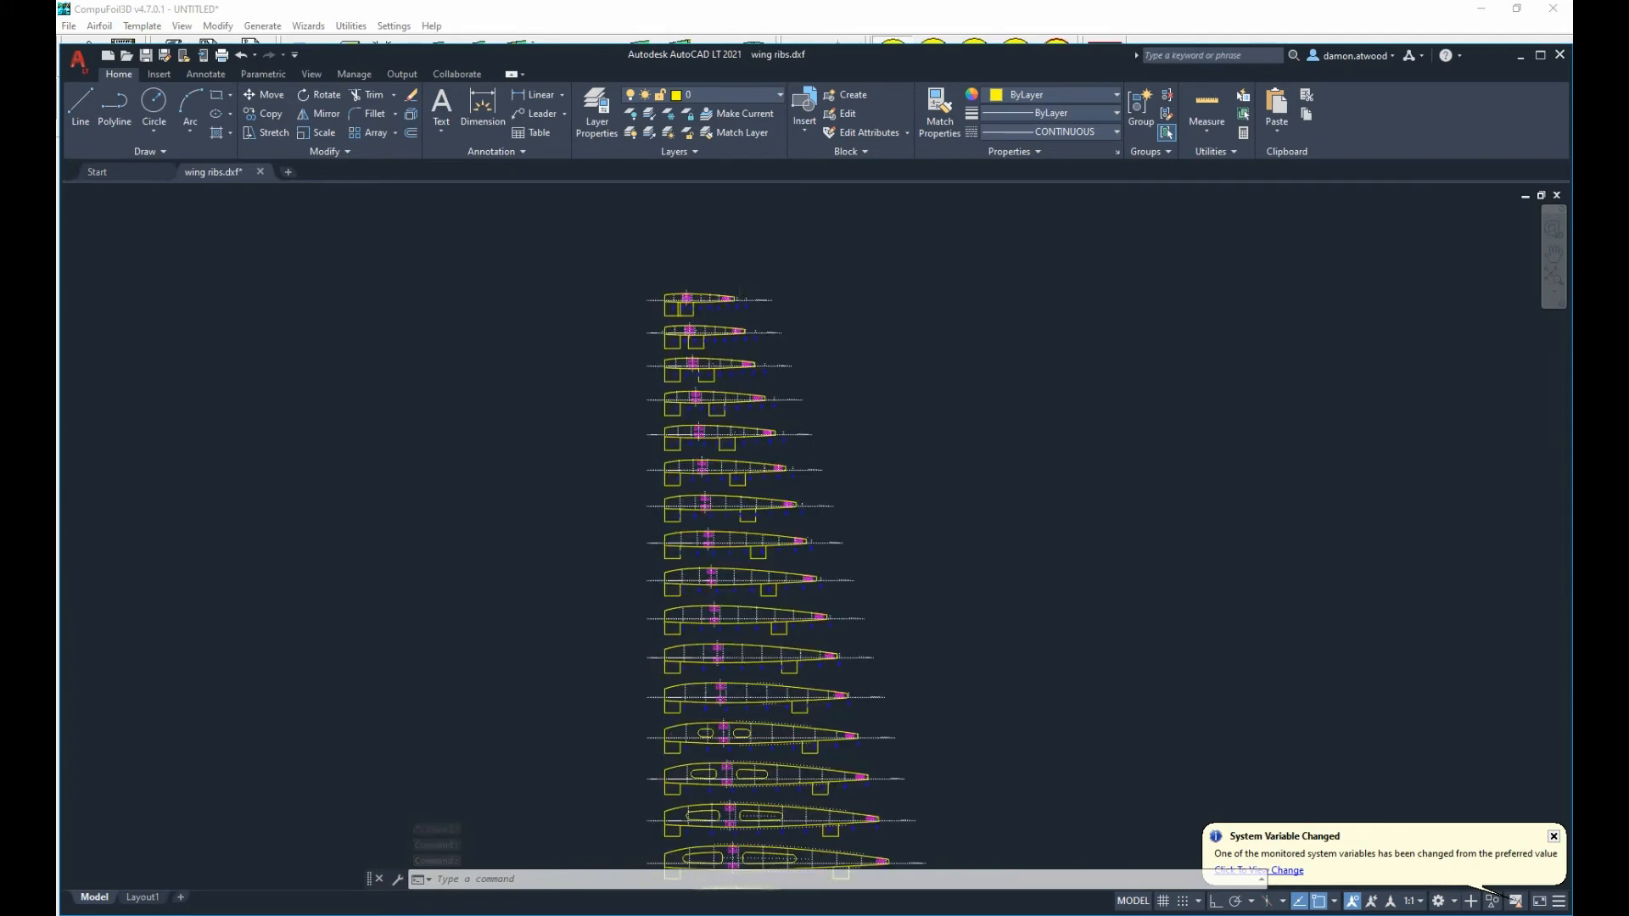
{"action": "scroll", "coordinate": [745, 346], "scroll_direction": "up", "scroll_amount": 5}
{"action": "scroll", "coordinate": [745, 352], "scroll_direction": "up", "scroll_amount": 2}
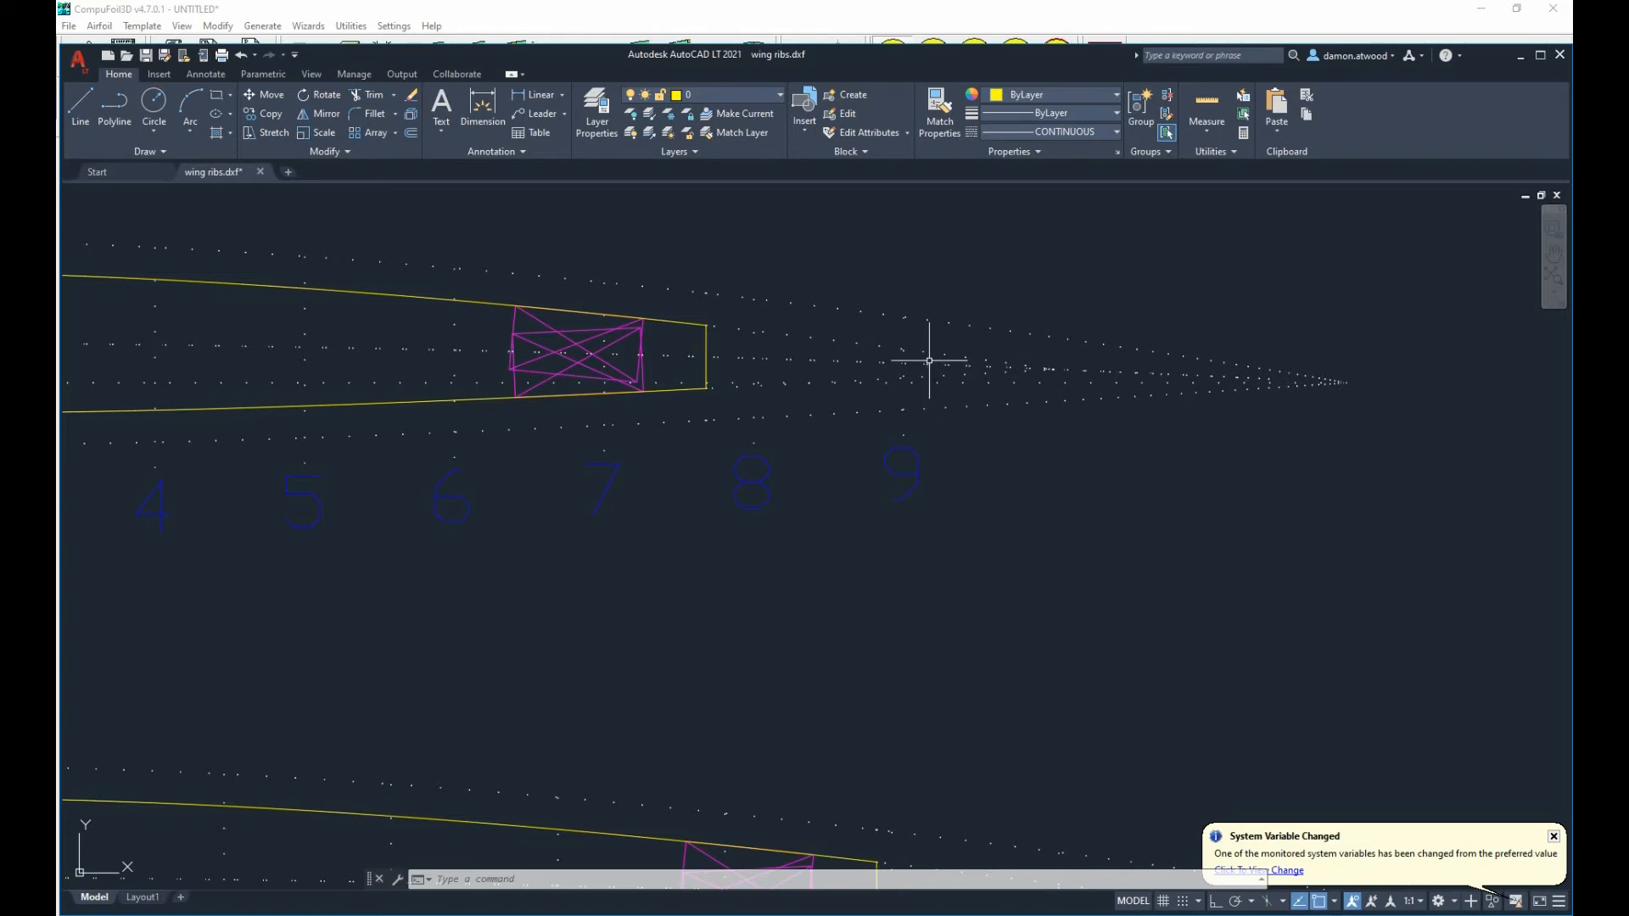
{"action": "scroll", "coordinate": [929, 361], "scroll_direction": "down", "scroll_amount": 4}
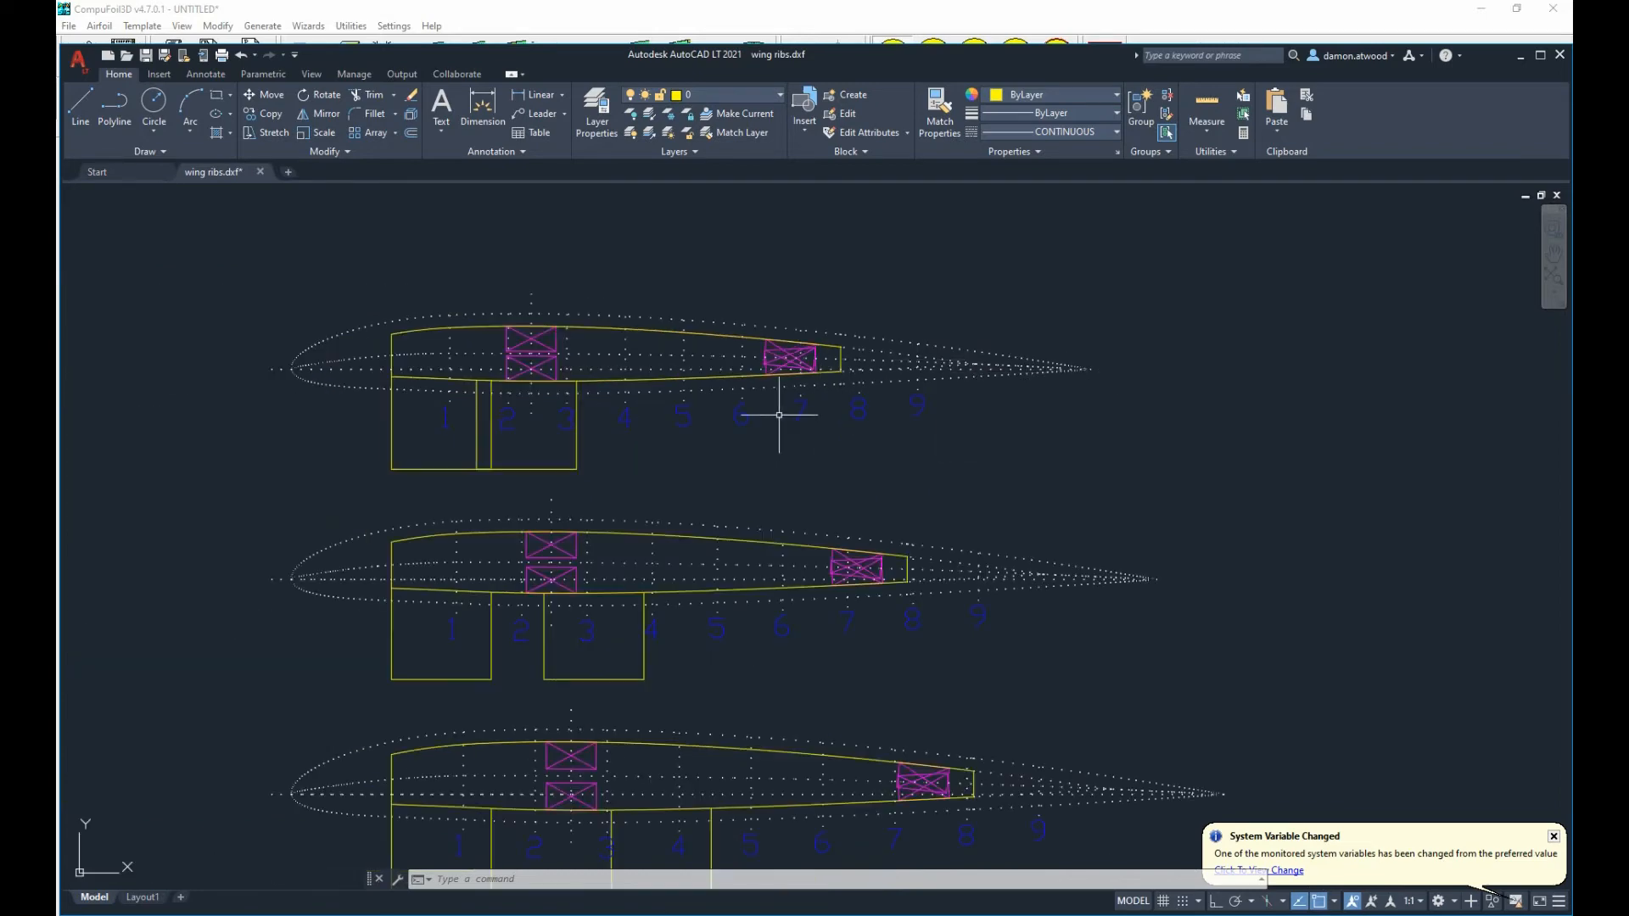
{"action": "scroll", "coordinate": [643, 406], "scroll_direction": "down", "scroll_amount": 3}
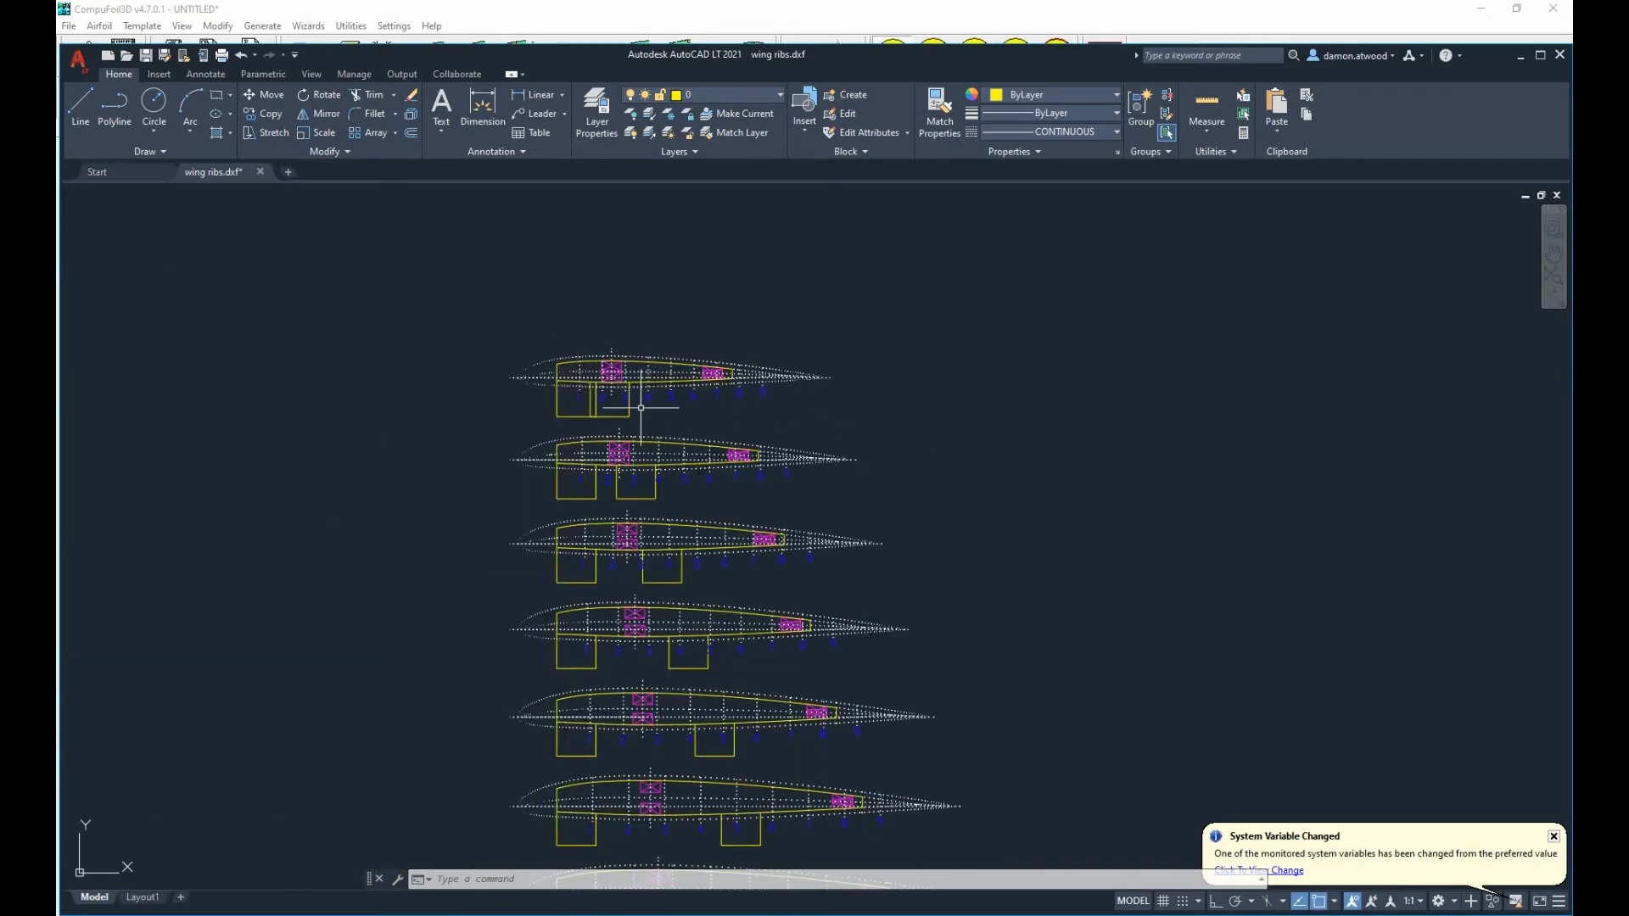
Examine how the building tabs sit on the smallest ribs near the tip compared with the root rib.
{"action": "scroll", "coordinate": [641, 408], "scroll_direction": "up", "scroll_amount": 5}
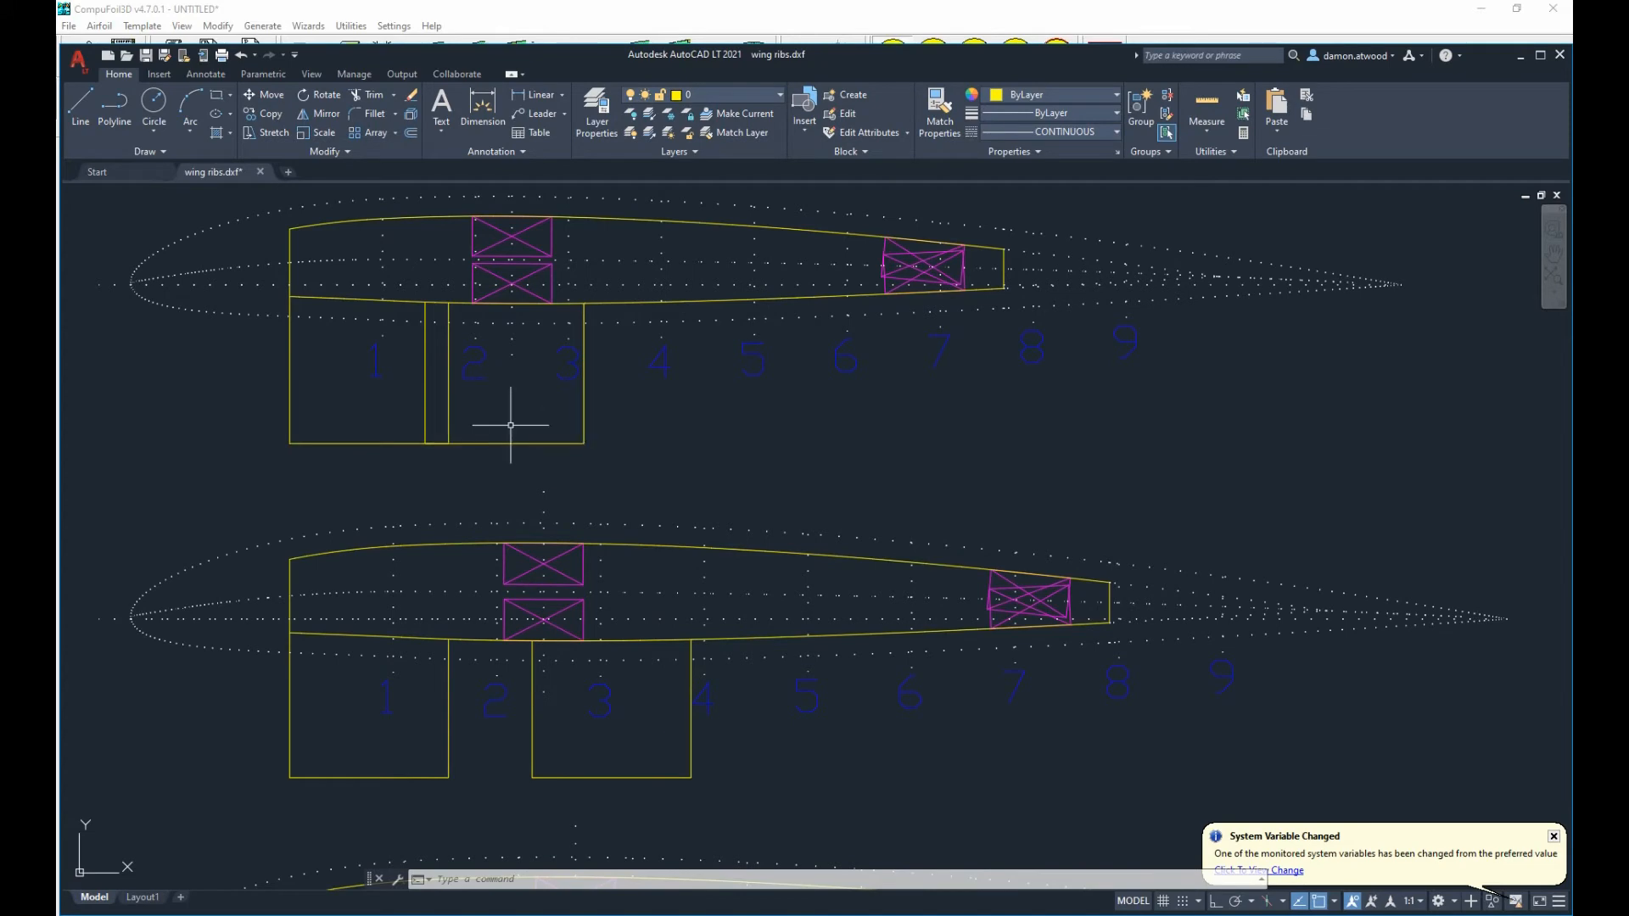
{"action": "scroll", "coordinate": [532, 395], "scroll_direction": "down", "scroll_amount": 6}
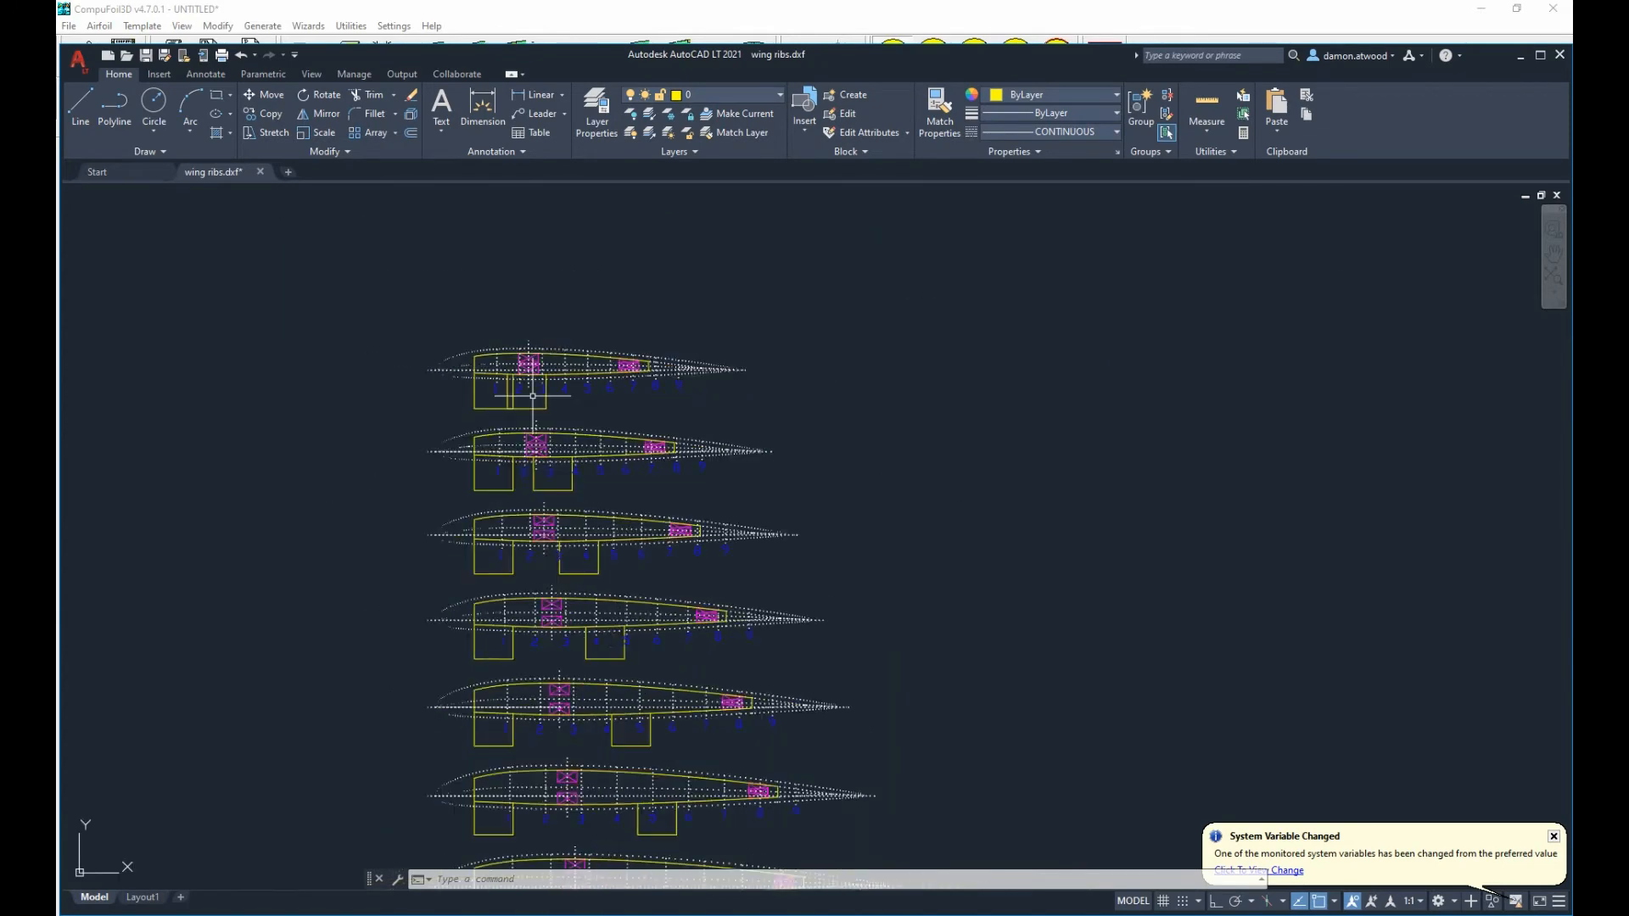
{"action": "scroll", "coordinate": [625, 775], "scroll_direction": "up", "scroll_amount": 10}
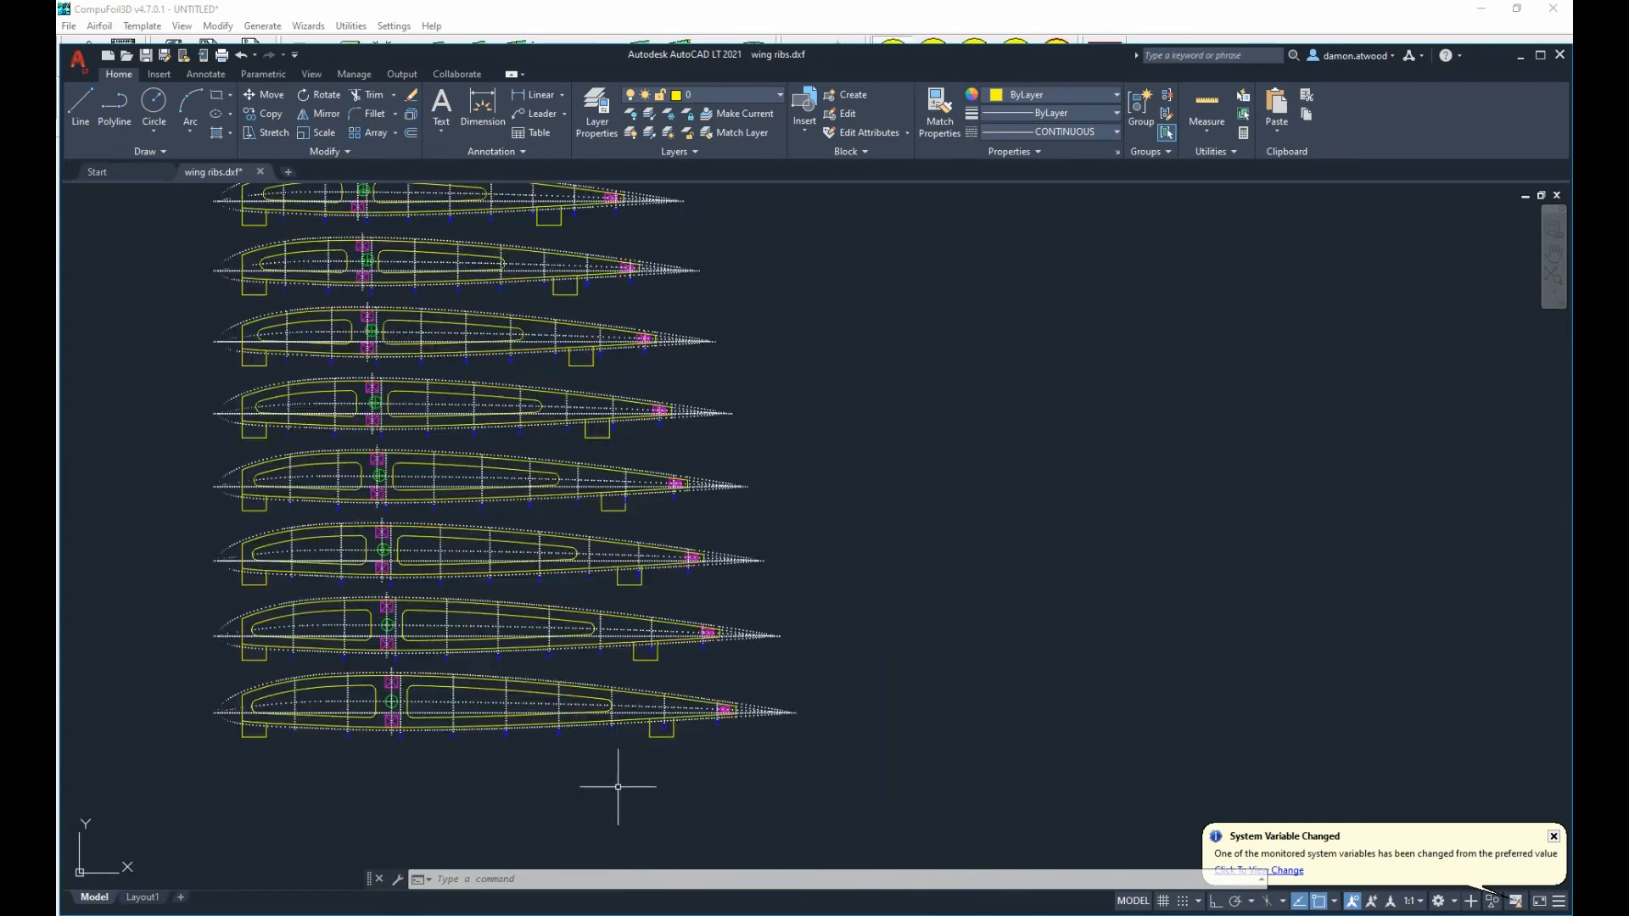
{"action": "scroll", "coordinate": [805, 592], "scroll_direction": "down", "scroll_amount": 3}
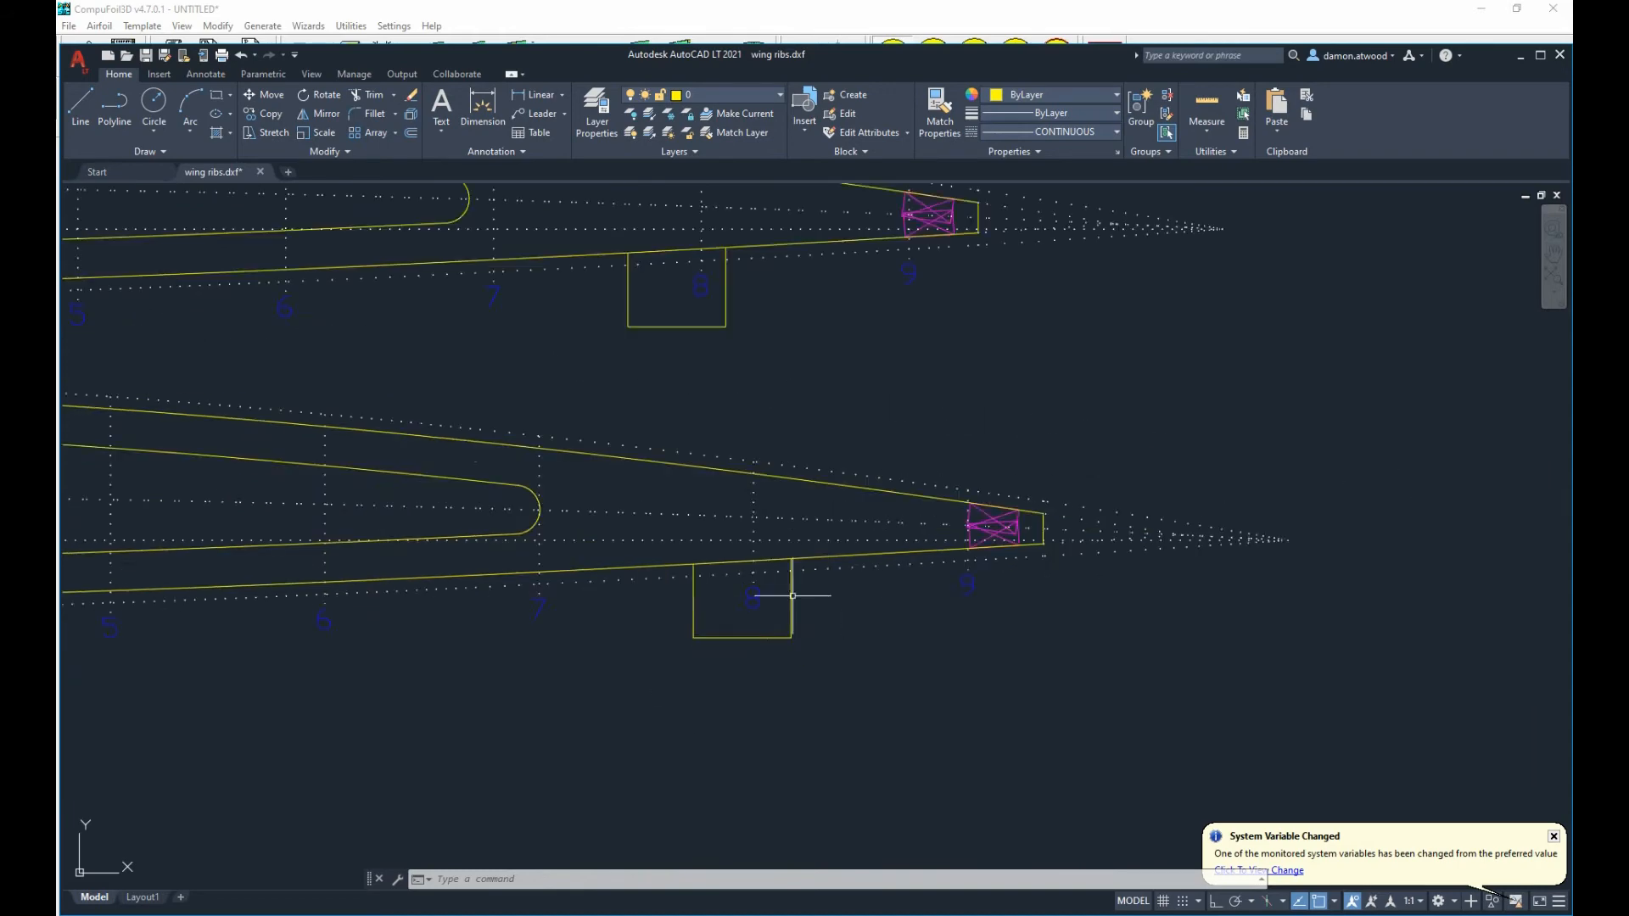
{"action": "scroll", "coordinate": [940, 627], "scroll_direction": "up", "scroll_amount": 3}
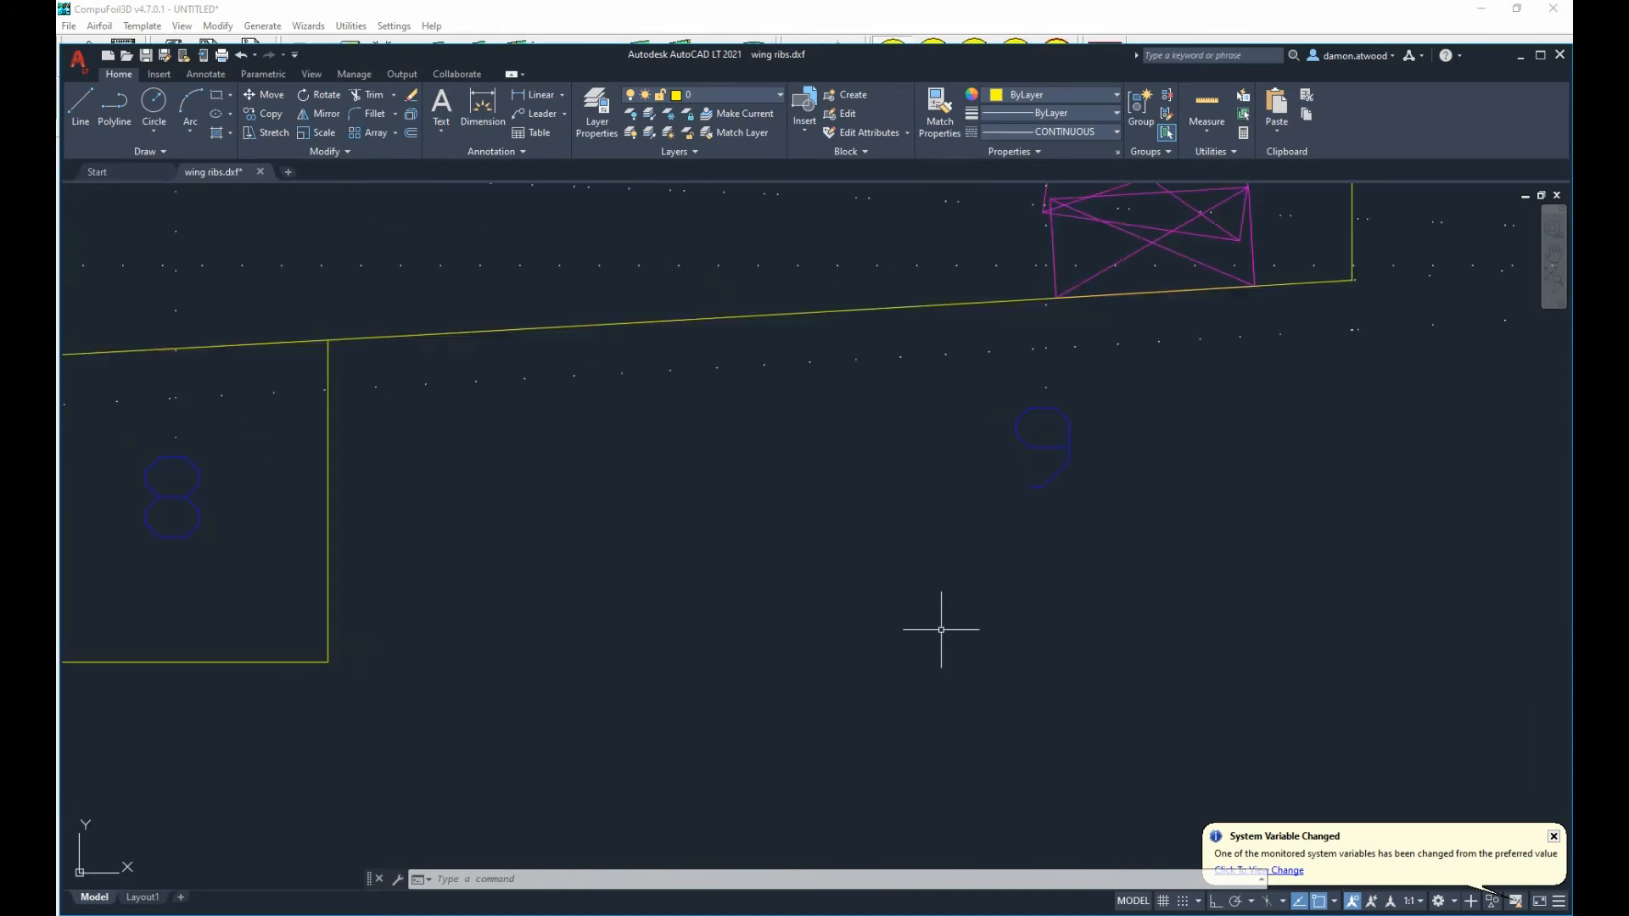
{"action": "scroll", "coordinate": [938, 628], "scroll_direction": "down", "scroll_amount": 8}
{"action": "scroll", "coordinate": [851, 426], "scroll_direction": "down", "scroll_amount": 3}
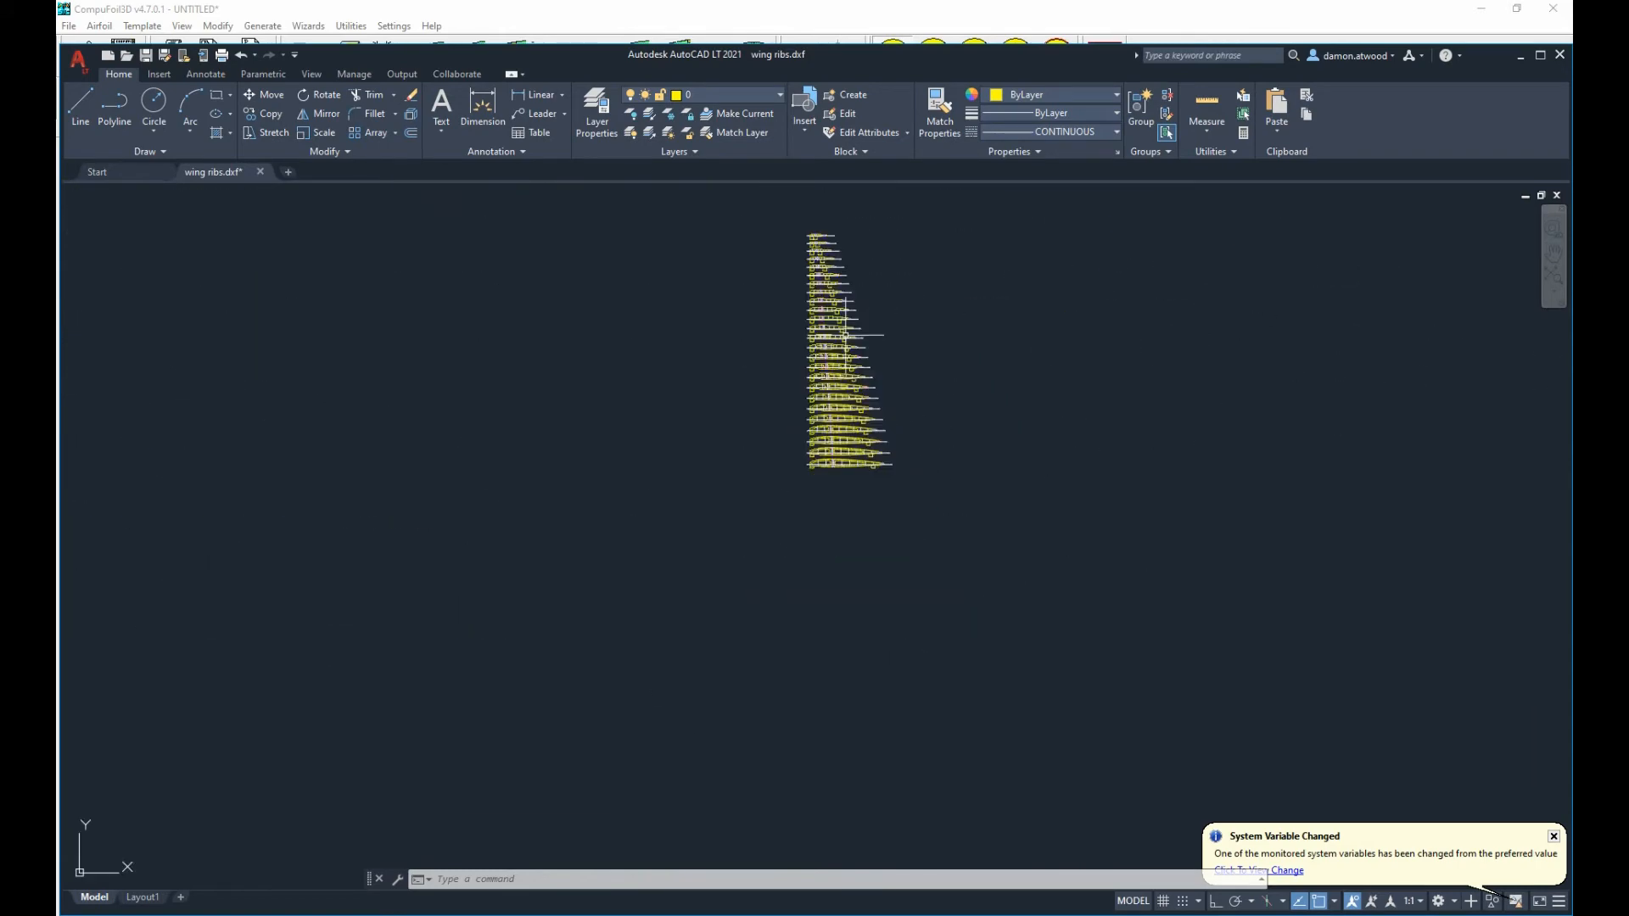
{"action": "scroll", "coordinate": [829, 254], "scroll_direction": "up", "scroll_amount": 8}
{"action": "scroll", "coordinate": [789, 408], "scroll_direction": "up", "scroll_amount": 2}
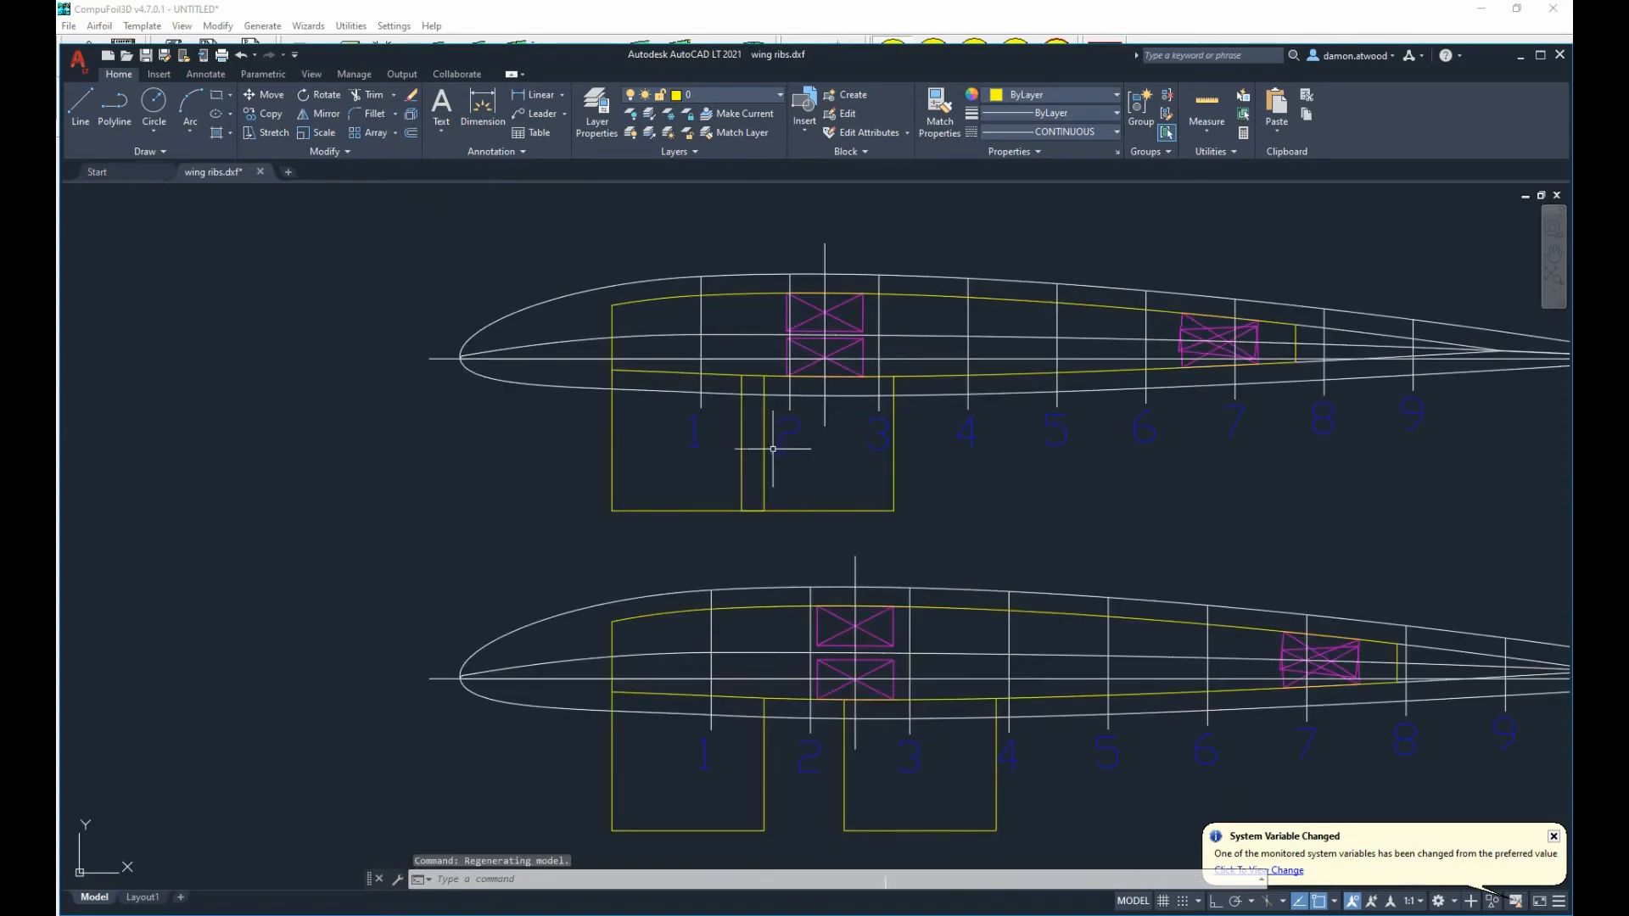
{"action": "scroll", "coordinate": [768, 458], "scroll_direction": "down", "scroll_amount": 3}
{"action": "scroll", "coordinate": [764, 466], "scroll_direction": "up", "scroll_amount": 3}
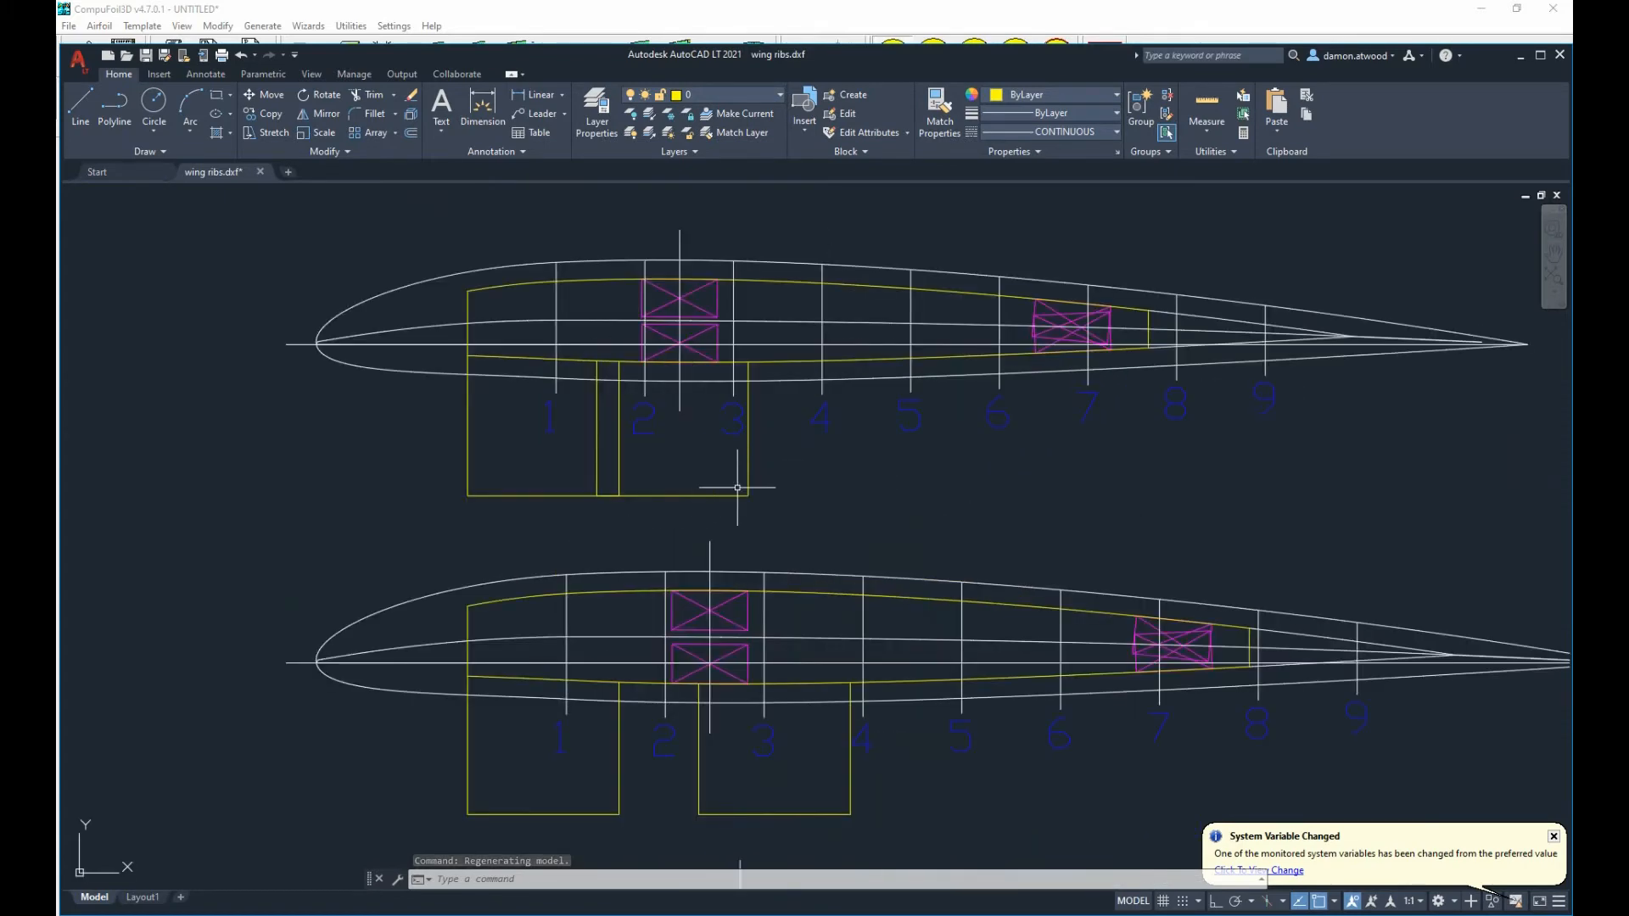
{"action": "scroll", "coordinate": [611, 465], "scroll_direction": "down", "scroll_amount": 2}
Erase station lines 7, 8 and 9 and their numbers from the rear part of the tip rib.
{"action": "scroll", "coordinate": [985, 392], "scroll_direction": "up", "scroll_amount": 8}
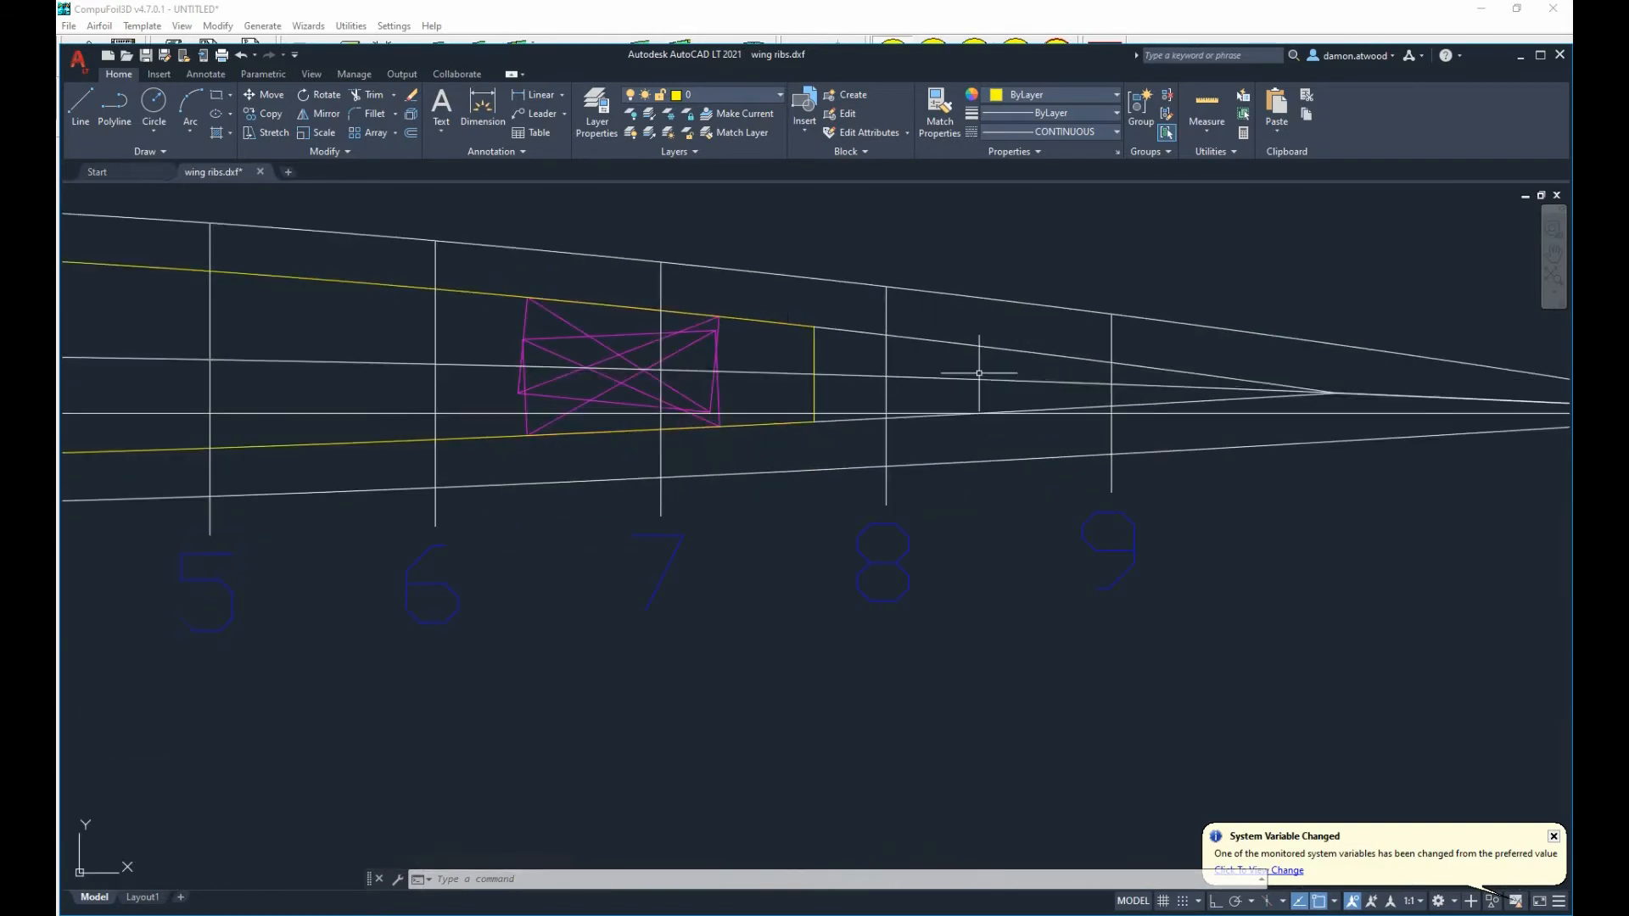
{"action": "scroll", "coordinate": [734, 405], "scroll_direction": "down", "scroll_amount": 7}
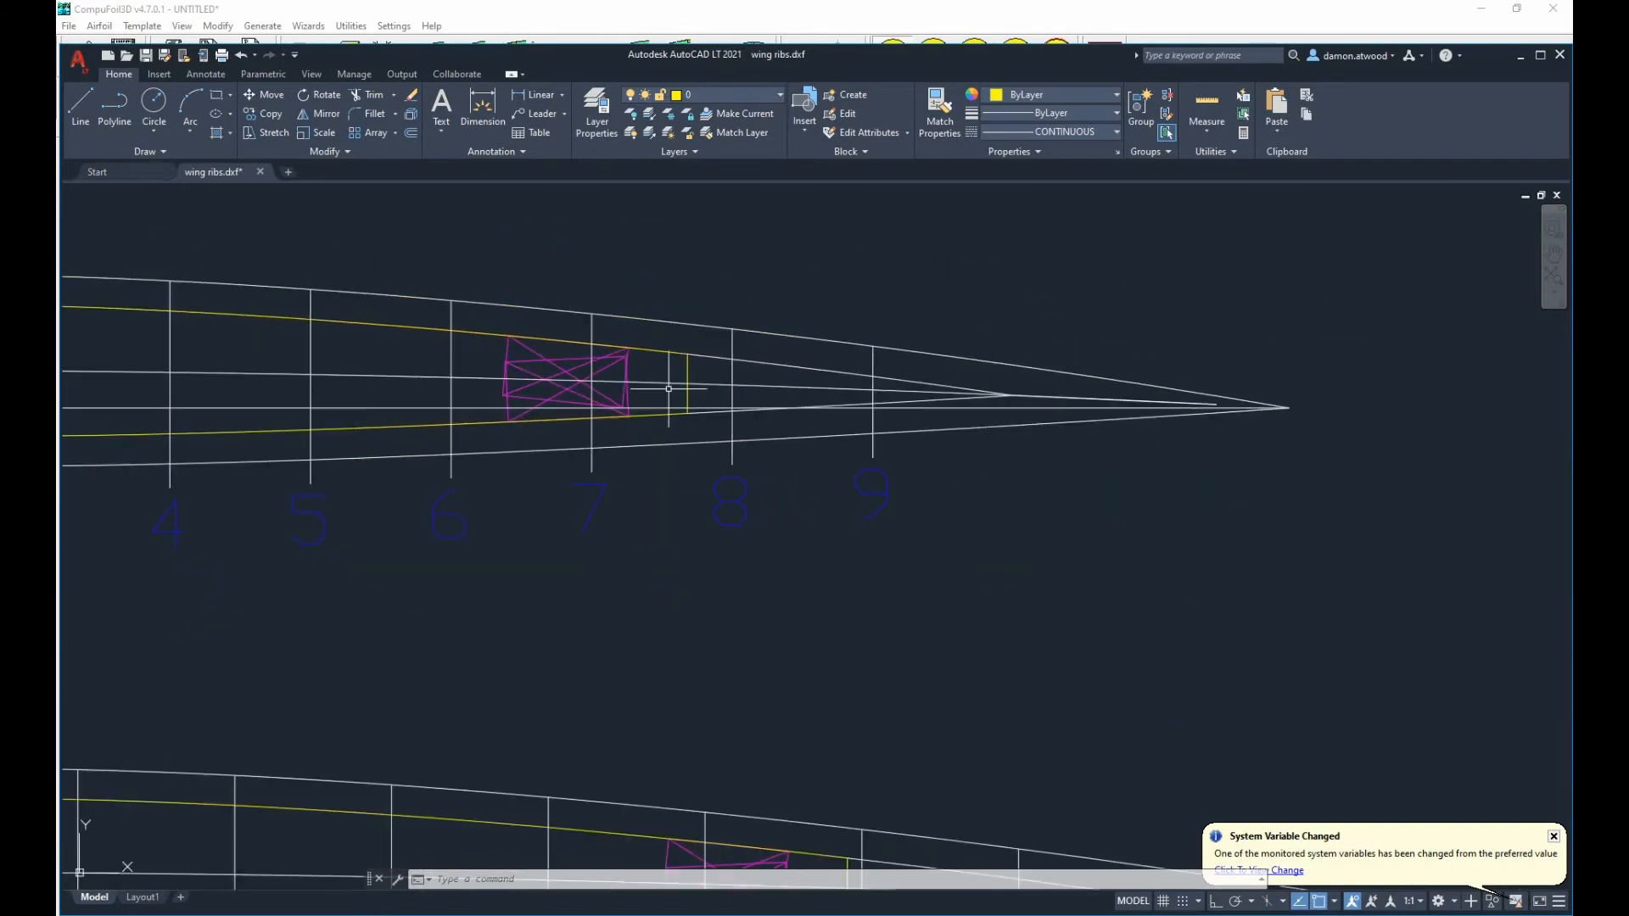
{"action": "scroll", "coordinate": [673, 382], "scroll_direction": "up", "scroll_amount": 5}
{"action": "scroll", "coordinate": [641, 379], "scroll_direction": "up", "scroll_amount": 2}
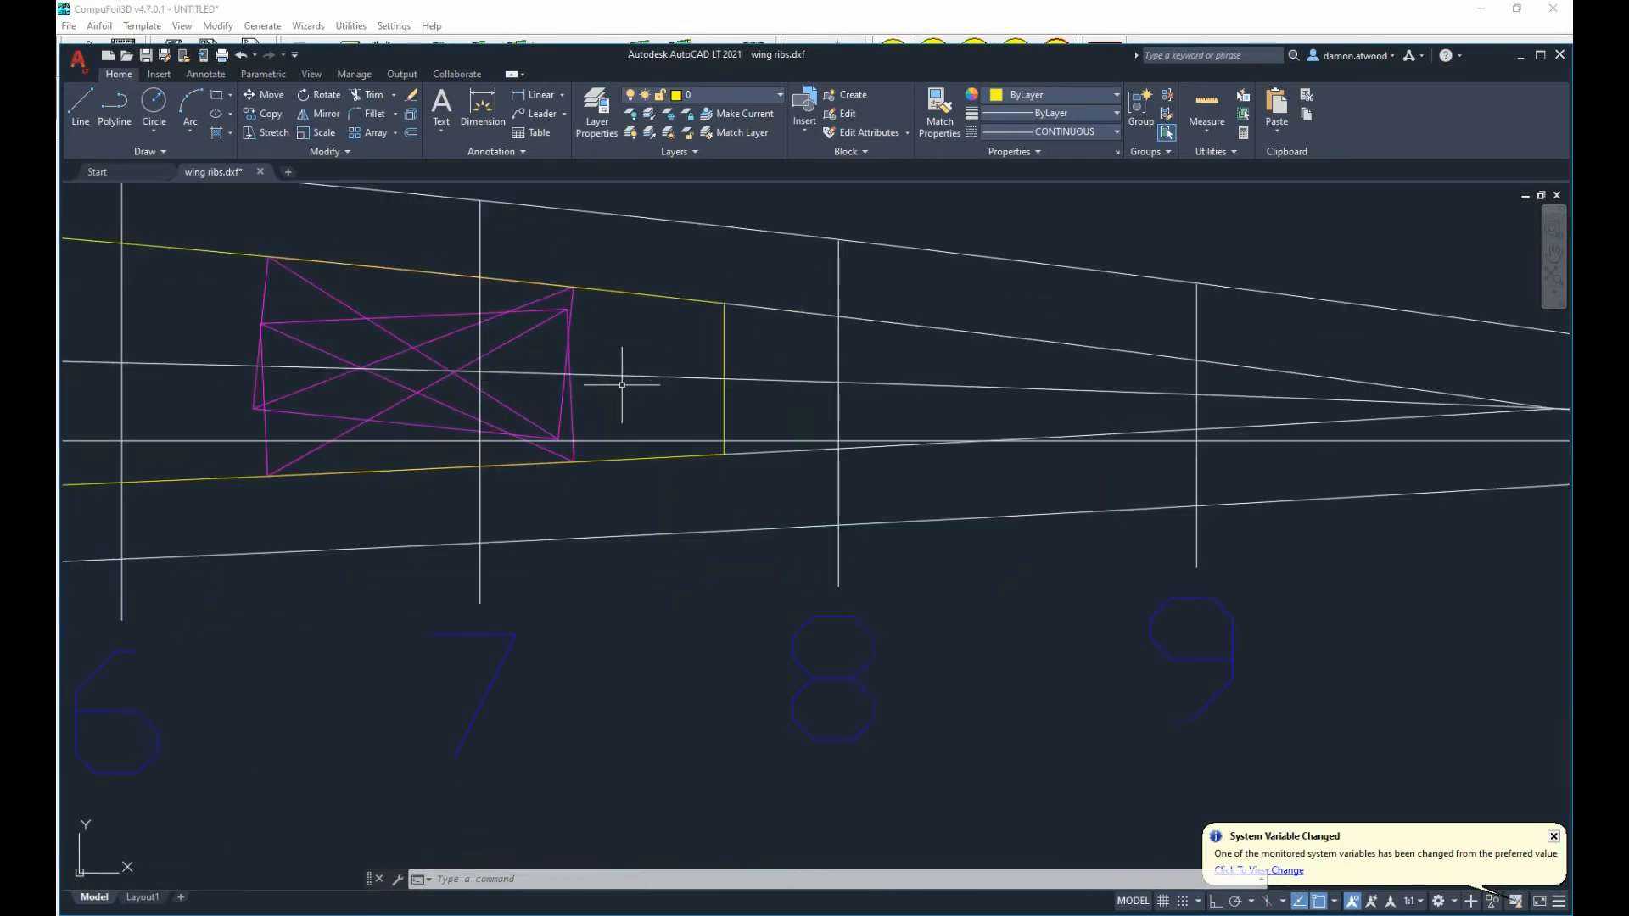
{"action": "scroll", "coordinate": [622, 376], "scroll_direction": "down", "scroll_amount": 2}
{"action": "left_click", "coordinate": [1108, 599]}
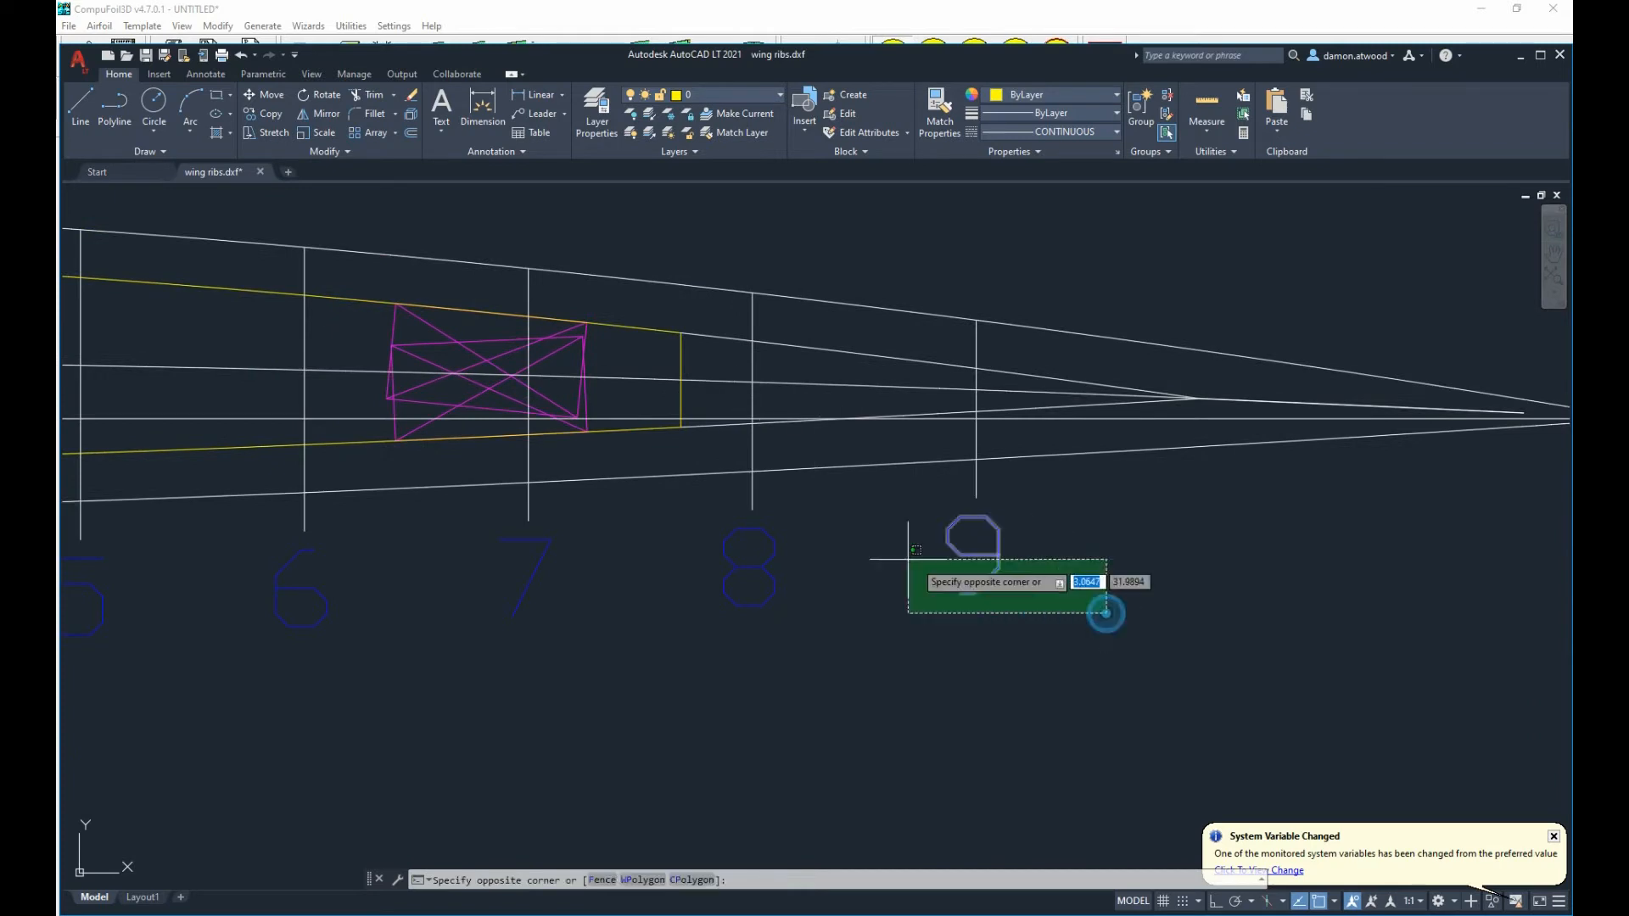
{"action": "left_click", "coordinate": [486, 496]}
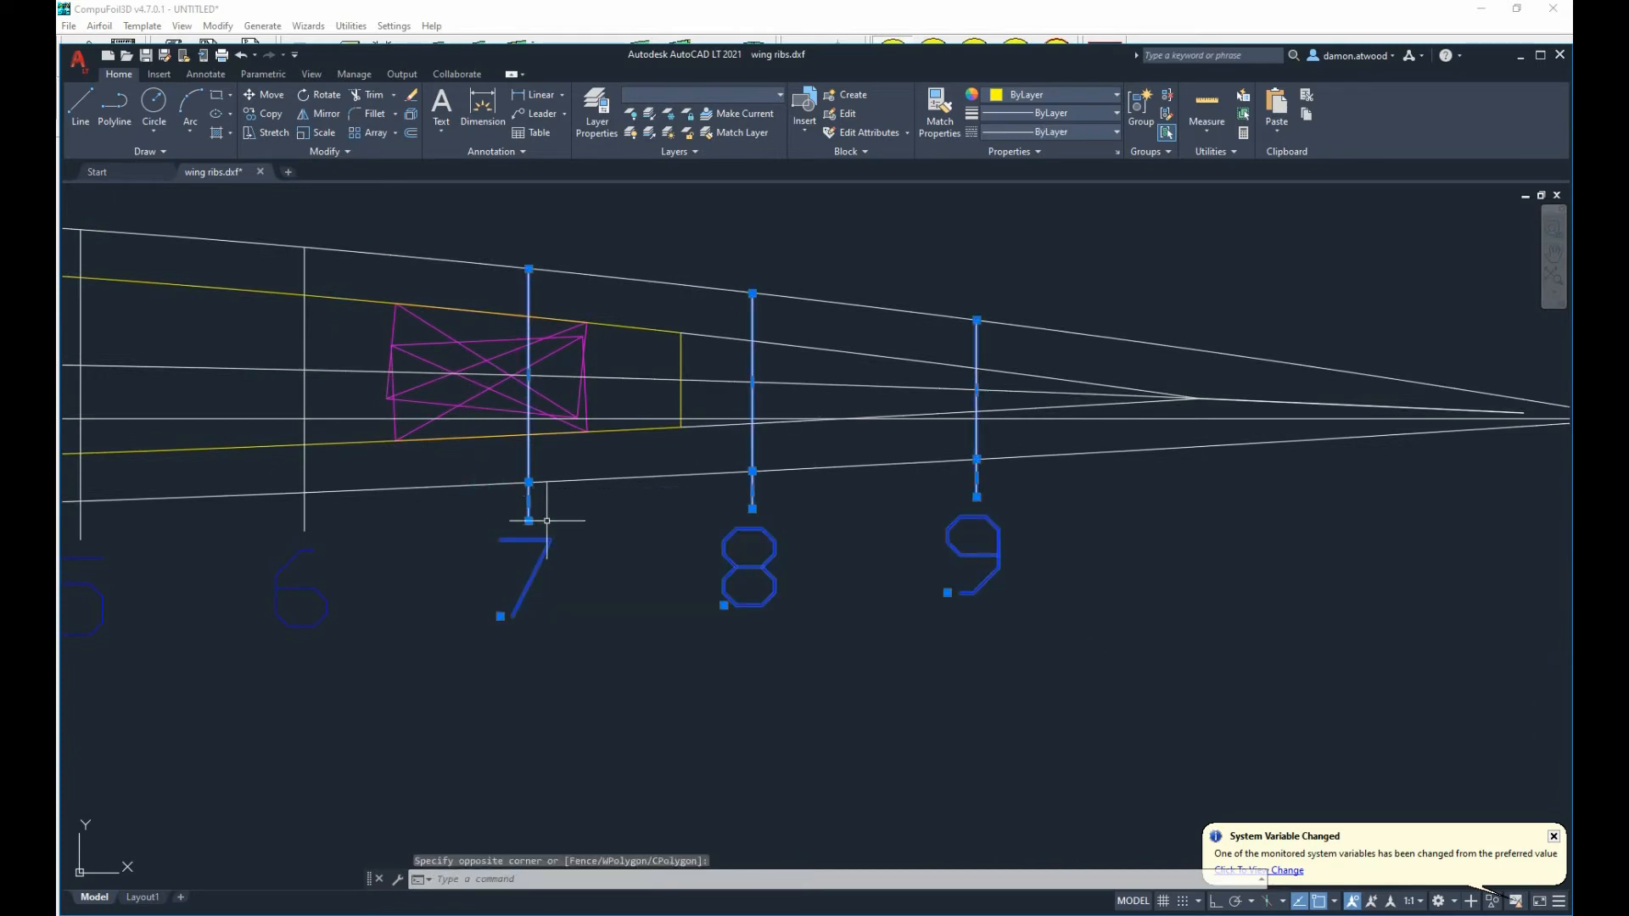
{"action": "key", "text": "Delete"}
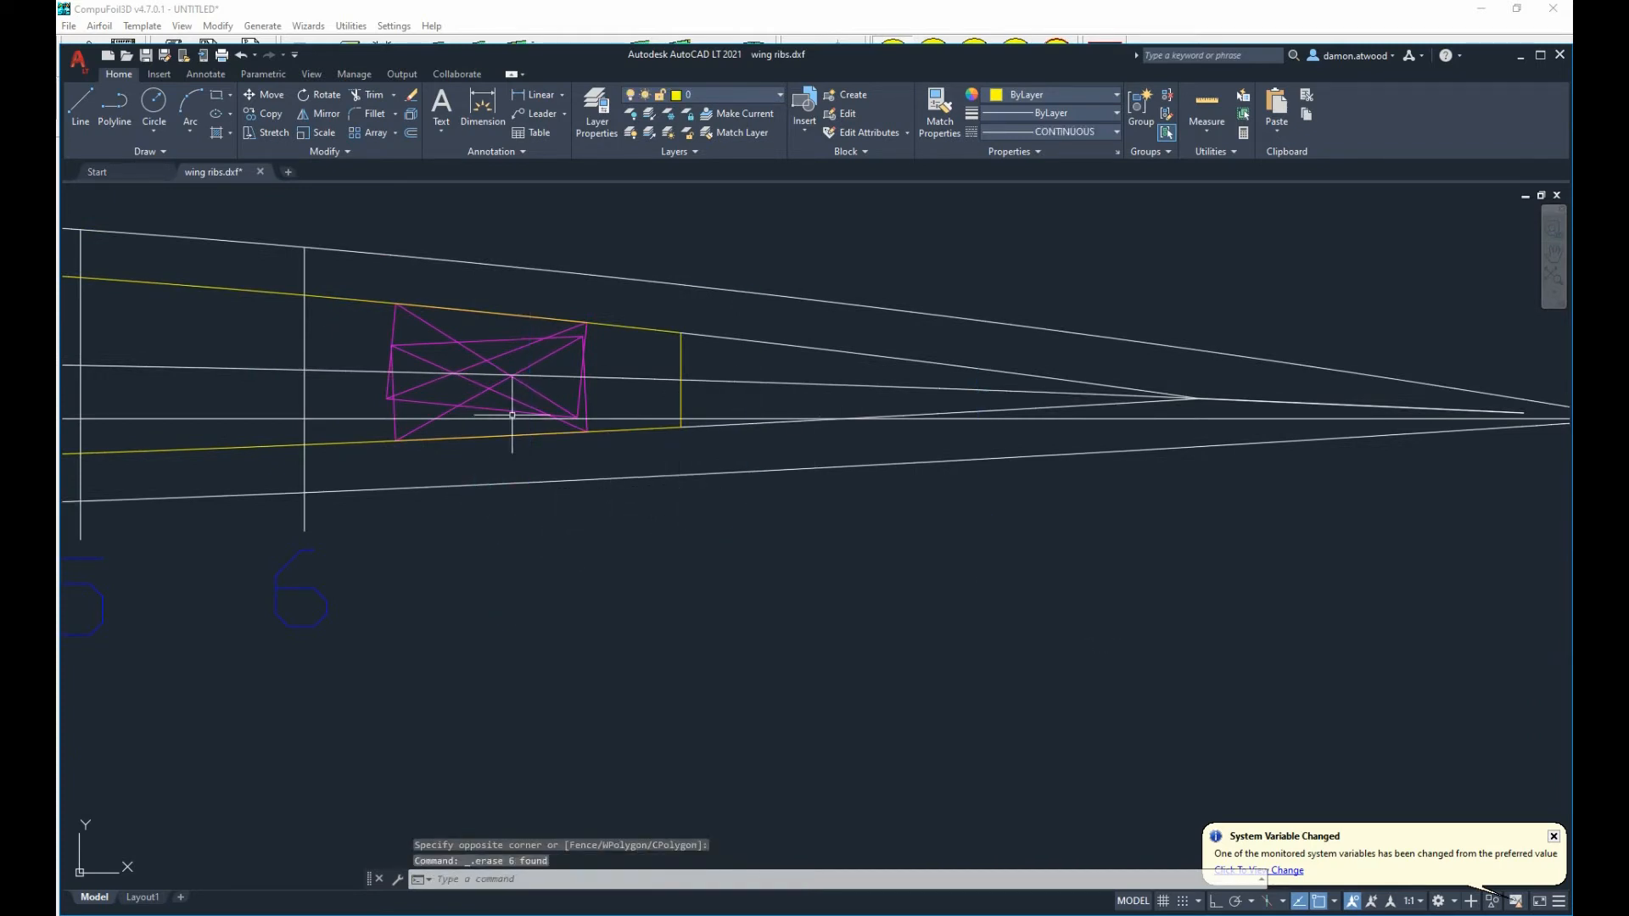
{"action": "scroll", "coordinate": [666, 427], "scroll_direction": "up", "scroll_amount": 2}
{"action": "scroll", "coordinate": [648, 429], "scroll_direction": "down", "scroll_amount": 2}
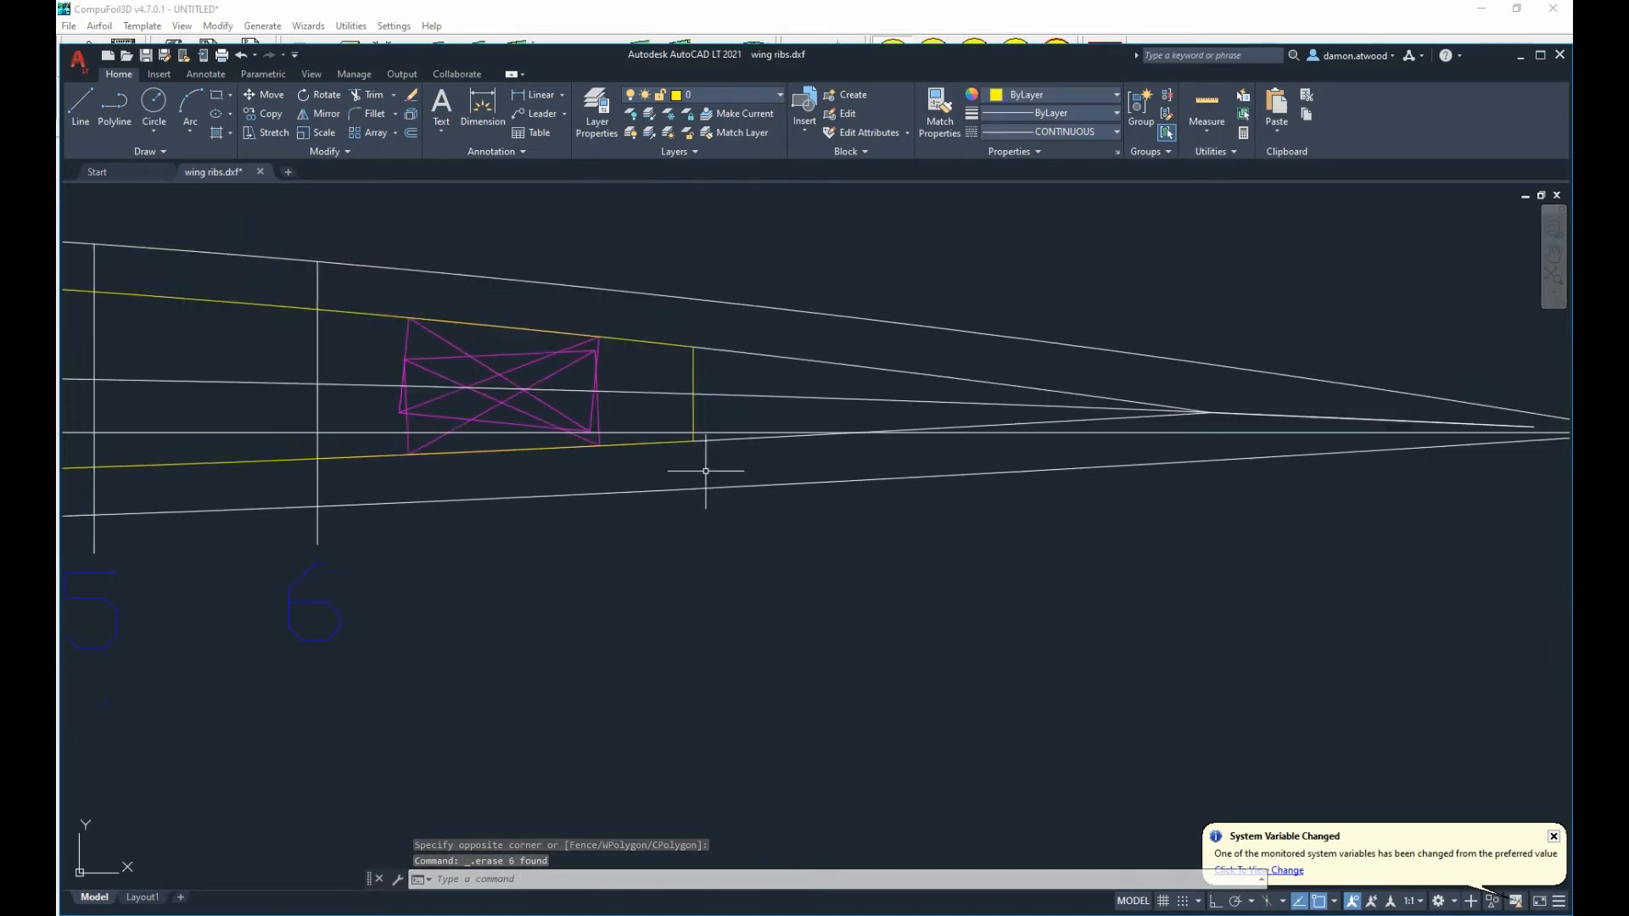
{"action": "scroll", "coordinate": [428, 311], "scroll_direction": "up", "scroll_amount": 4}
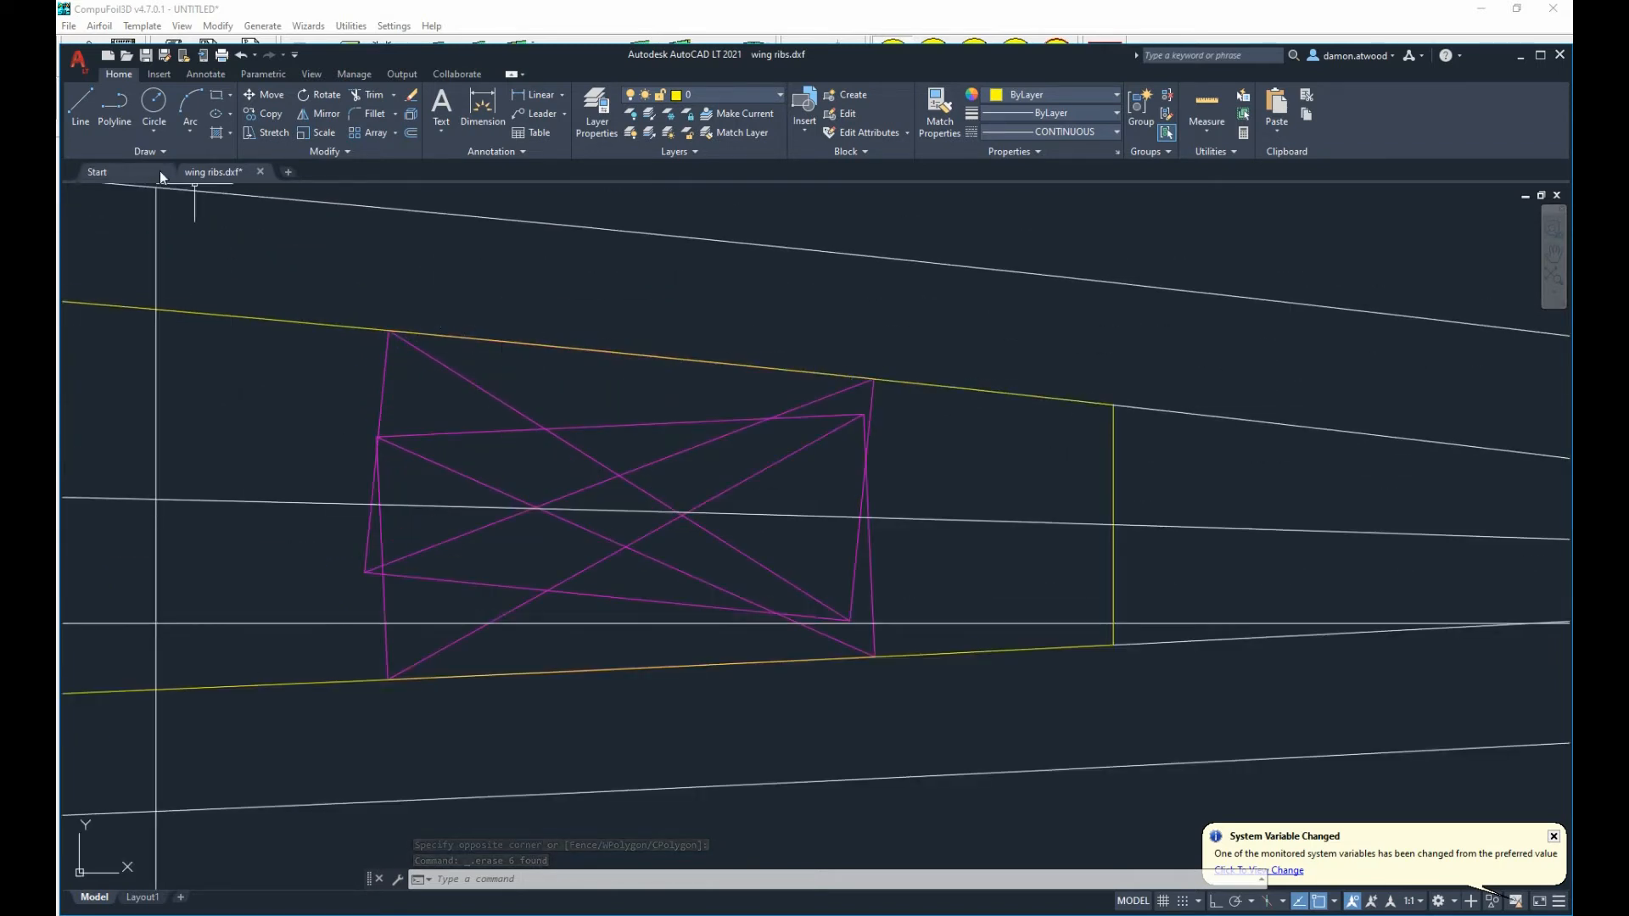
Draw a vertical line between the upper and lower inner contours at the rear end of the magenta cross-bracing.
{"action": "left_click", "coordinate": [78, 105]}
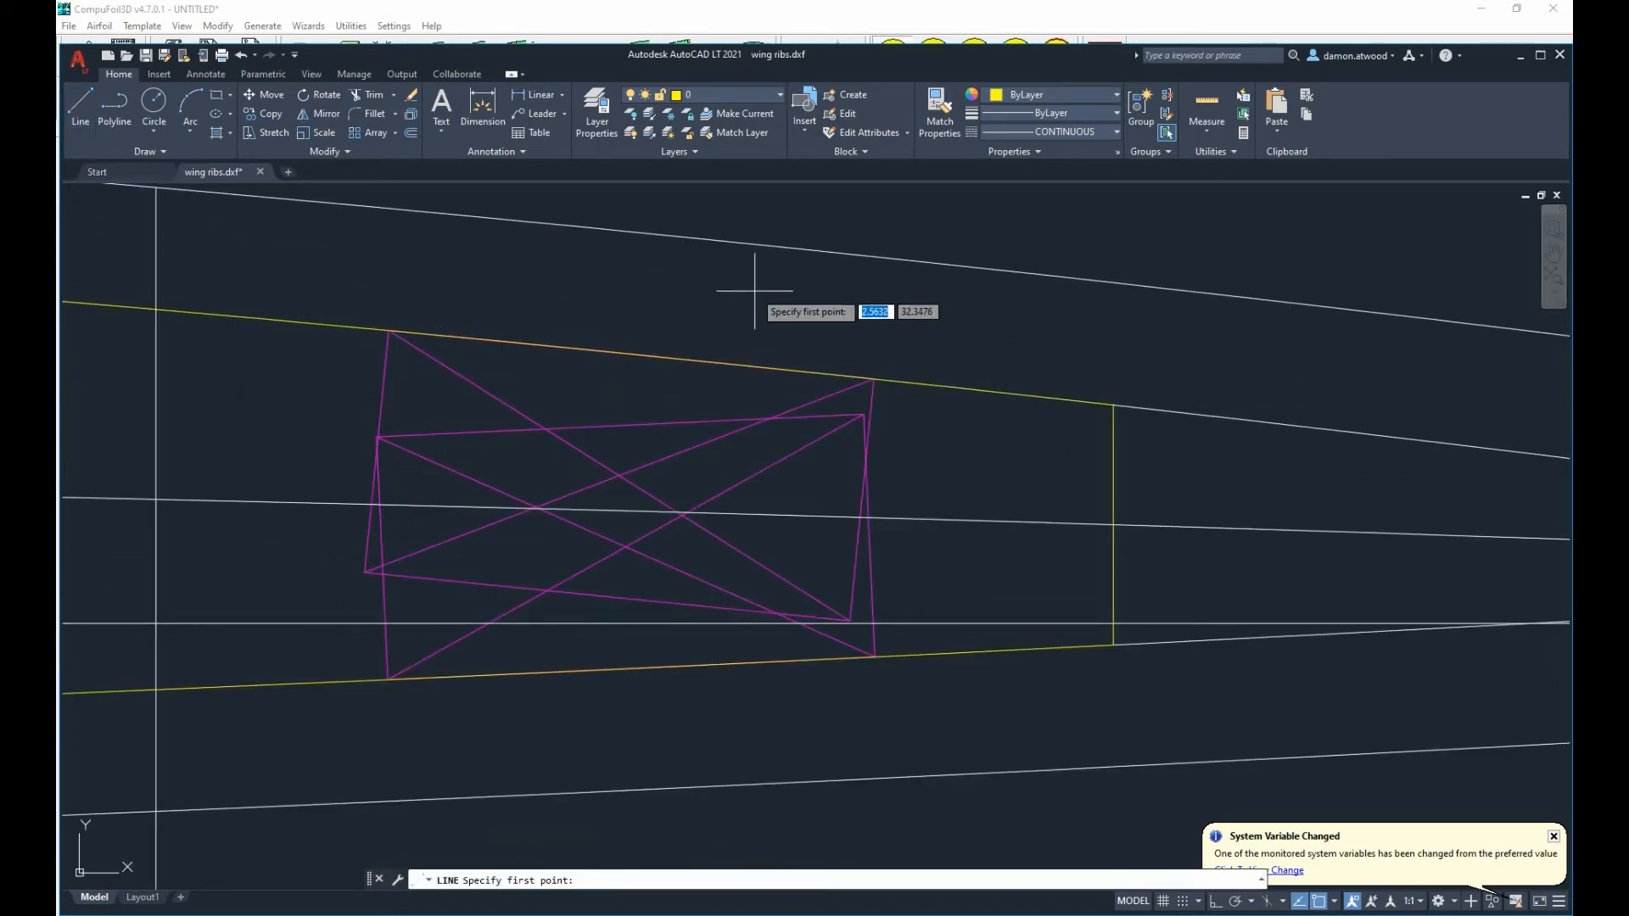
{"action": "left_click", "coordinate": [876, 381]}
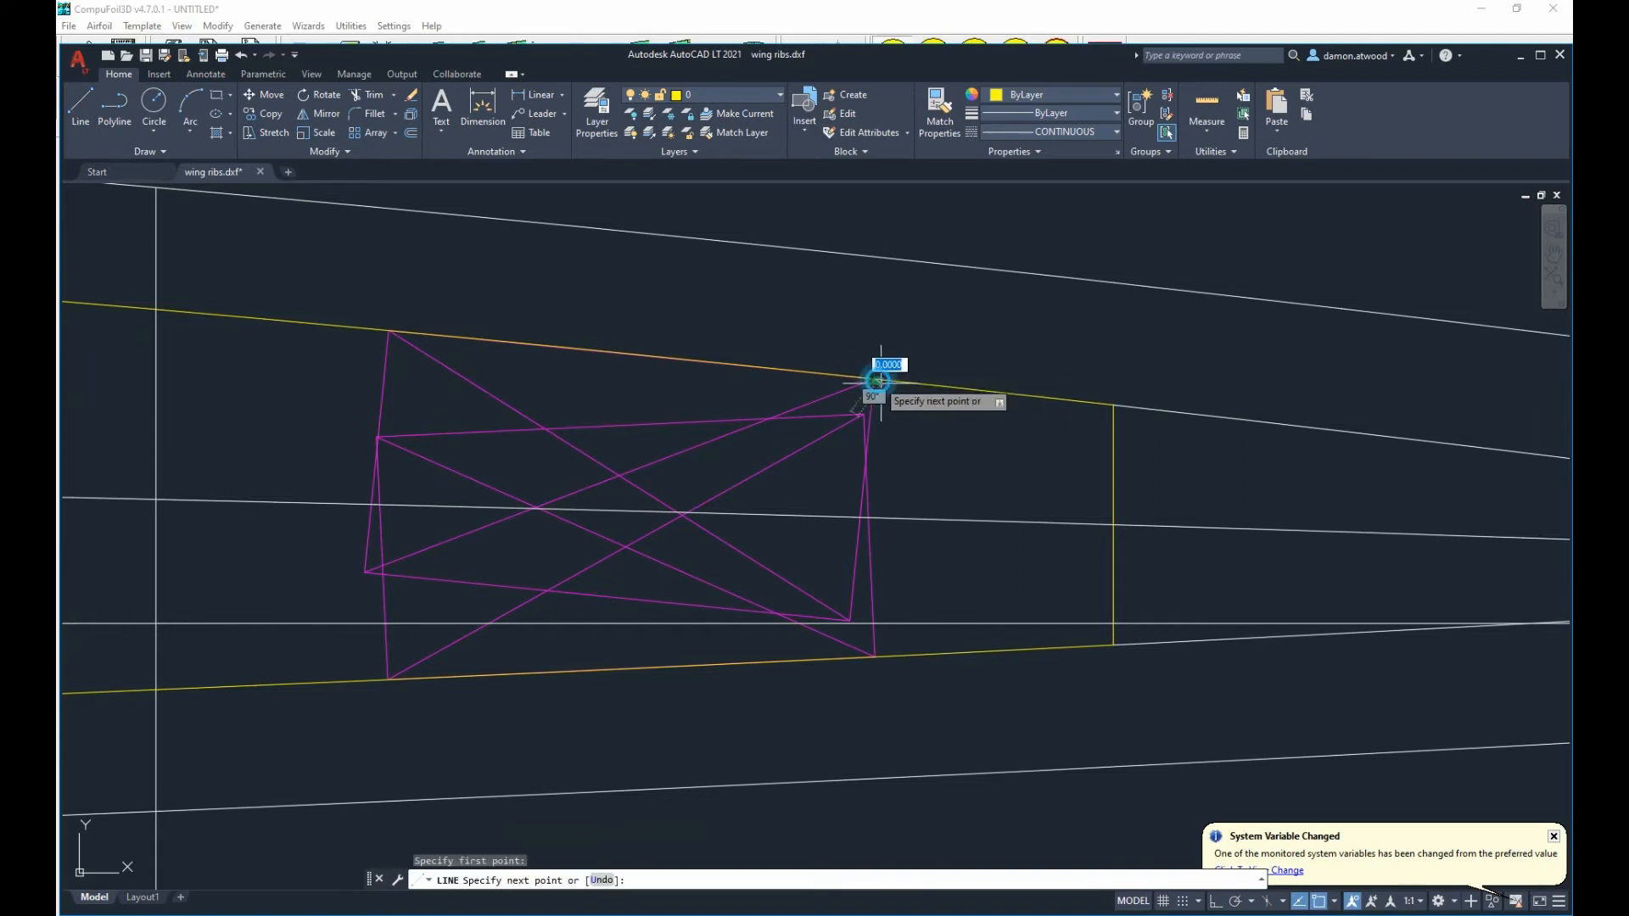
{"action": "left_click", "coordinate": [876, 657]}
{"action": "key", "text": "Return"}
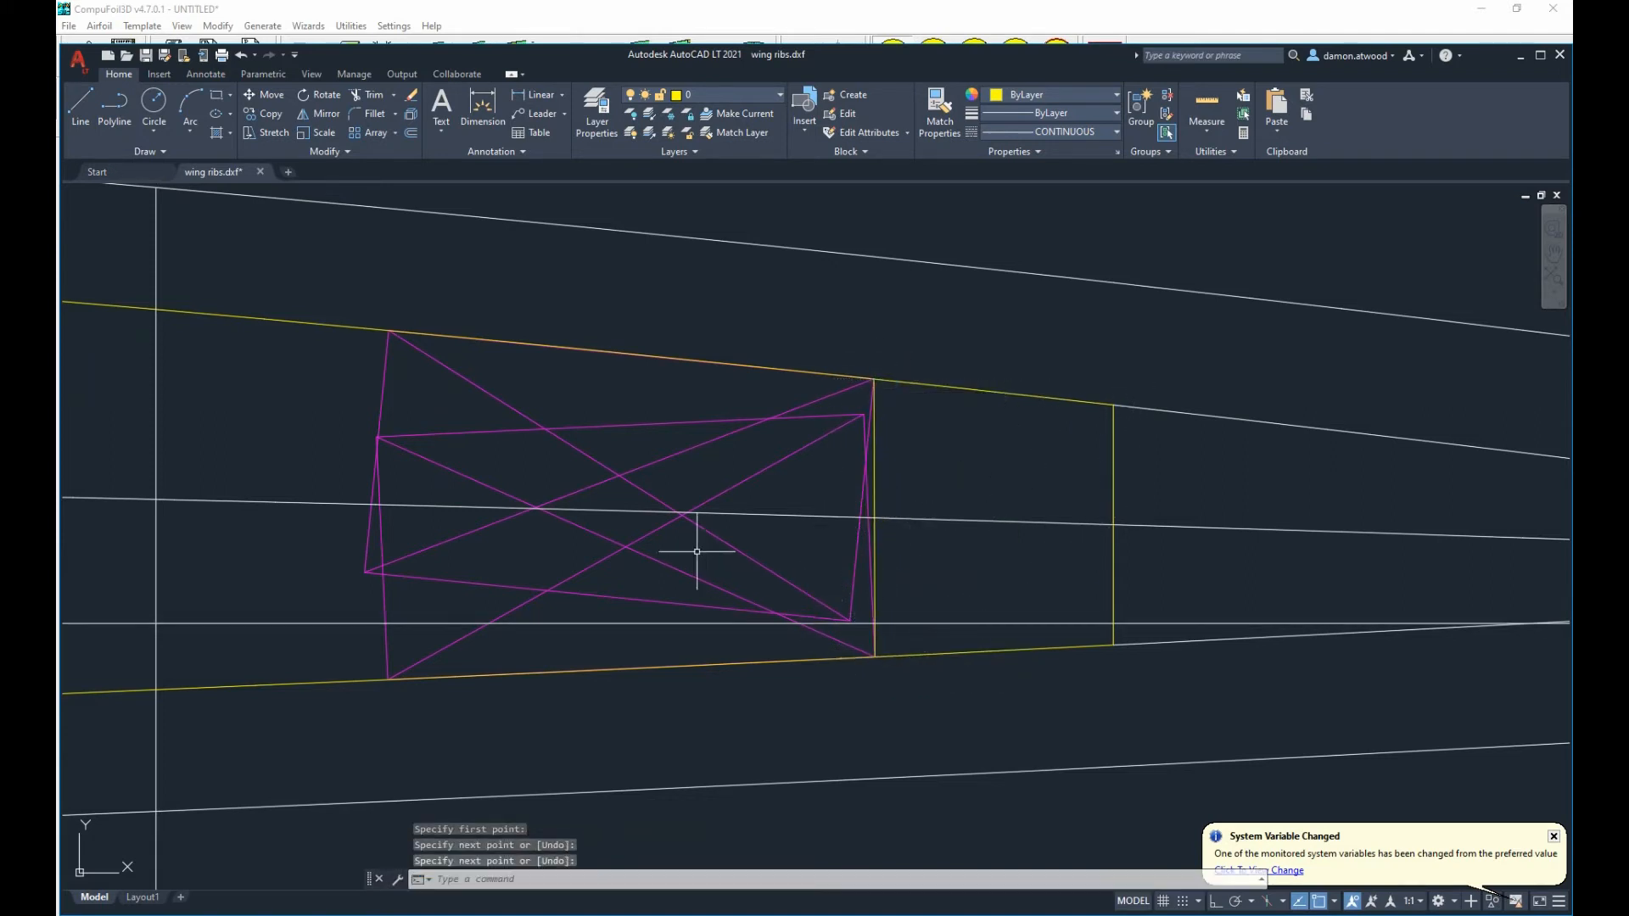
Erase the magenta diagonals, the lengthwise lines and the slanted lines at the front end of the tip rib's rear bay.
{"action": "left_click", "coordinate": [796, 478]}
{"action": "left_click", "coordinate": [571, 410]}
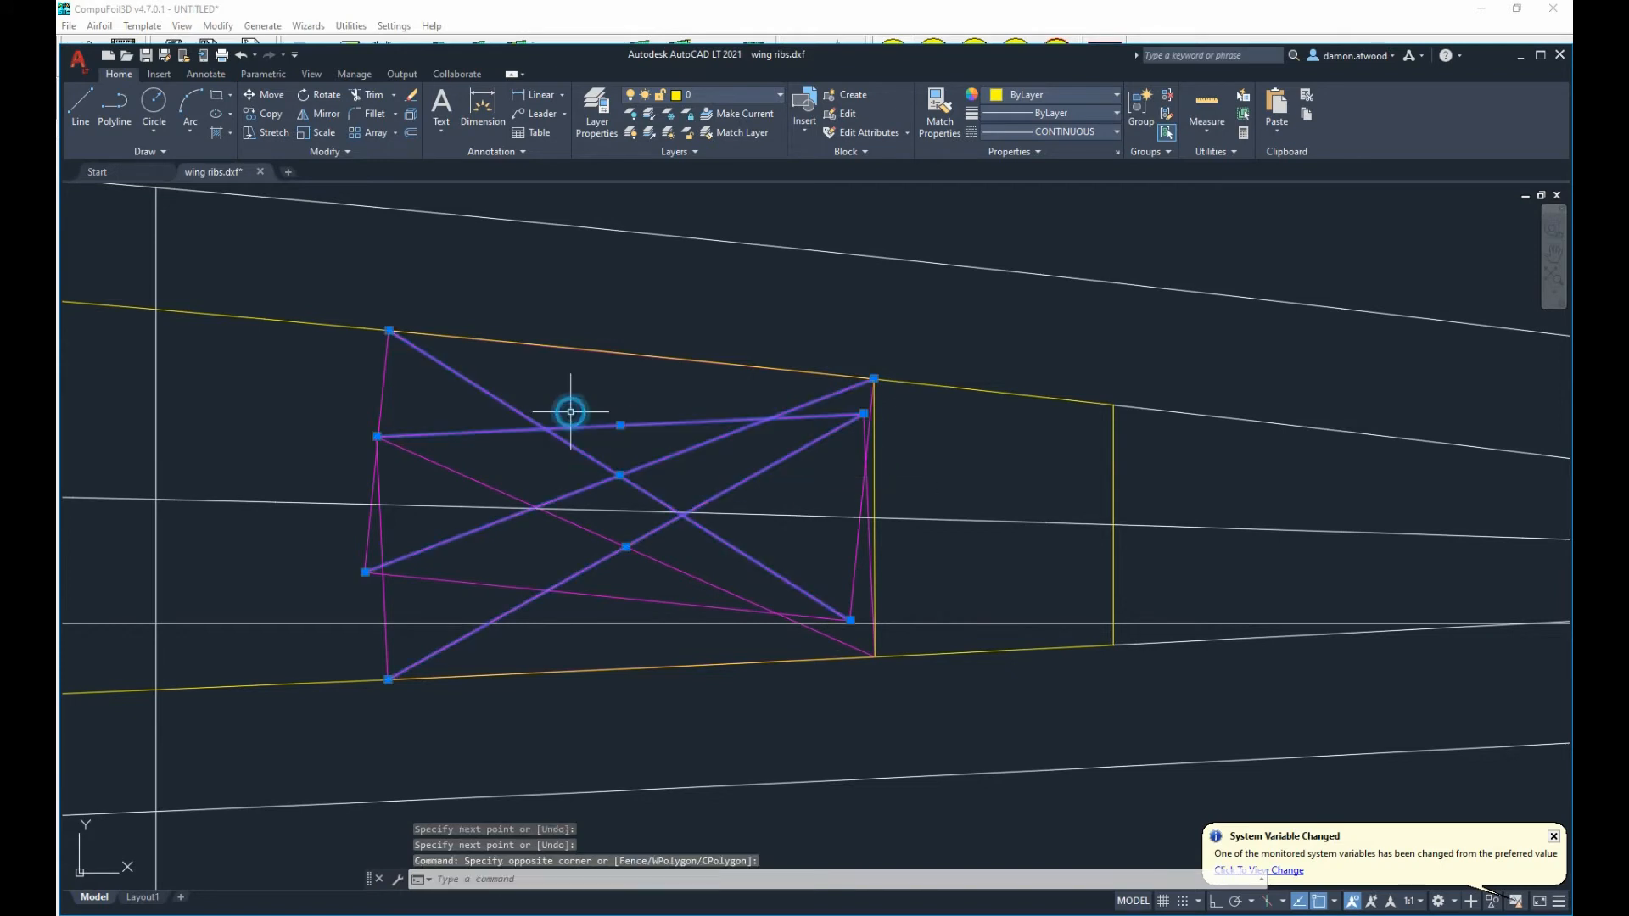
{"action": "key", "text": "Delete"}
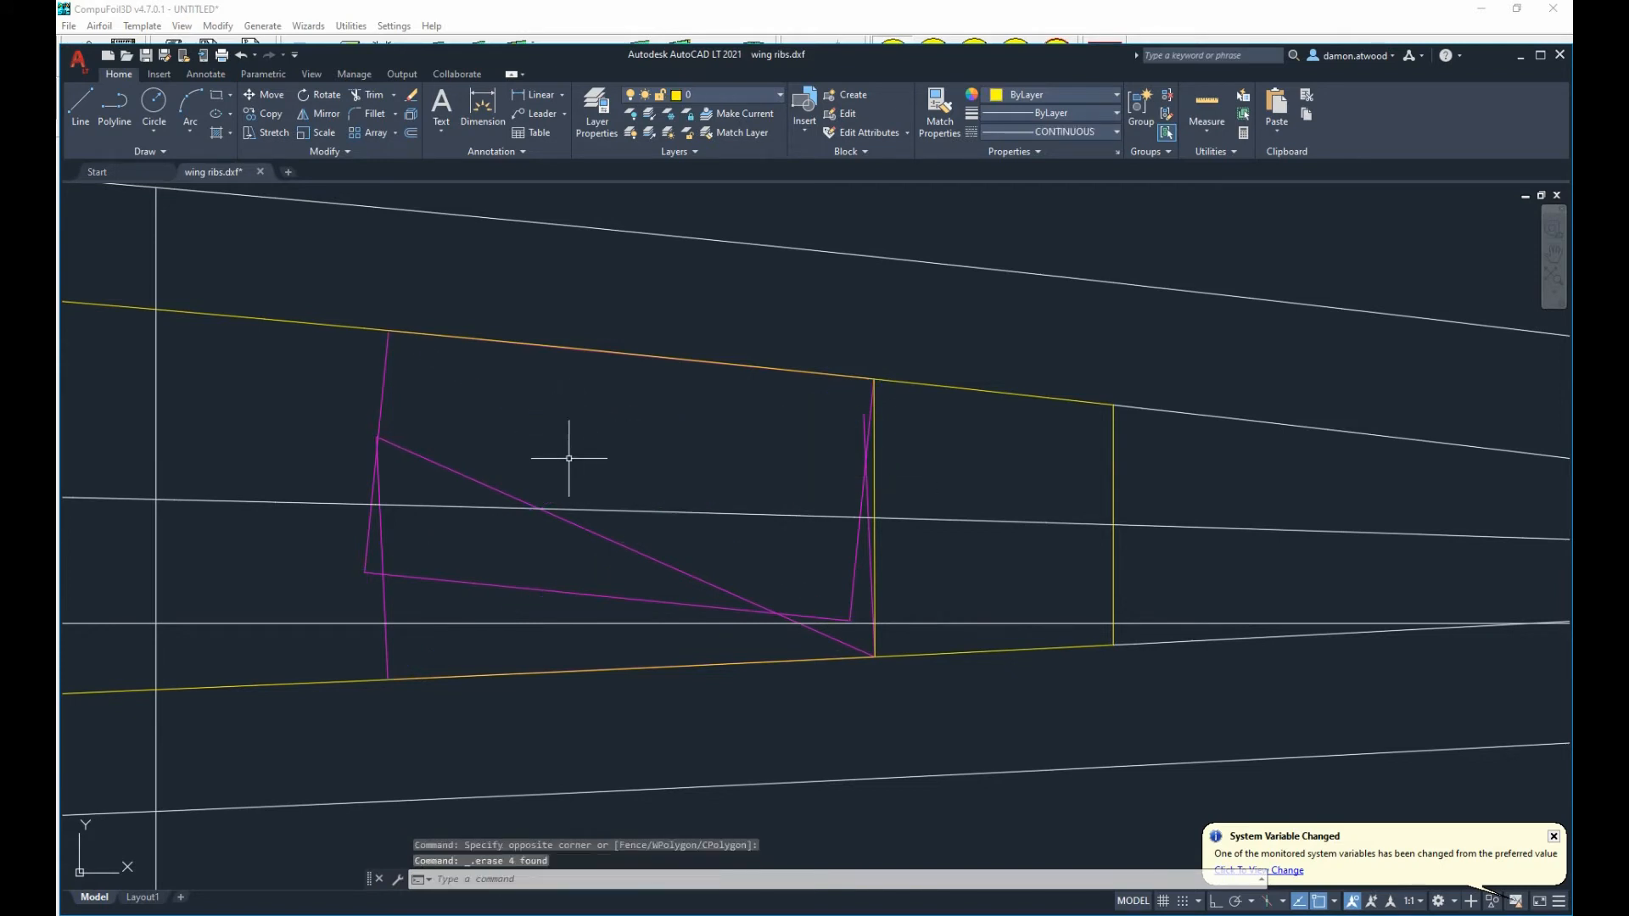
{"action": "left_click", "coordinate": [731, 575]}
{"action": "left_click", "coordinate": [575, 556]}
{"action": "key", "text": "Delete"}
{"action": "left_click", "coordinate": [593, 609]}
{"action": "left_click", "coordinate": [575, 595]}
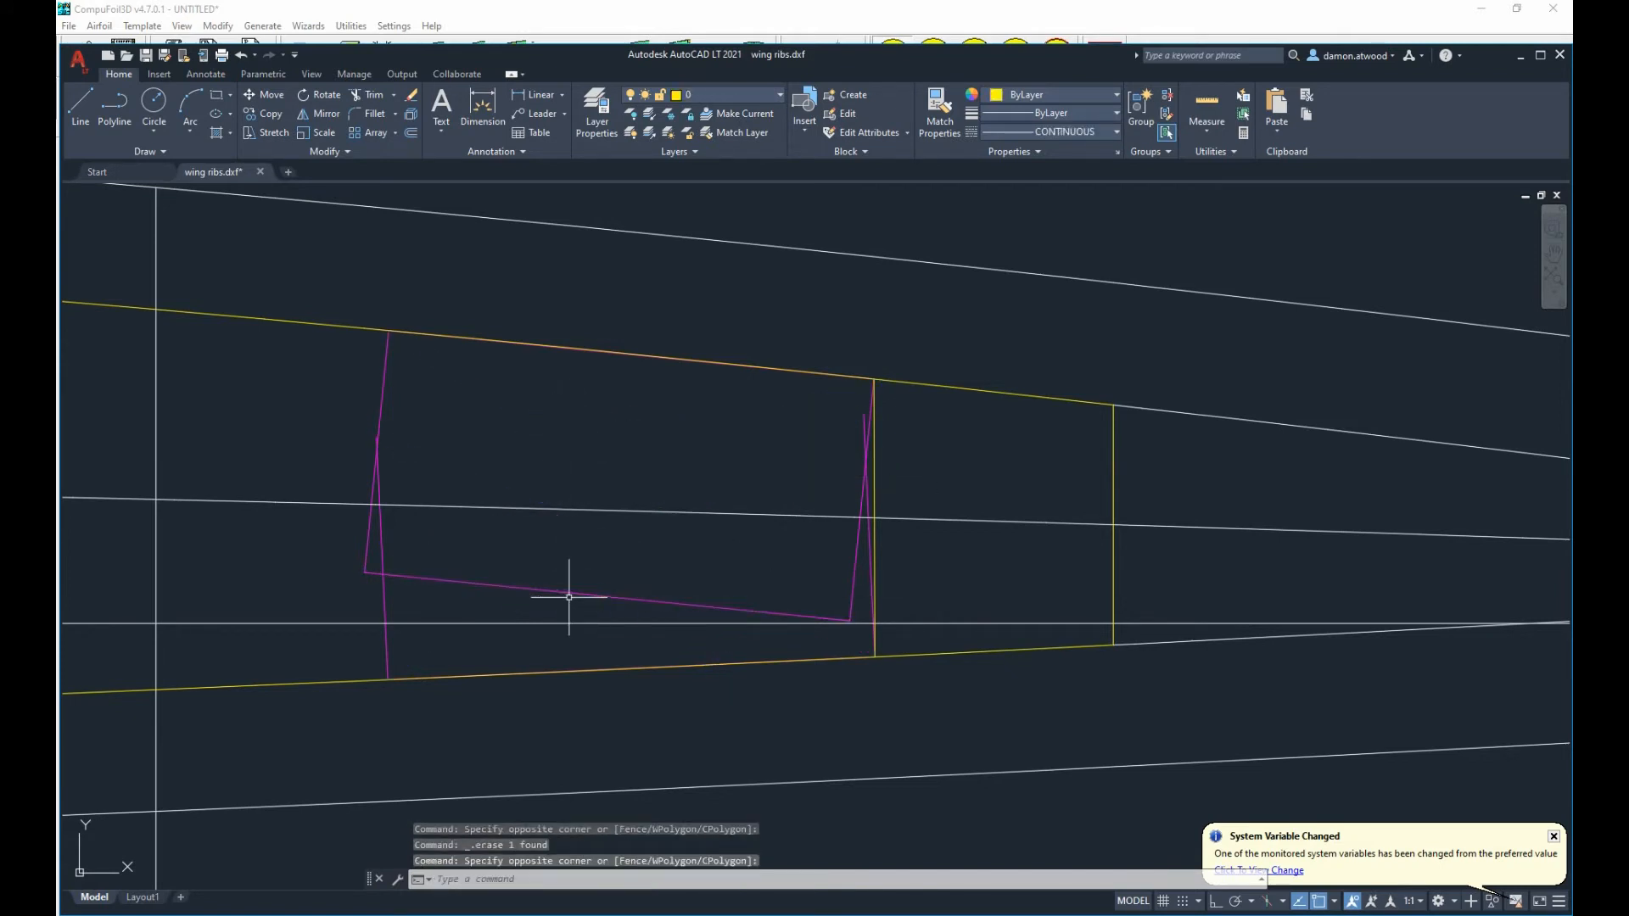
{"action": "left_click", "coordinate": [554, 603]}
{"action": "left_click", "coordinate": [527, 586]}
{"action": "left_click", "coordinate": [459, 588]}
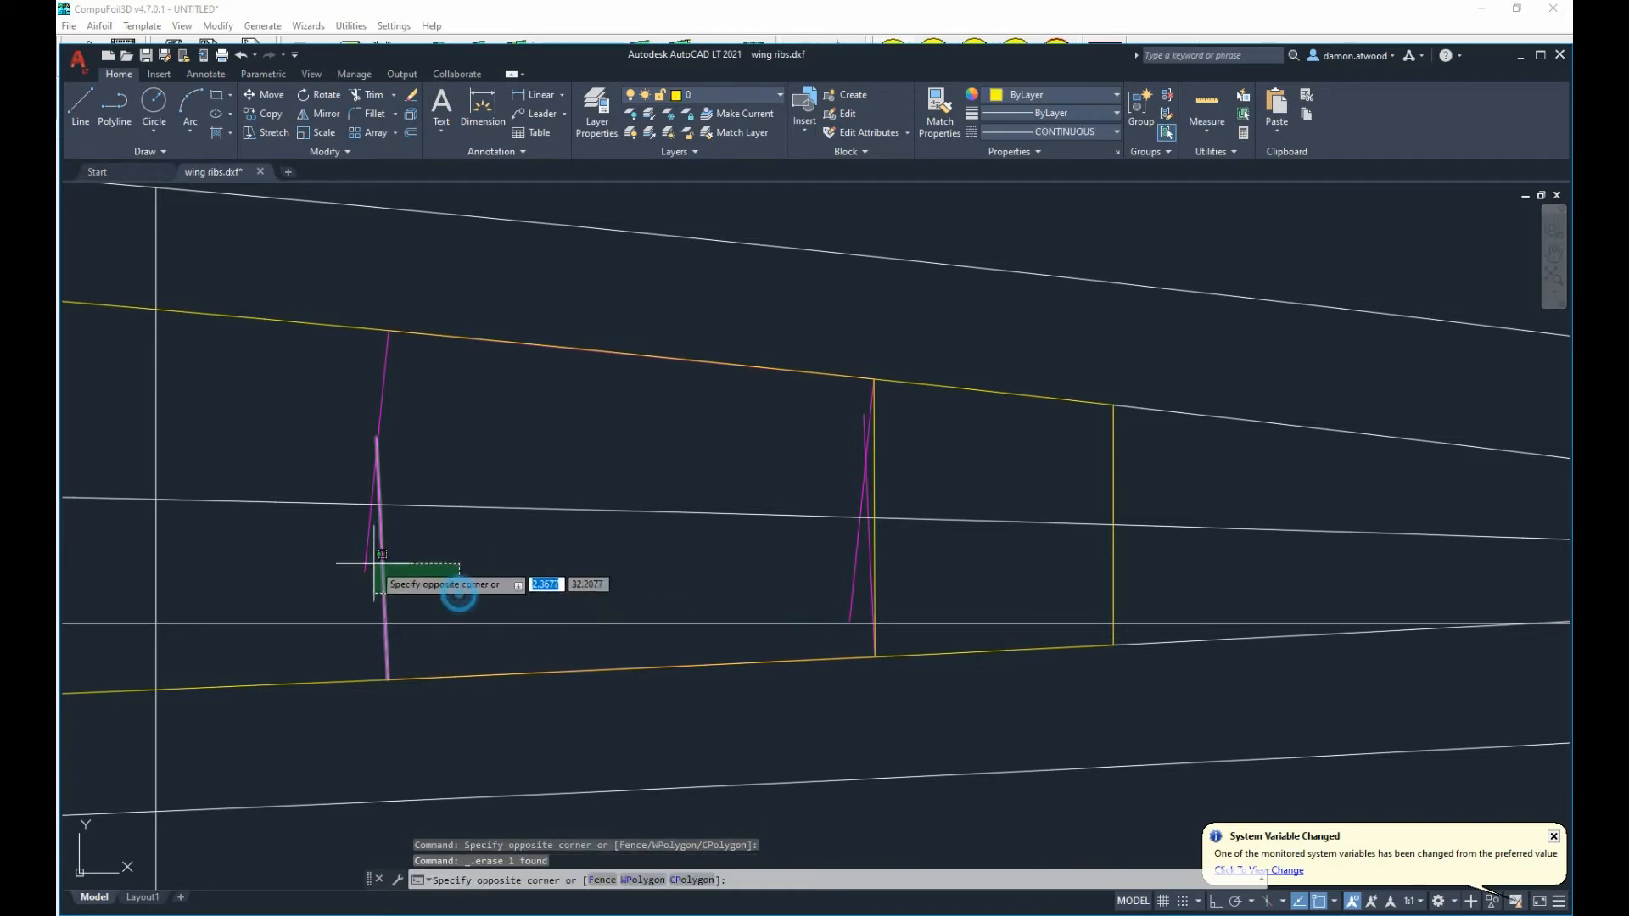
{"action": "left_click", "coordinate": [345, 557]}
{"action": "key", "text": "Delete"}
Erase the two remaining slanted magenta lines beside the new vertical line.
{"action": "scroll", "coordinate": [848, 535], "scroll_direction": "up", "scroll_amount": 3}
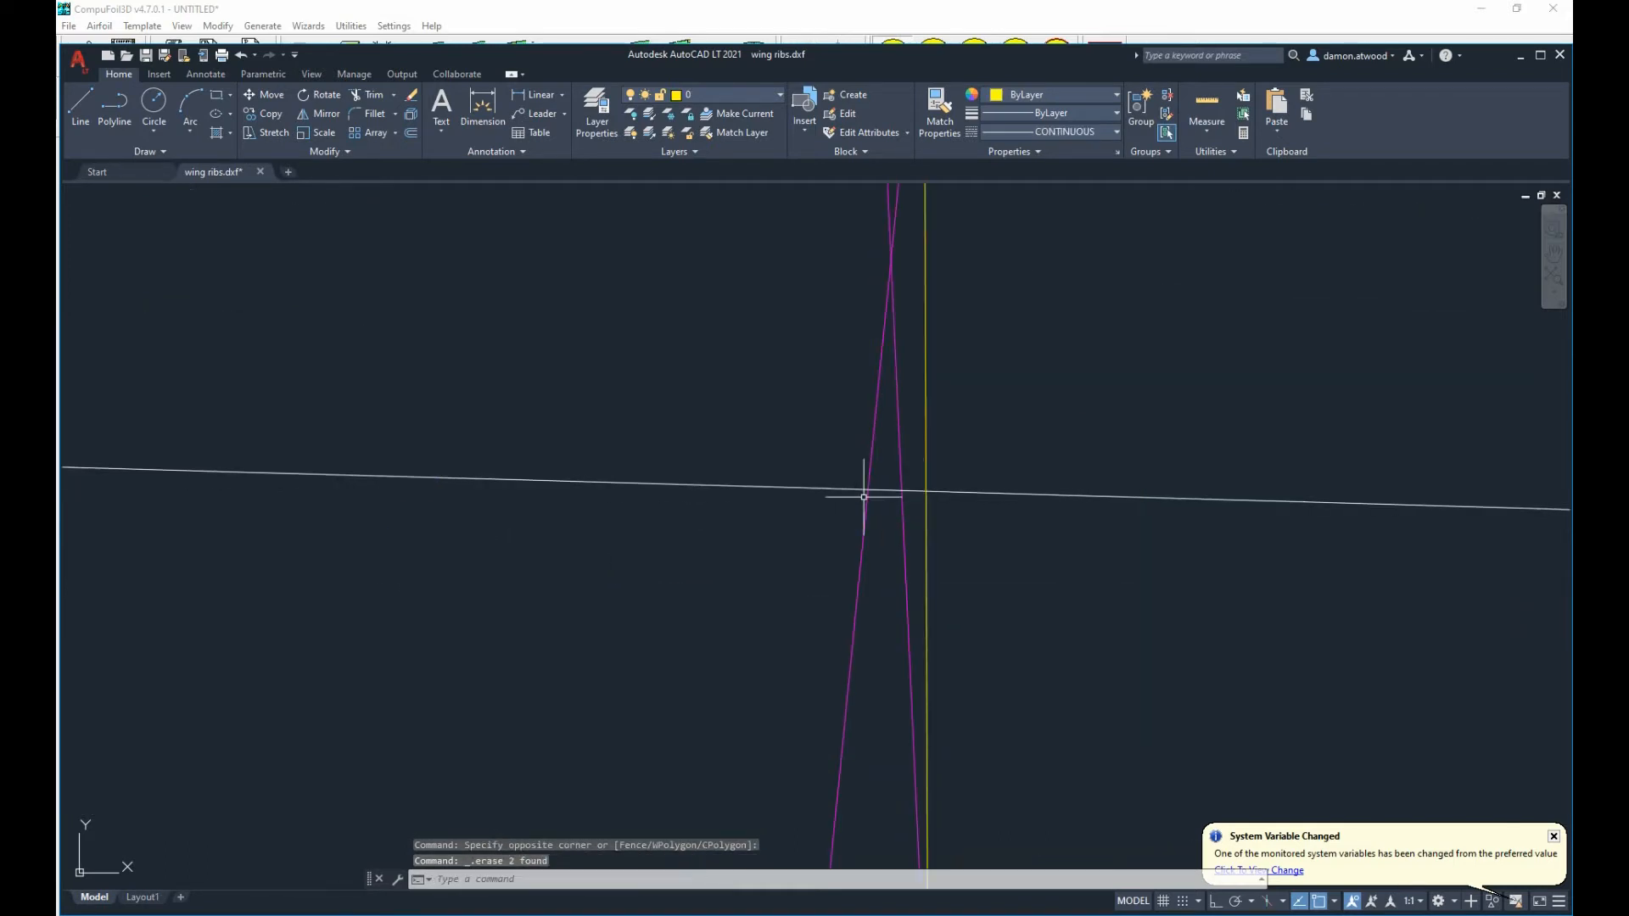
{"action": "left_click", "coordinate": [902, 424]}
{"action": "left_click", "coordinate": [780, 446]}
{"action": "key", "text": "Delete"}
Erase the original vertical line that closes the rear end of the tip rib's yellow inner outline.
{"action": "scroll", "coordinate": [780, 446], "scroll_direction": "down", "scroll_amount": 4}
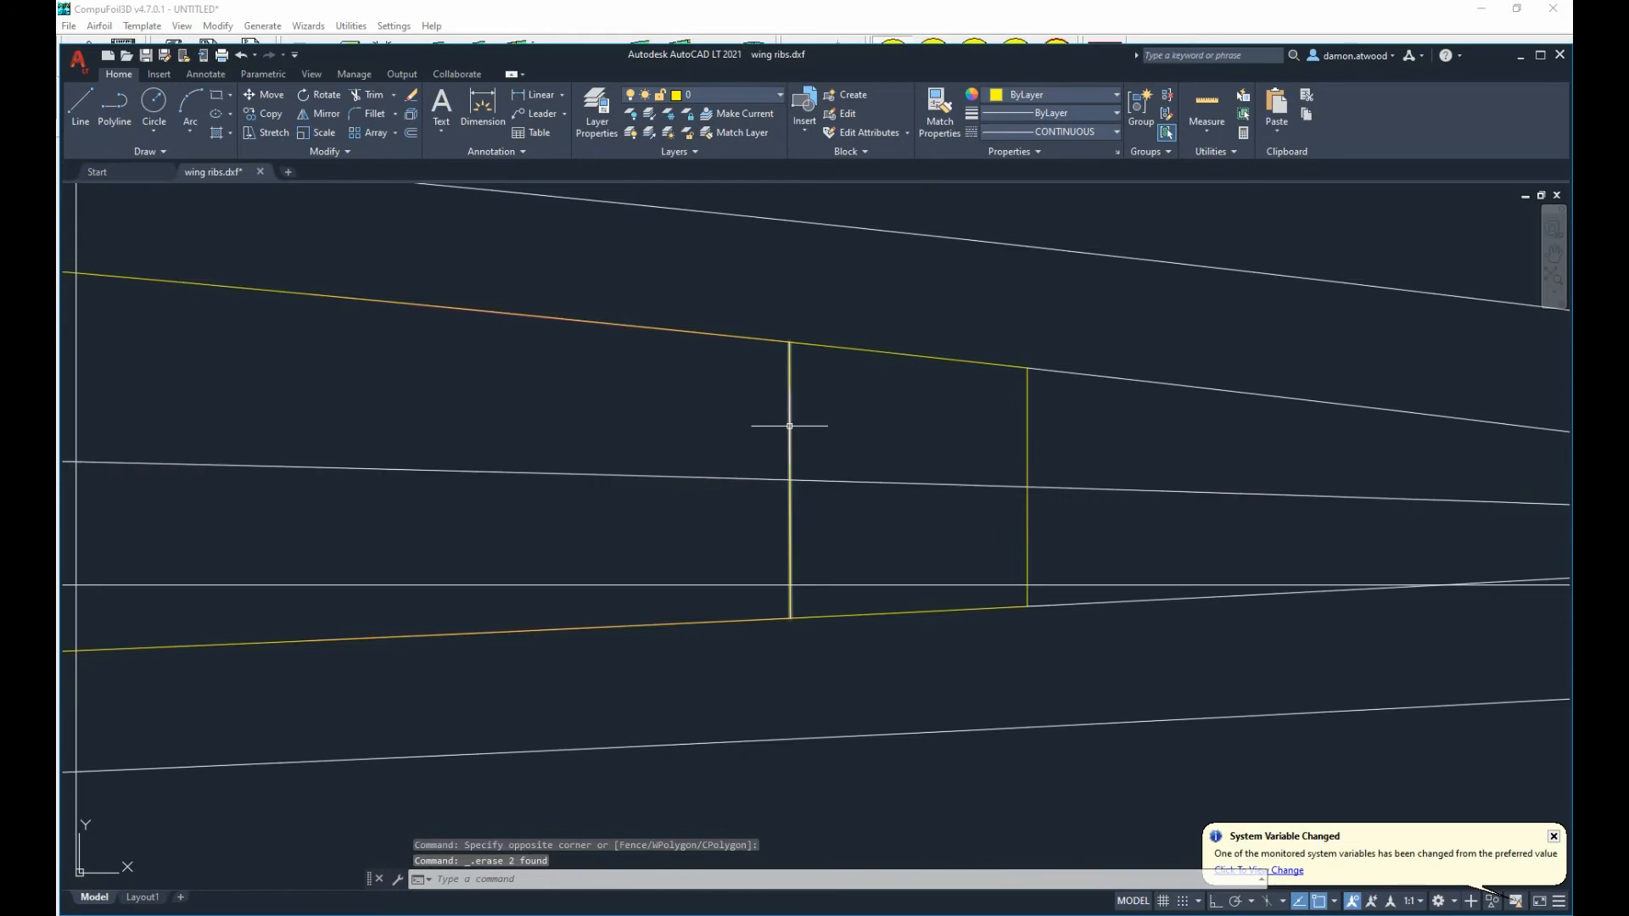
{"action": "scroll", "coordinate": [789, 426], "scroll_direction": "down", "scroll_amount": 4}
{"action": "scroll", "coordinate": [789, 423], "scroll_direction": "up", "scroll_amount": 2}
{"action": "scroll", "coordinate": [789, 423], "scroll_direction": "up", "scroll_amount": 4}
{"action": "left_click", "coordinate": [1237, 450]}
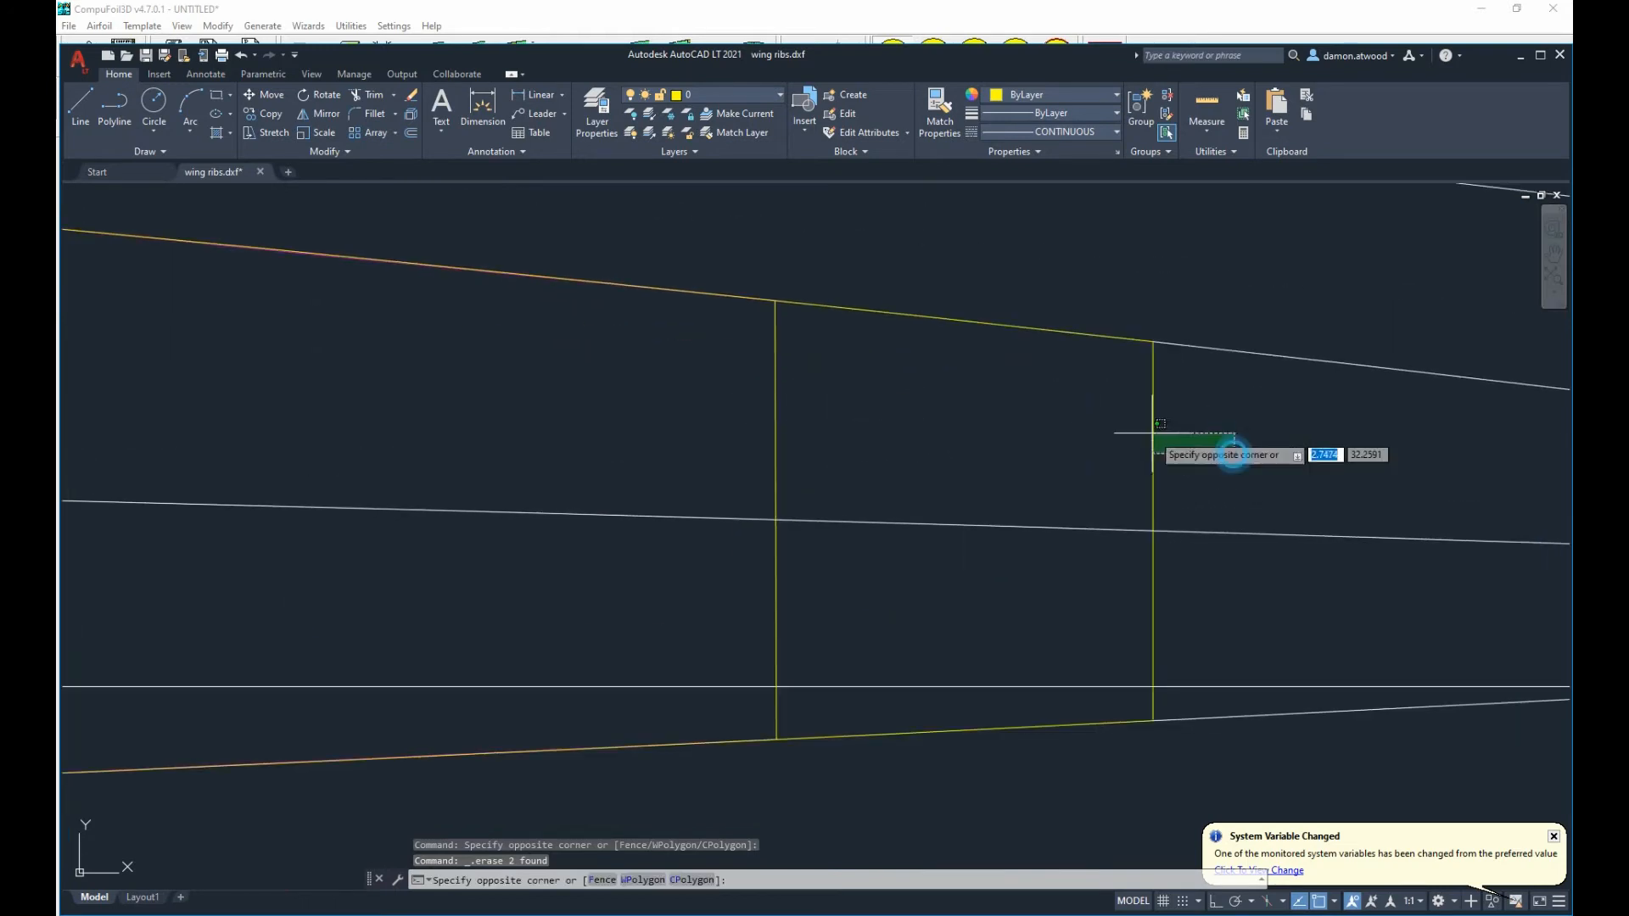
{"action": "left_click", "coordinate": [1098, 433]}
{"action": "key", "text": "Delete"}
Turn on ortho mode and draw a second vertical line between the inner contours just behind the first one.
{"action": "scroll", "coordinate": [880, 436], "scroll_direction": "down", "scroll_amount": 2}
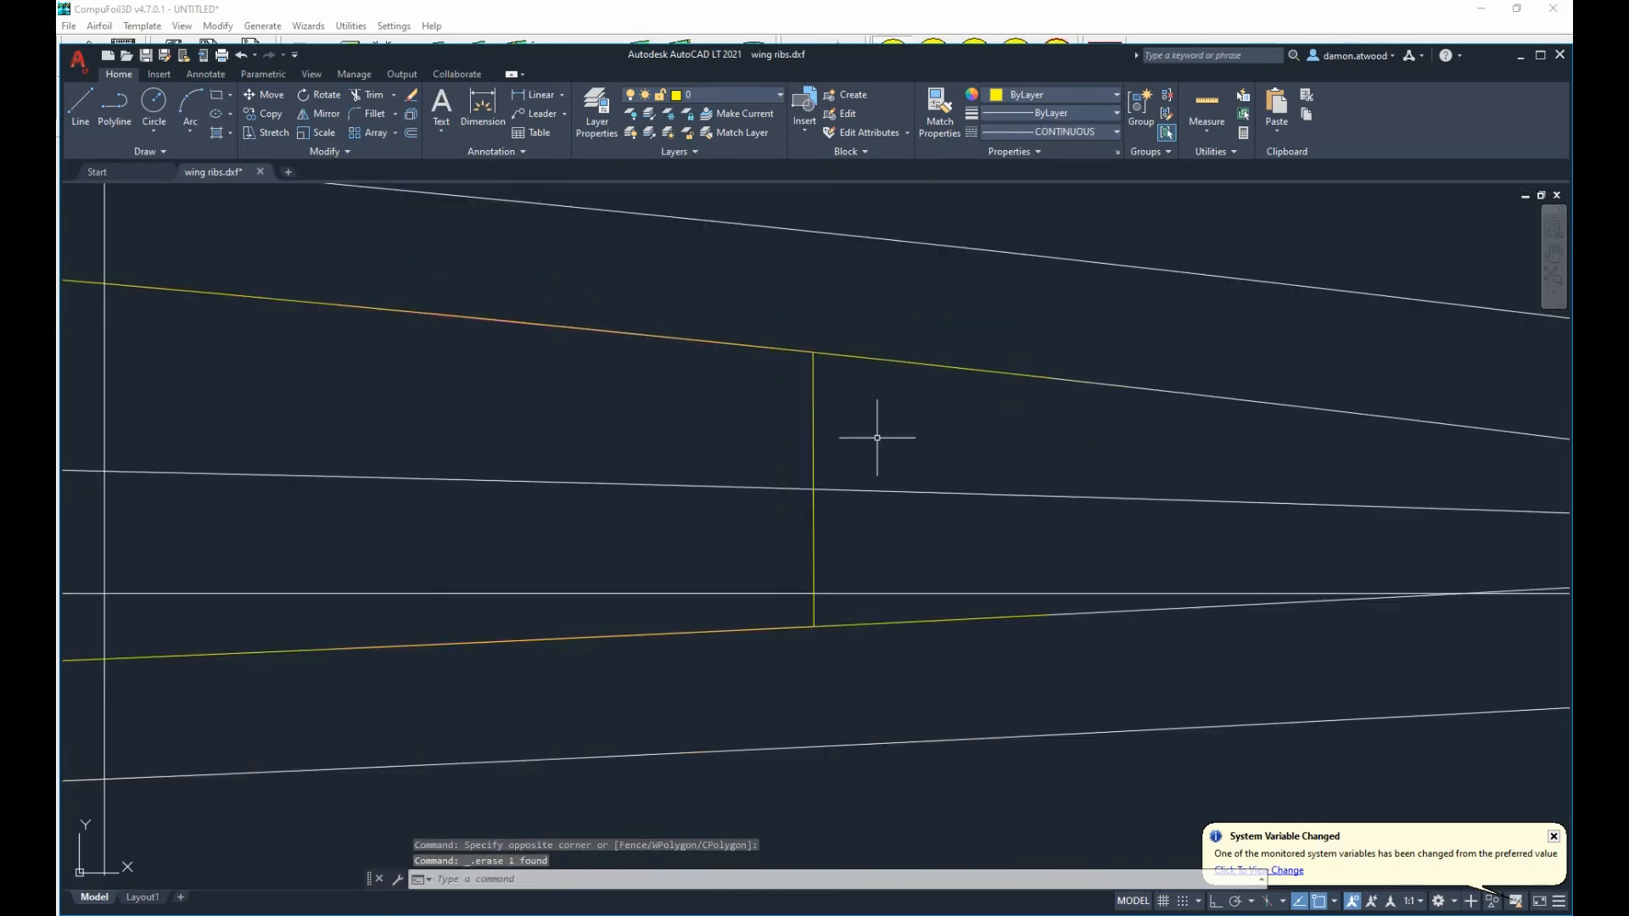
{"action": "left_click", "coordinate": [85, 98]}
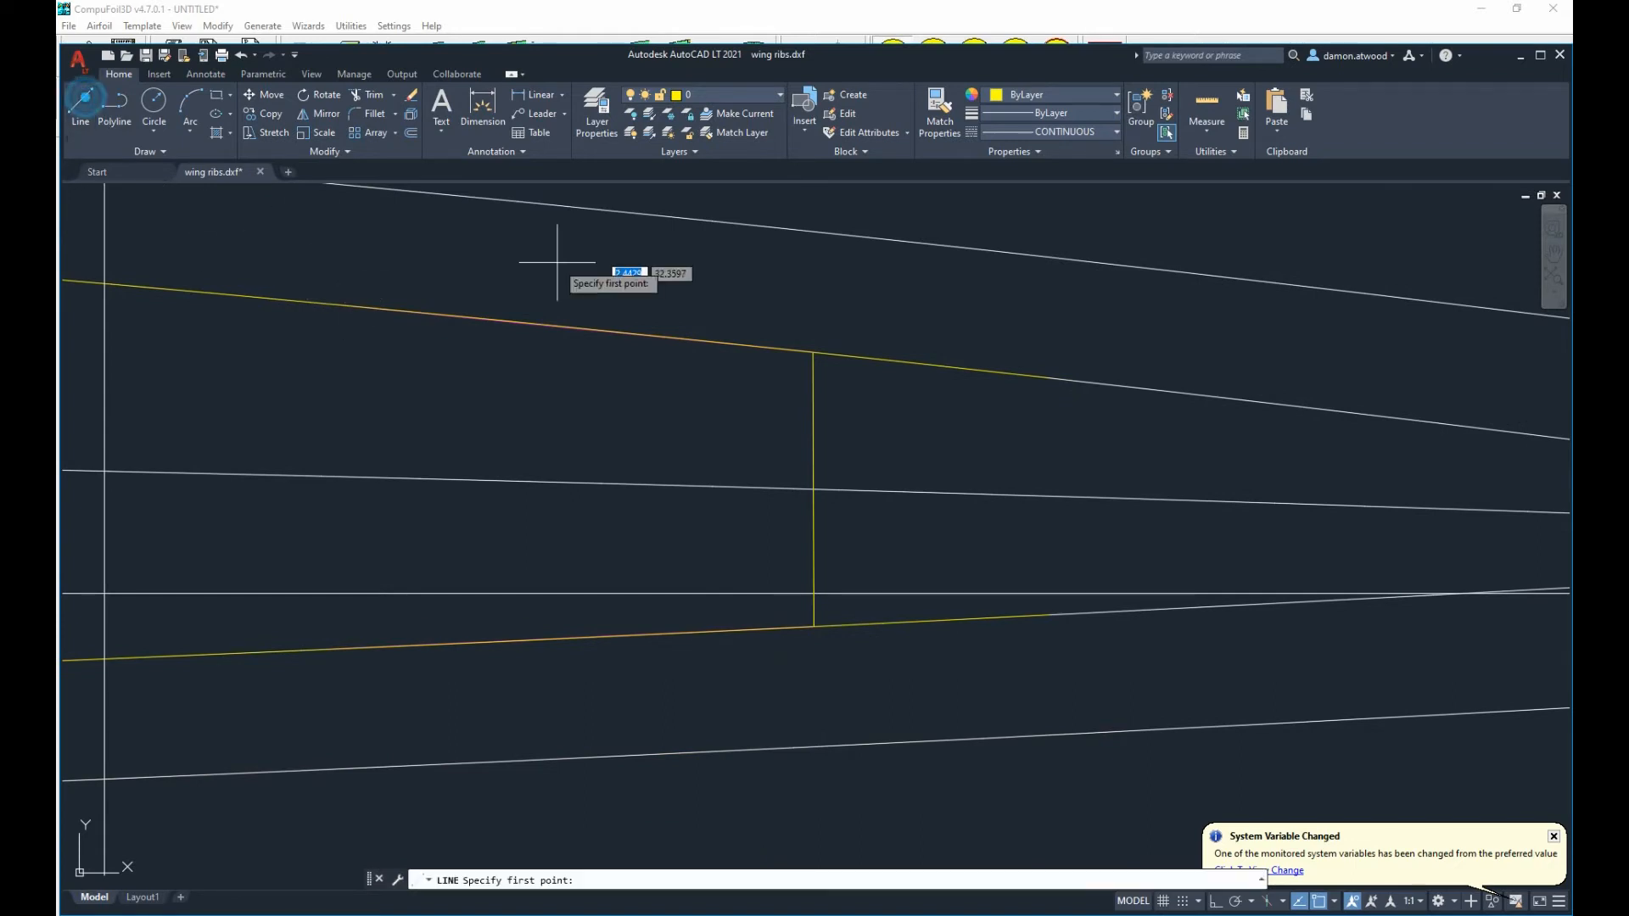
{"action": "left_click", "coordinate": [874, 358]}
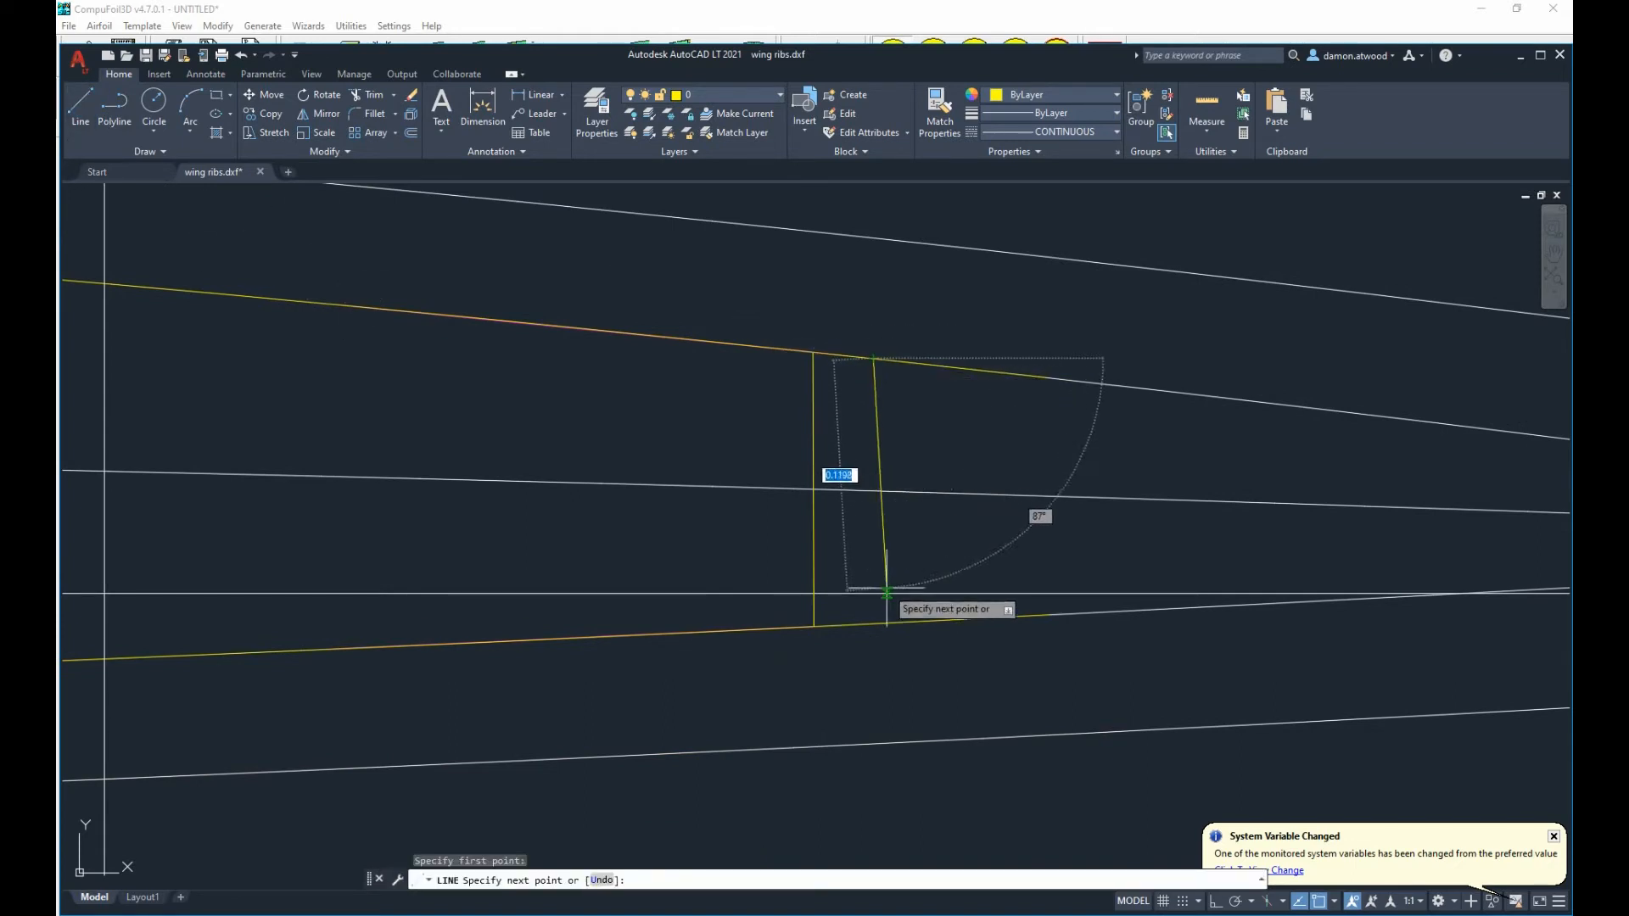
{"action": "key", "text": "F8"}
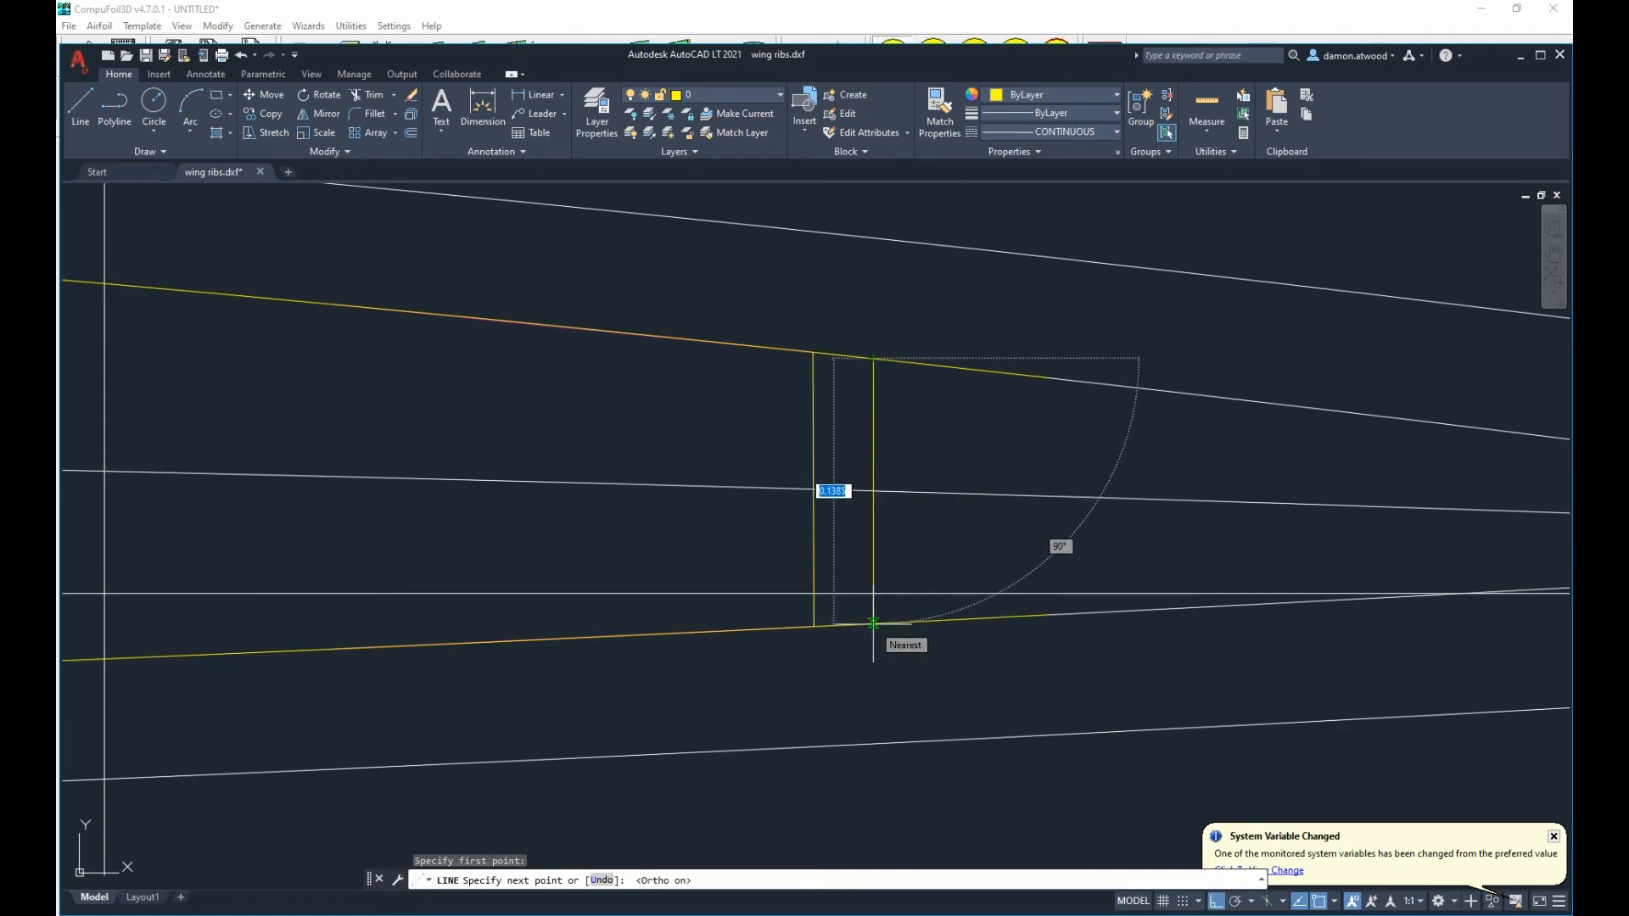
{"action": "left_click", "coordinate": [874, 623]}
{"action": "key", "text": "Escape"}
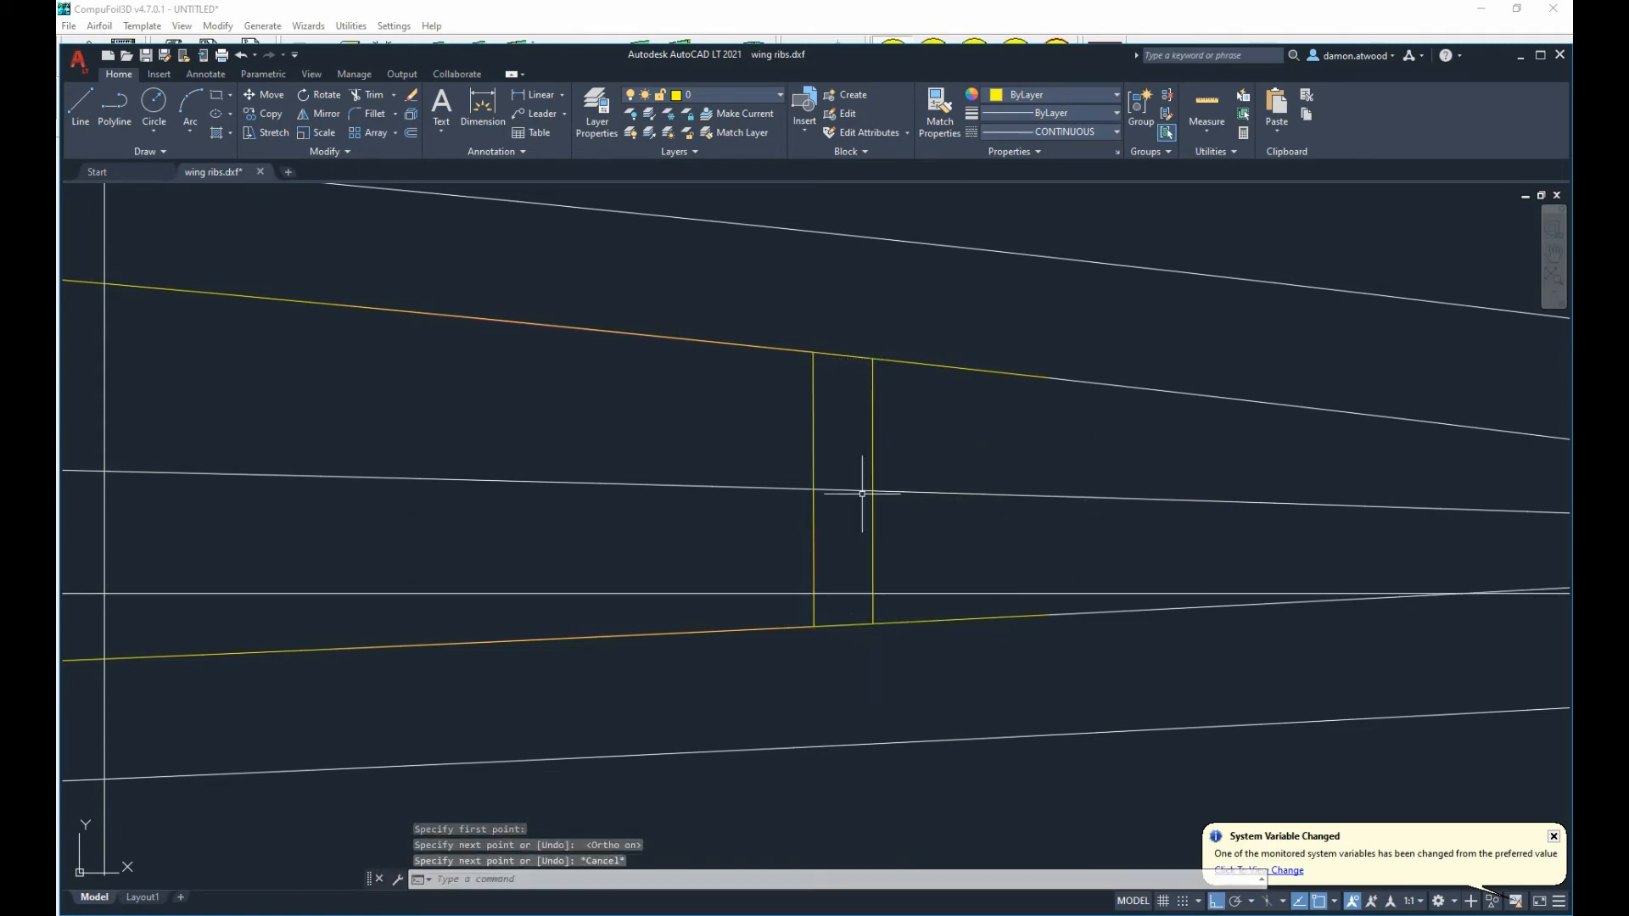
Stretch both ends of the front vertical line so it spans from the upper to the lower outer airfoil contour.
{"action": "scroll", "coordinate": [838, 462], "scroll_direction": "down", "scroll_amount": 3}
{"action": "scroll", "coordinate": [827, 458], "scroll_direction": "up", "scroll_amount": 2}
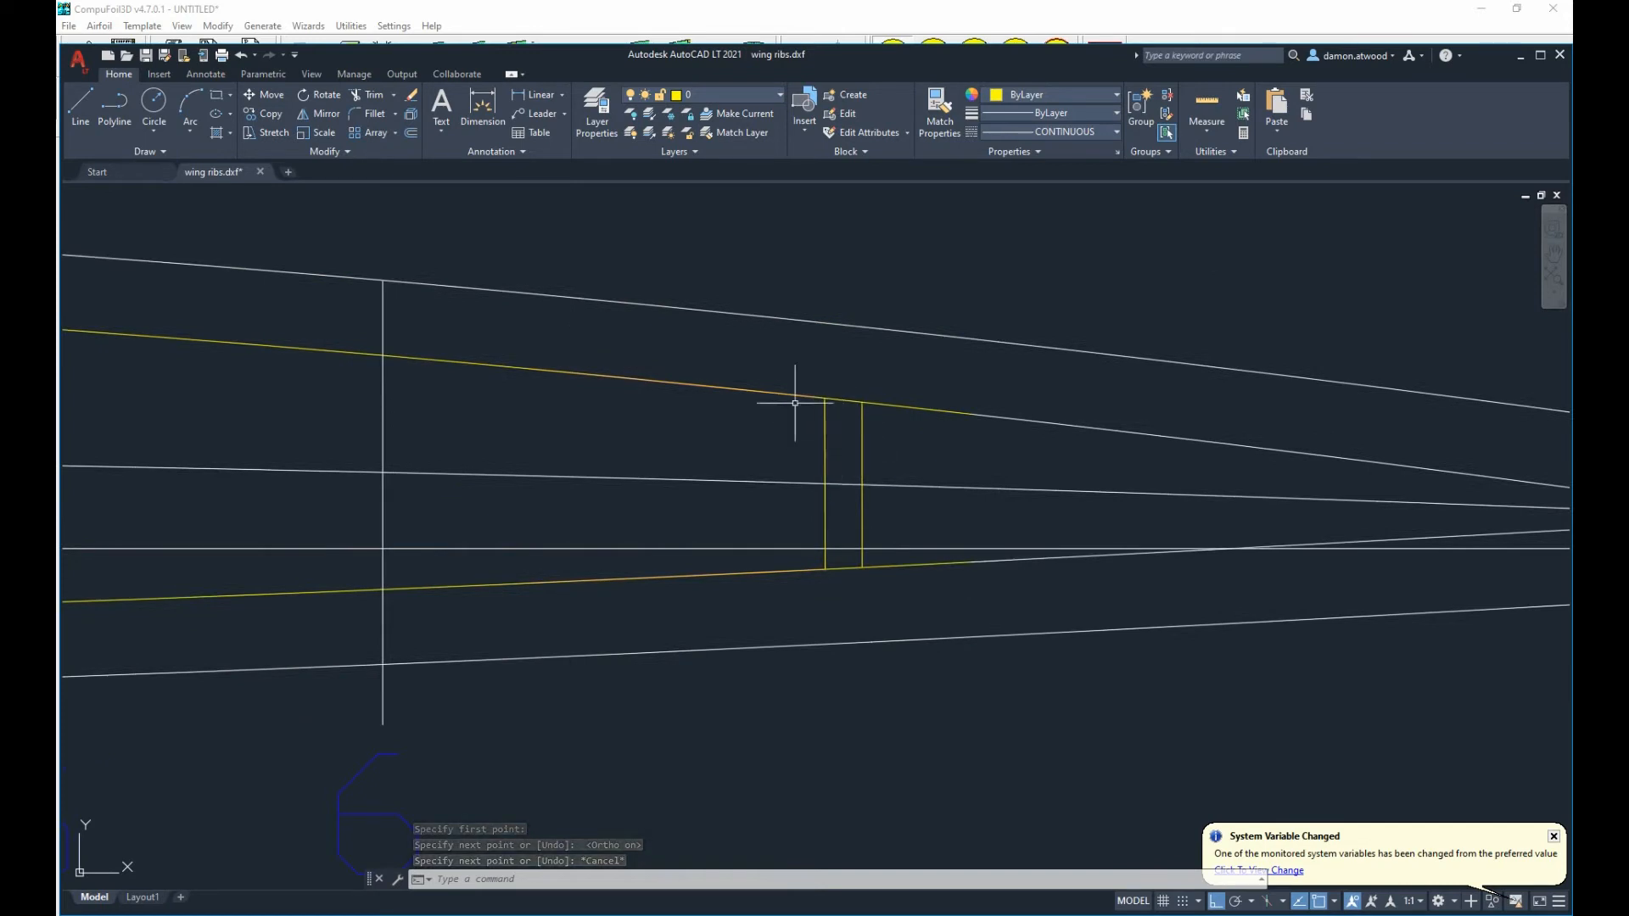
{"action": "left_click", "coordinate": [829, 410]}
{"action": "left_click", "coordinate": [825, 399]}
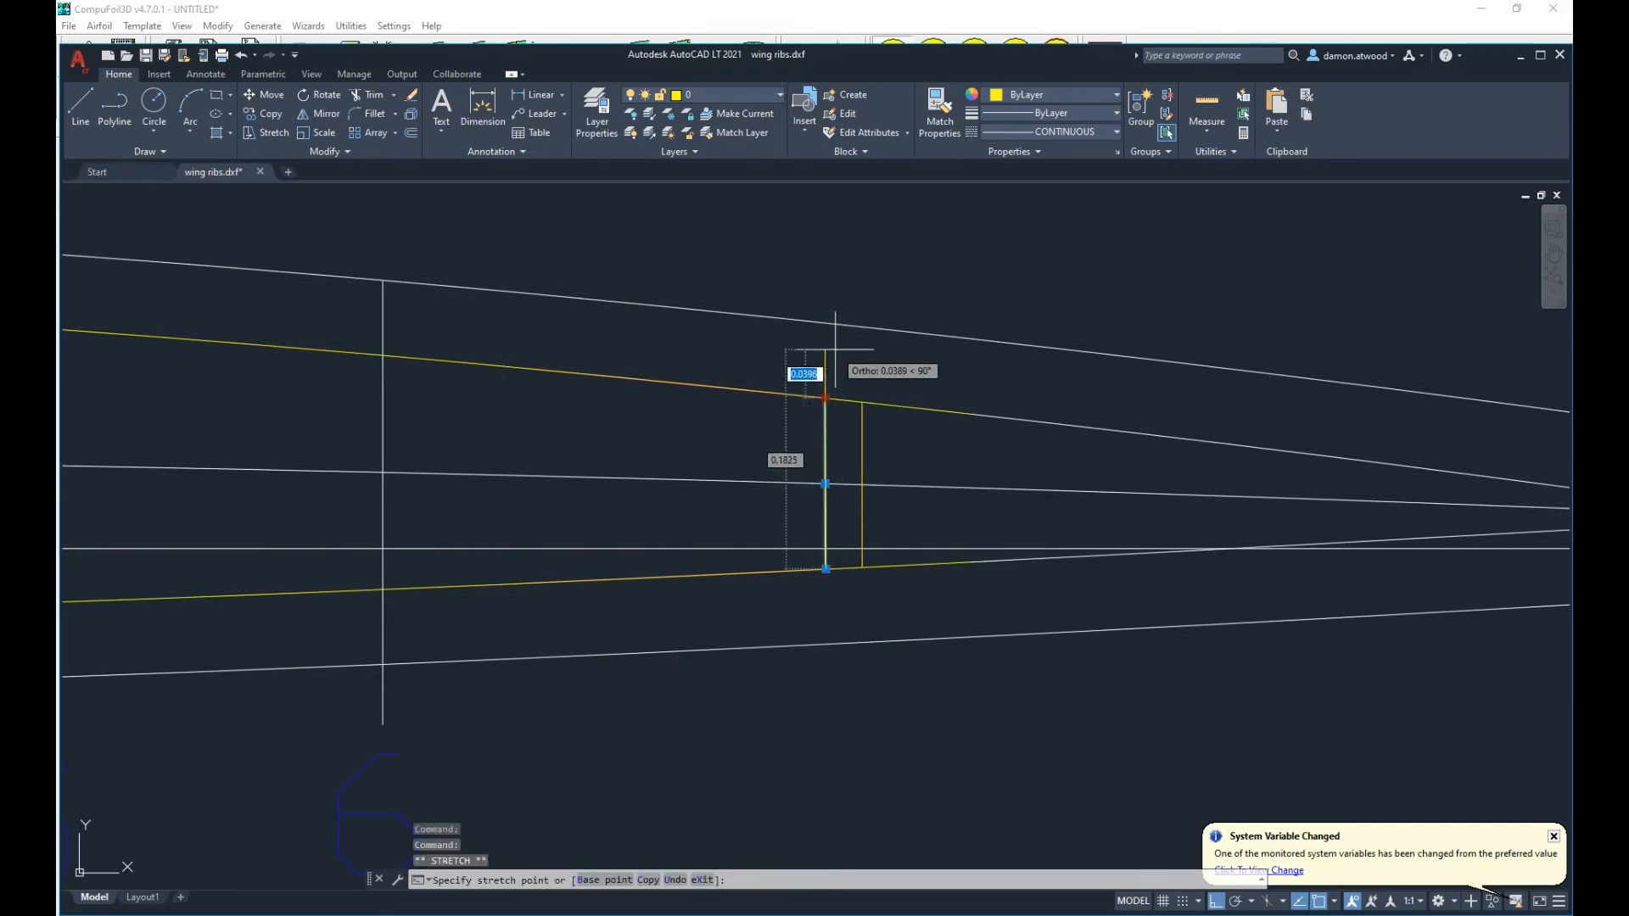
{"action": "left_click", "coordinate": [825, 321]}
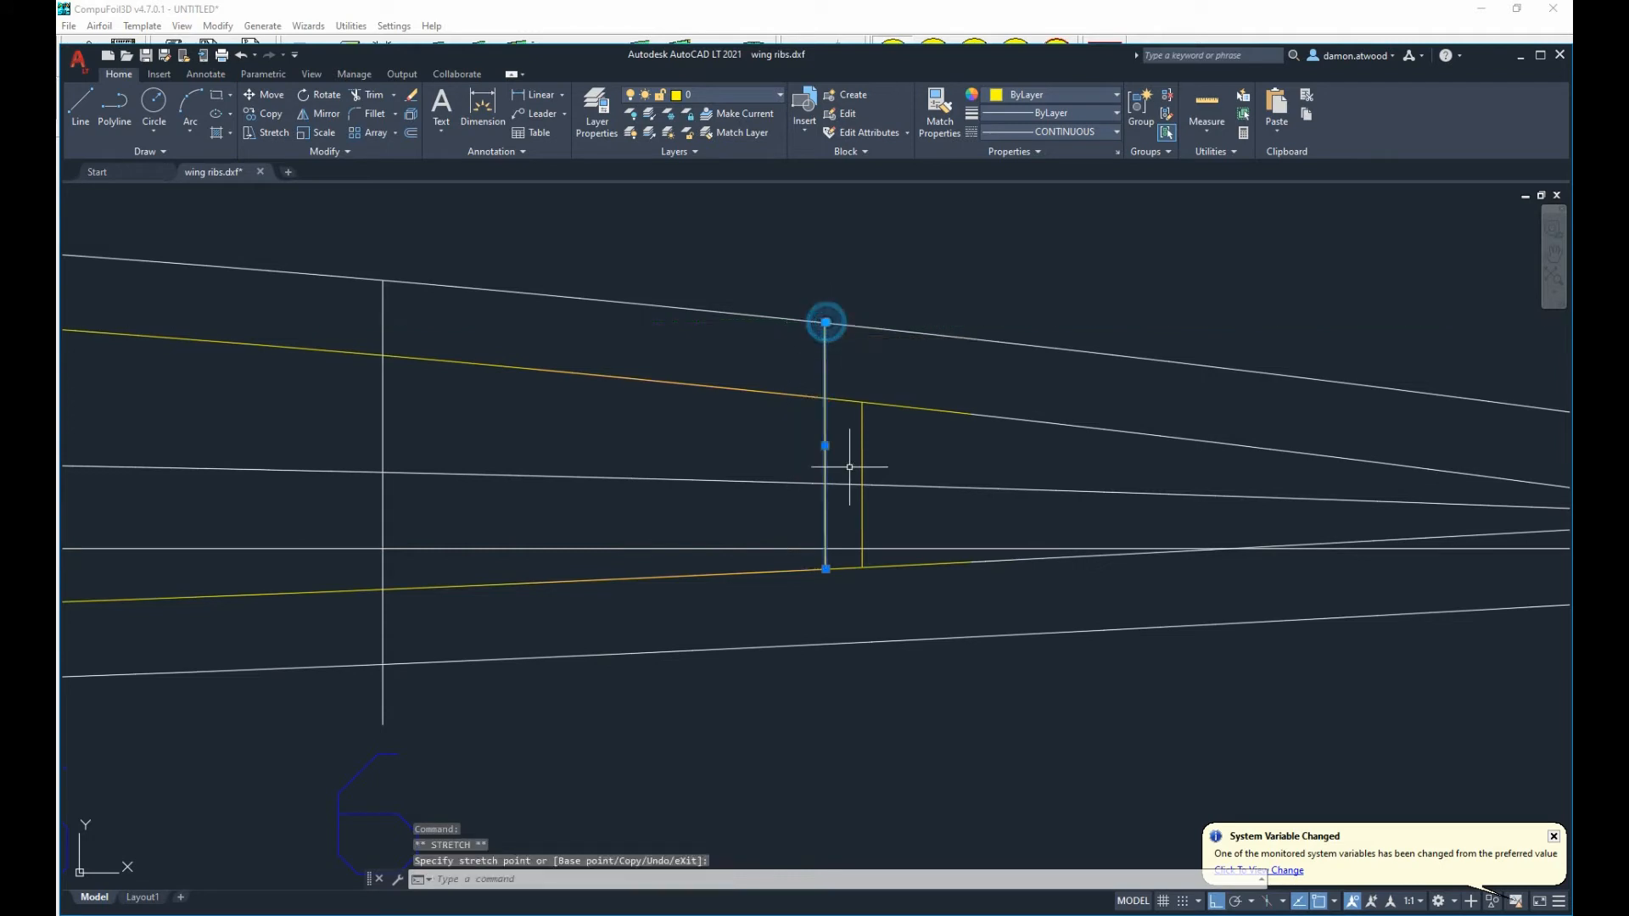
{"action": "left_click", "coordinate": [826, 569]}
{"action": "left_click", "coordinate": [824, 644]}
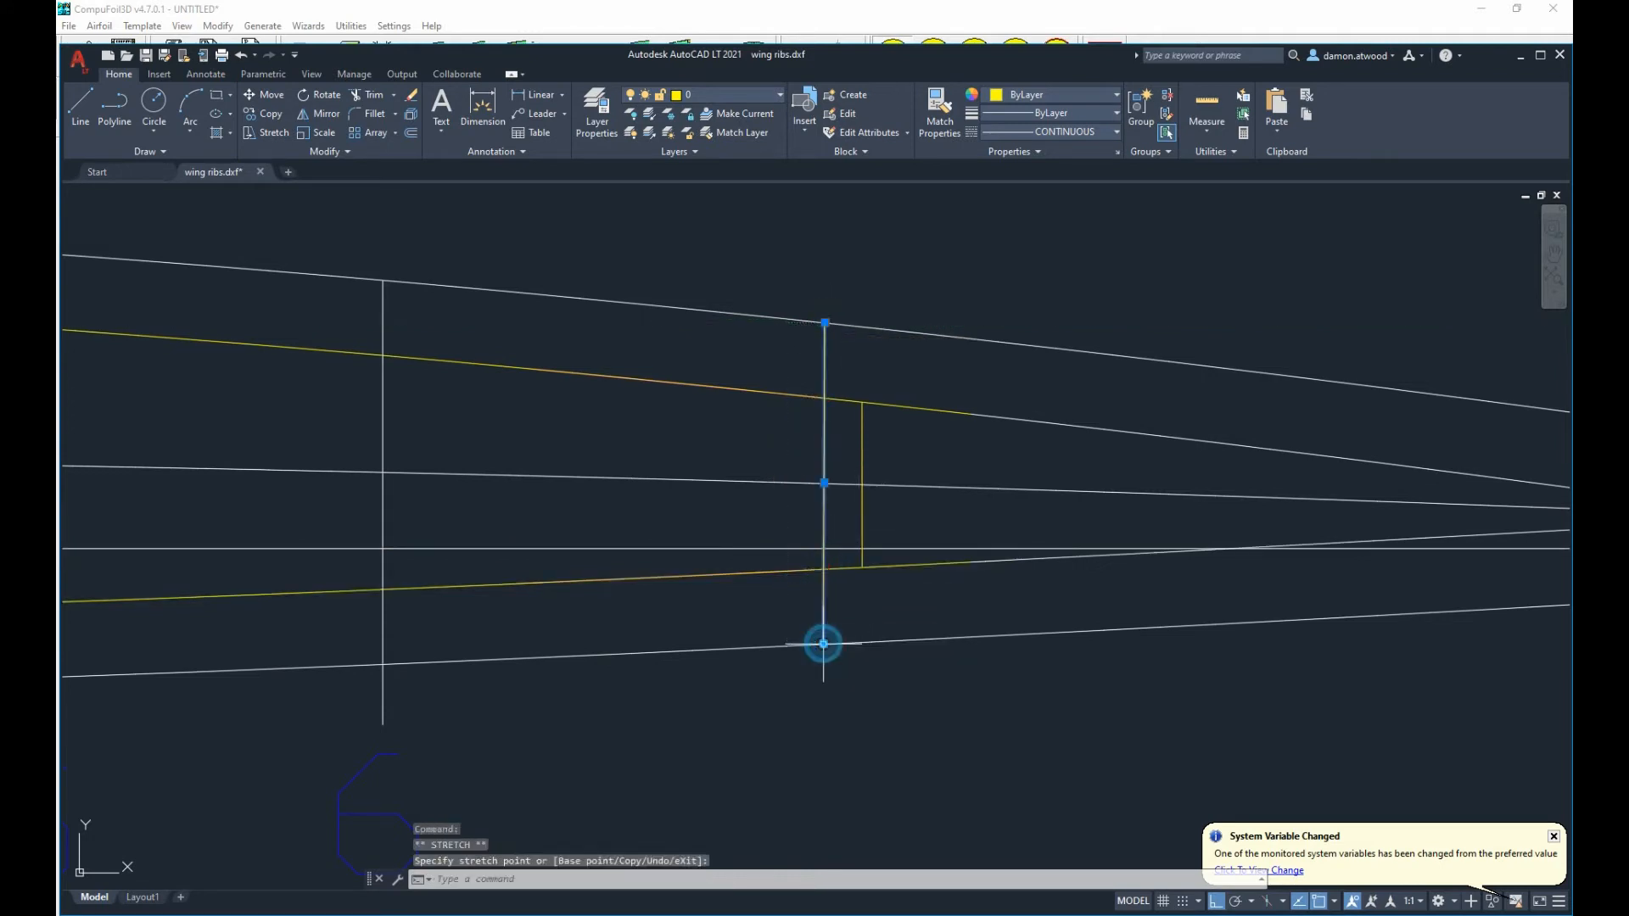
{"action": "key", "text": "ctrl+z"}
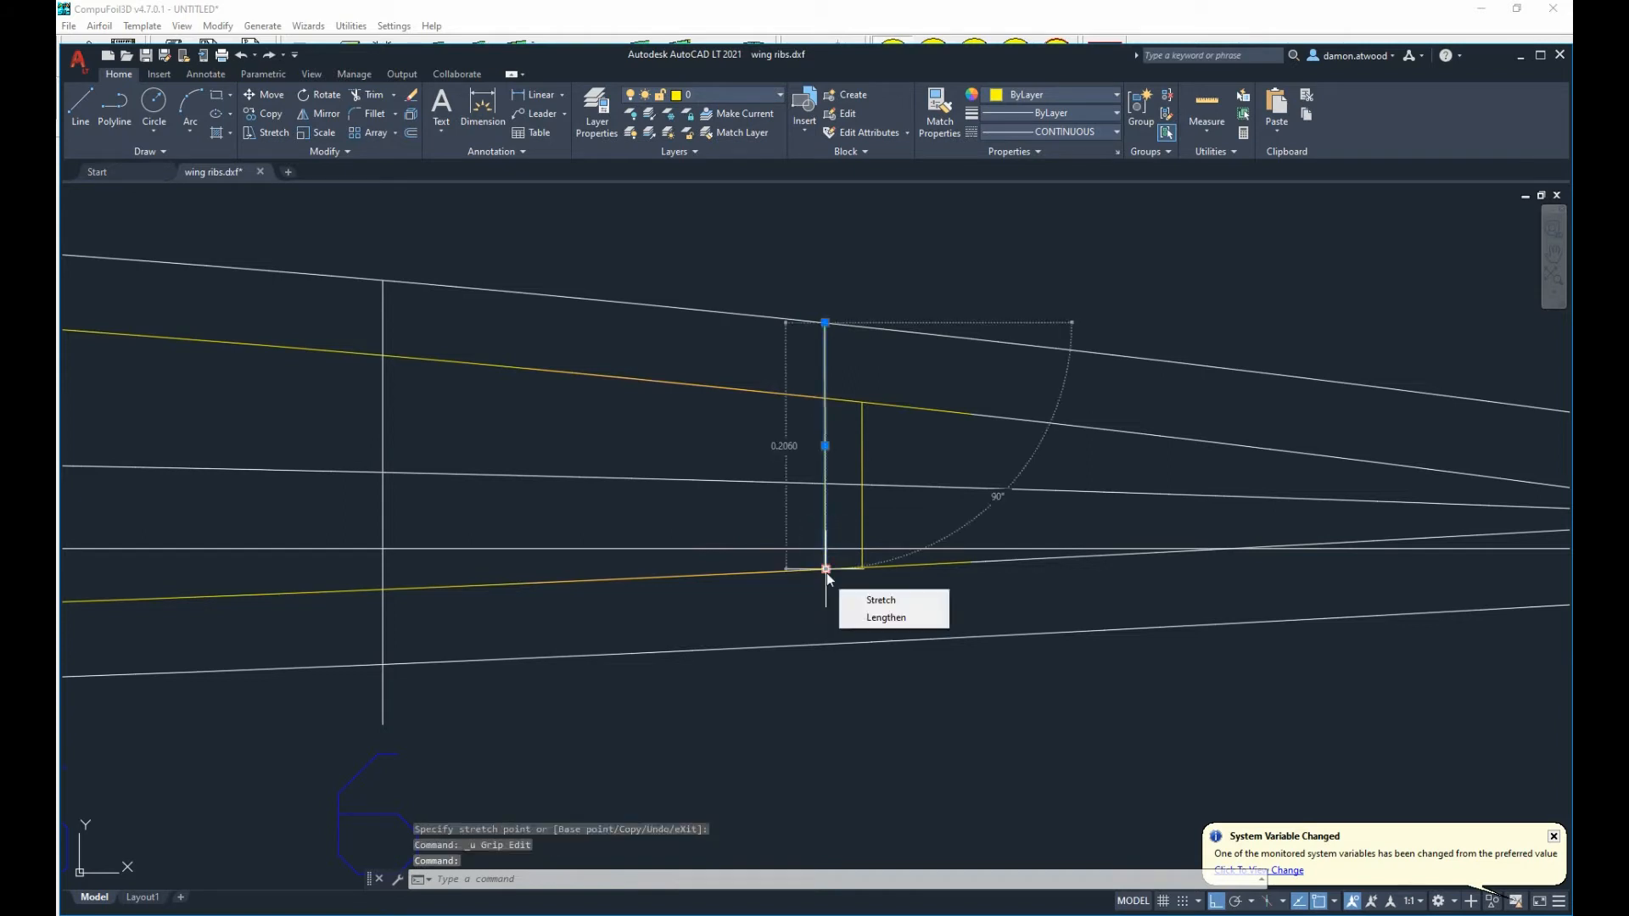
{"action": "left_click", "coordinate": [826, 568]}
{"action": "left_click", "coordinate": [829, 644]}
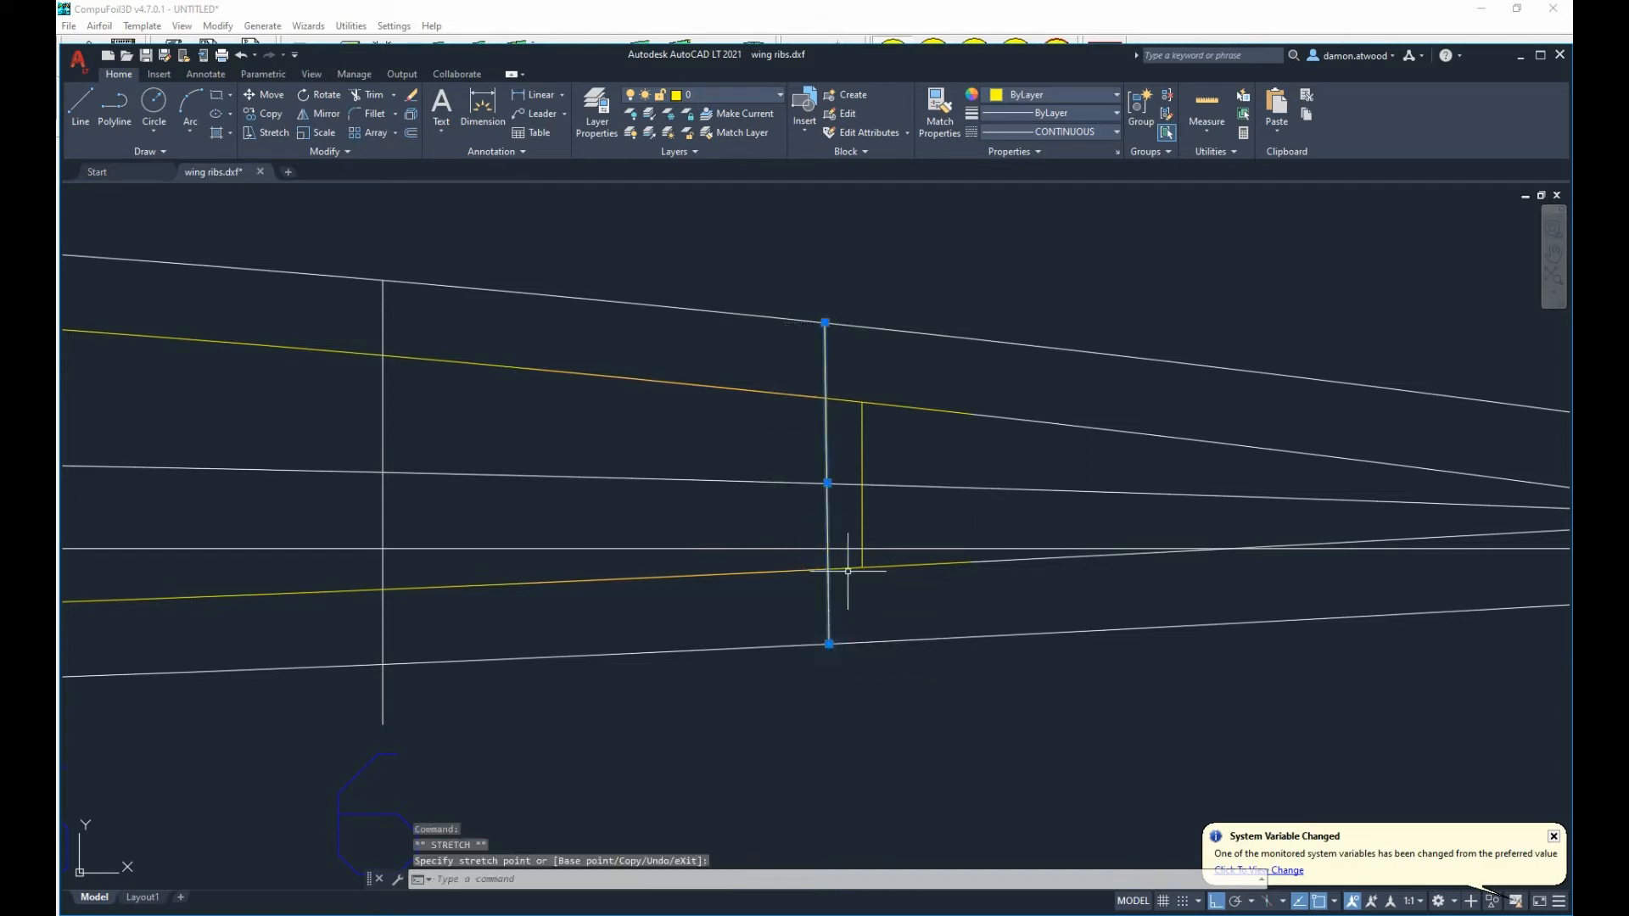
Erase only the shorter vertical line behind the stretched one, keeping the stretched line.
{"action": "left_click", "coordinate": [865, 439]}
{"action": "left_click", "coordinate": [863, 436]}
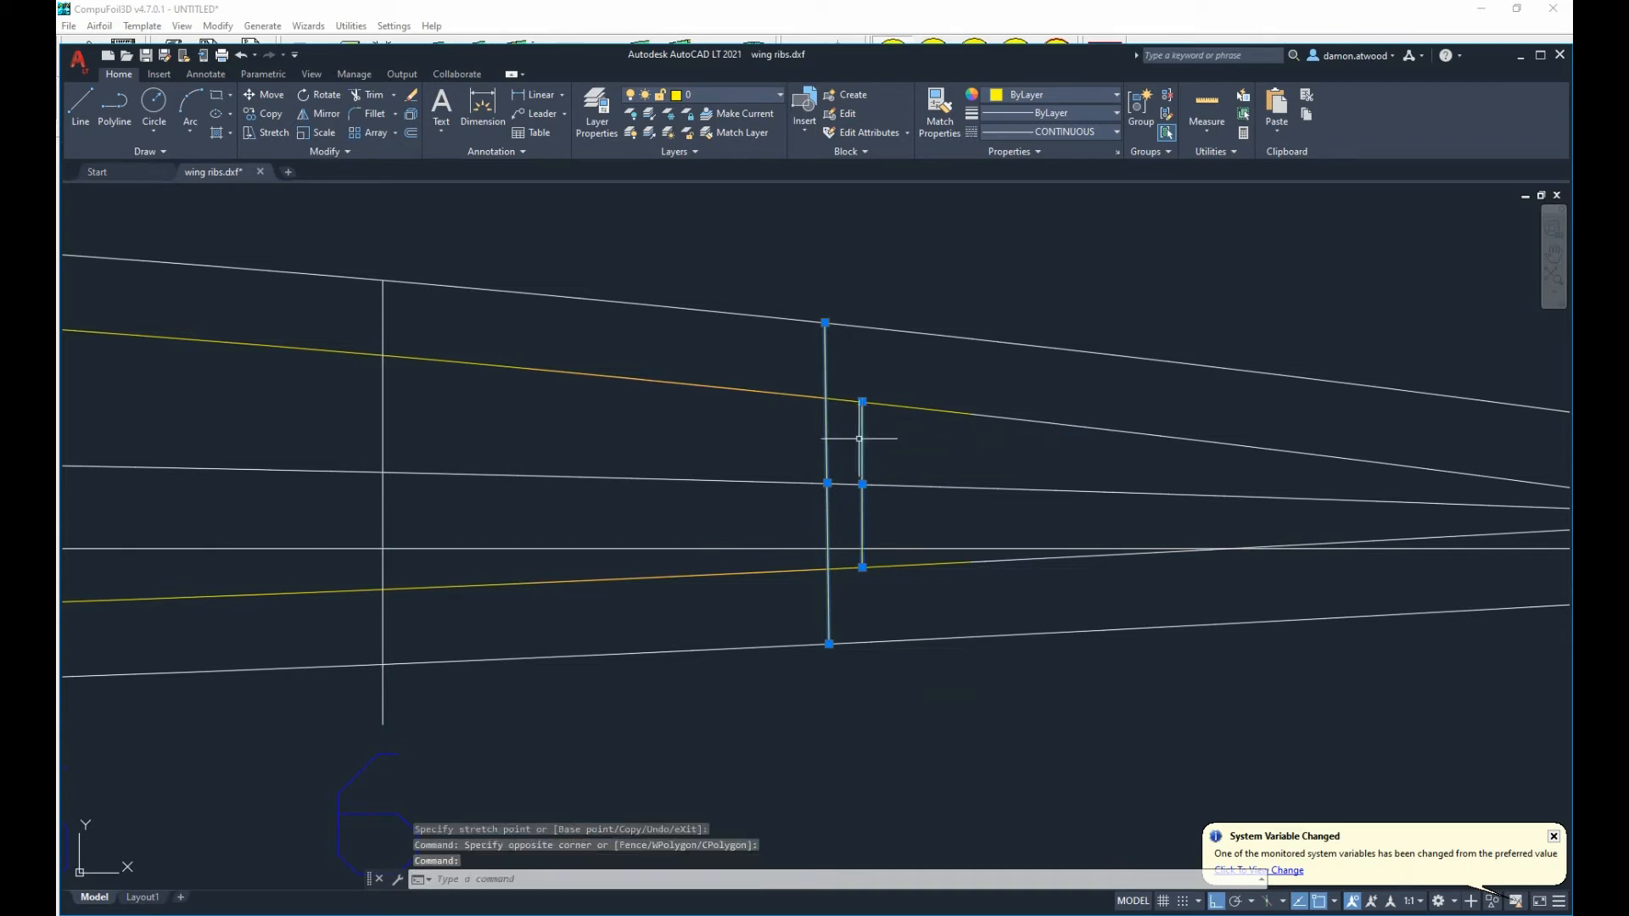
{"action": "key", "text": "Delete"}
{"action": "key", "text": "ctrl+z"}
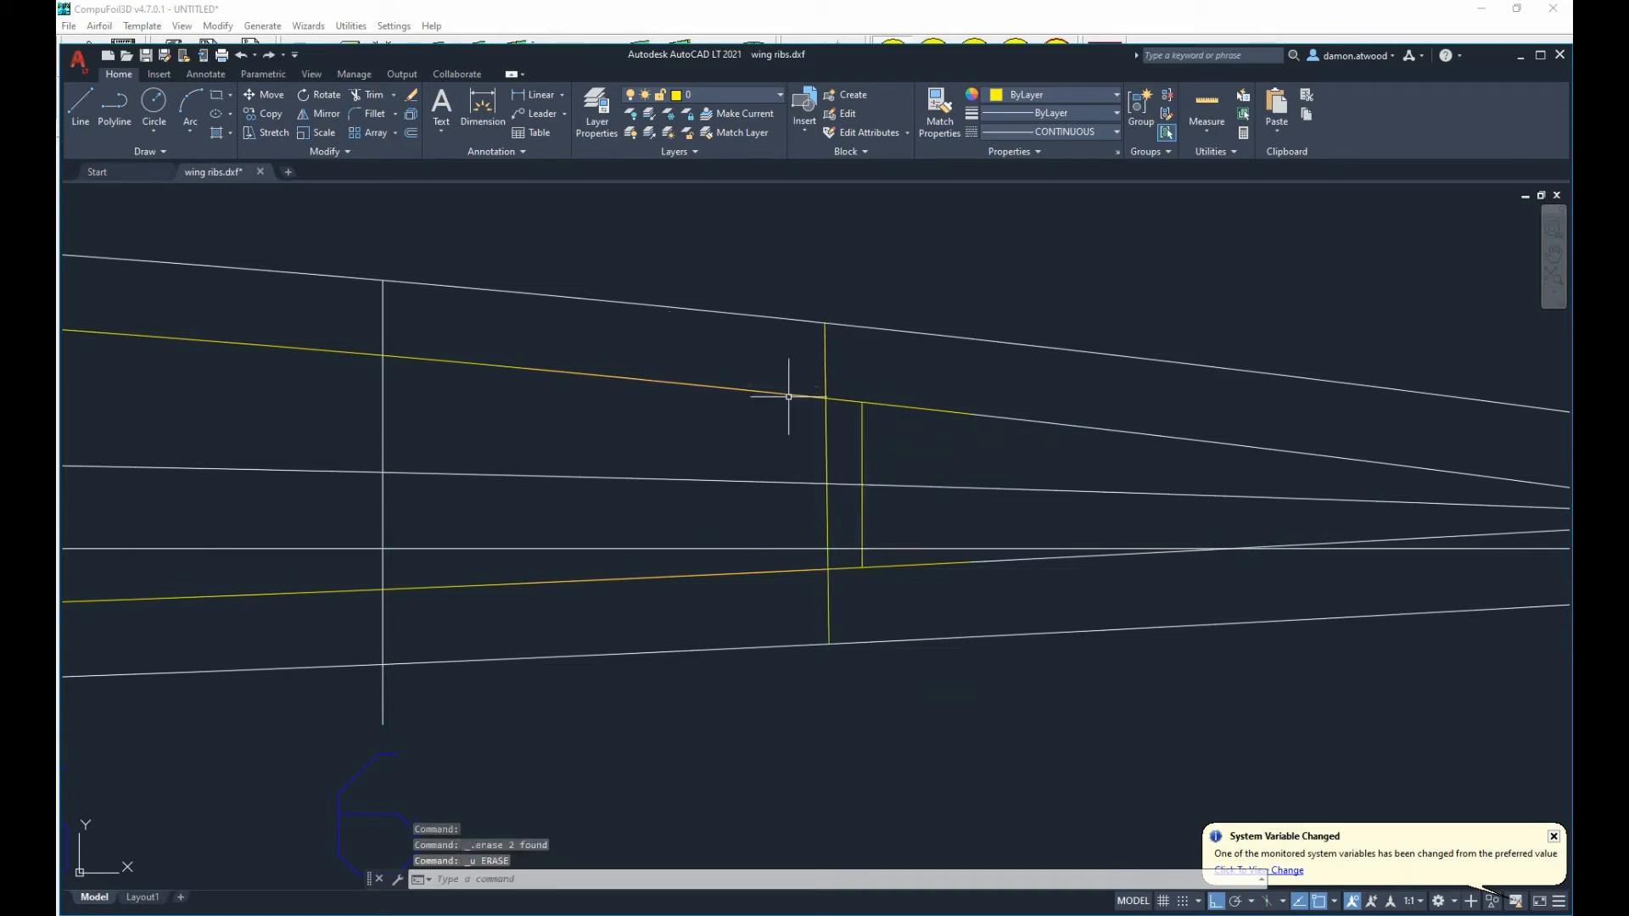
{"action": "left_click", "coordinate": [863, 443]}
{"action": "key", "text": "Delete"}
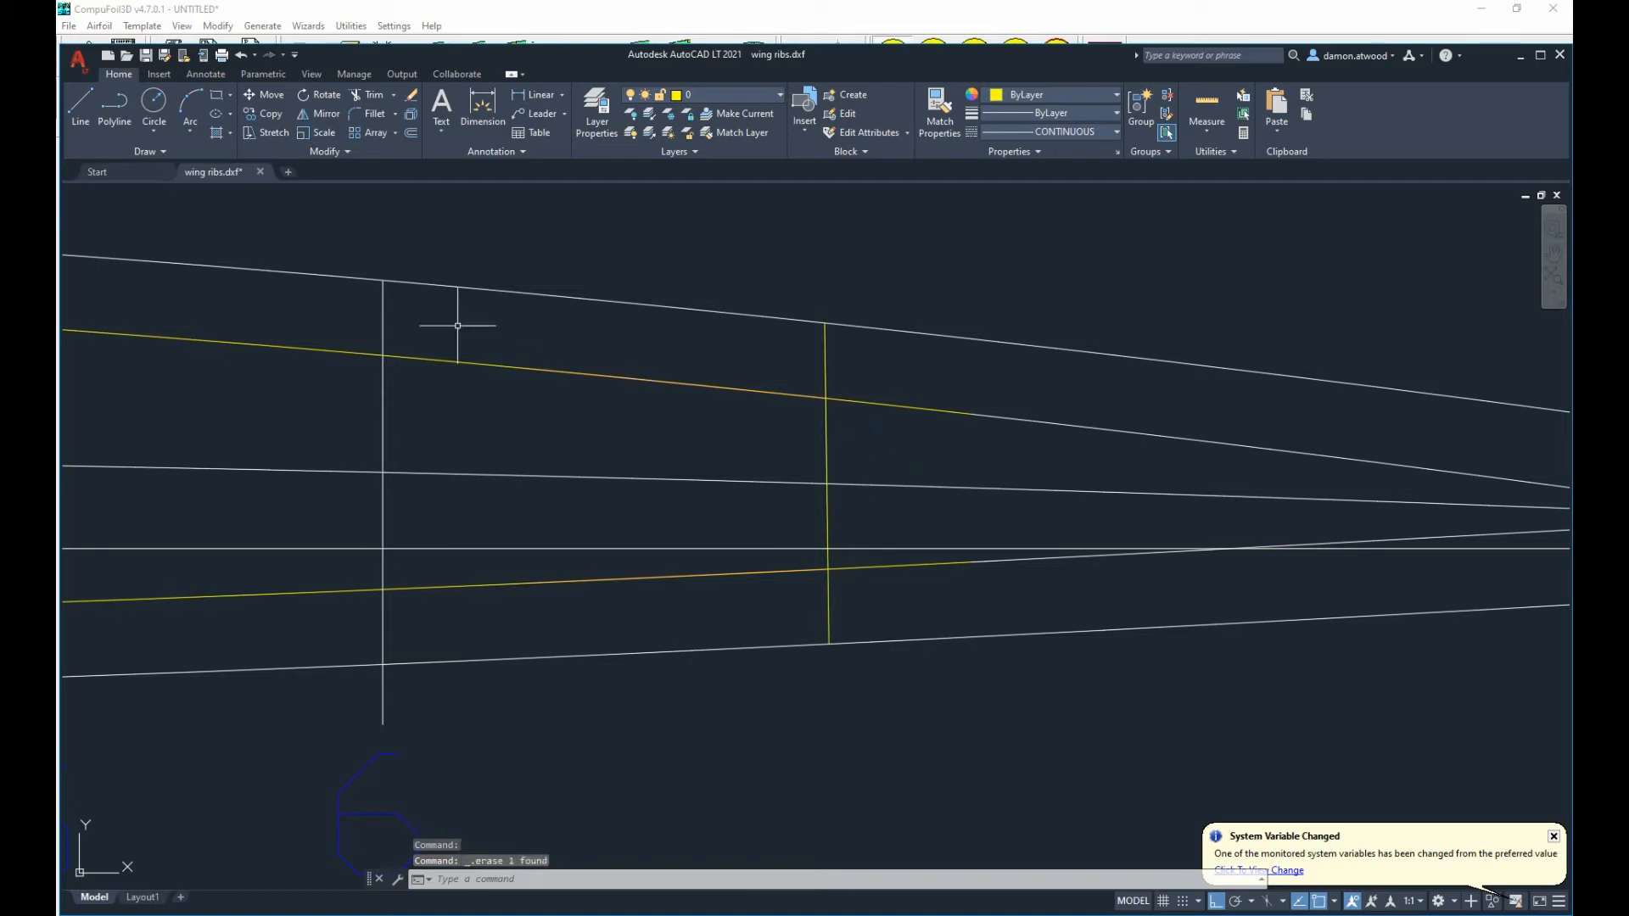
Draw a vertical line from the upper to the lower outer contour just behind the stretched line.
{"action": "left_click", "coordinate": [82, 102]}
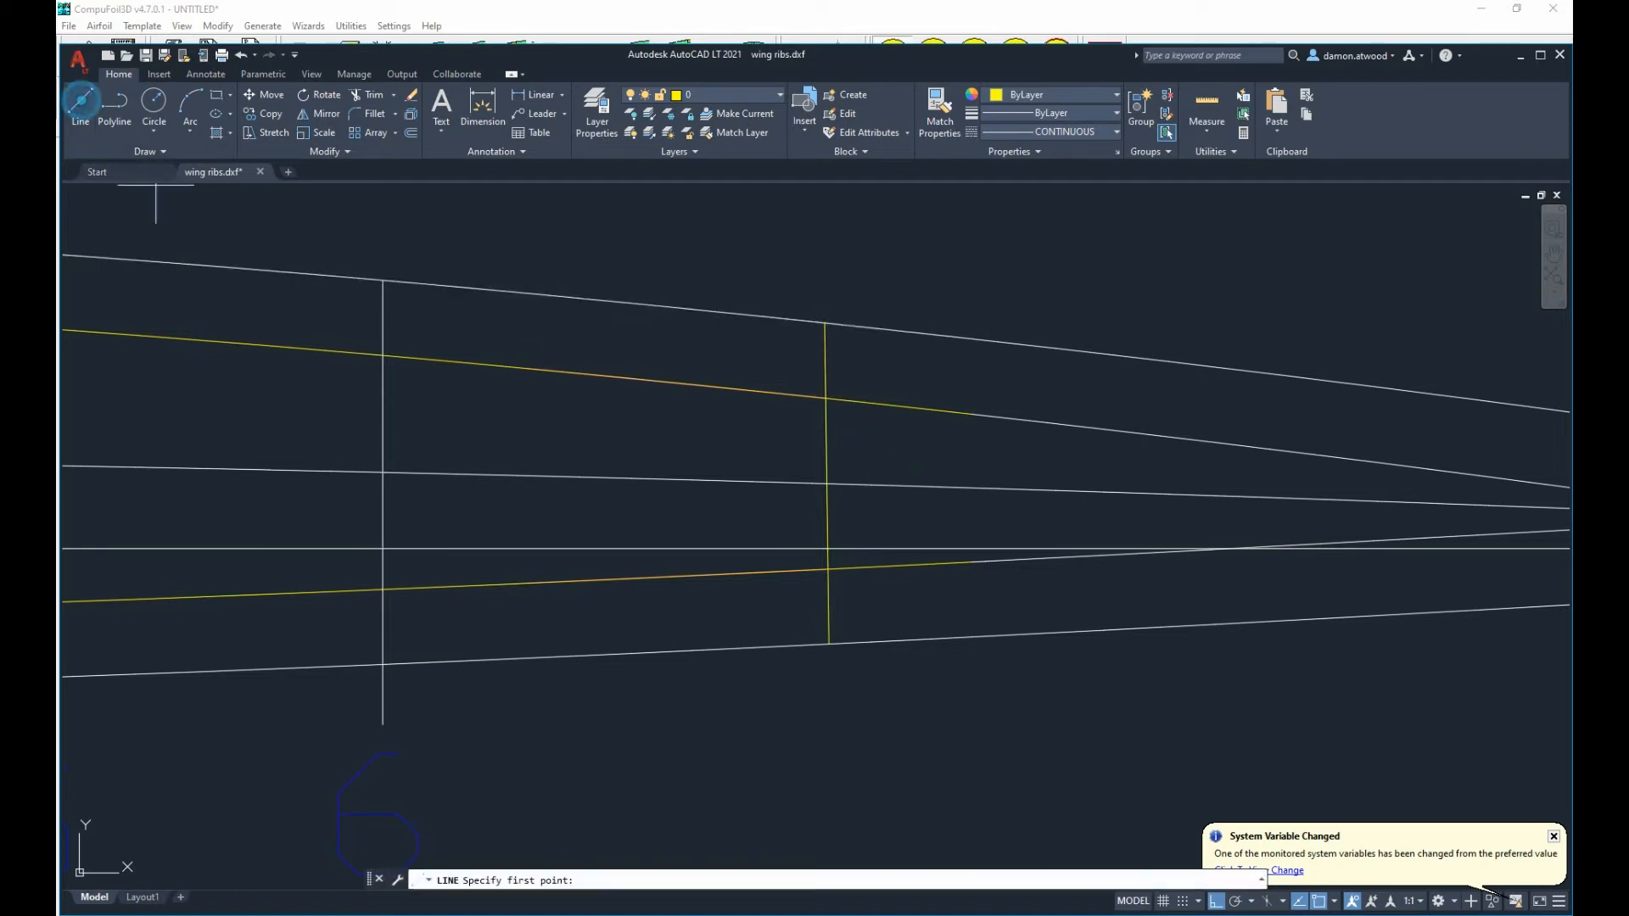
{"action": "left_click", "coordinate": [882, 329]}
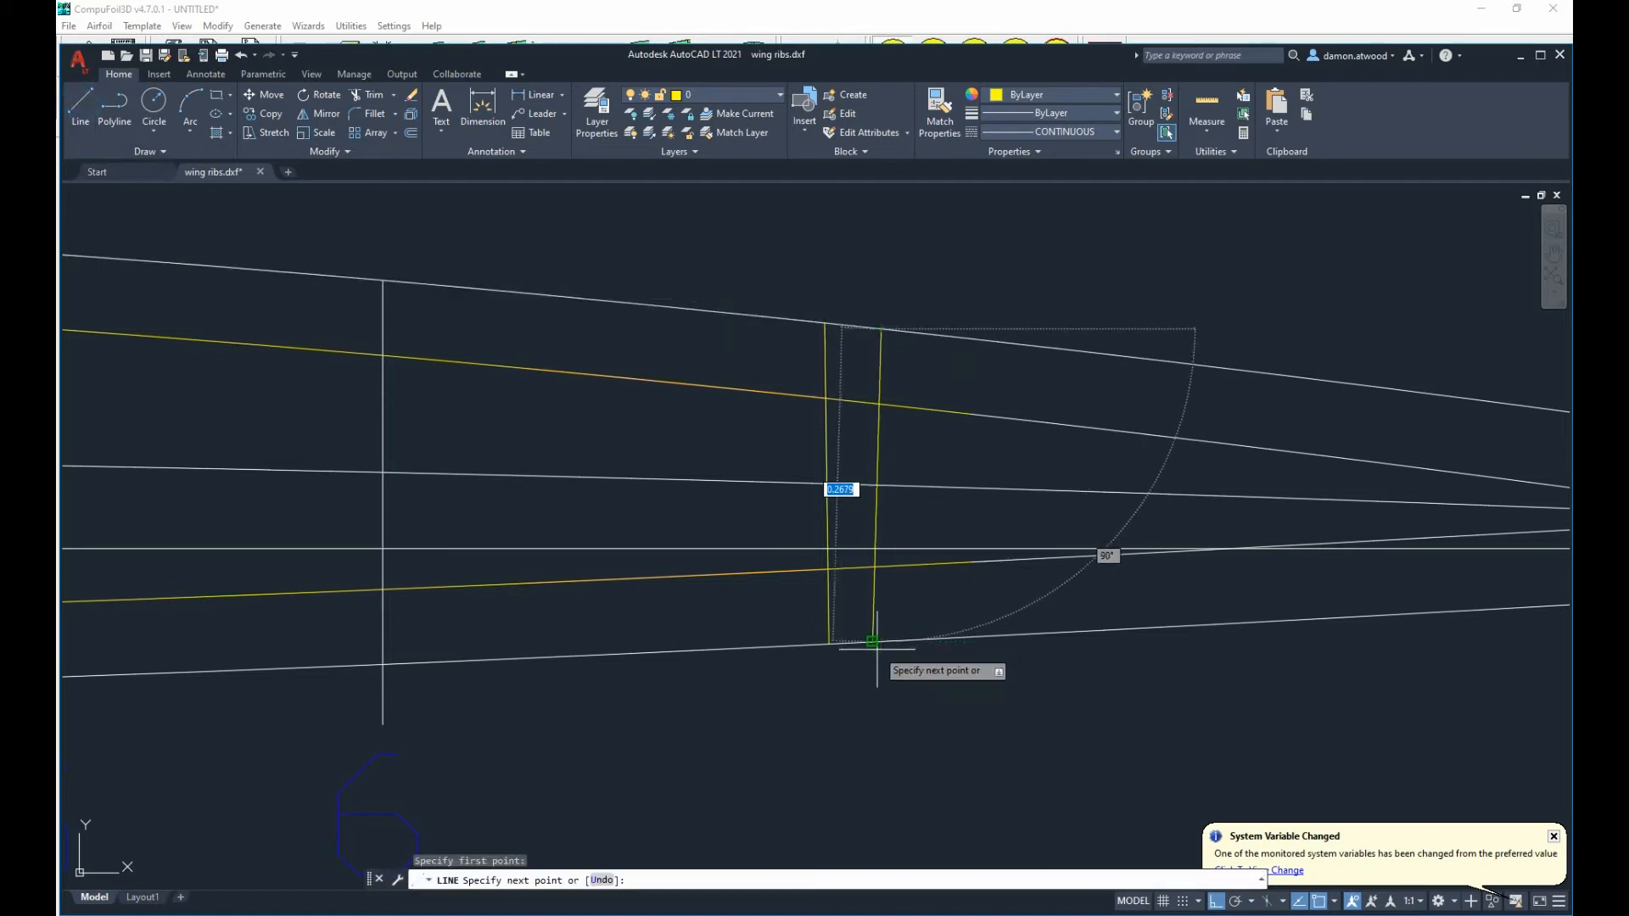
{"action": "left_click", "coordinate": [881, 643]}
{"action": "key", "text": "Escape"}
{"action": "scroll", "coordinate": [912, 547], "scroll_direction": "down", "scroll_amount": 3}
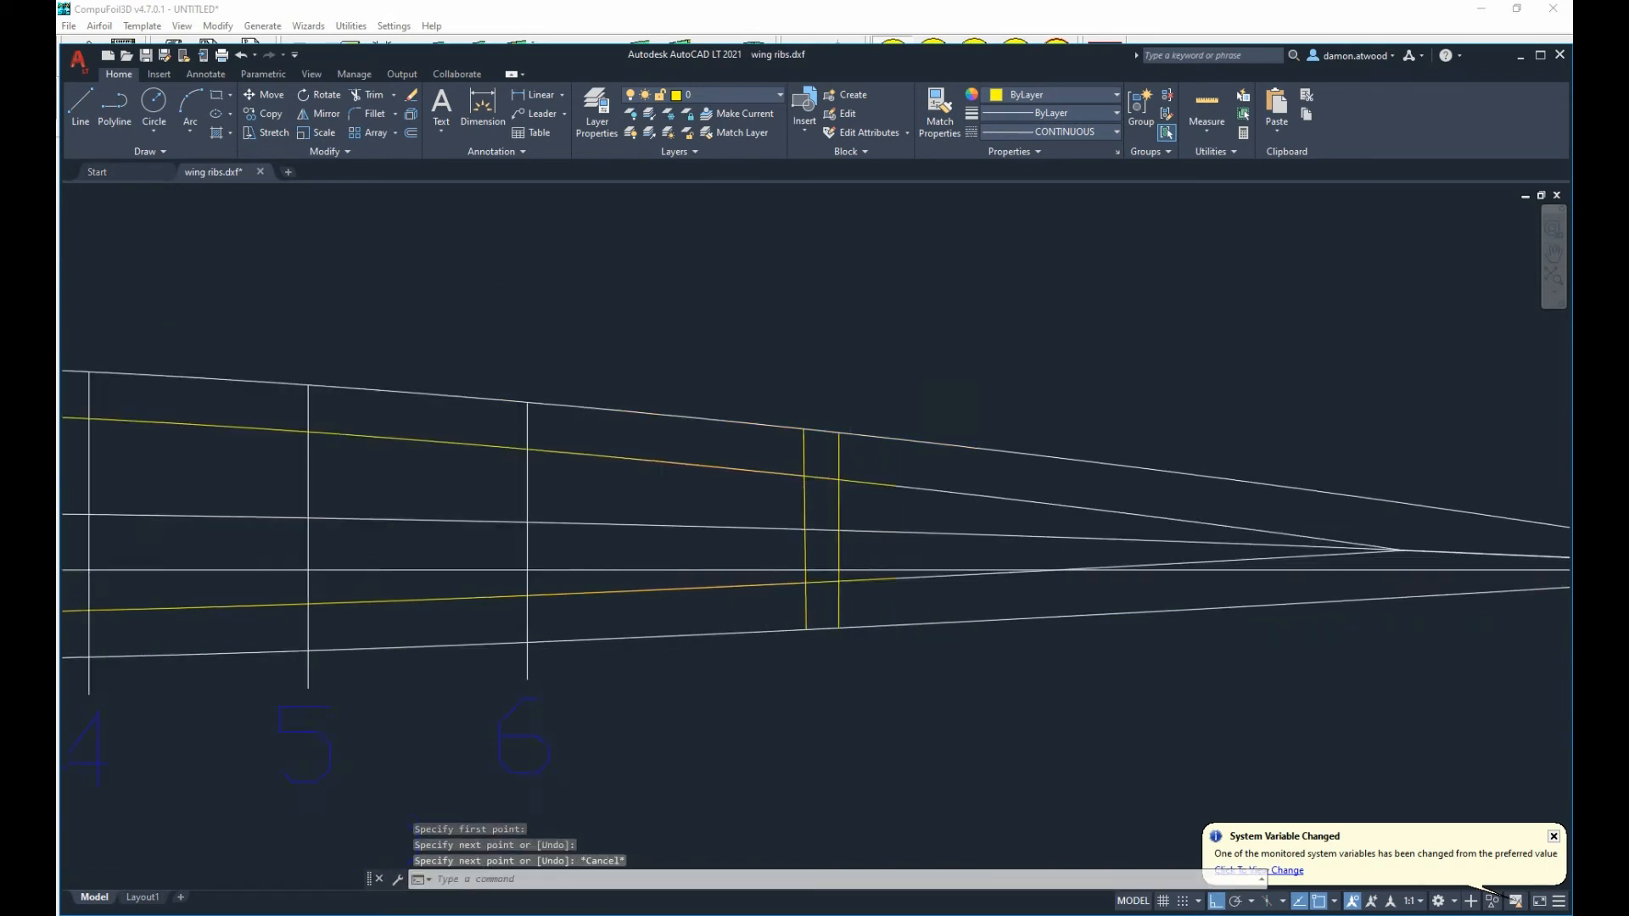
{"action": "scroll", "coordinate": [911, 546], "scroll_direction": "up", "scroll_amount": 2}
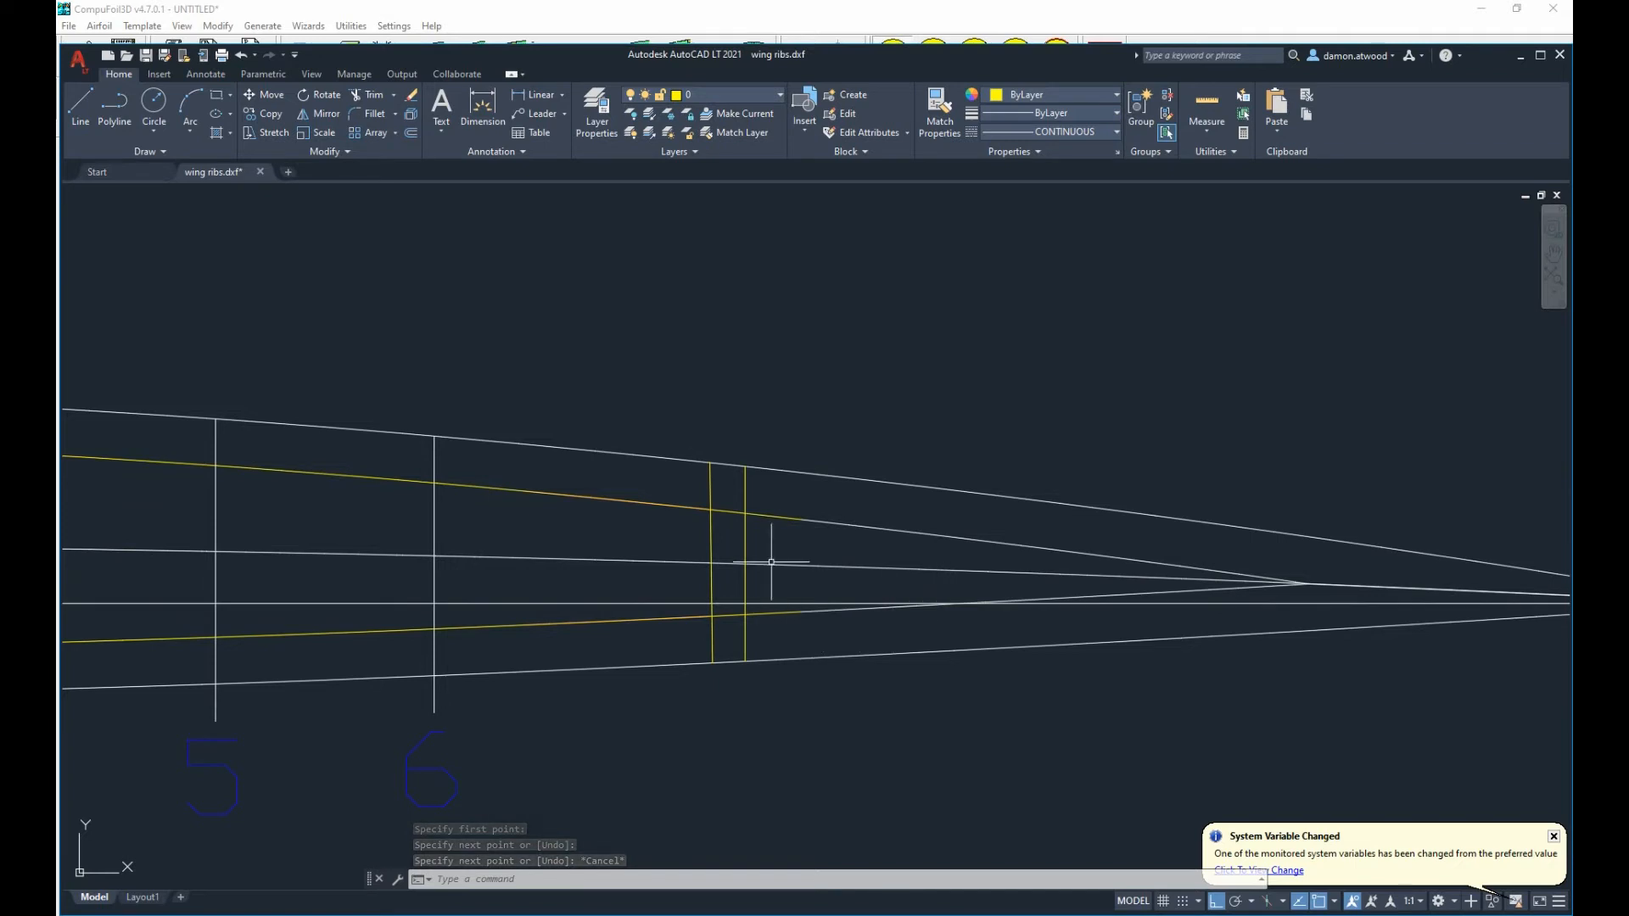
{"action": "scroll", "coordinate": [817, 569], "scroll_direction": "up", "scroll_amount": 2}
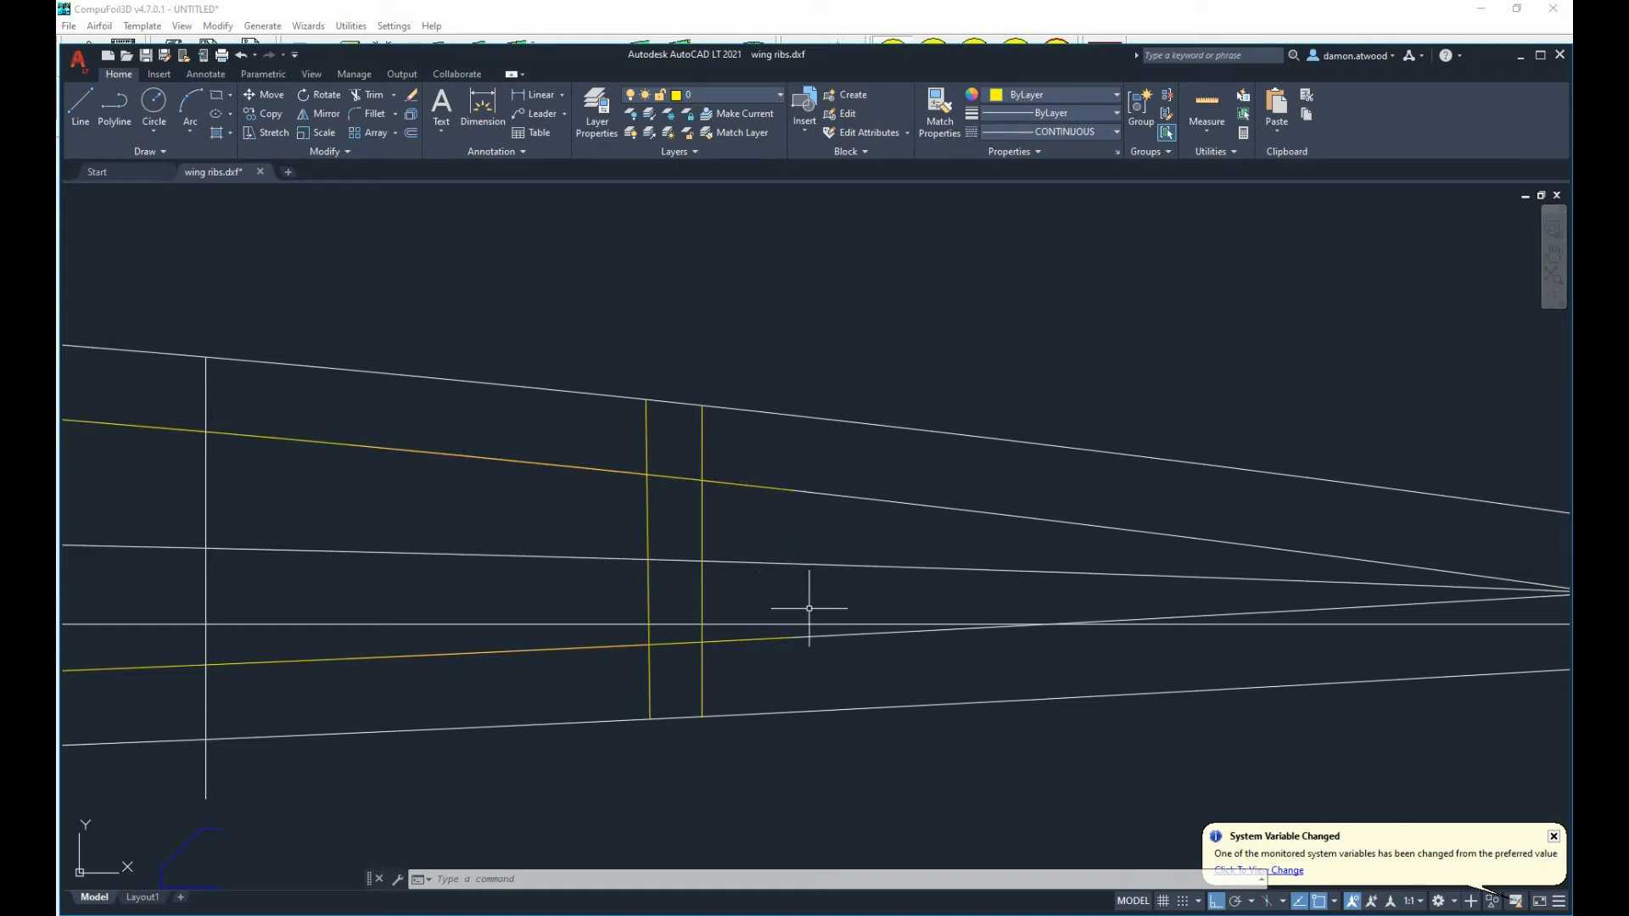
{"action": "left_click", "coordinate": [156, 103]}
{"action": "left_click", "coordinate": [154, 130]}
{"action": "left_click", "coordinate": [175, 226]}
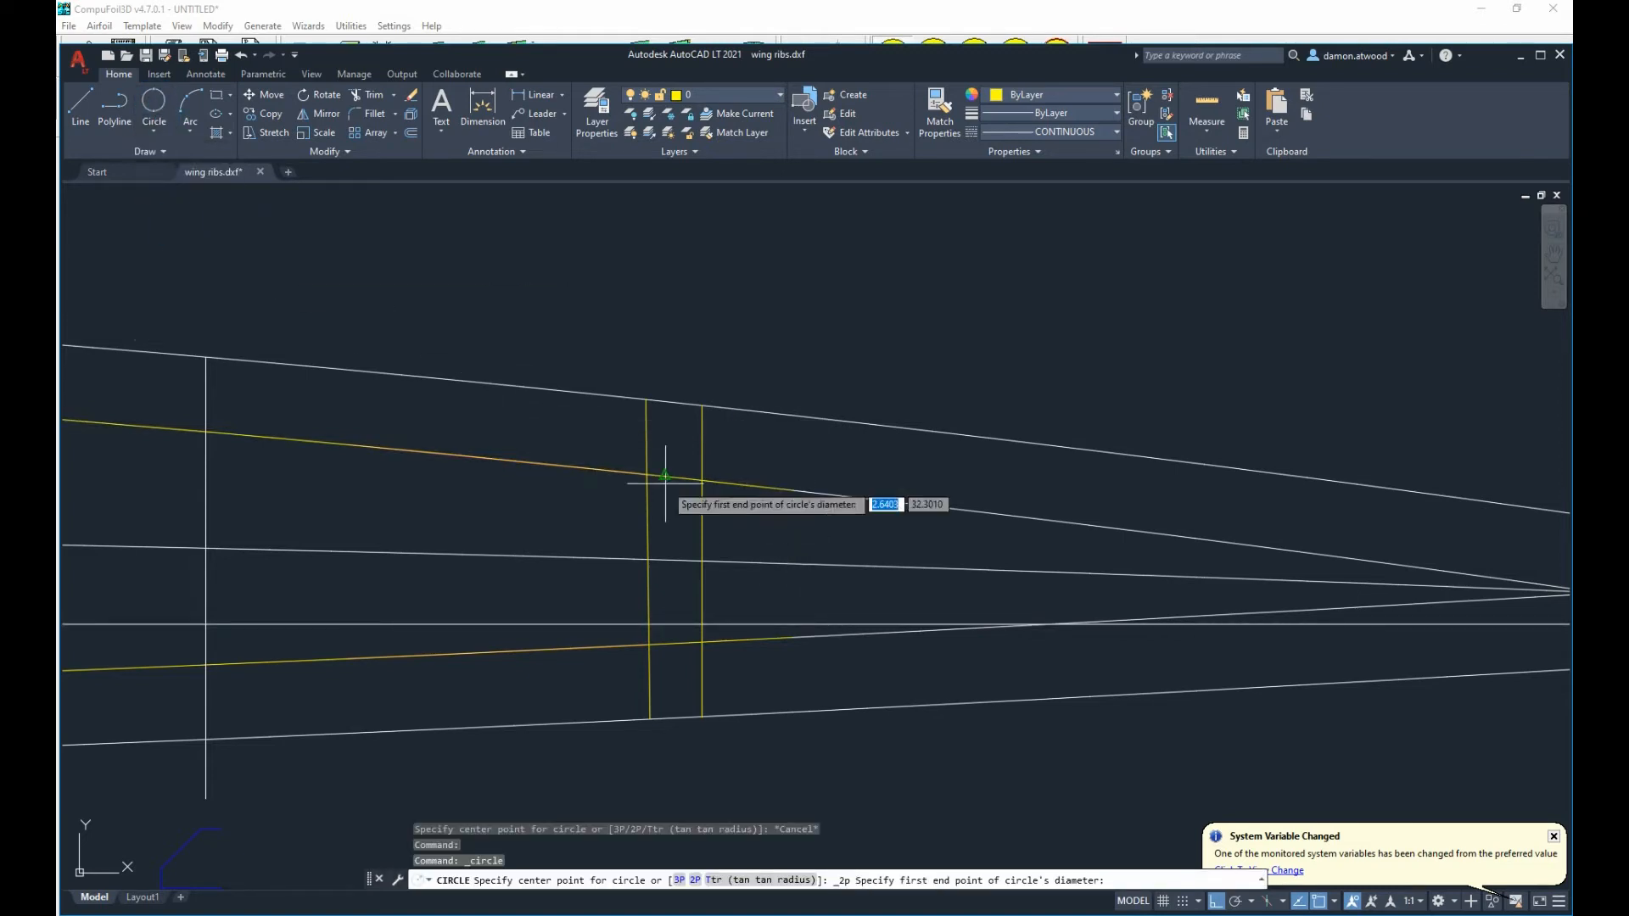
{"action": "left_click", "coordinate": [703, 561]}
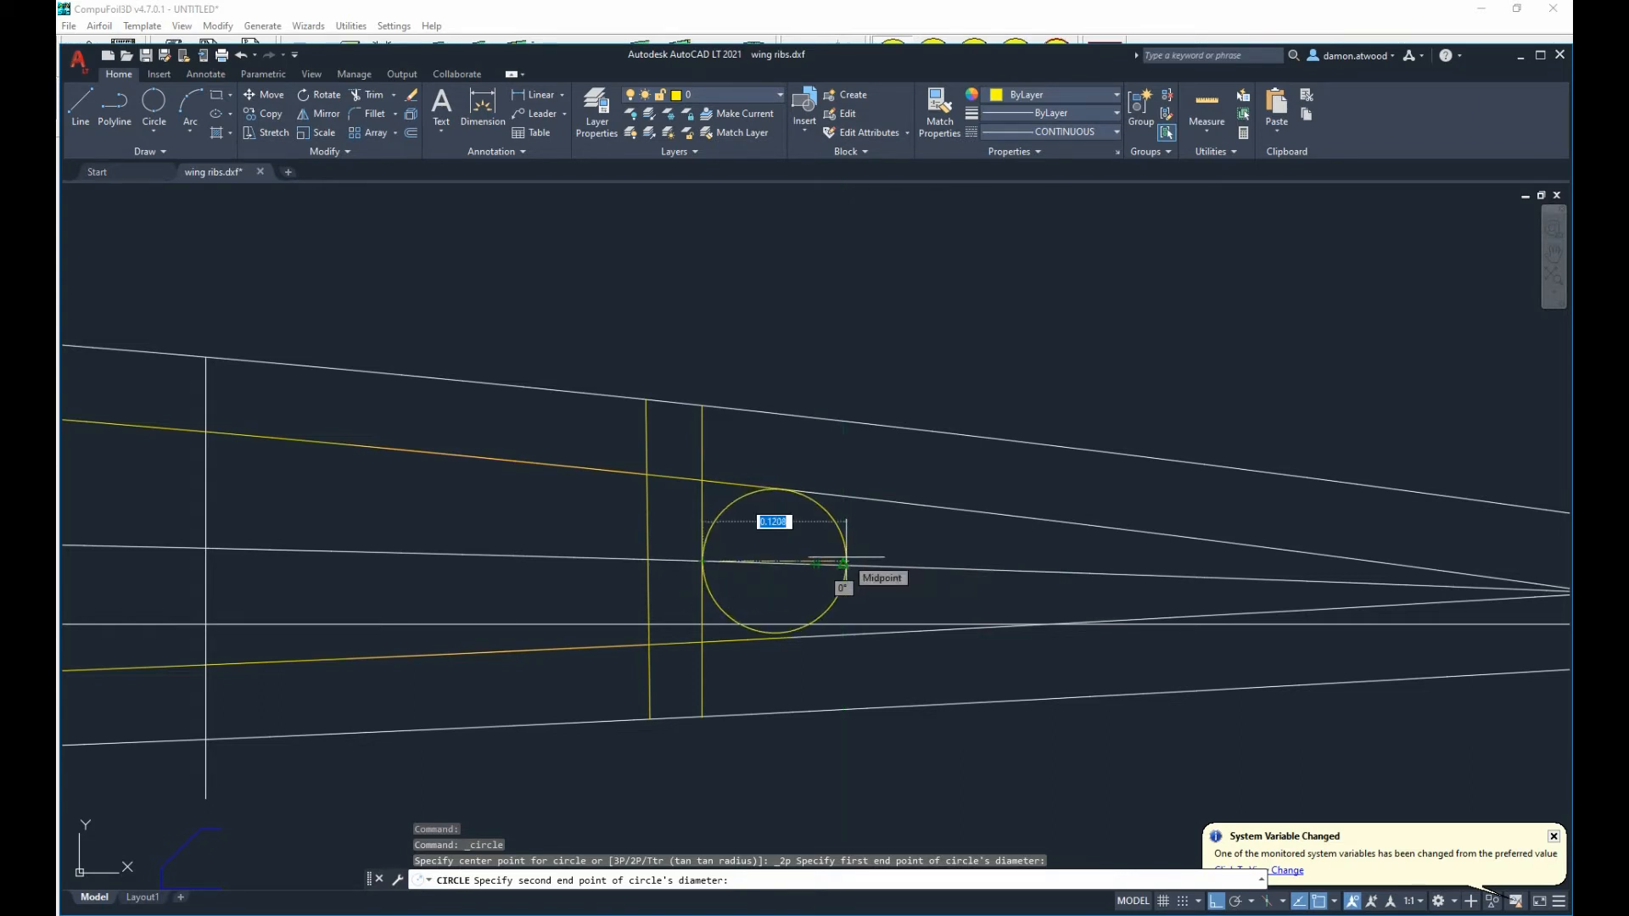
{"action": "key", "text": "Escape"}
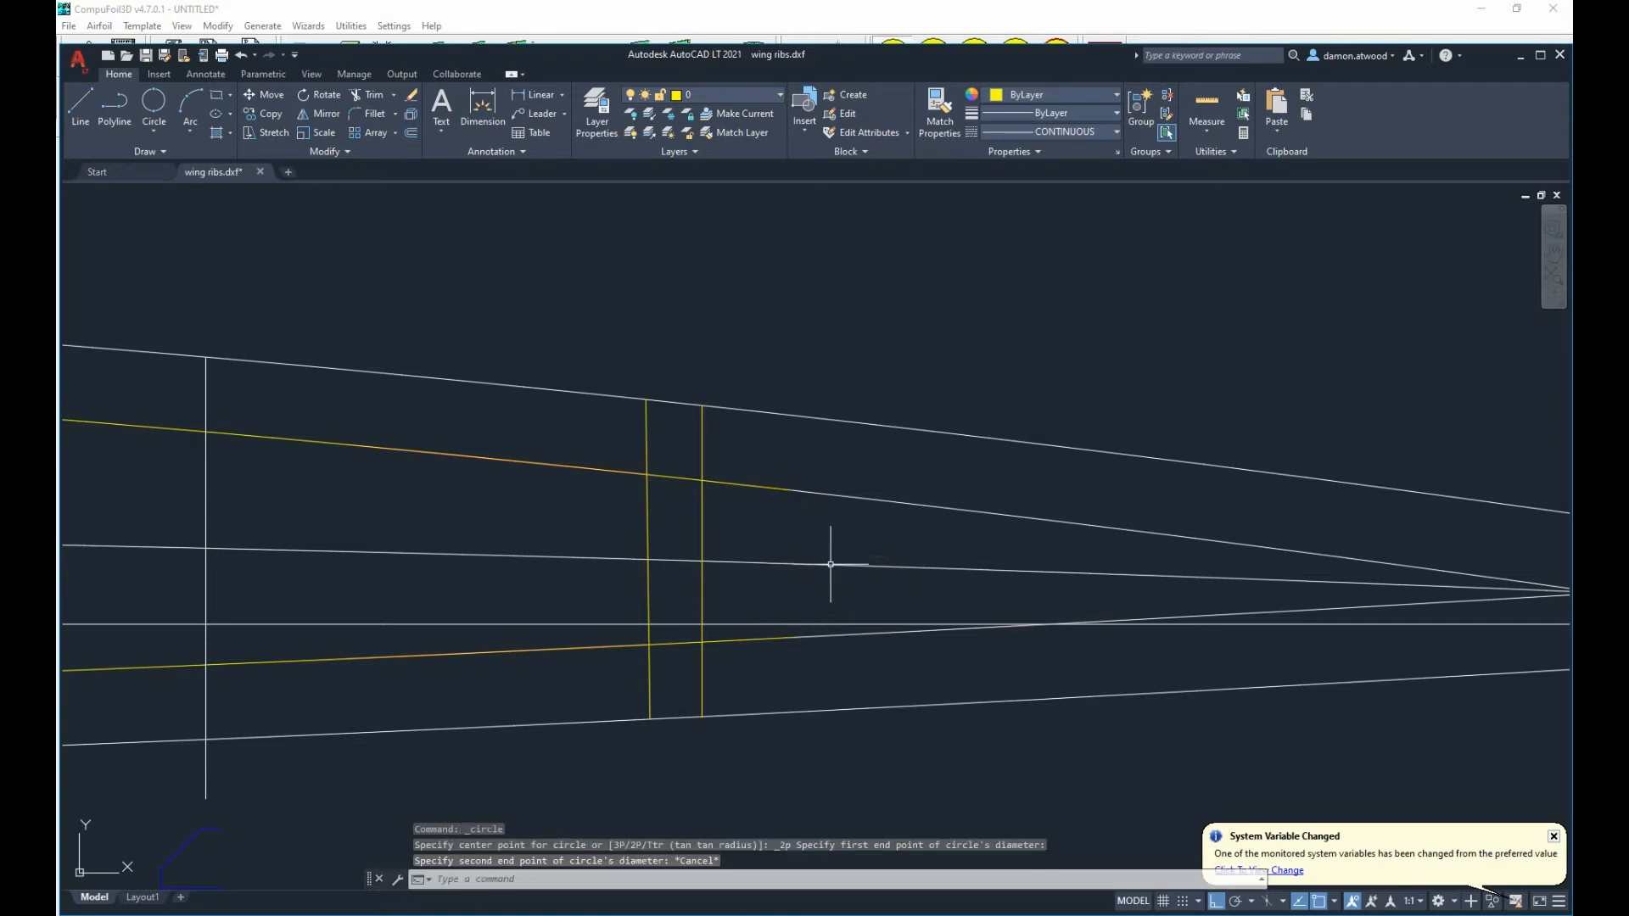
{"action": "left_click", "coordinate": [82, 102]}
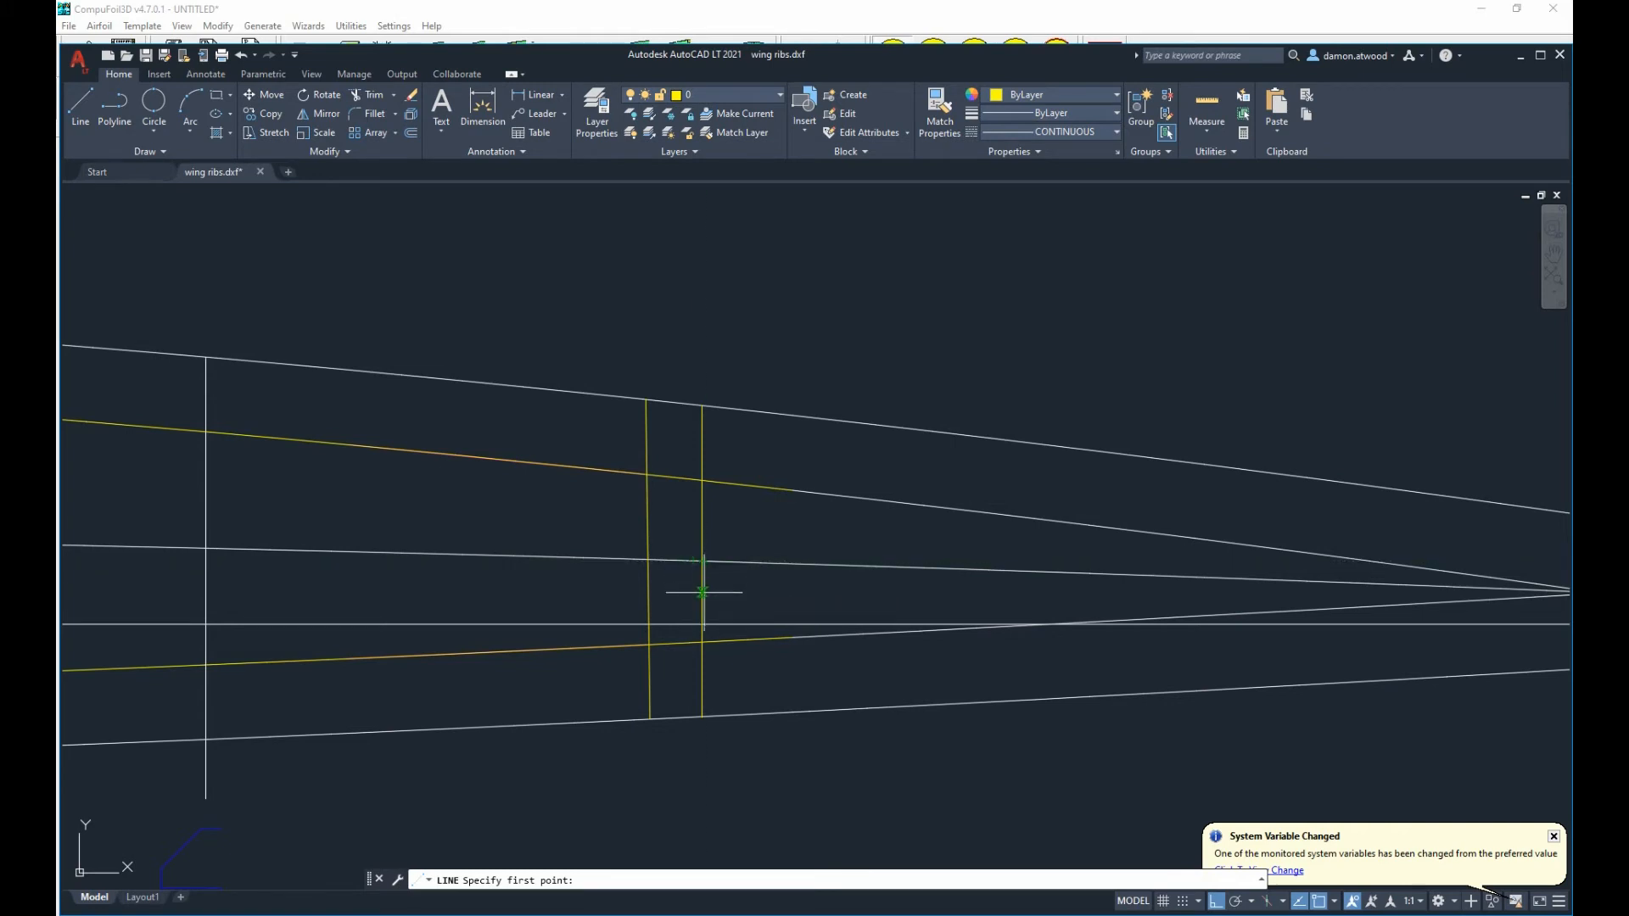
{"action": "key", "text": "Escape"}
Erase the mean line running between the upper and lower inner contours toward the trailing edge.
{"action": "left_click", "coordinate": [725, 561]}
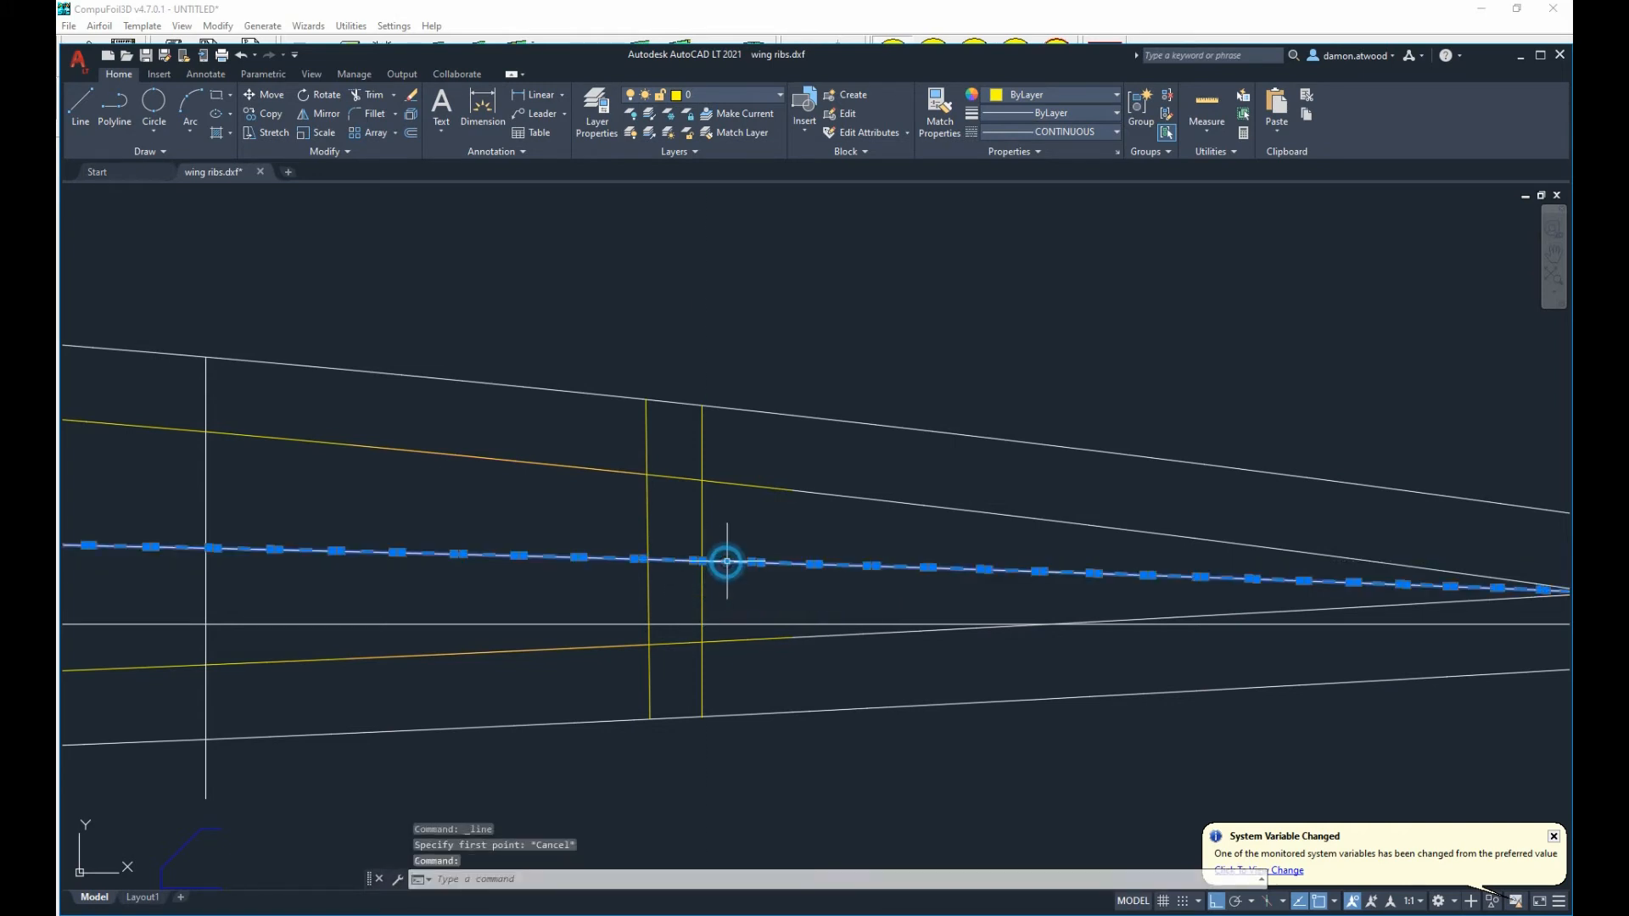
{"action": "mouse_move", "coordinate": [727, 562]}
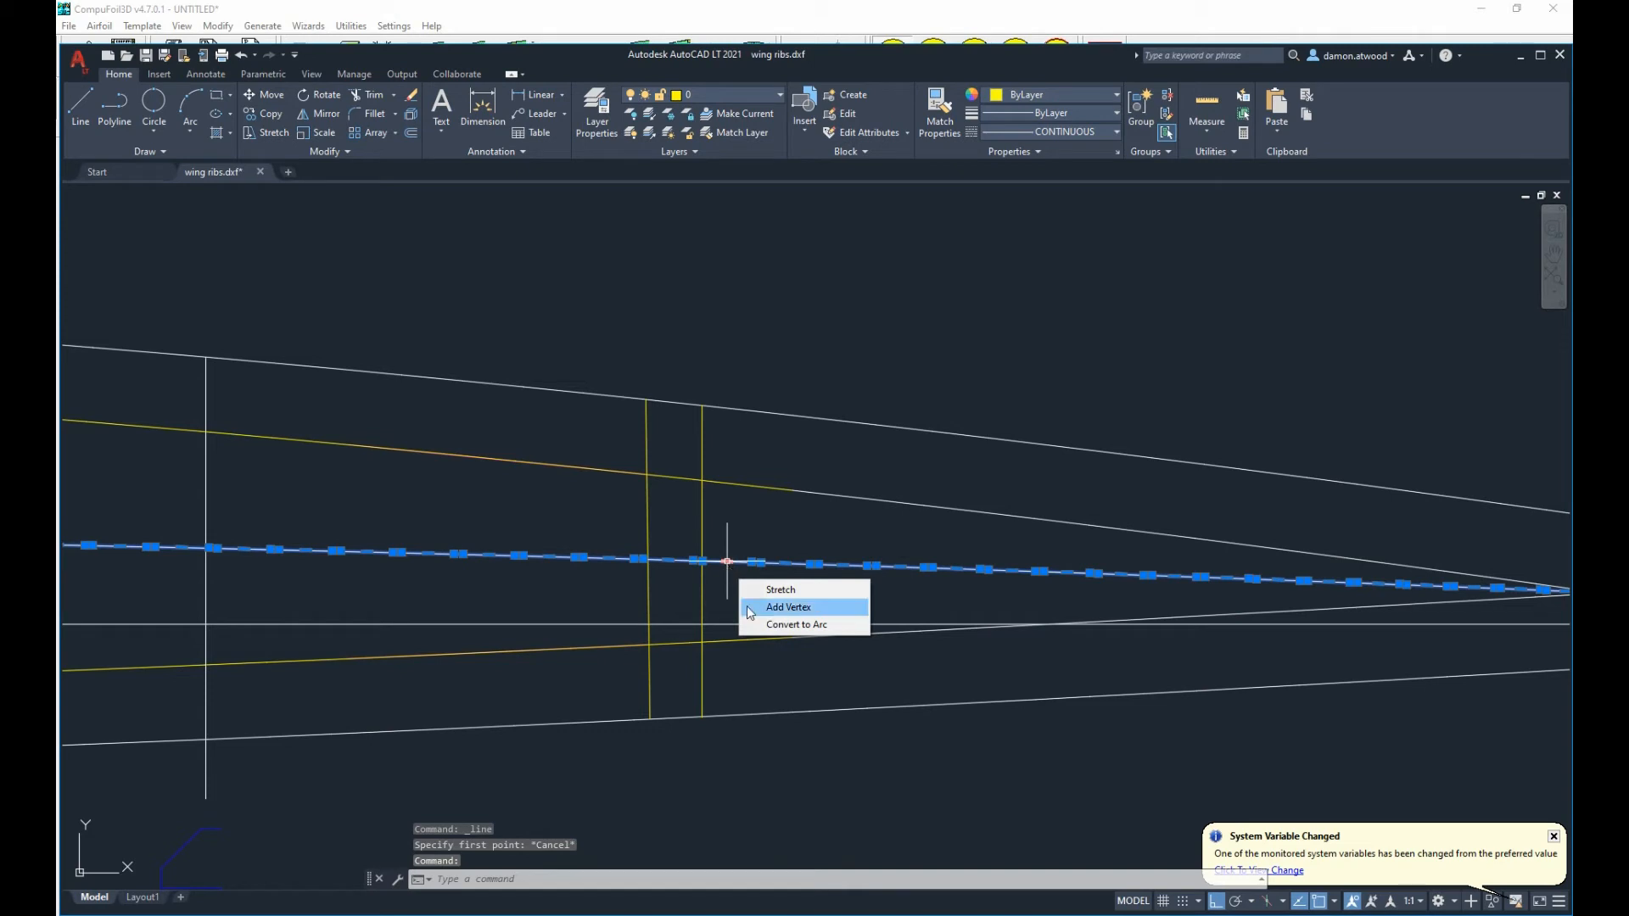
{"action": "key", "text": "Escape"}
{"action": "left_click", "coordinate": [835, 594]}
{"action": "left_click", "coordinate": [770, 557]}
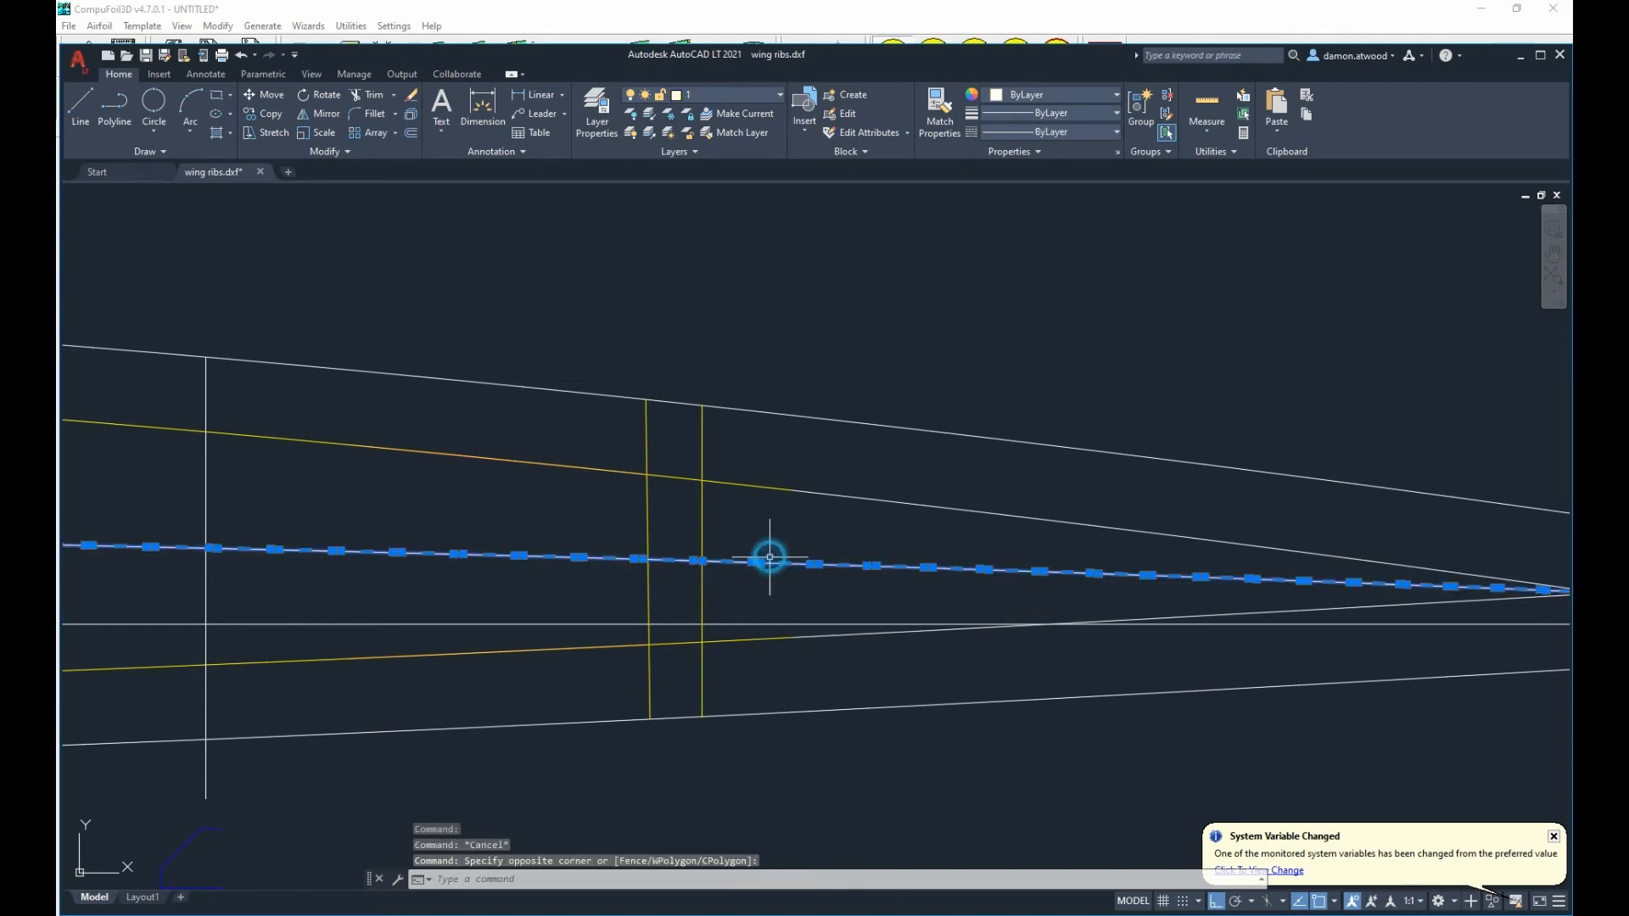
{"action": "key", "text": "Delete"}
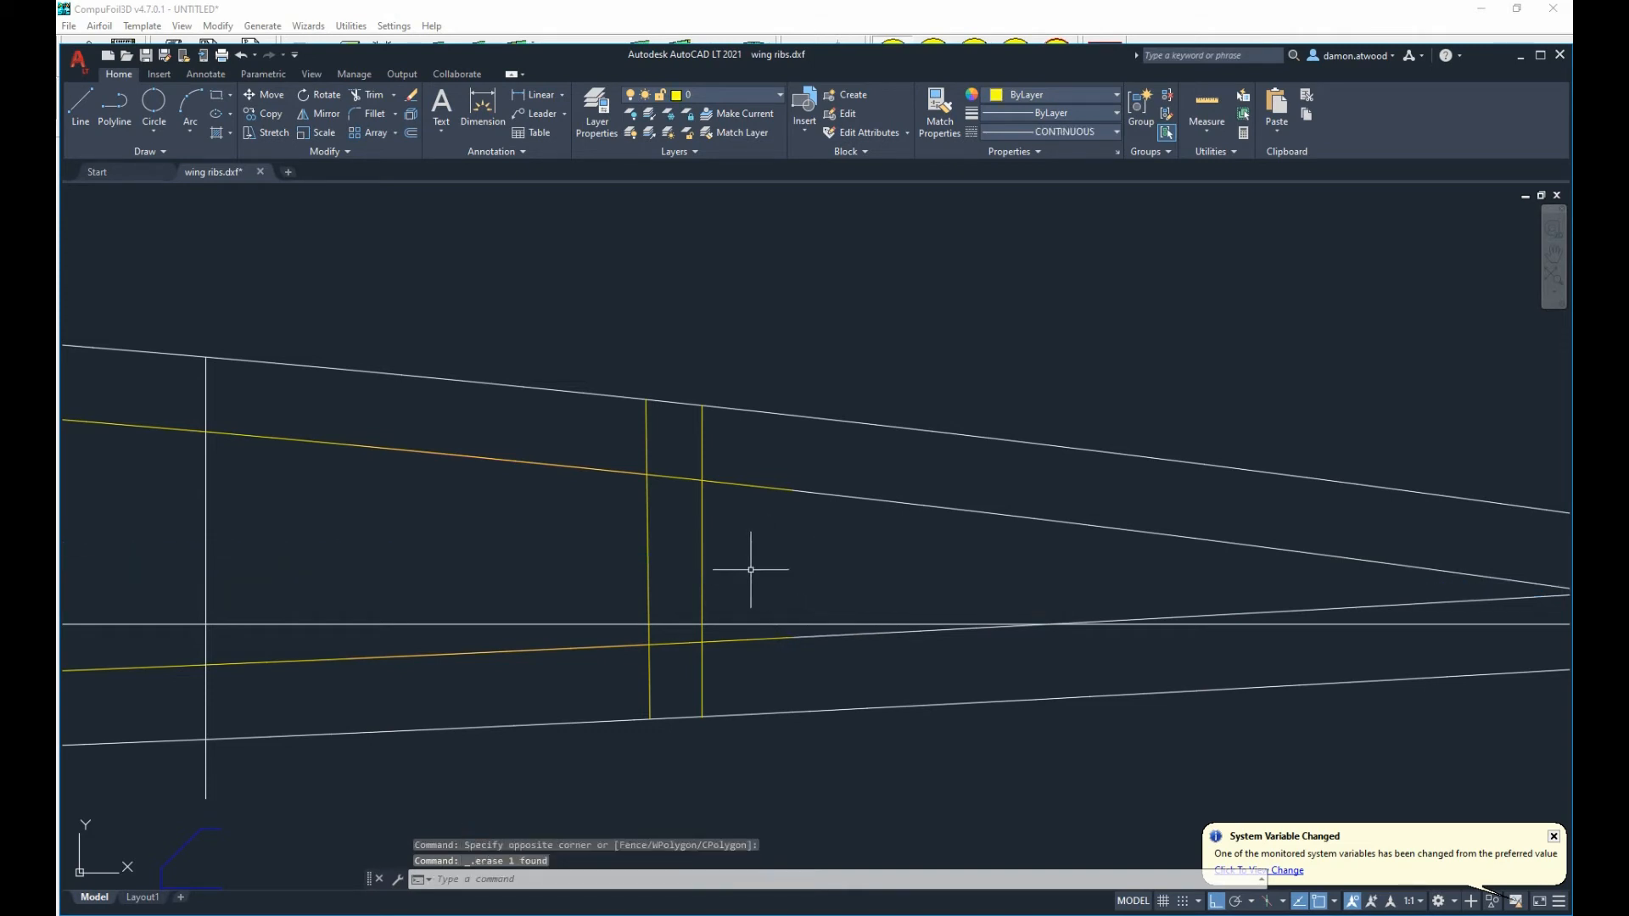
{"action": "left_click", "coordinate": [80, 109]}
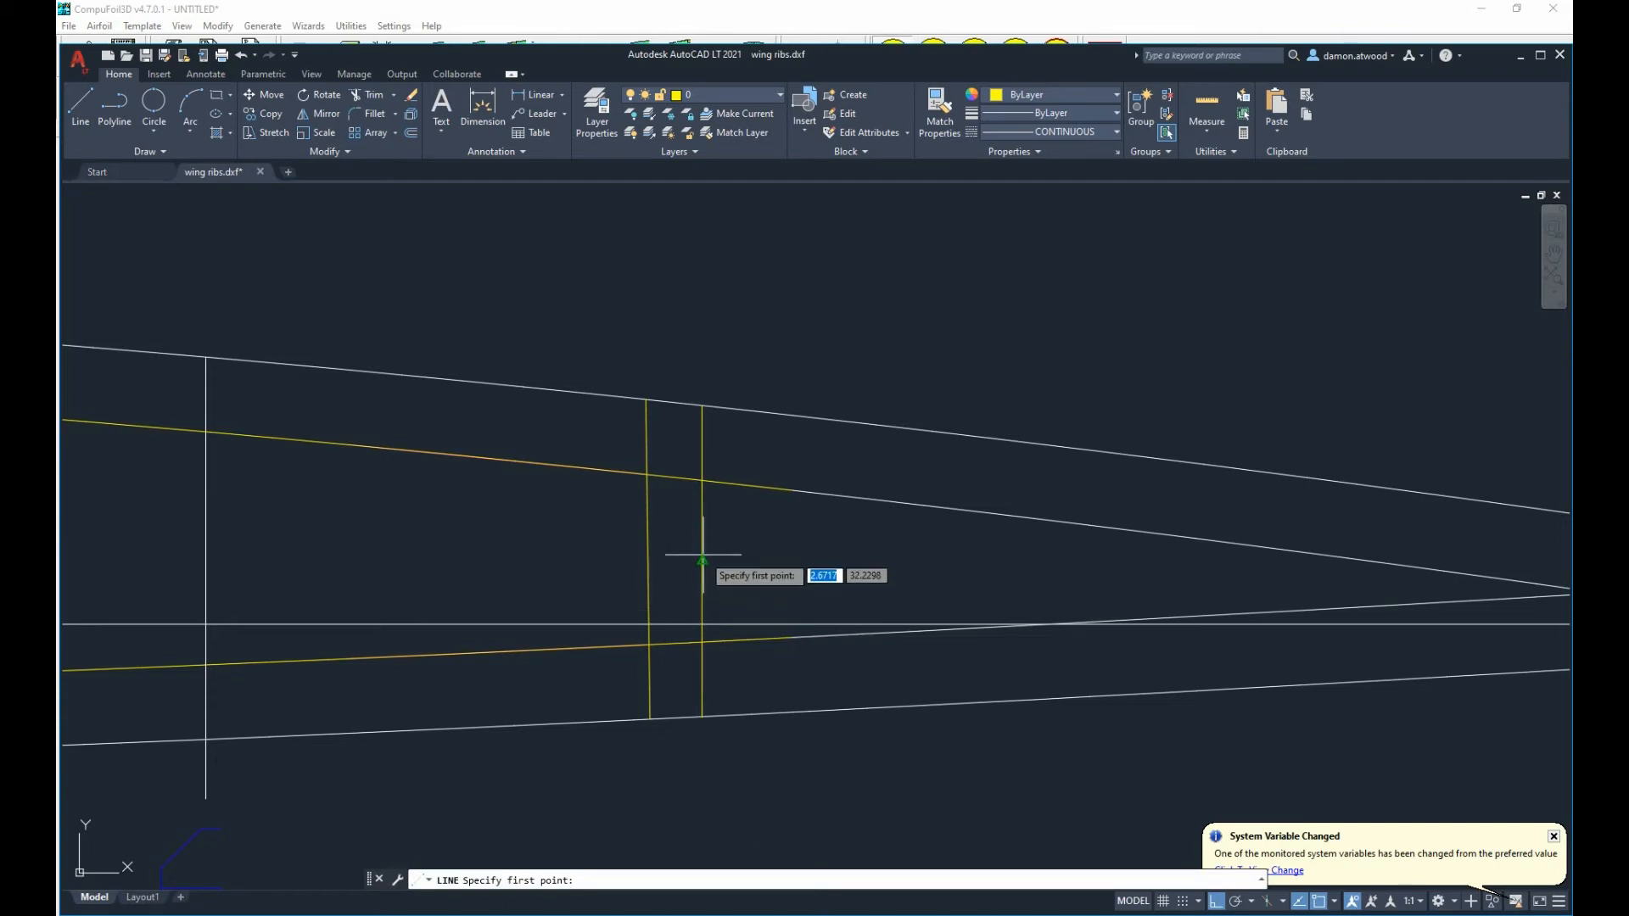
{"action": "key", "text": "Escape"}
{"action": "key", "text": "Escape"}
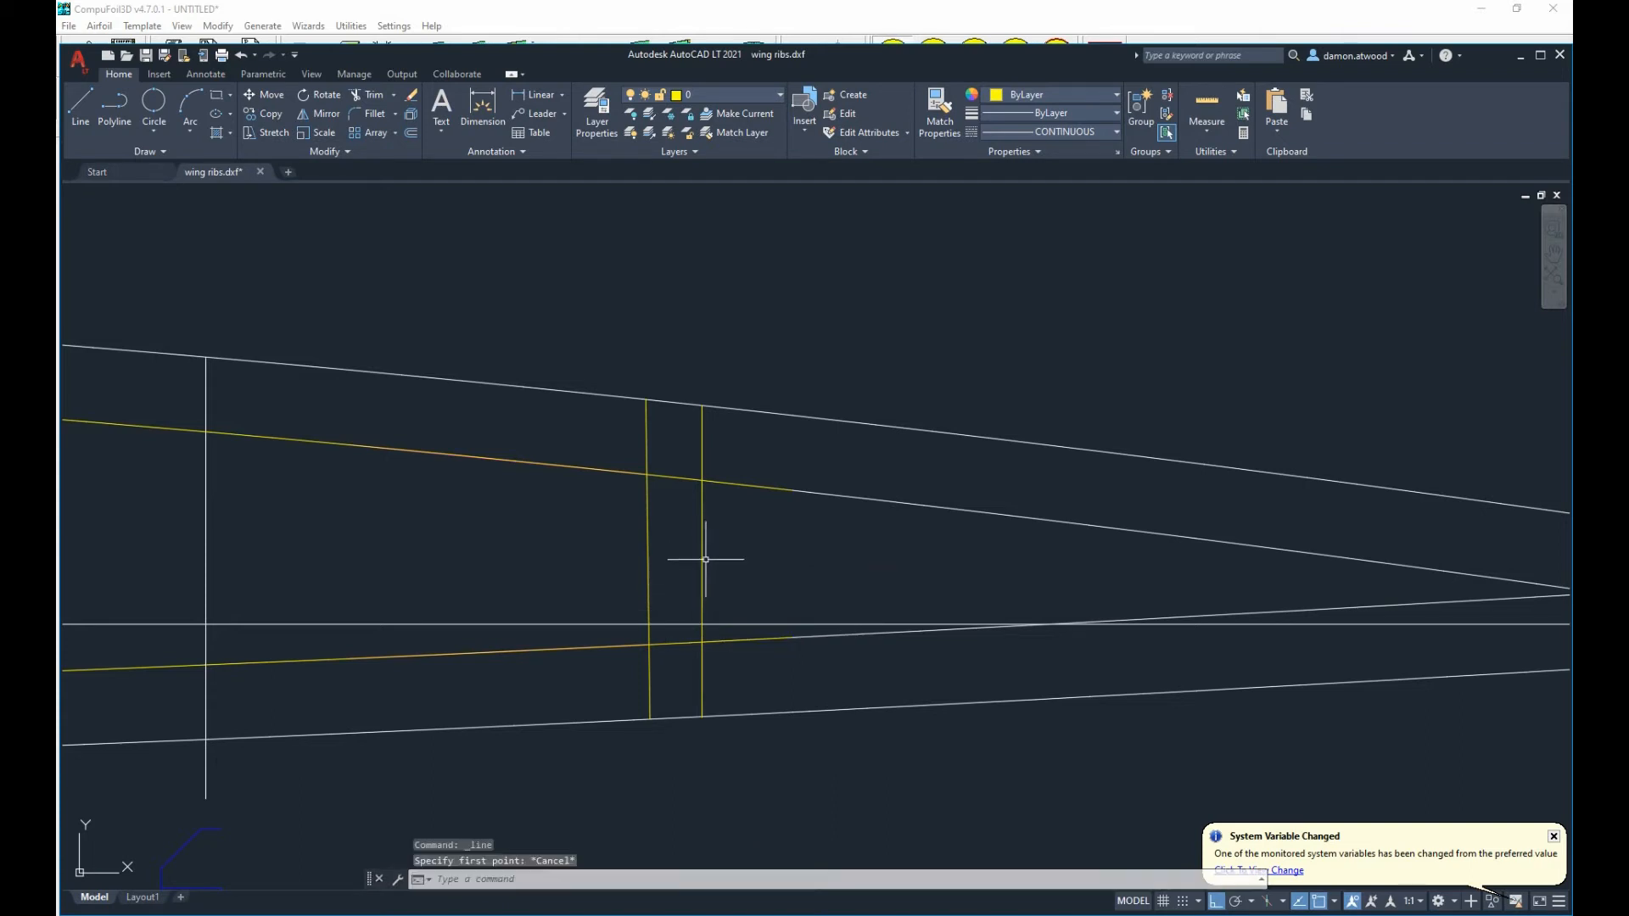
Shorten the rear vertical line at both ends so it spans only from the upper to the lower inner contour.
{"action": "left_click", "coordinate": [703, 433]}
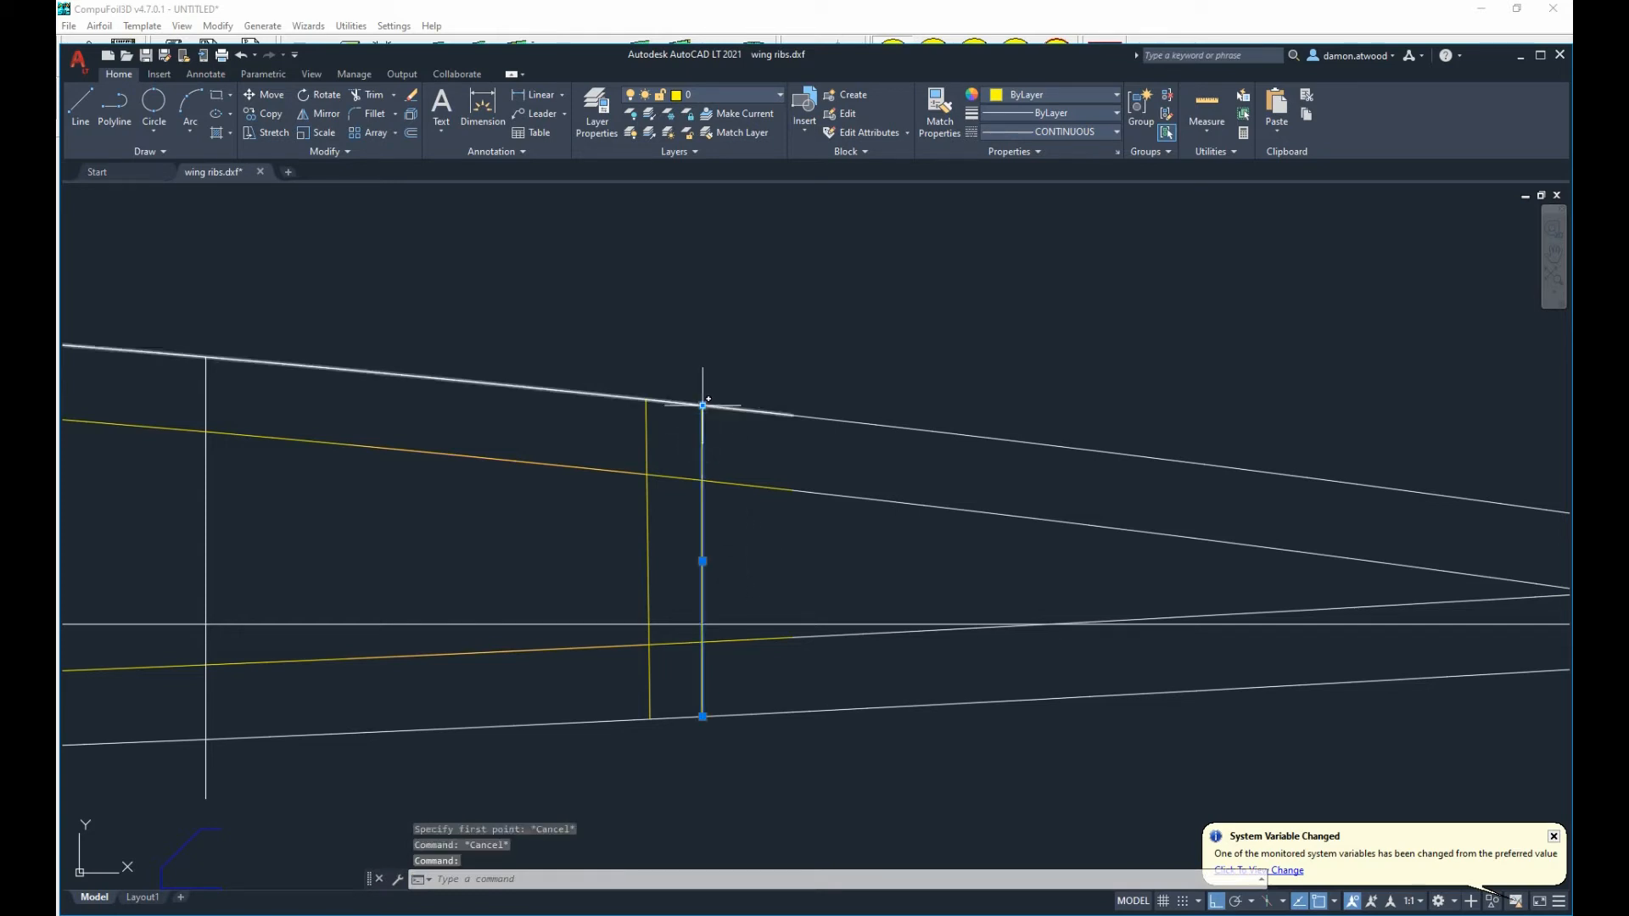
{"action": "left_click", "coordinate": [702, 405]}
{"action": "left_click", "coordinate": [703, 480]}
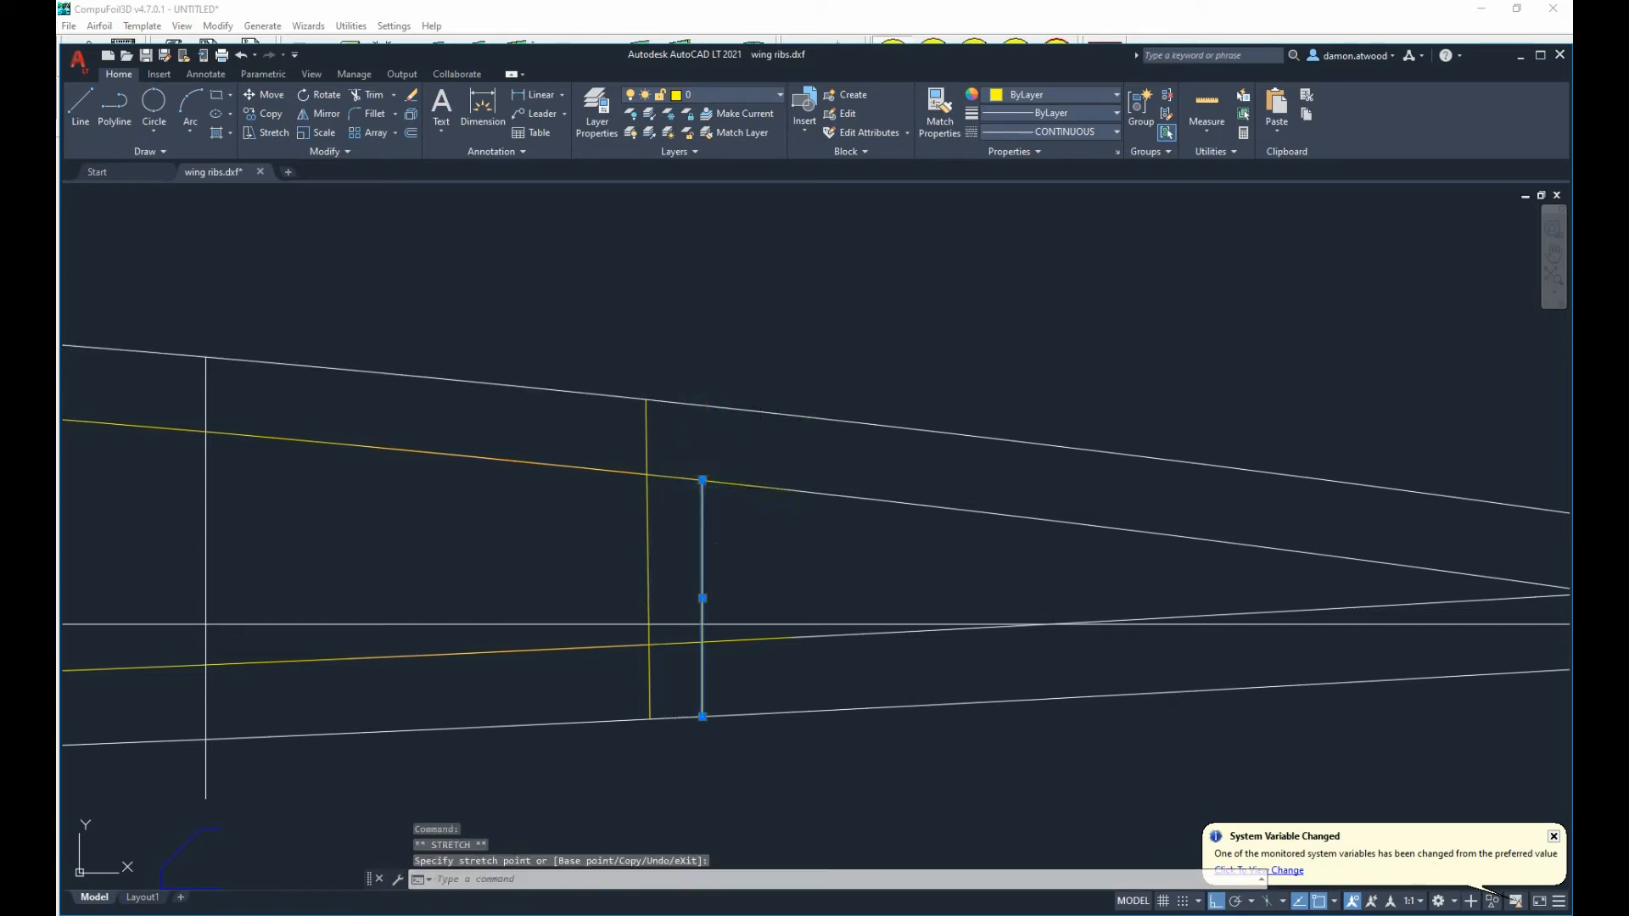
{"action": "key", "text": "Escape"}
{"action": "left_click", "coordinate": [702, 673]}
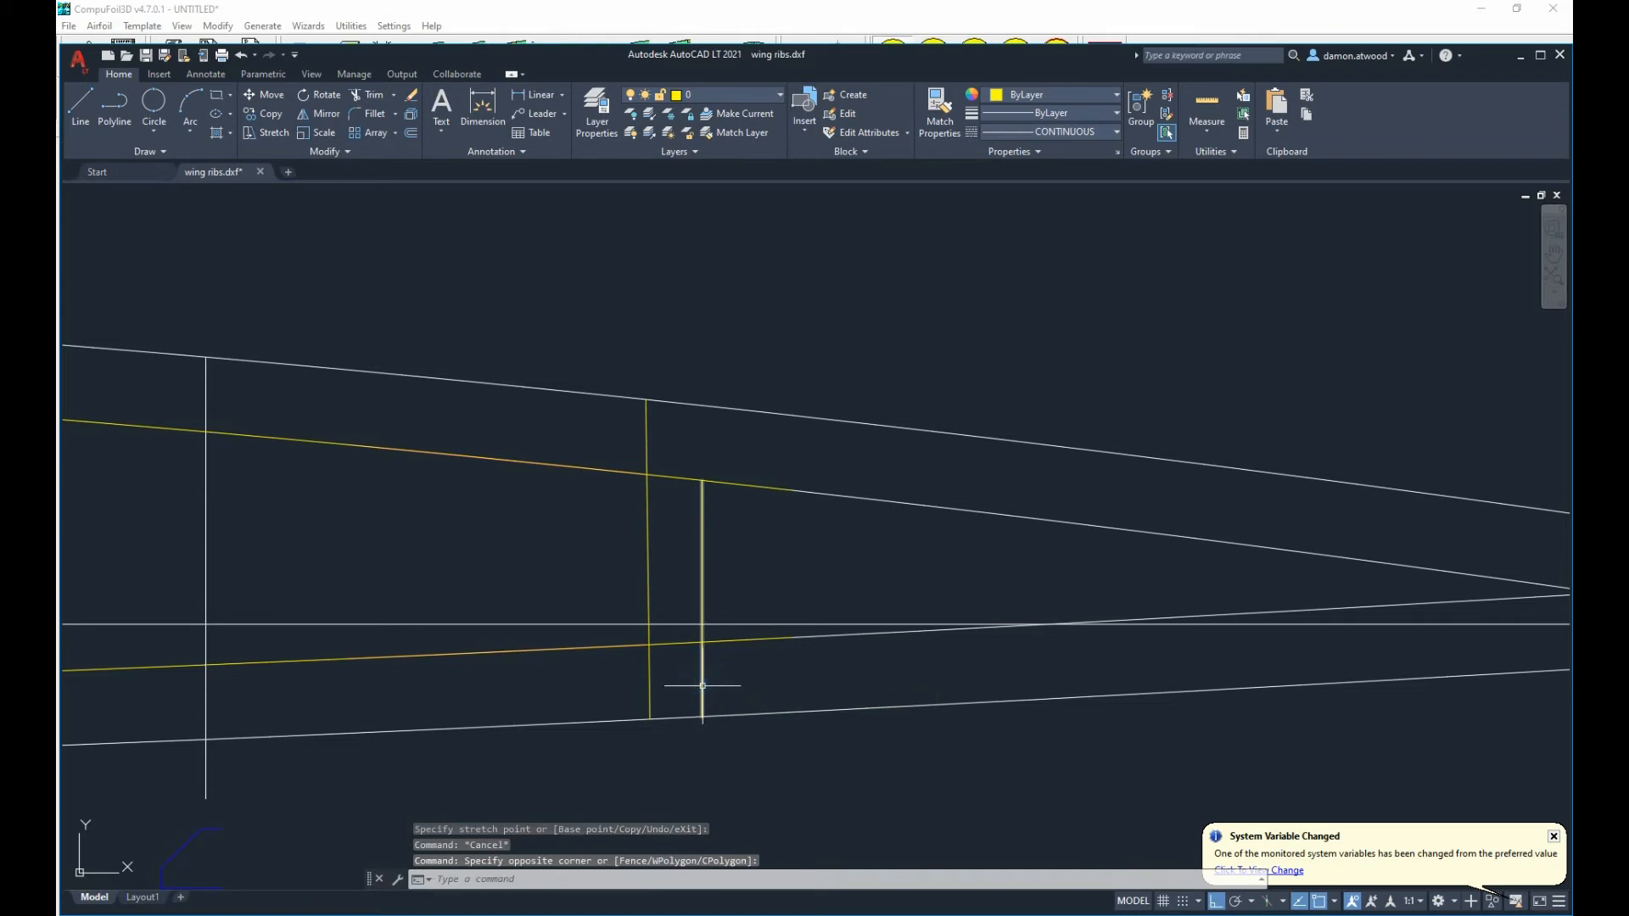
{"action": "left_click", "coordinate": [703, 718]}
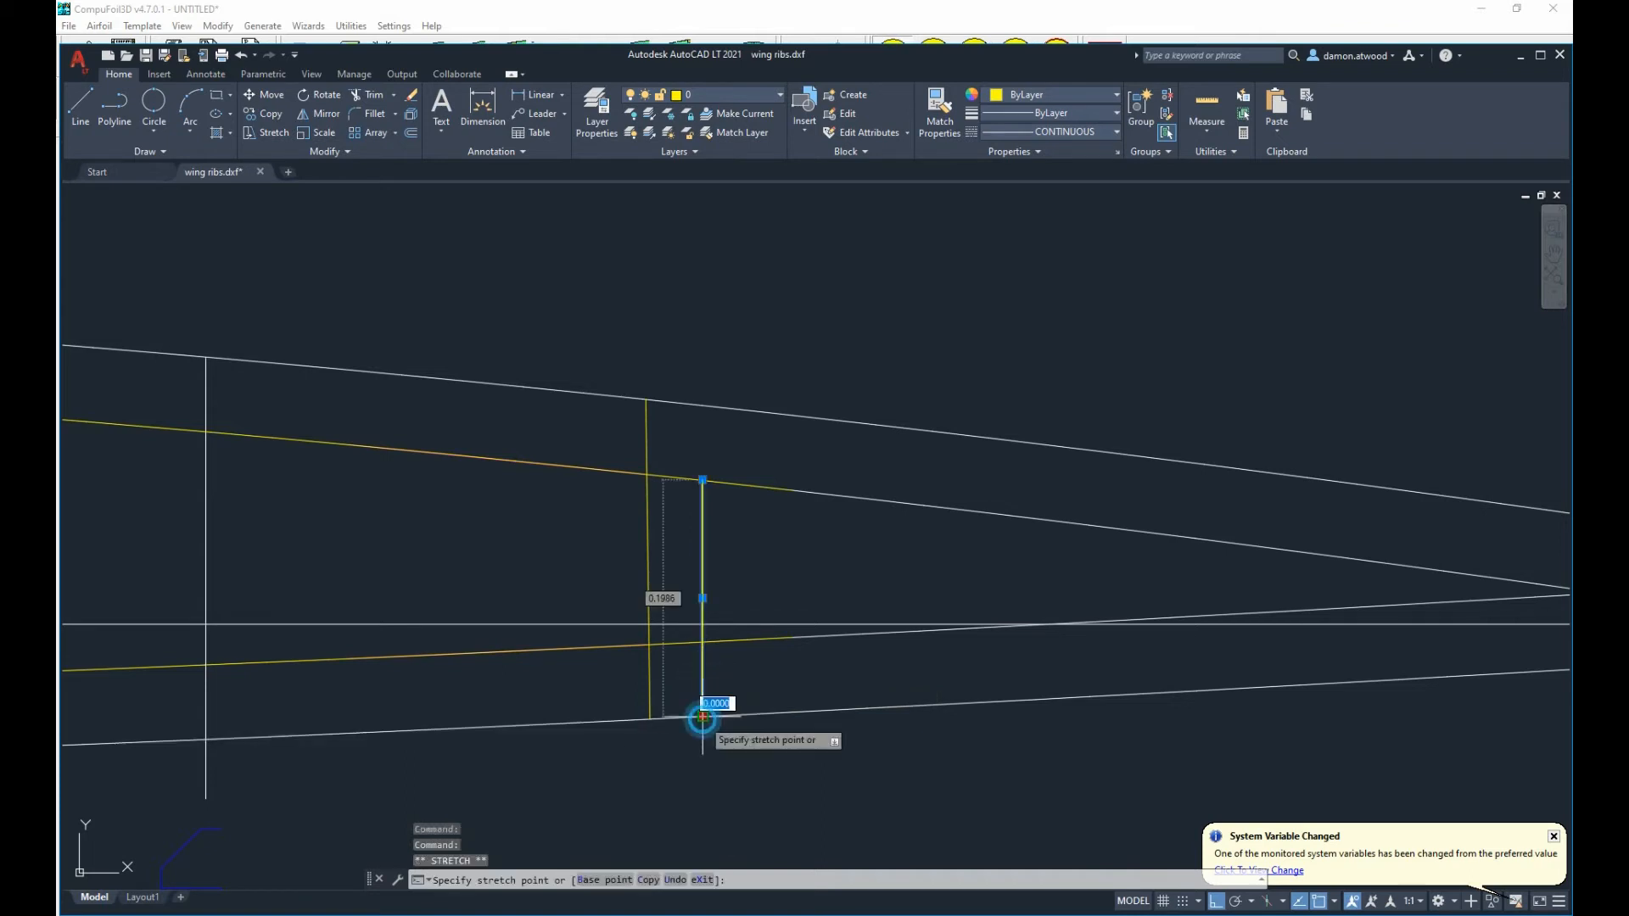
{"action": "left_click", "coordinate": [698, 641]}
{"action": "key", "text": "Escape"}
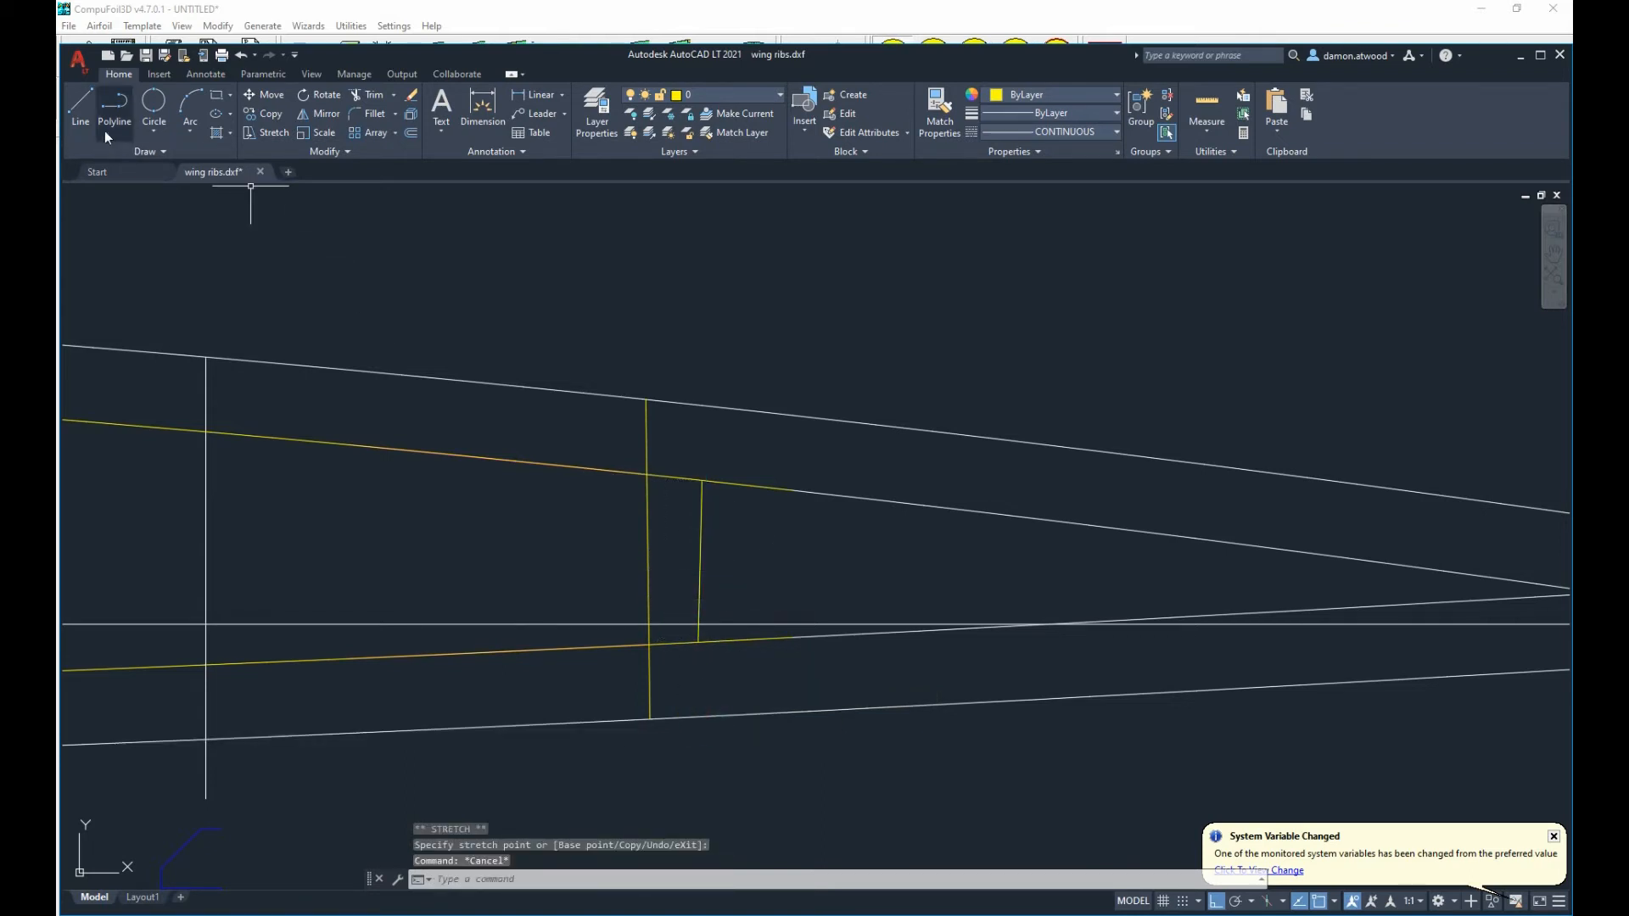
Draw a horizontal line rearward from the midpoint of the shortened vertical line.
{"action": "left_click", "coordinate": [80, 98]}
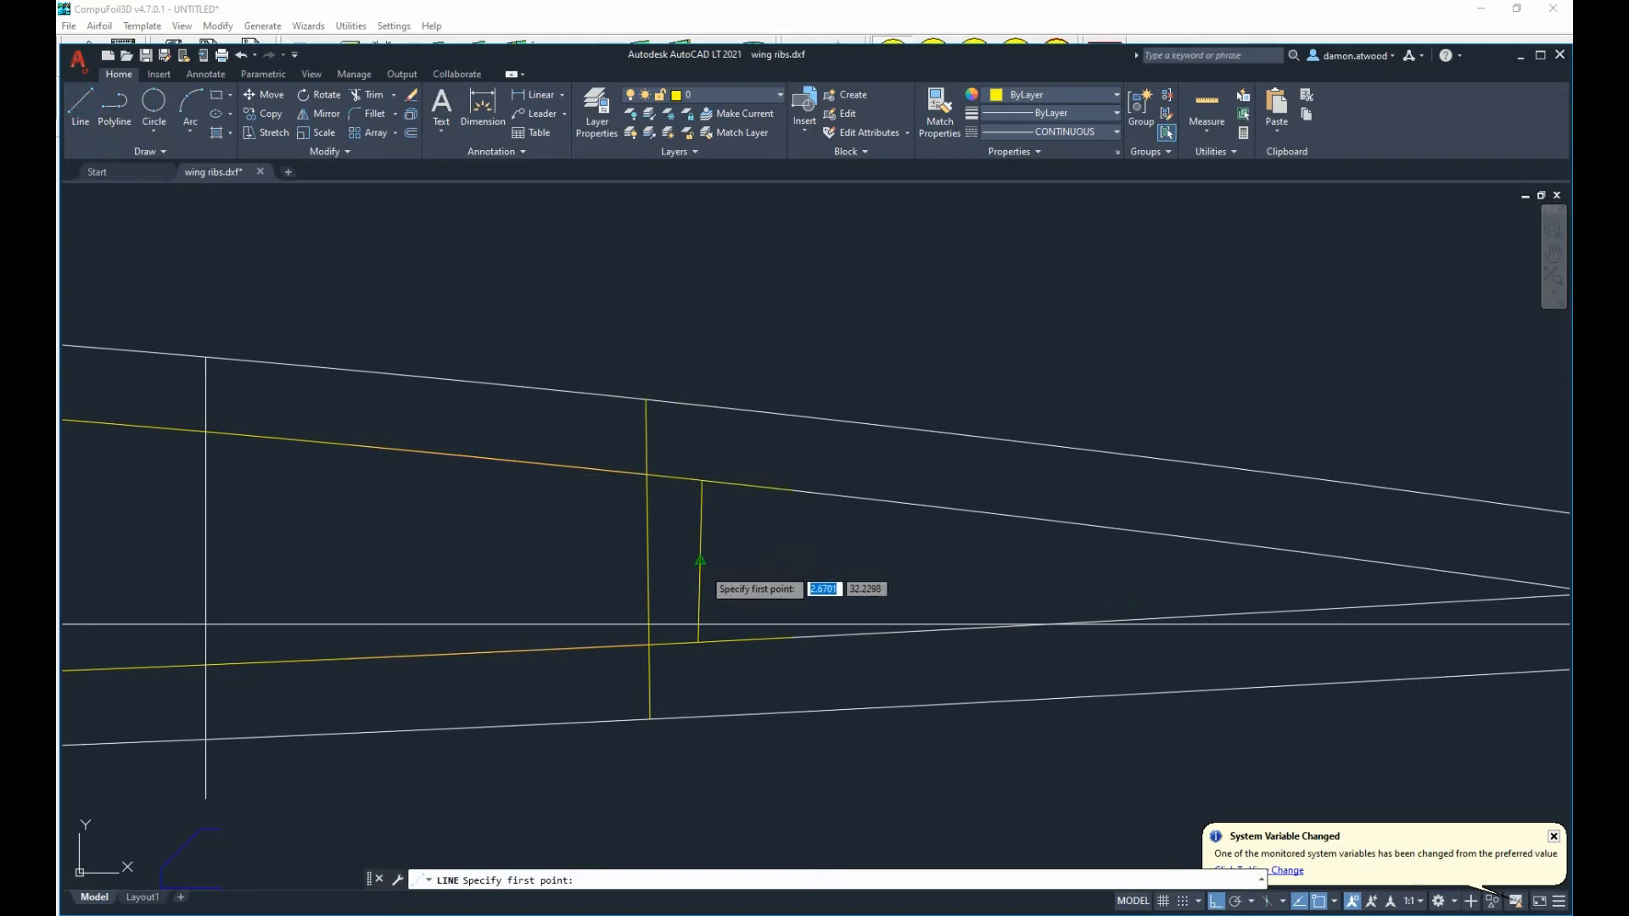
{"action": "left_click", "coordinate": [700, 561]}
{"action": "left_click", "coordinate": [900, 551]}
{"action": "key", "text": "Return"}
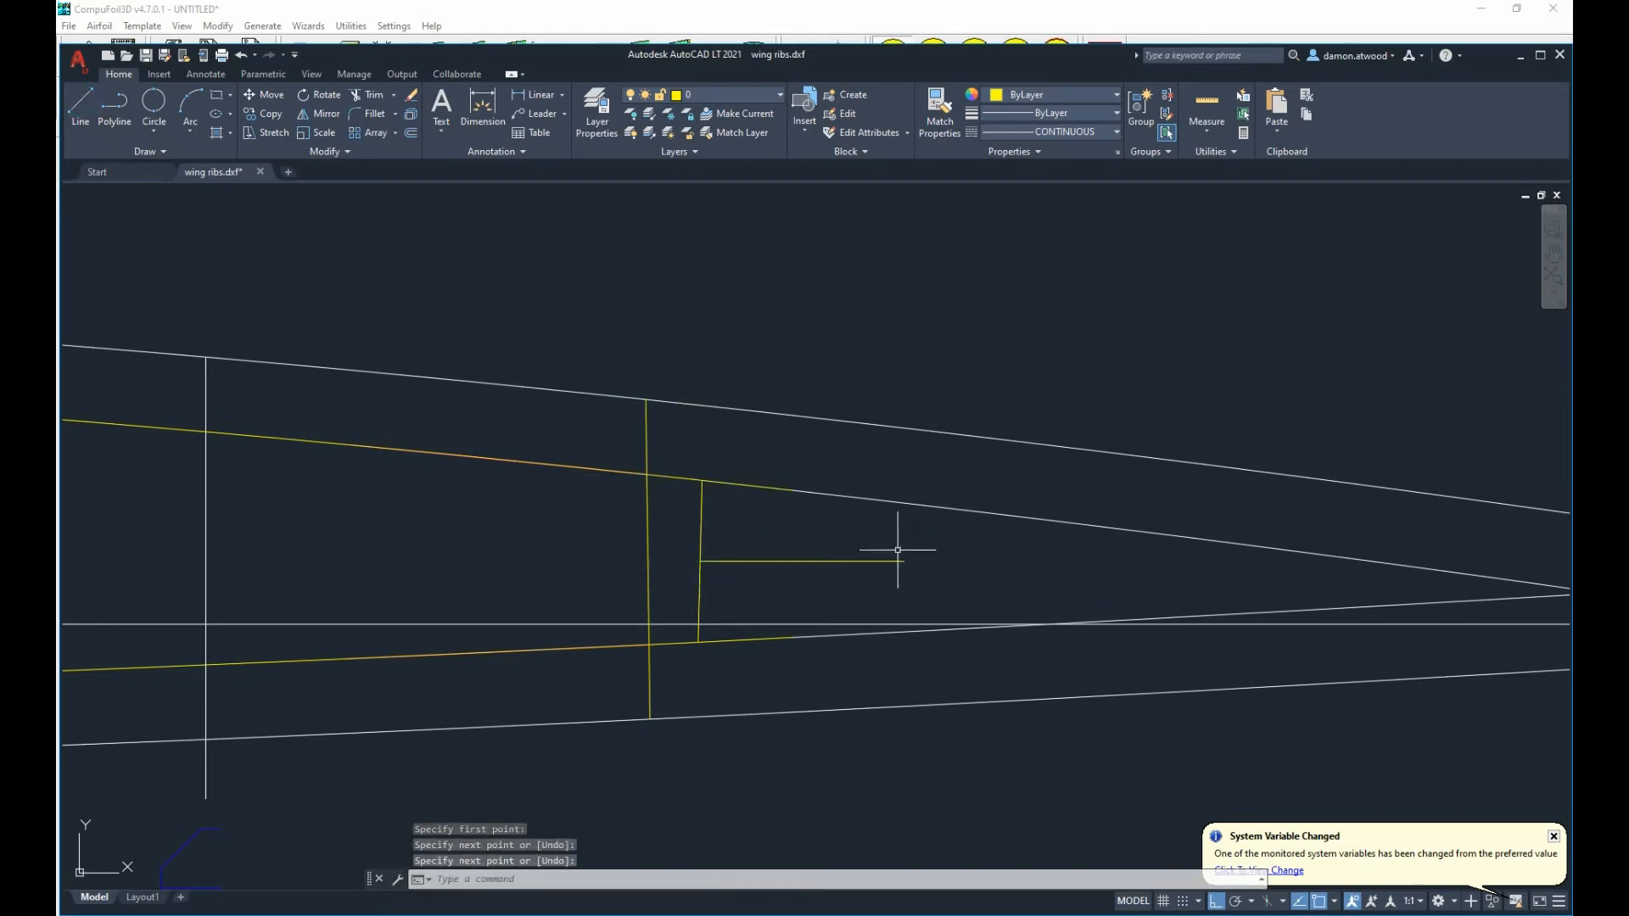
Draw a two-point circle about 0.125 in diameter from the short vertical line's midpoint to the horizontal line, with ortho mode turned off.
{"action": "left_click", "coordinate": [156, 106]}
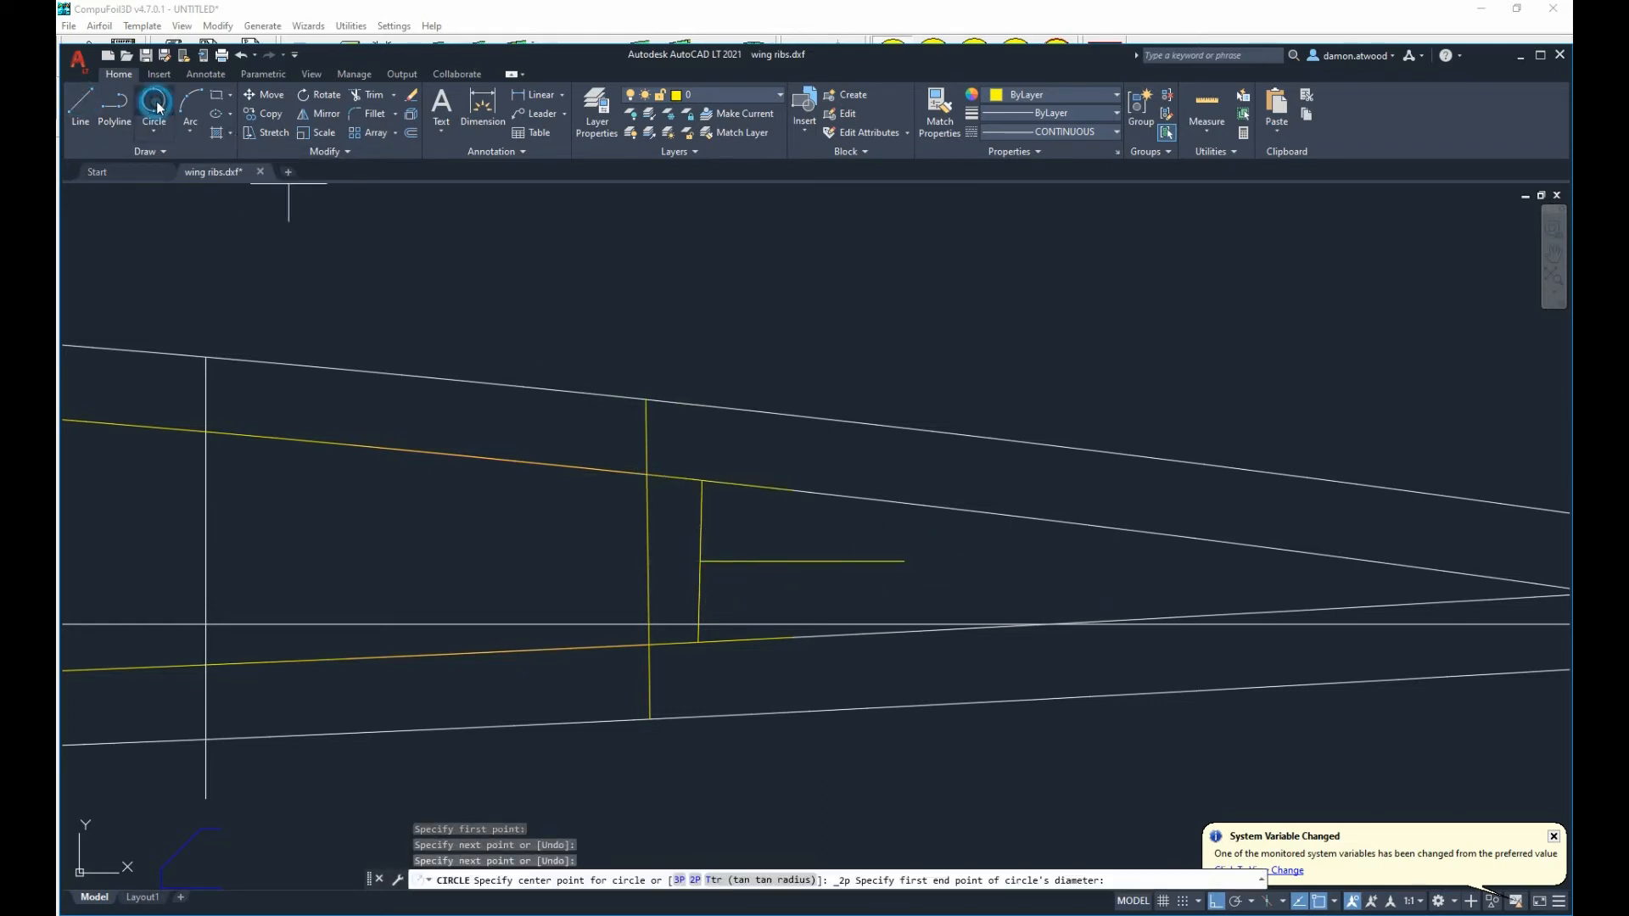
{"action": "left_click", "coordinate": [700, 561]}
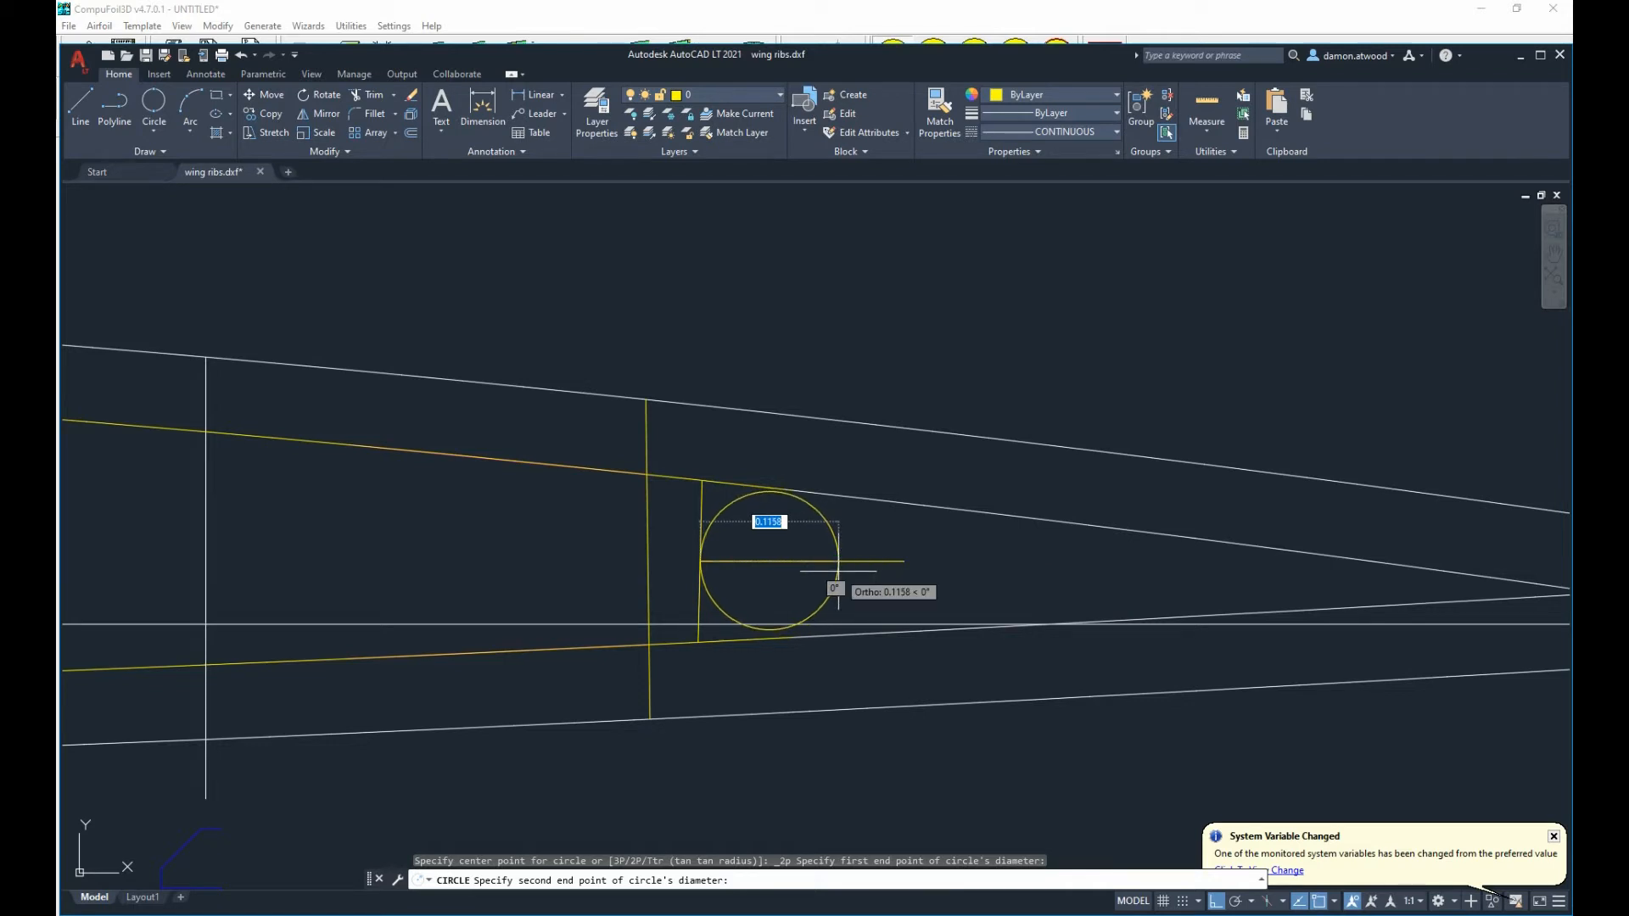
{"action": "key", "text": "F8"}
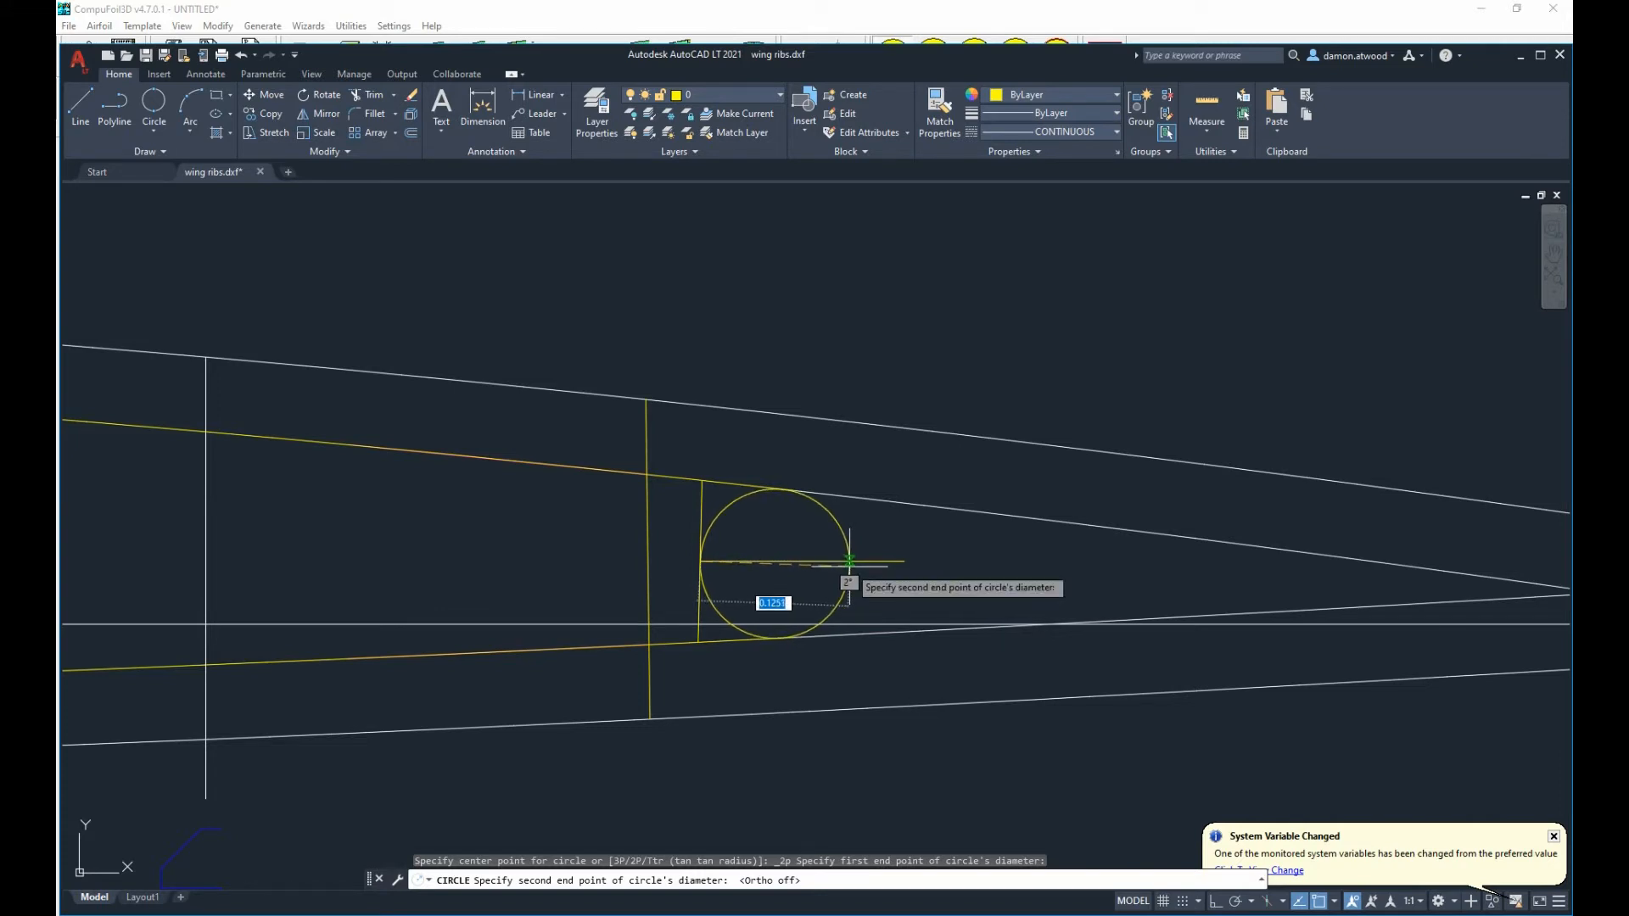
{"action": "left_click", "coordinate": [849, 562]}
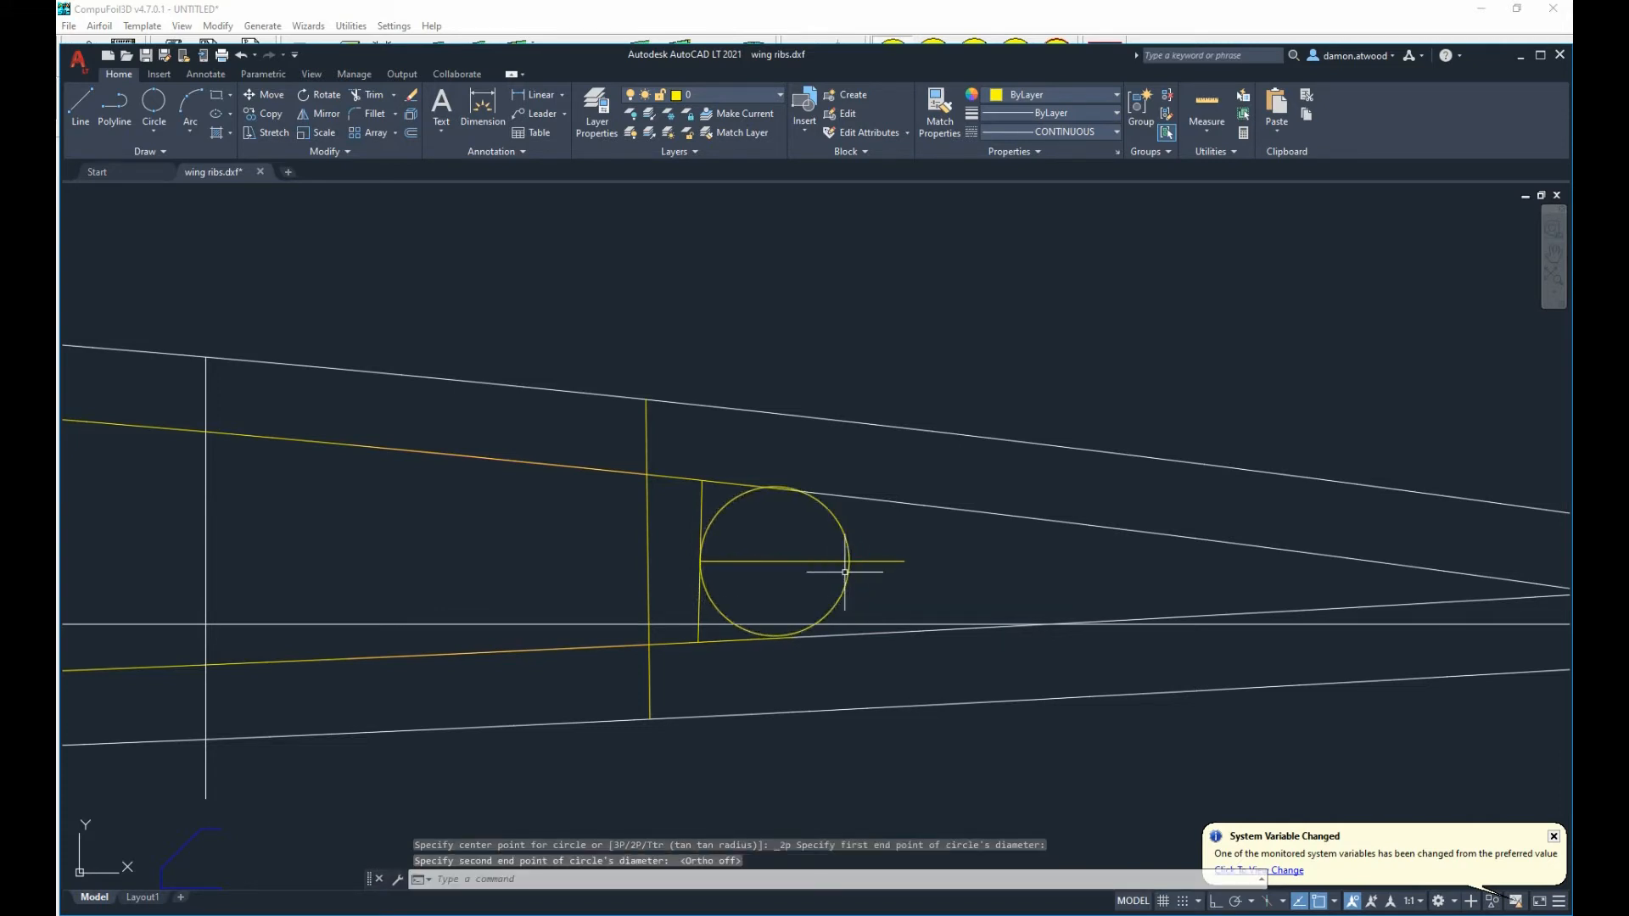
Erase the circle and the horizontal line behind the short vertical line.
{"action": "left_click", "coordinate": [848, 568]}
{"action": "key", "text": "Delete"}
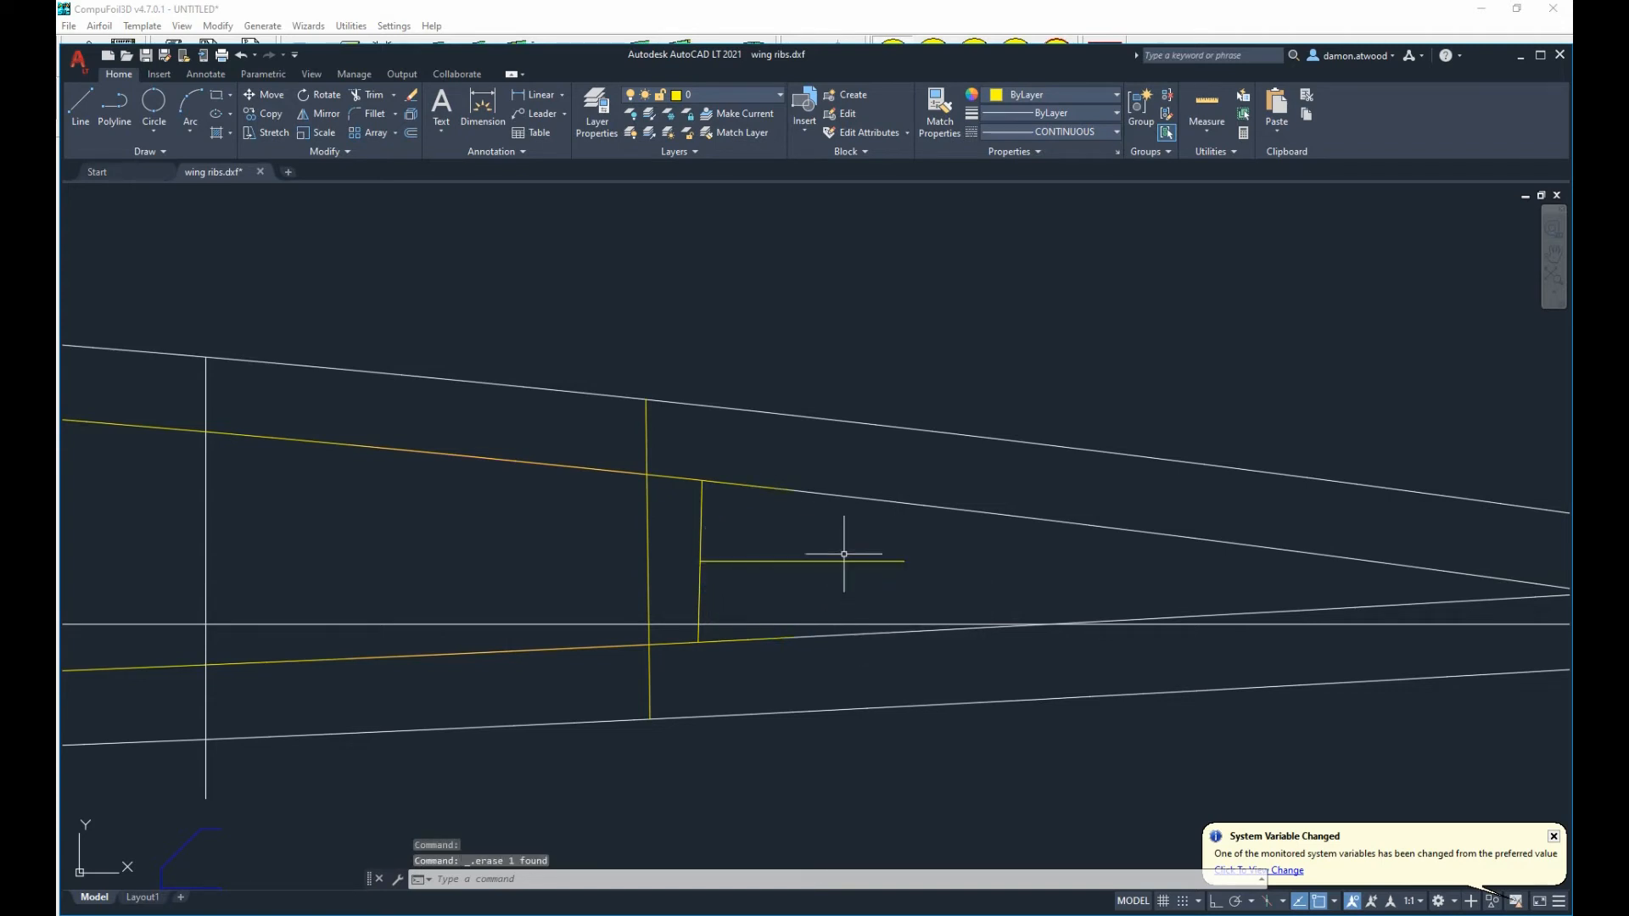
{"action": "left_click", "coordinate": [845, 560]}
{"action": "key", "text": "Delete"}
{"action": "left_click", "coordinate": [156, 106]}
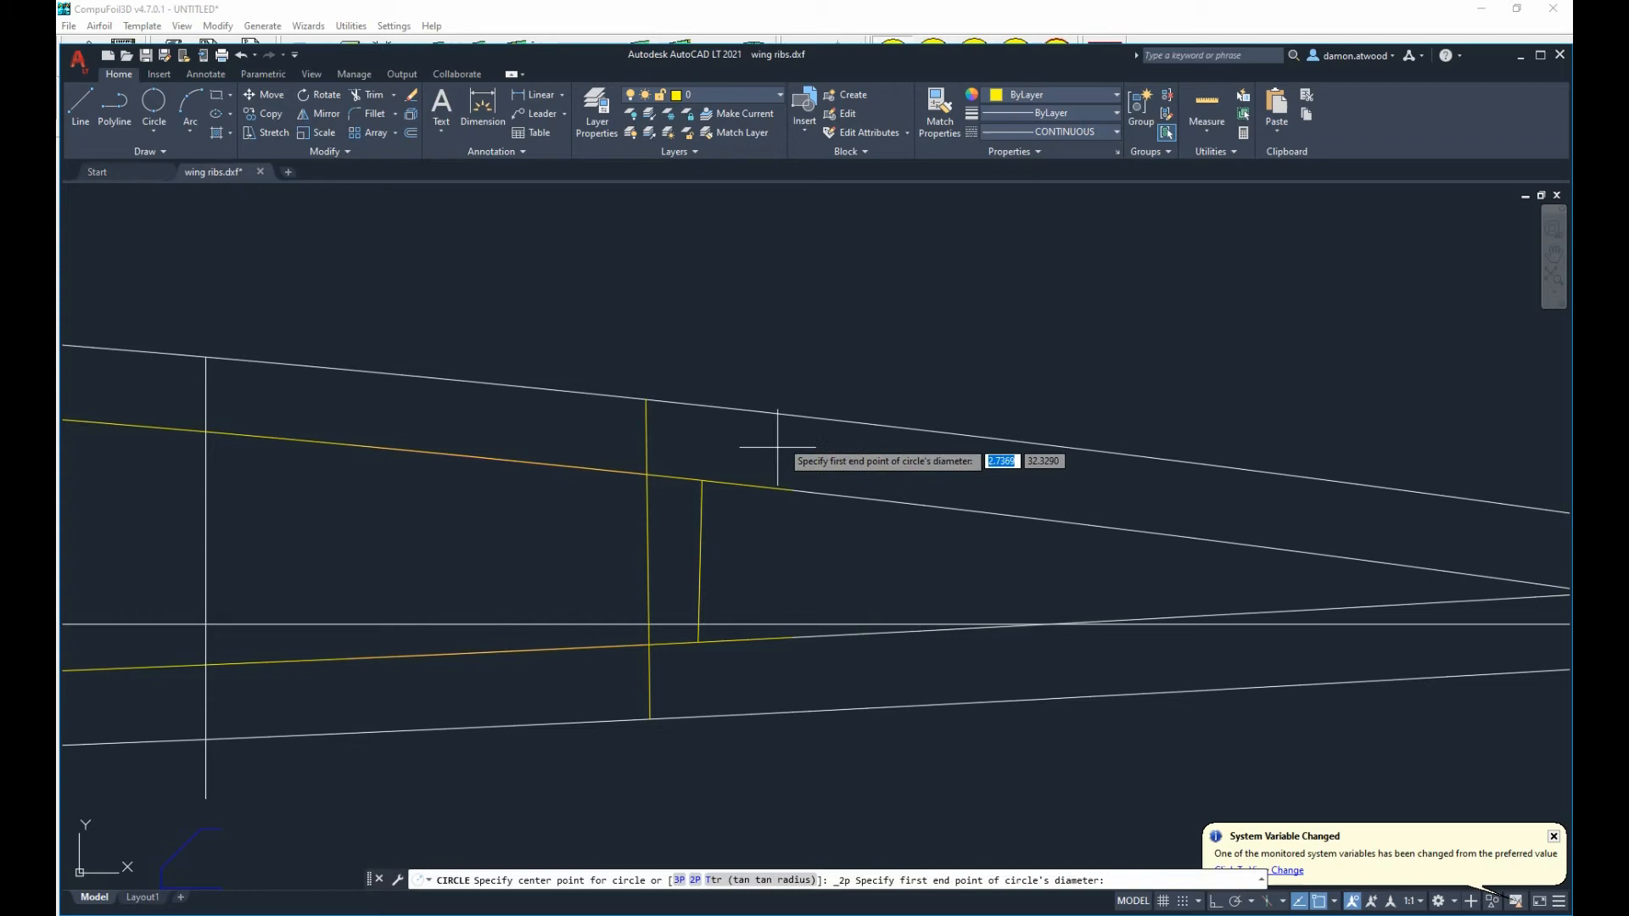
{"action": "left_click", "coordinate": [700, 568]}
{"action": "key", "text": "Escape"}
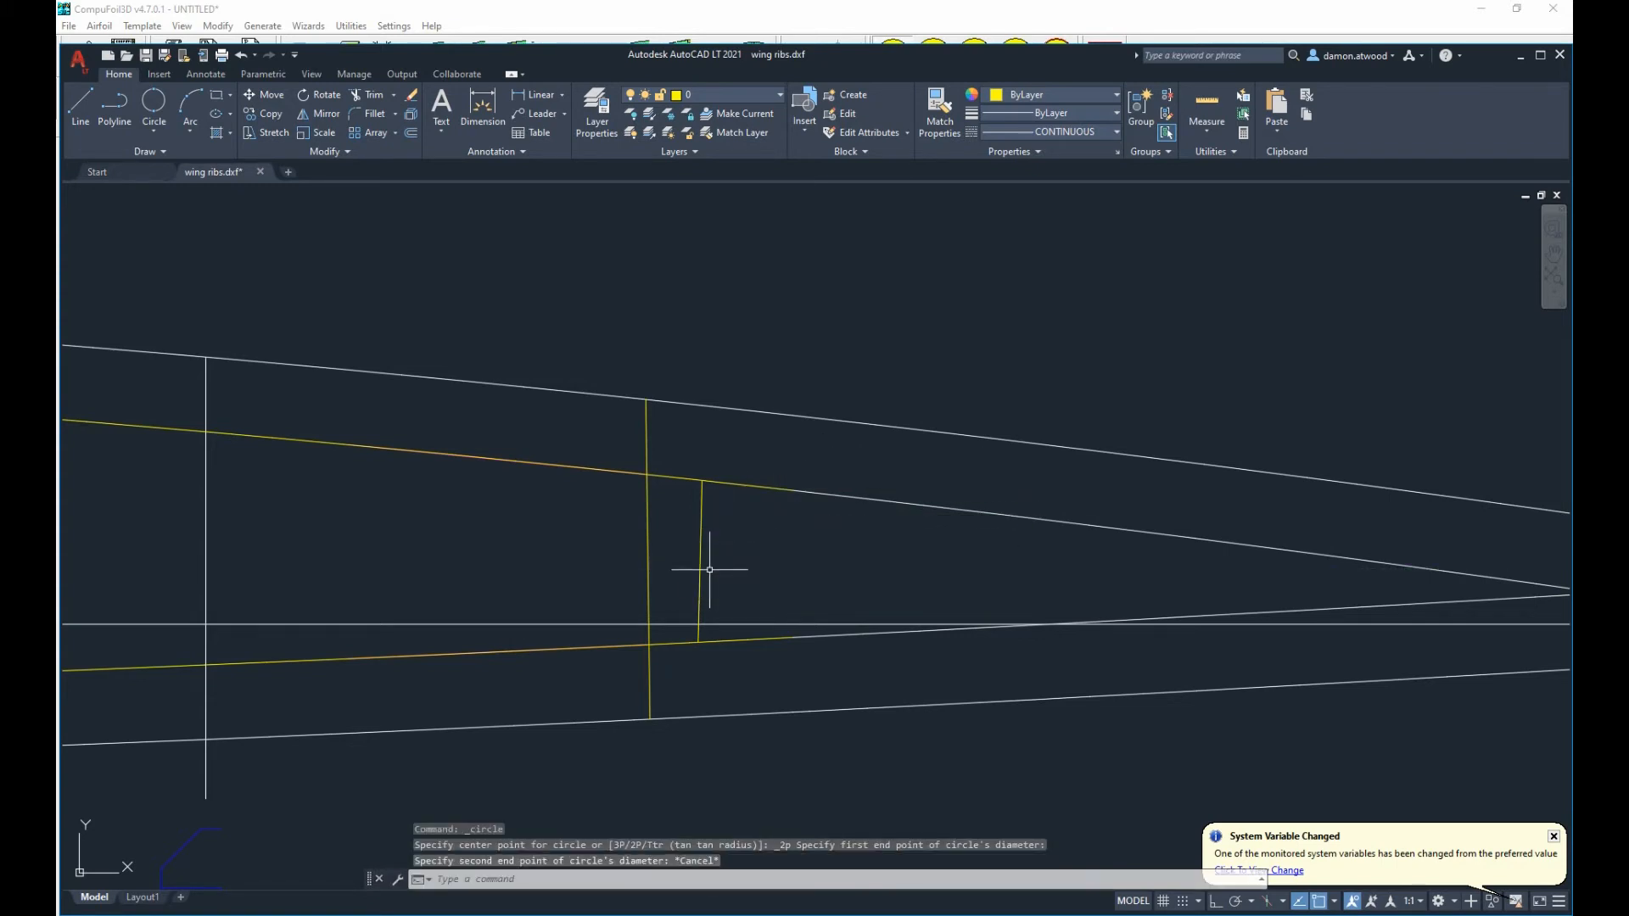
{"action": "key", "text": "Return"}
{"action": "left_click", "coordinate": [700, 561]}
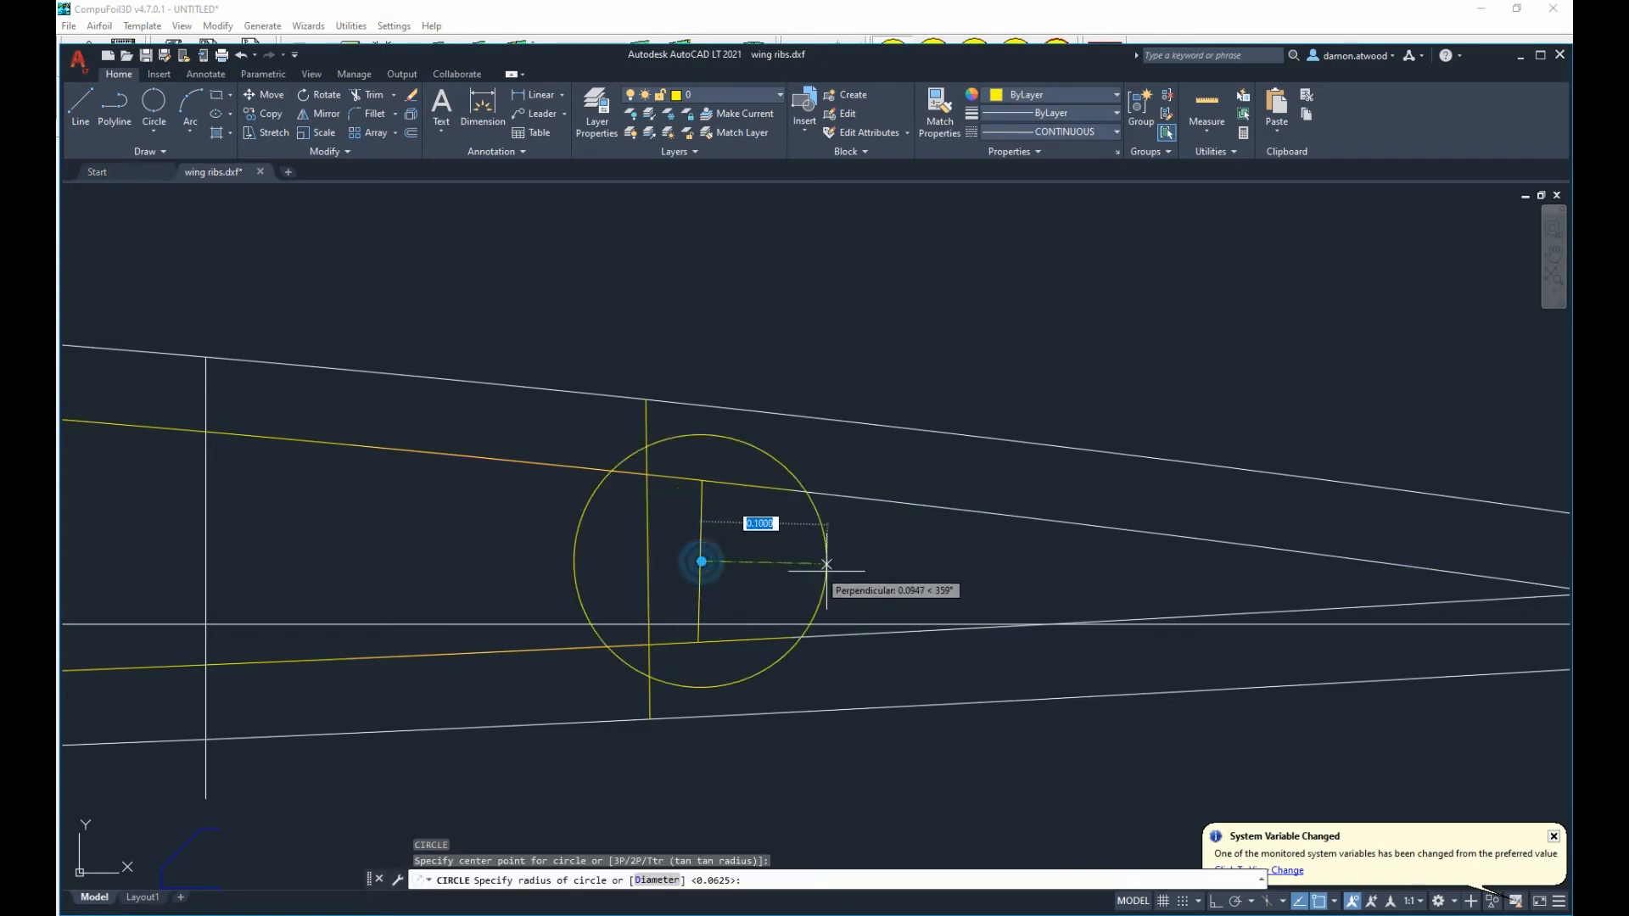
{"action": "key", "text": "Escape"}
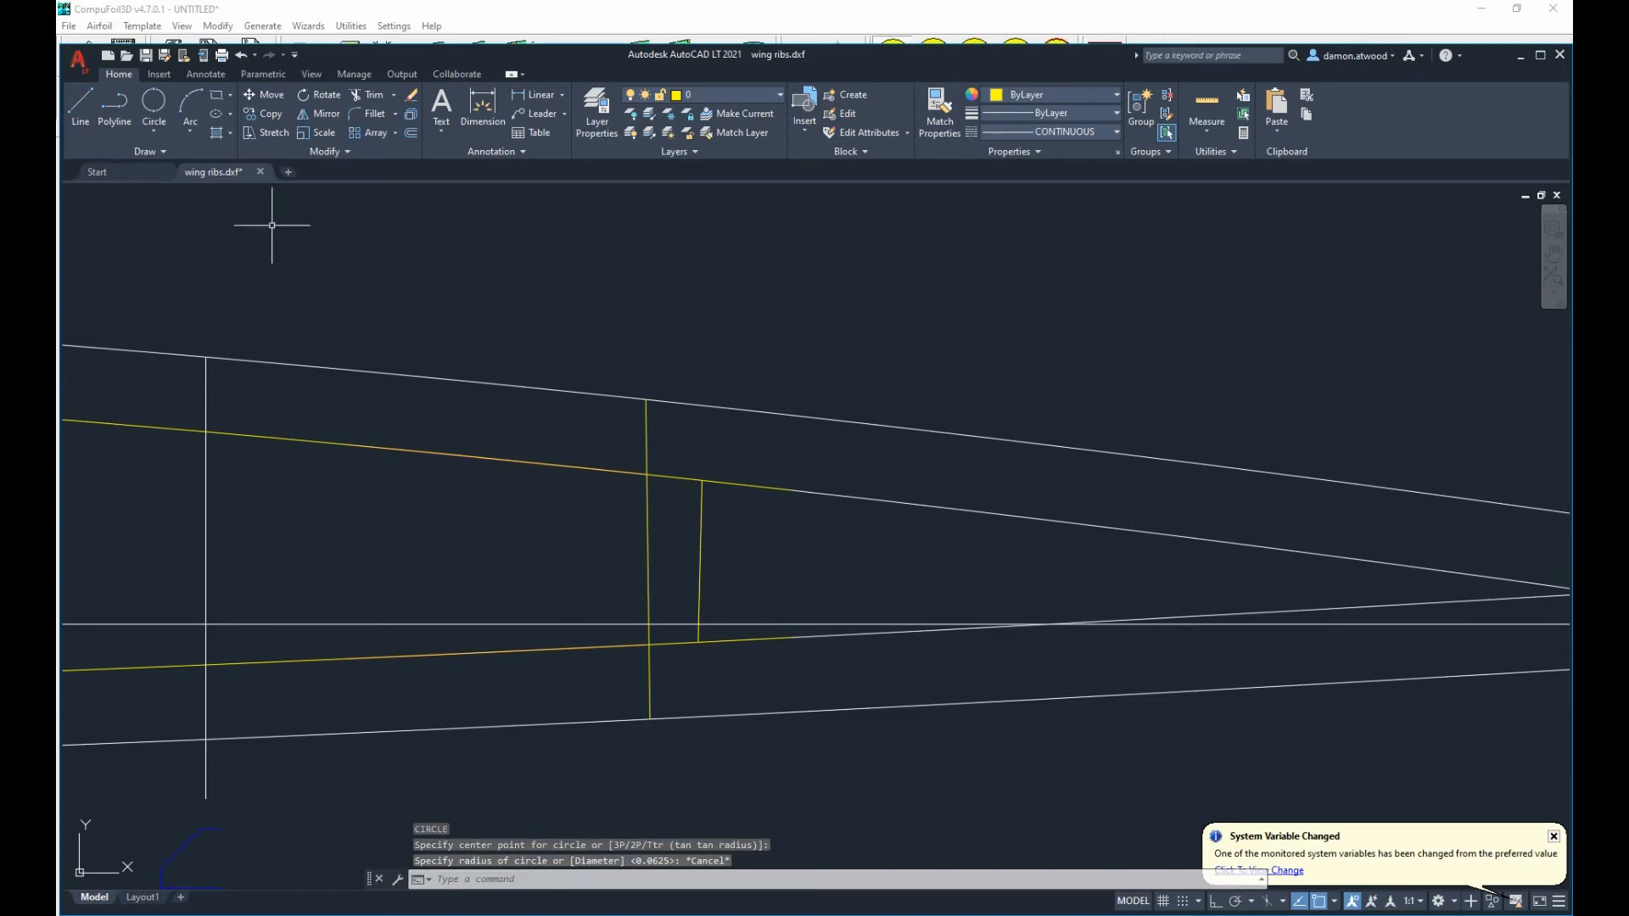
Draw a two-point circle about 0.125 in diameter rearward from the short vertical line's midpoint, fitting between the inner contours.
{"action": "left_click", "coordinate": [154, 102]}
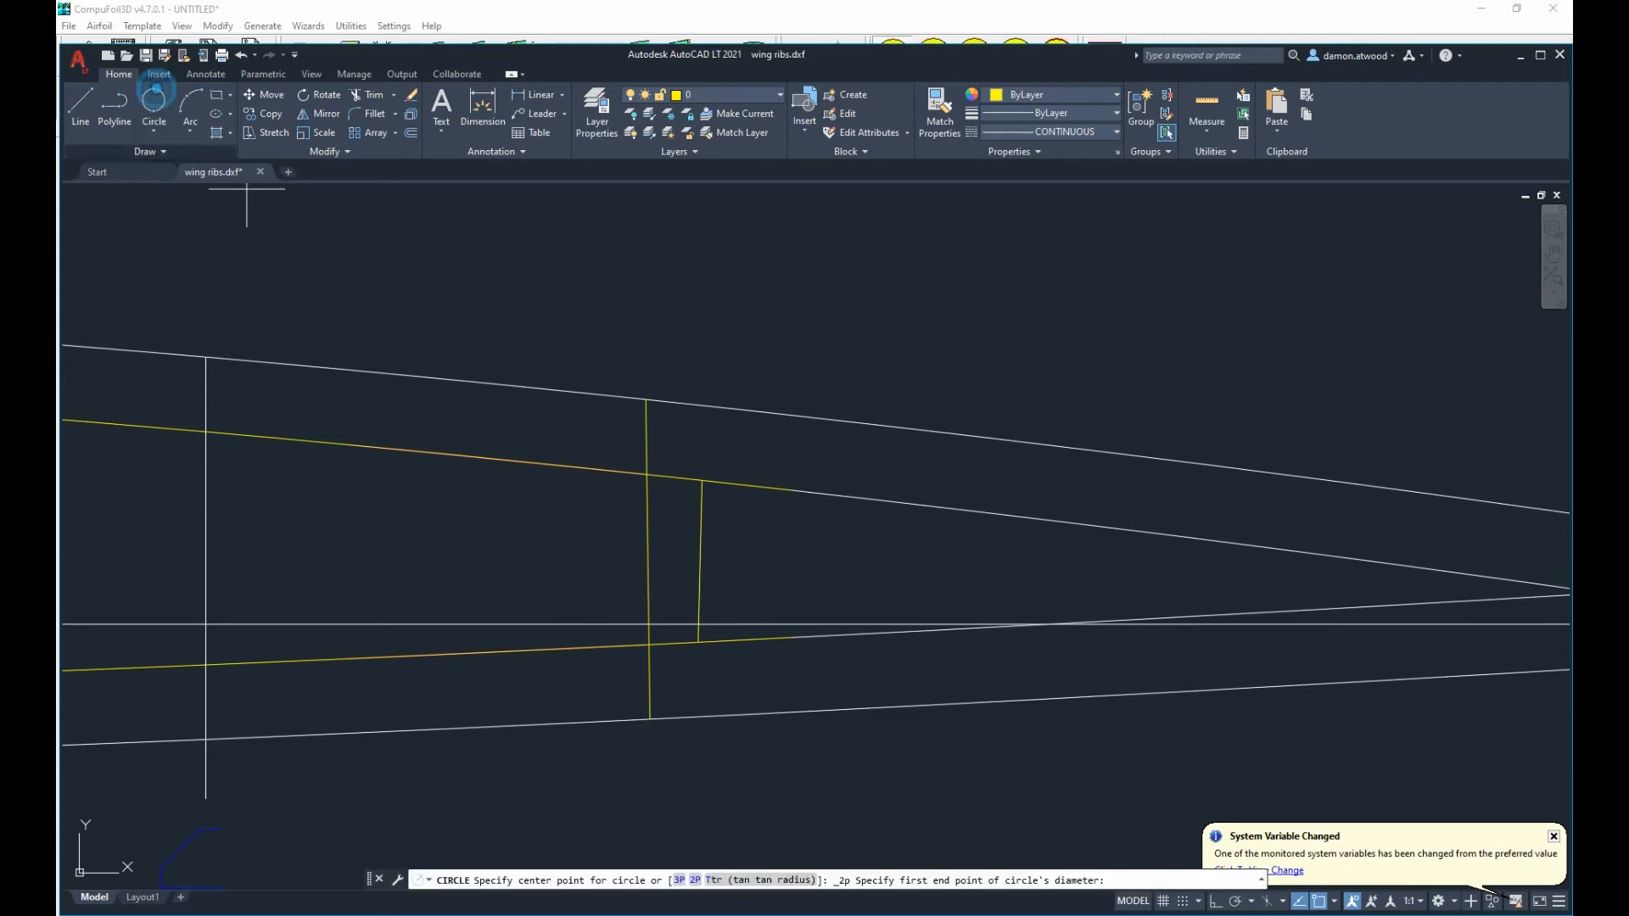
{"action": "left_click", "coordinate": [700, 561]}
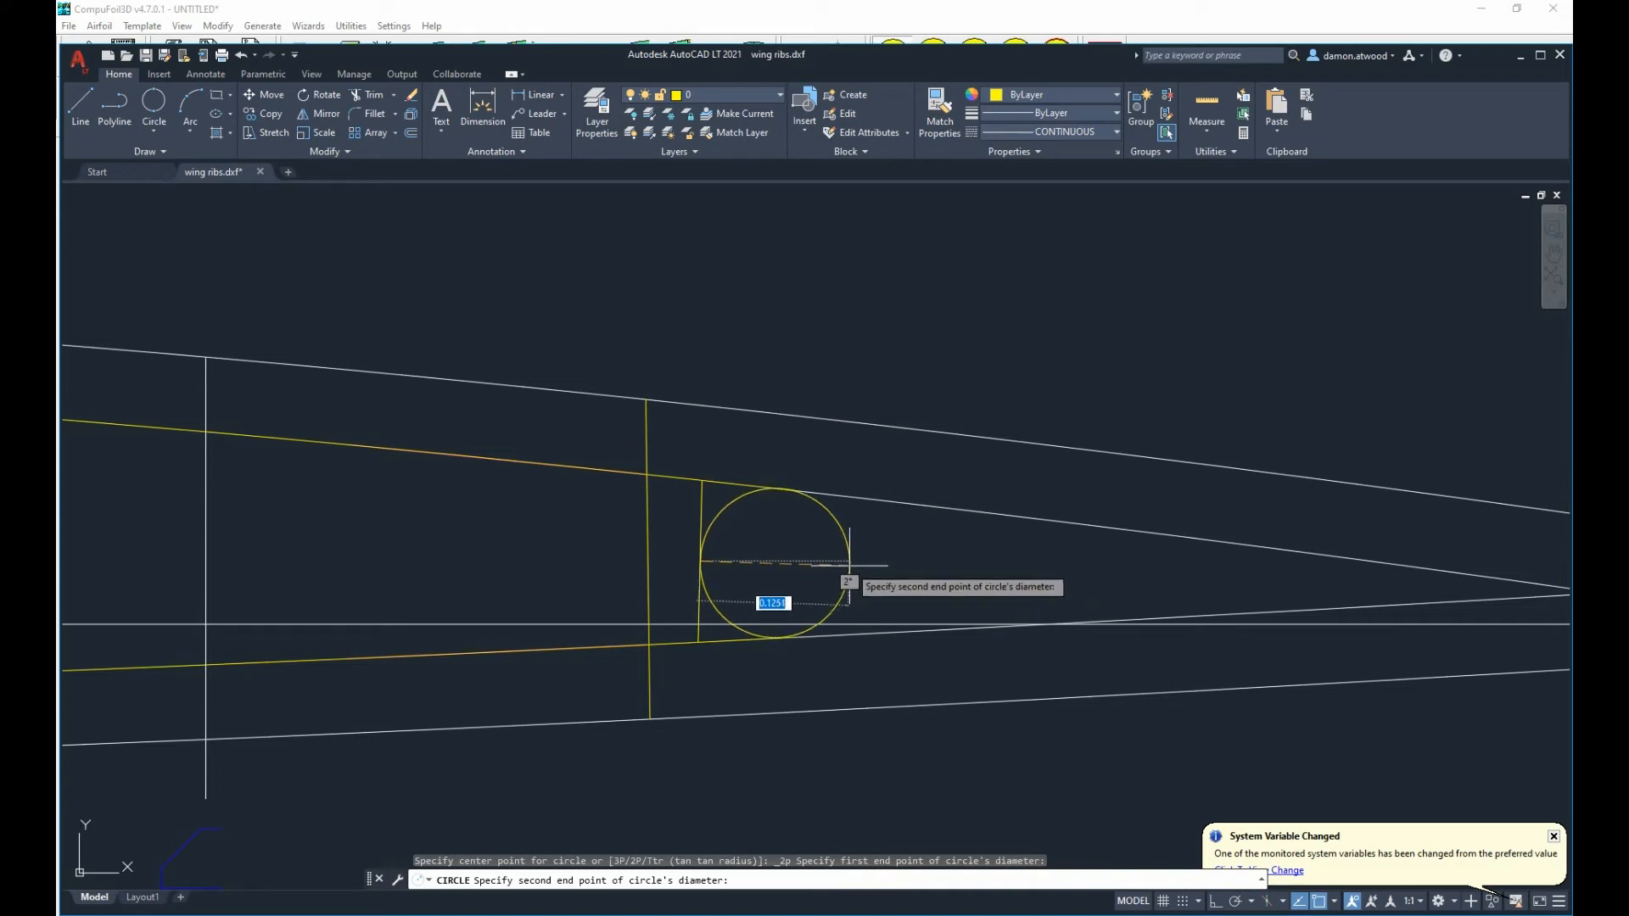
{"action": "left_click", "coordinate": [850, 565]}
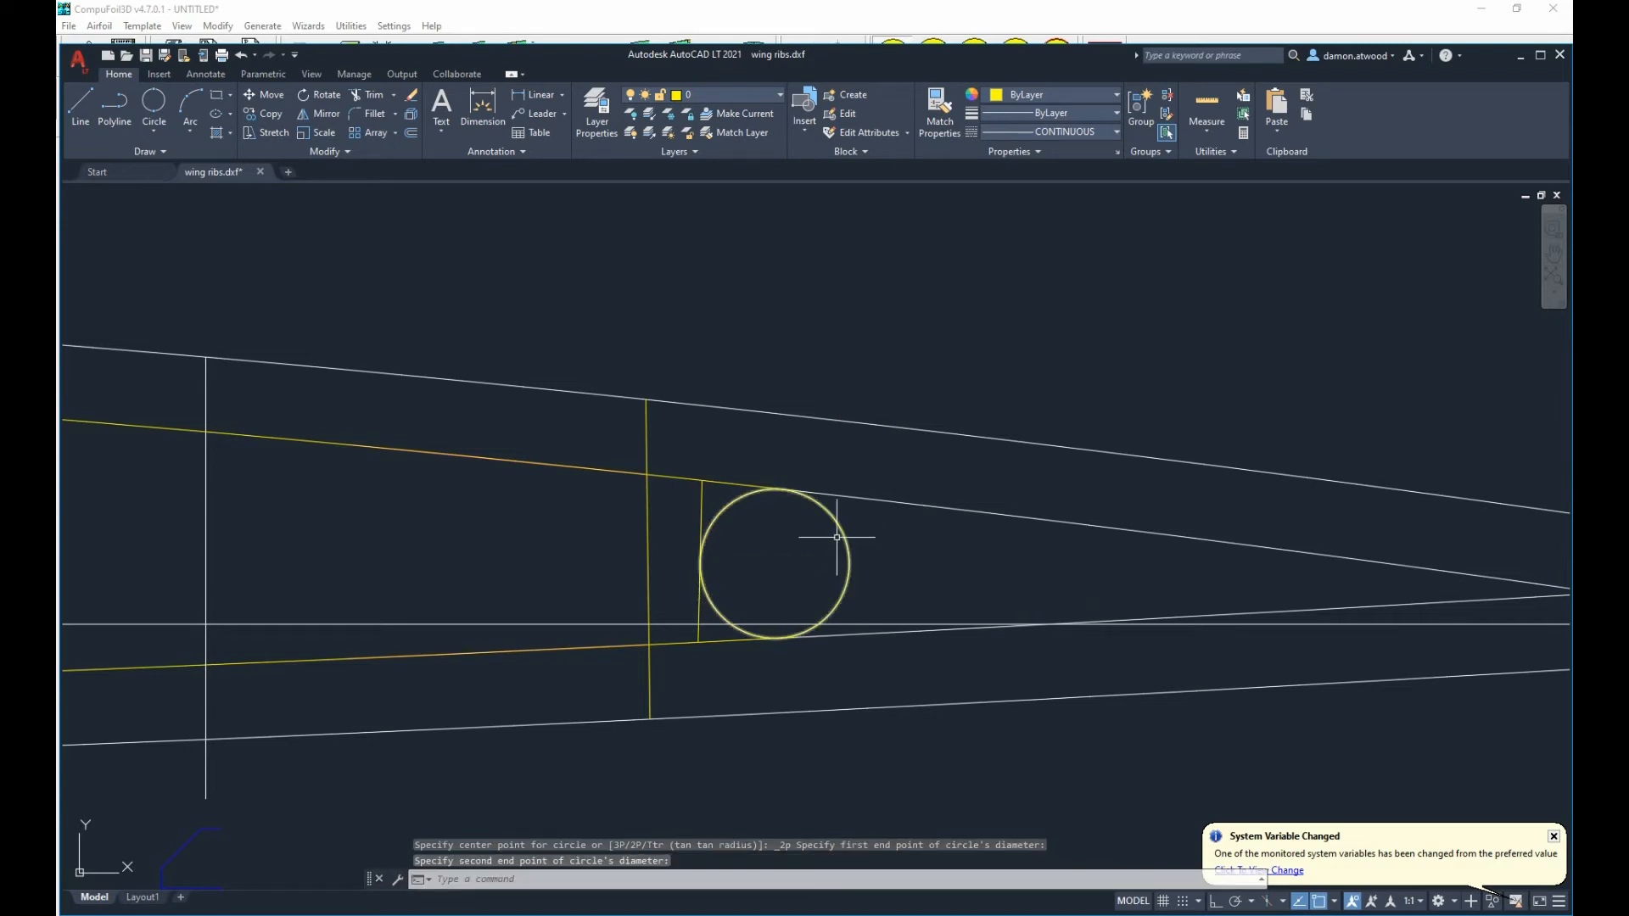
Erase the upper and lower inner contour segments behind the circle, and undo the last erase.
{"action": "scroll", "coordinate": [690, 513], "scroll_direction": "down", "scroll_amount": 2}
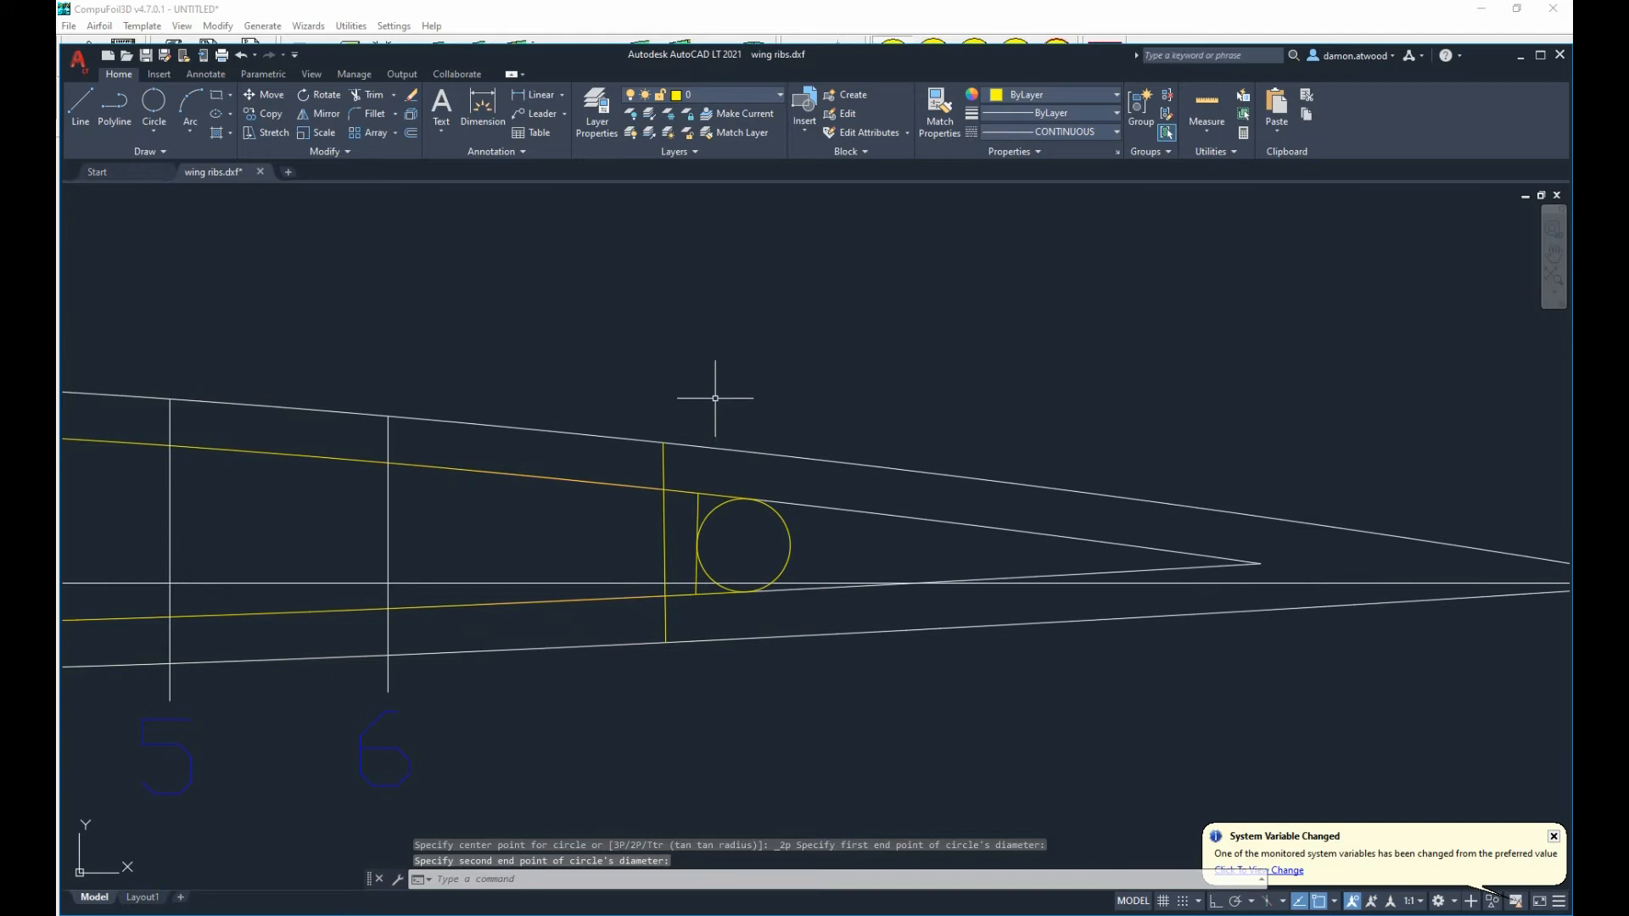
{"action": "left_click", "coordinate": [81, 103]}
{"action": "key", "text": "Escape"}
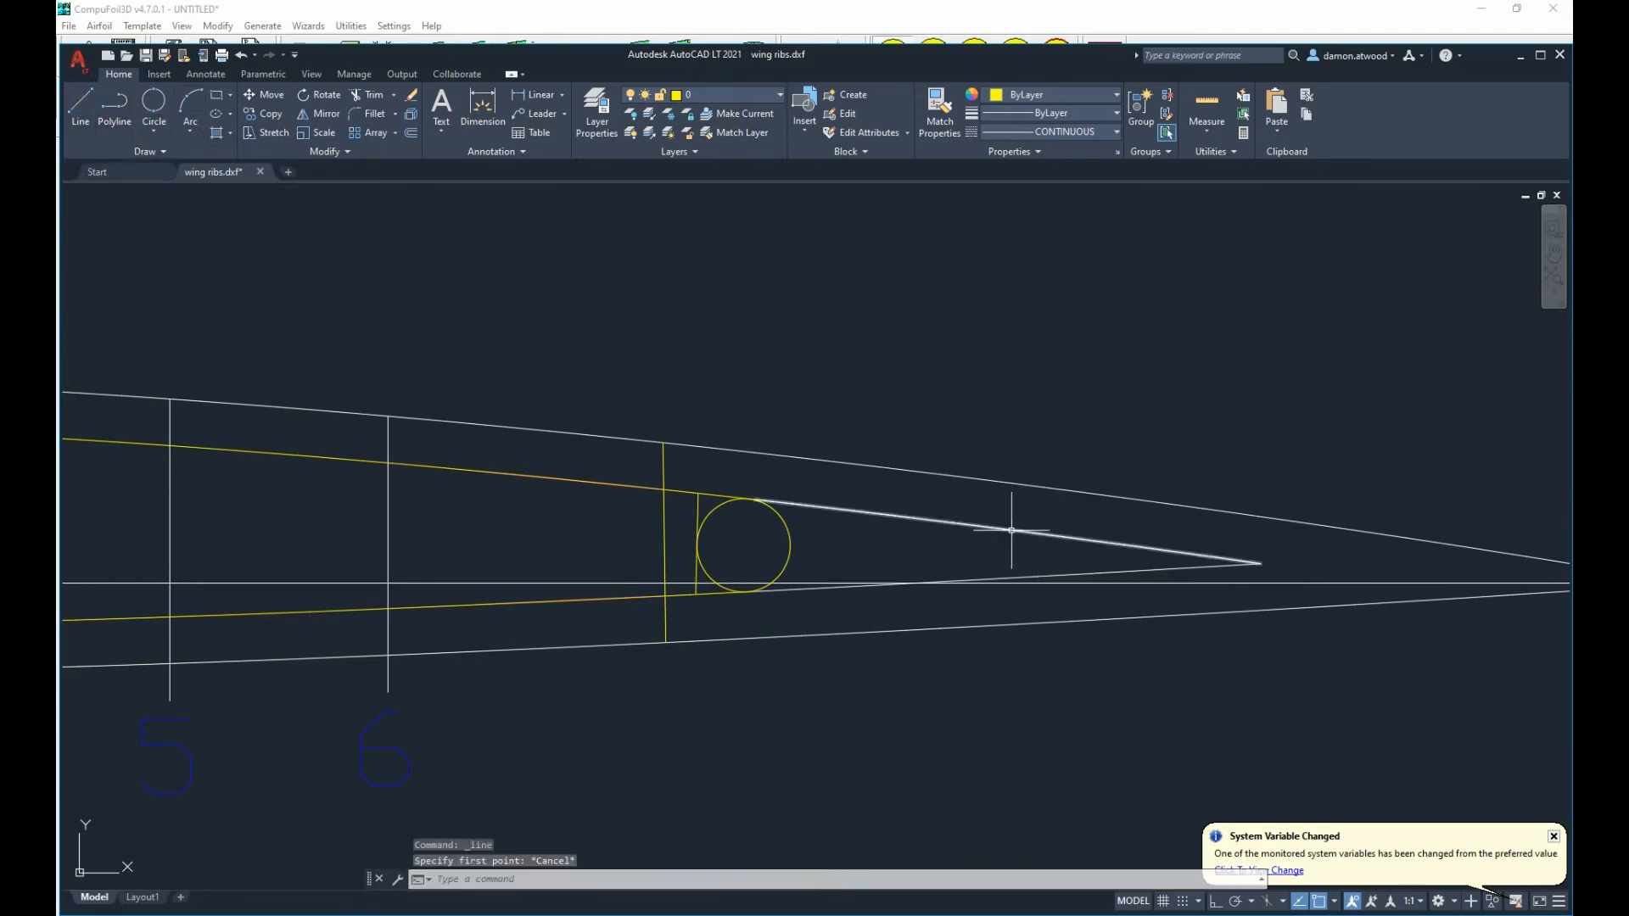
{"action": "left_click", "coordinate": [1011, 530]}
{"action": "key", "text": "Delete"}
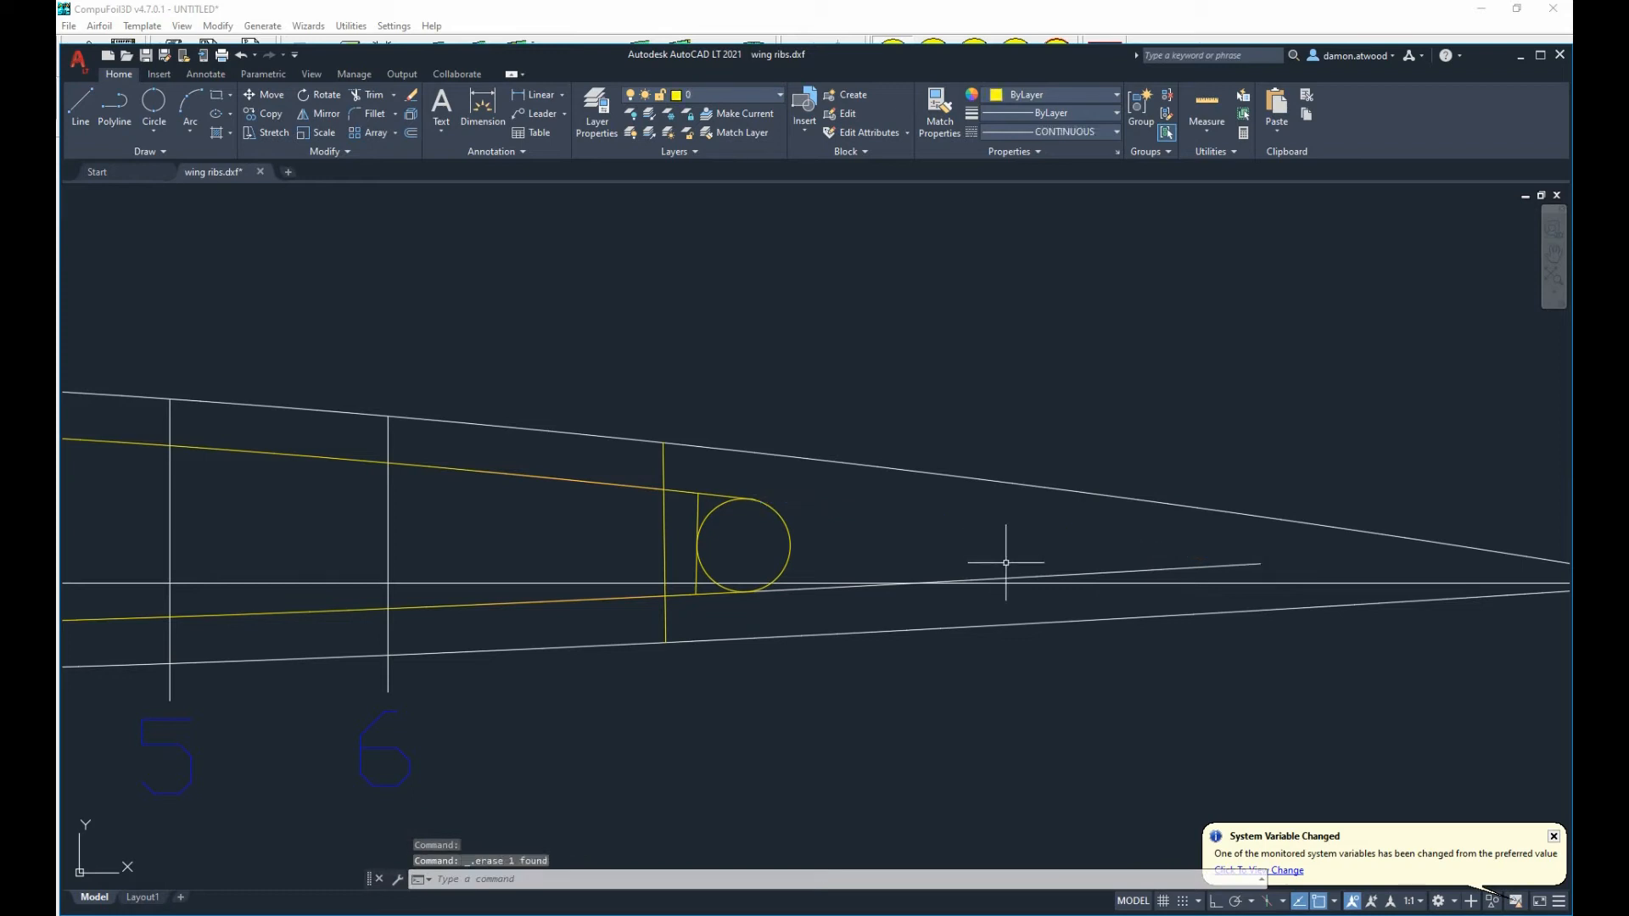
{"action": "left_click", "coordinate": [1016, 574]}
{"action": "key", "text": "Delete"}
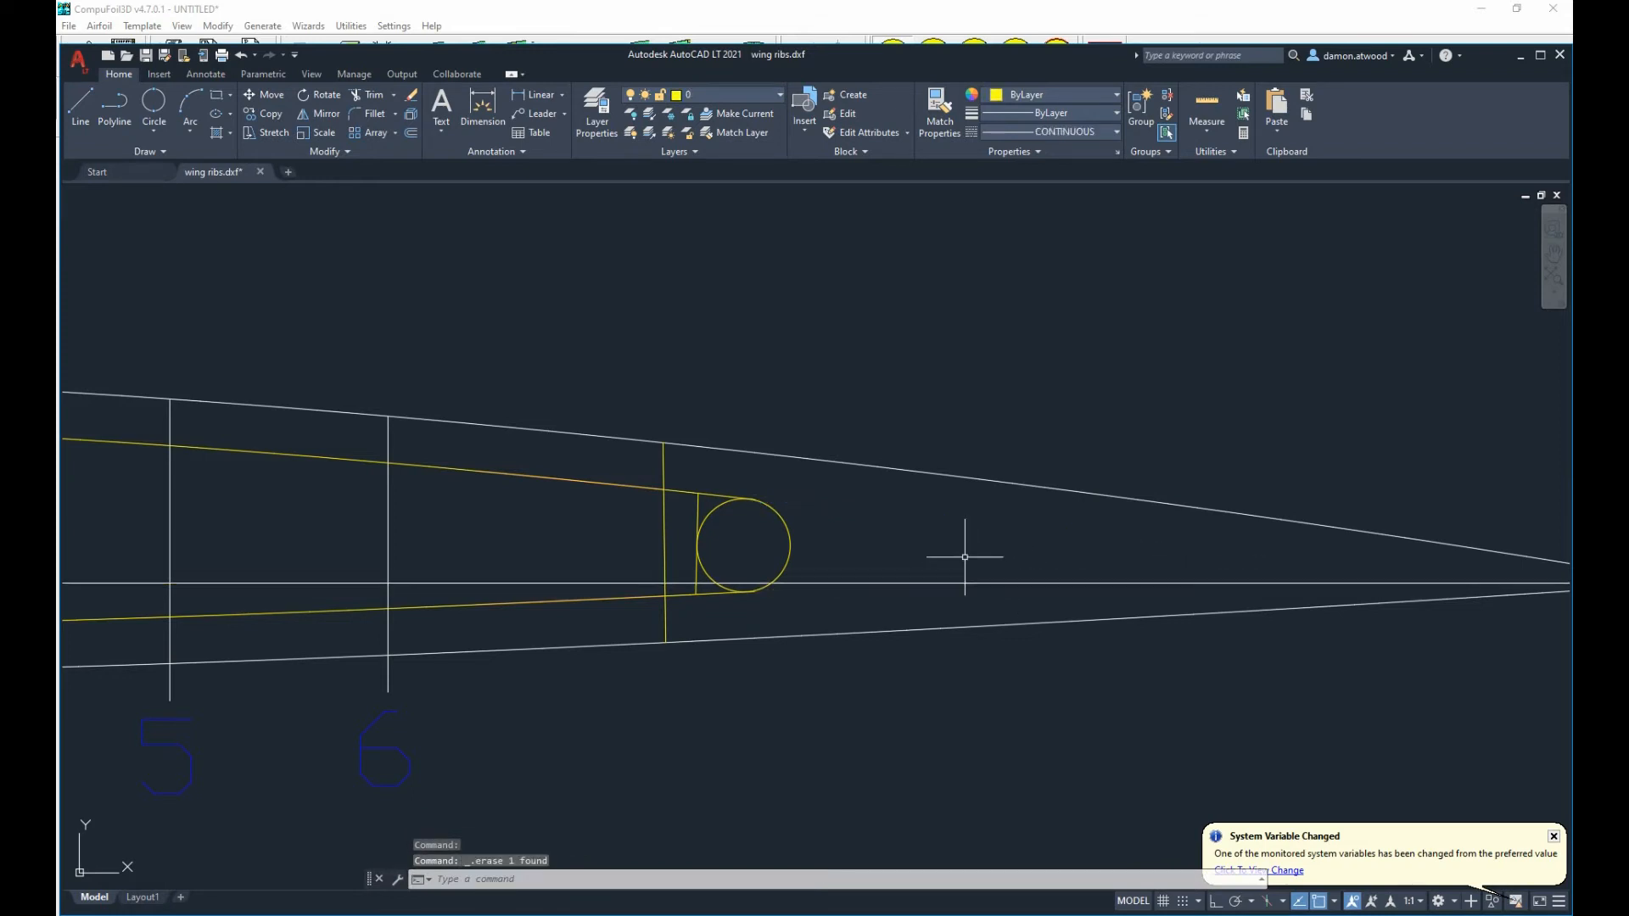
{"action": "key", "text": "ctrl+z"}
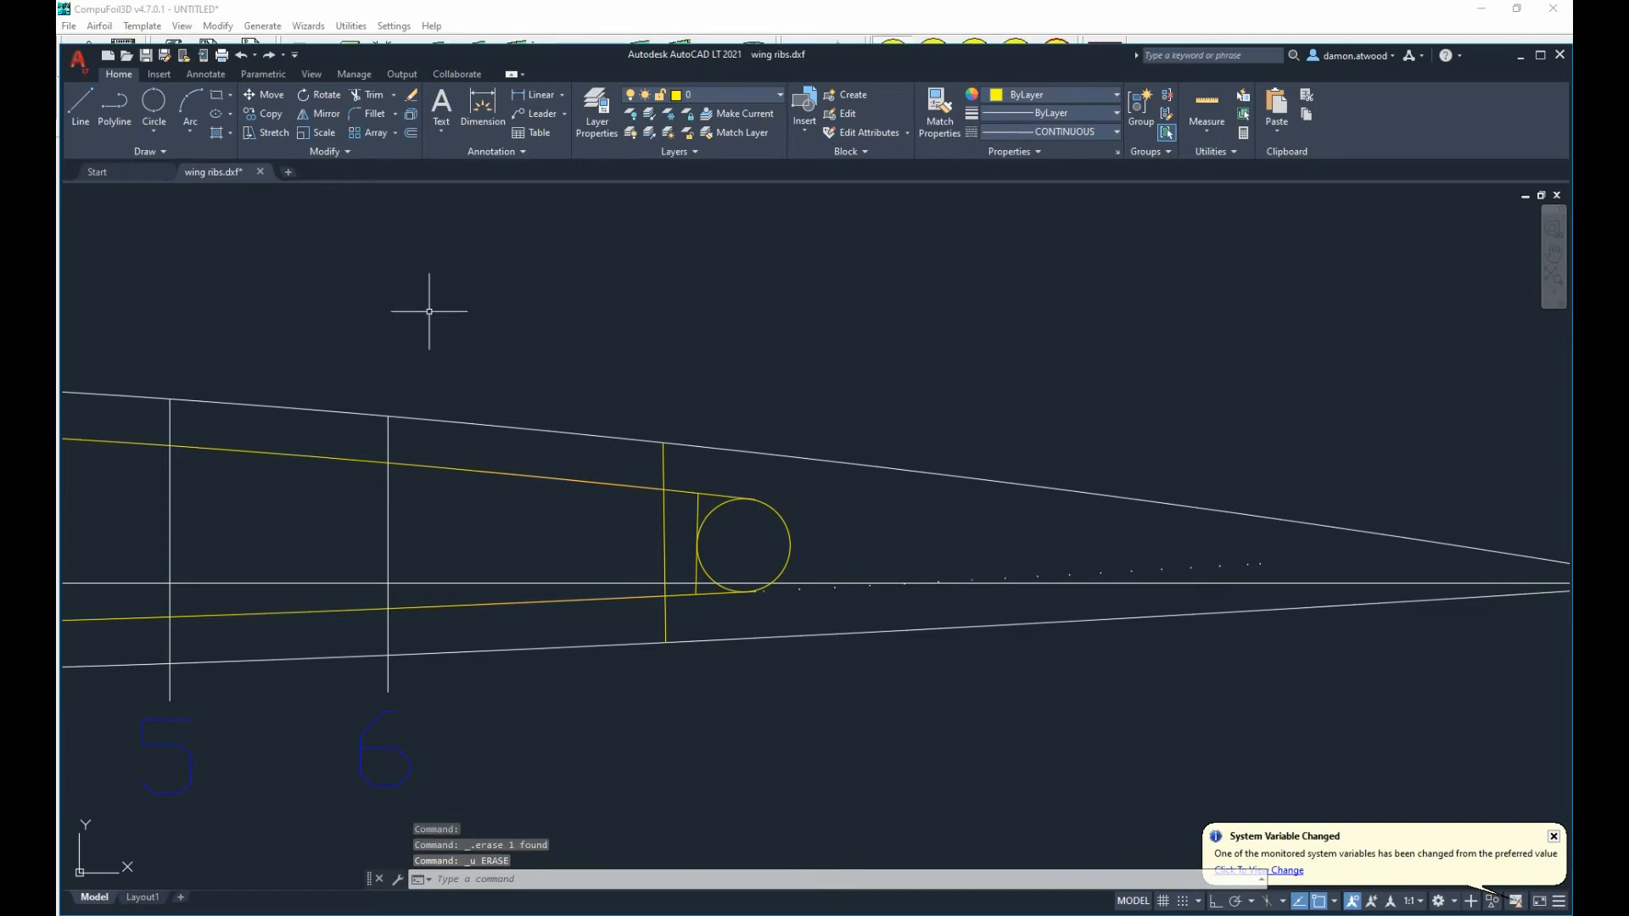
{"action": "left_click", "coordinate": [81, 106]}
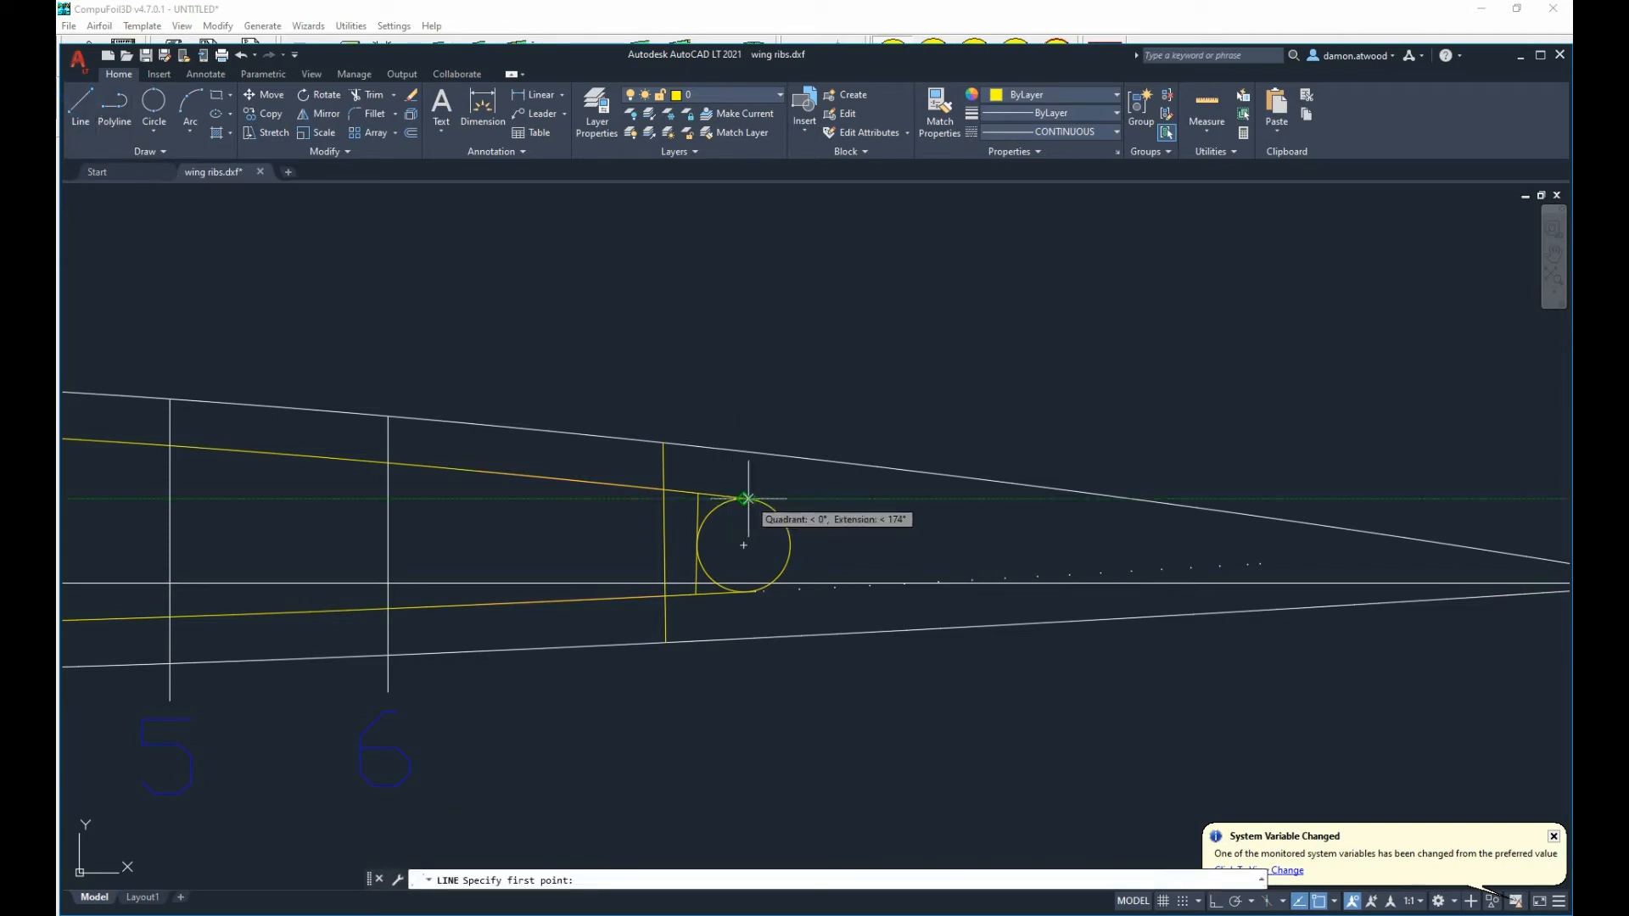
{"action": "scroll", "coordinate": [747, 499], "scroll_direction": "down", "scroll_amount": 2}
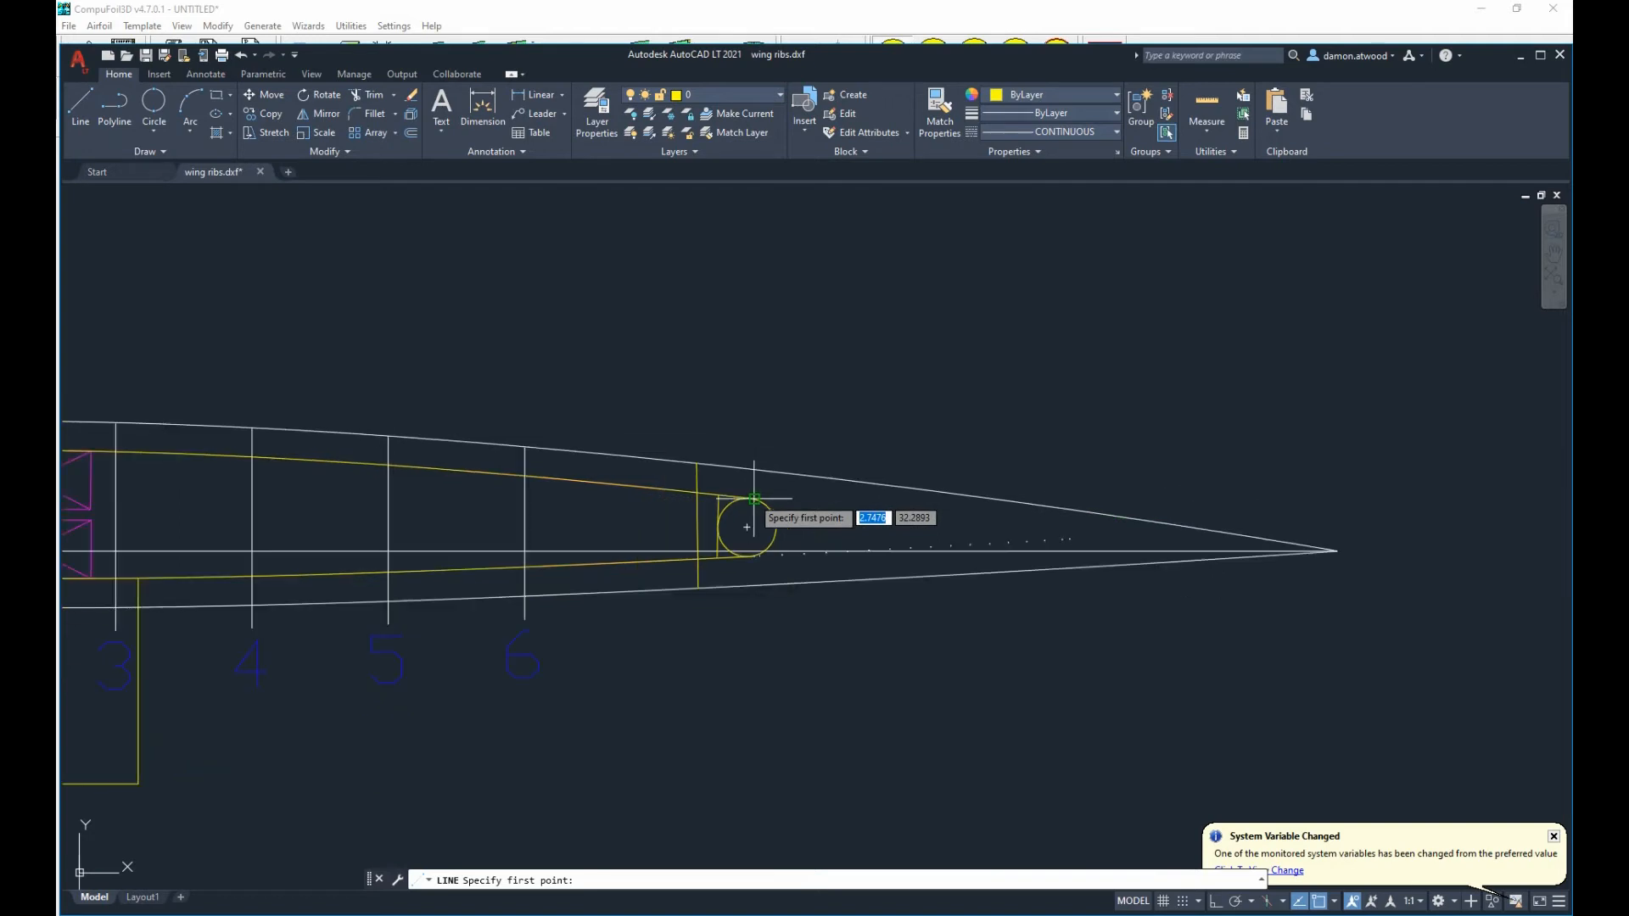
{"action": "scroll", "coordinate": [747, 499], "scroll_direction": "up", "scroll_amount": 5}
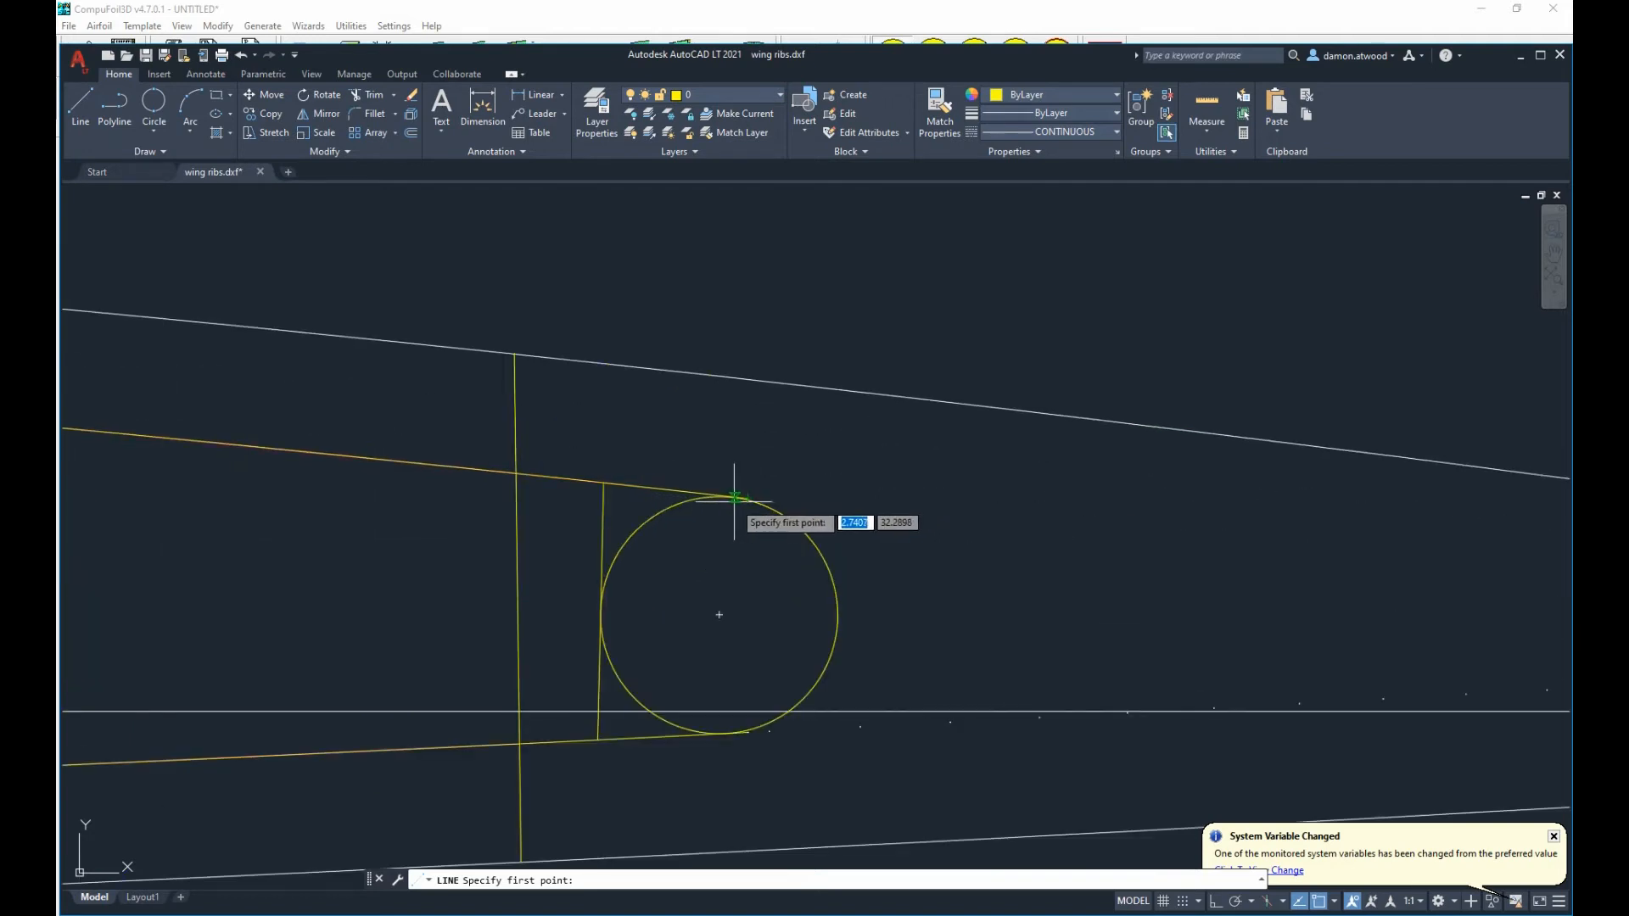
{"action": "key", "text": "Escape"}
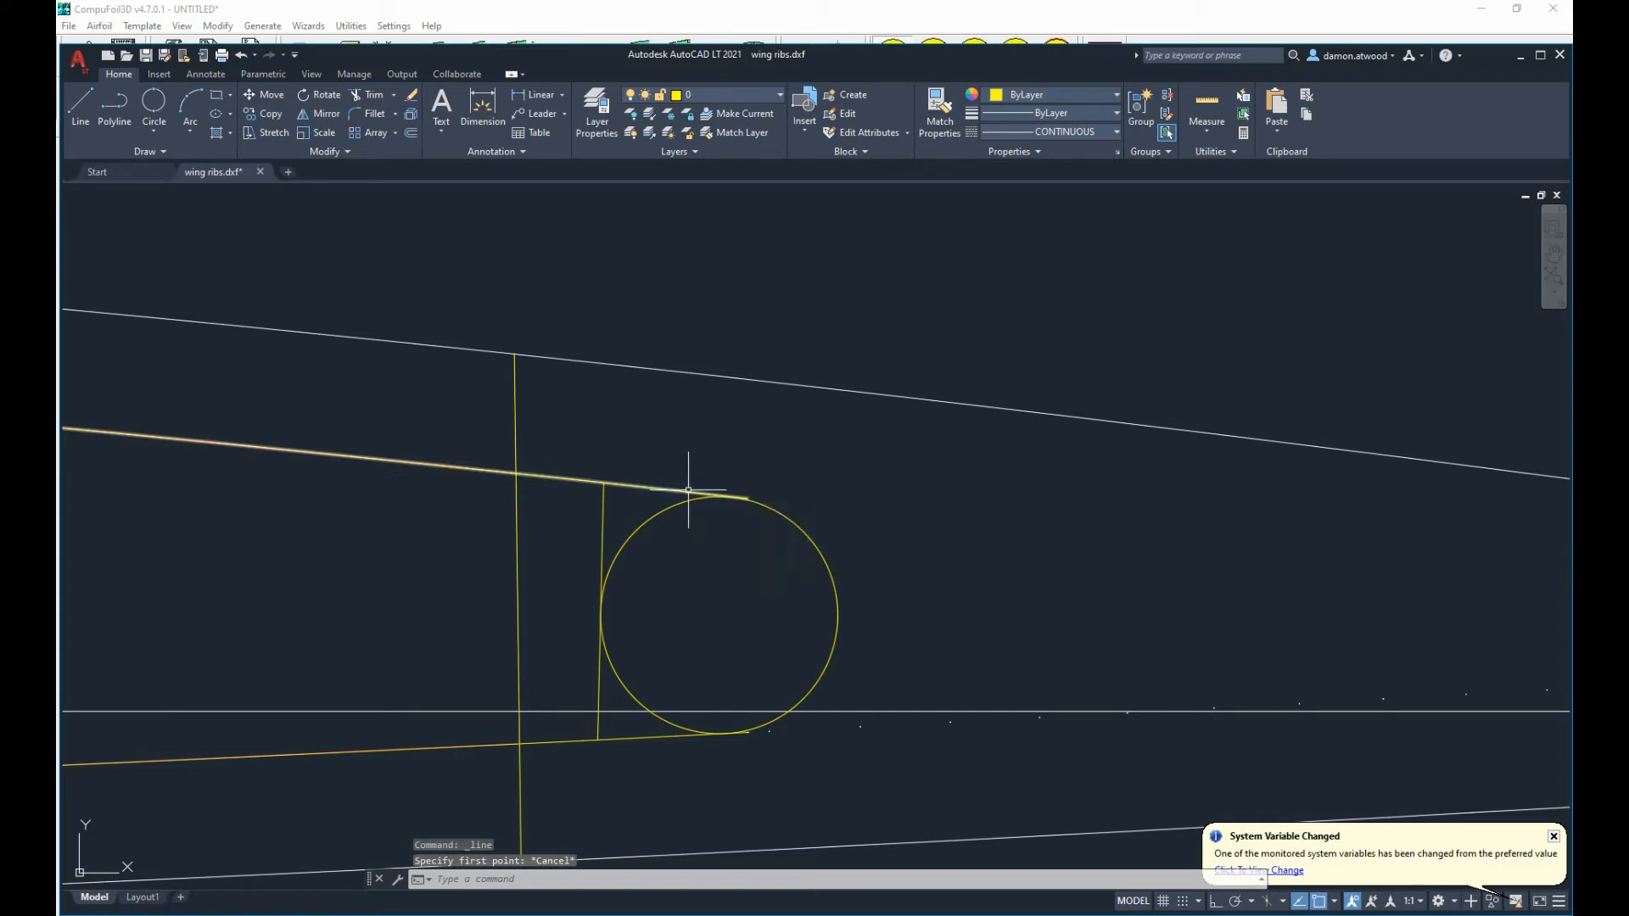
{"action": "left_click", "coordinate": [687, 489]}
{"action": "key", "text": "Escape"}
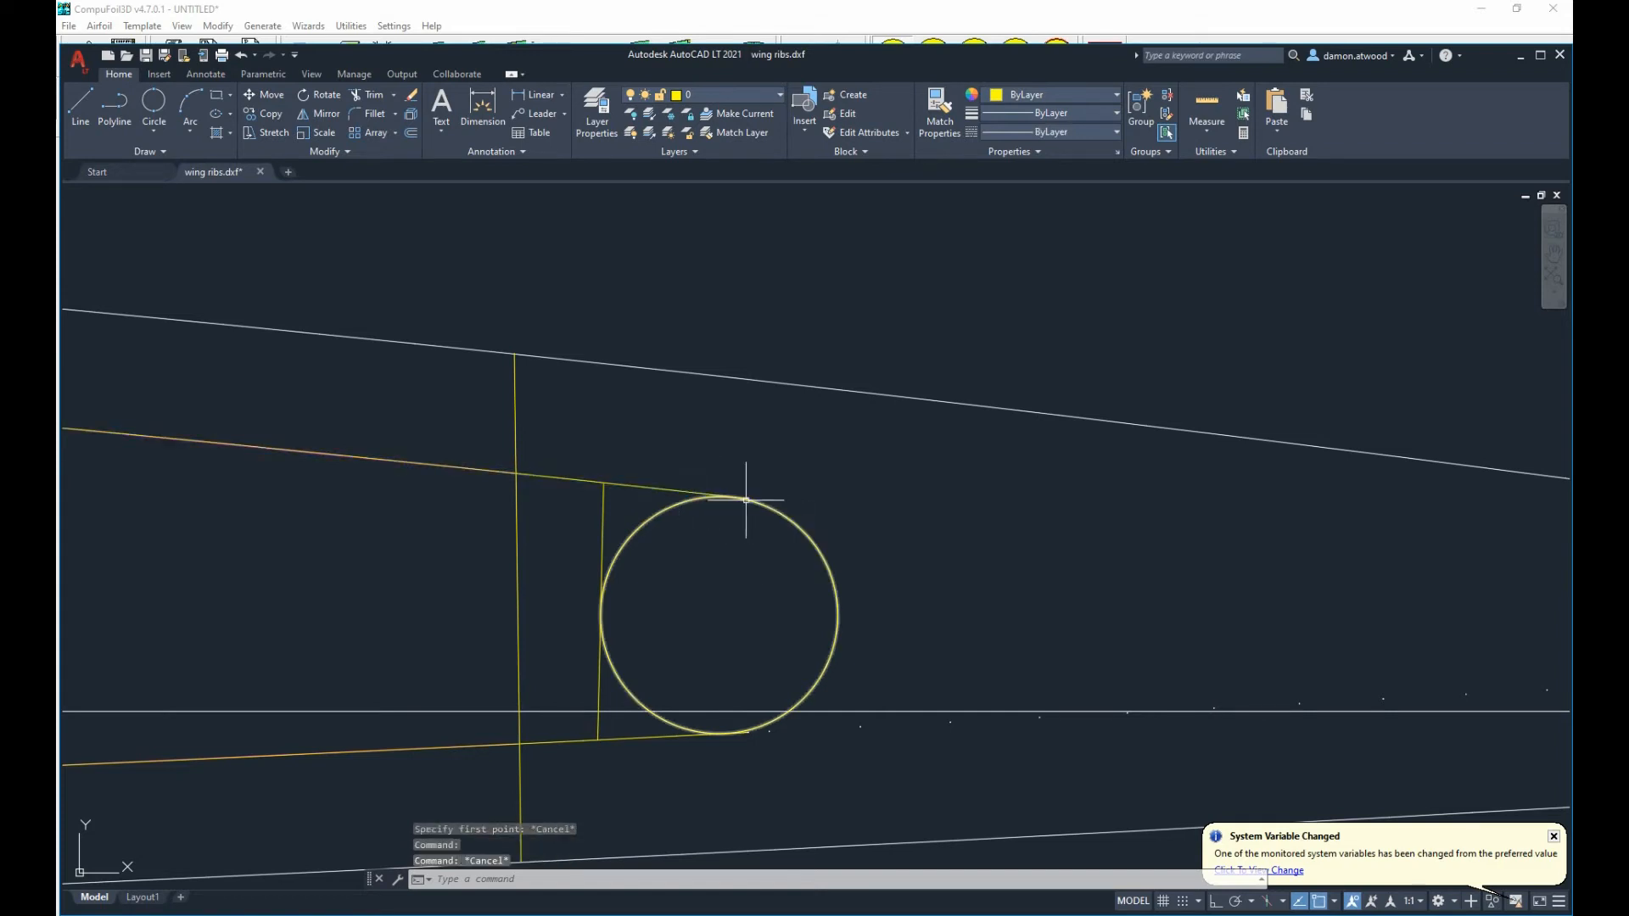
Break the upper inner contour at the short vertical line, removing the piece that extends rearward over the circle.
{"action": "left_click", "coordinate": [689, 491]}
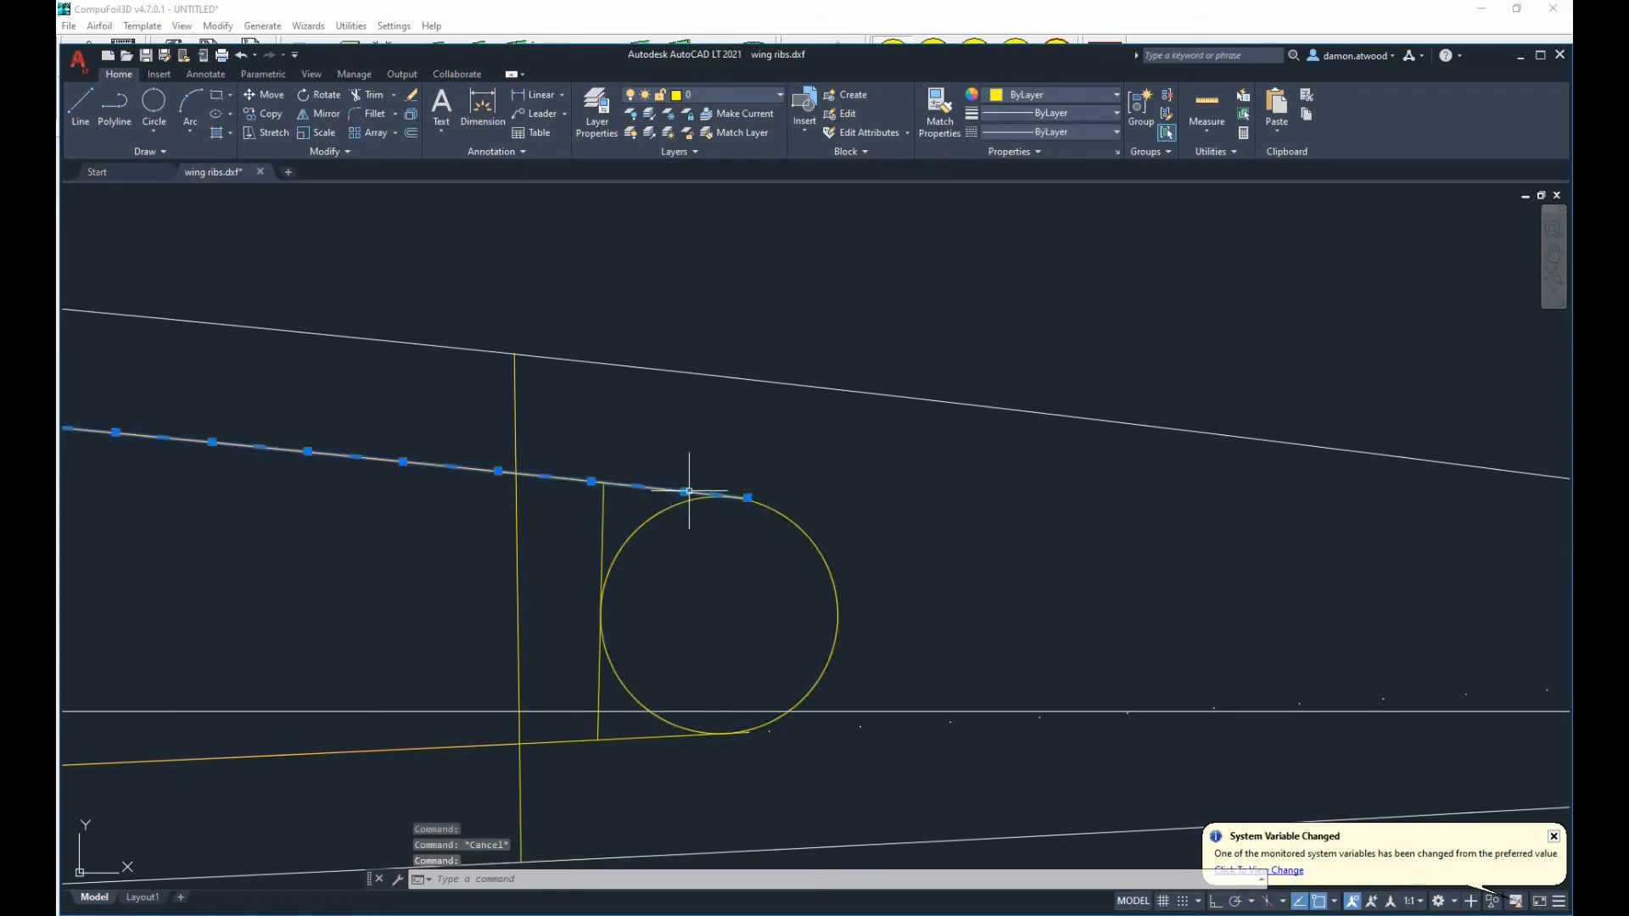
{"action": "type", "text": "br"}
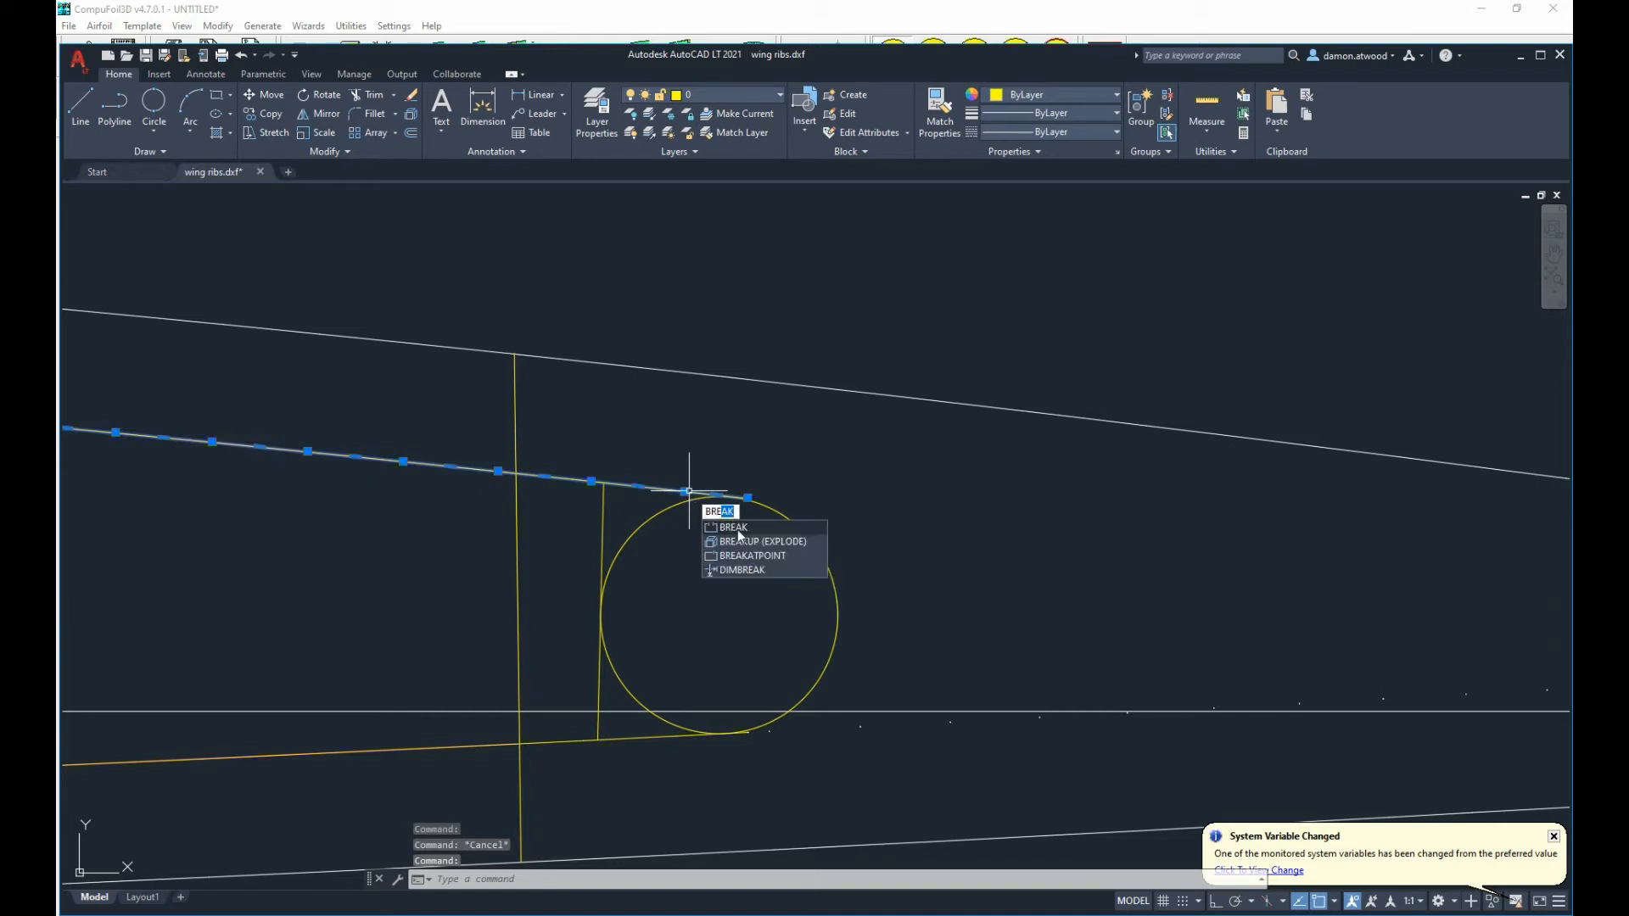
{"action": "type", "text": "E"}
{"action": "key", "text": "Return"}
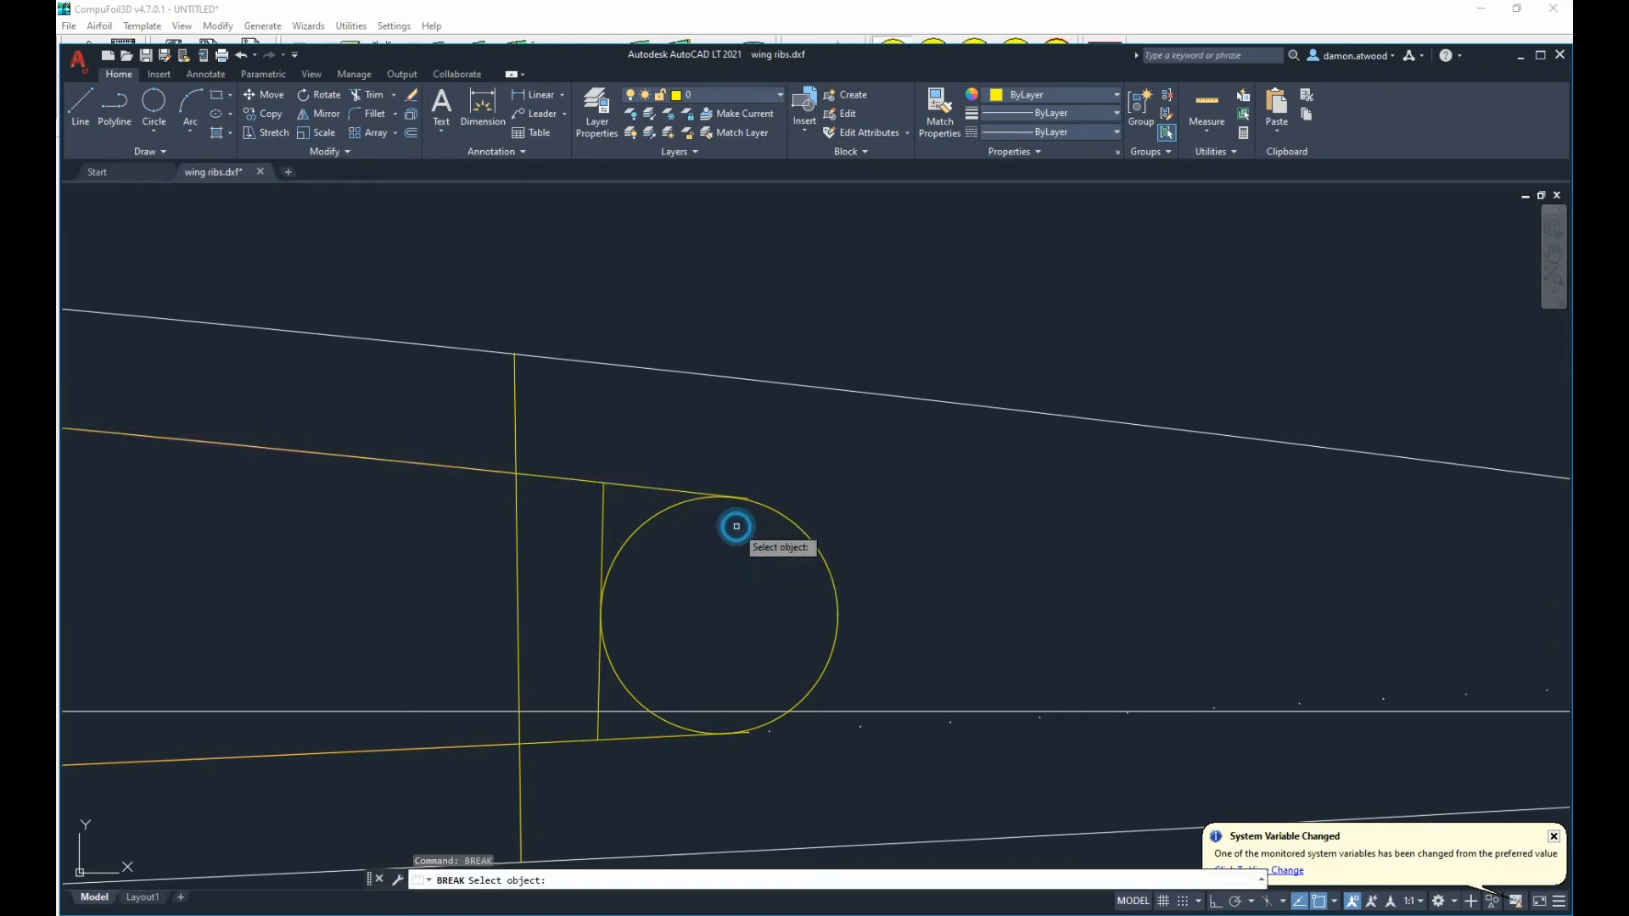
{"action": "left_click", "coordinate": [608, 482]}
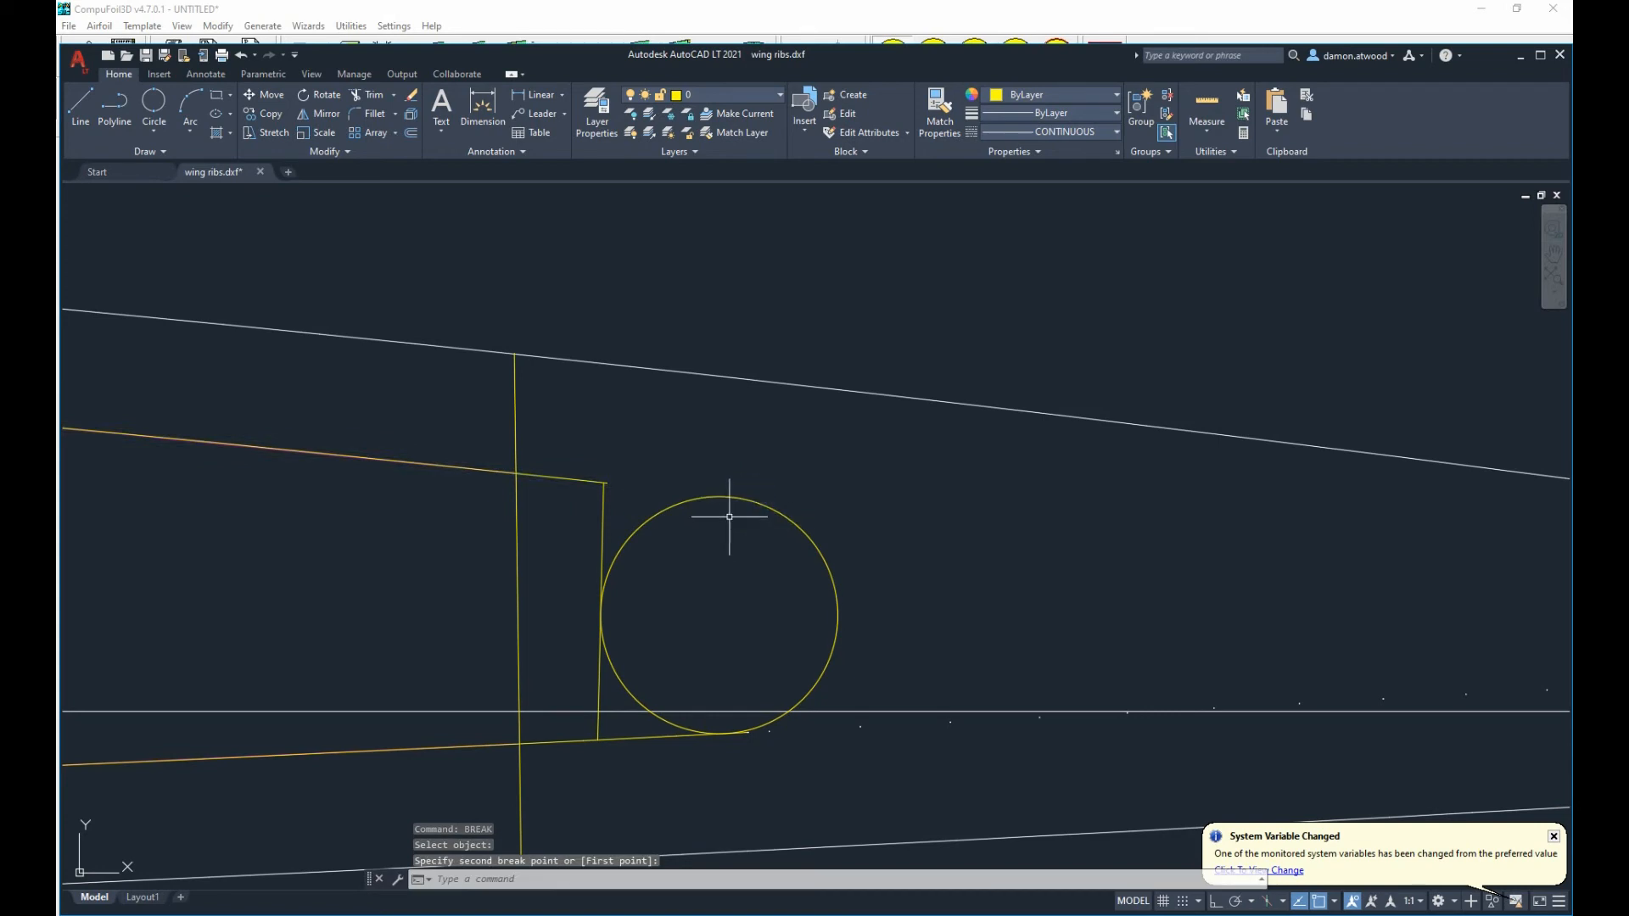
Break the lower inner contour at the short vertical line, removing the piece that extends rearward under the circle.
{"action": "left_click", "coordinate": [667, 737]}
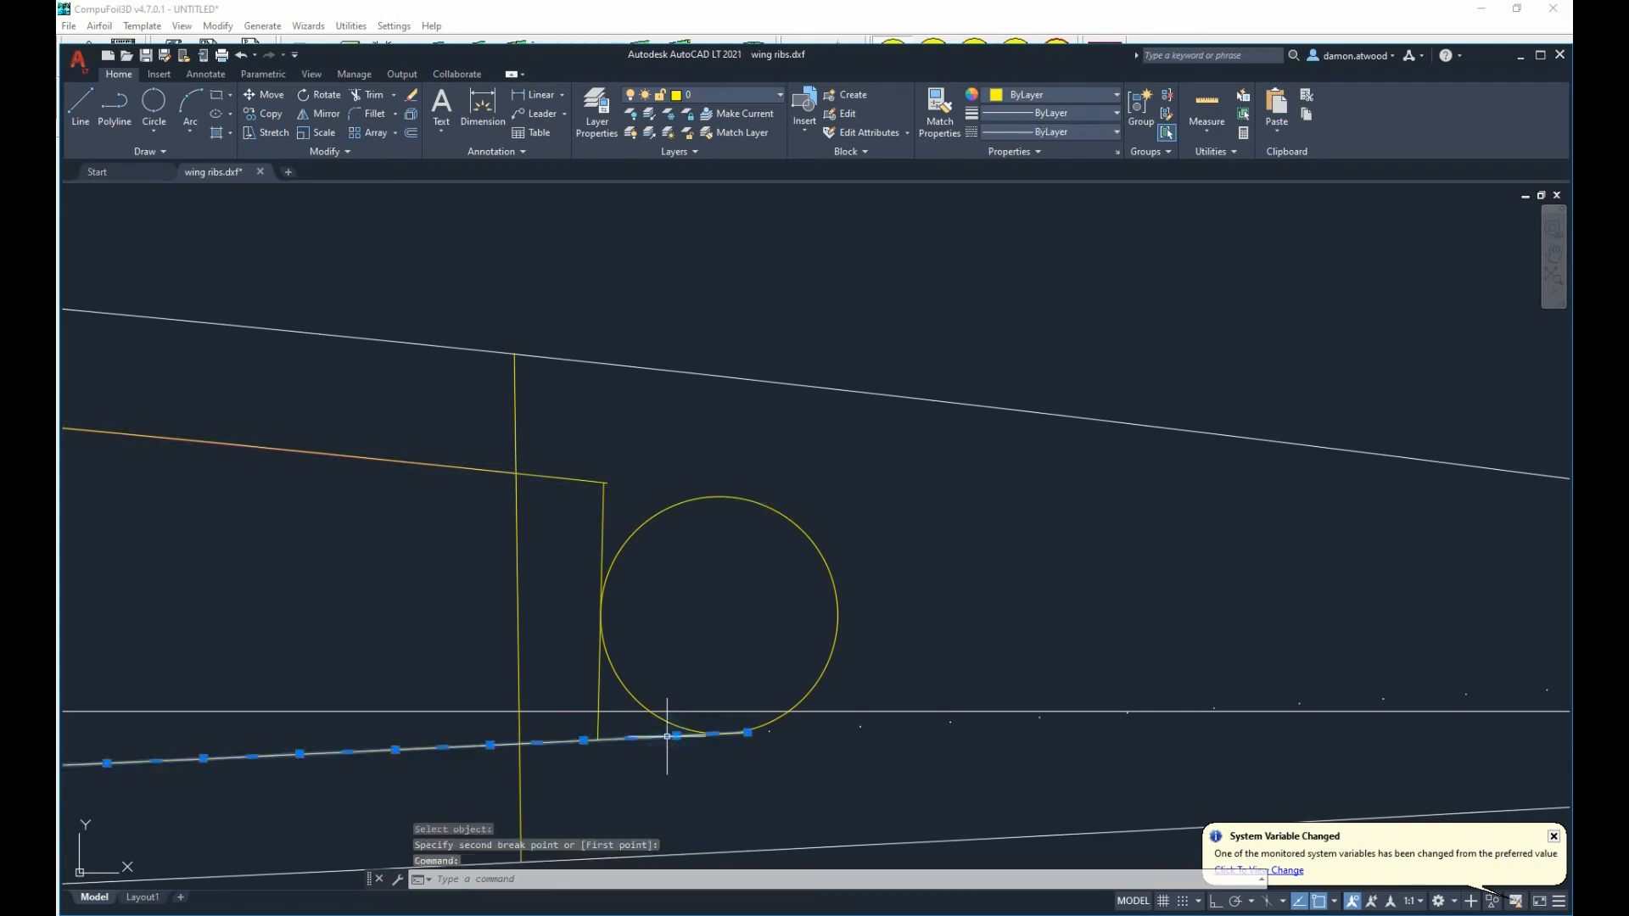
{"action": "type", "text": "bre"}
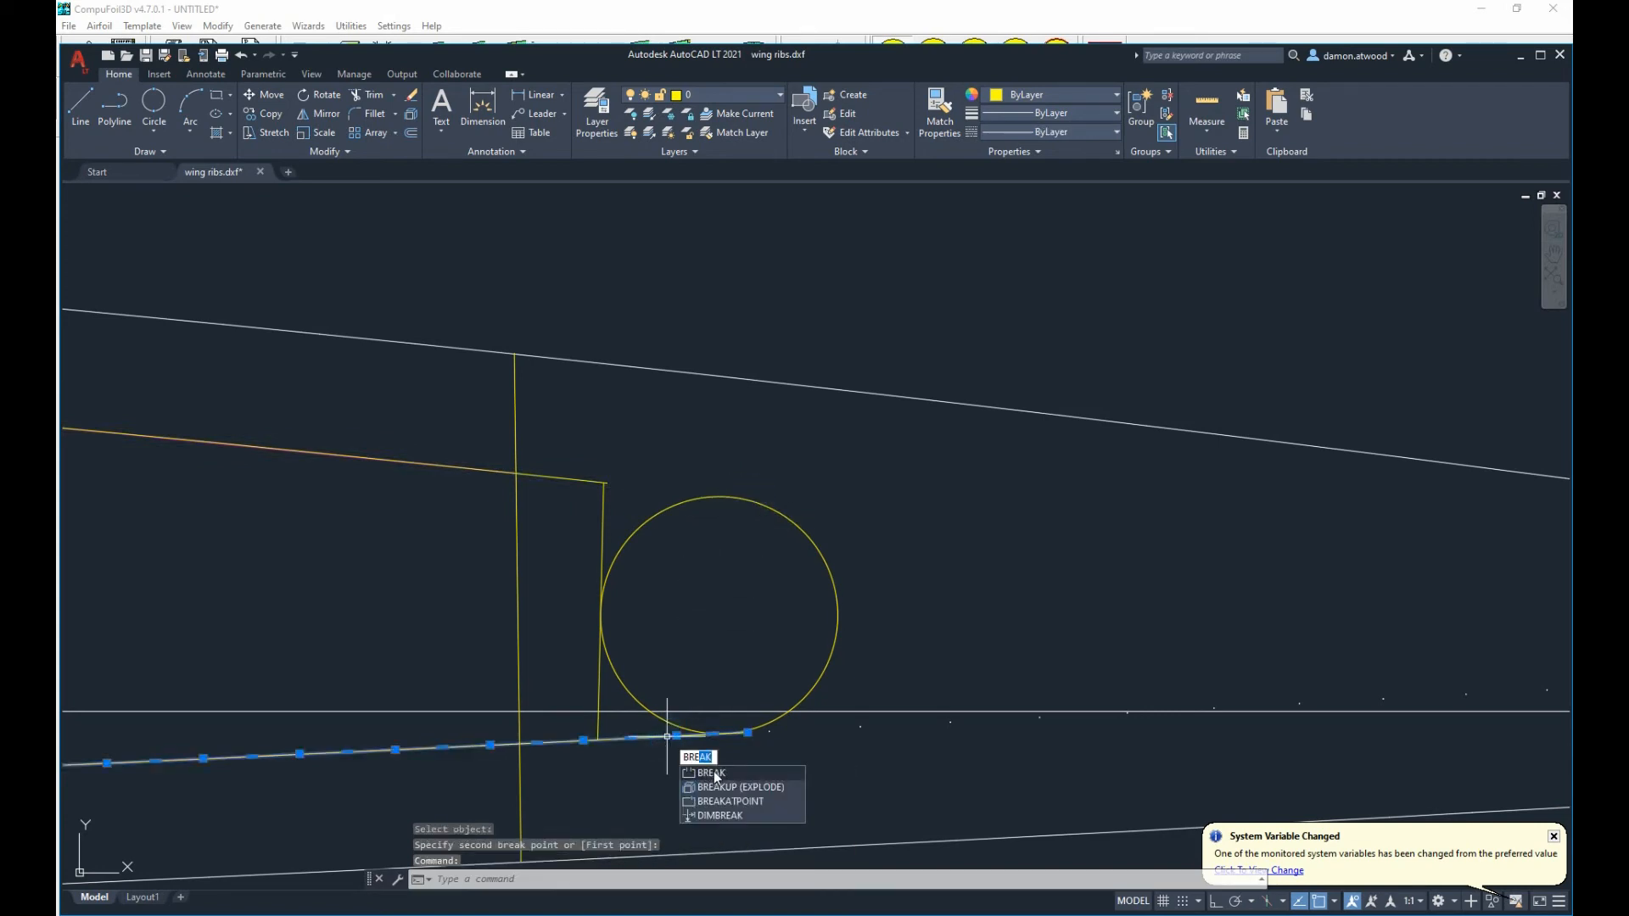
{"action": "left_click", "coordinate": [713, 773]}
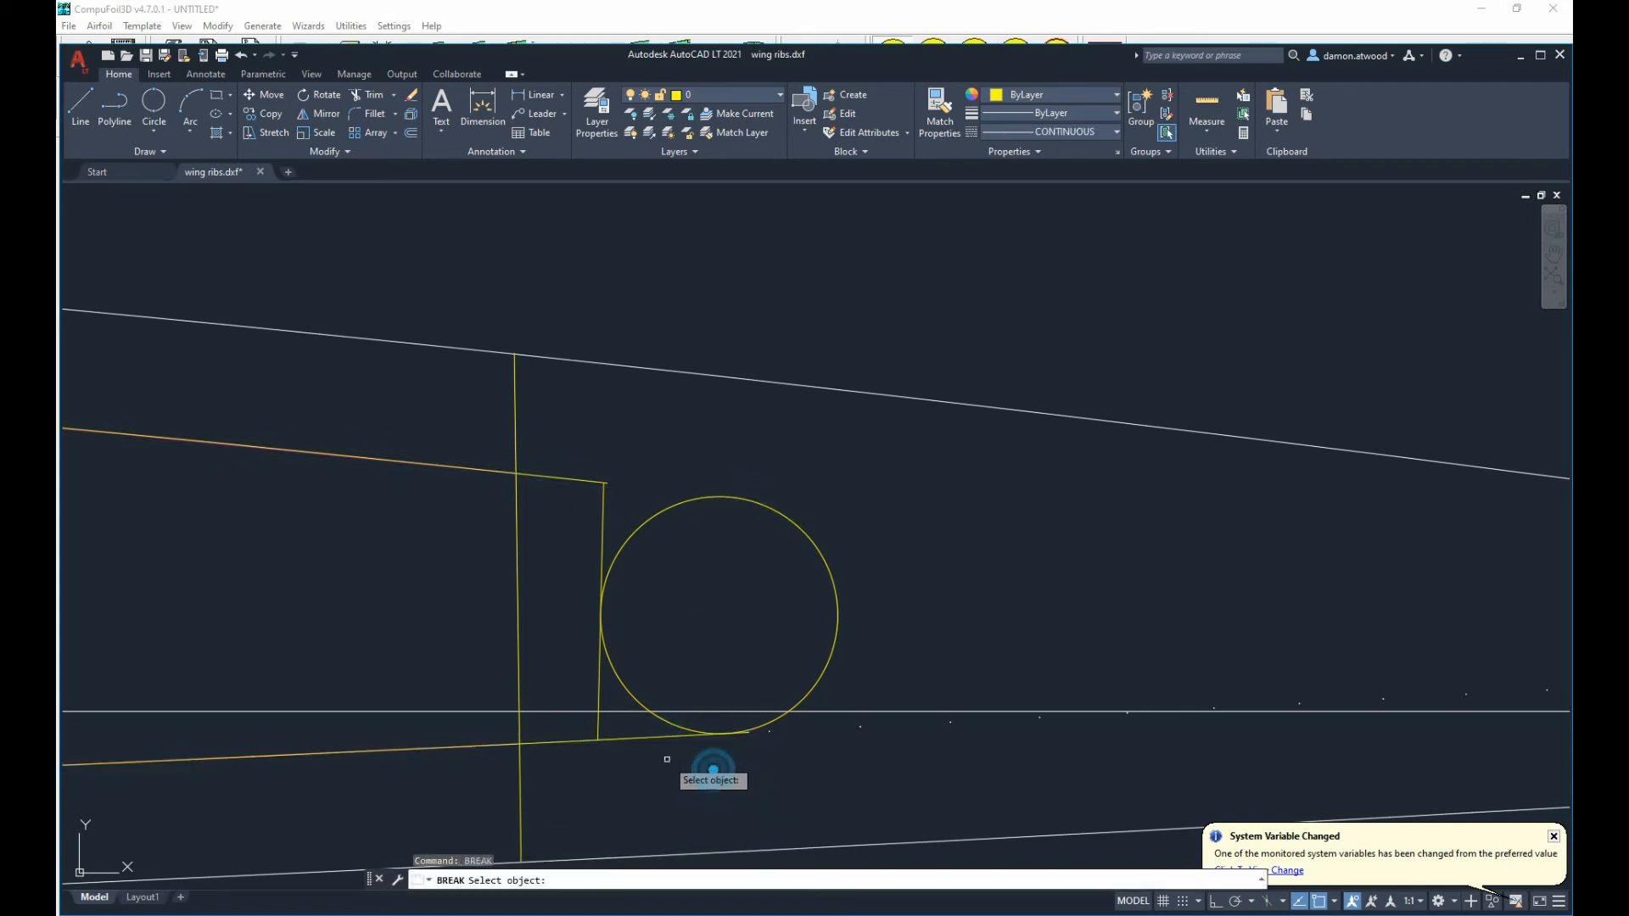
{"action": "left_click", "coordinate": [741, 731]}
{"action": "scroll", "coordinate": [765, 558], "scroll_direction": "down", "scroll_amount": 2}
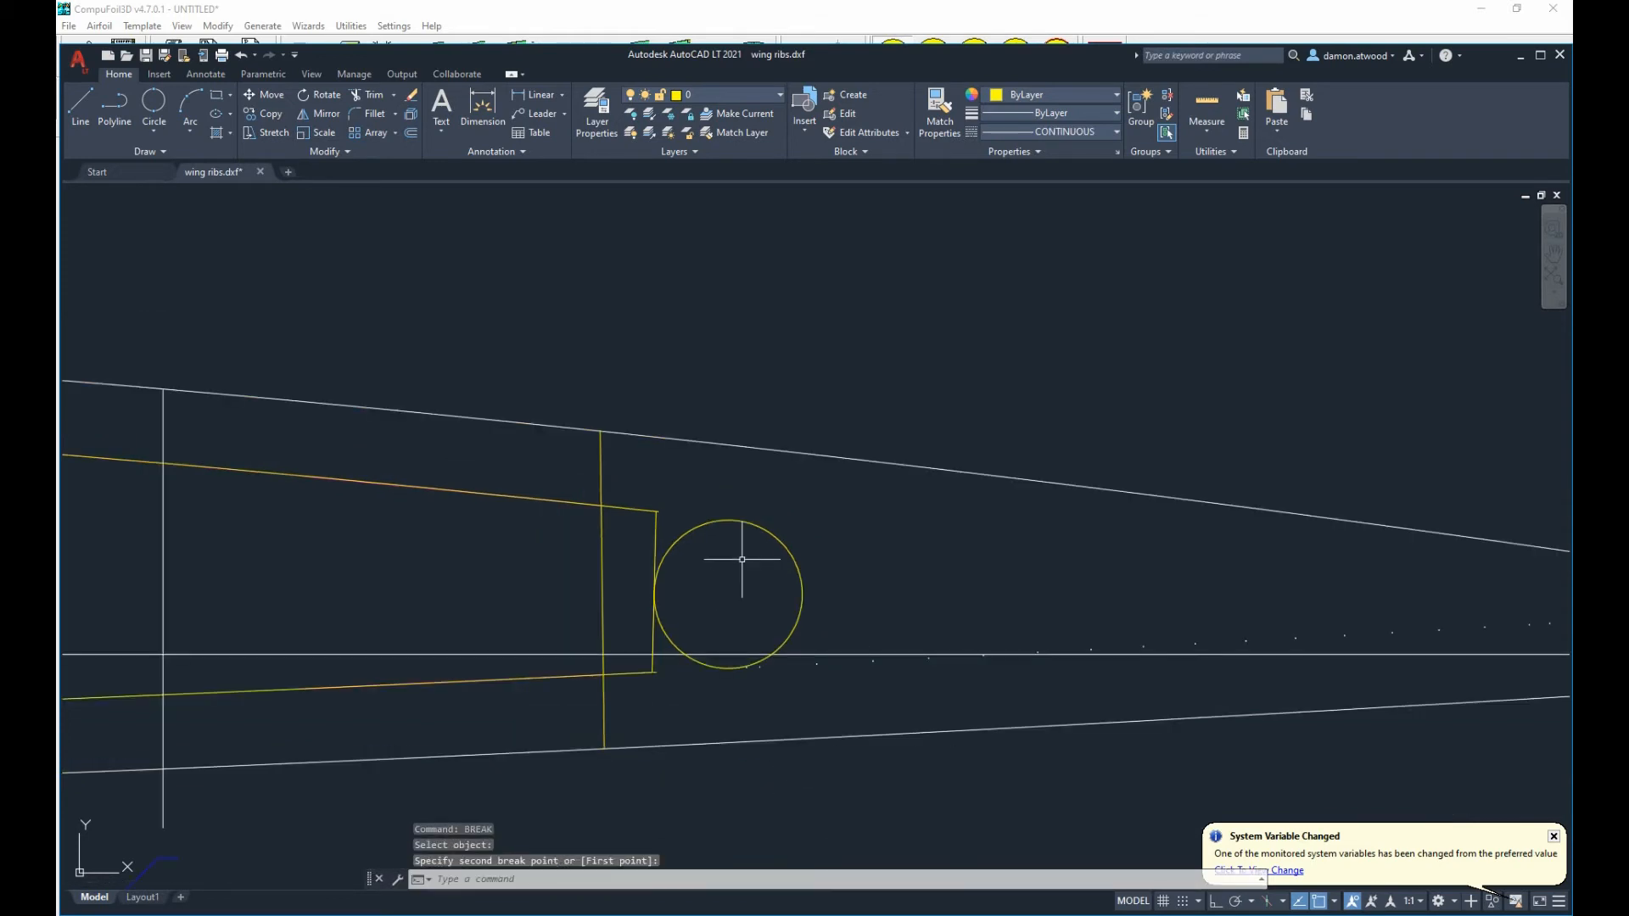
Draw two connected lines from the circle's upper edge to the rearmost contour point and back to its lower edge.
{"action": "left_click", "coordinate": [77, 97]}
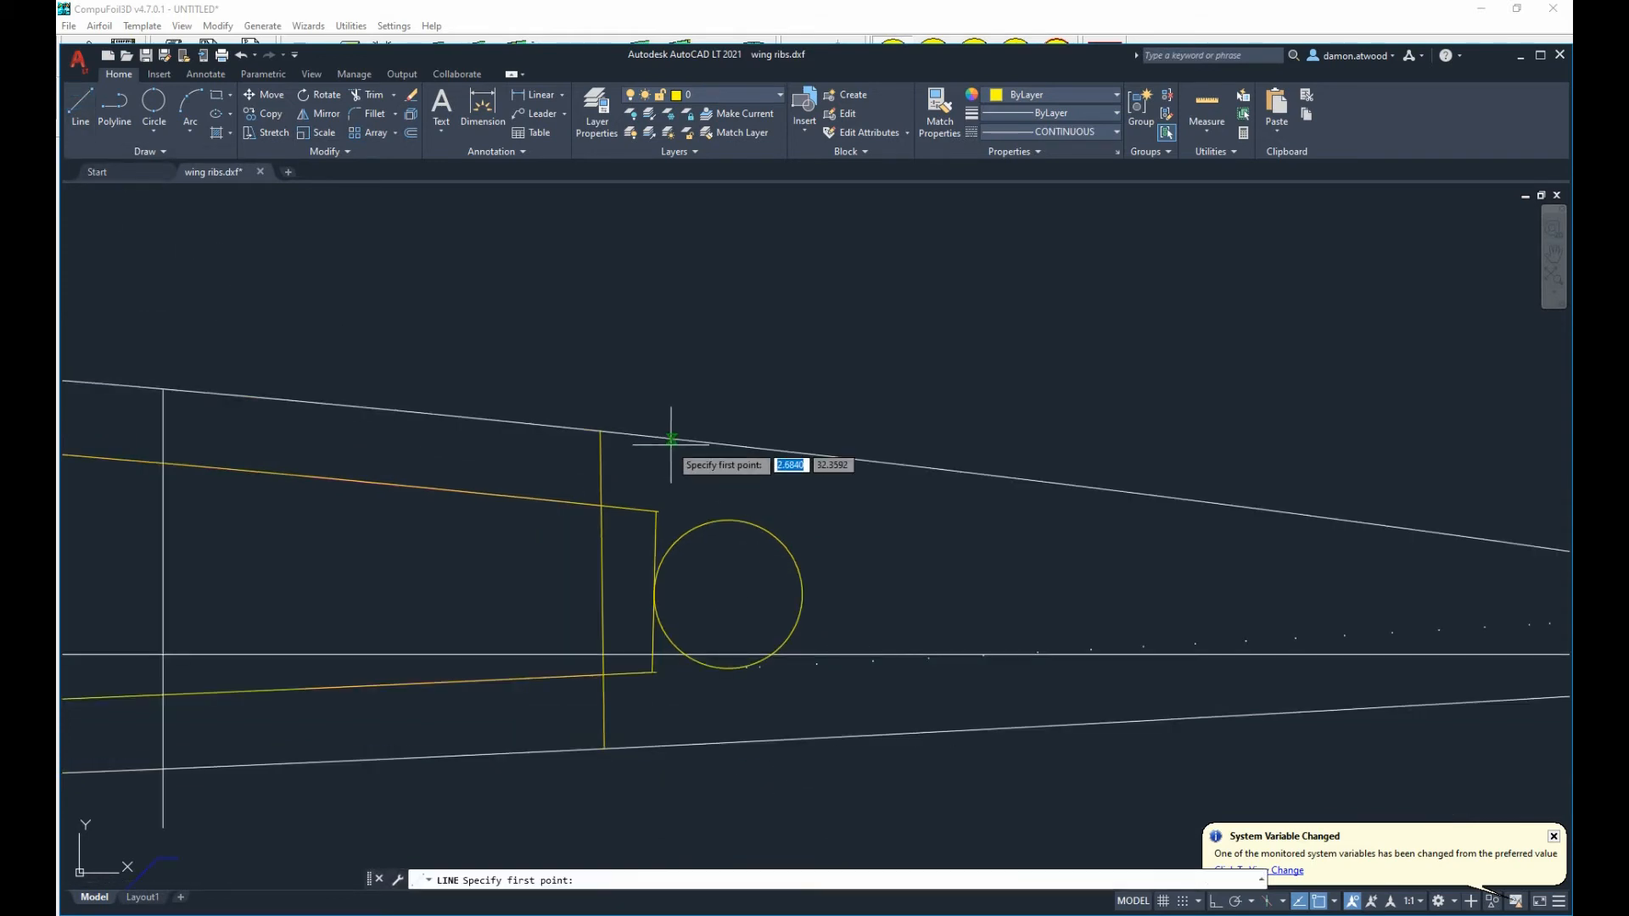
{"action": "left_click", "coordinate": [737, 520]}
{"action": "scroll", "coordinate": [1059, 594], "scroll_direction": "down", "scroll_amount": 3}
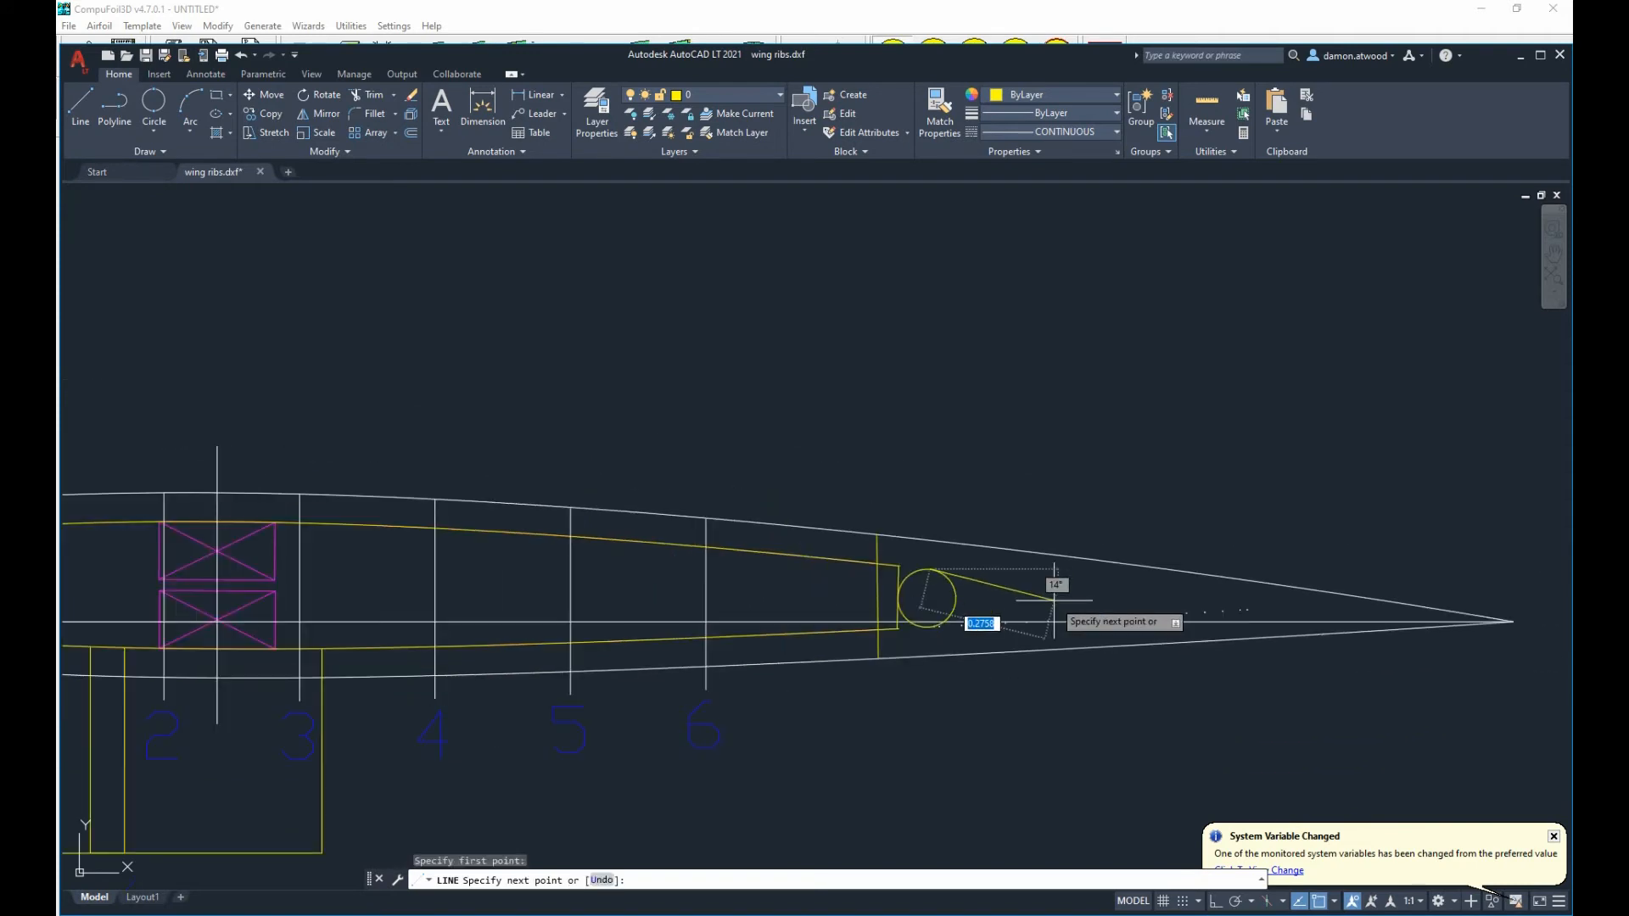
{"action": "left_click", "coordinate": [1247, 610]}
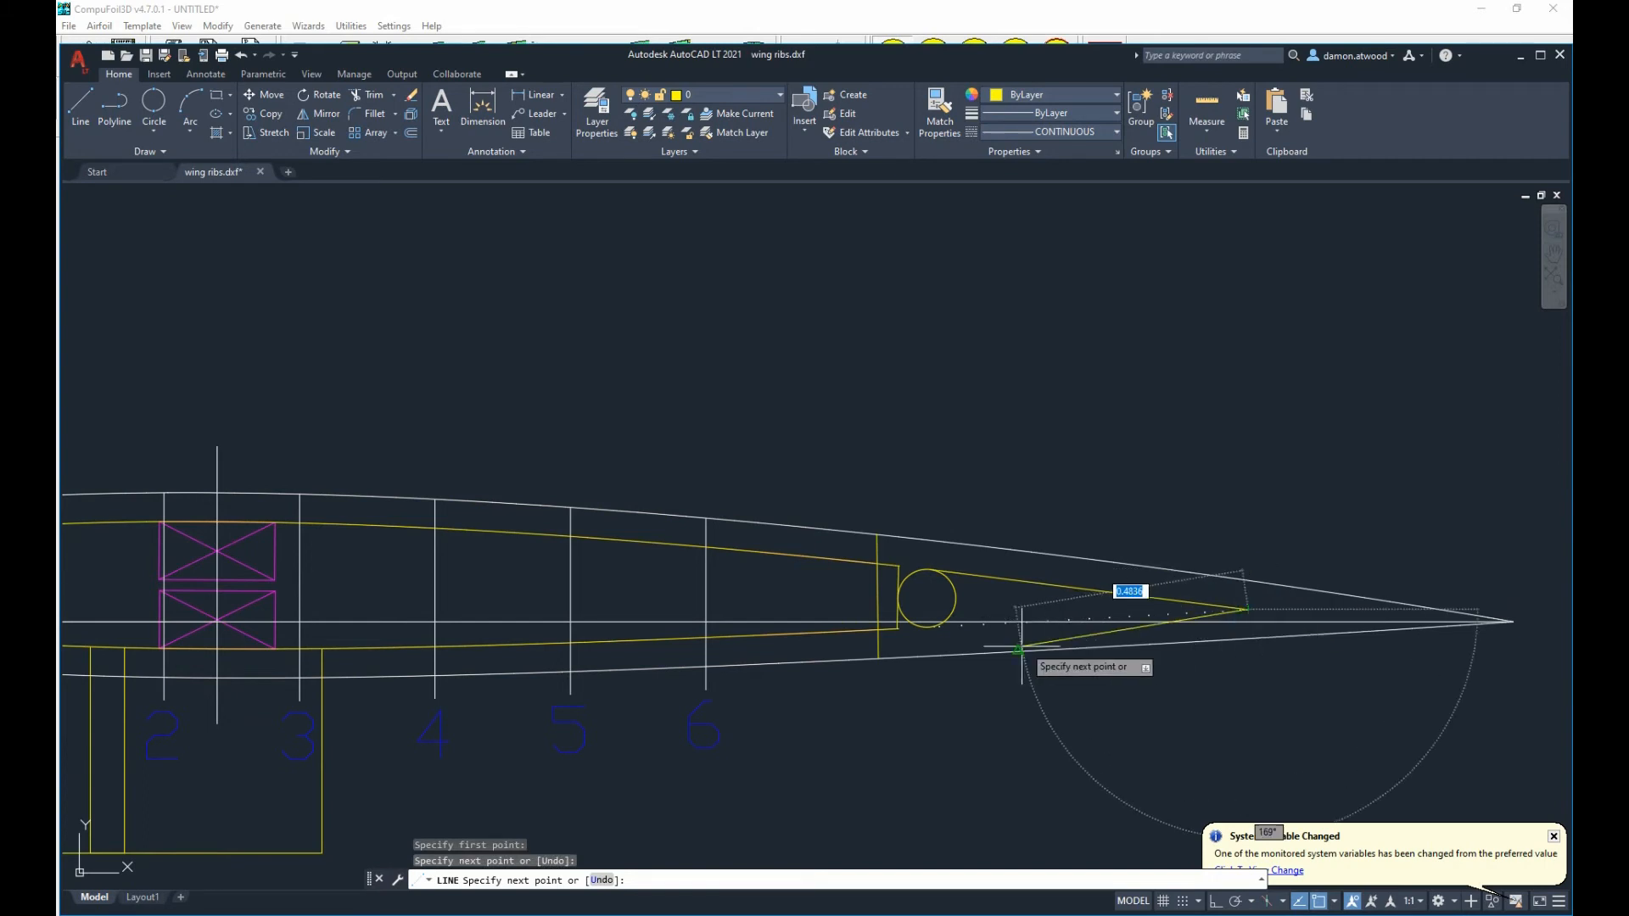
{"action": "scroll", "coordinate": [952, 639], "scroll_direction": "up", "scroll_amount": 5}
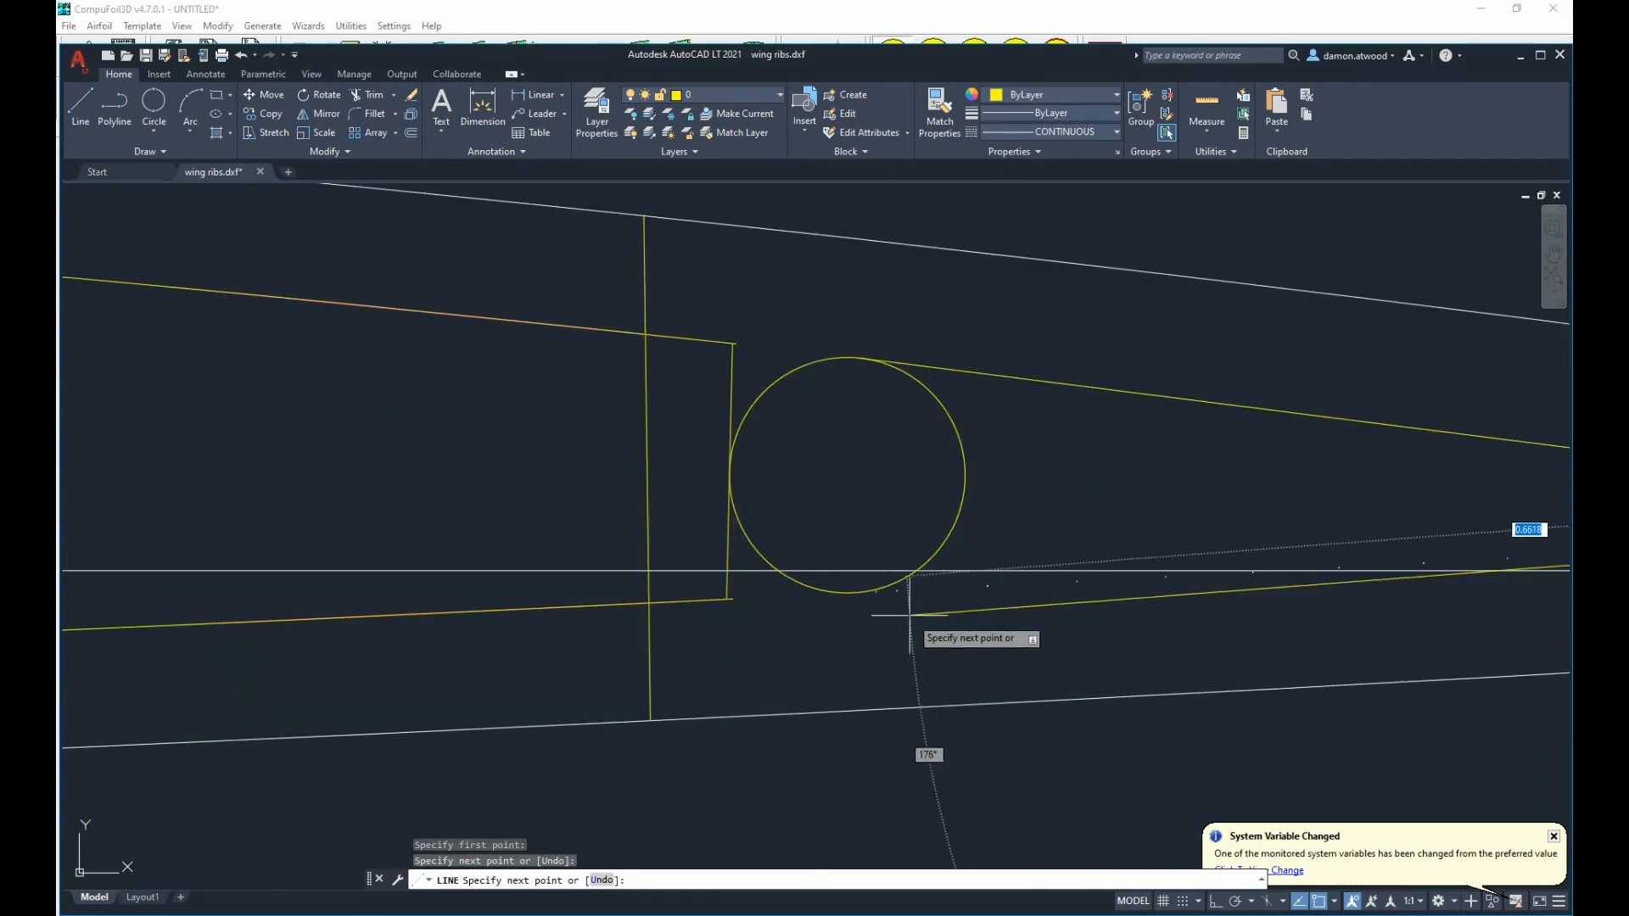
{"action": "left_click", "coordinate": [856, 594]}
{"action": "key", "text": "Return"}
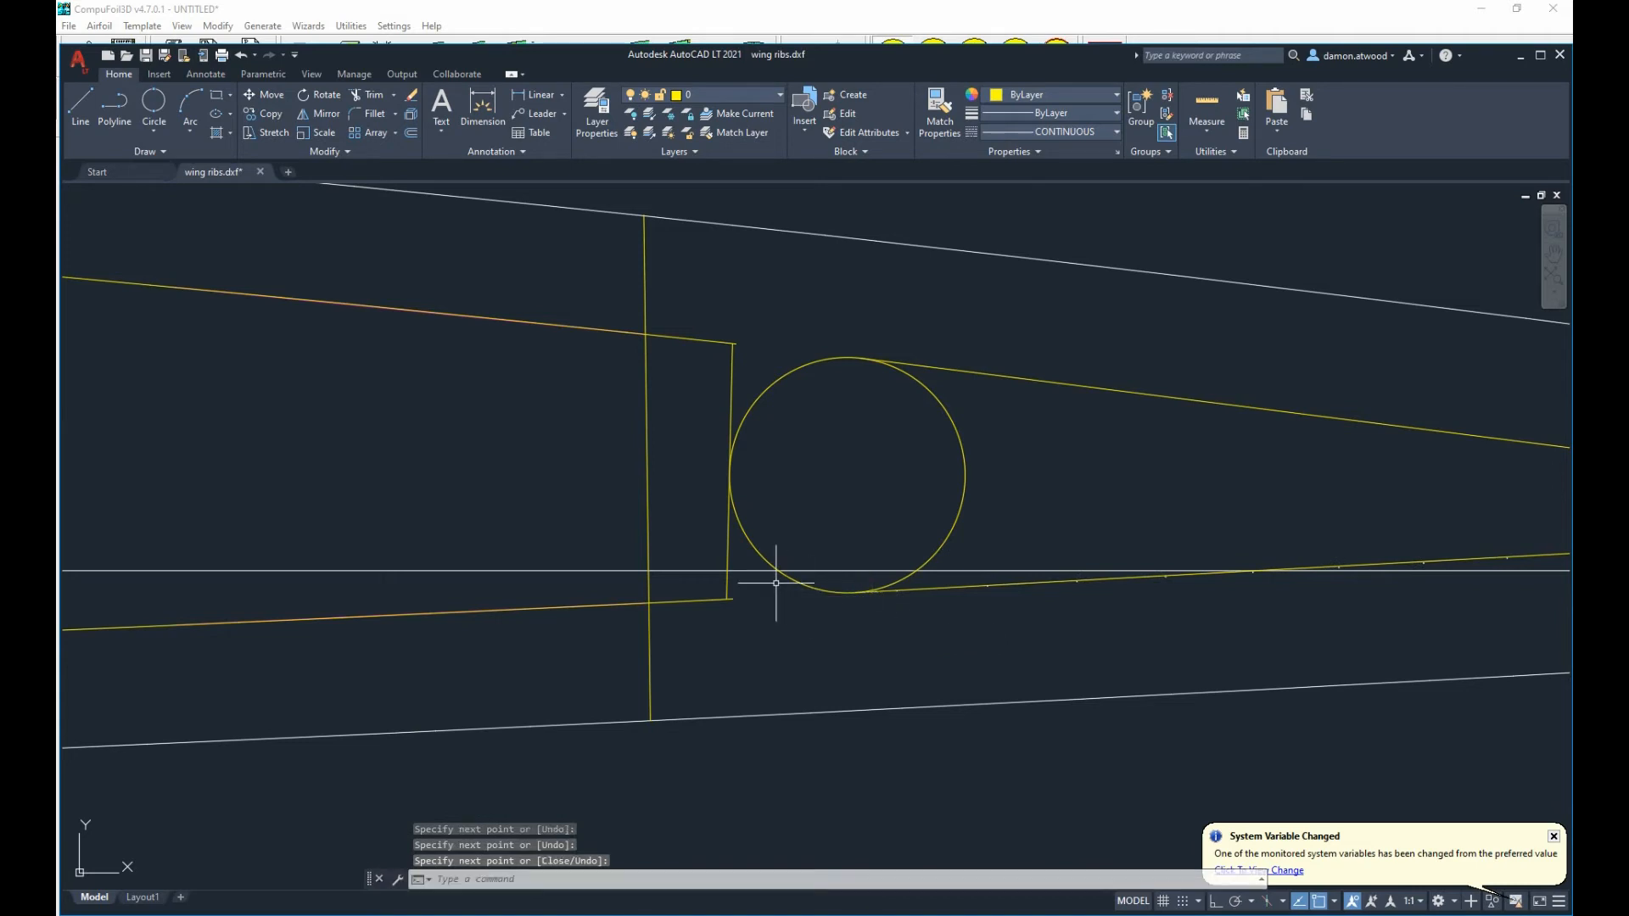
Break the circle between its lower and upper line junctions, removing the rear half and keeping the front arc.
{"action": "scroll", "coordinate": [773, 581], "scroll_direction": "down", "scroll_amount": 3}
{"action": "scroll", "coordinate": [898, 556], "scroll_direction": "up", "scroll_amount": 3}
{"action": "left_click", "coordinate": [871, 535]}
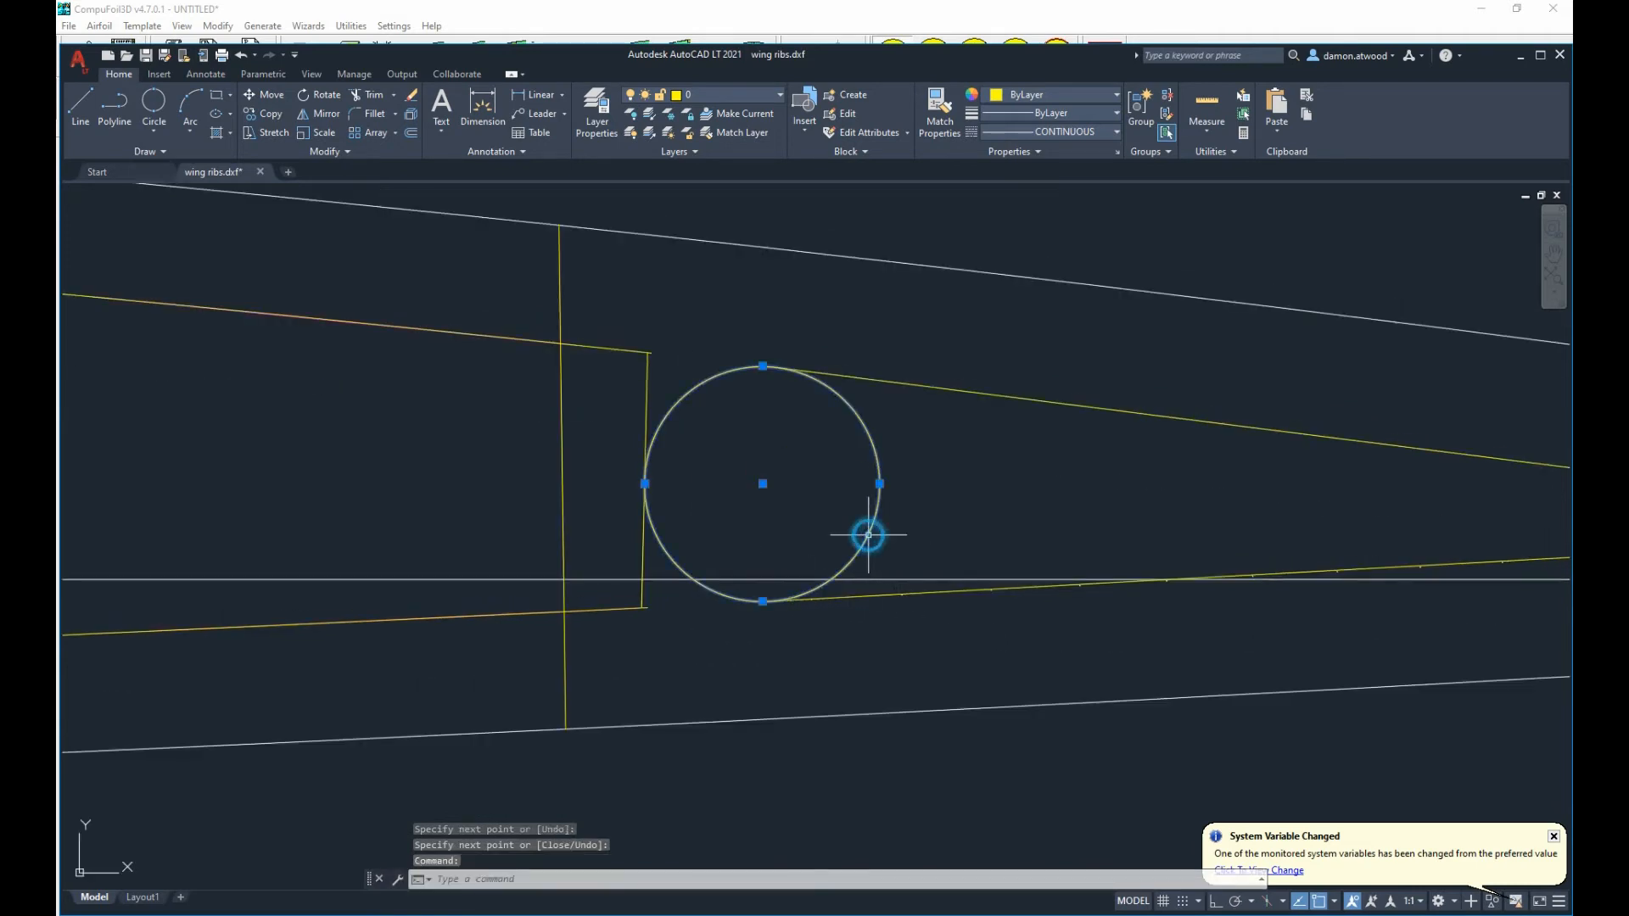
{"action": "type", "text": "BREAK"}
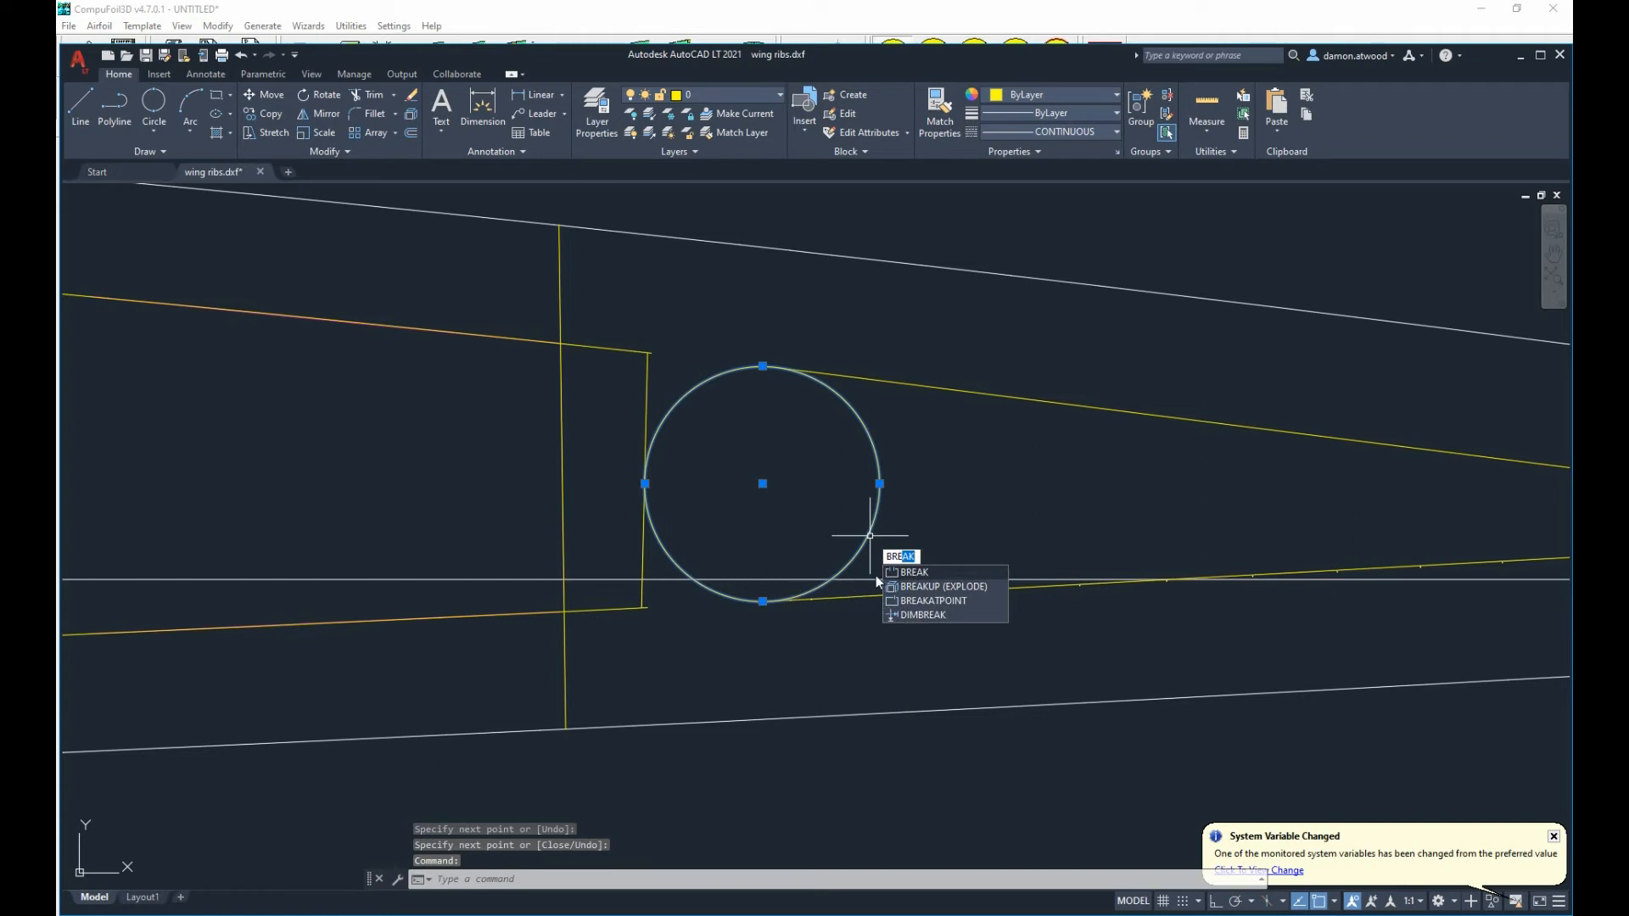
{"action": "key", "text": "Return"}
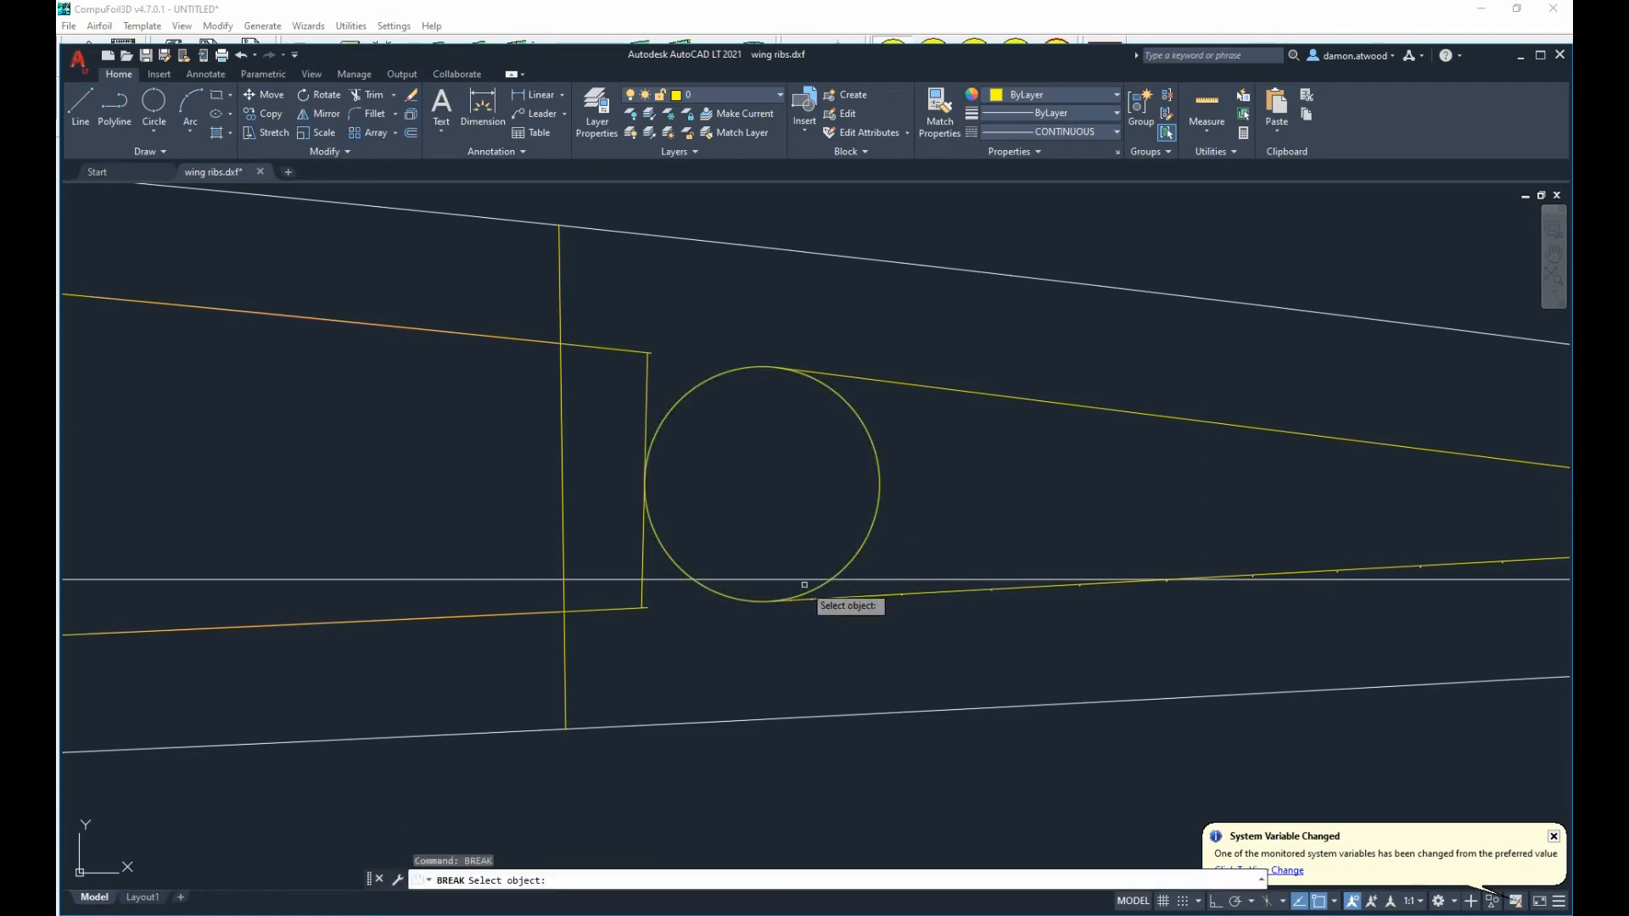
{"action": "left_click", "coordinate": [800, 594]}
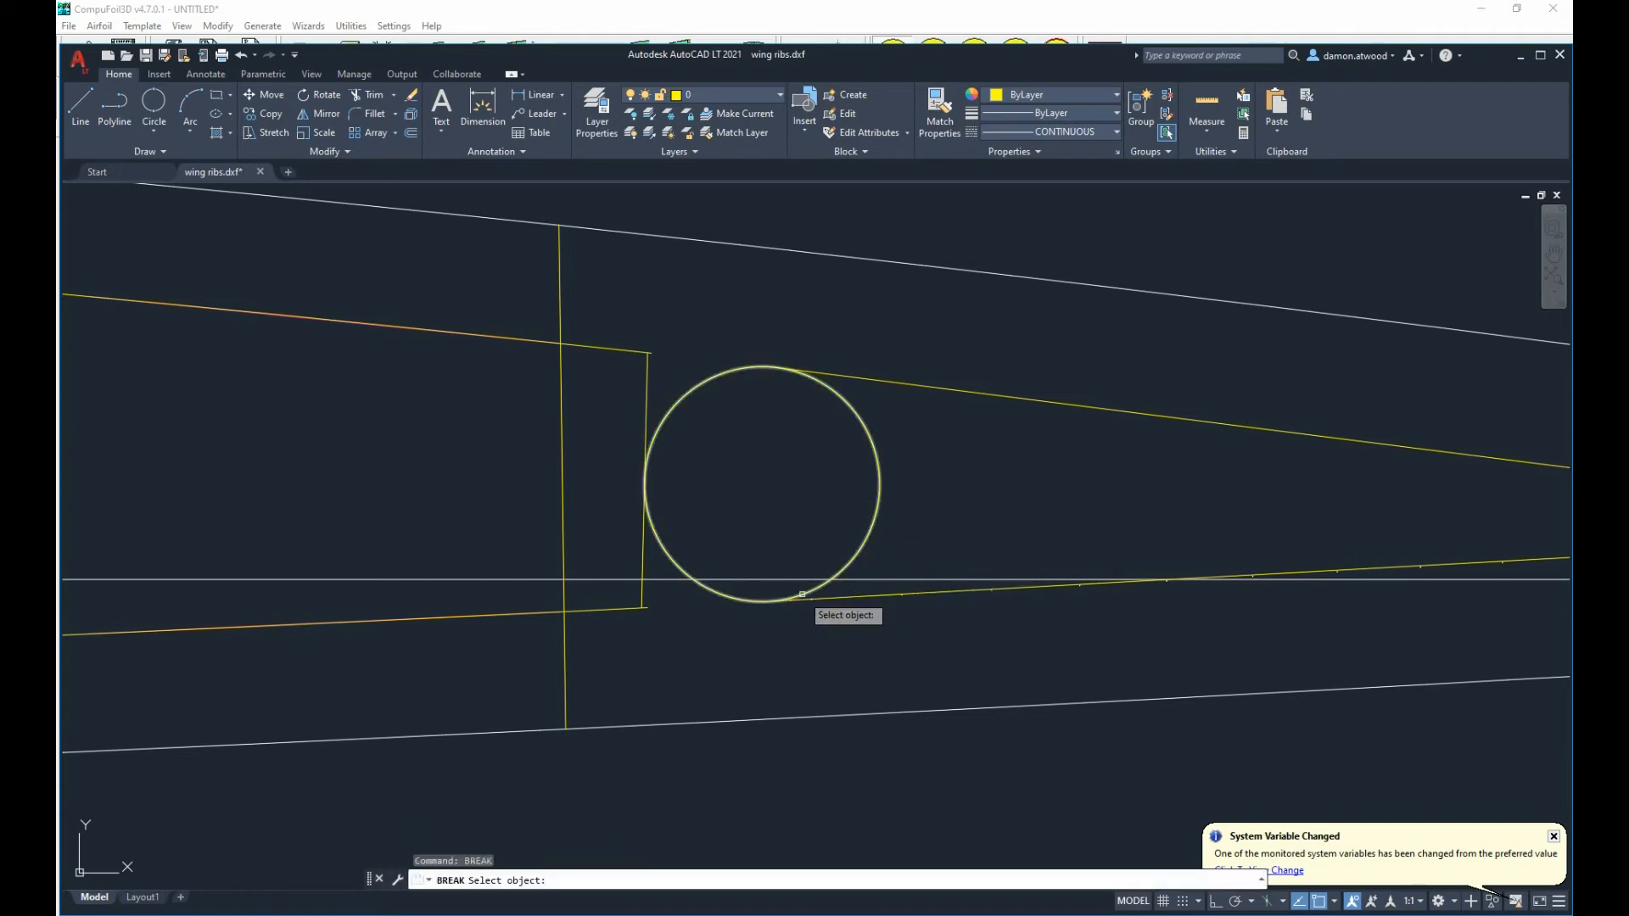
{"action": "left_click", "coordinate": [763, 367]}
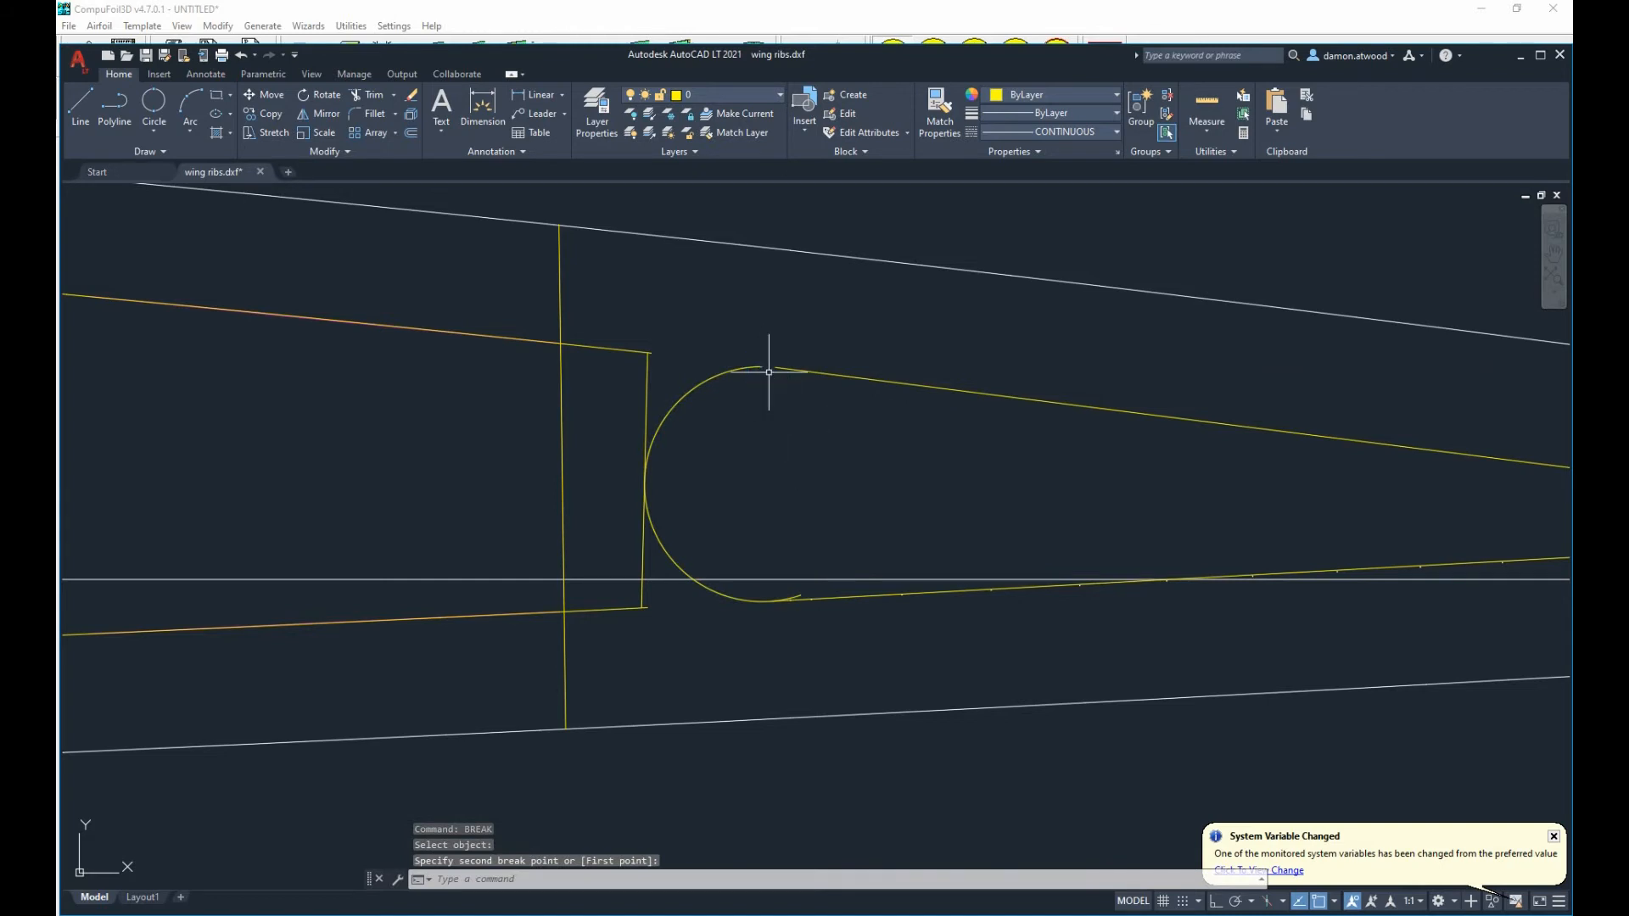
Stretch the front arc's upper and lower endpoints to meet the ends of the two tapering lines.
{"action": "scroll", "coordinate": [769, 371], "scroll_direction": "up", "scroll_amount": 4}
{"action": "left_click", "coordinate": [749, 365]}
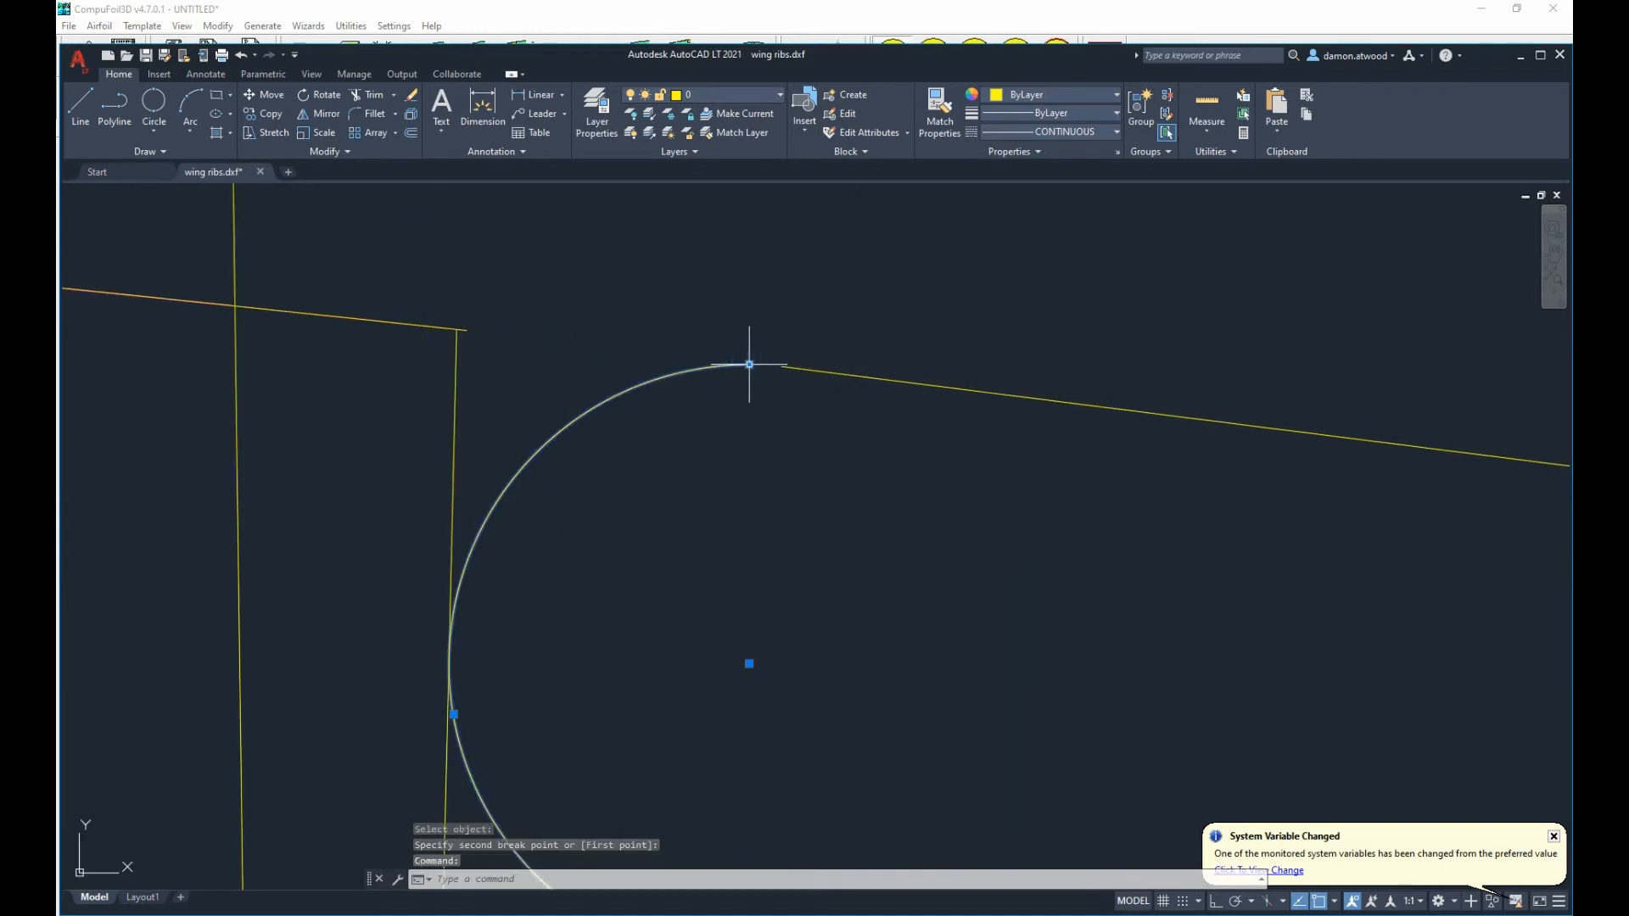
{"action": "left_click", "coordinate": [749, 365]}
{"action": "scroll", "coordinate": [775, 364], "scroll_direction": "down", "scroll_amount": 3}
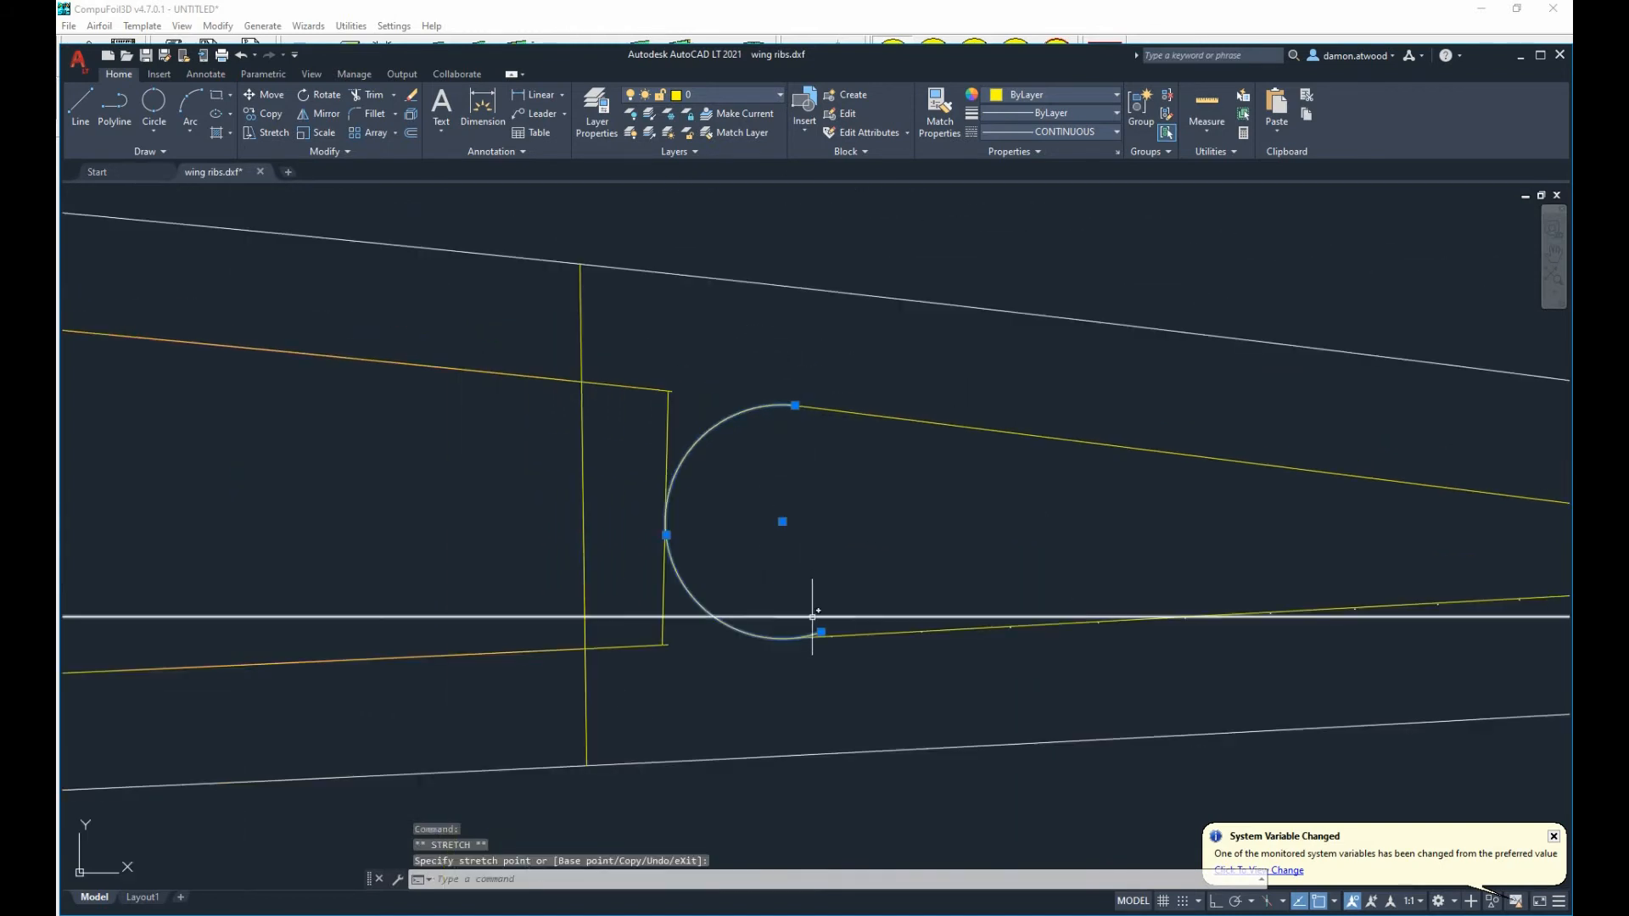
{"action": "scroll", "coordinate": [813, 617], "scroll_direction": "up", "scroll_amount": 3}
{"action": "left_click", "coordinate": [840, 666]}
{"action": "left_click", "coordinate": [840, 666]}
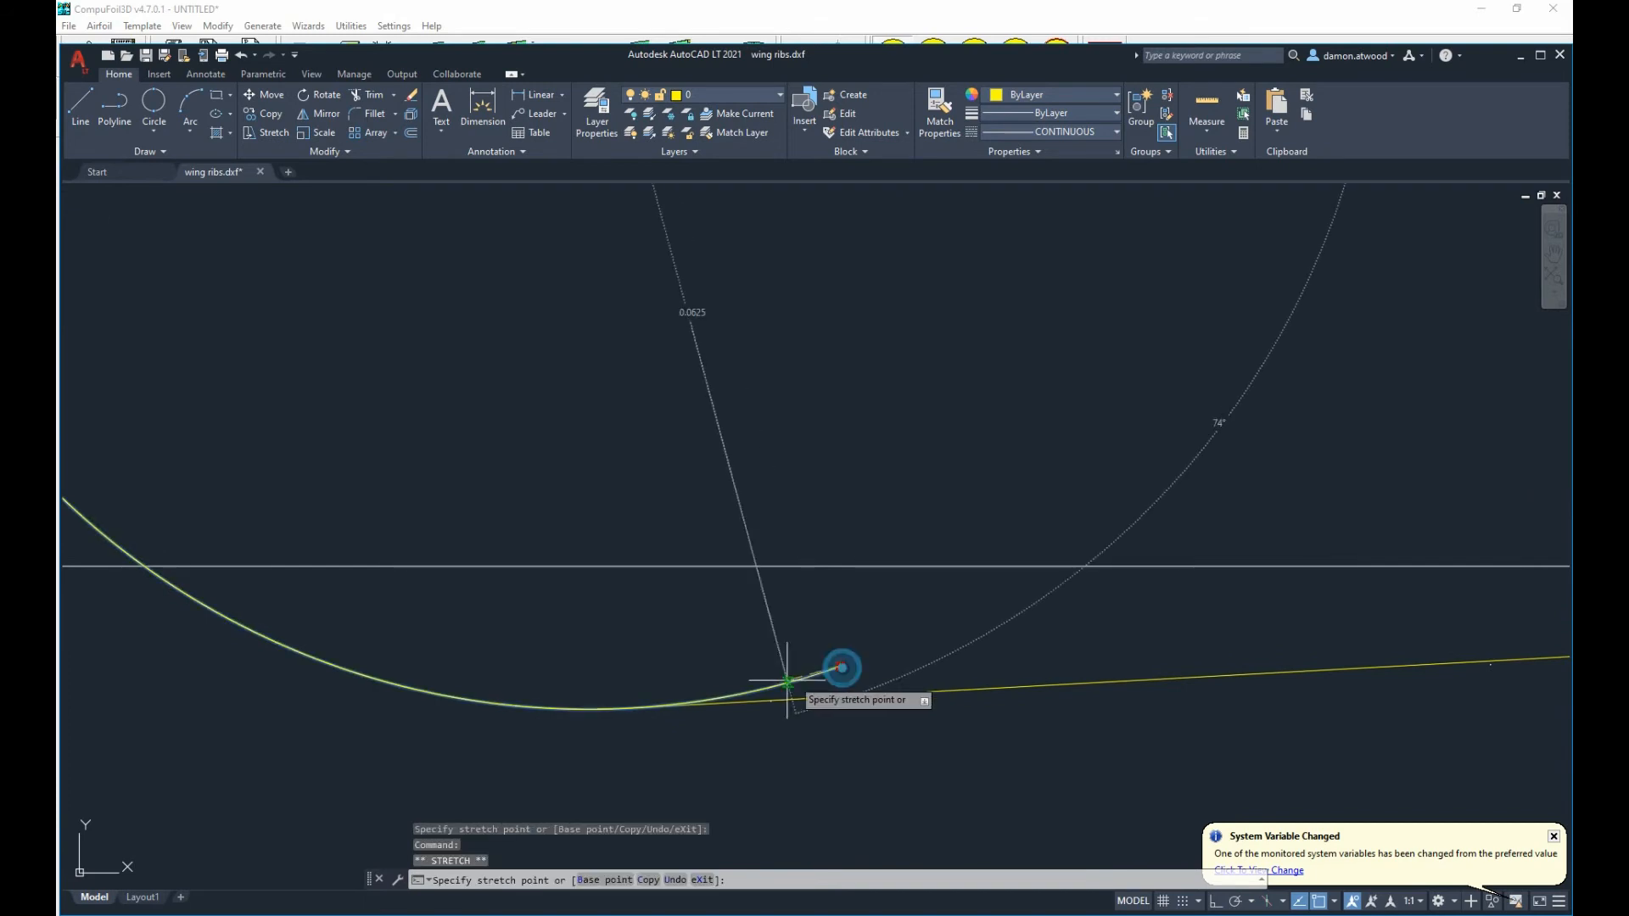
{"action": "left_click", "coordinate": [568, 709]}
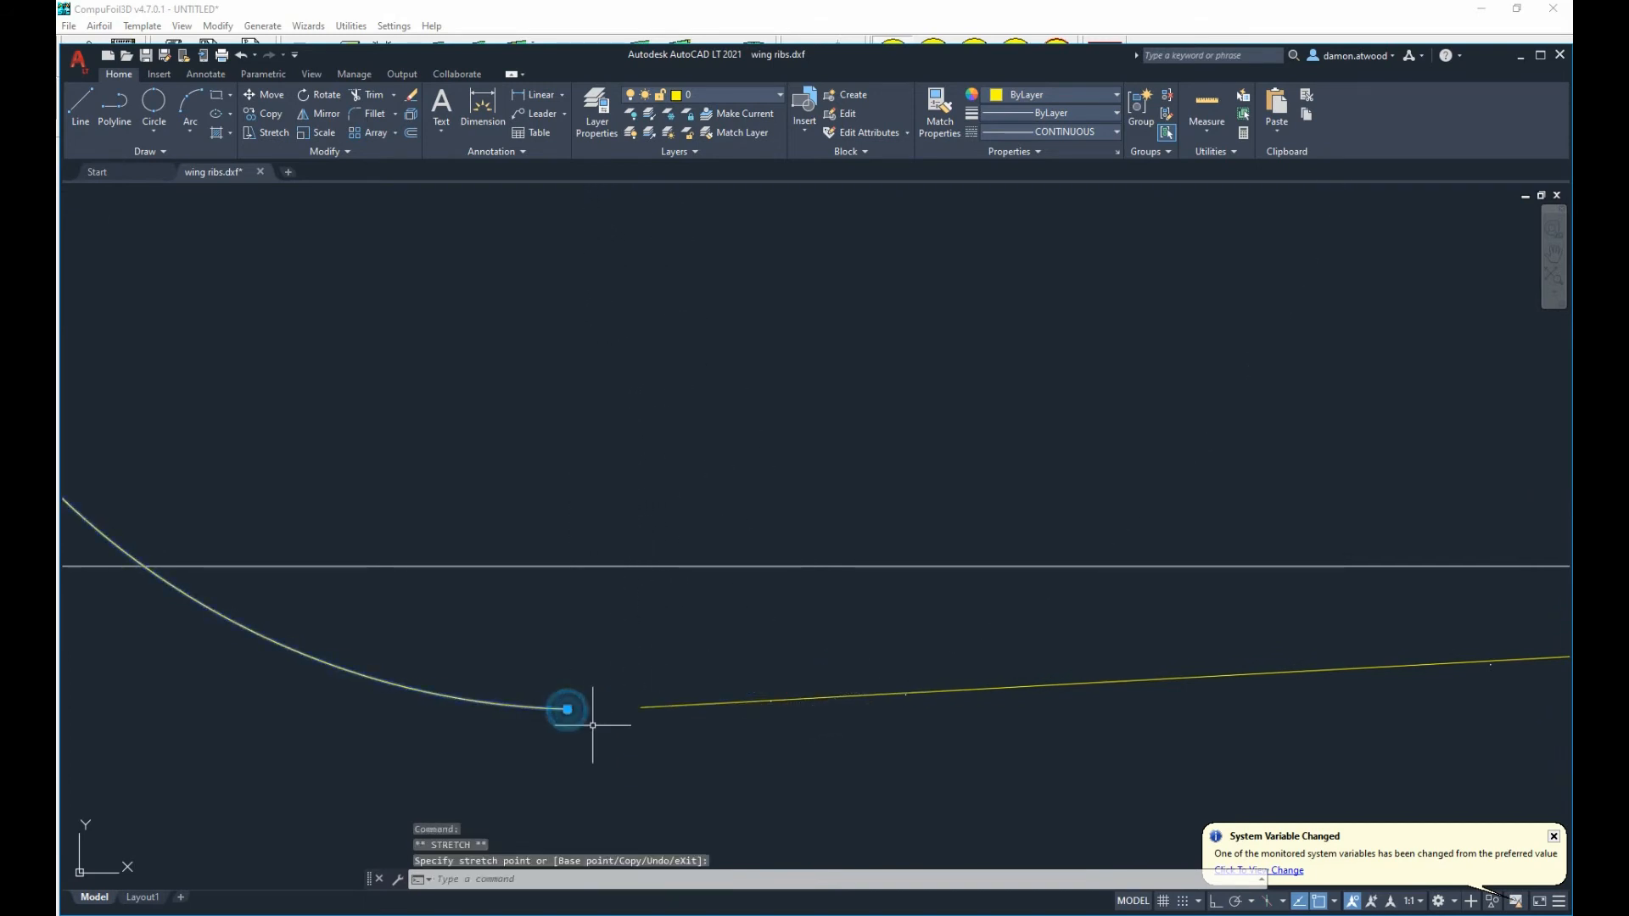
{"action": "left_click", "coordinate": [568, 709]}
{"action": "key", "text": "Escape"}
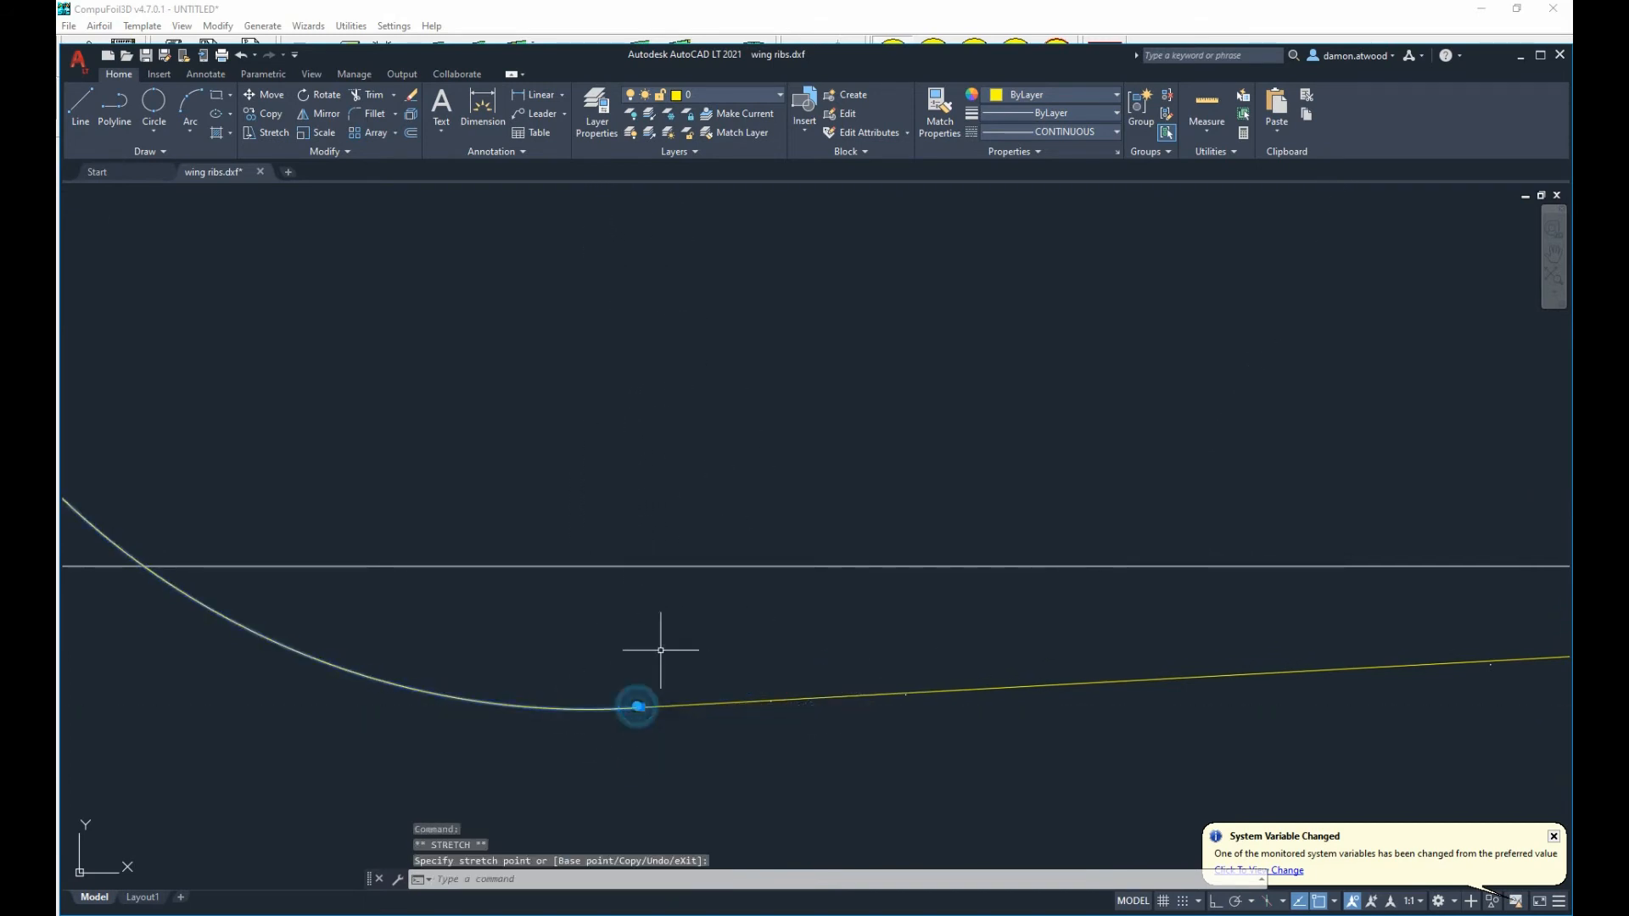
{"action": "key", "text": "Escape"}
Erase the short vertical line between the rear ends of the inner contours.
{"action": "scroll", "coordinate": [662, 611], "scroll_direction": "down", "scroll_amount": 5}
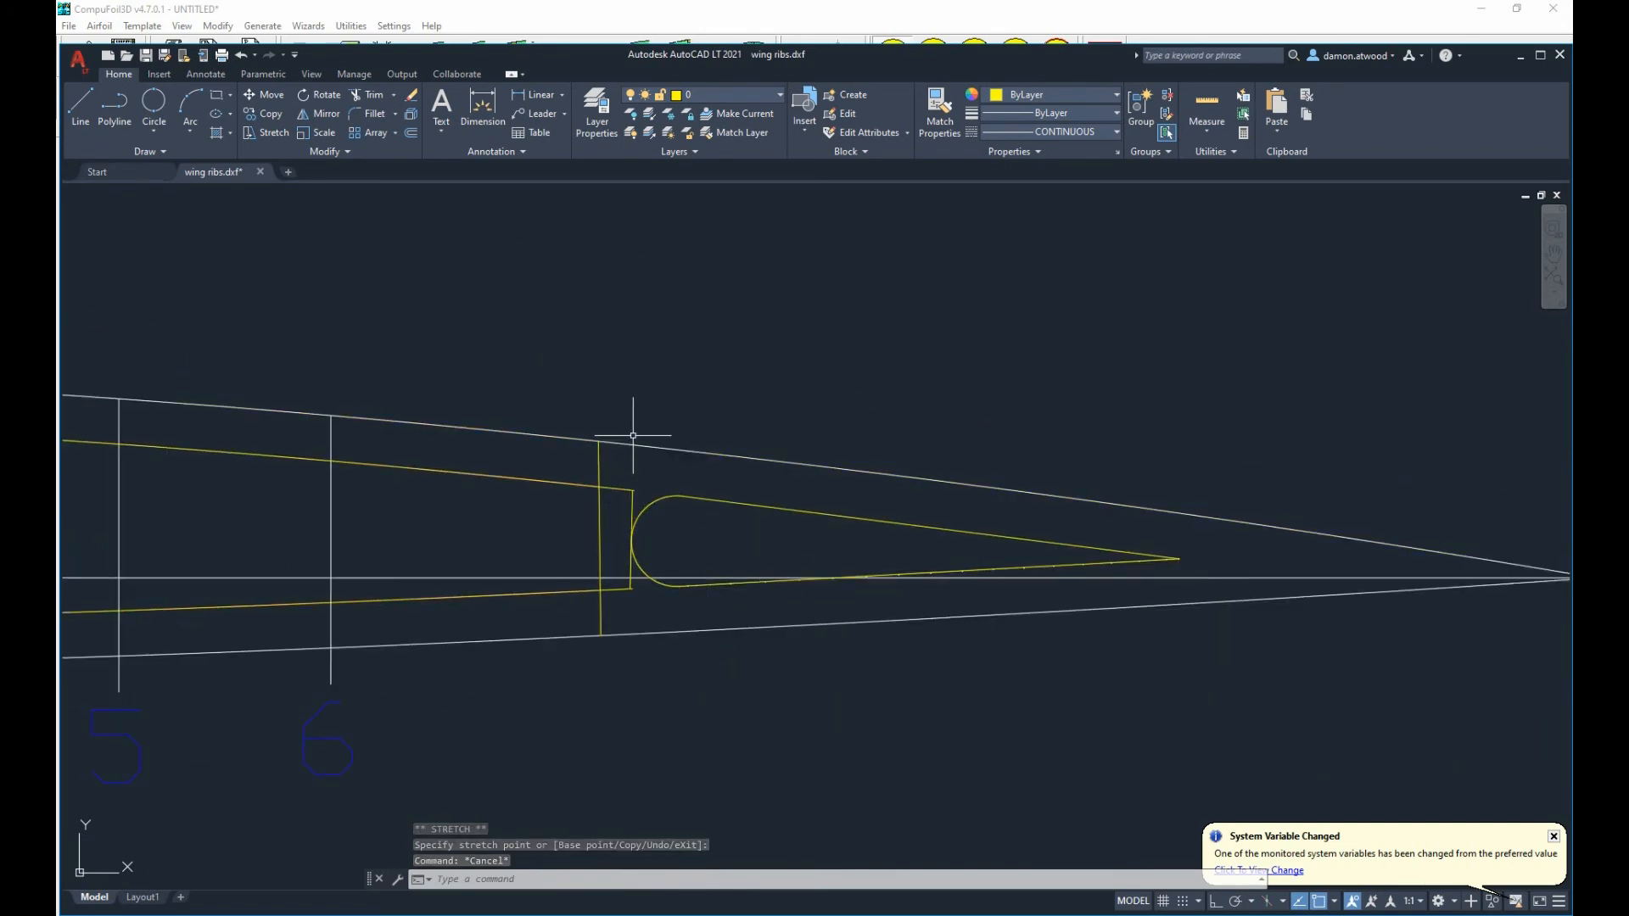
{"action": "left_click", "coordinate": [633, 491]}
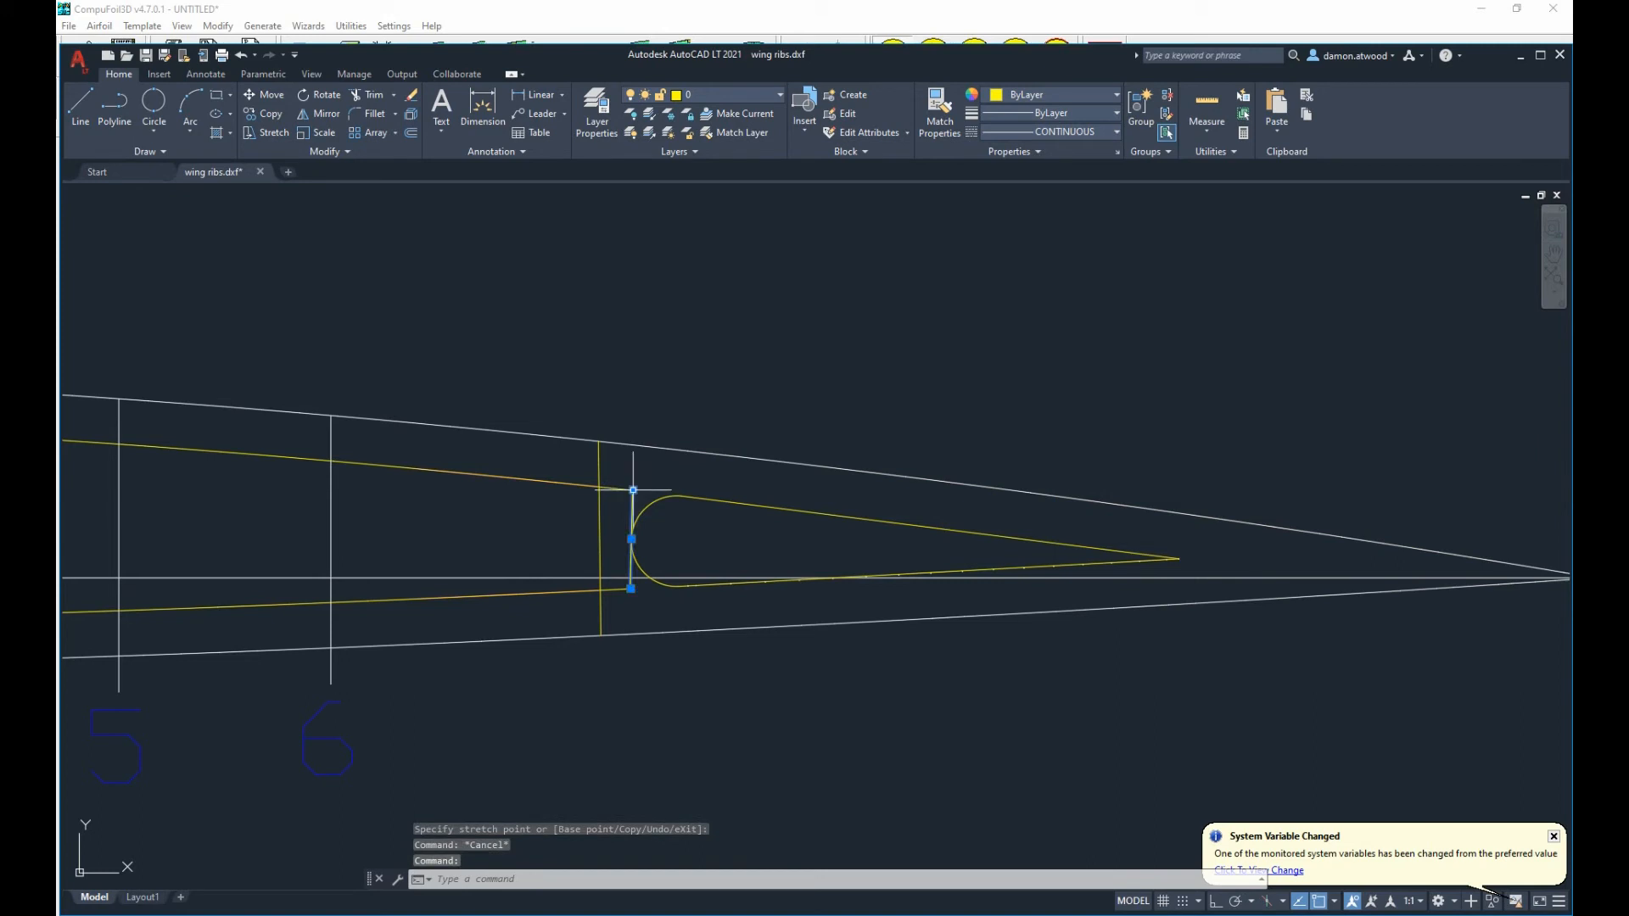
{"action": "key", "text": "Delete"}
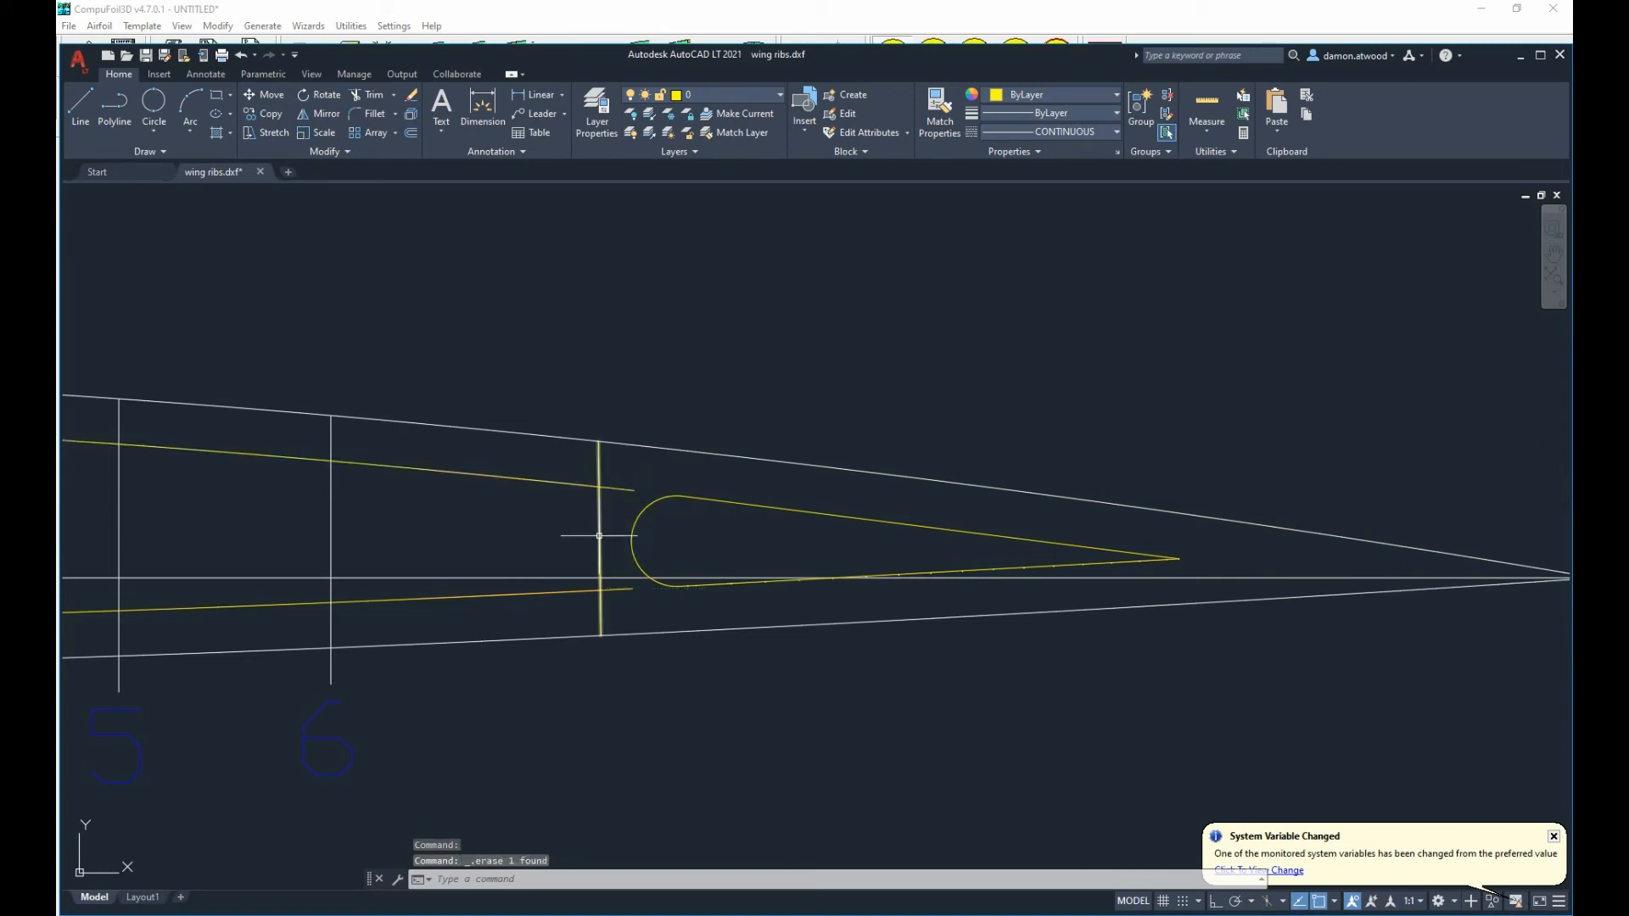
Copy the full-height yellow vertical line rearward to the front edge of the rounded teardrop cutout.
{"action": "left_click", "coordinate": [600, 470]}
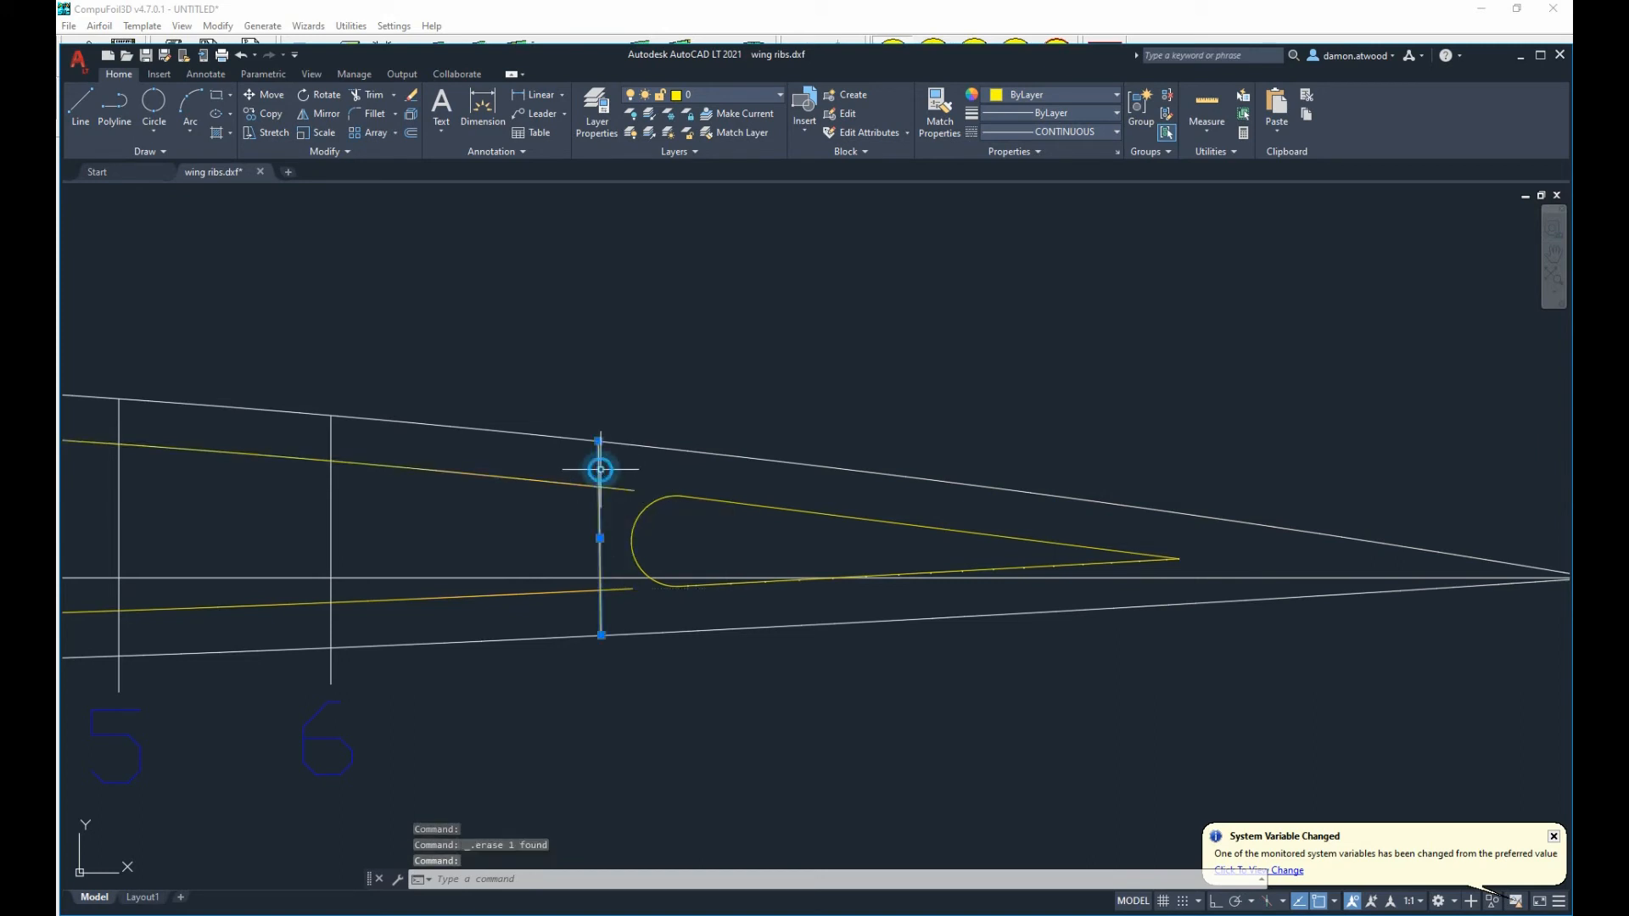
{"action": "right_click", "coordinate": [647, 481]}
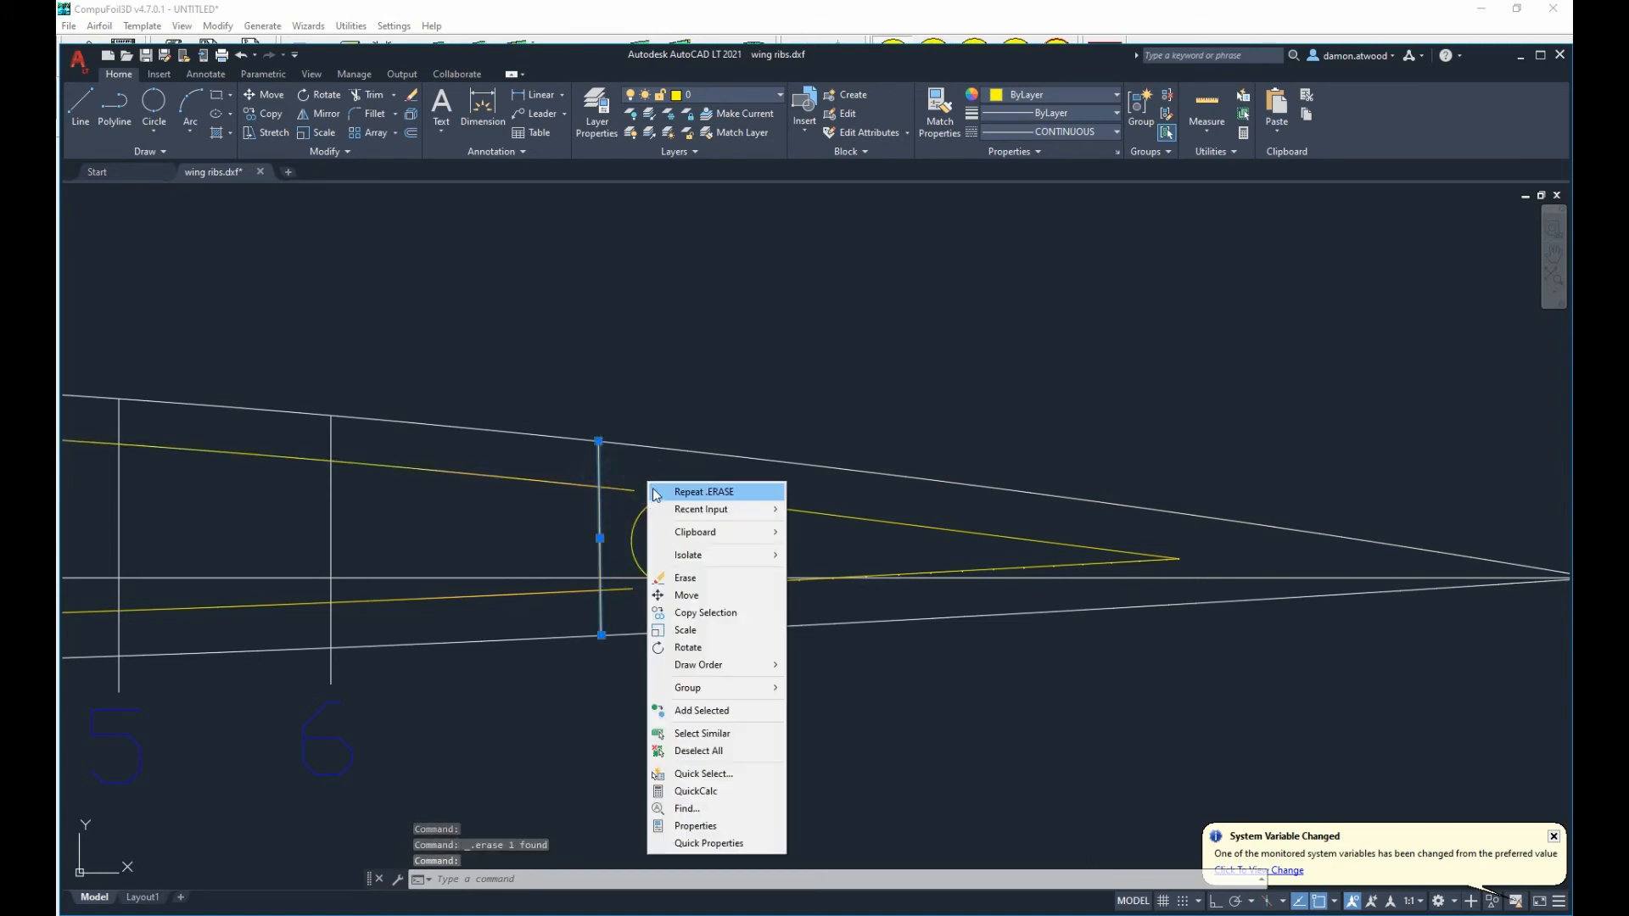
{"action": "left_click", "coordinate": [708, 614]}
{"action": "left_click", "coordinate": [599, 486]}
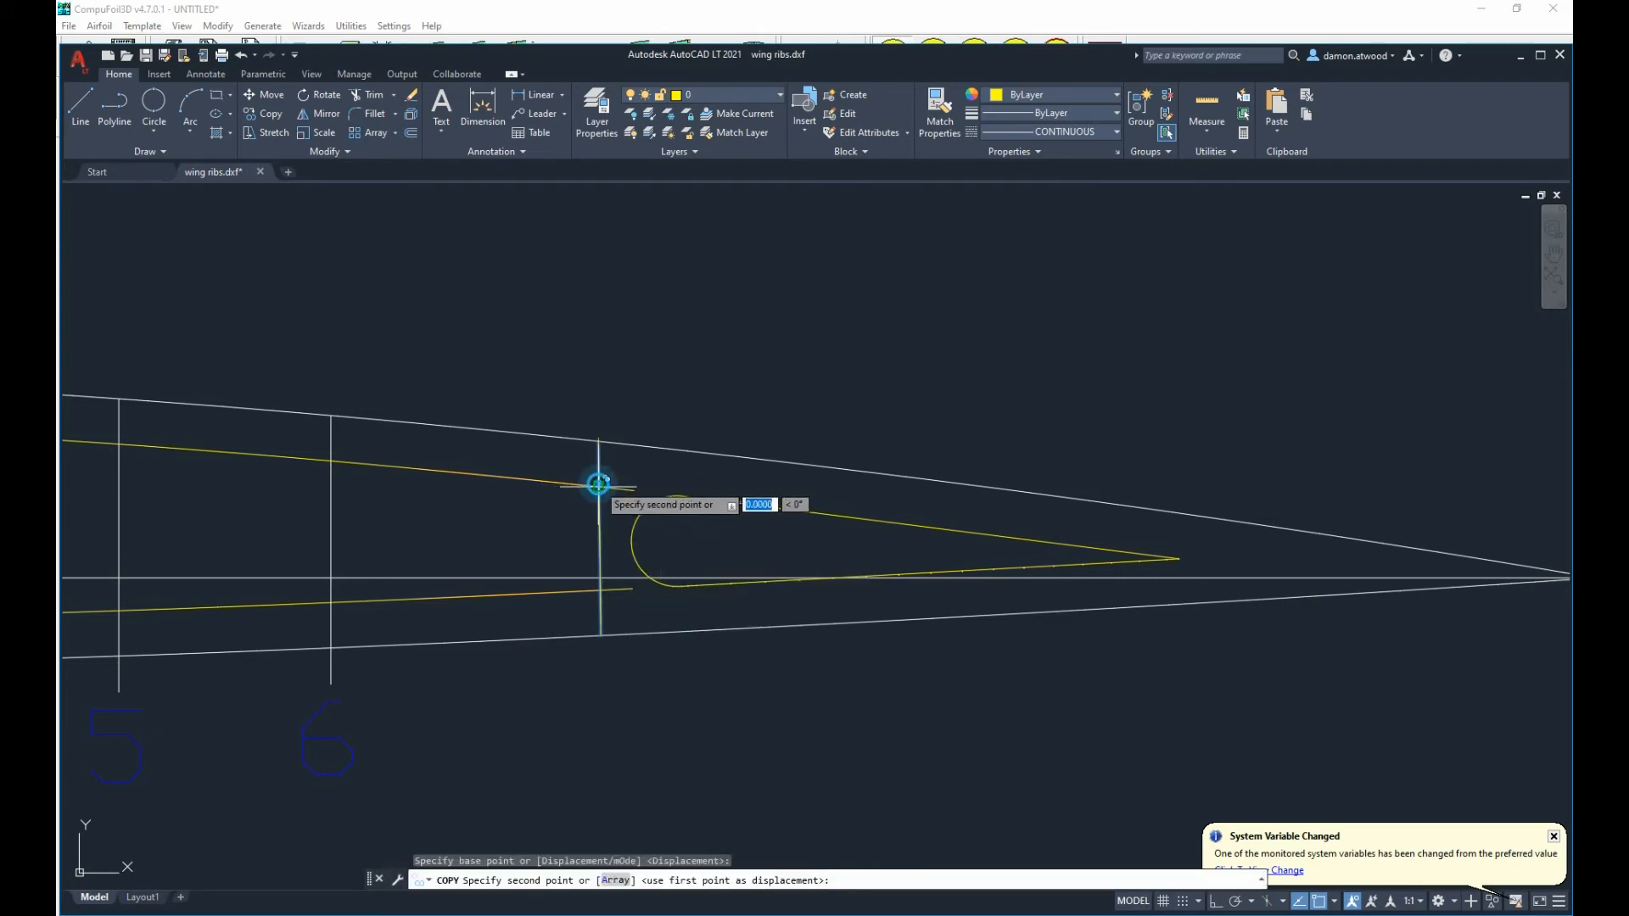
{"action": "left_click", "coordinate": [630, 485]}
{"action": "key", "text": "Escape"}
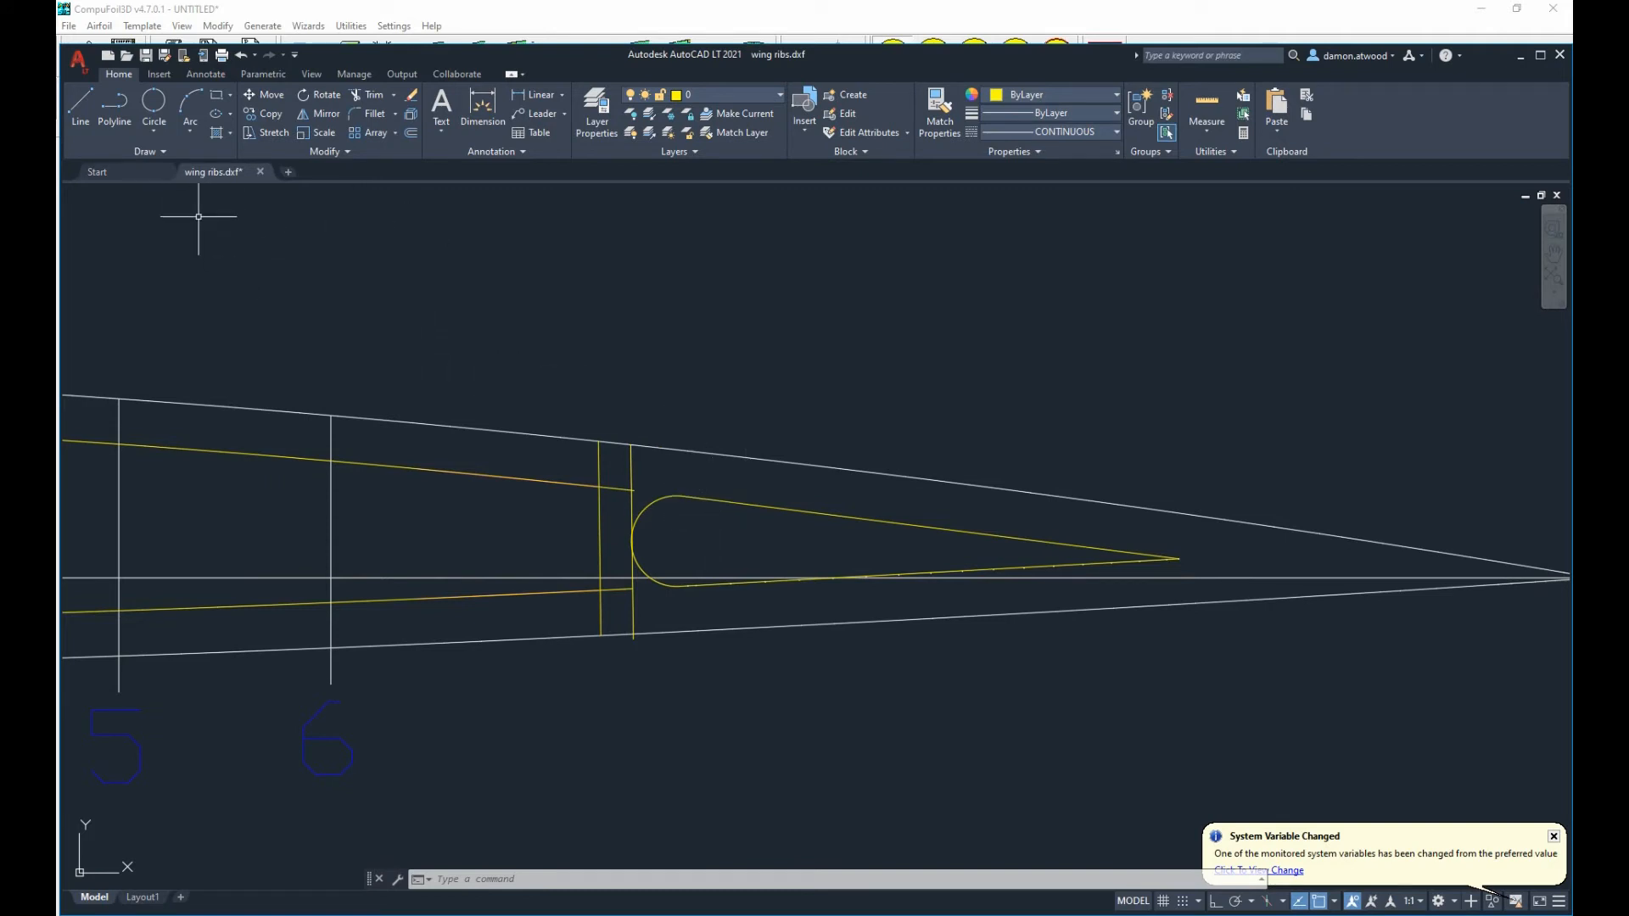
Draw a two-point circle about 0.24 in diameter rearward from the arc's front edge, spanning the outer contours, and select it.
{"action": "left_click", "coordinate": [154, 105]}
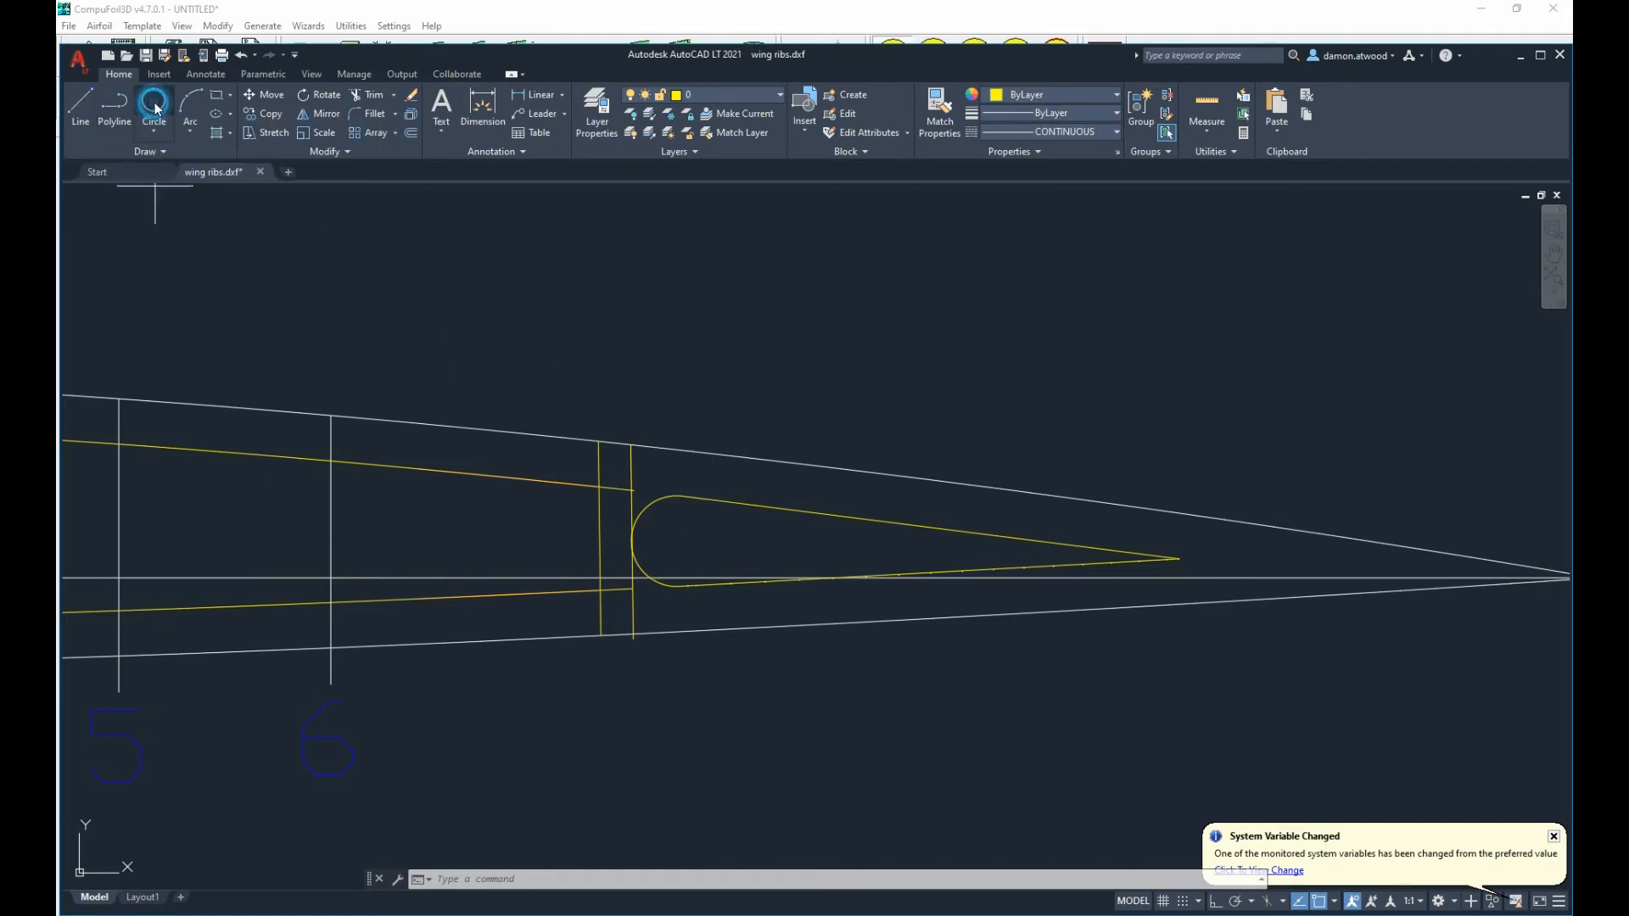
{"action": "left_click", "coordinate": [632, 541]}
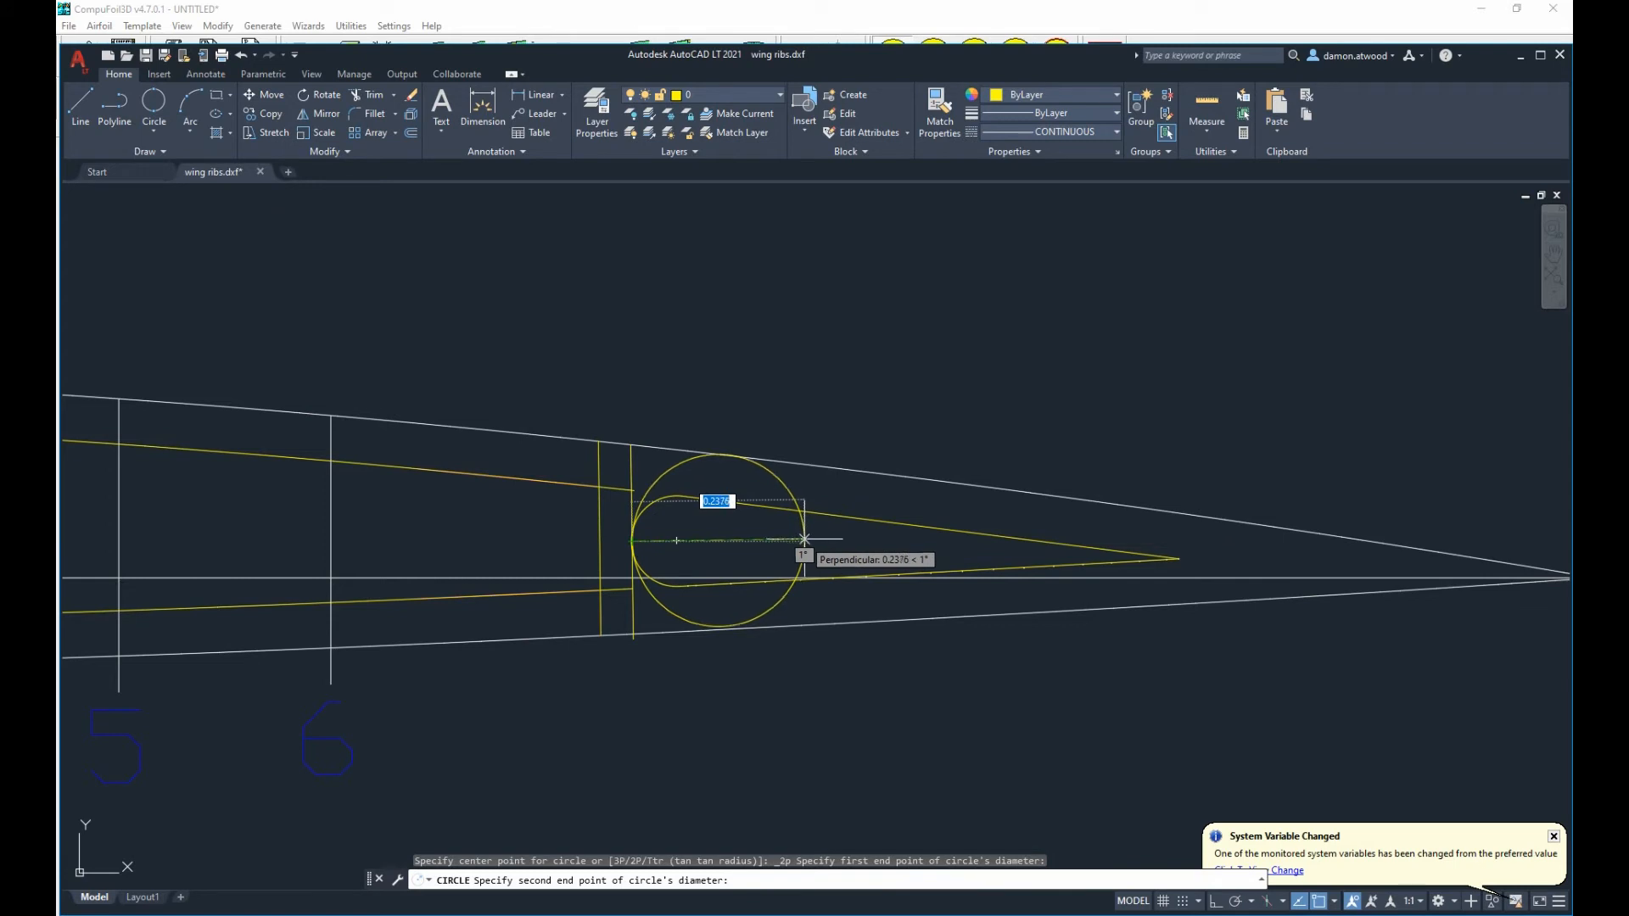
{"action": "left_click", "coordinate": [805, 541]}
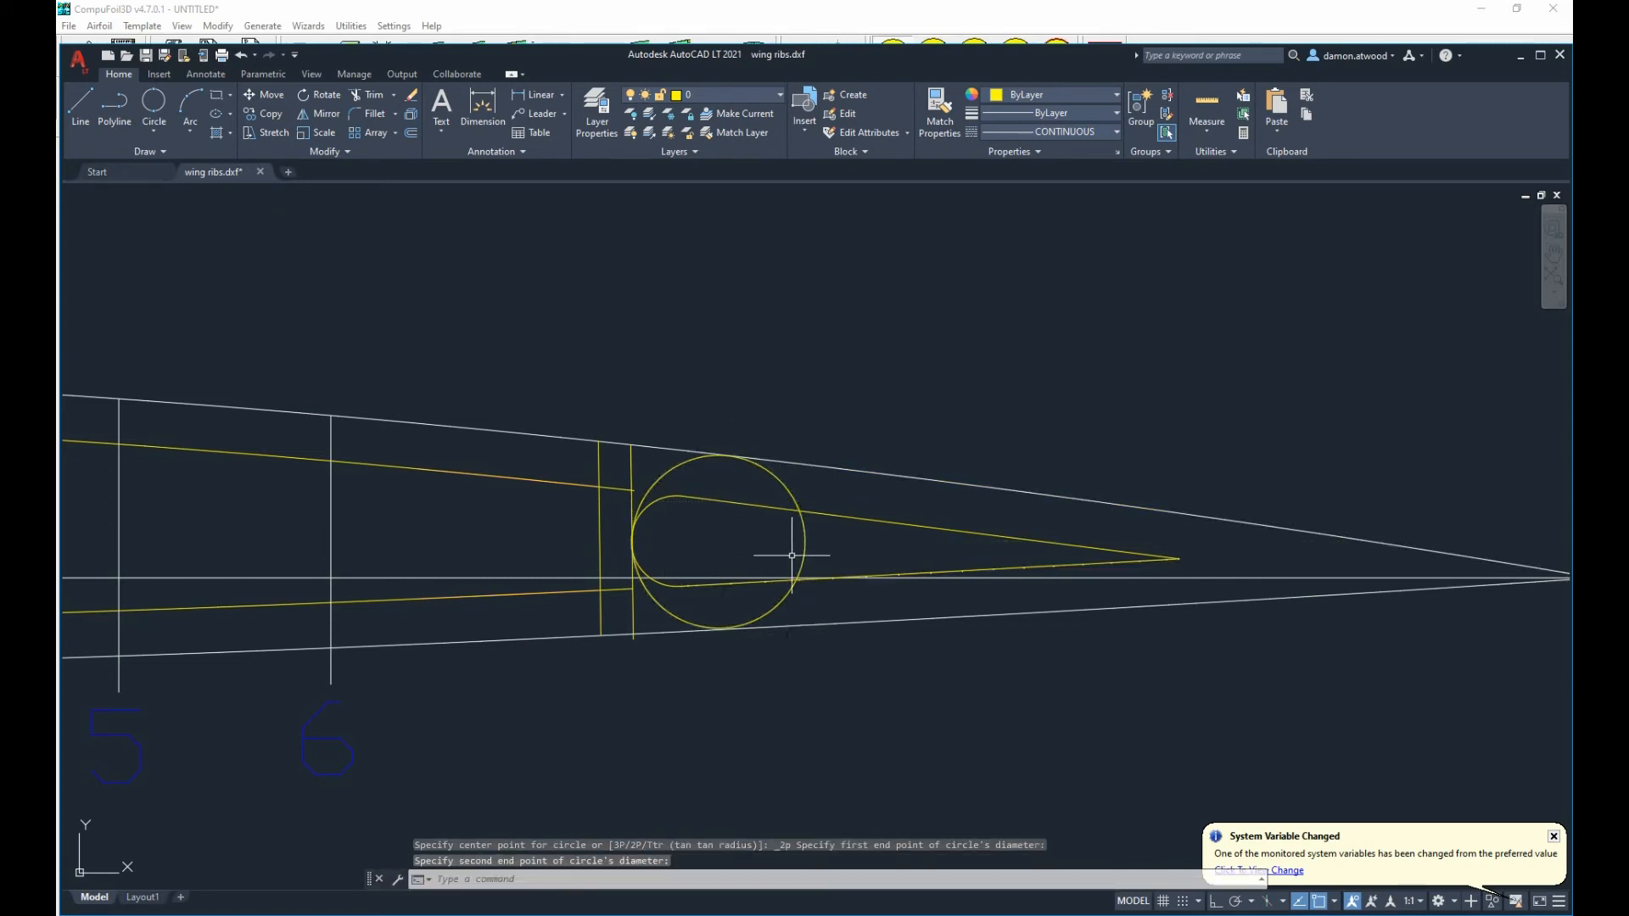
{"action": "left_click", "coordinate": [804, 549]}
{"action": "right_click", "coordinate": [805, 549]}
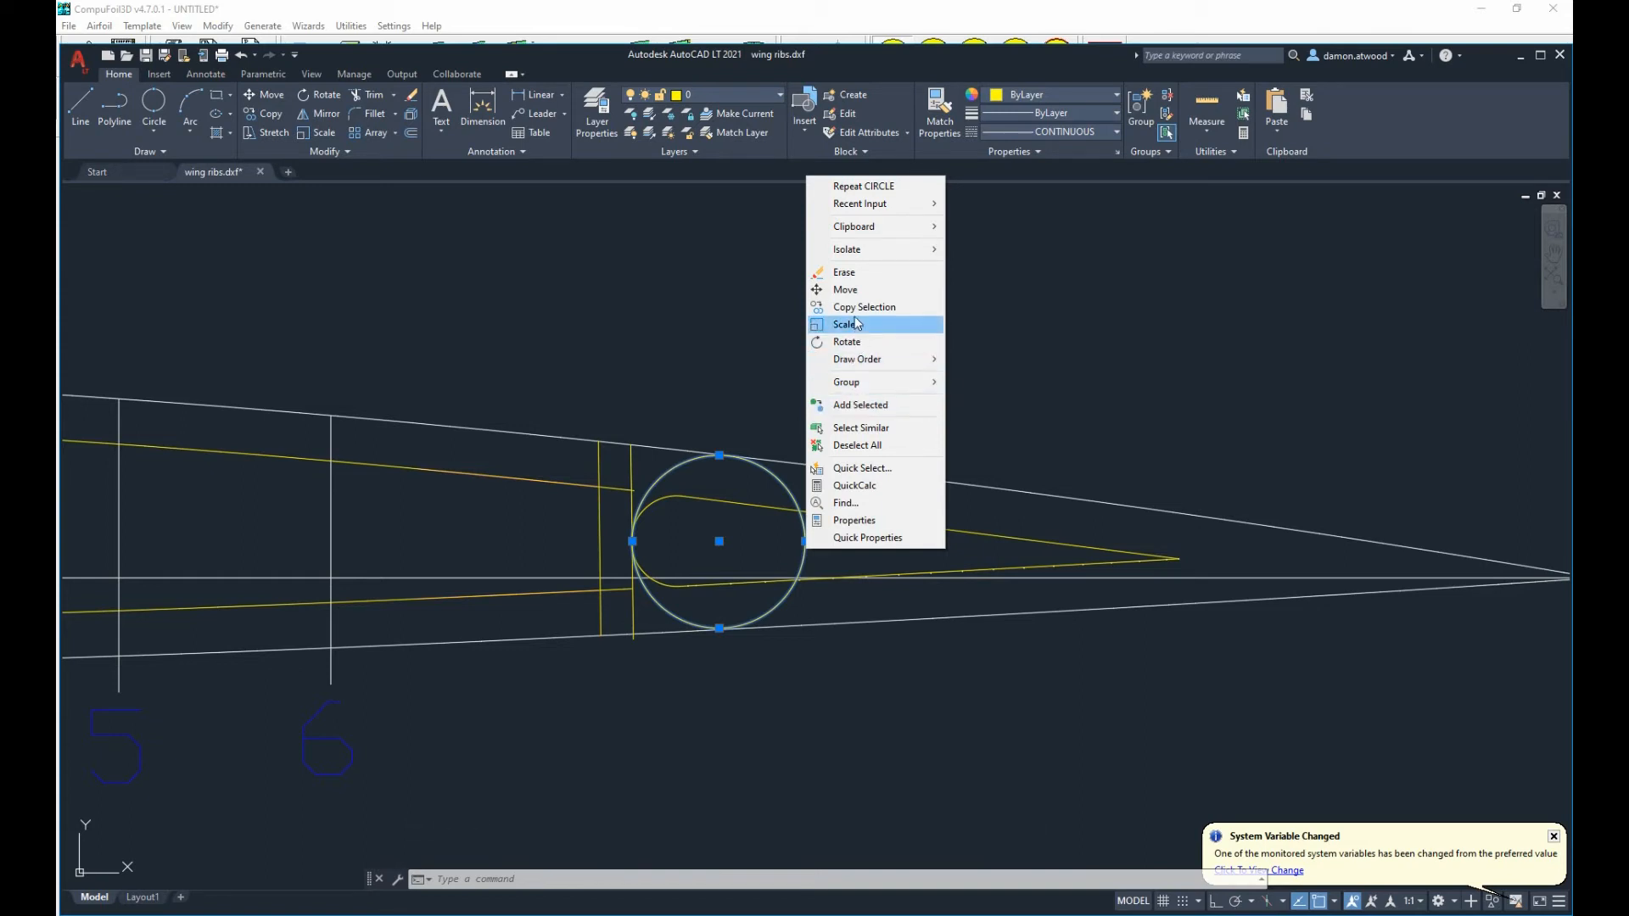
{"action": "left_click", "coordinate": [755, 484]}
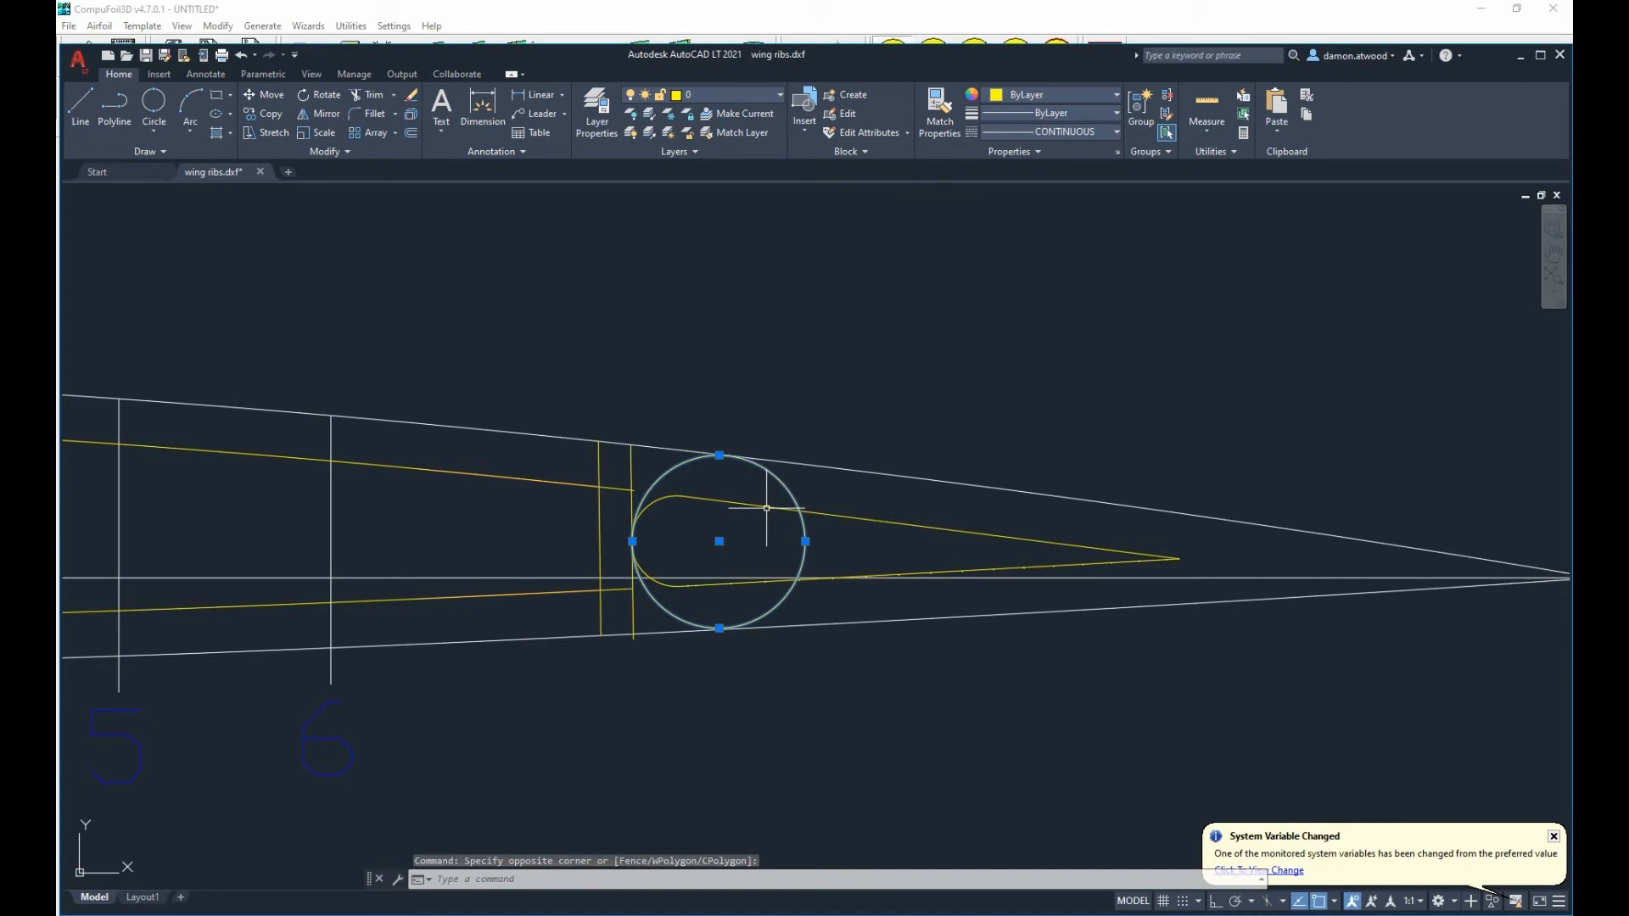
Break the circle between its lower and upper contacts with the outer contours, removing its rear half.
{"action": "type", "text": "bre"}
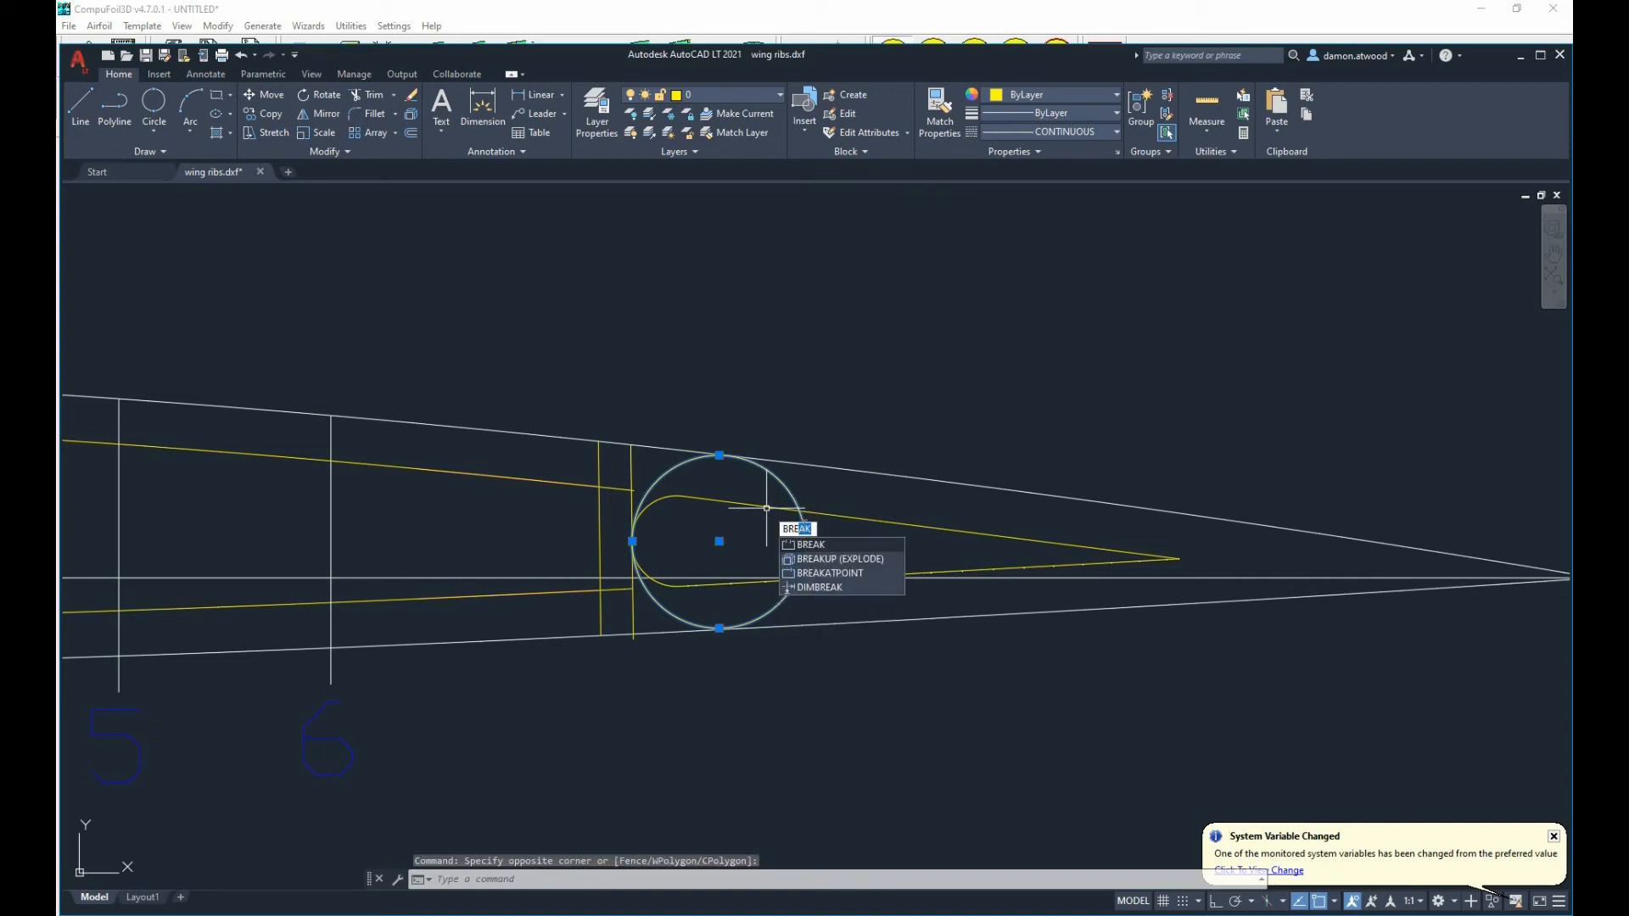
{"action": "key", "text": "Return"}
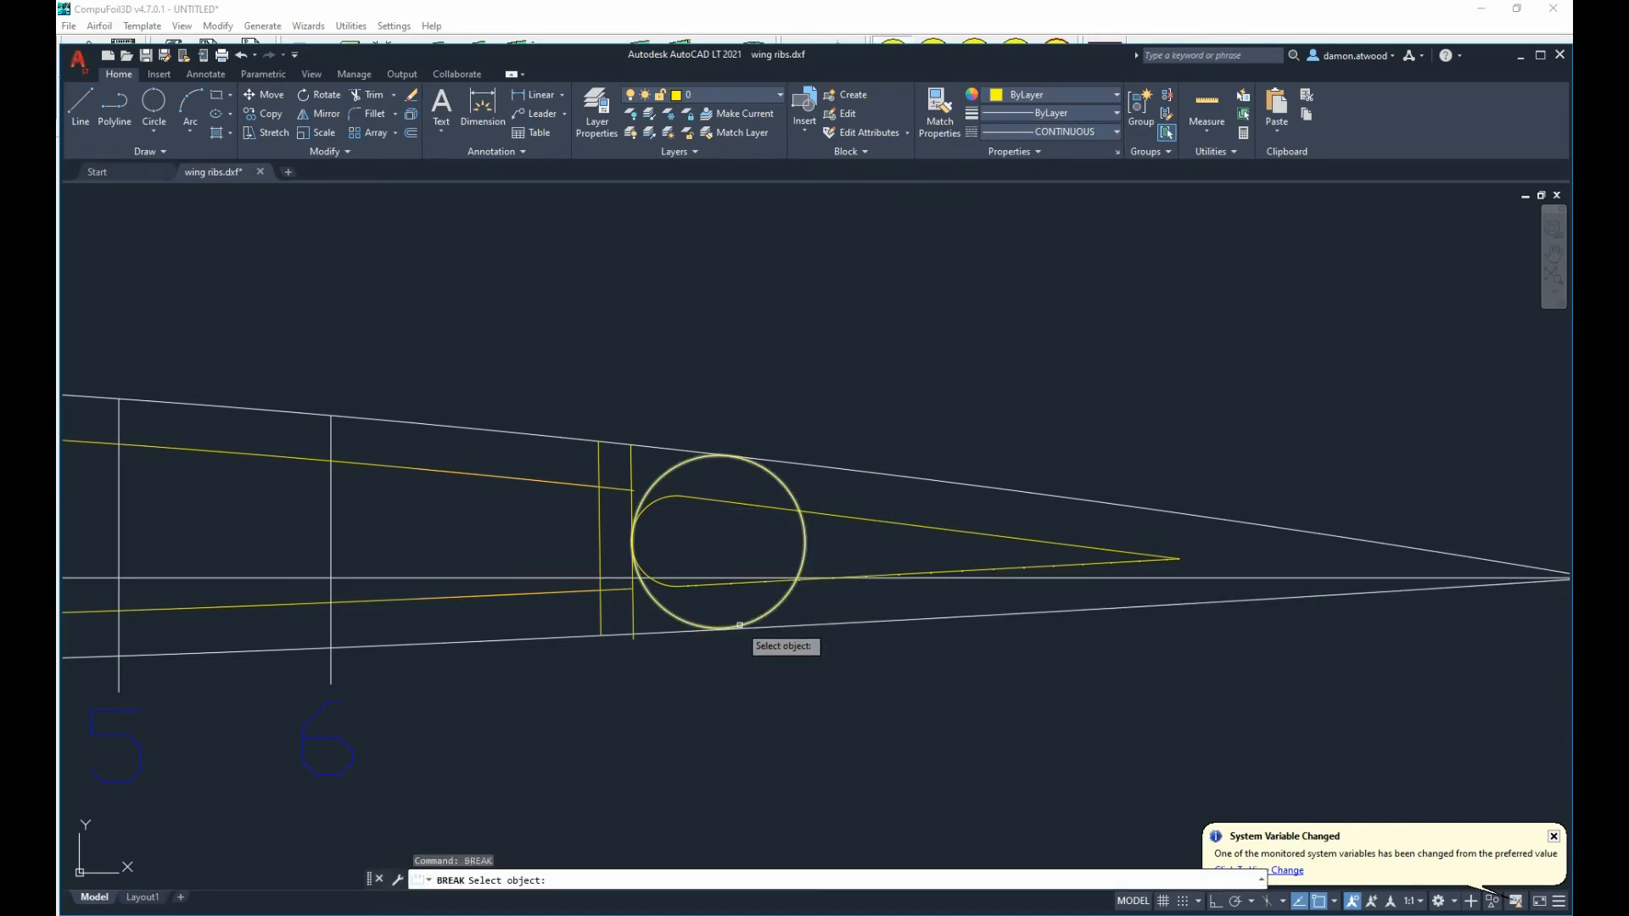
{"action": "left_click", "coordinate": [739, 625]}
{"action": "left_click", "coordinate": [726, 457]}
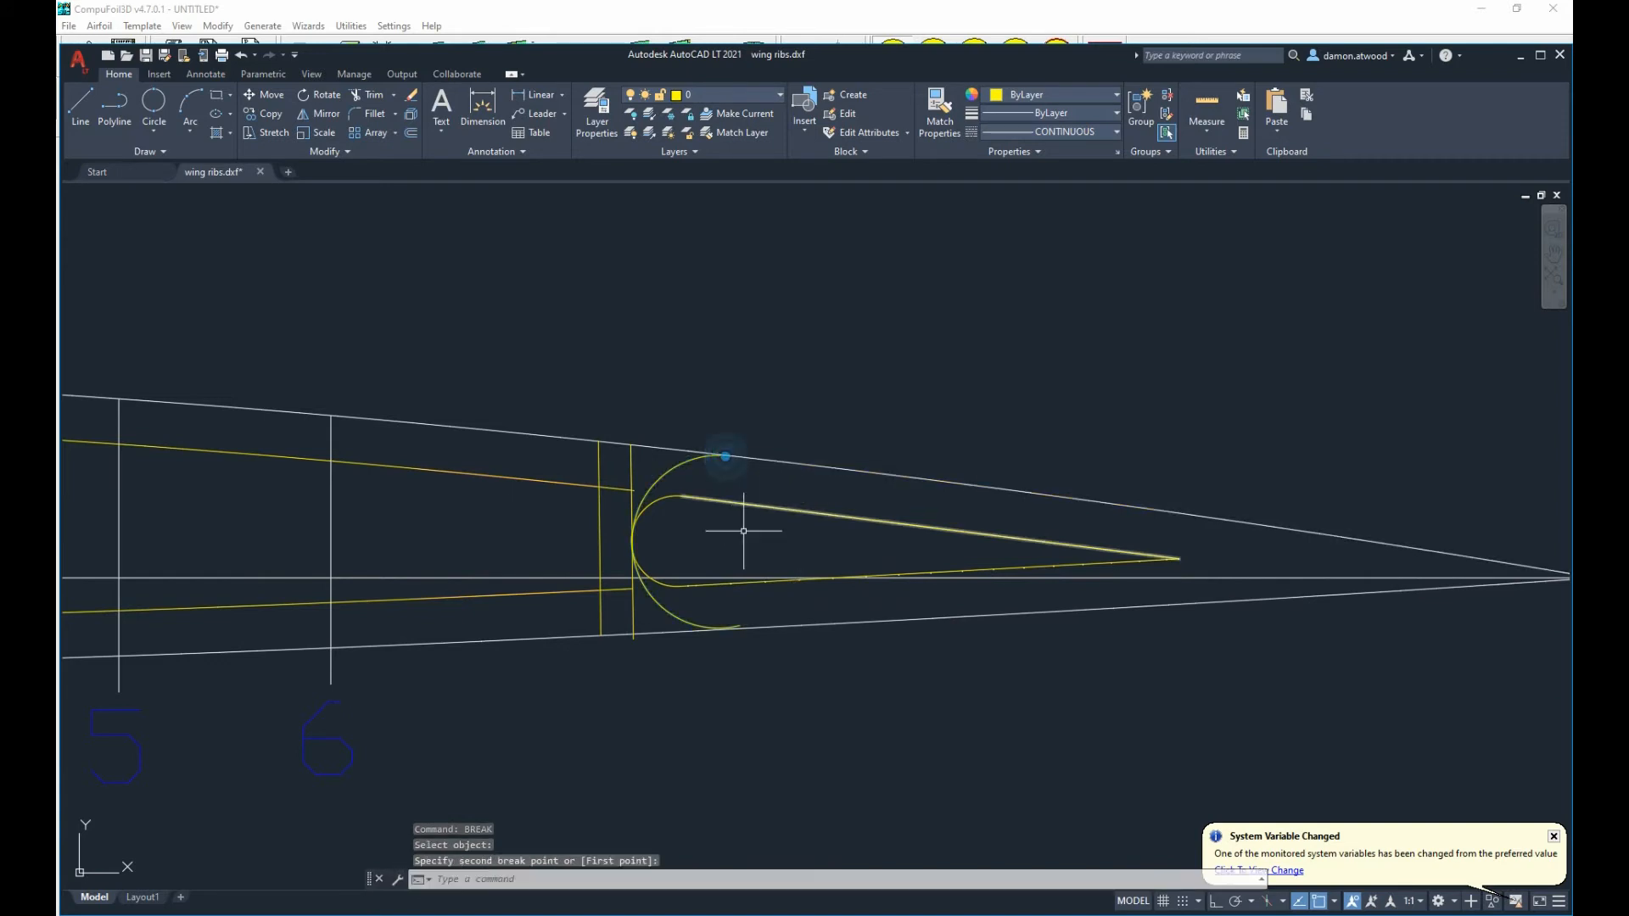
Stretch the large arc's lower endpoint forward to the point directly below the arc's center.
{"action": "scroll", "coordinate": [722, 632], "scroll_direction": "up", "scroll_amount": 5}
{"action": "left_click", "coordinate": [725, 611]}
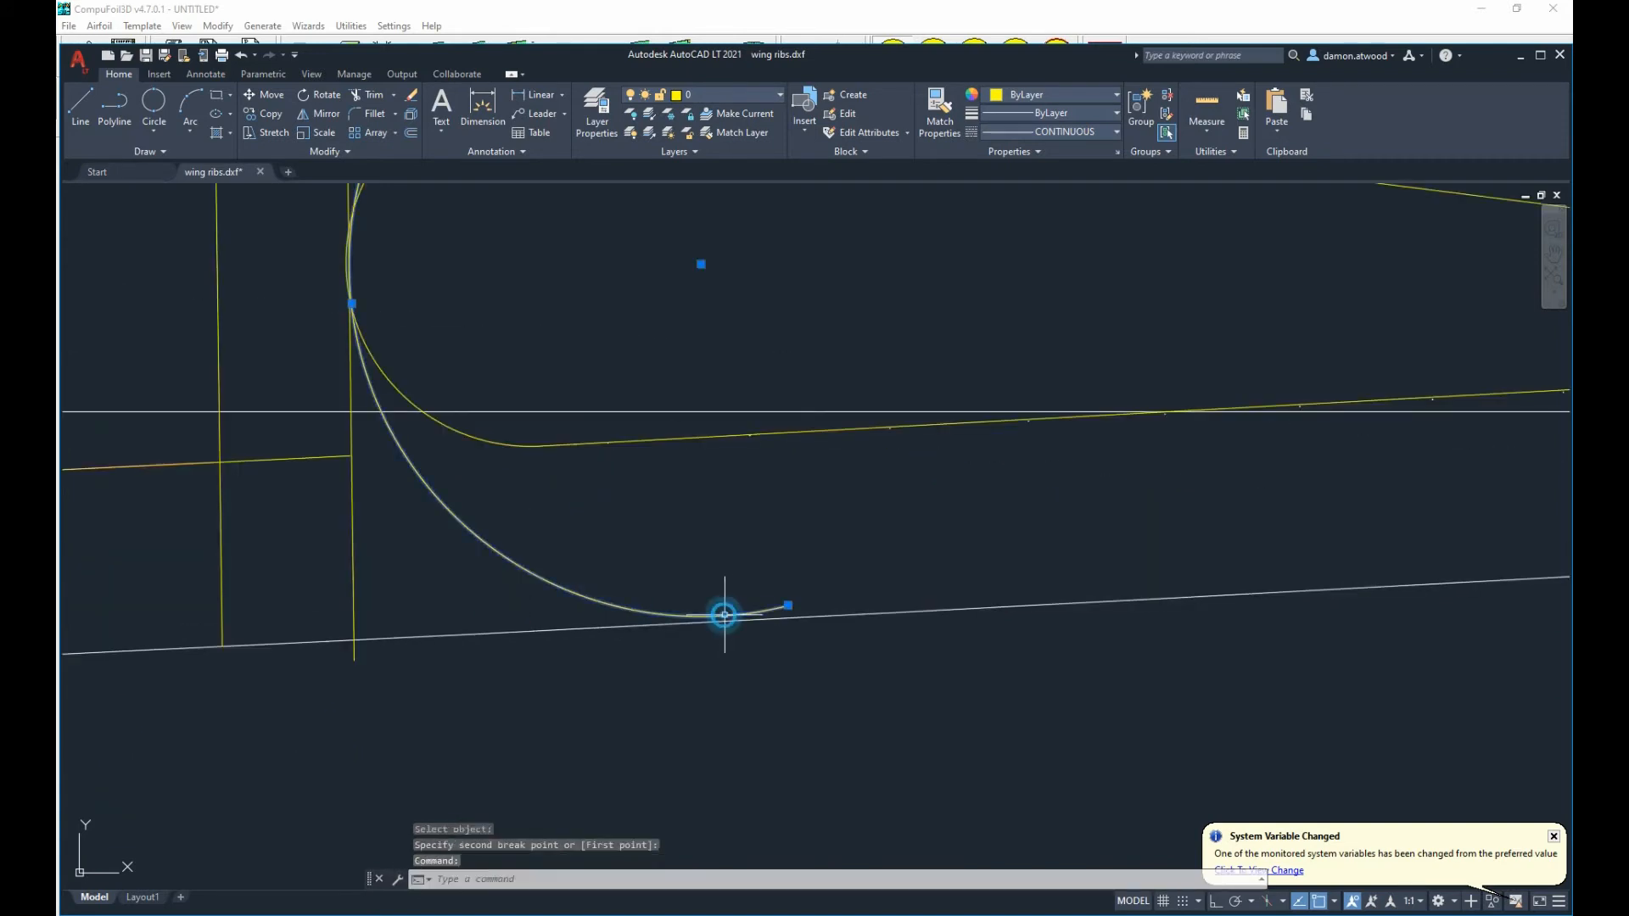
{"action": "left_click", "coordinate": [787, 606]}
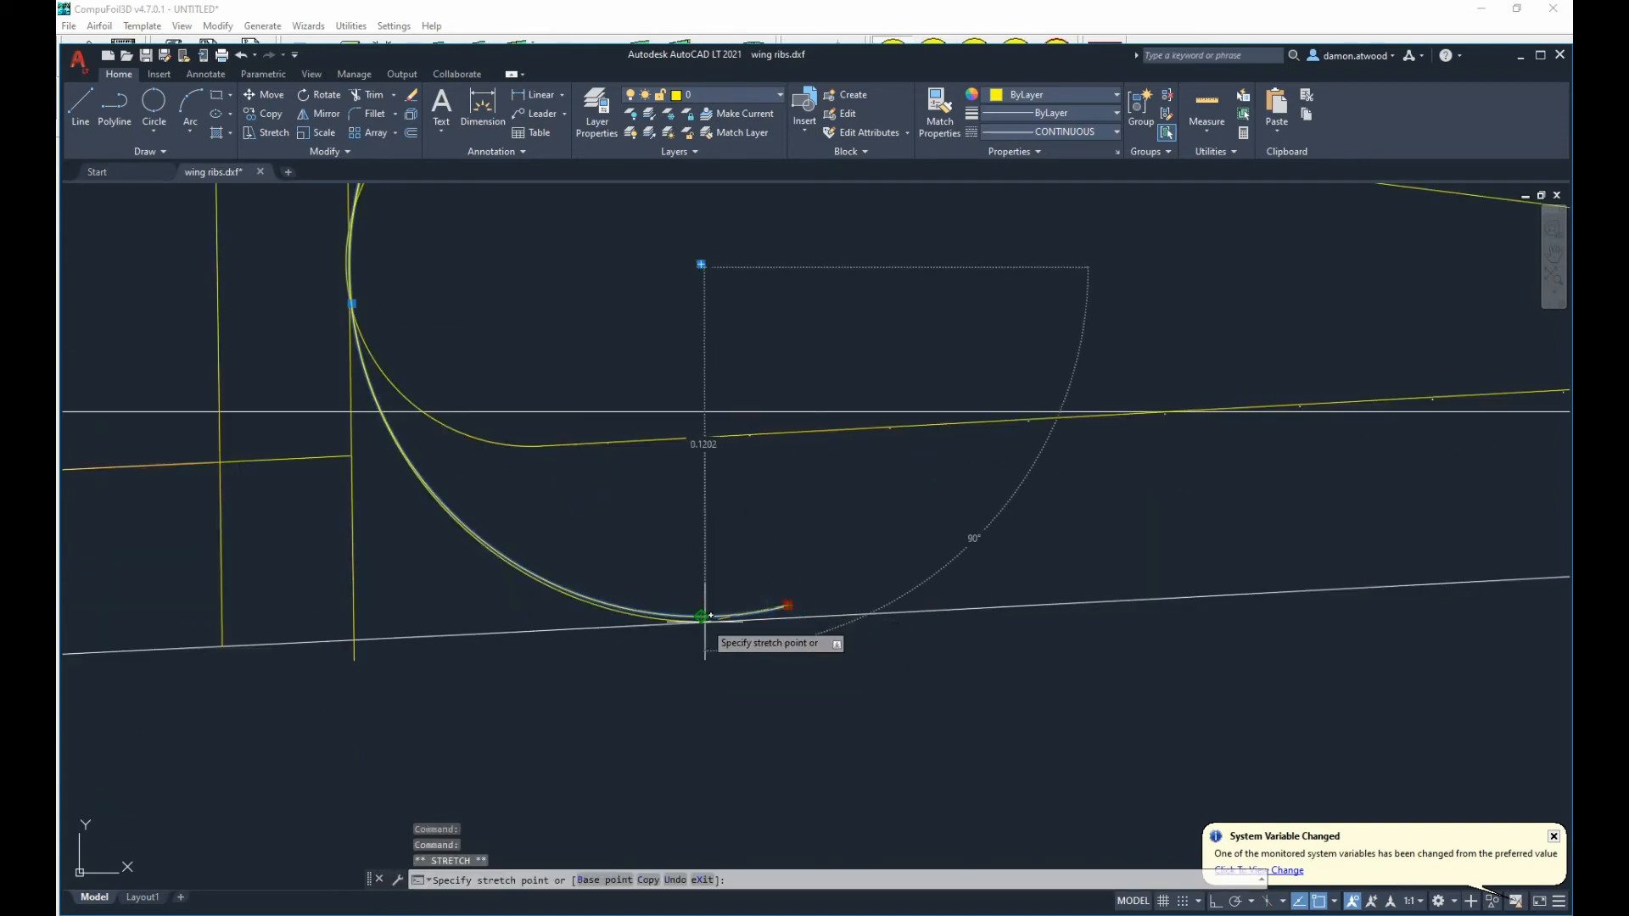
{"action": "right_click", "coordinate": [711, 617]}
{"action": "key", "text": "Escape"}
{"action": "key", "text": "Escape"}
{"action": "scroll", "coordinate": [732, 608], "scroll_direction": "down", "scroll_amount": 5}
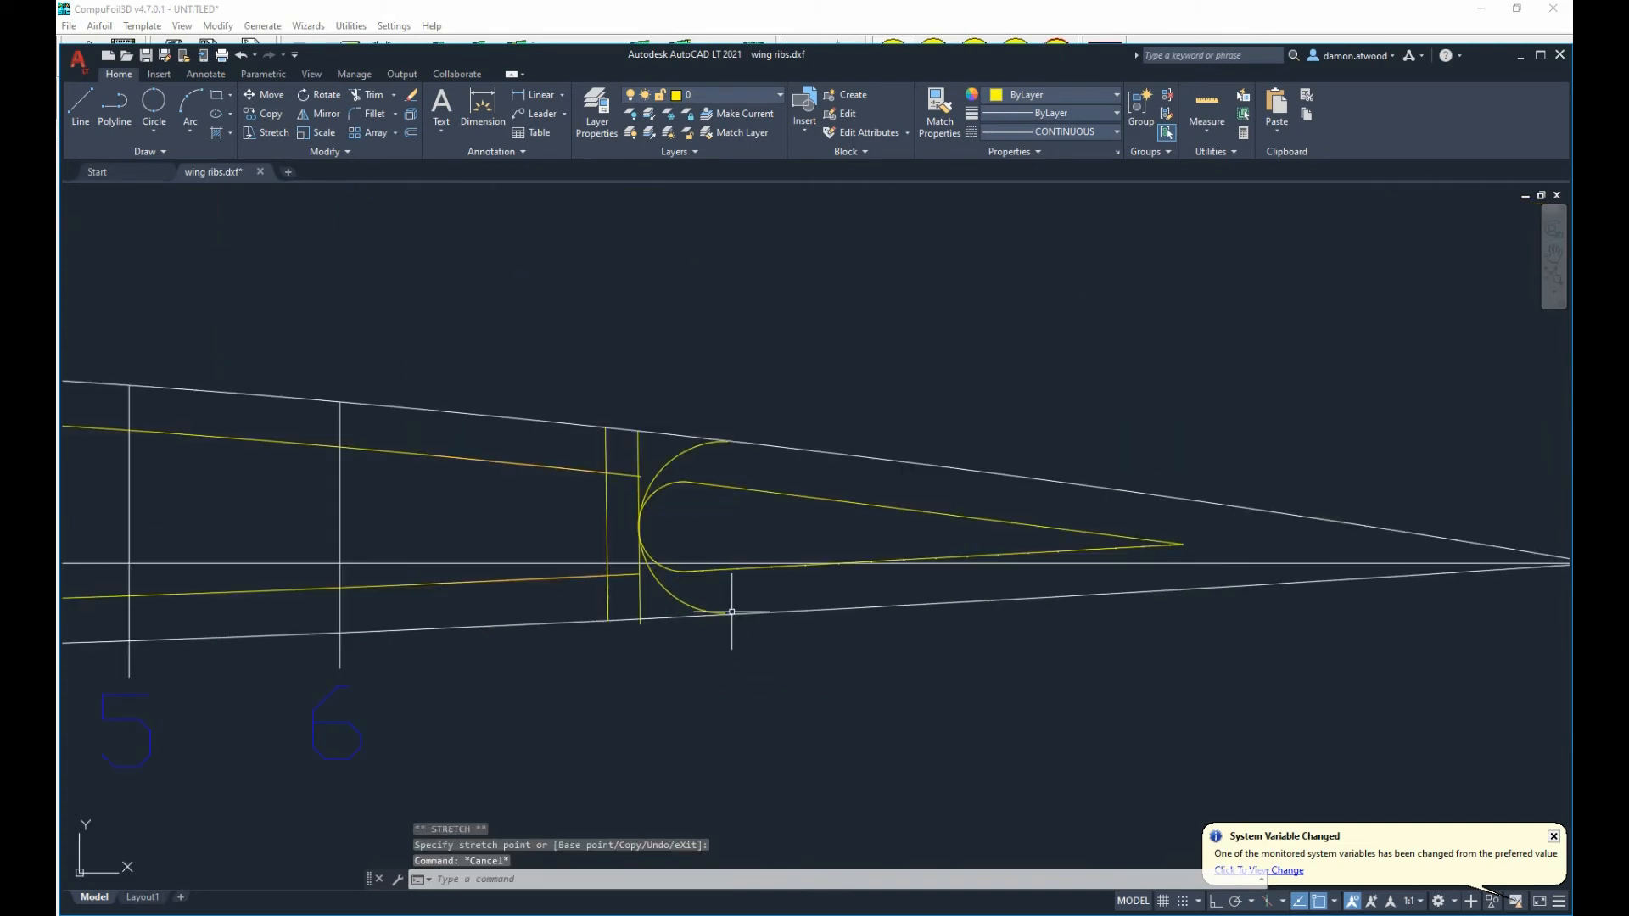
Stretch the front ends of both tapering lines forward to the large arc and erase the smaller arc between them.
{"action": "scroll", "coordinate": [749, 579], "scroll_direction": "up", "scroll_amount": 4}
{"action": "scroll", "coordinate": [640, 473], "scroll_direction": "down", "scroll_amount": 5}
{"action": "scroll", "coordinate": [608, 429], "scroll_direction": "up", "scroll_amount": 5}
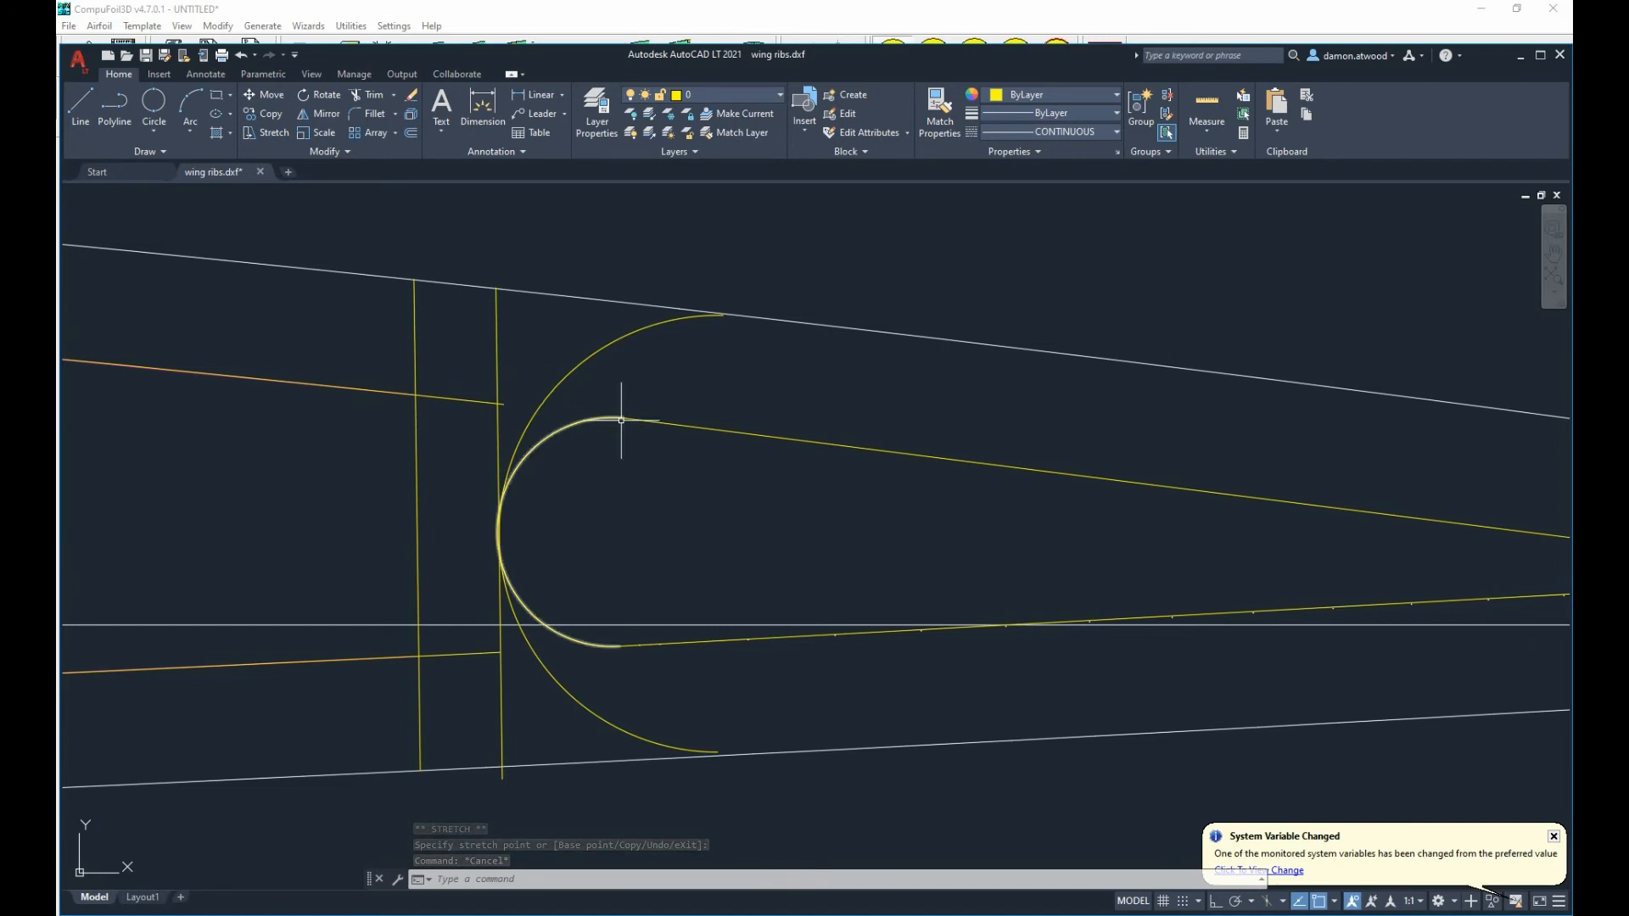
{"action": "left_click", "coordinate": [631, 420]}
{"action": "left_click", "coordinate": [631, 420]}
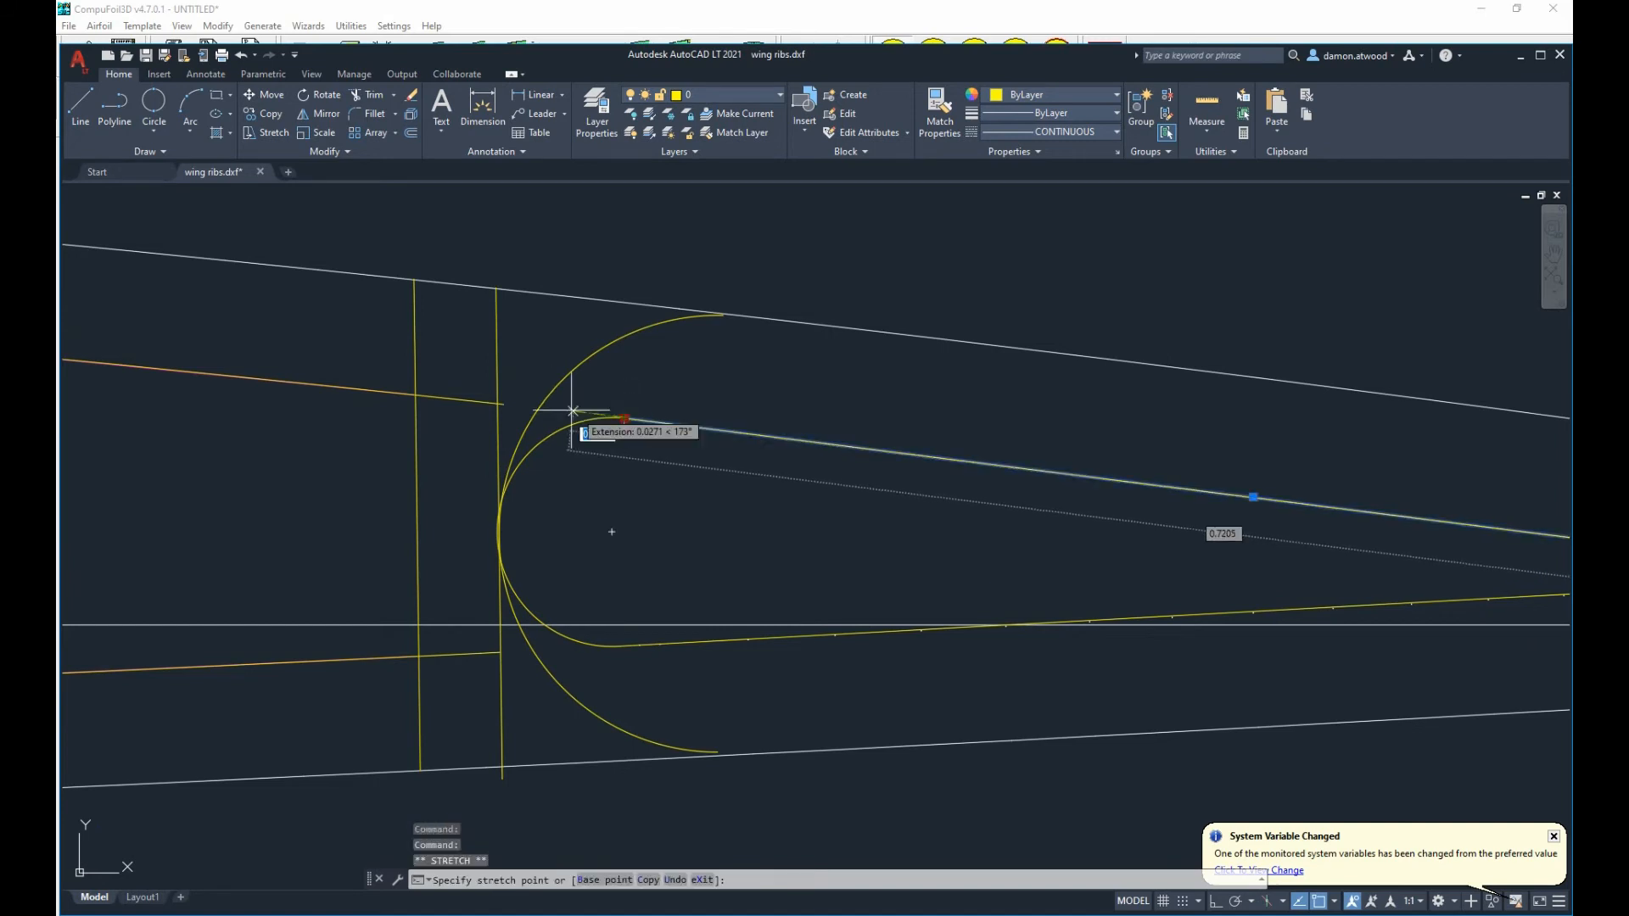
{"action": "left_click", "coordinate": [544, 405]}
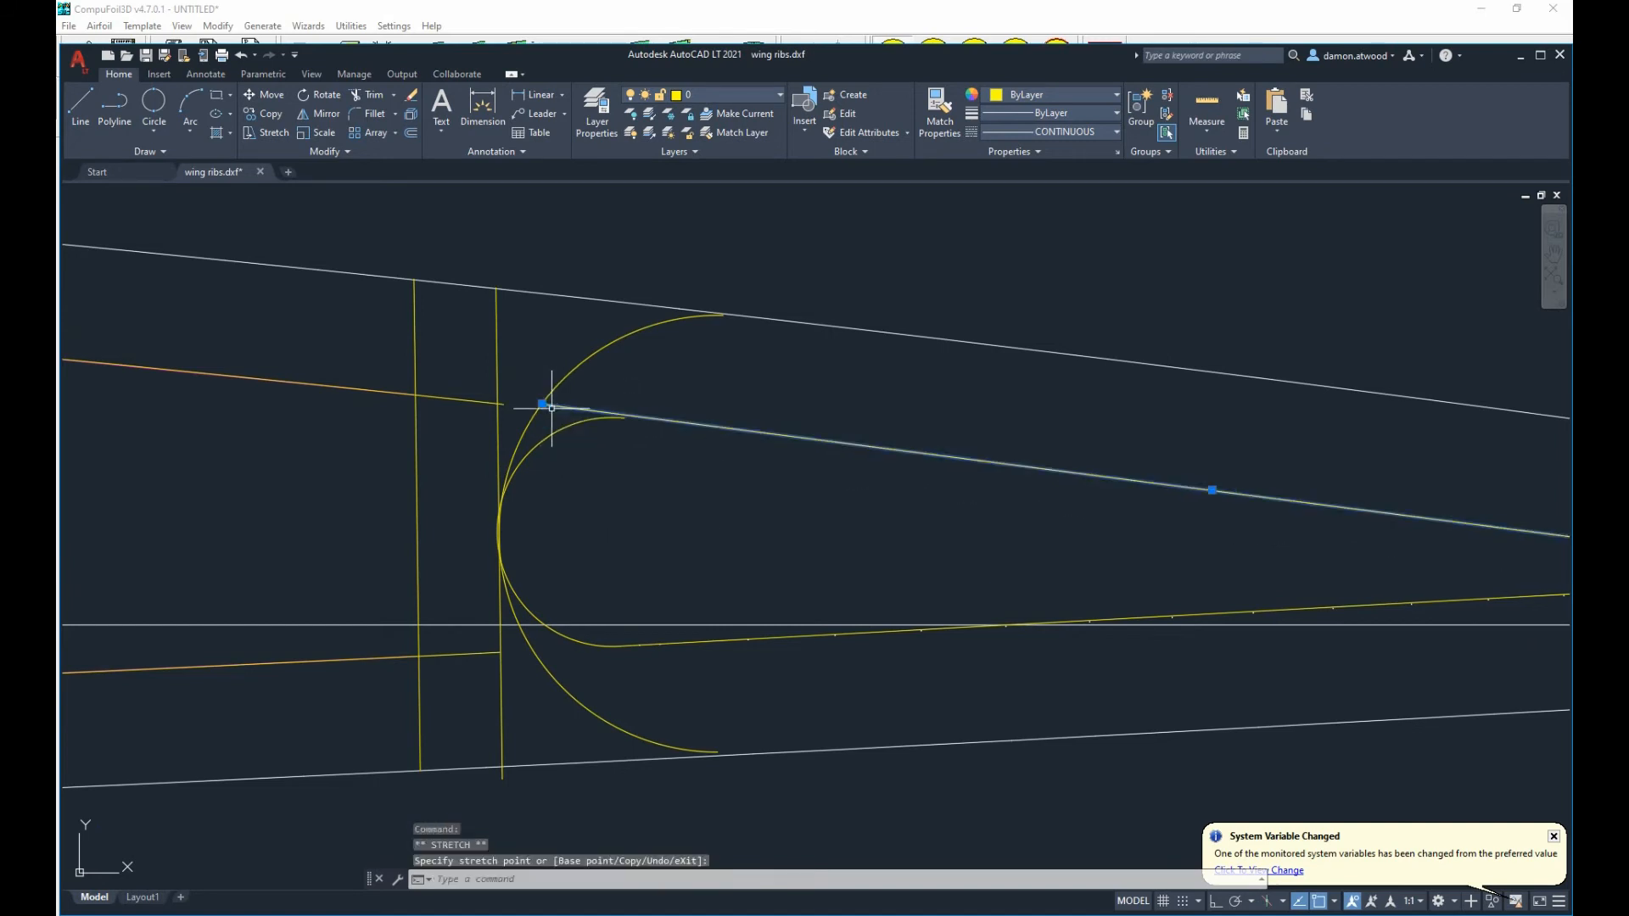
{"action": "left_click", "coordinate": [678, 645]}
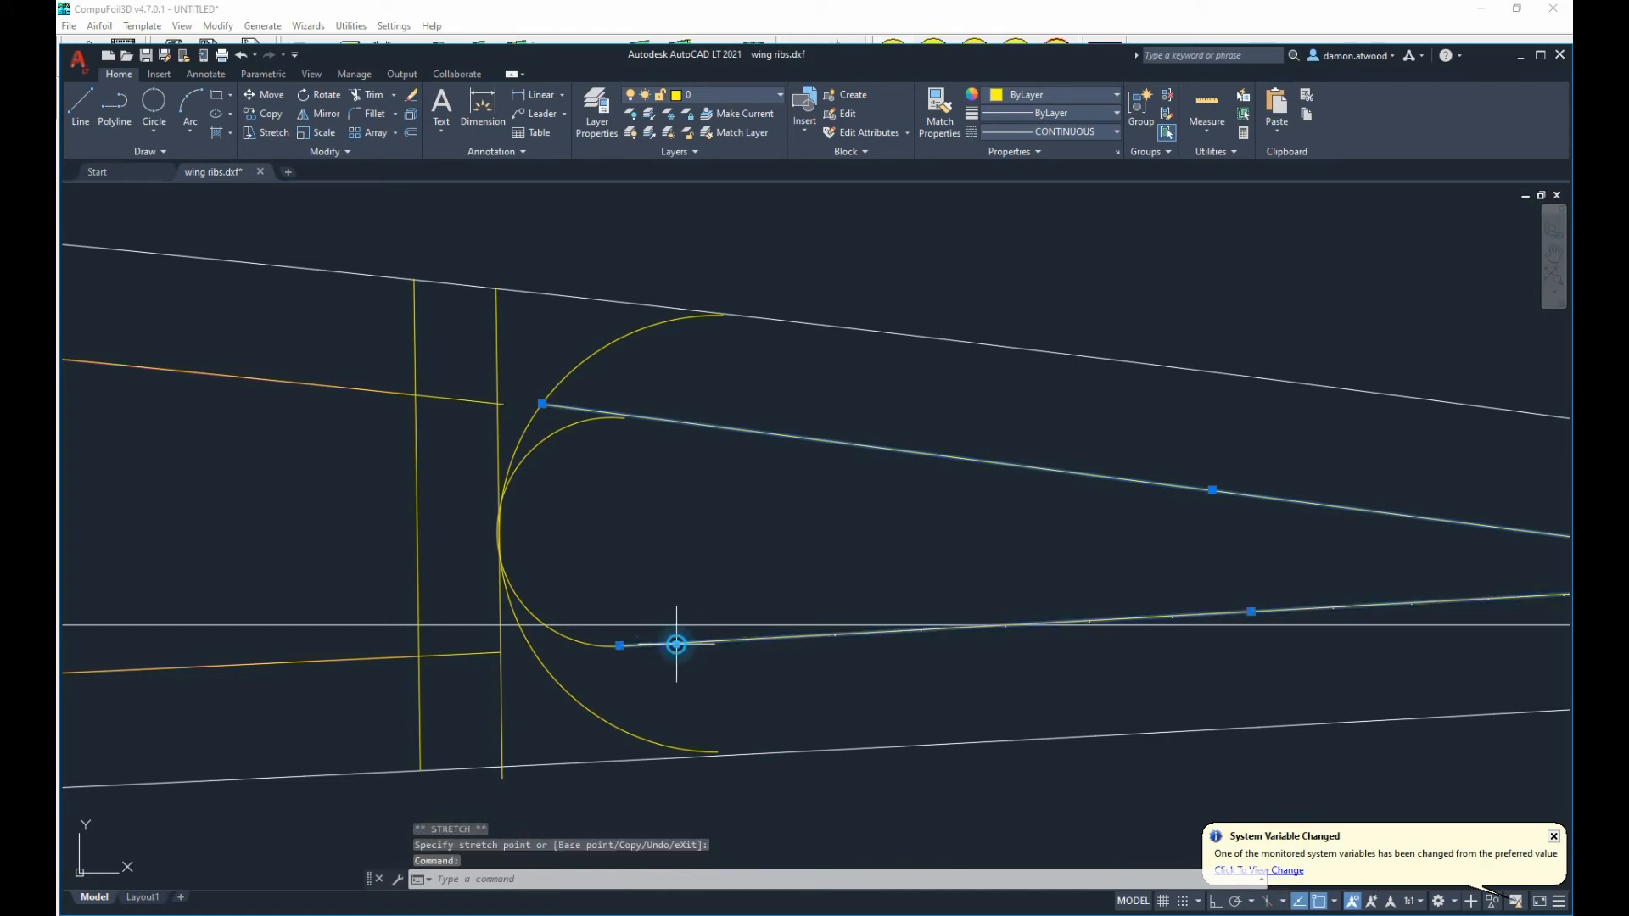
{"action": "left_click", "coordinate": [621, 646]}
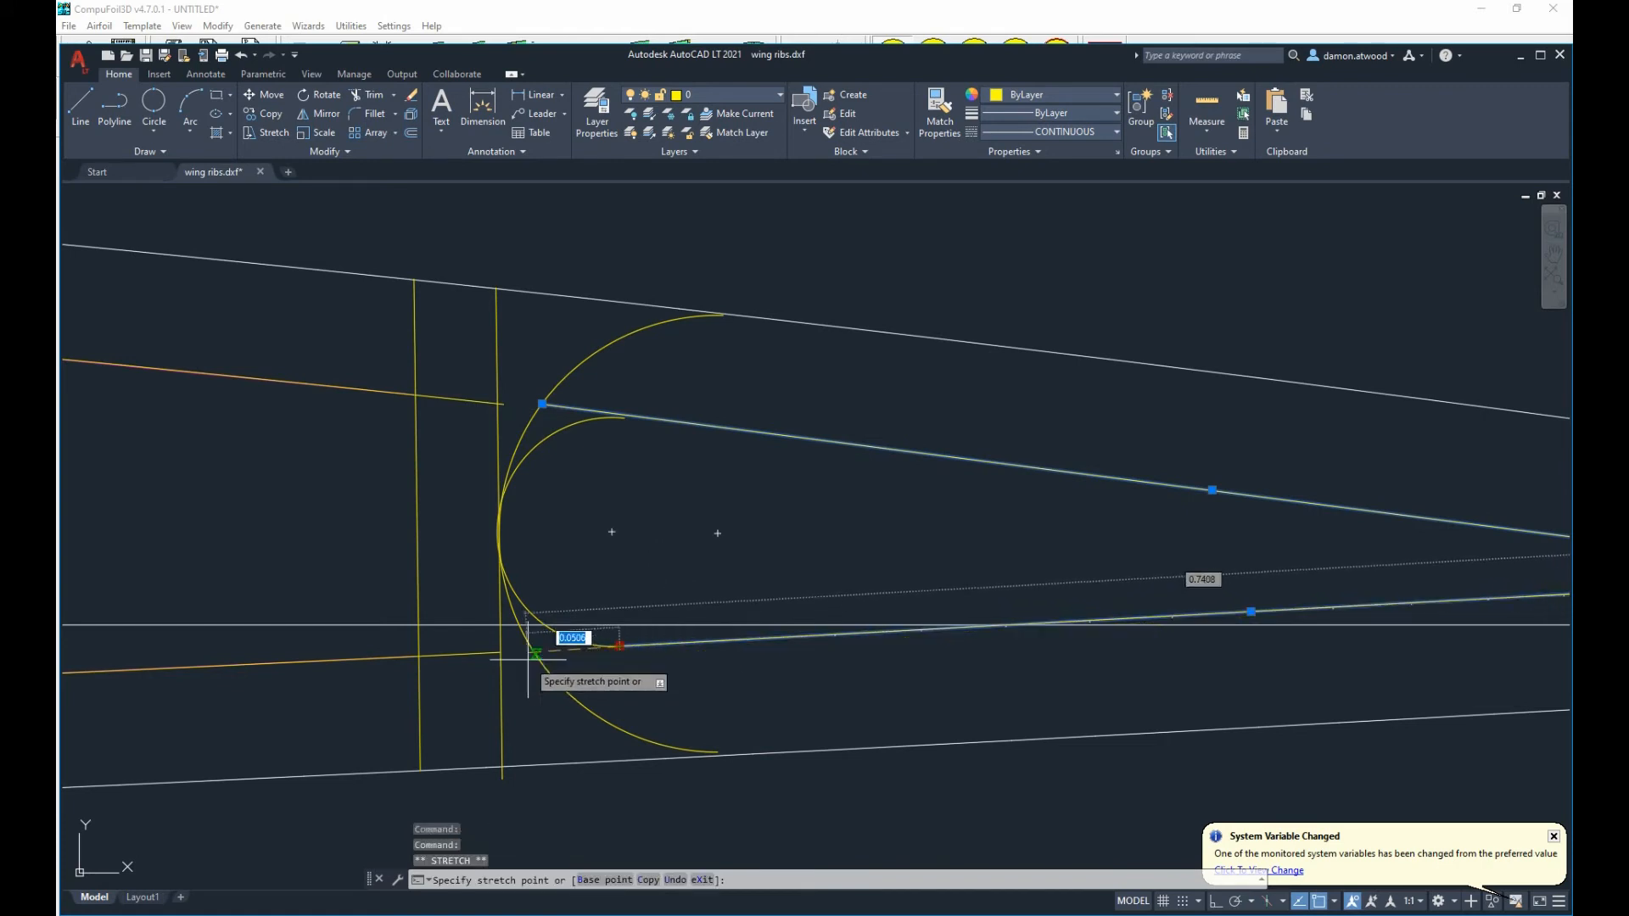
{"action": "key", "text": "Escape"}
{"action": "left_click", "coordinate": [561, 642]}
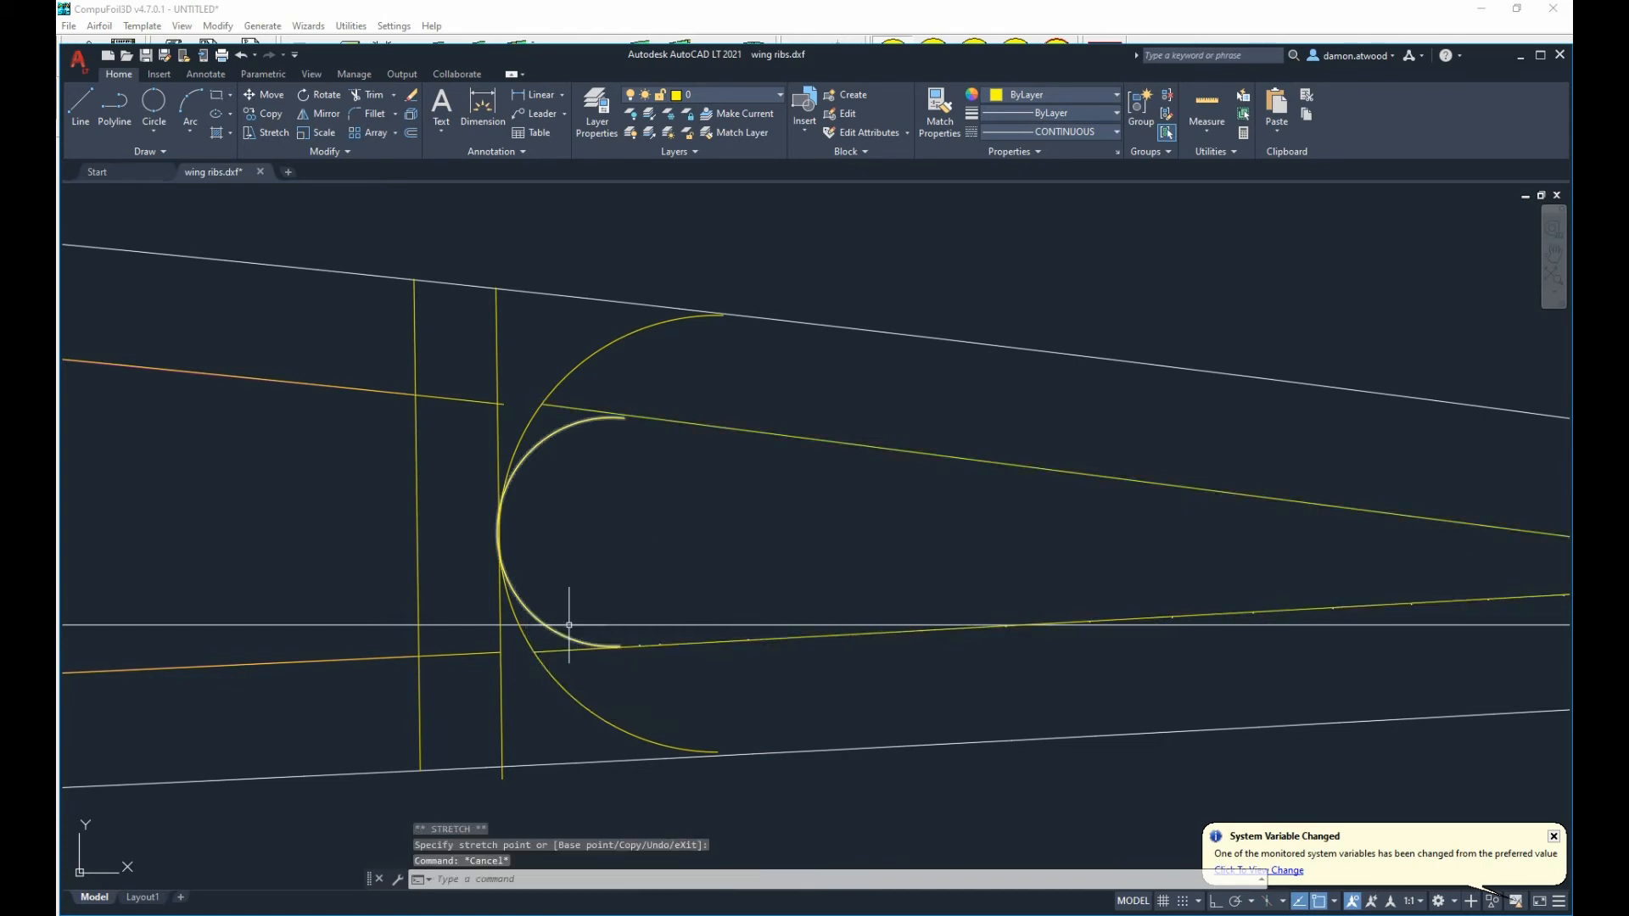
{"action": "key", "text": "Delete"}
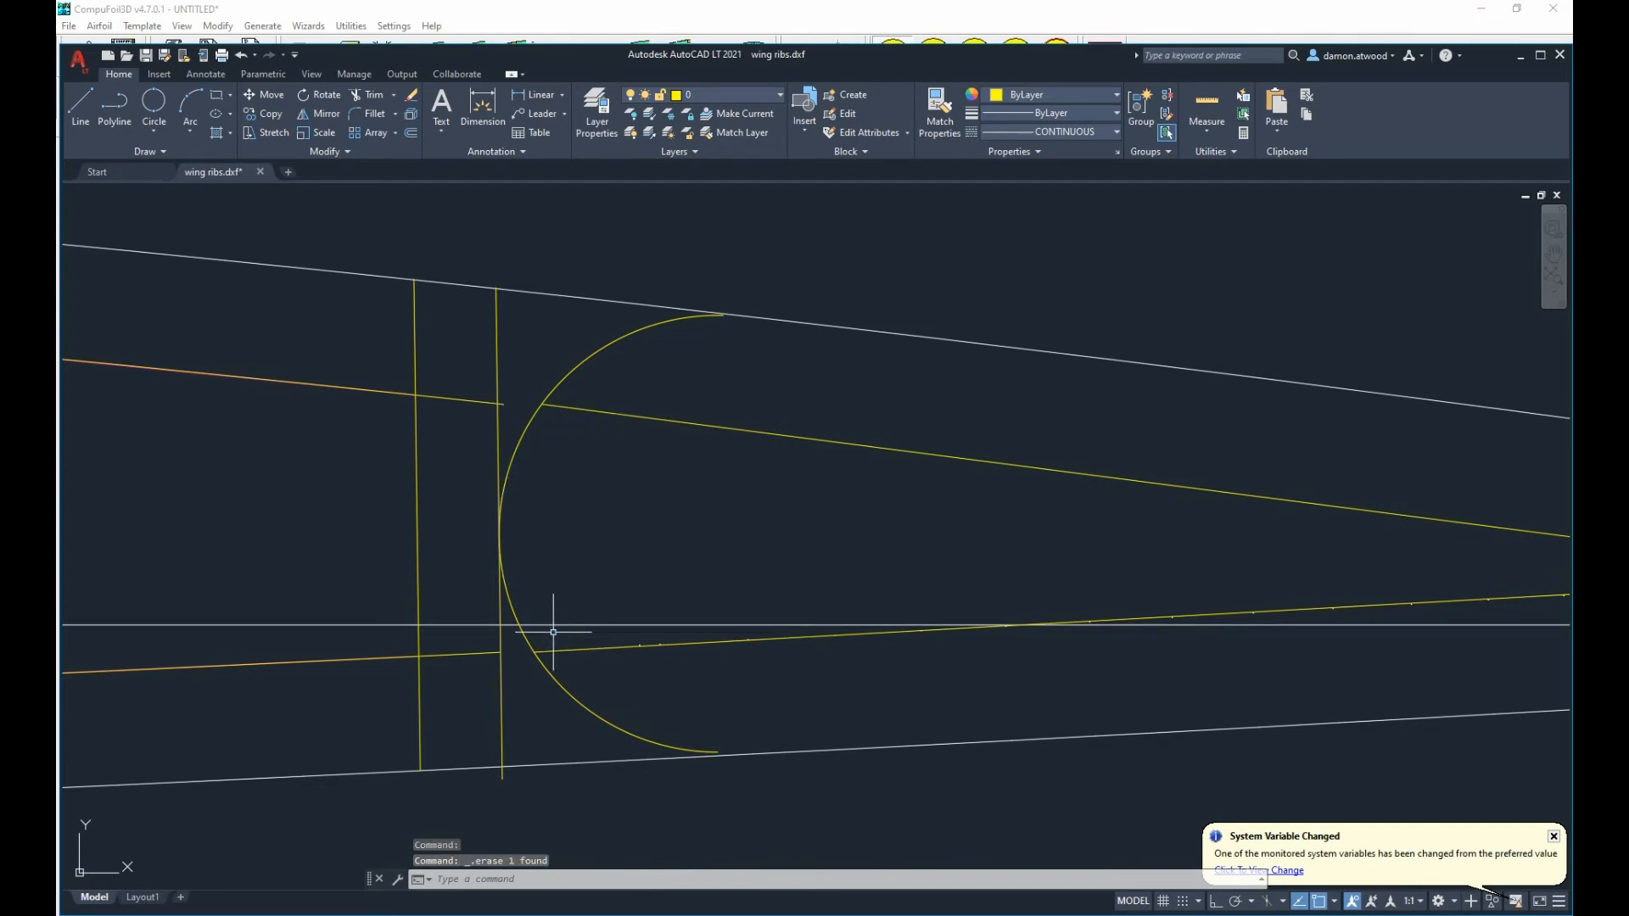
Break the large arc at the upper tapering line's front end, removing its portion above that line.
{"action": "scroll", "coordinate": [617, 563], "scroll_direction": "down", "scroll_amount": 2}
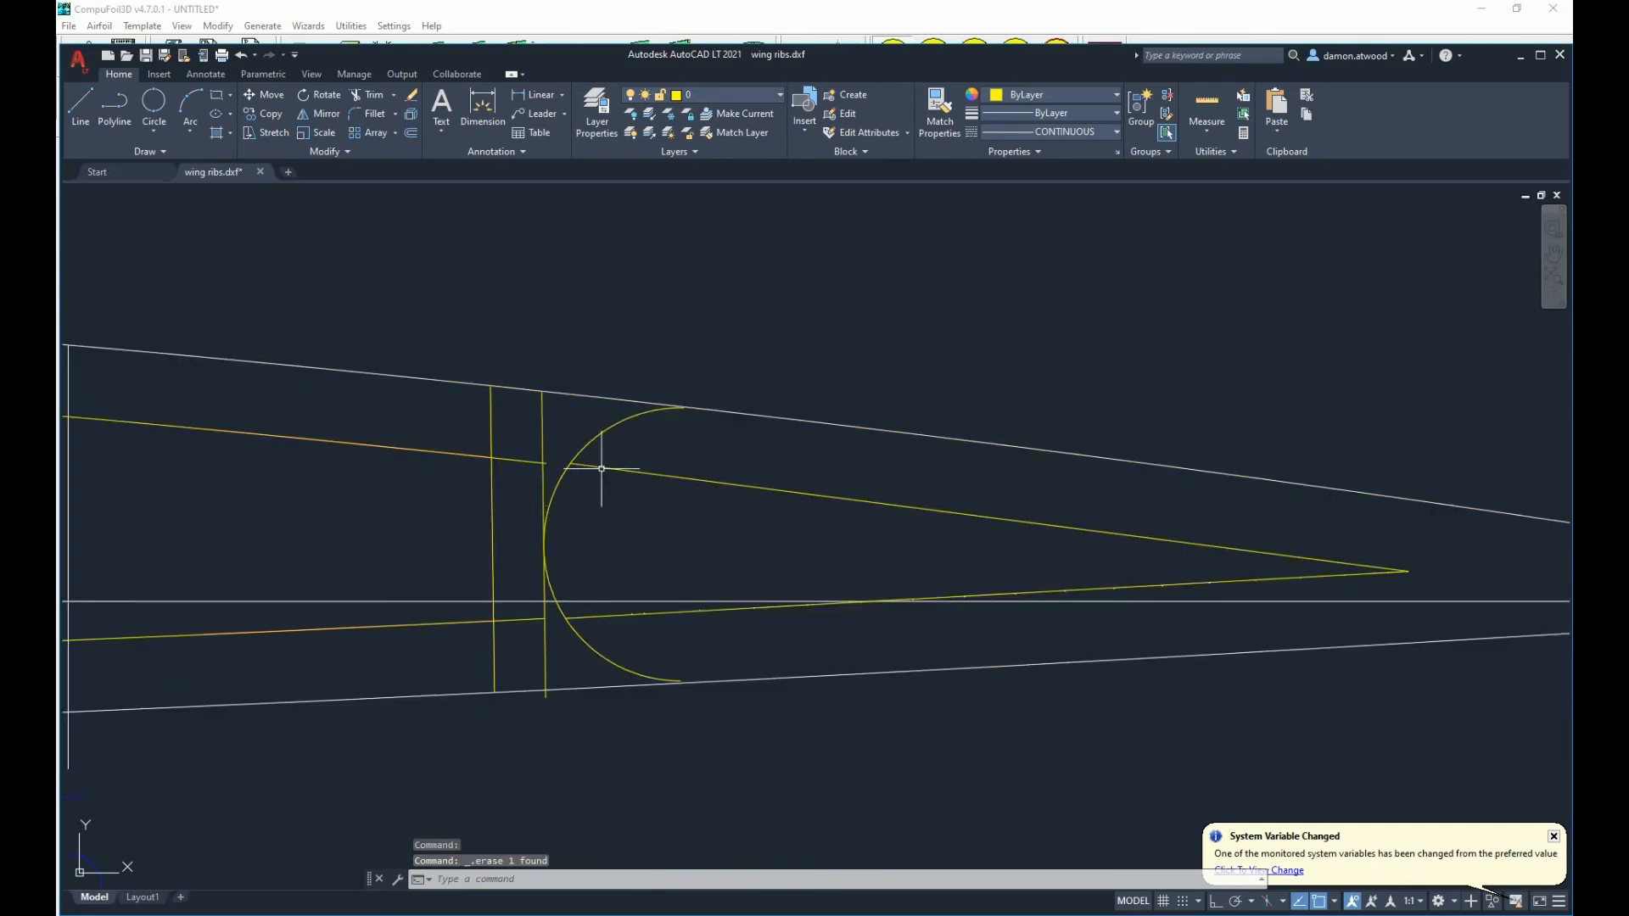
{"action": "left_click", "coordinate": [578, 448]}
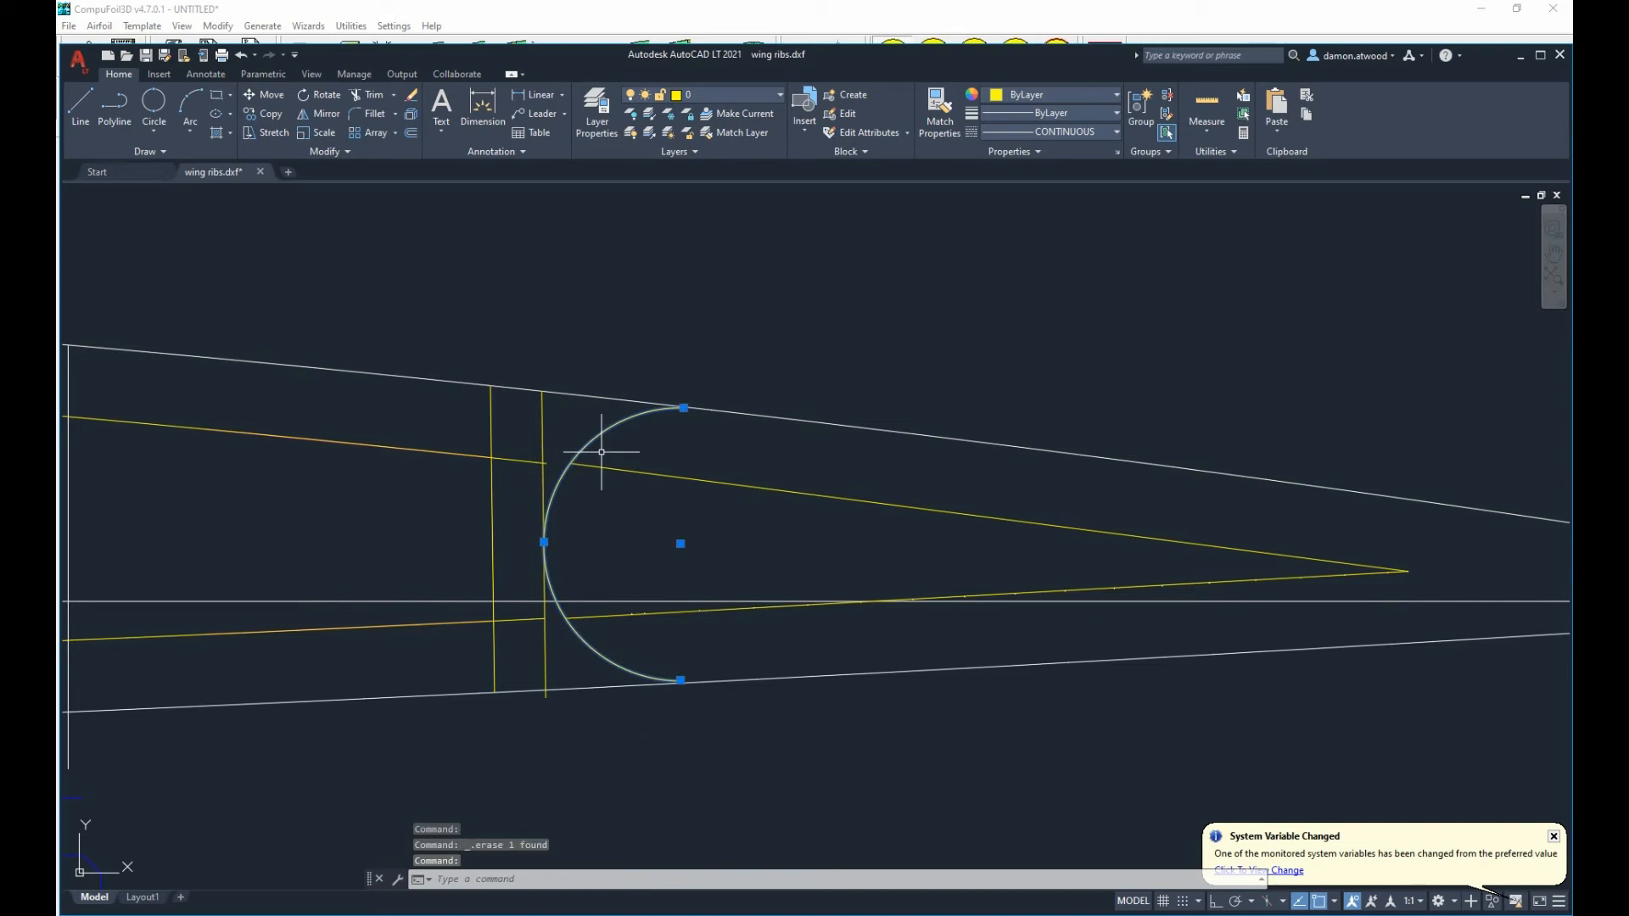
{"action": "type", "text": "reak"}
{"action": "key", "text": "Return"}
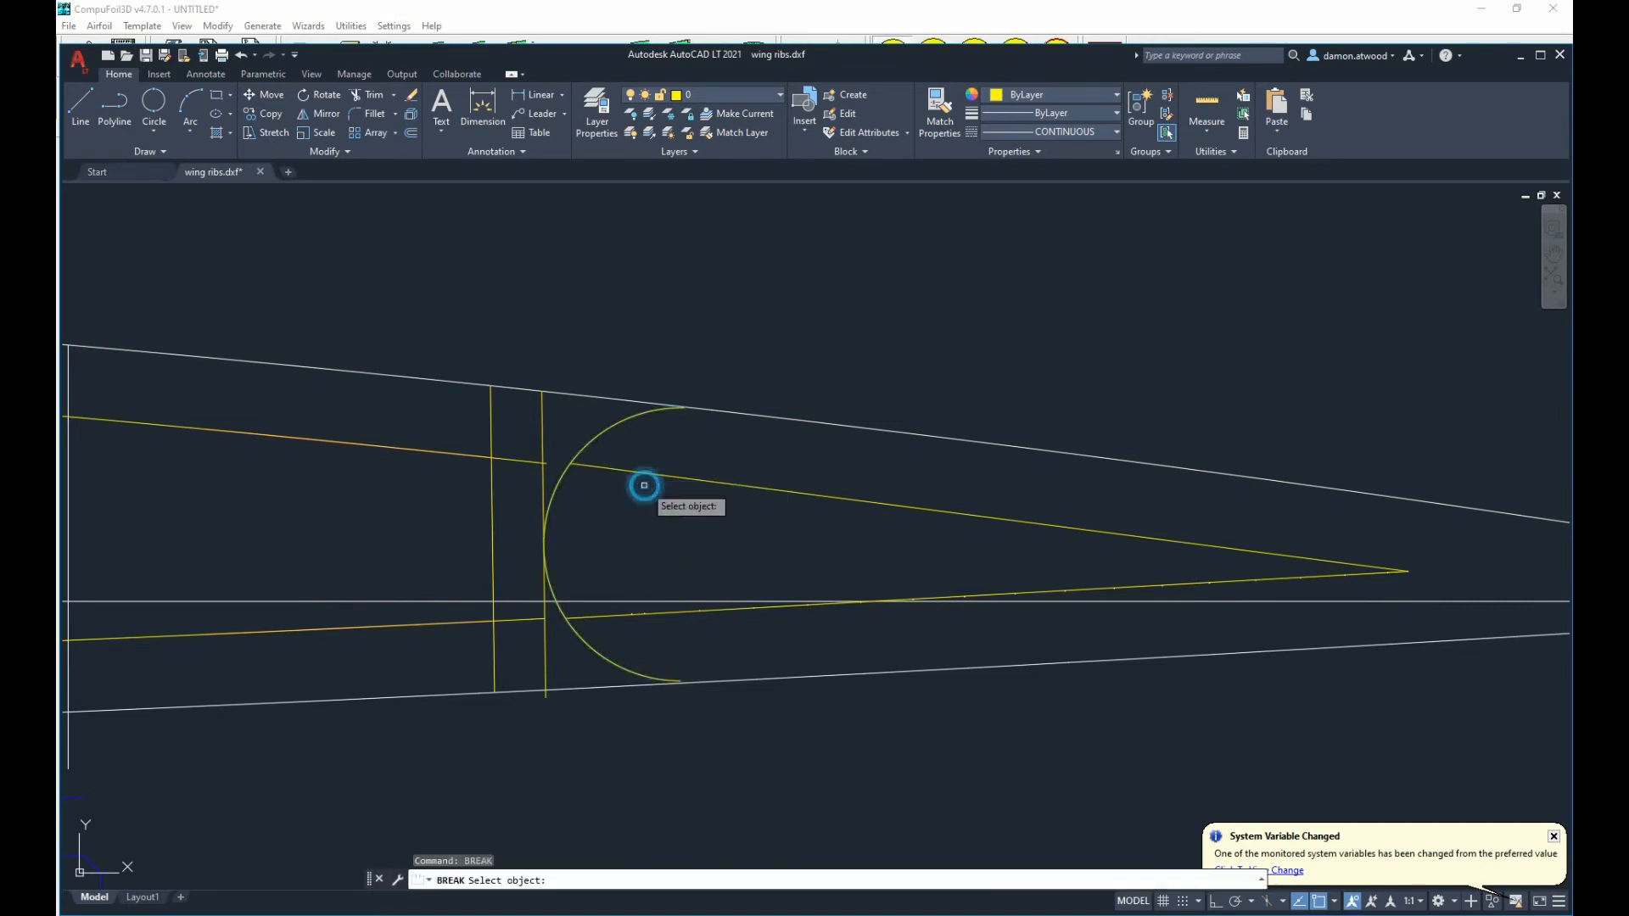
{"action": "left_click", "coordinate": [569, 466]}
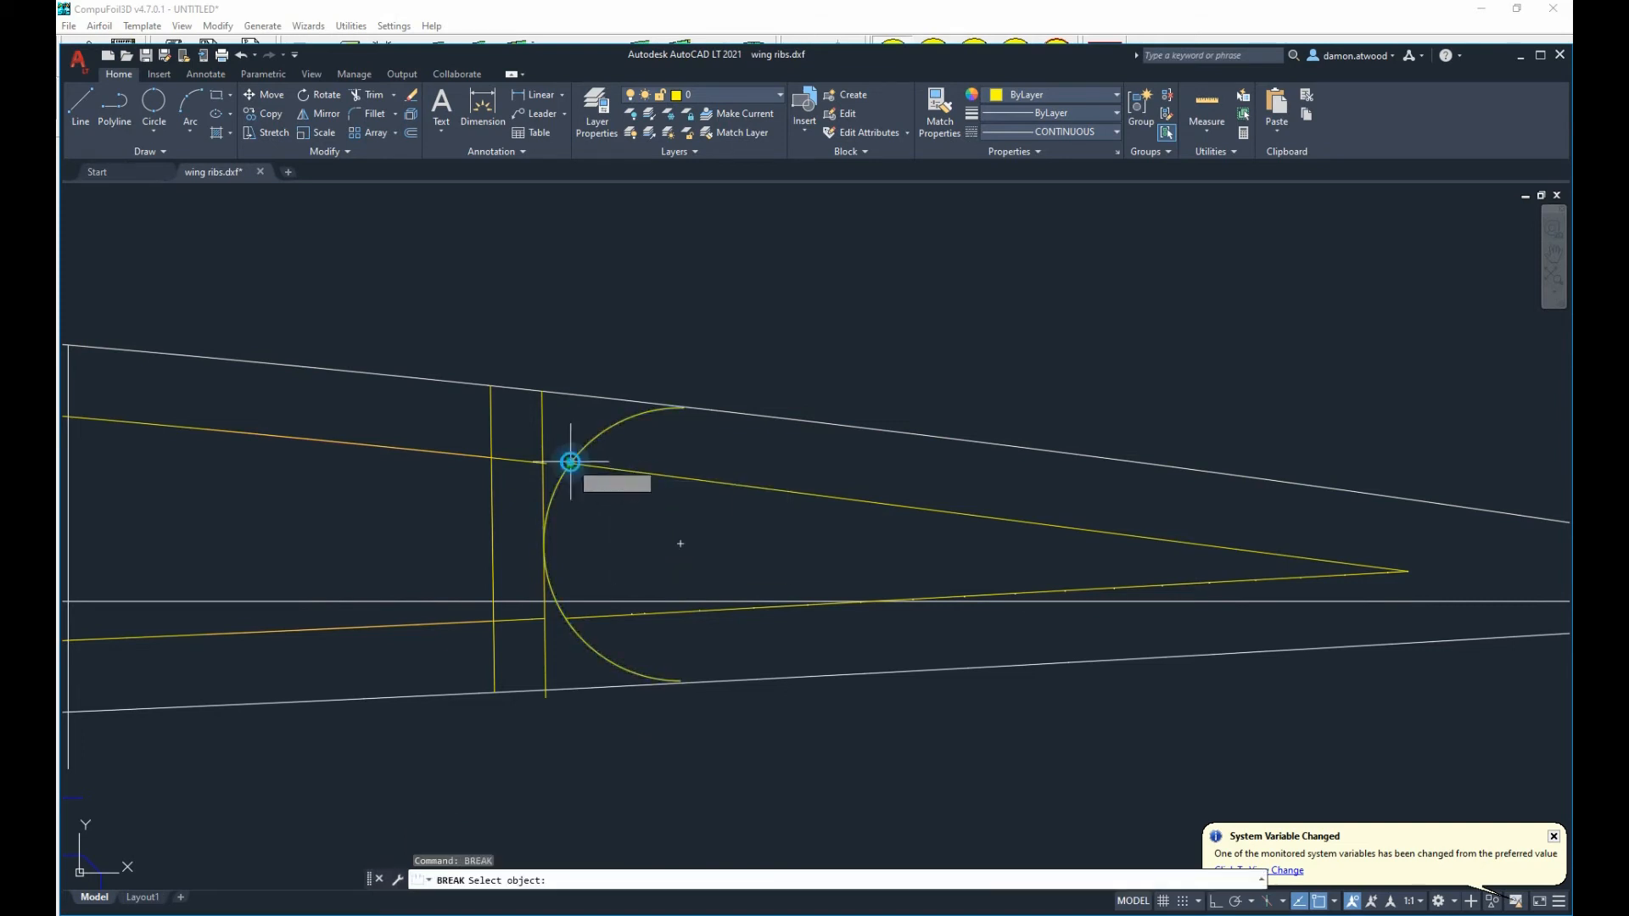
{"action": "left_click", "coordinate": [691, 418]}
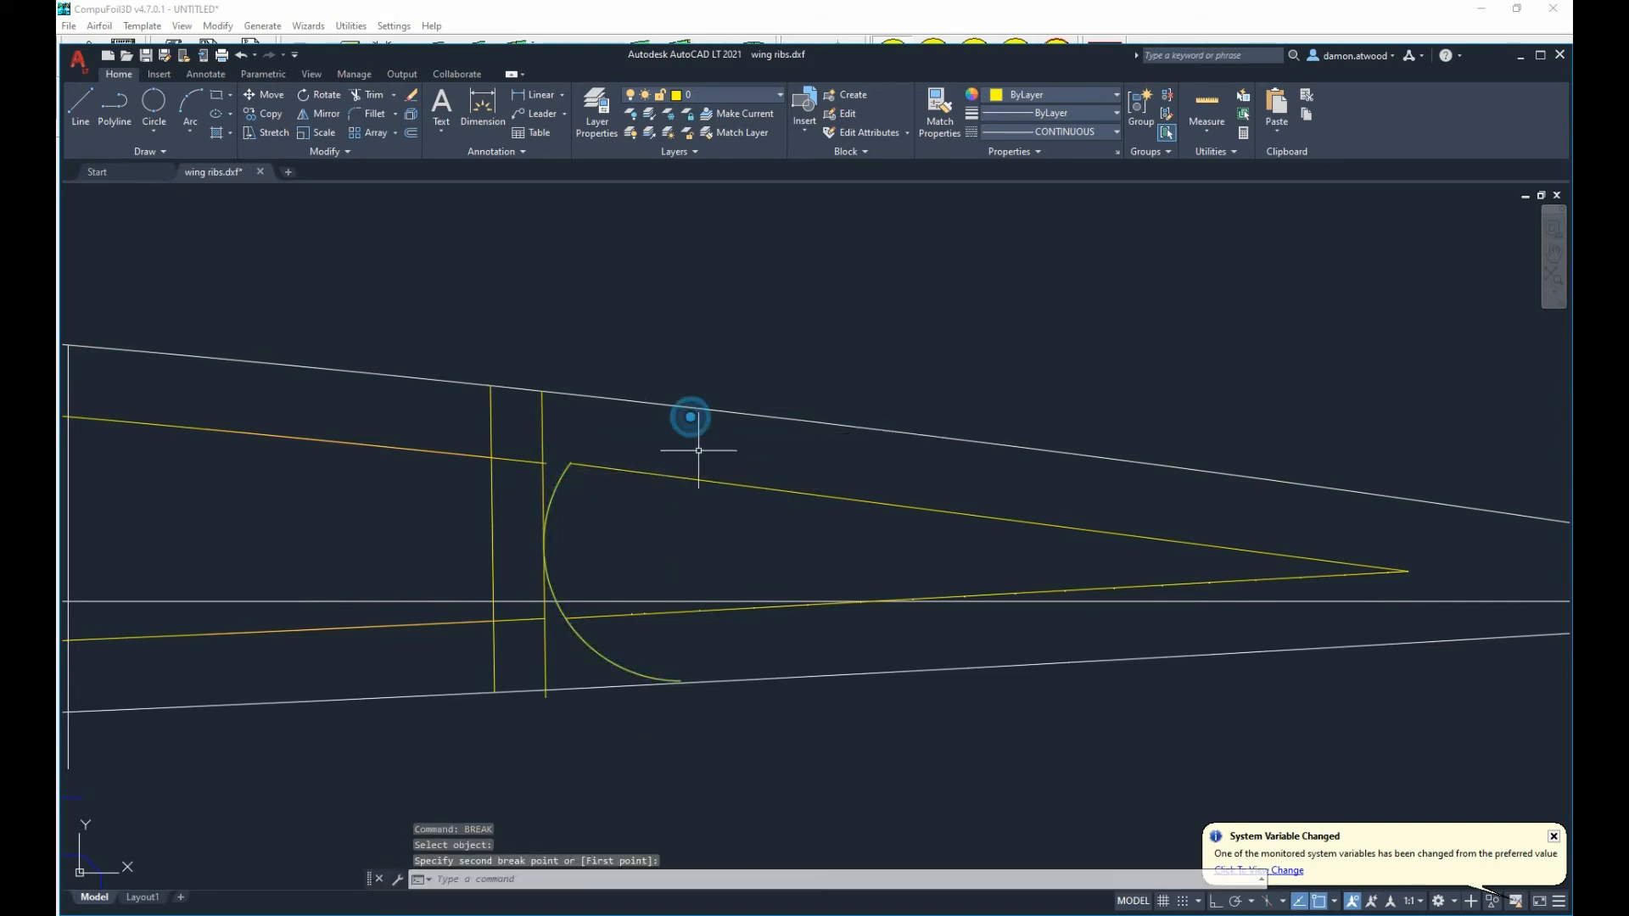
Break the large arc at the lower tapering line's front end, removing its portion below that line.
{"action": "left_click", "coordinate": [598, 651]}
{"action": "type", "text": "bre"}
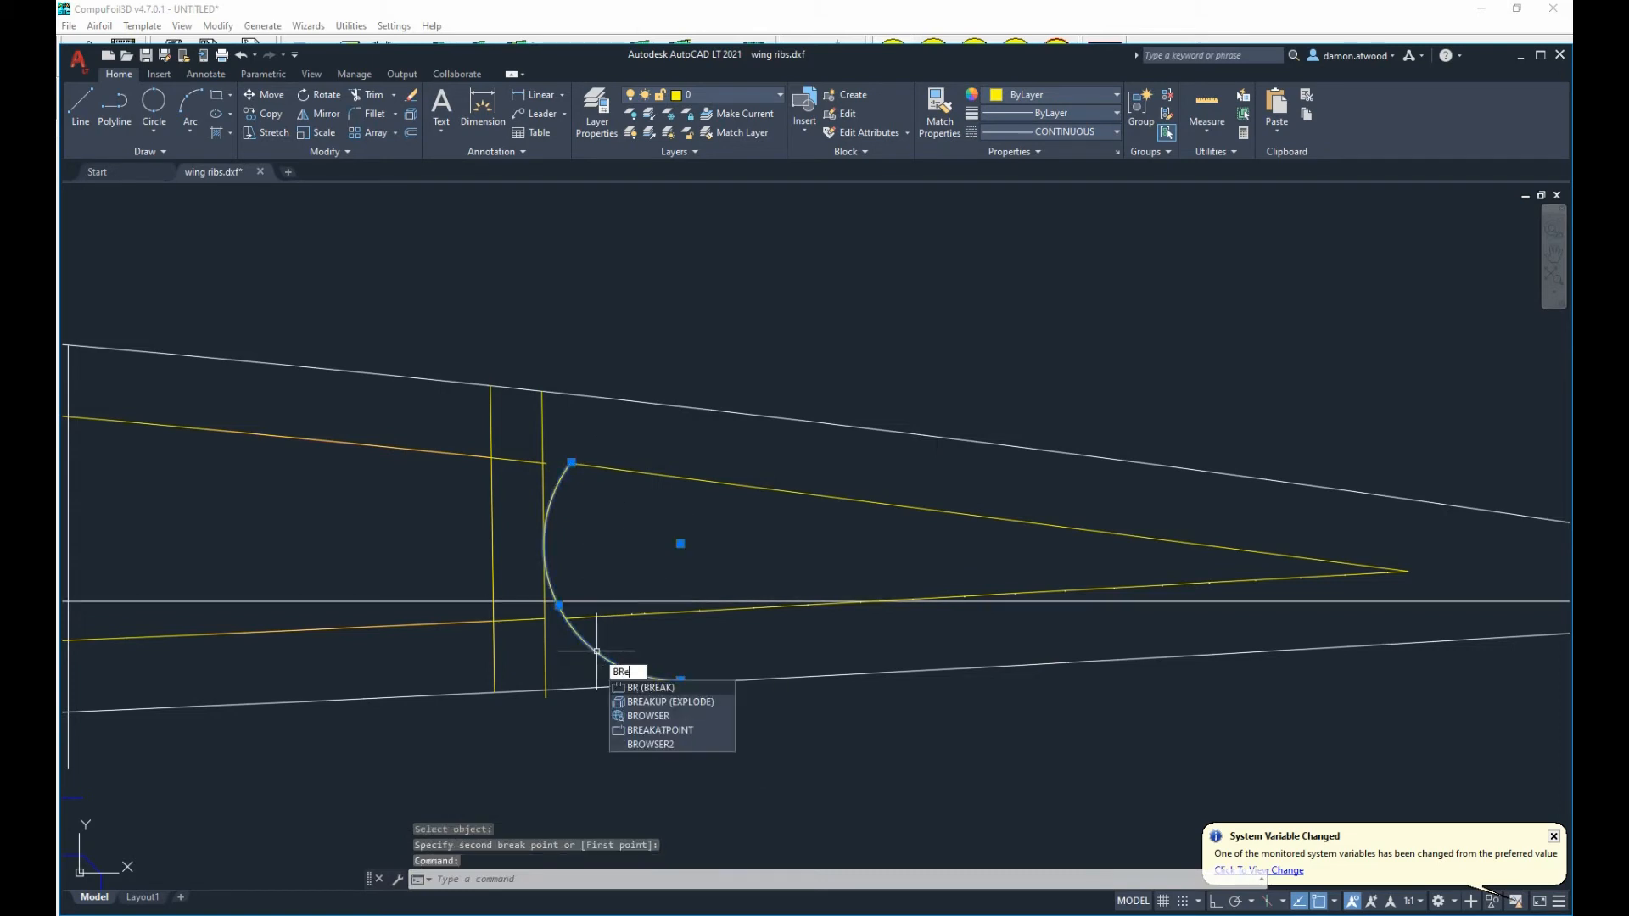
{"action": "left_click", "coordinate": [647, 688]}
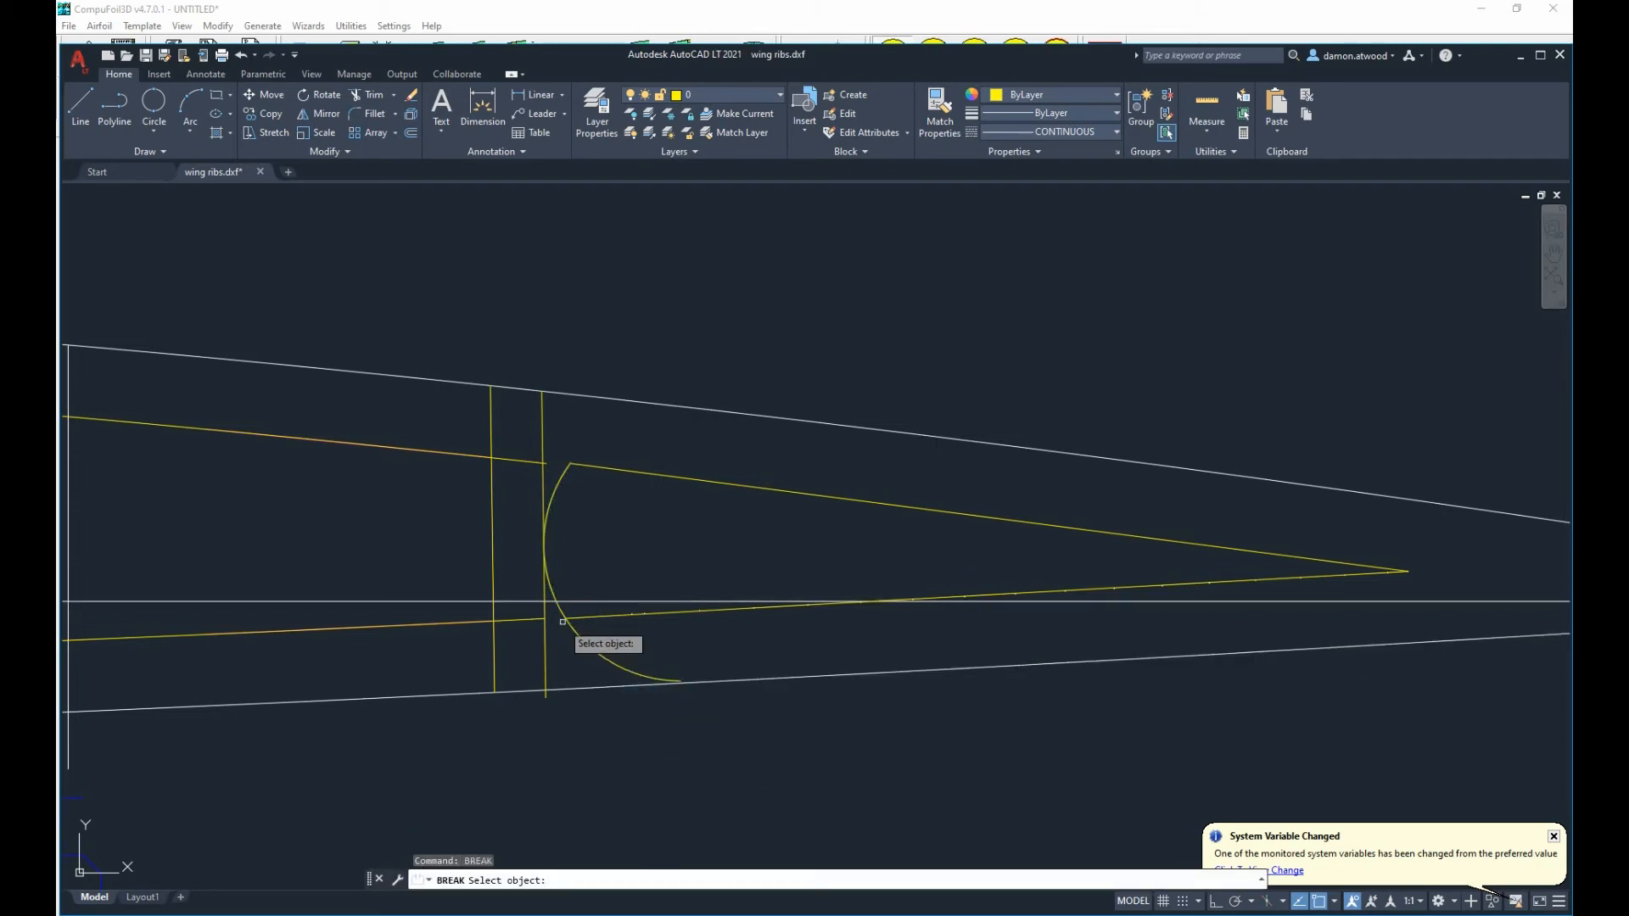
{"action": "left_click", "coordinate": [679, 680]}
{"action": "scroll", "coordinate": [680, 631], "scroll_direction": "down", "scroll_amount": 3}
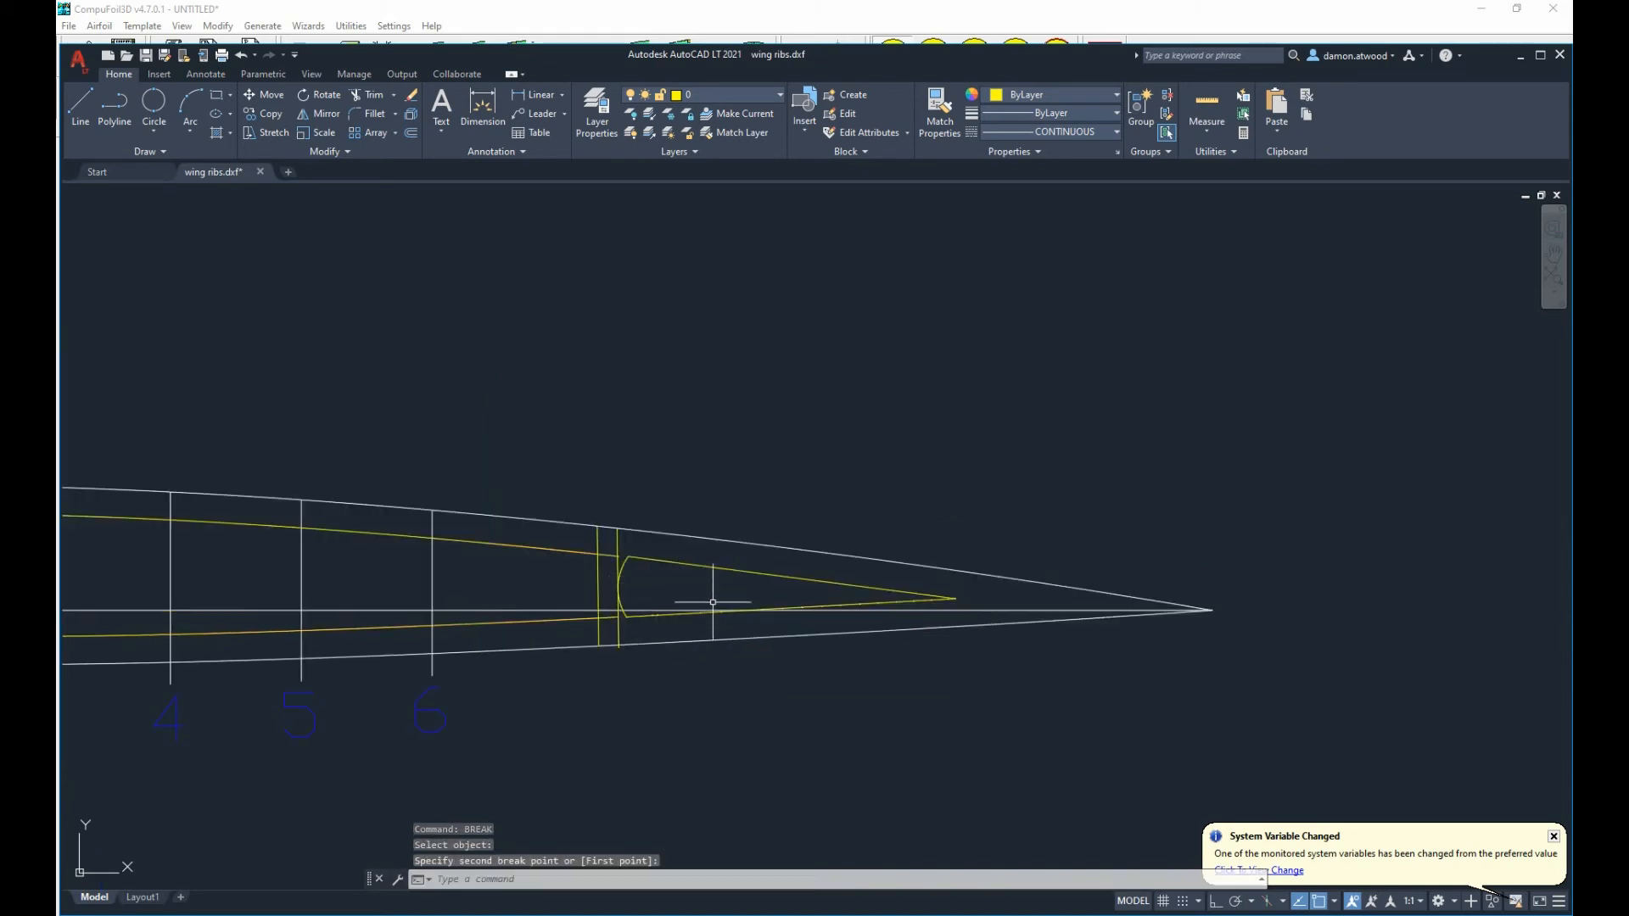
{"action": "scroll", "coordinate": [659, 565], "scroll_direction": "up", "scroll_amount": 4}
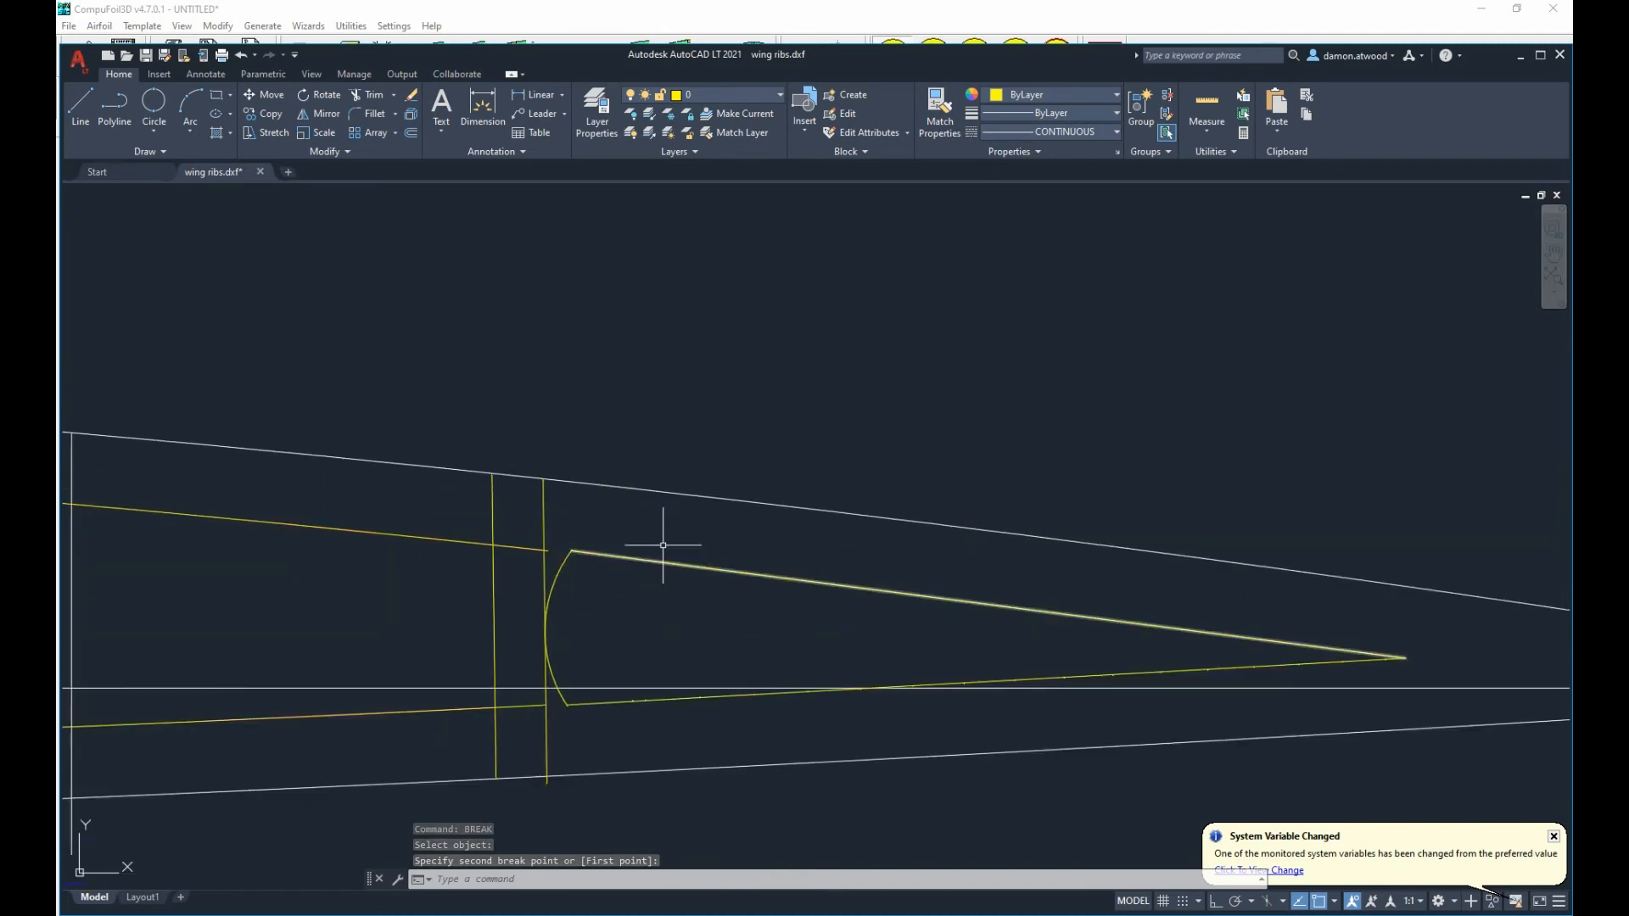
Draw a two-point circle about 0.24 in diameter rearward from the shortened arc's front edge, spanning the outer contours.
{"action": "left_click", "coordinate": [151, 106]}
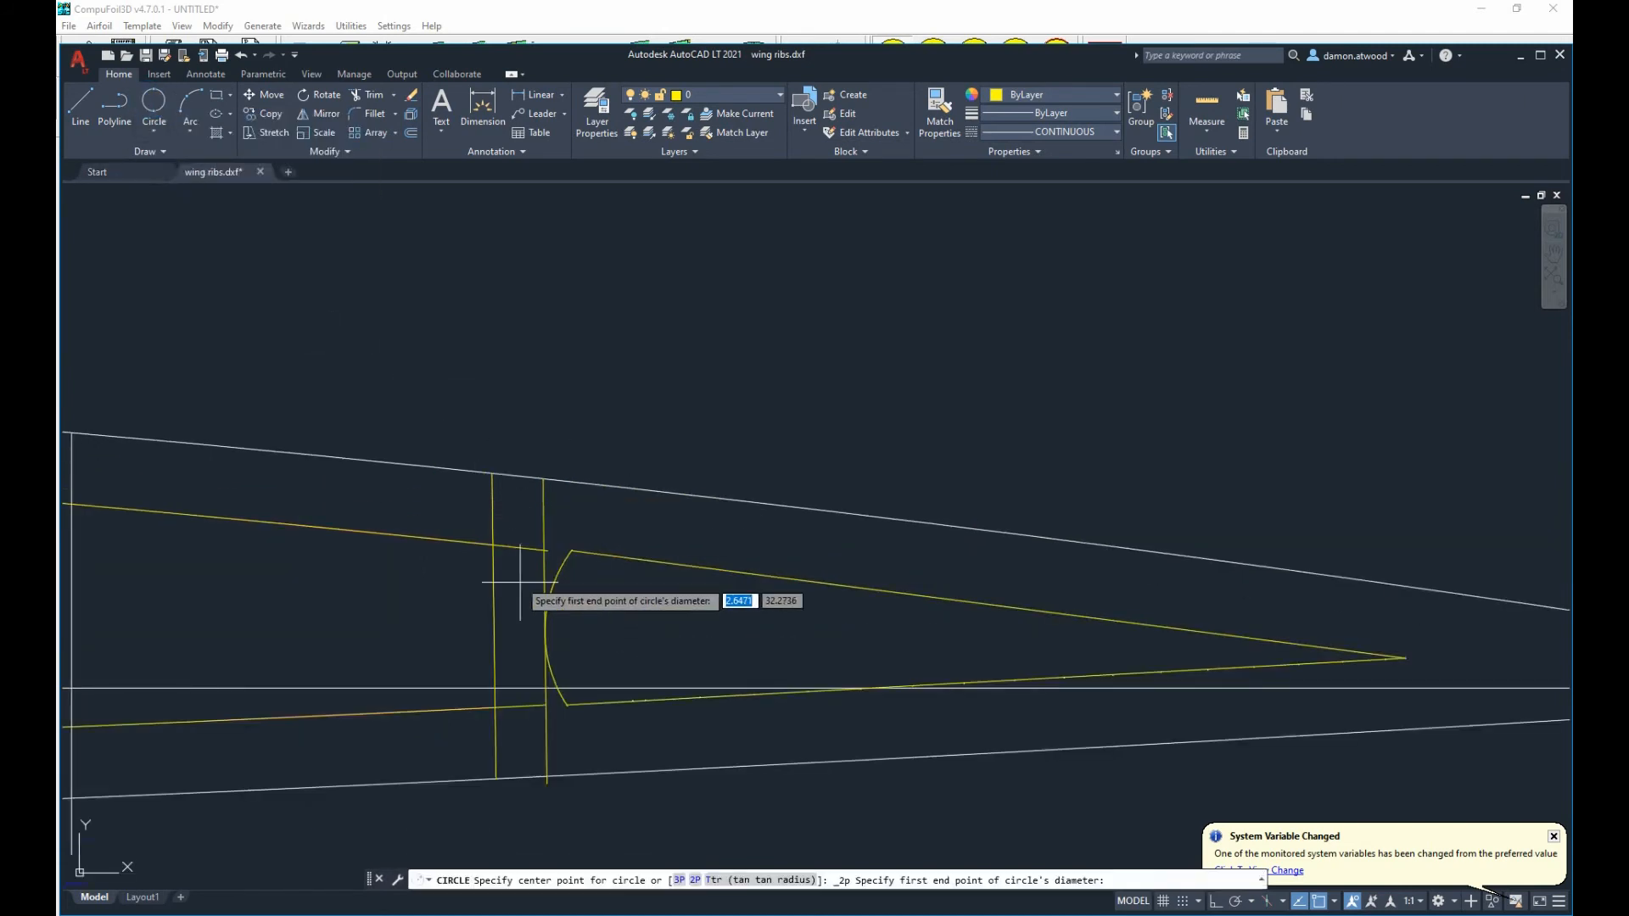
{"action": "left_click", "coordinate": [545, 632]}
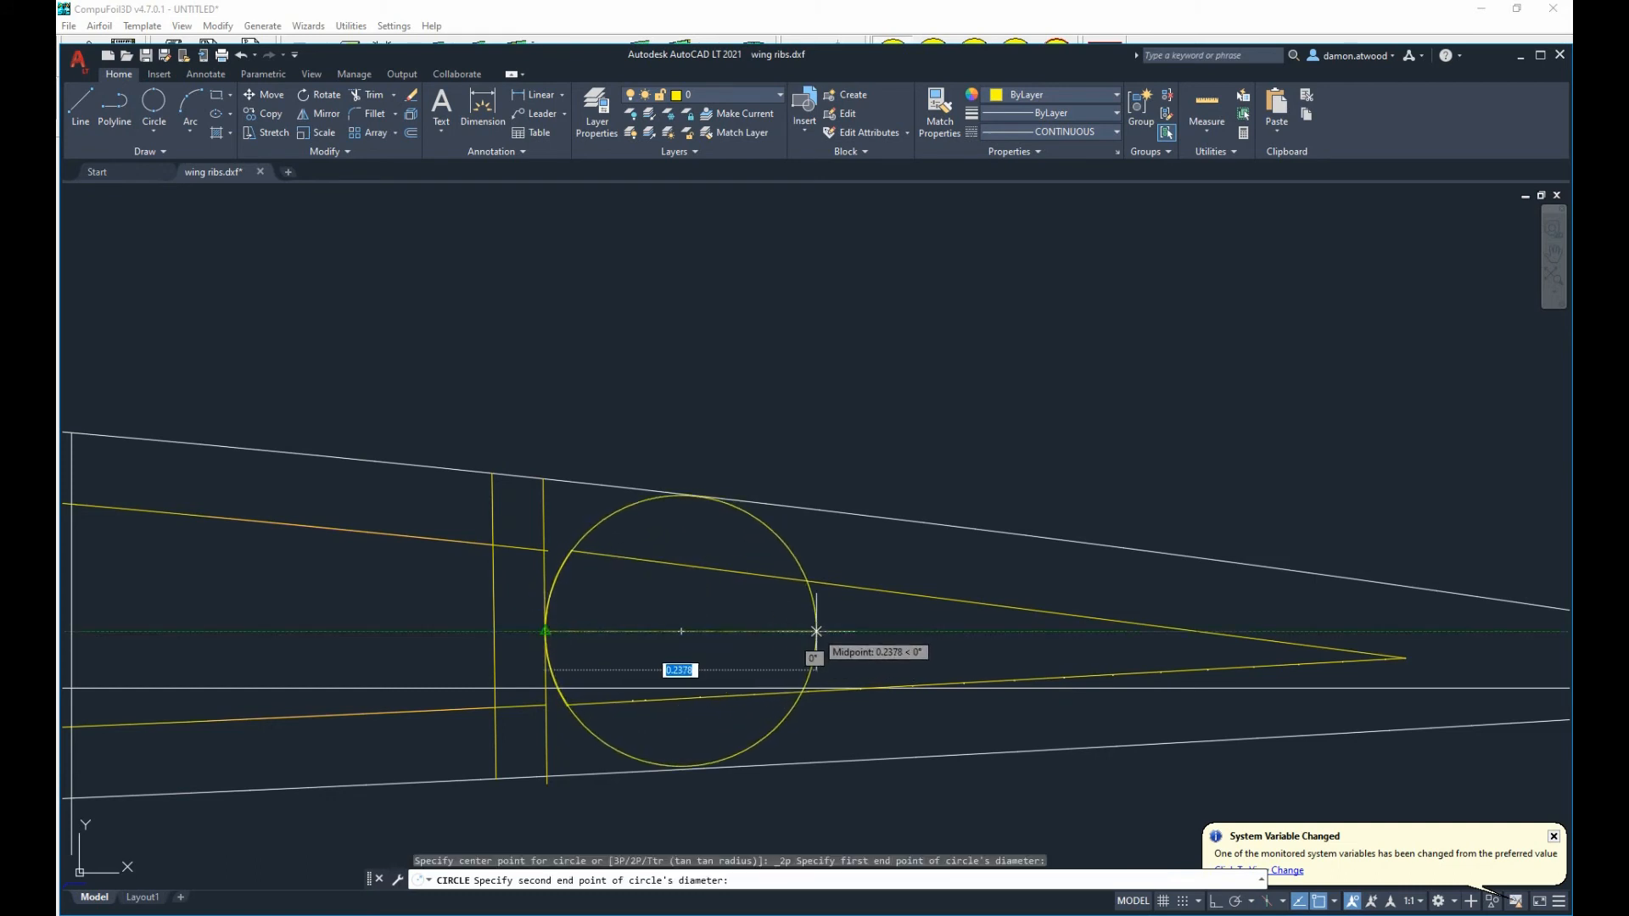
{"action": "left_click", "coordinate": [817, 631]}
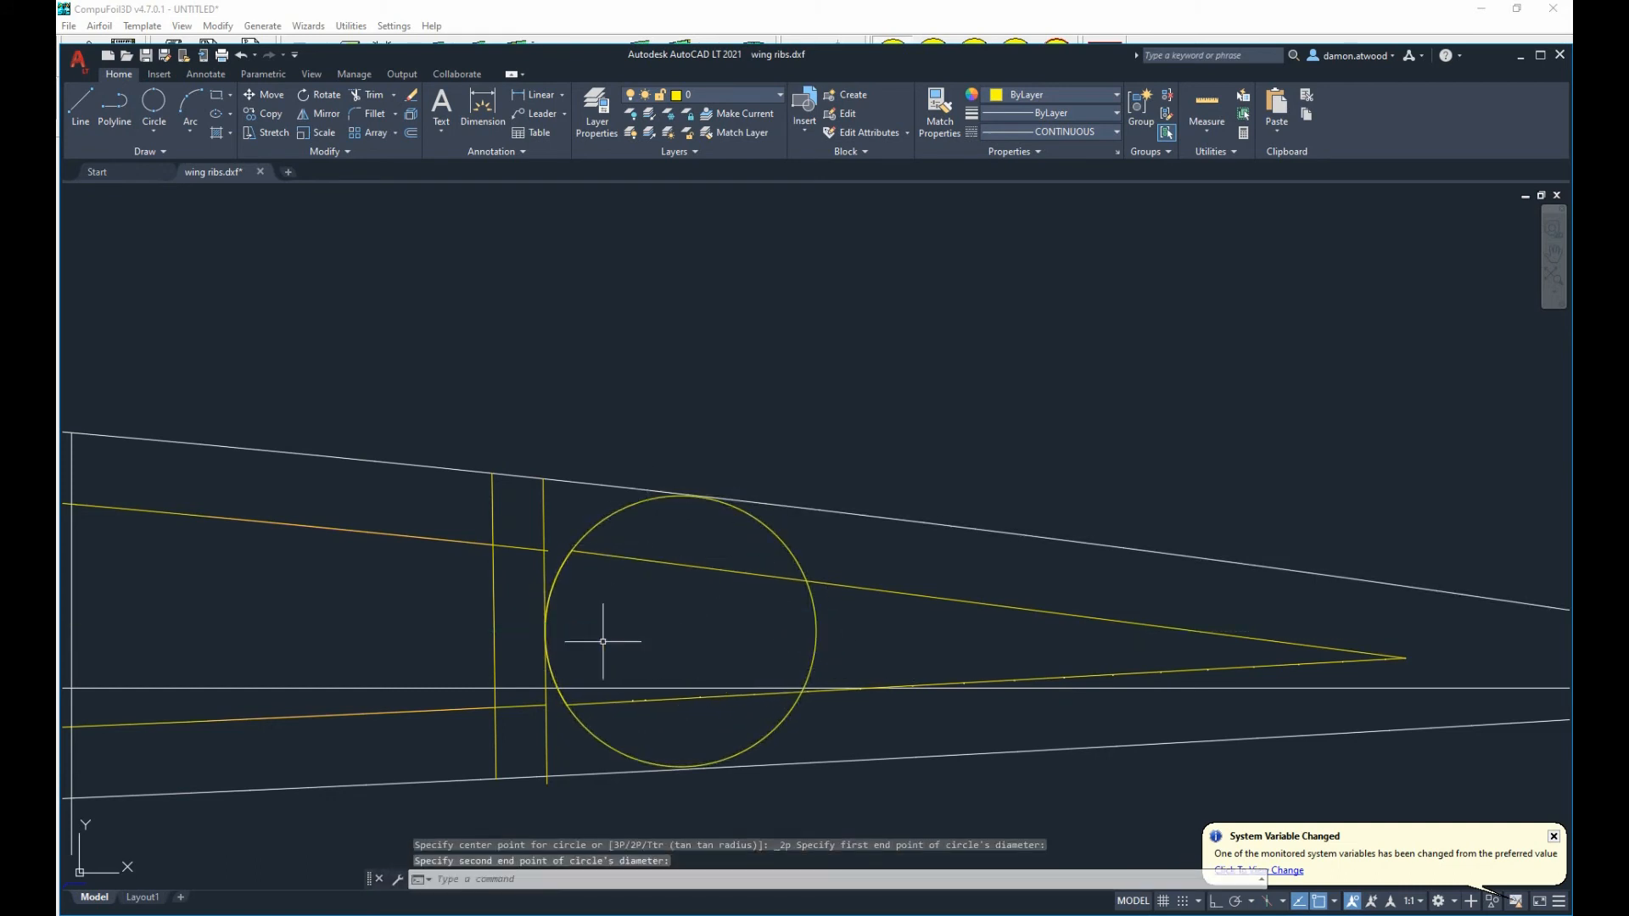
Break the new circle from its lowest point to its upper contact with the outer contour, removing its rear half.
{"action": "left_click", "coordinate": [744, 522]}
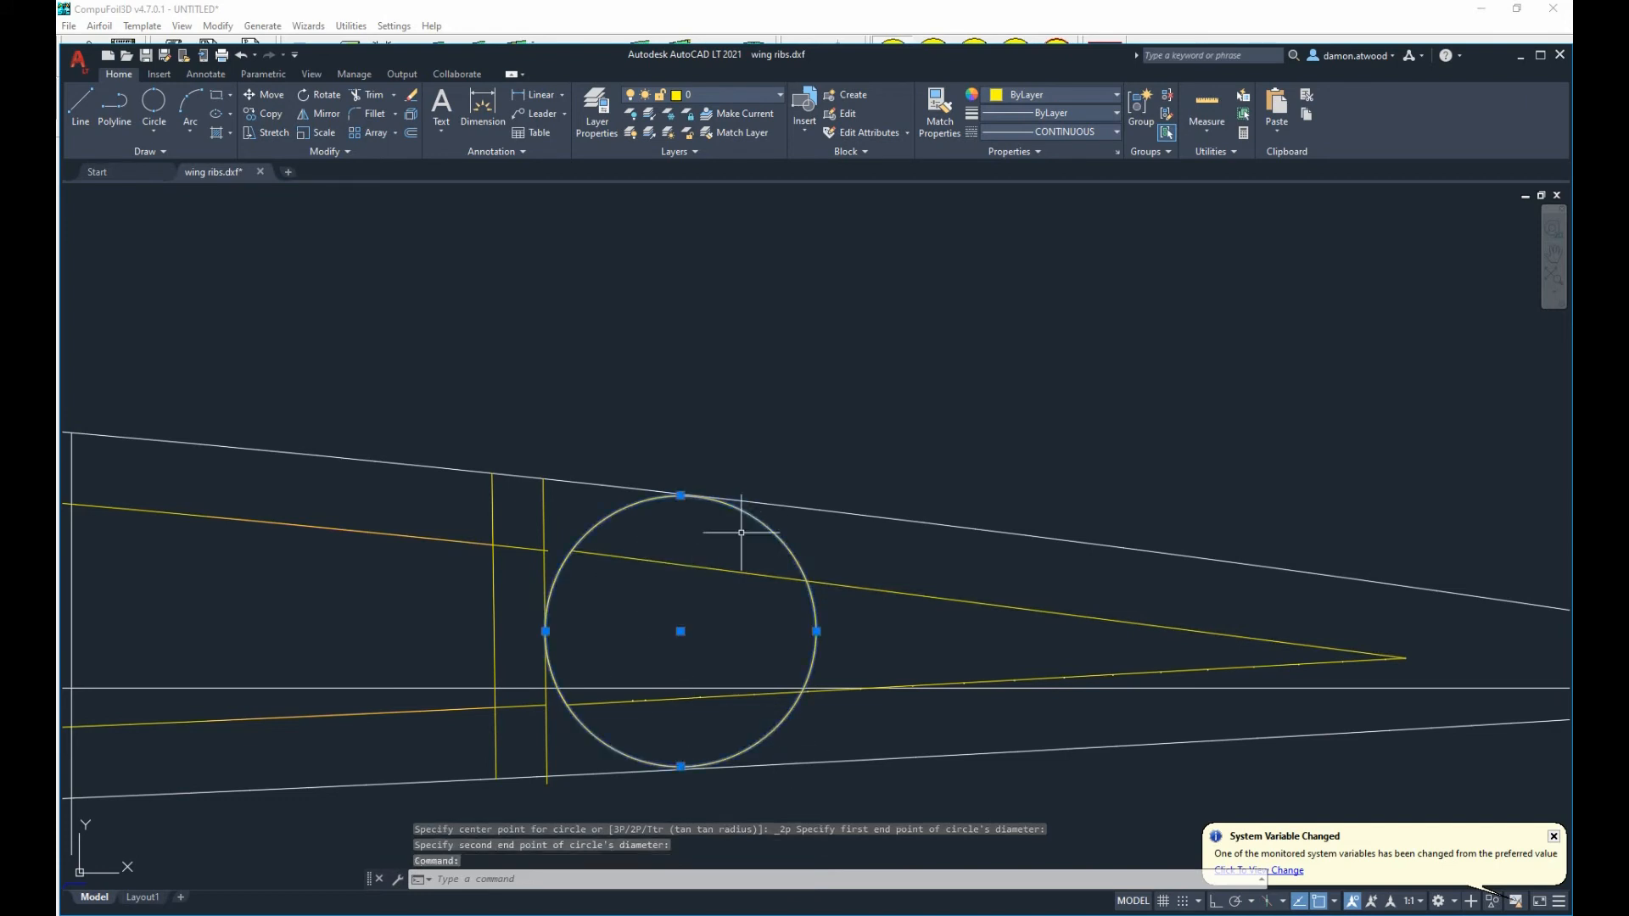
{"action": "type", "text": "b"}
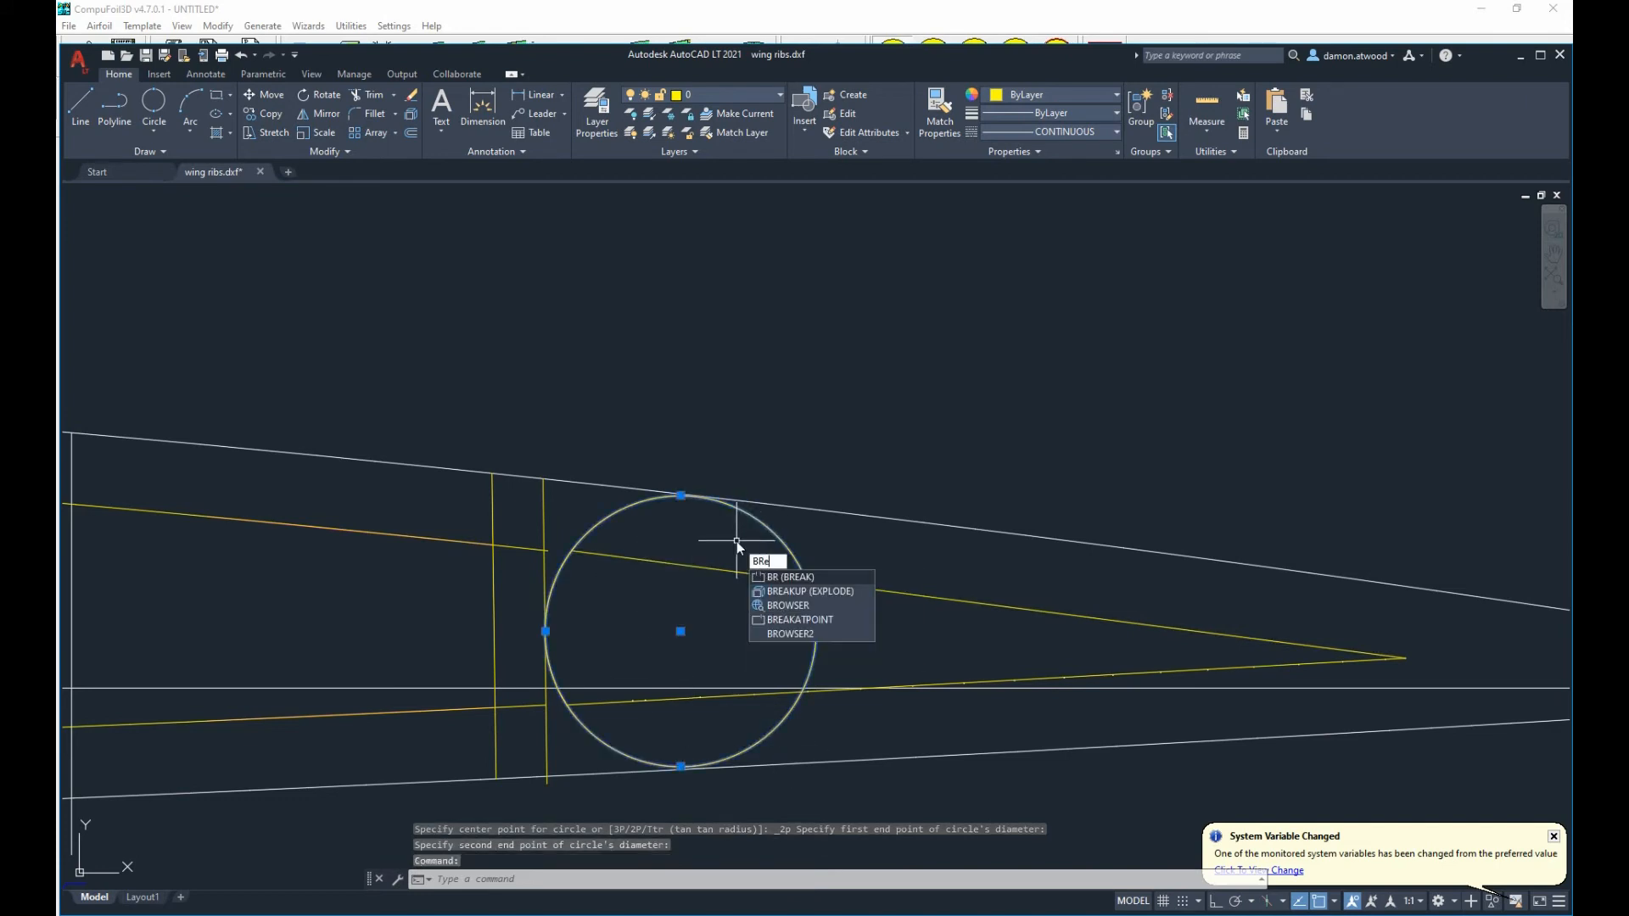
{"action": "type", "text": "r"}
{"action": "key", "text": "Return"}
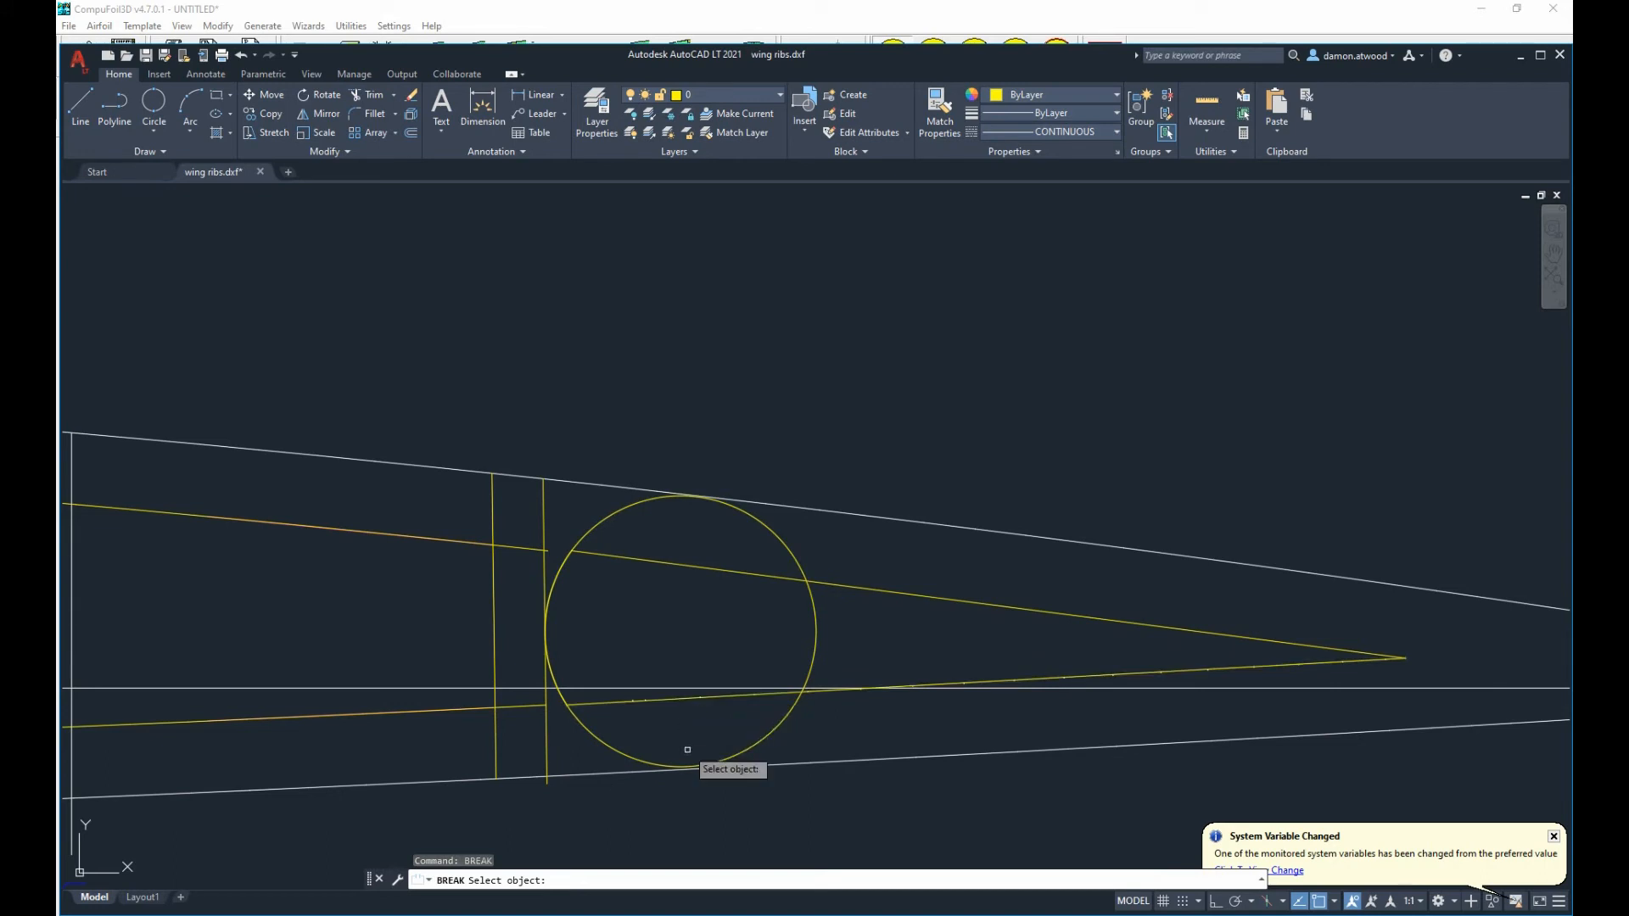
{"action": "left_click", "coordinate": [681, 768]}
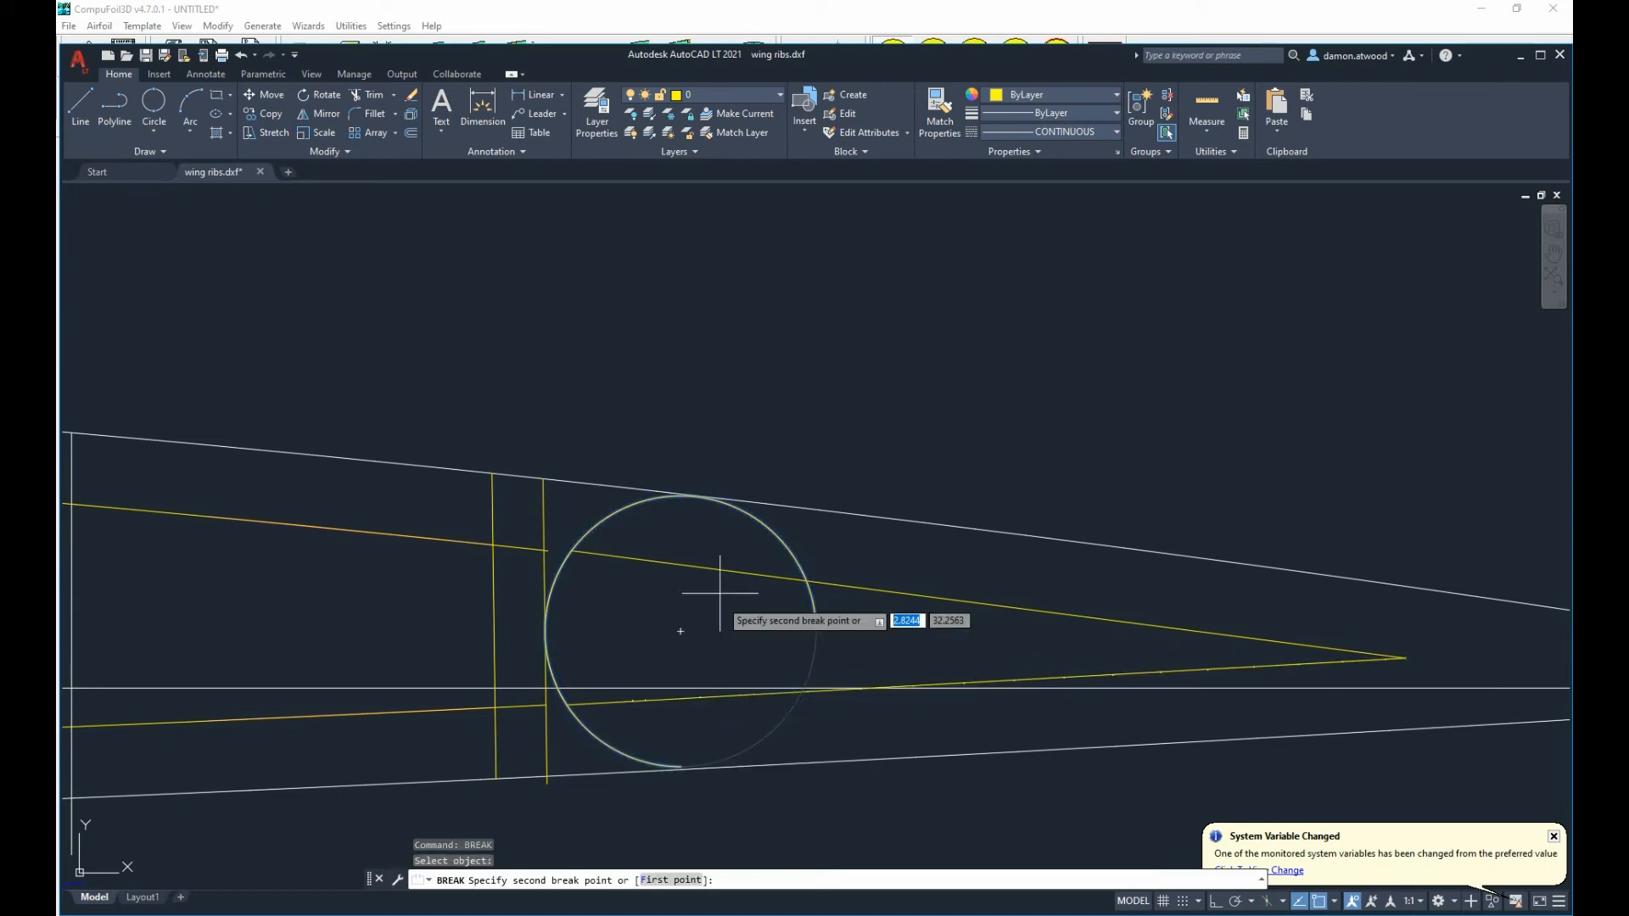
{"action": "left_click", "coordinate": [692, 495]}
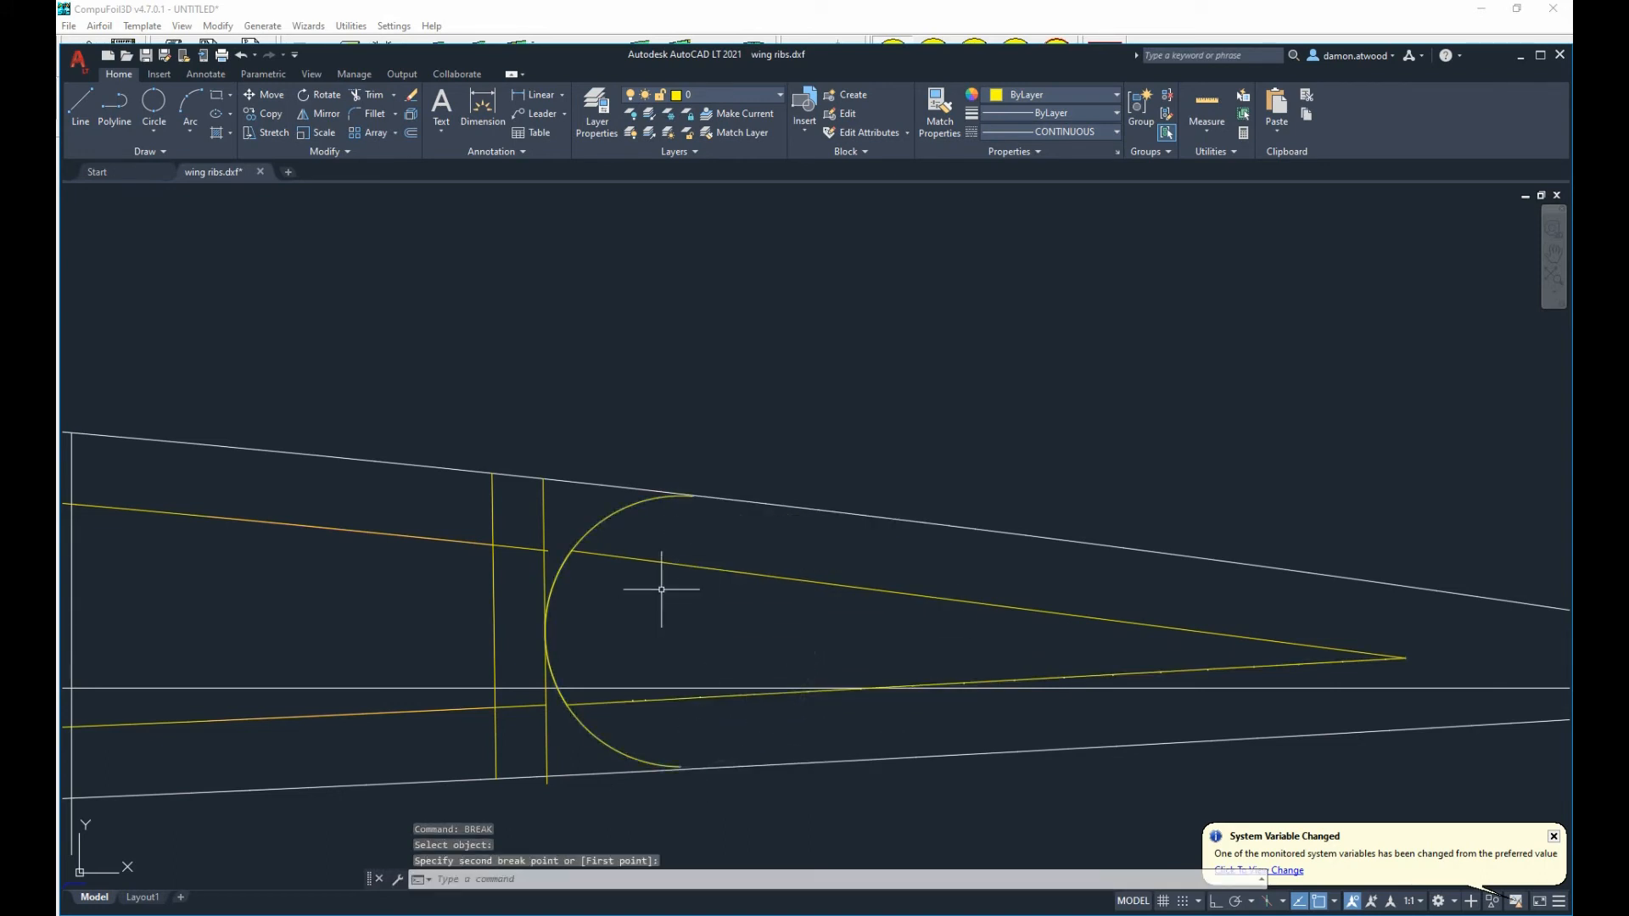
Try to break the tip rib's upper outer contour from the rearmost vertical line toward the arc's top.
{"action": "left_click", "coordinate": [616, 488]}
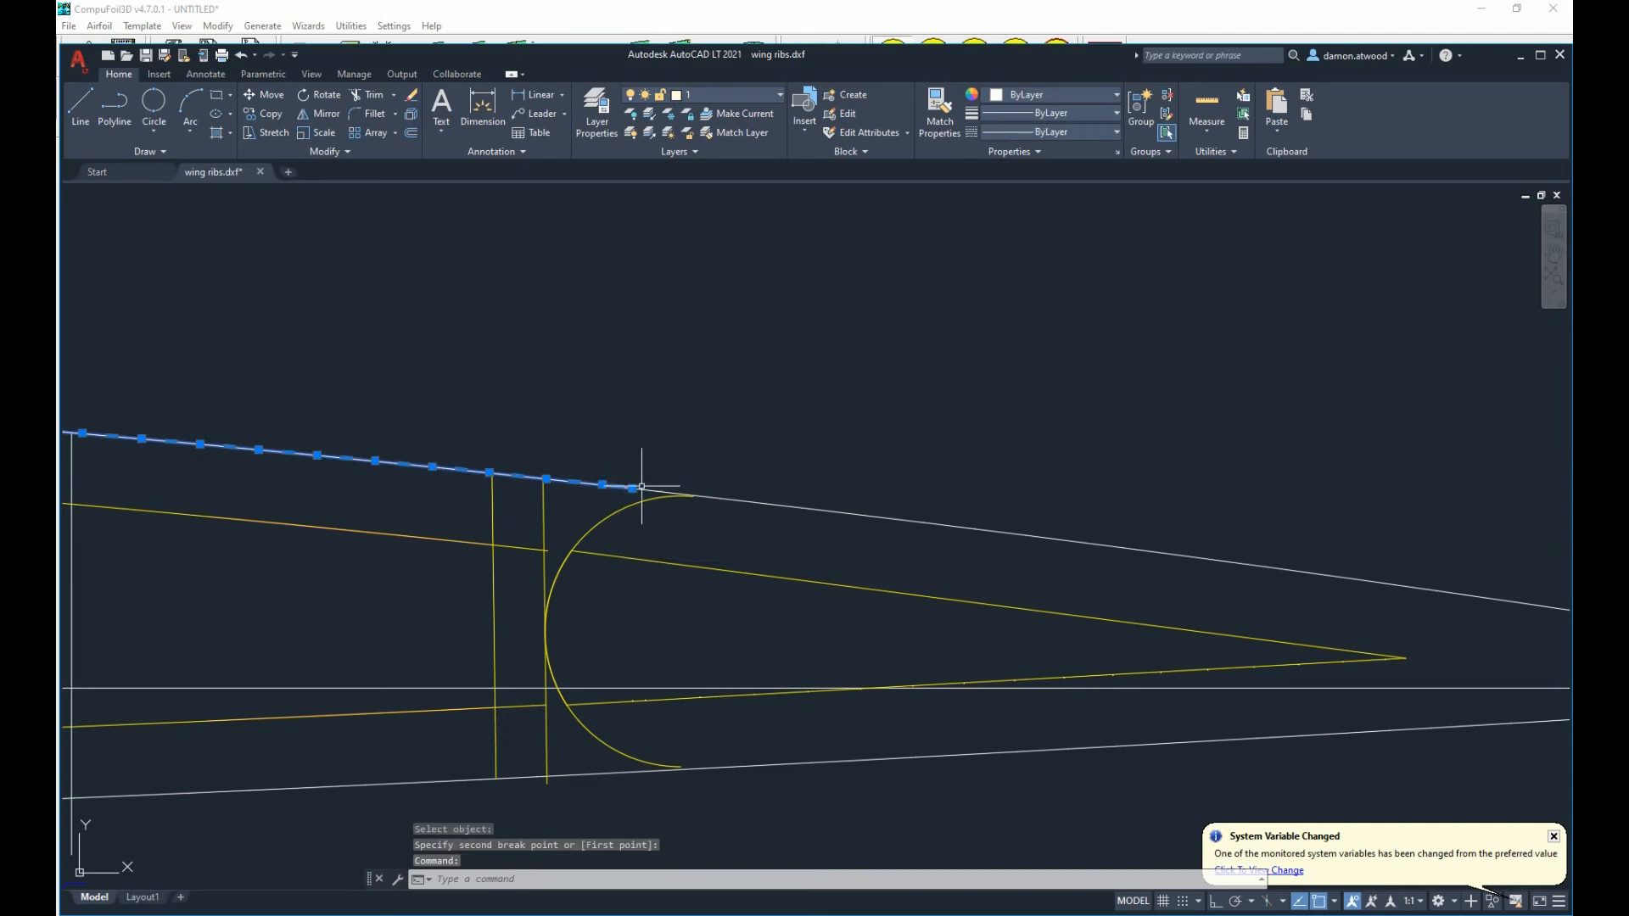
{"action": "key", "text": "Escape"}
{"action": "left_click", "coordinate": [647, 487]}
{"action": "mouse_move", "coordinate": [646, 489]}
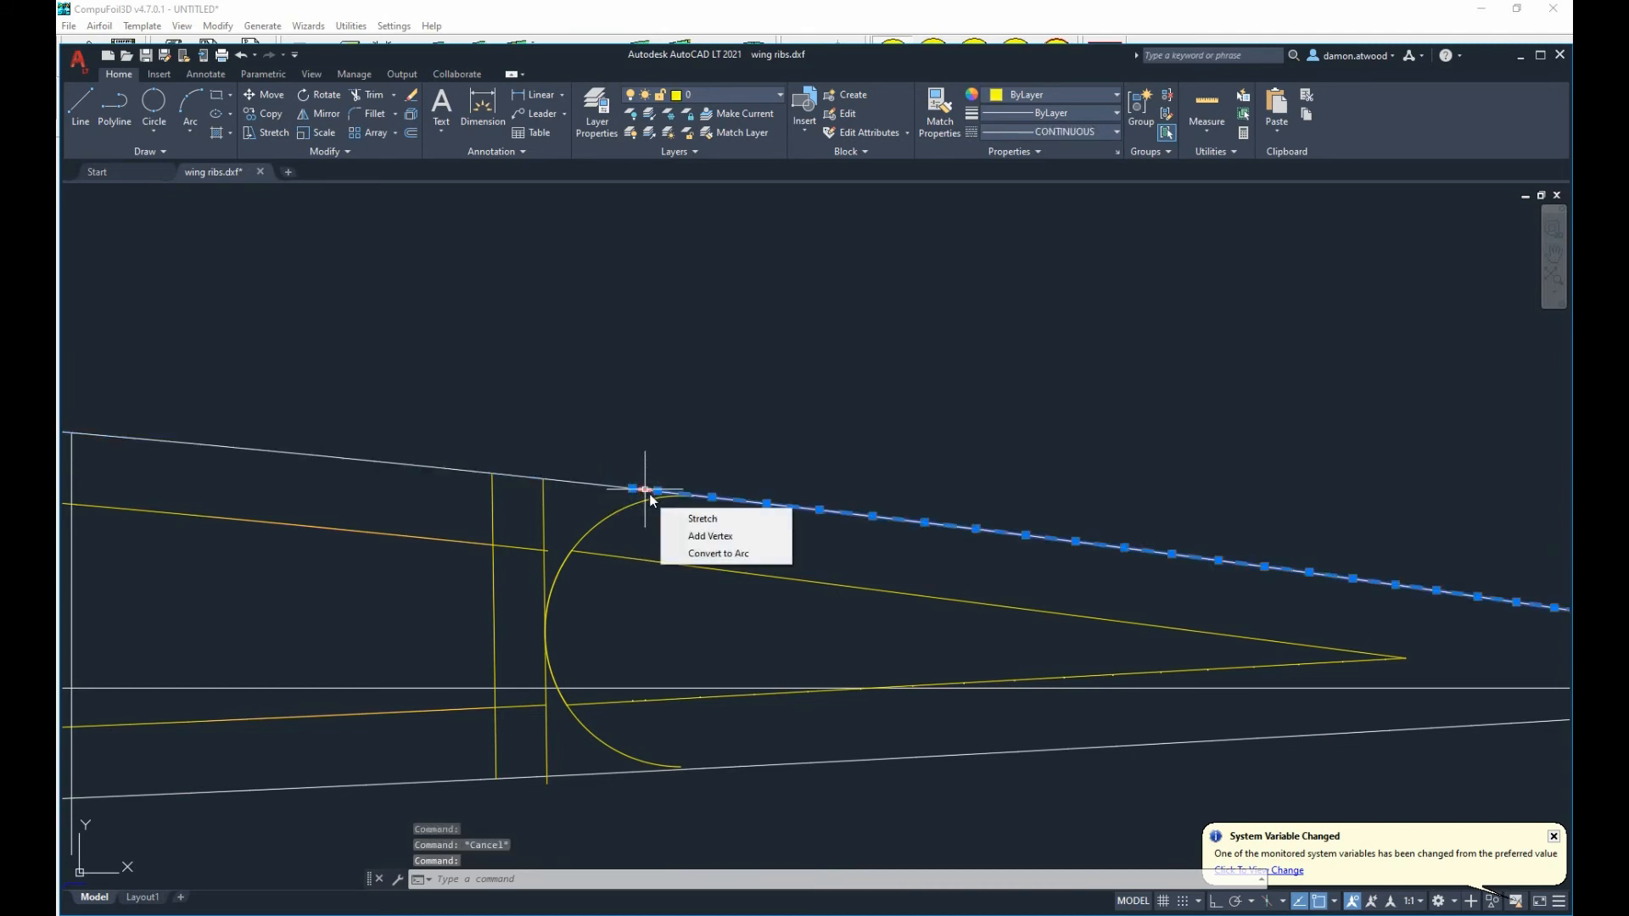
{"action": "key", "text": "Escape"}
{"action": "left_click", "coordinate": [594, 484]}
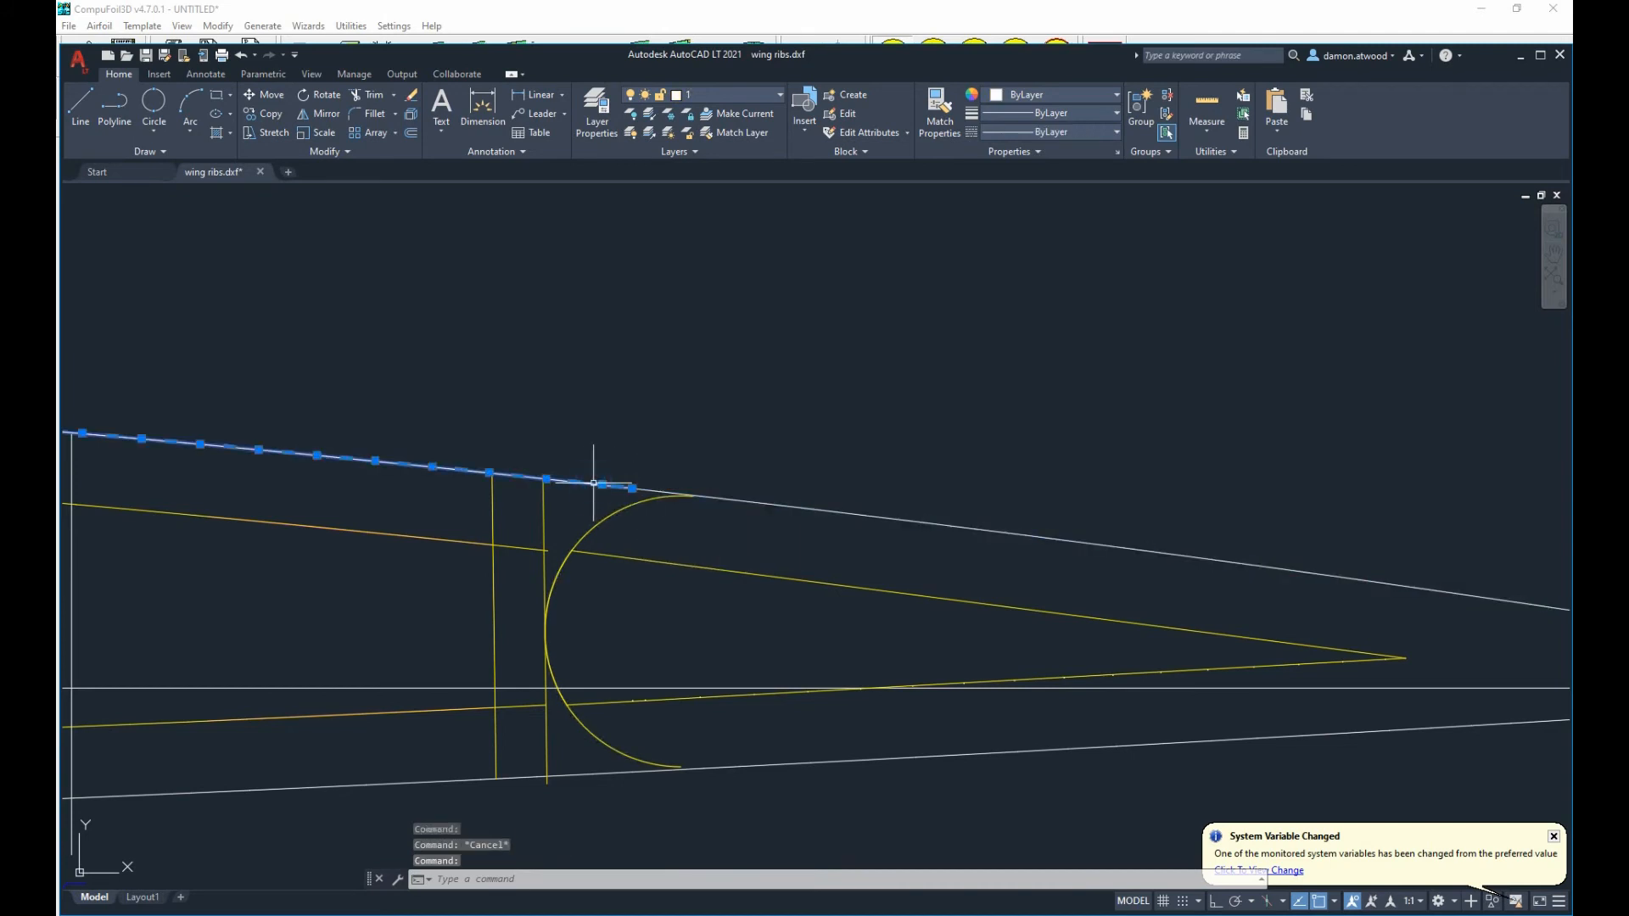
{"action": "right_click", "coordinate": [595, 484]}
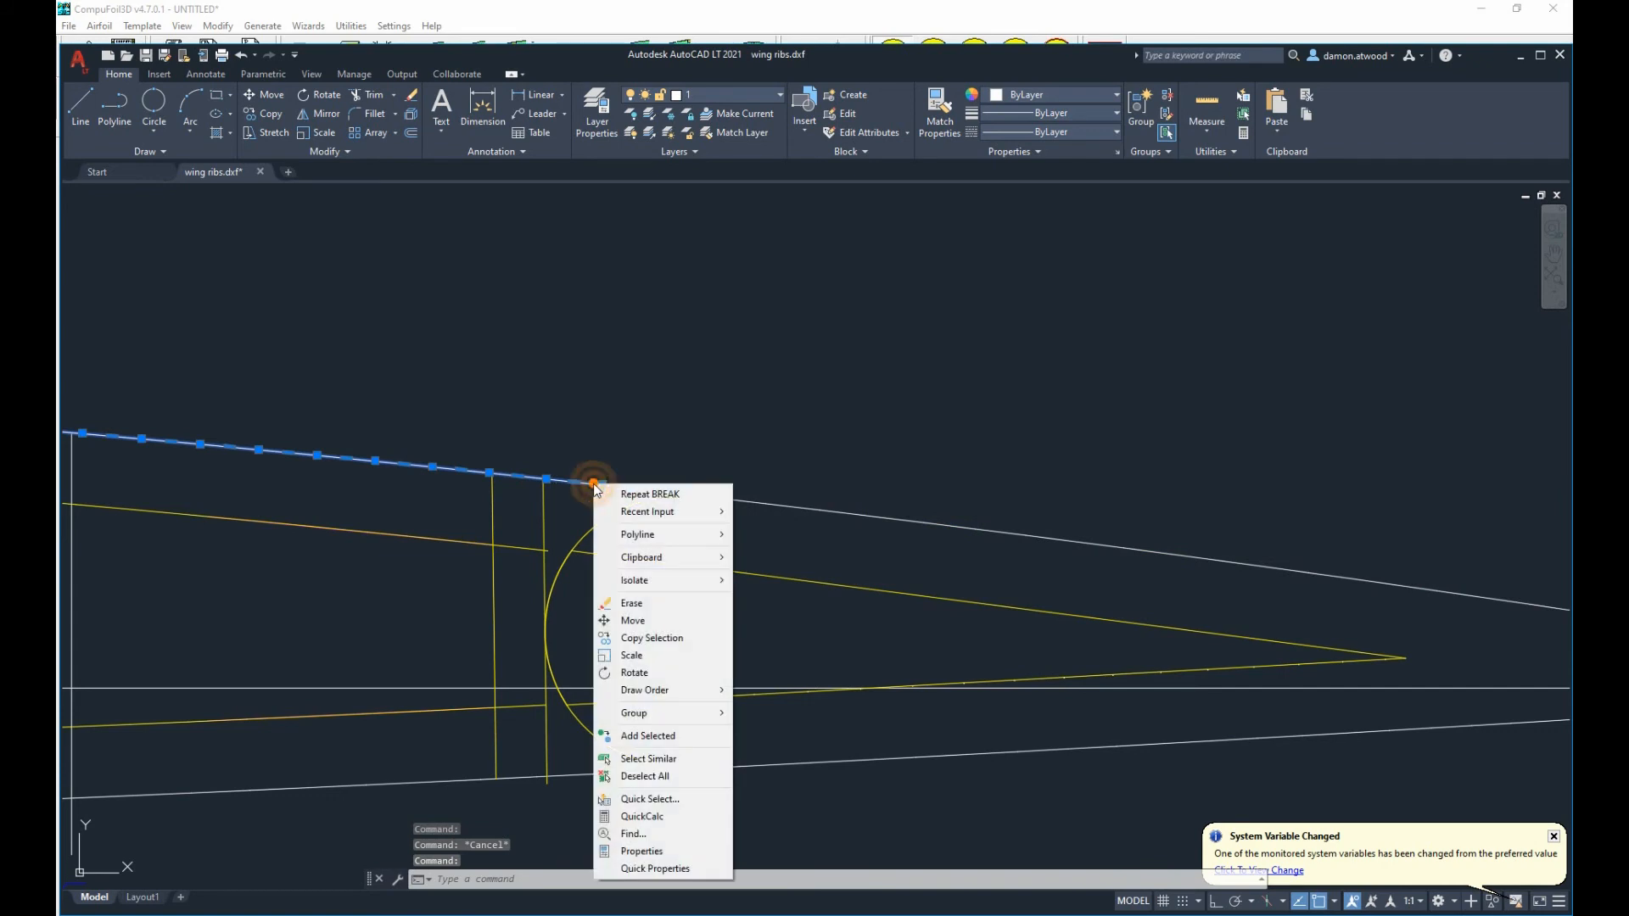
{"action": "left_click", "coordinate": [645, 495]}
{"action": "left_click", "coordinate": [545, 477]}
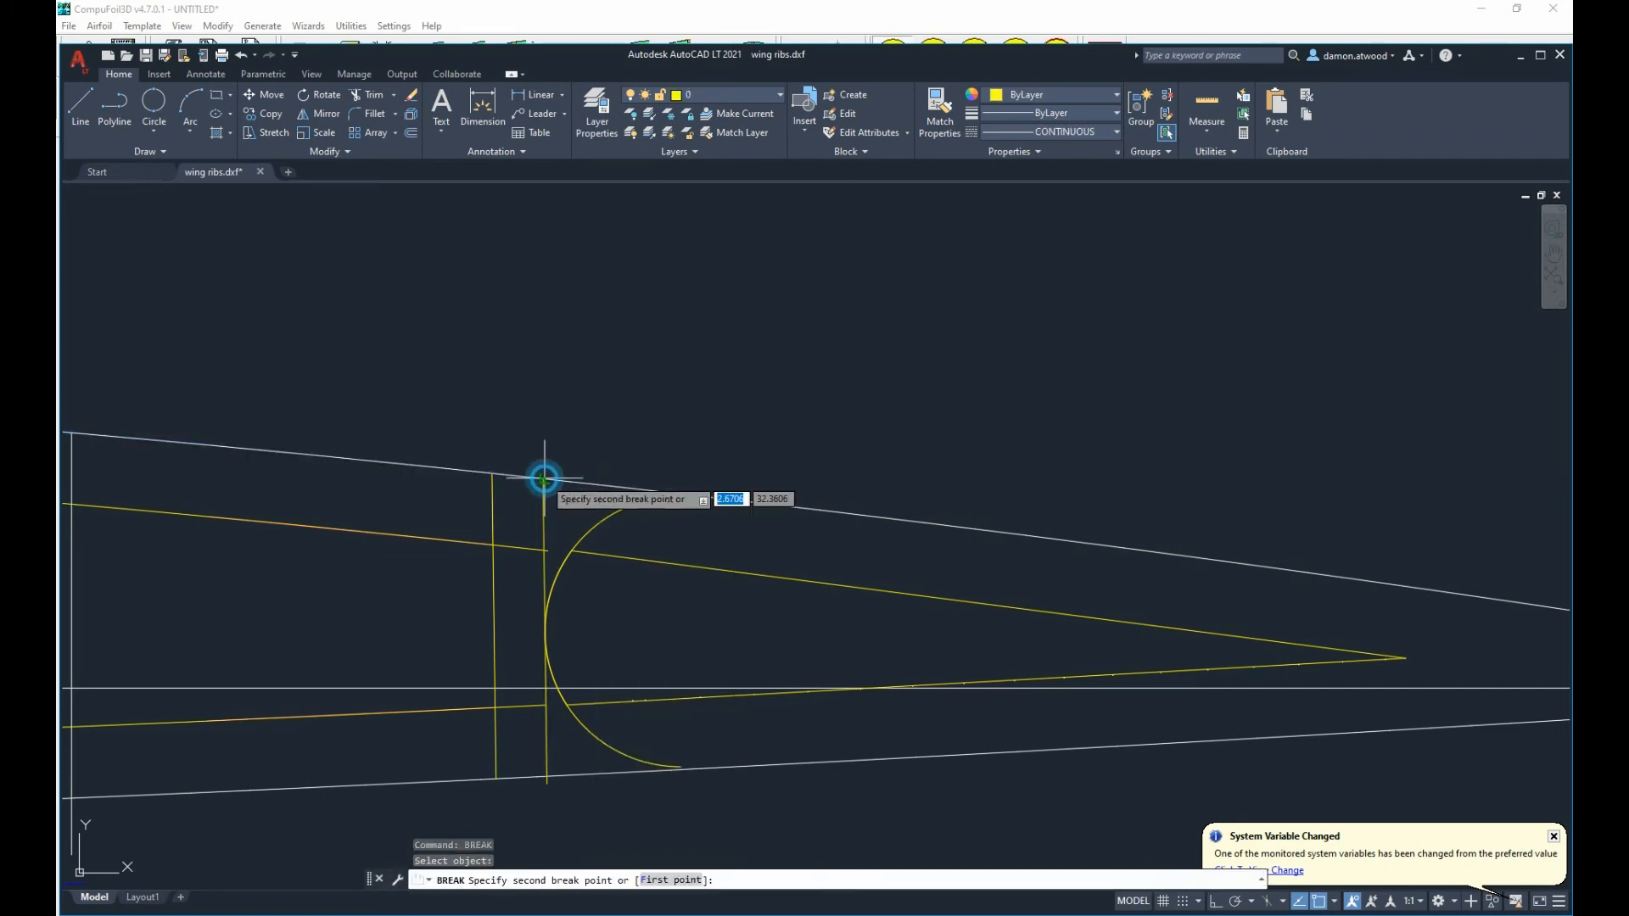
{"action": "left_click", "coordinate": [663, 486]}
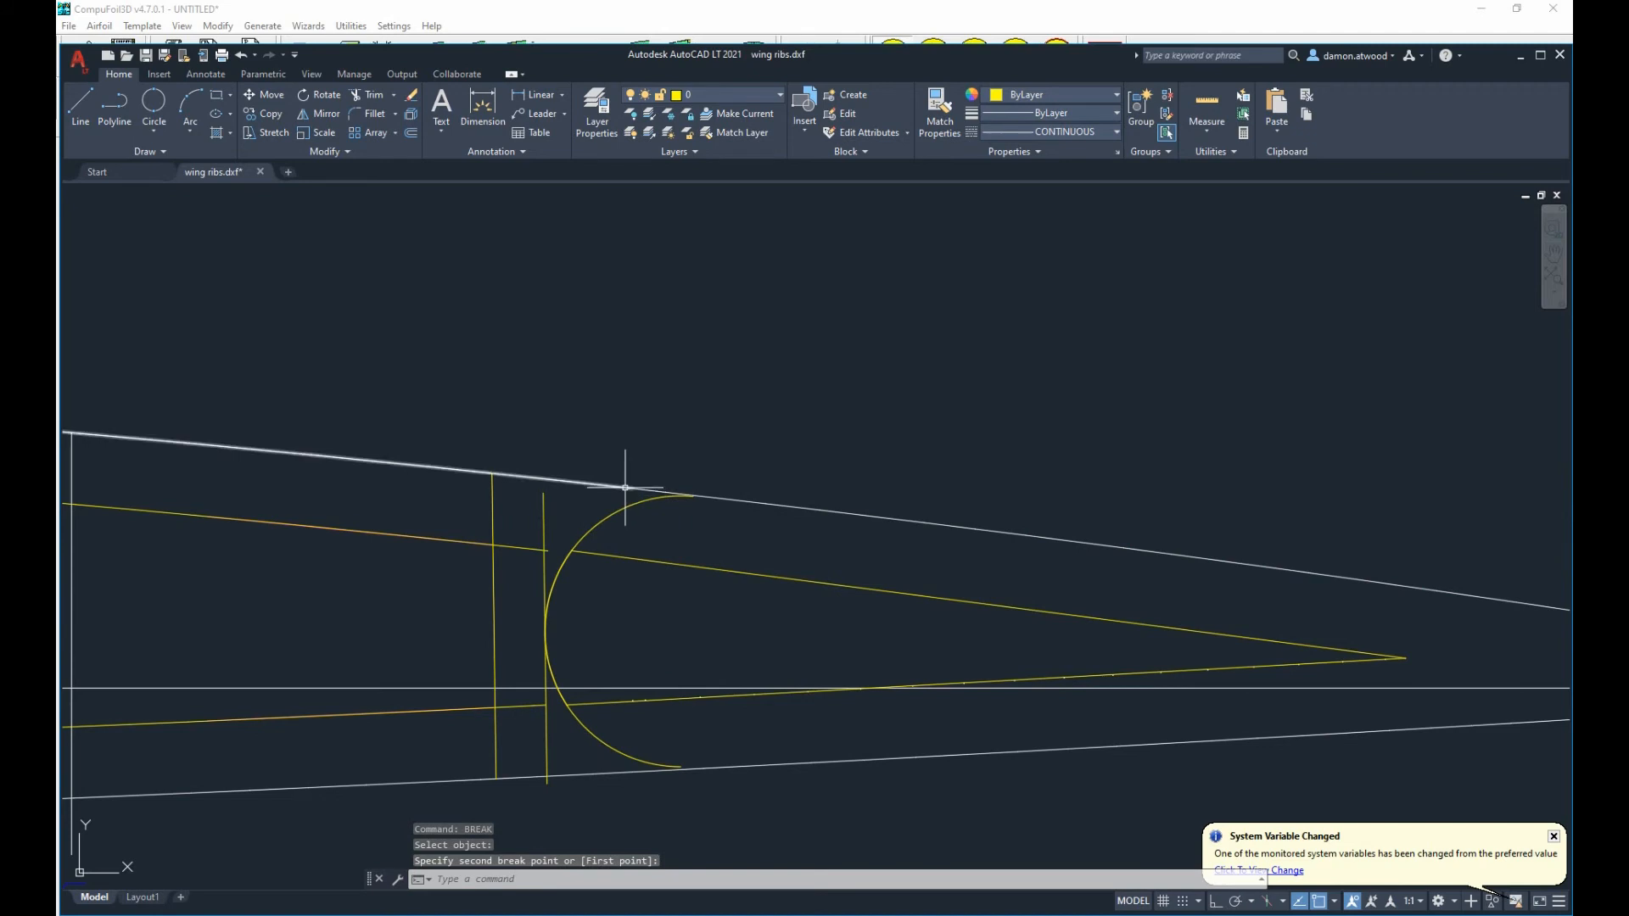
Undo the last break at the top of the rearmost vertical line.
{"action": "key", "text": "Escape"}
{"action": "scroll", "coordinate": [637, 450], "scroll_direction": "down", "scroll_amount": 5}
{"action": "scroll", "coordinate": [619, 466], "scroll_direction": "up", "scroll_amount": 4}
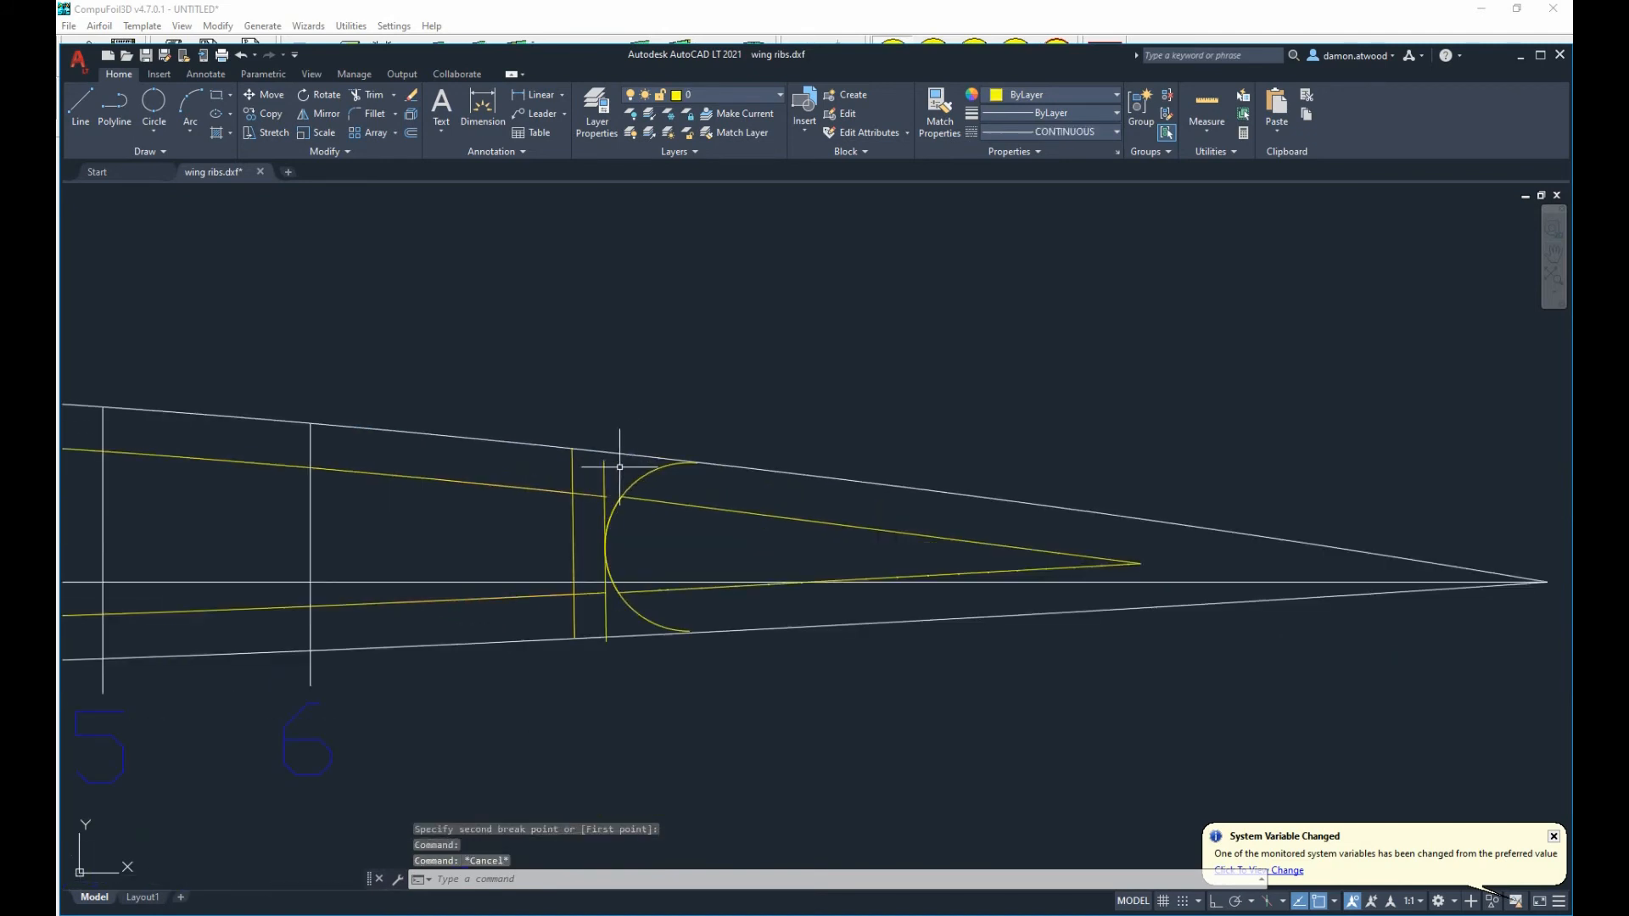
{"action": "key", "text": "ctrl+z"}
{"action": "key", "text": "ctrl+z"}
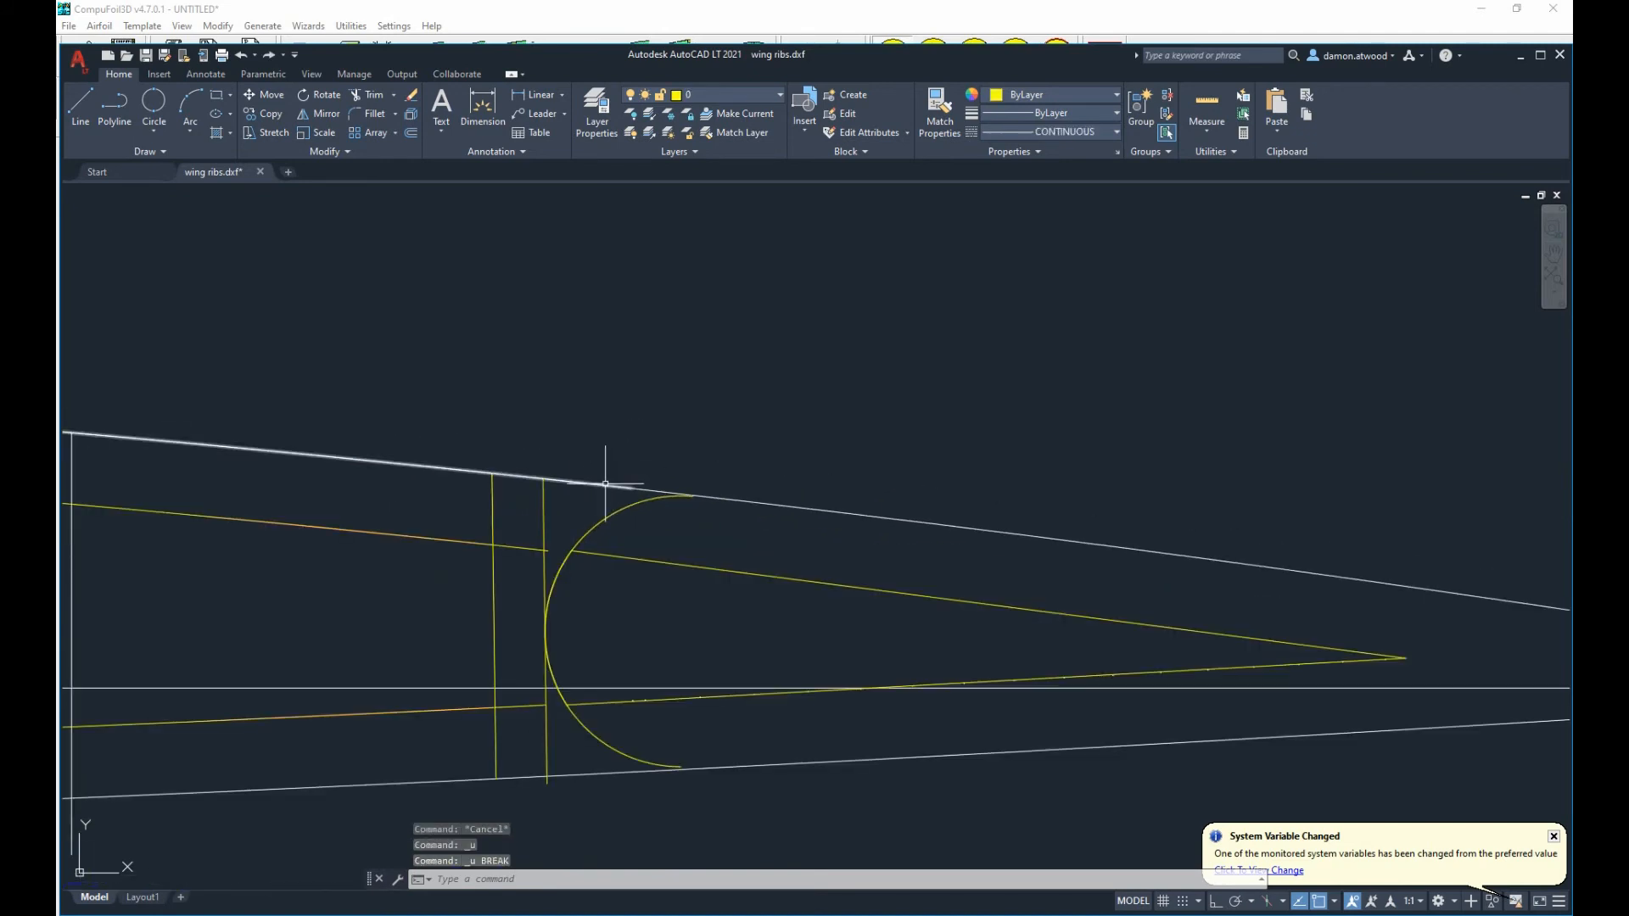
Remove the vertex just behind the rearmost vertical line from the tip rib's front upper outer contour.
{"action": "left_click", "coordinate": [602, 485]}
{"action": "mouse_move", "coordinate": [603, 486]}
{"action": "left_click", "coordinate": [676, 547]}
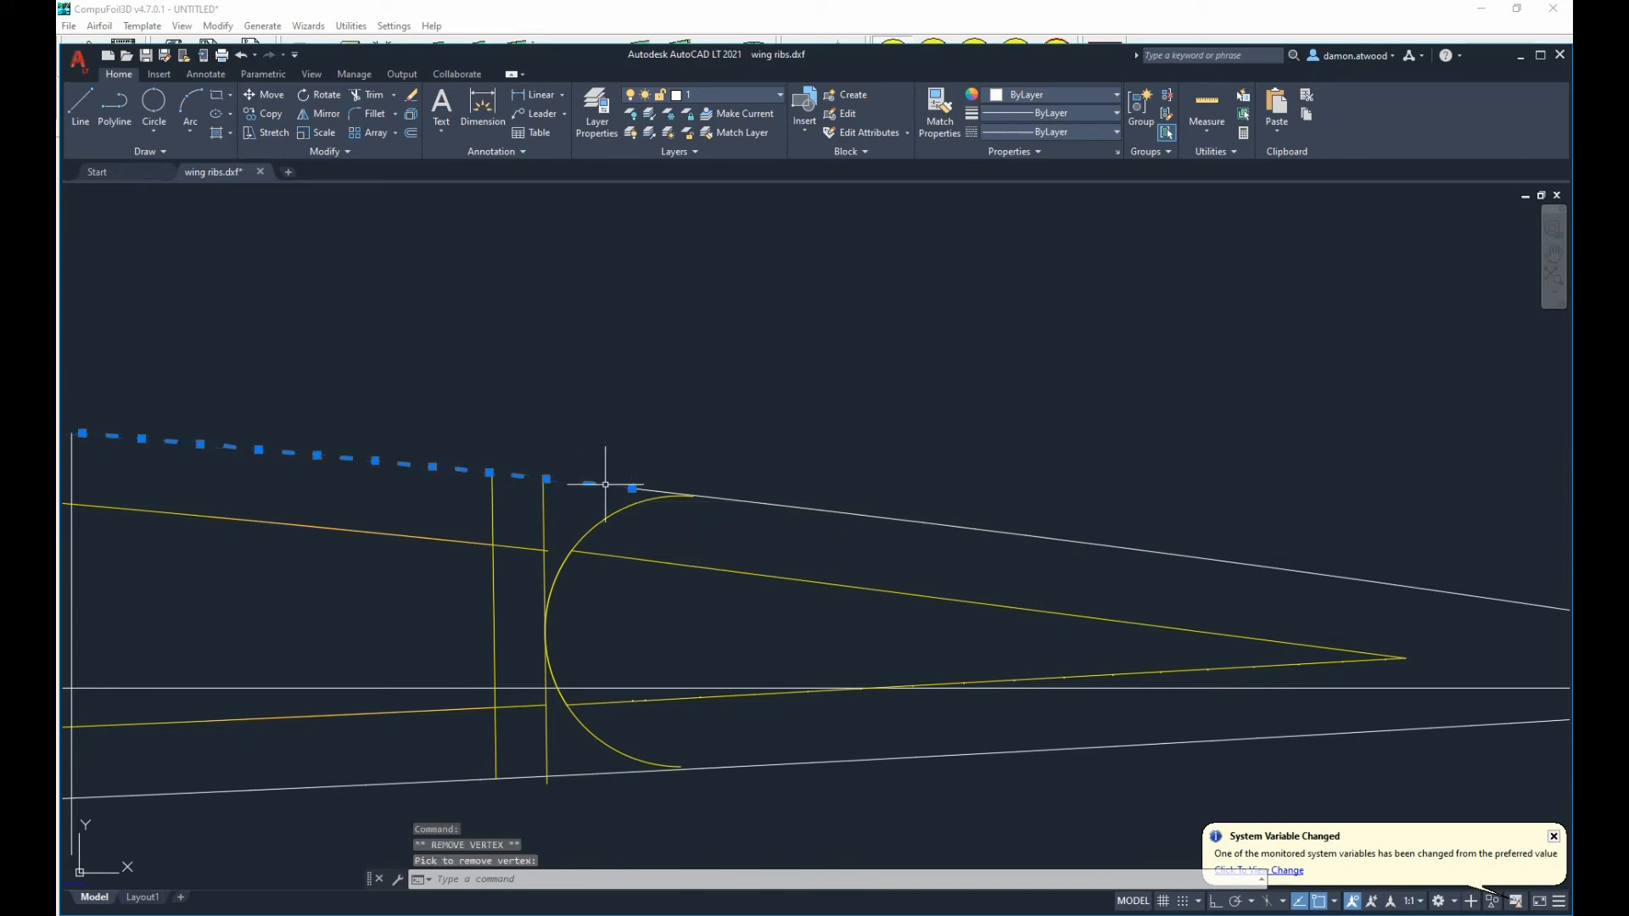
{"action": "type", "text": "E"}
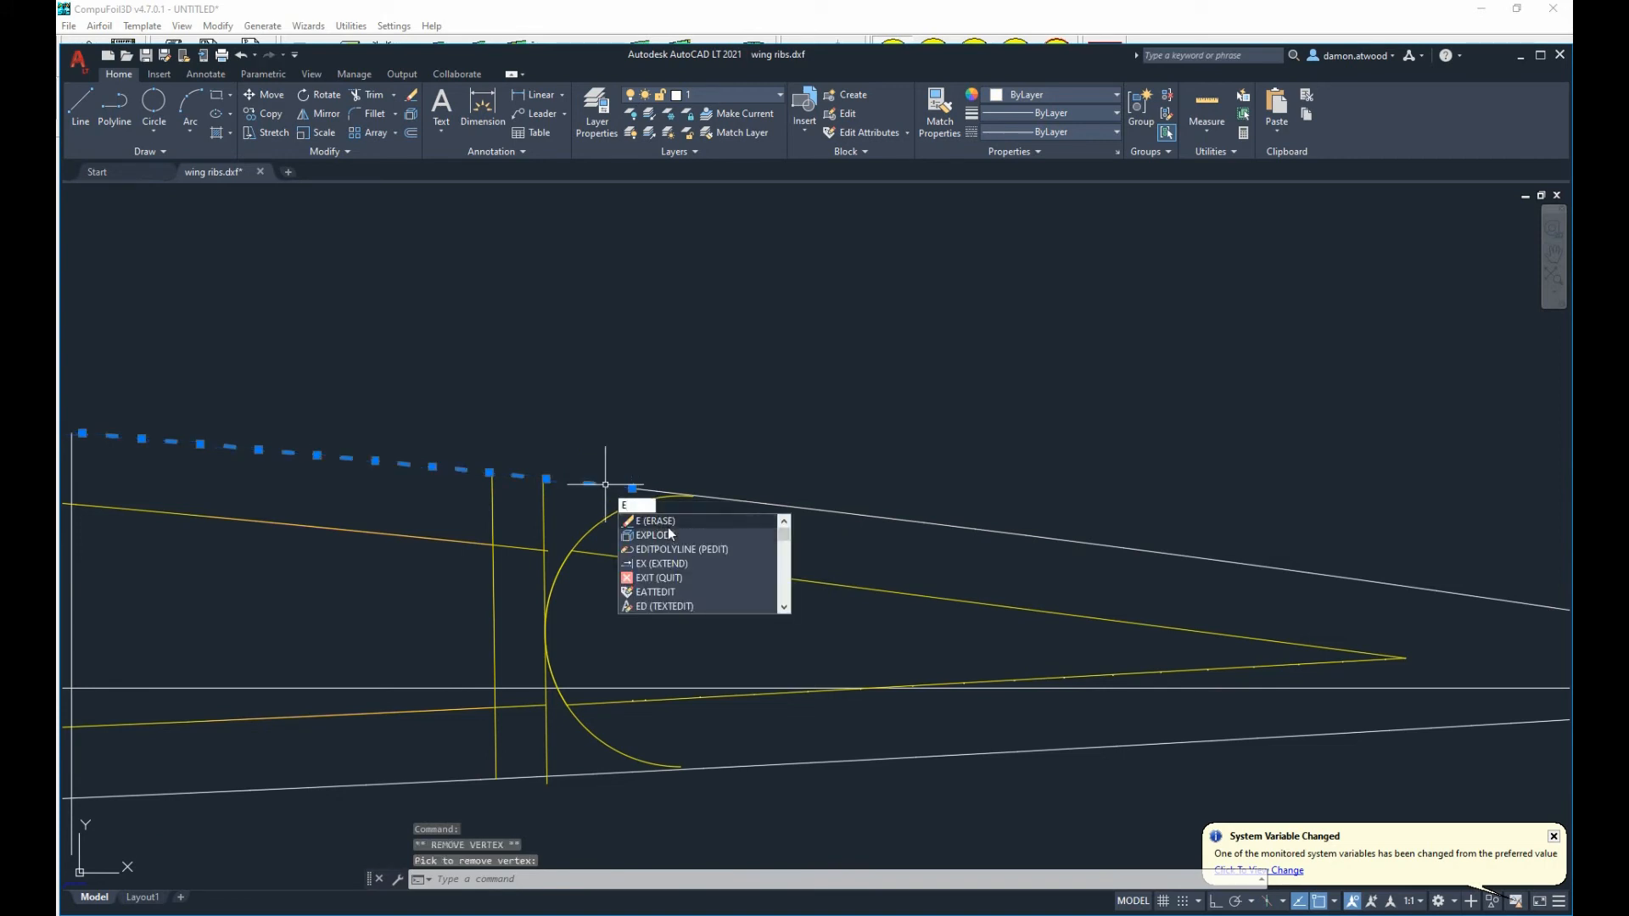
{"action": "key", "text": "Escape"}
{"action": "key", "text": "Escape"}
{"action": "key", "text": "Escape"}
Examine the tip rib's inner contours and tapering rear lines, and compare its layout with the neighbouring ribs.
{"action": "scroll", "coordinate": [611, 484], "scroll_direction": "down", "scroll_amount": 4}
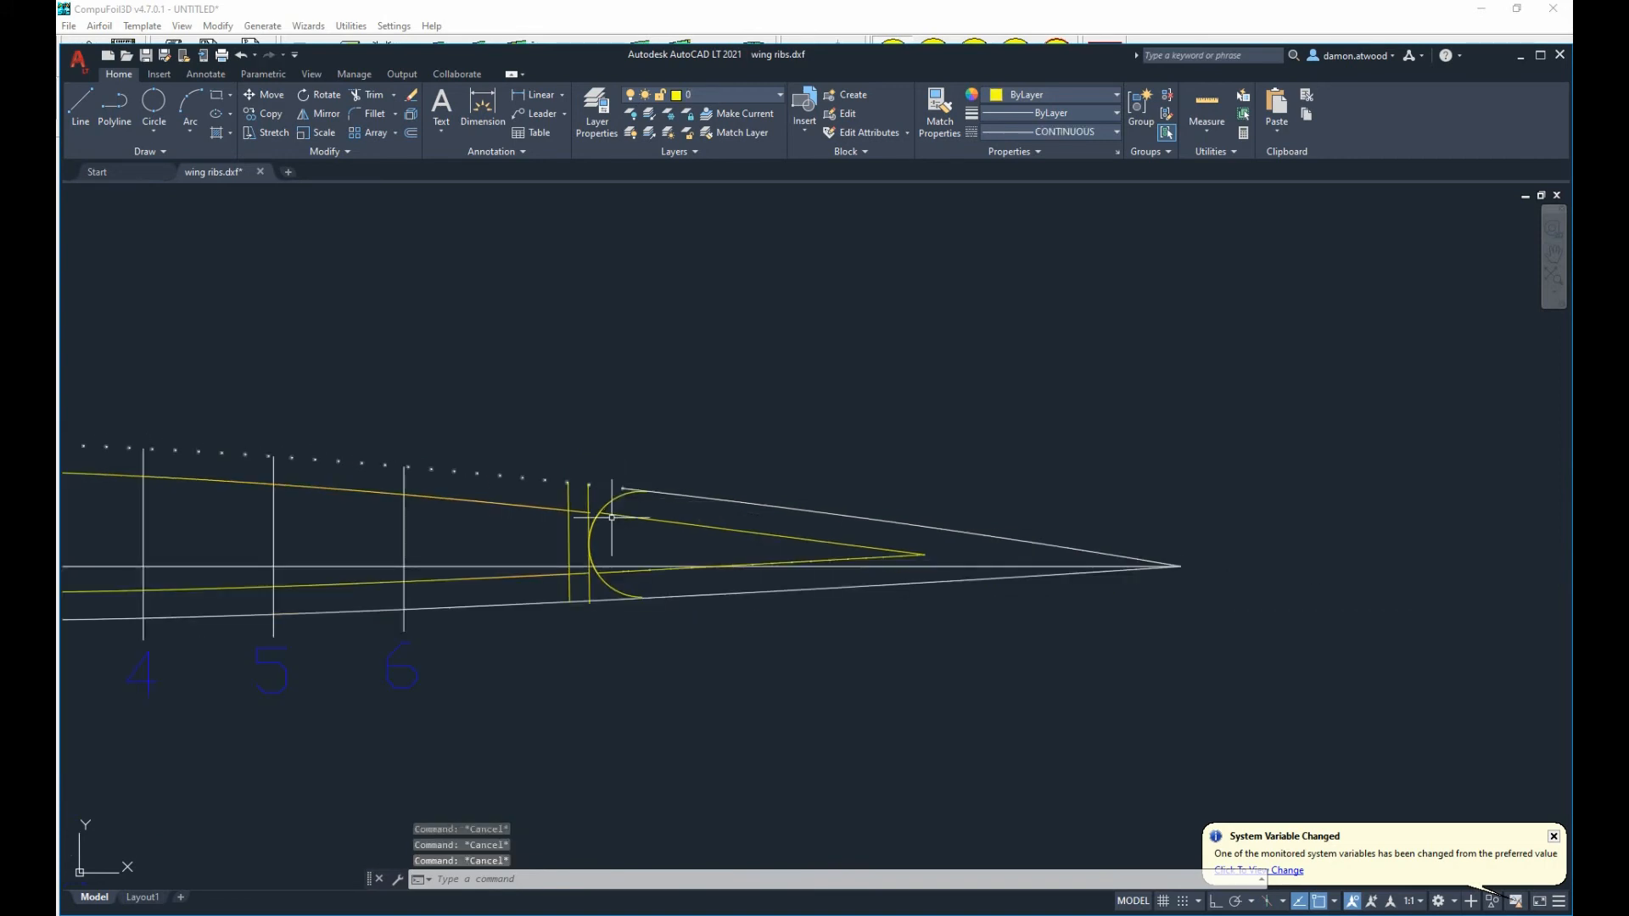
{"action": "scroll", "coordinate": [583, 631], "scroll_direction": "down", "scroll_amount": 2}
{"action": "scroll", "coordinate": [577, 624], "scroll_direction": "up", "scroll_amount": 4}
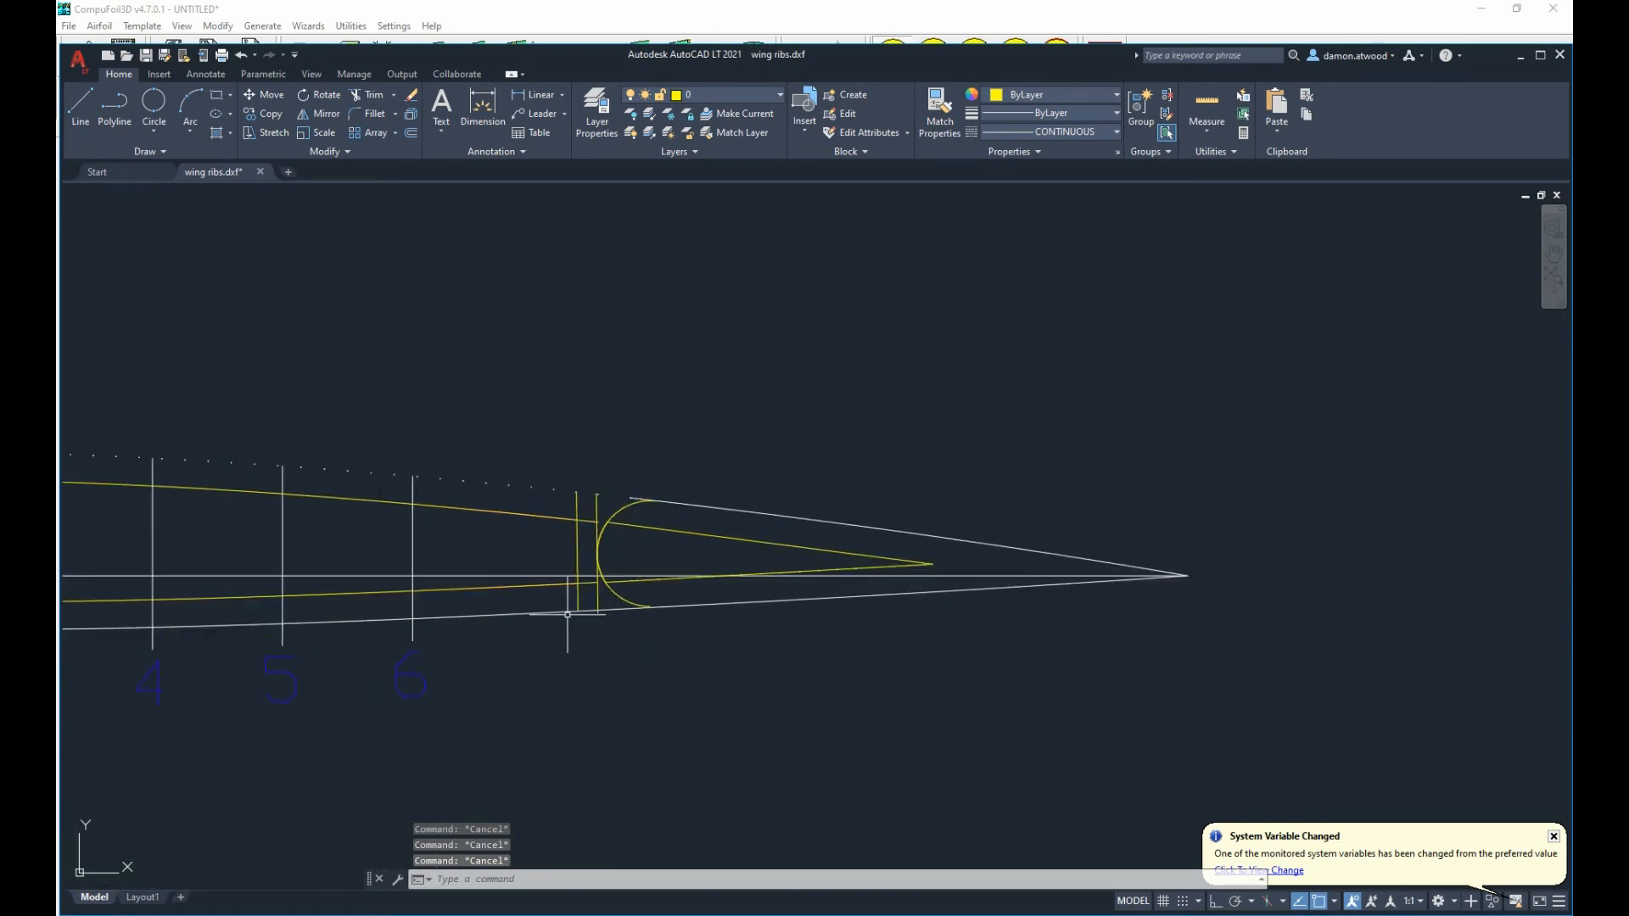
{"action": "scroll", "coordinate": [607, 583], "scroll_direction": "down", "scroll_amount": 8}
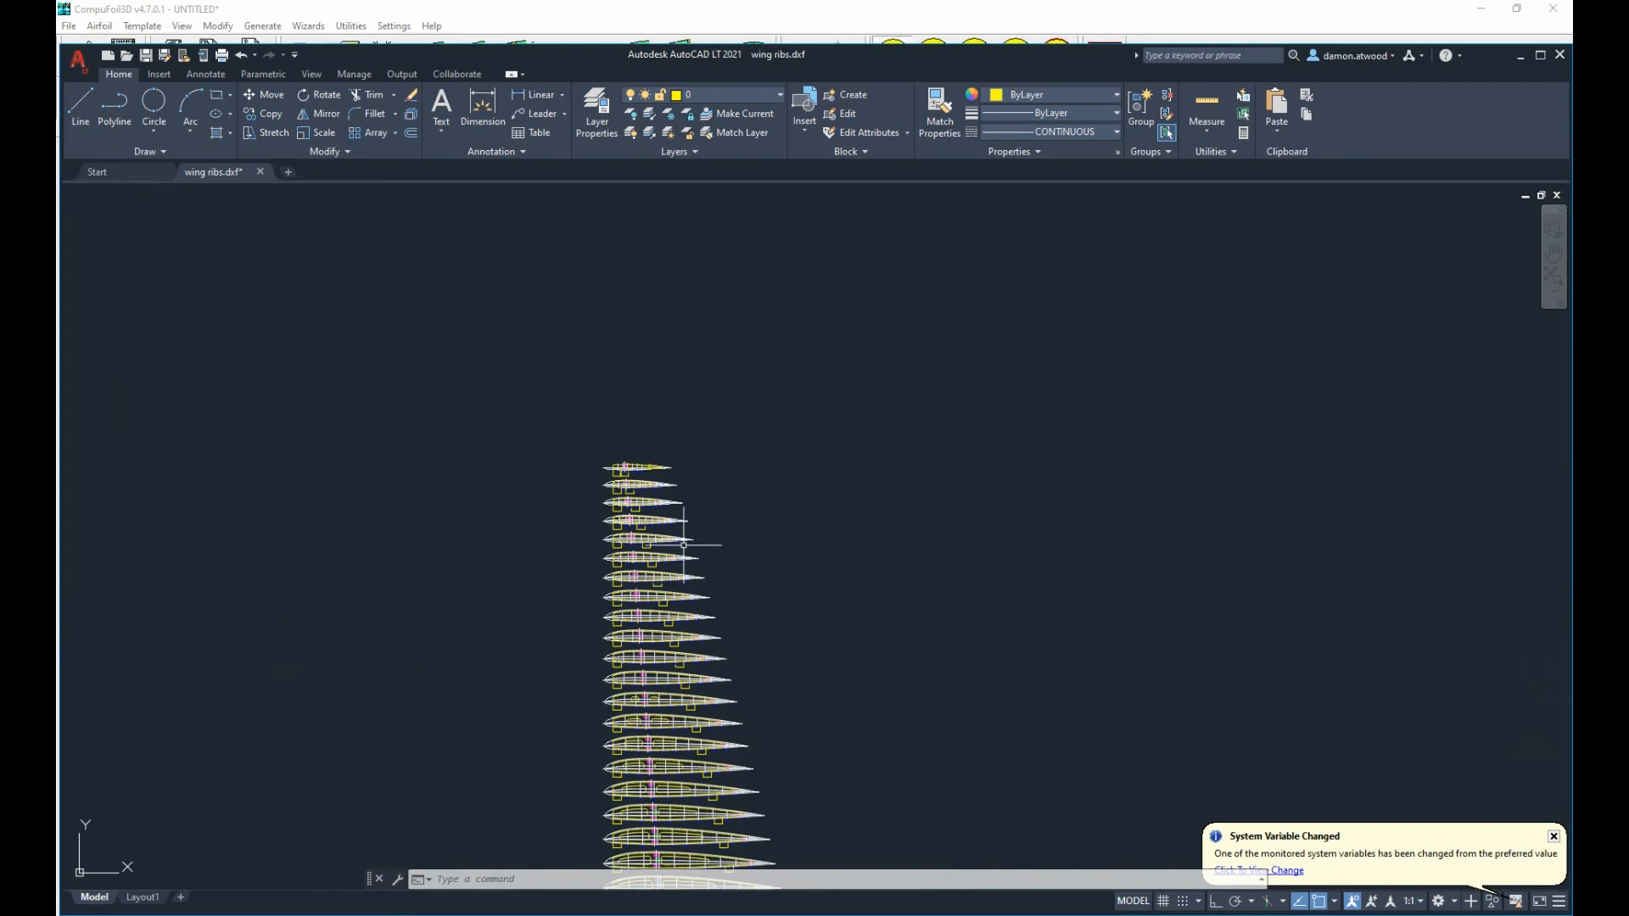
{"action": "scroll", "coordinate": [561, 435], "scroll_direction": "up", "scroll_amount": 8}
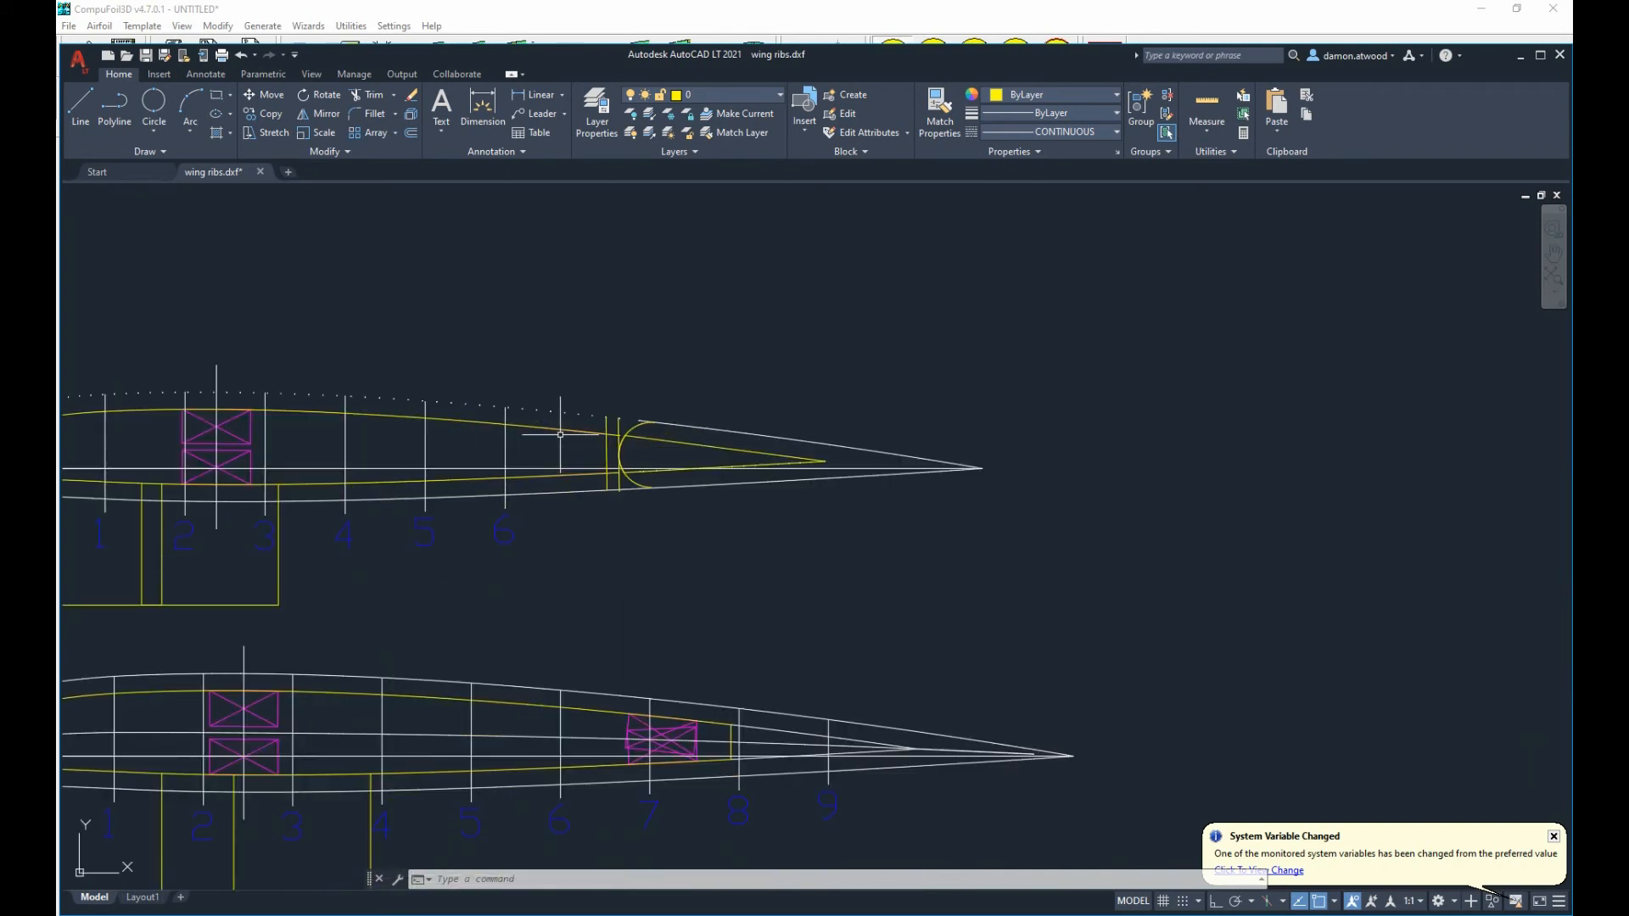
{"action": "left_click", "coordinate": [578, 427]}
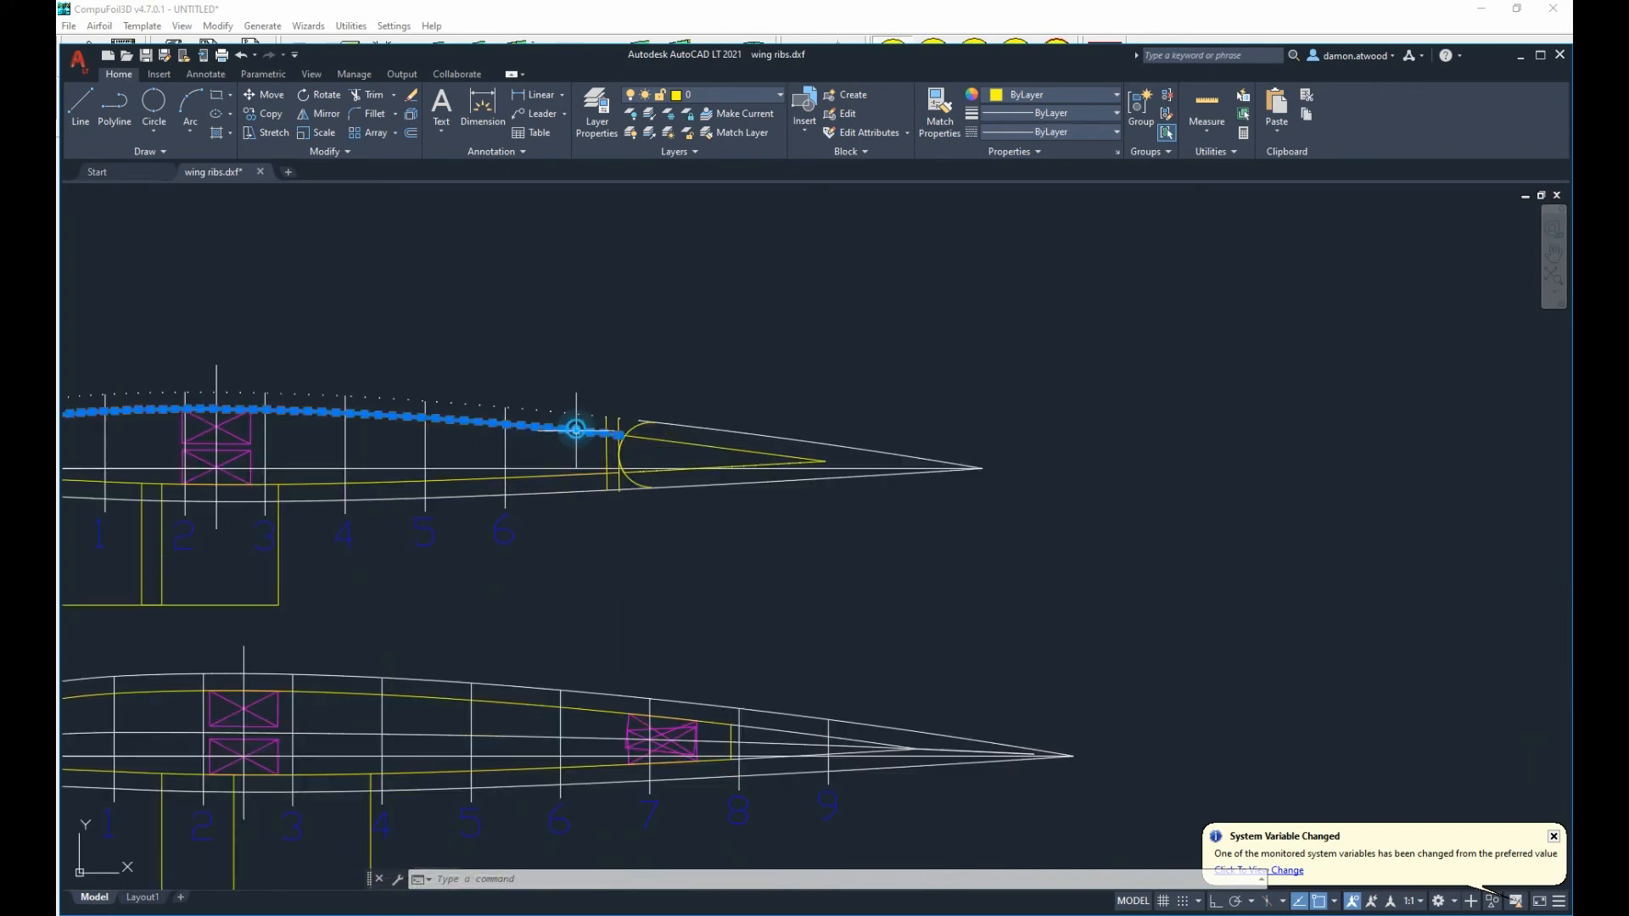
{"action": "mouse_move", "coordinate": [577, 478]}
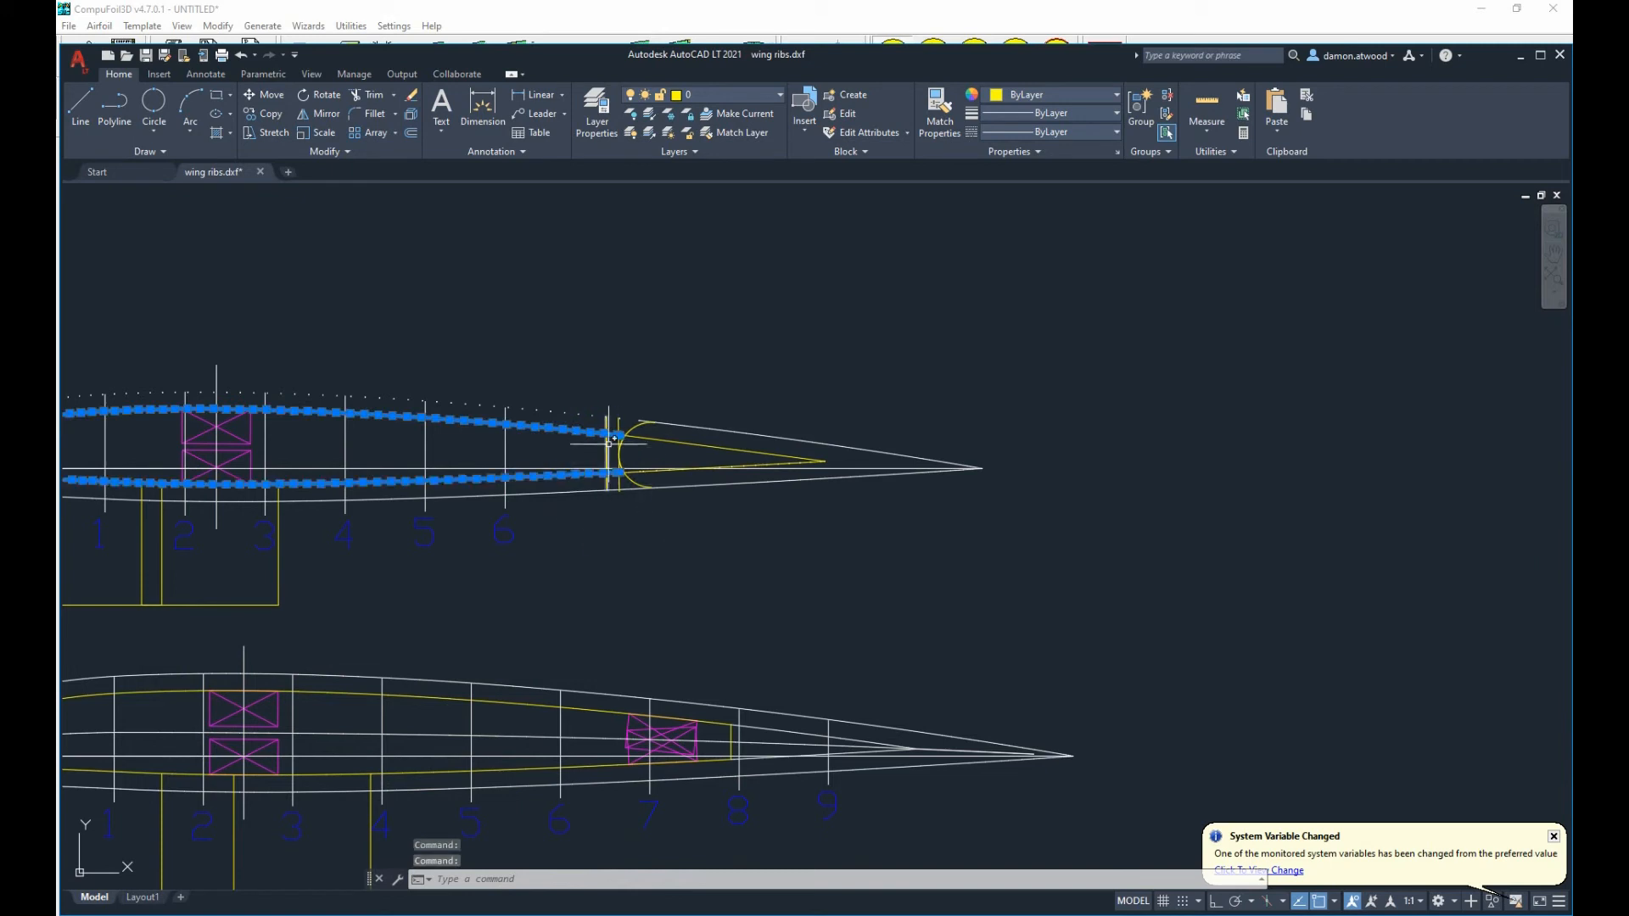
{"action": "key", "text": "Escape"}
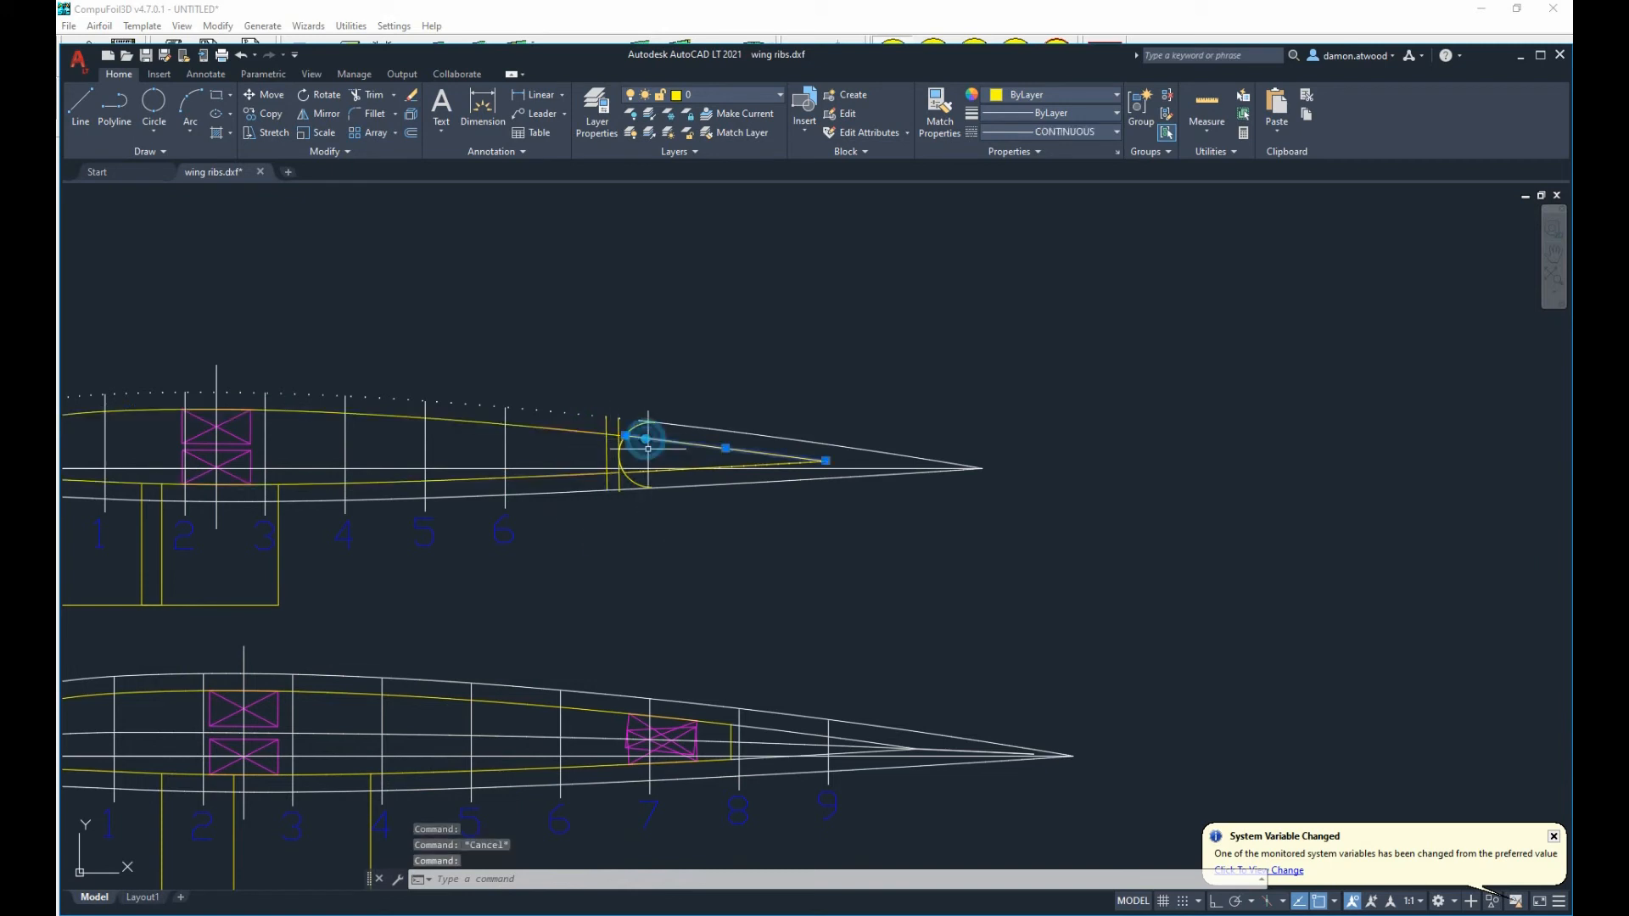
{"action": "left_click", "coordinate": [649, 469]}
{"action": "key", "text": "Escape"}
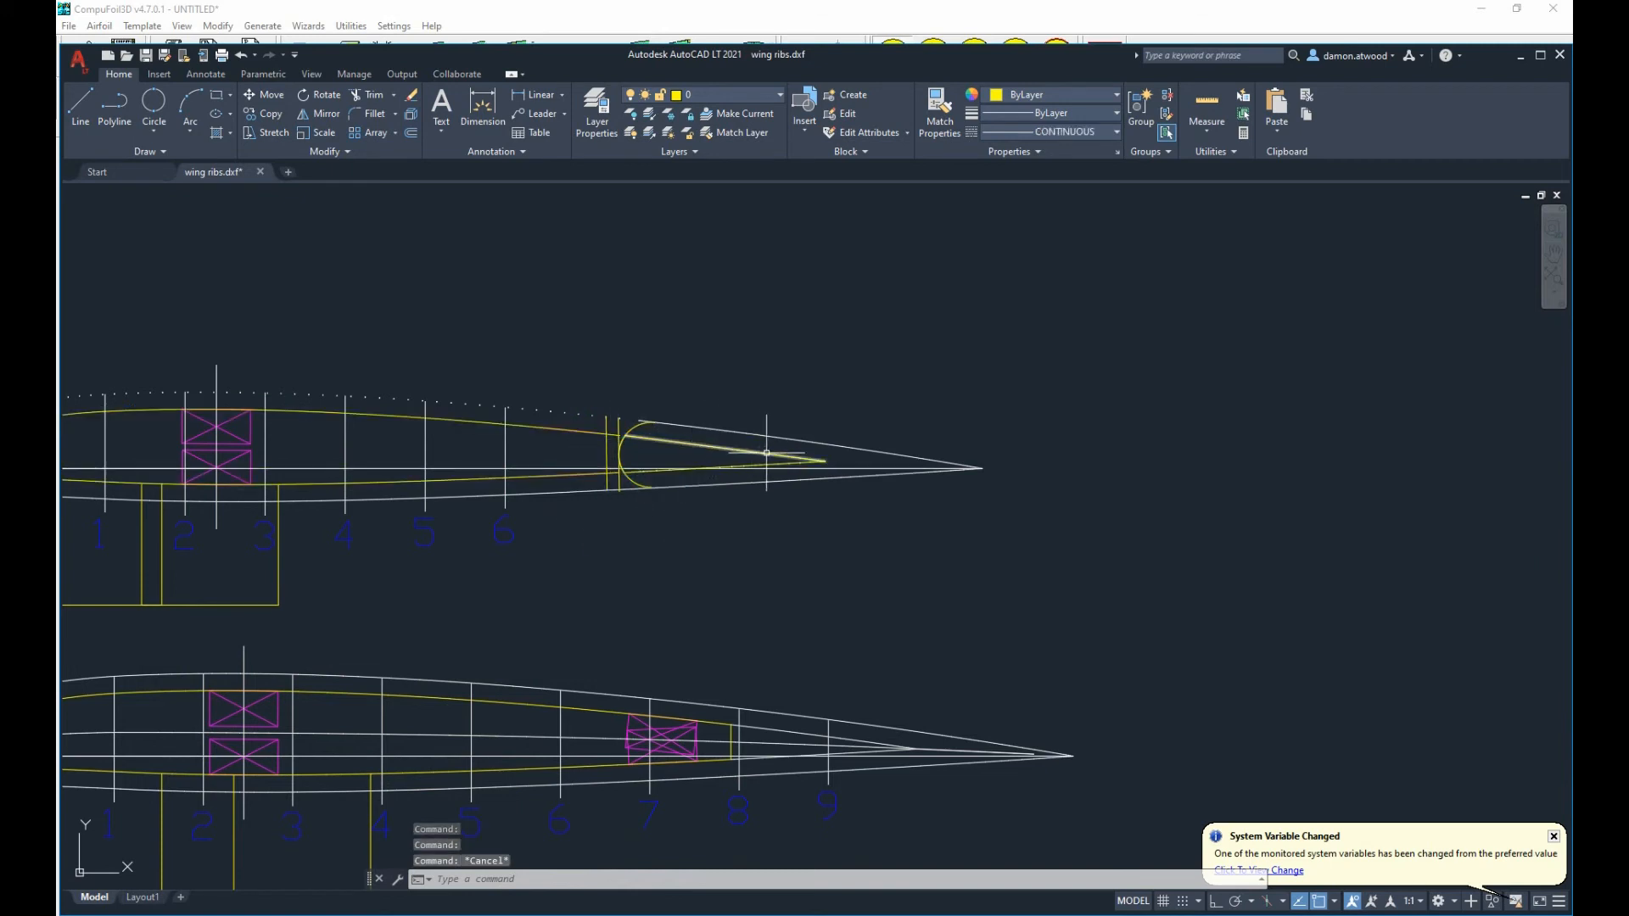
{"action": "scroll", "coordinate": [797, 458], "scroll_direction": "down", "scroll_amount": 5}
{"action": "scroll", "coordinate": [666, 462], "scroll_direction": "up", "scroll_amount": 5}
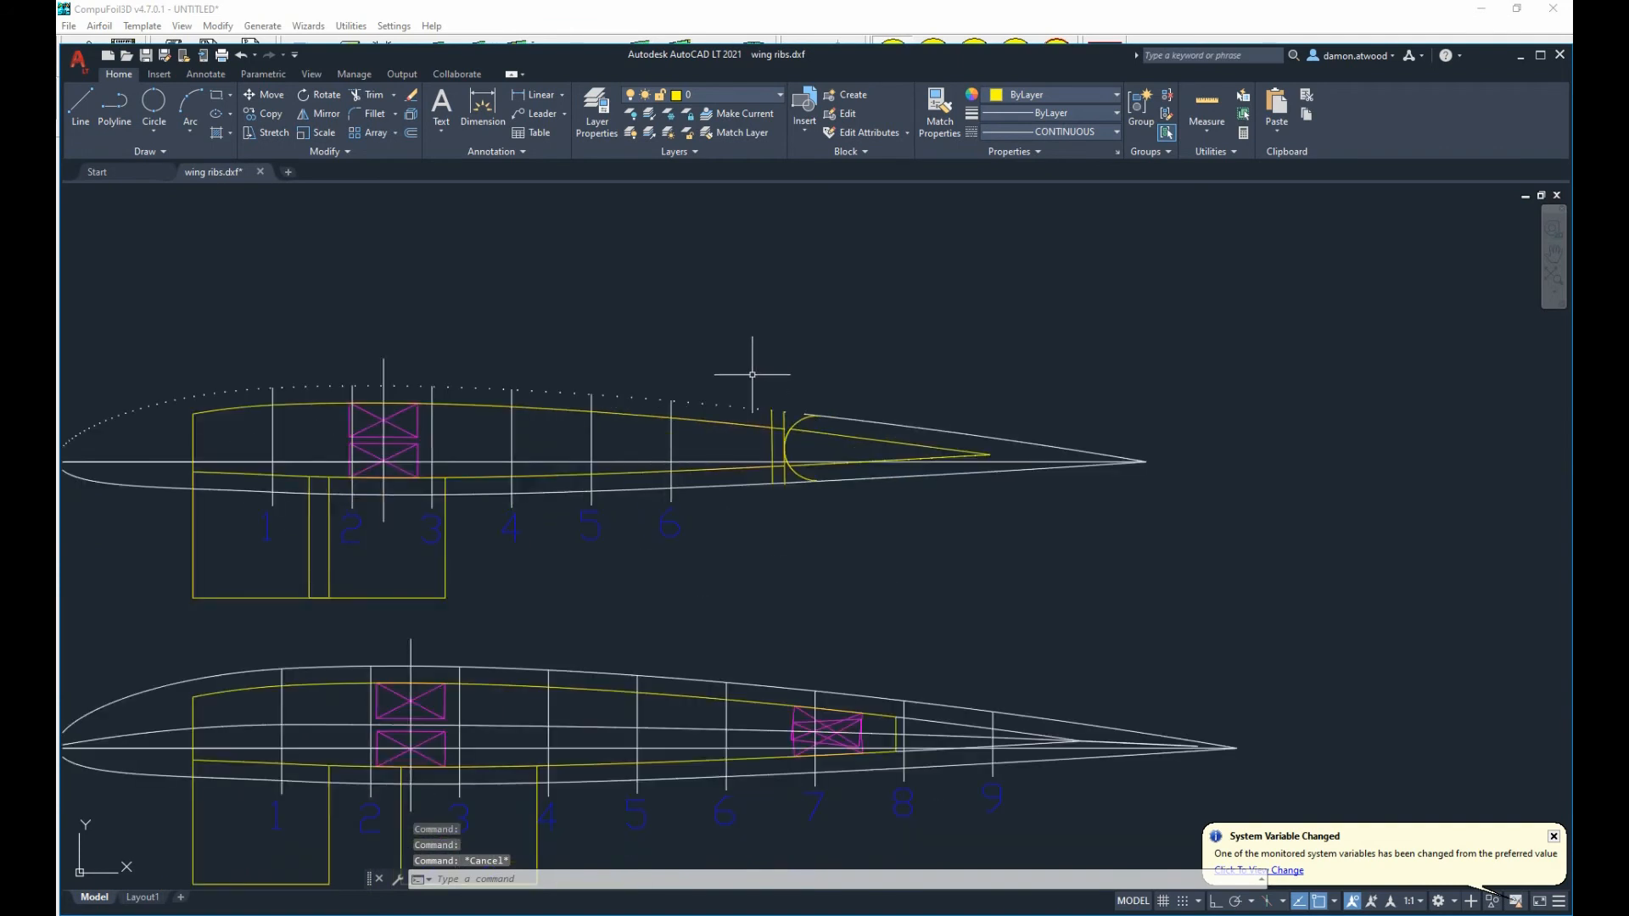
{"action": "scroll", "coordinate": [752, 374], "scroll_direction": "down", "scroll_amount": 2}
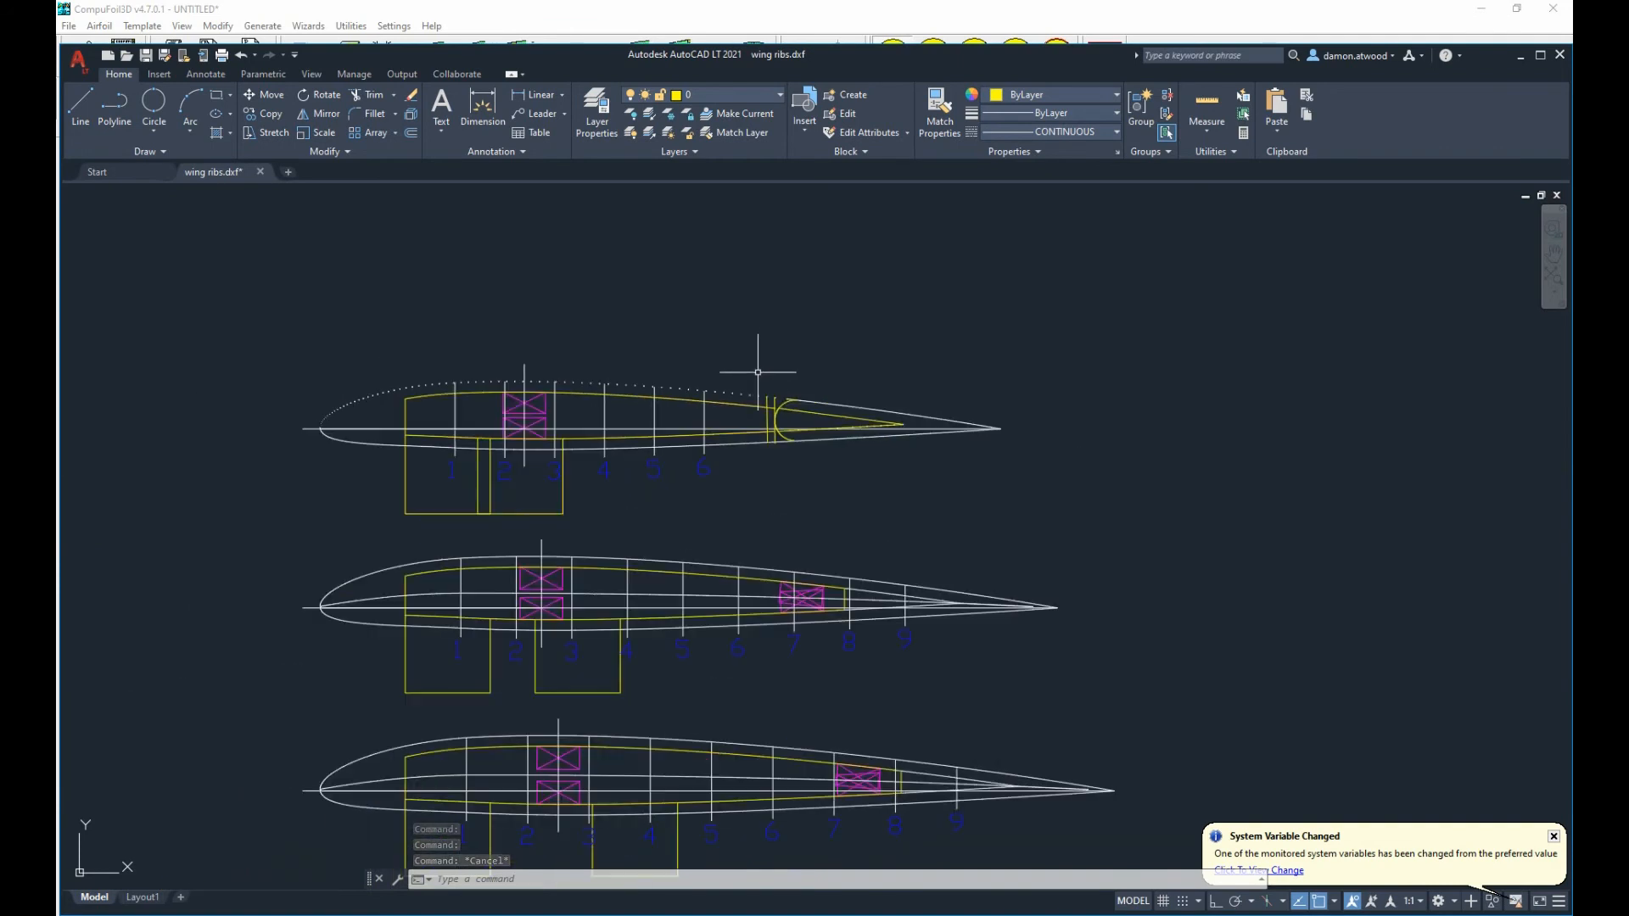
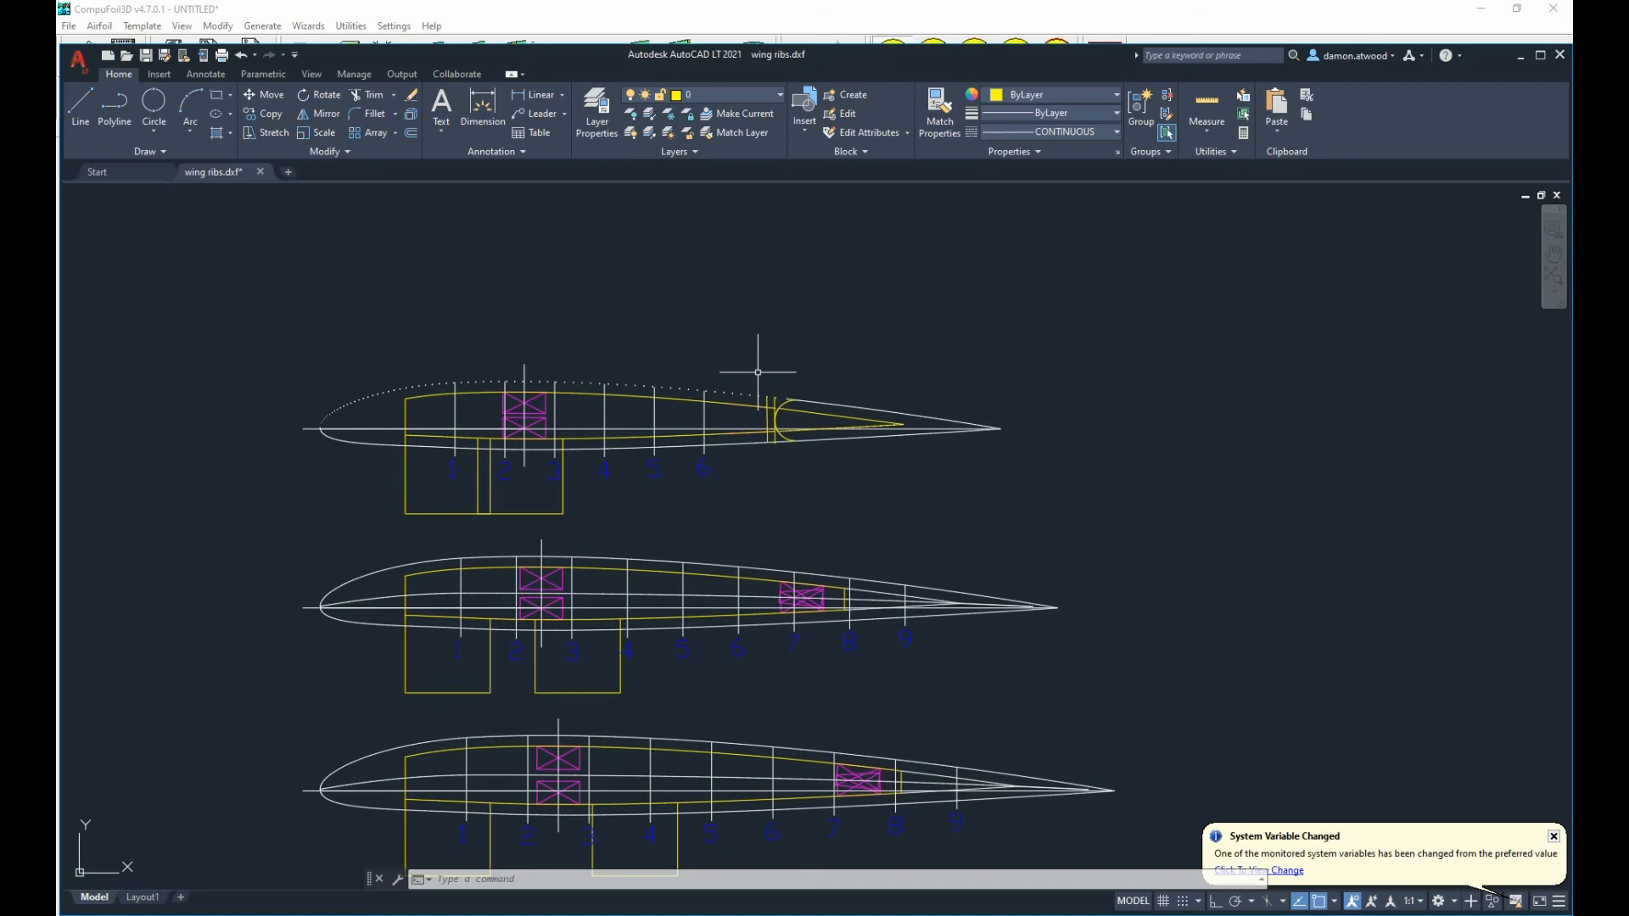
Erase the diagonal crosses in the tip rib's two spar cutouts, along with the vertical spar centreline and horizontal chord line.
{"action": "scroll", "coordinate": [428, 408], "scroll_direction": "up", "scroll_amount": 5}
{"action": "scroll", "coordinate": [473, 436], "scroll_direction": "down", "scroll_amount": 3}
{"action": "scroll", "coordinate": [678, 348], "scroll_direction": "up", "scroll_amount": 3}
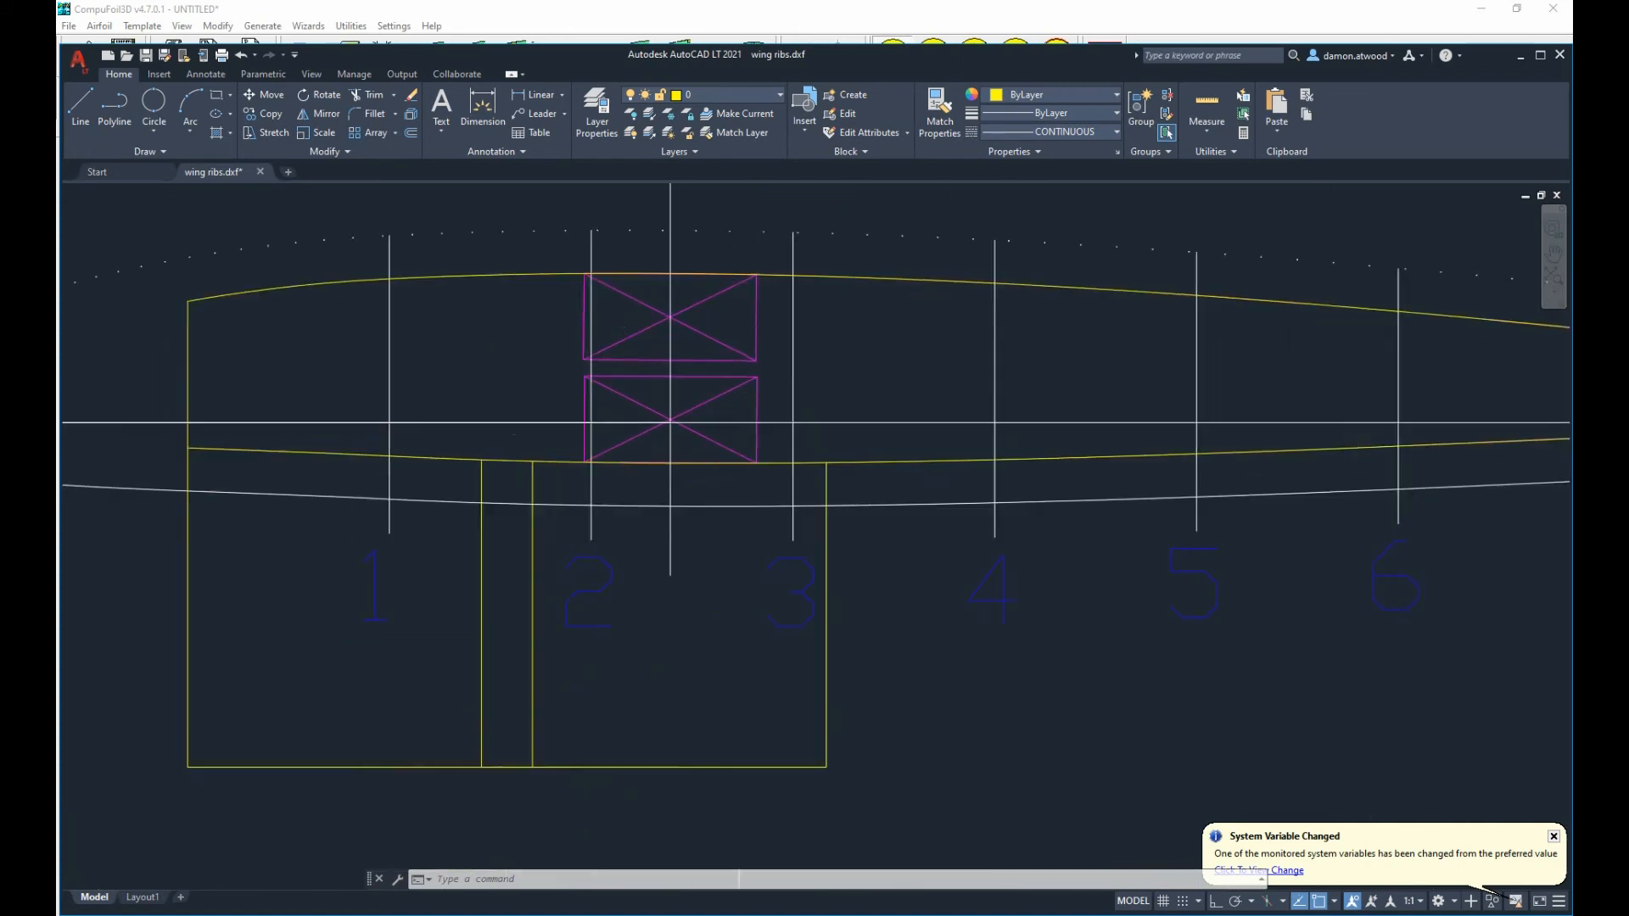
{"action": "left_click", "coordinate": [718, 347]}
{"action": "left_click", "coordinate": [716, 277]}
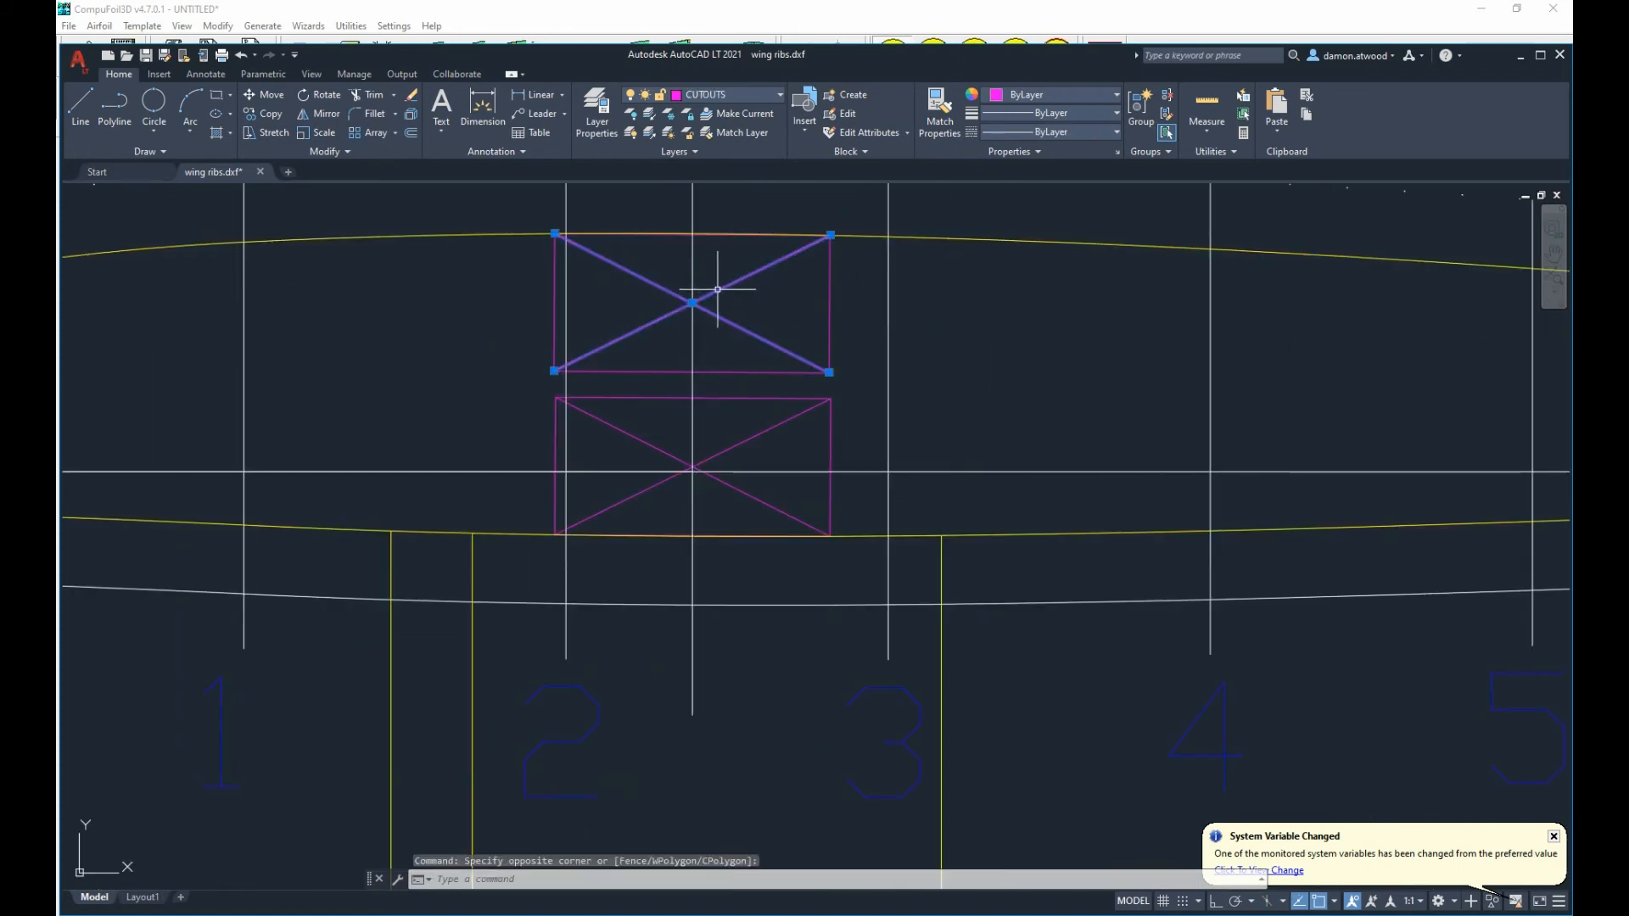
{"action": "key", "text": "Delete"}
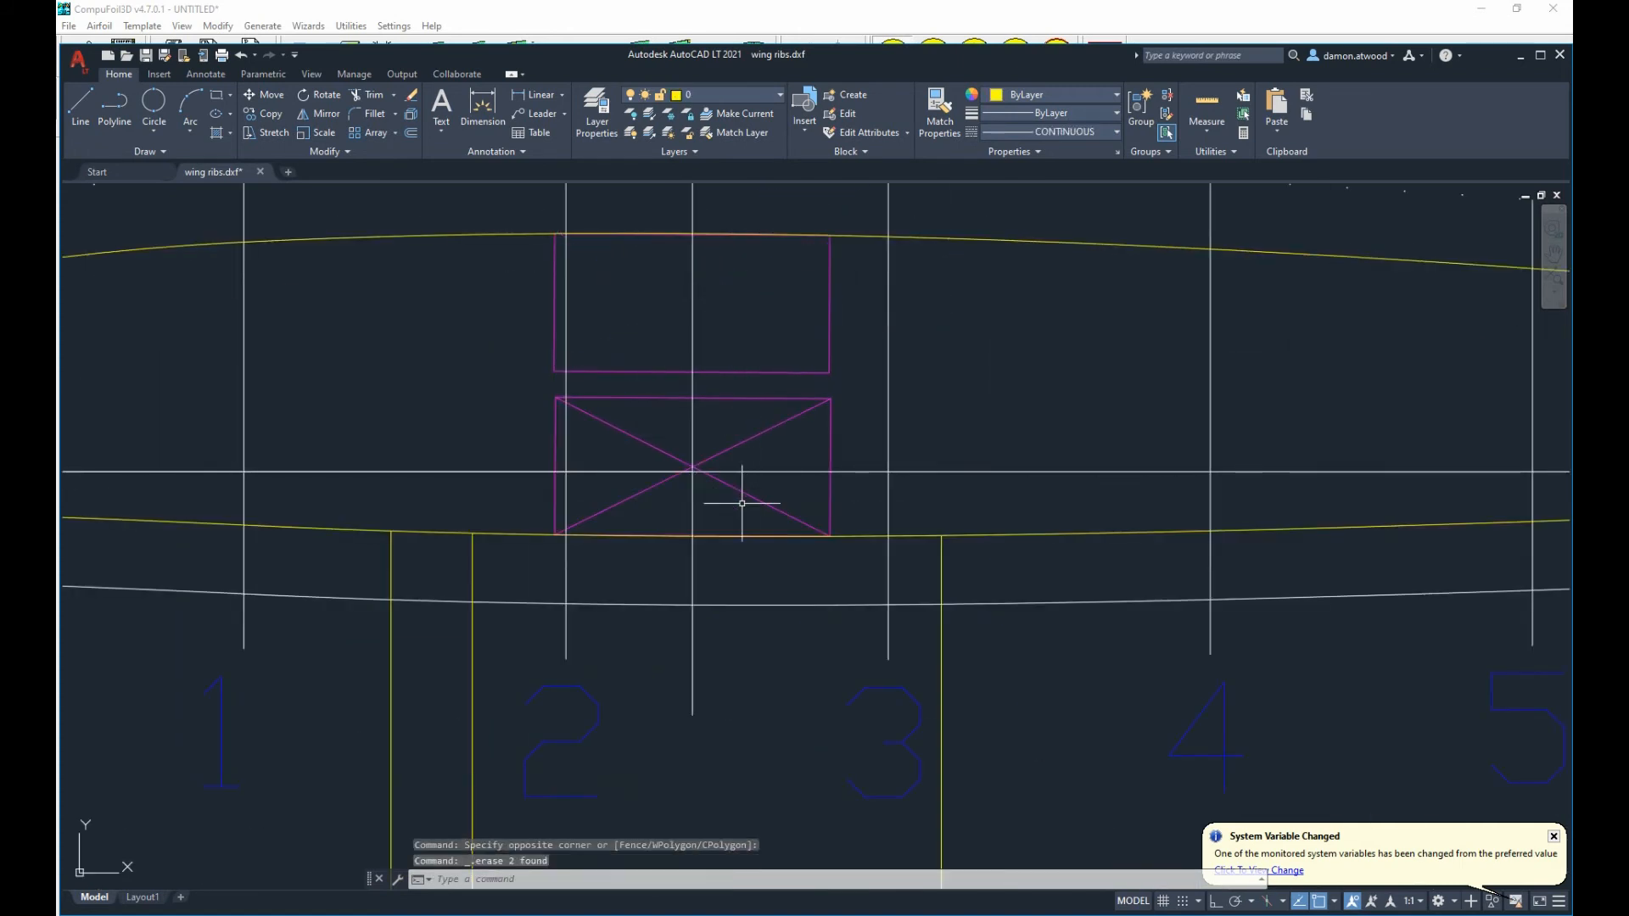
{"action": "left_click", "coordinate": [743, 503]}
{"action": "left_click", "coordinate": [679, 449]}
{"action": "key", "text": "Delete"}
{"action": "scroll", "coordinate": [704, 450], "scroll_direction": "down", "scroll_amount": 4}
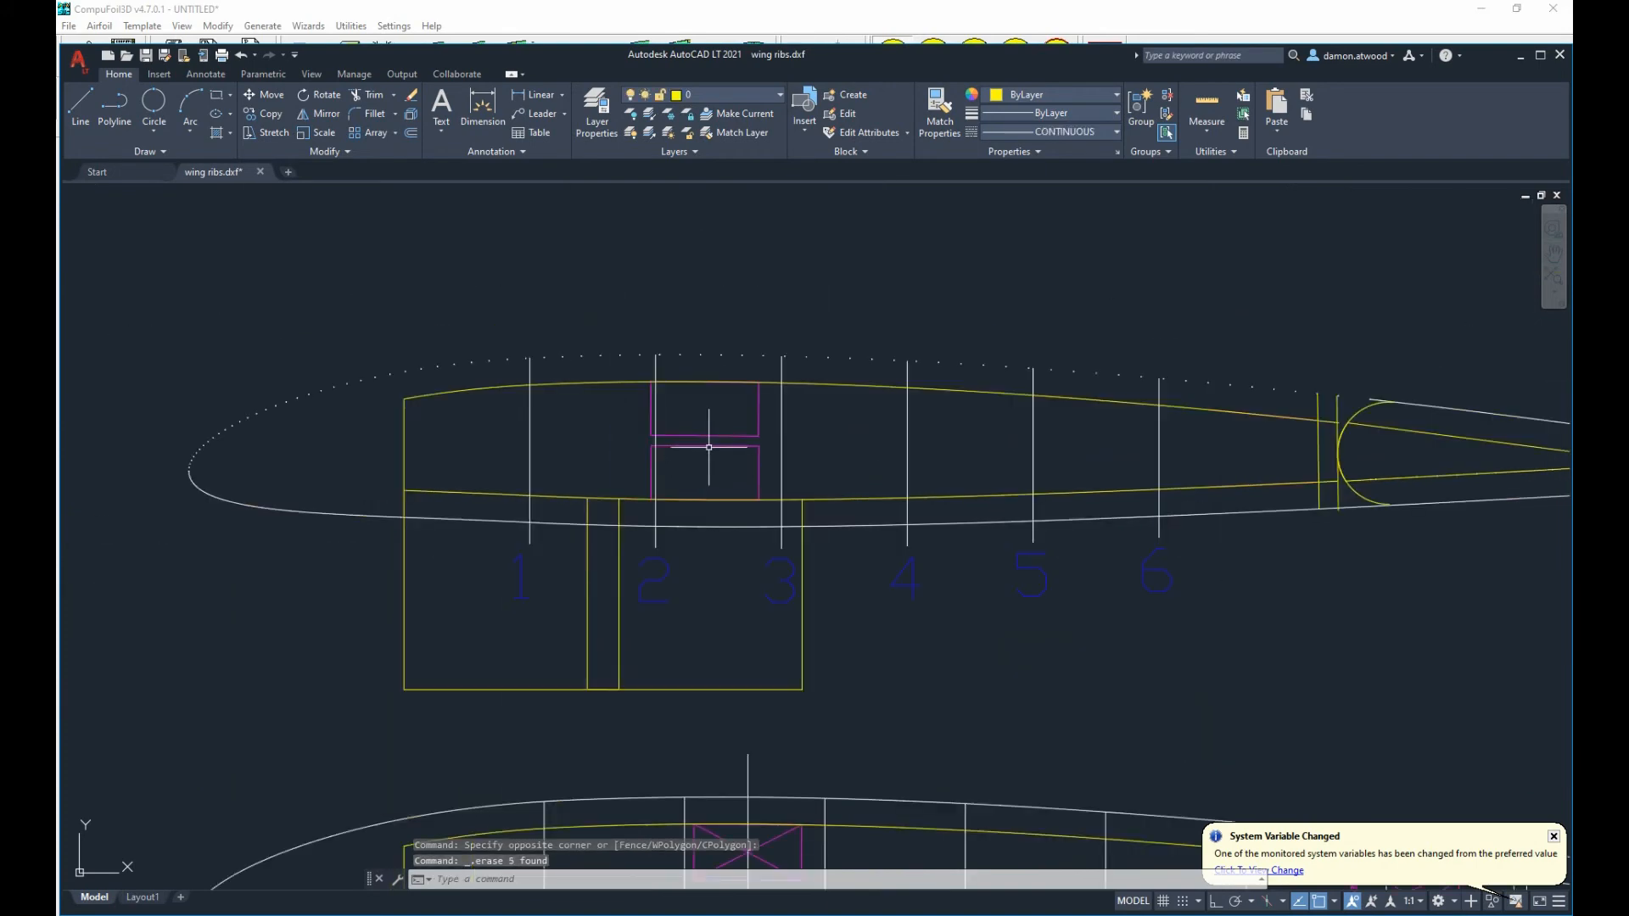
Erase the front portions of the tip rib's upper and lower outer contours.
{"action": "scroll", "coordinate": [710, 447], "scroll_direction": "up", "scroll_amount": 2}
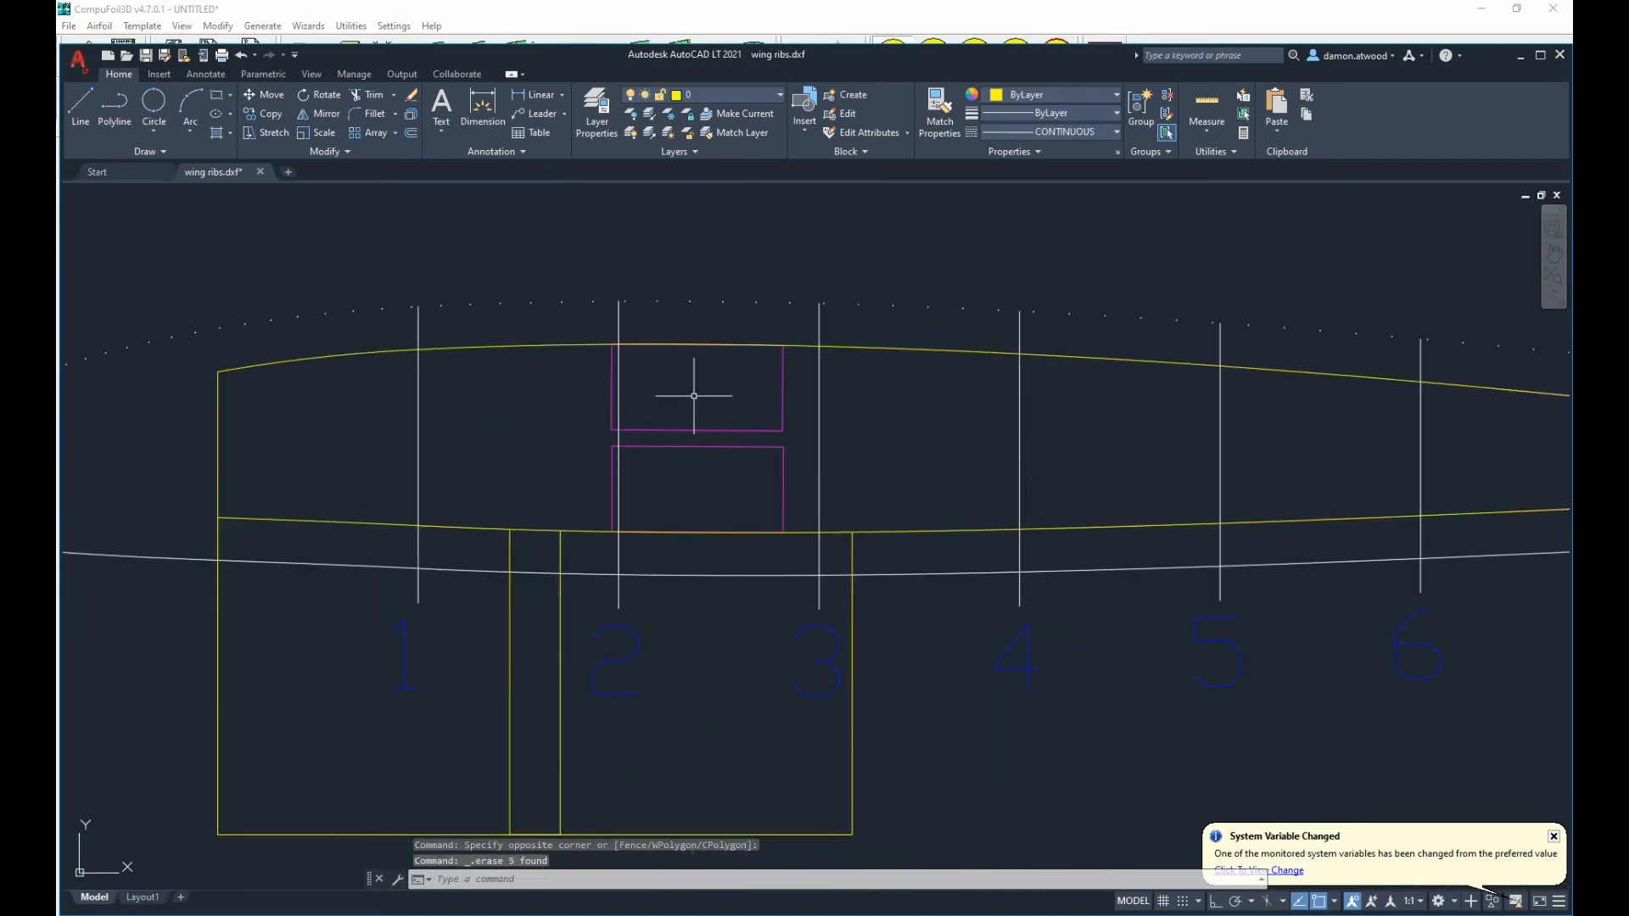
{"action": "scroll", "coordinate": [694, 395], "scroll_direction": "down", "scroll_amount": 5}
{"action": "scroll", "coordinate": [716, 363], "scroll_direction": "up", "scroll_amount": 5}
{"action": "left_click", "coordinate": [689, 358]}
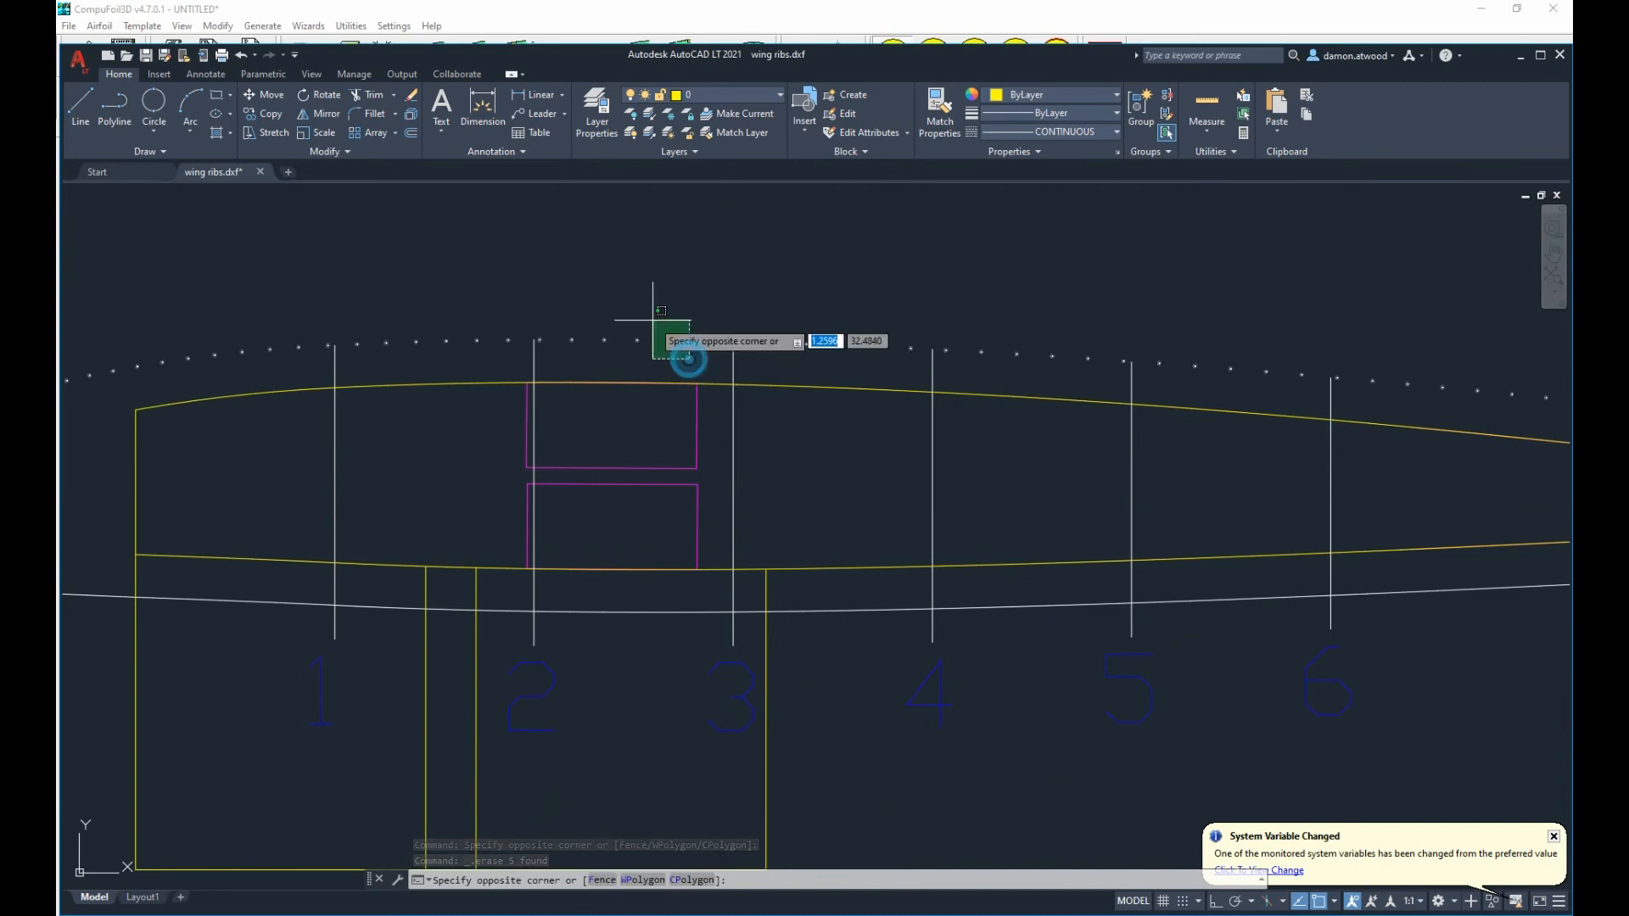
{"action": "left_click", "coordinate": [654, 321]}
{"action": "key", "text": "Delete"}
{"action": "scroll", "coordinate": [666, 392], "scroll_direction": "down", "scroll_amount": 2}
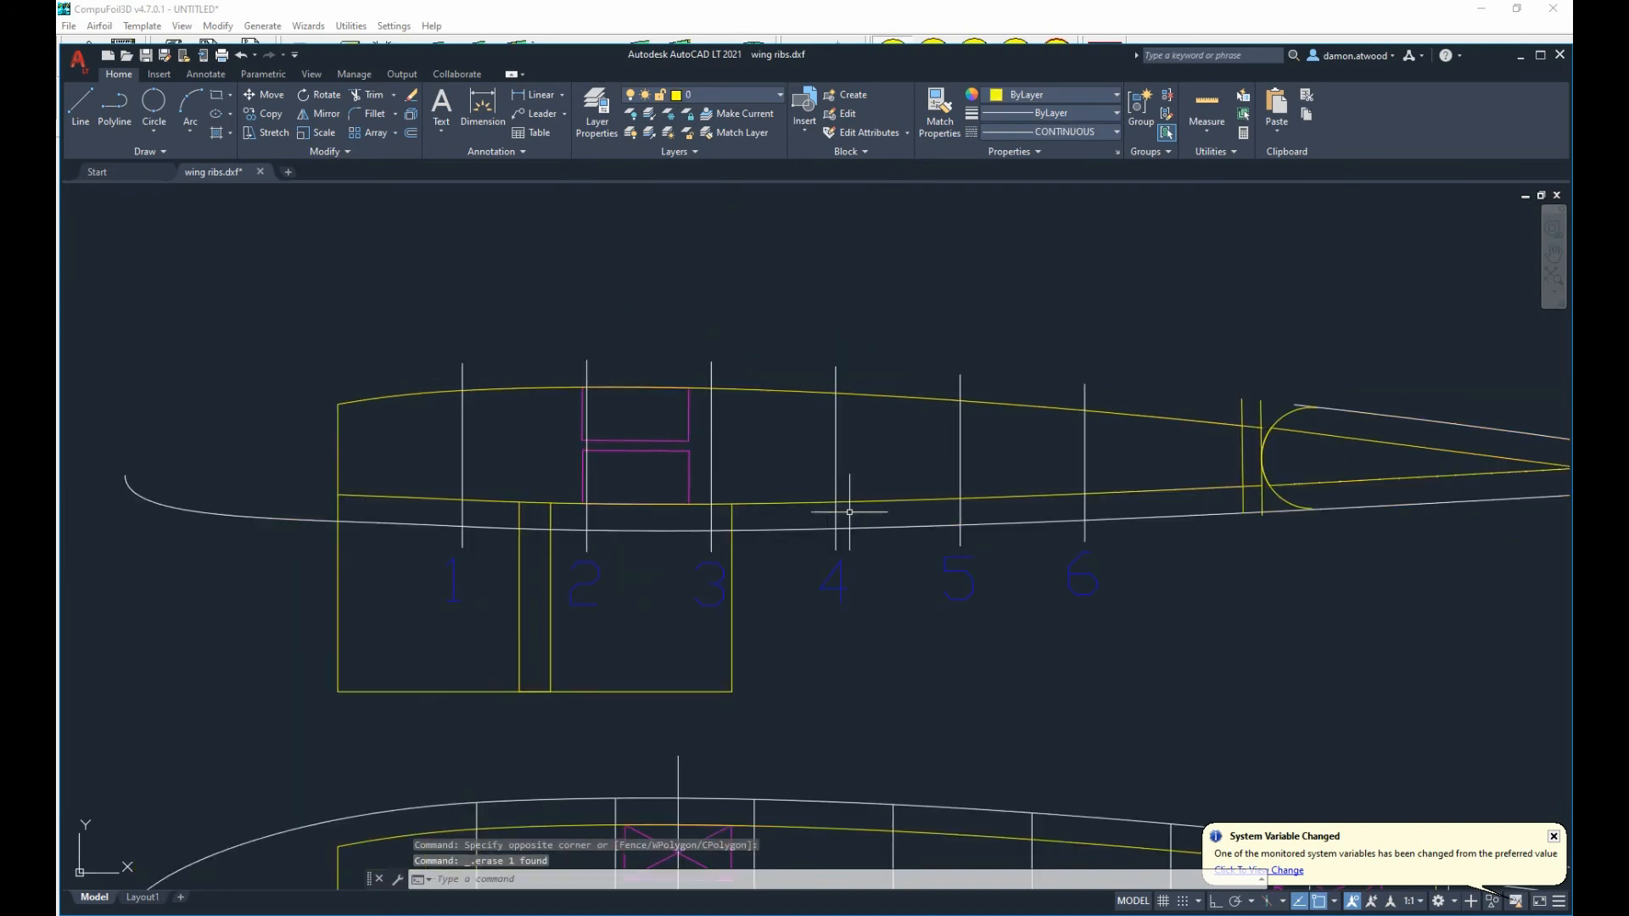
{"action": "left_click", "coordinate": [785, 524]}
{"action": "key", "text": "Delete"}
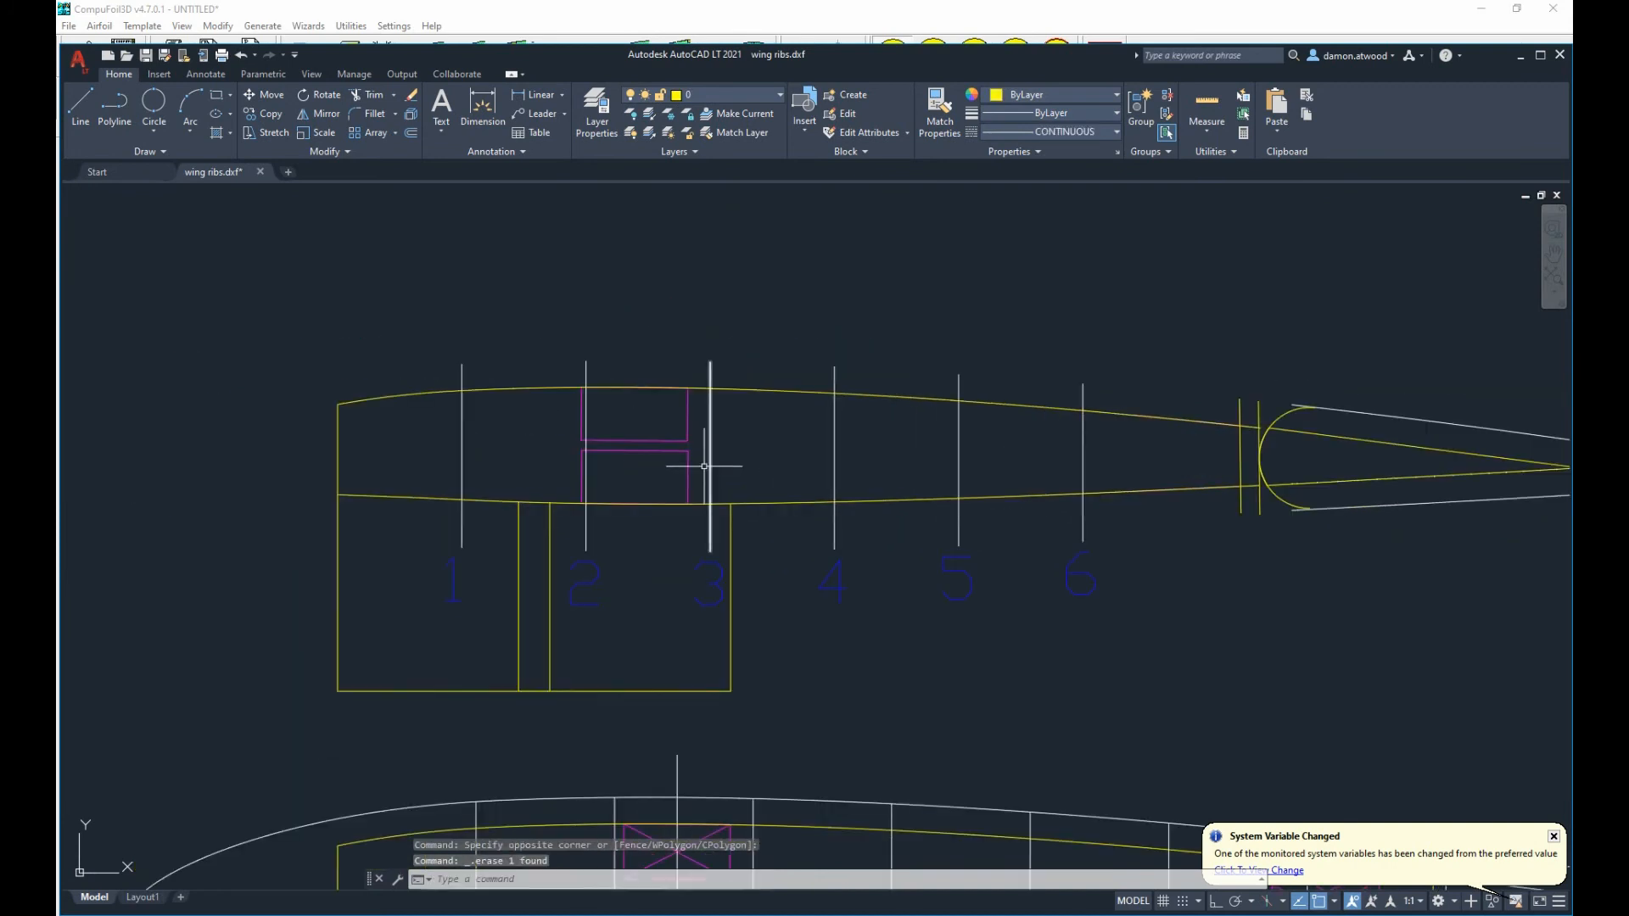
Erase the tip rib's six vertical station lines, 1 through 6.
{"action": "scroll", "coordinate": [709, 465], "scroll_direction": "up", "scroll_amount": 2}
{"action": "left_click", "coordinate": [771, 429]}
{"action": "left_click", "coordinate": [706, 428]}
{"action": "left_click", "coordinate": [1254, 431]}
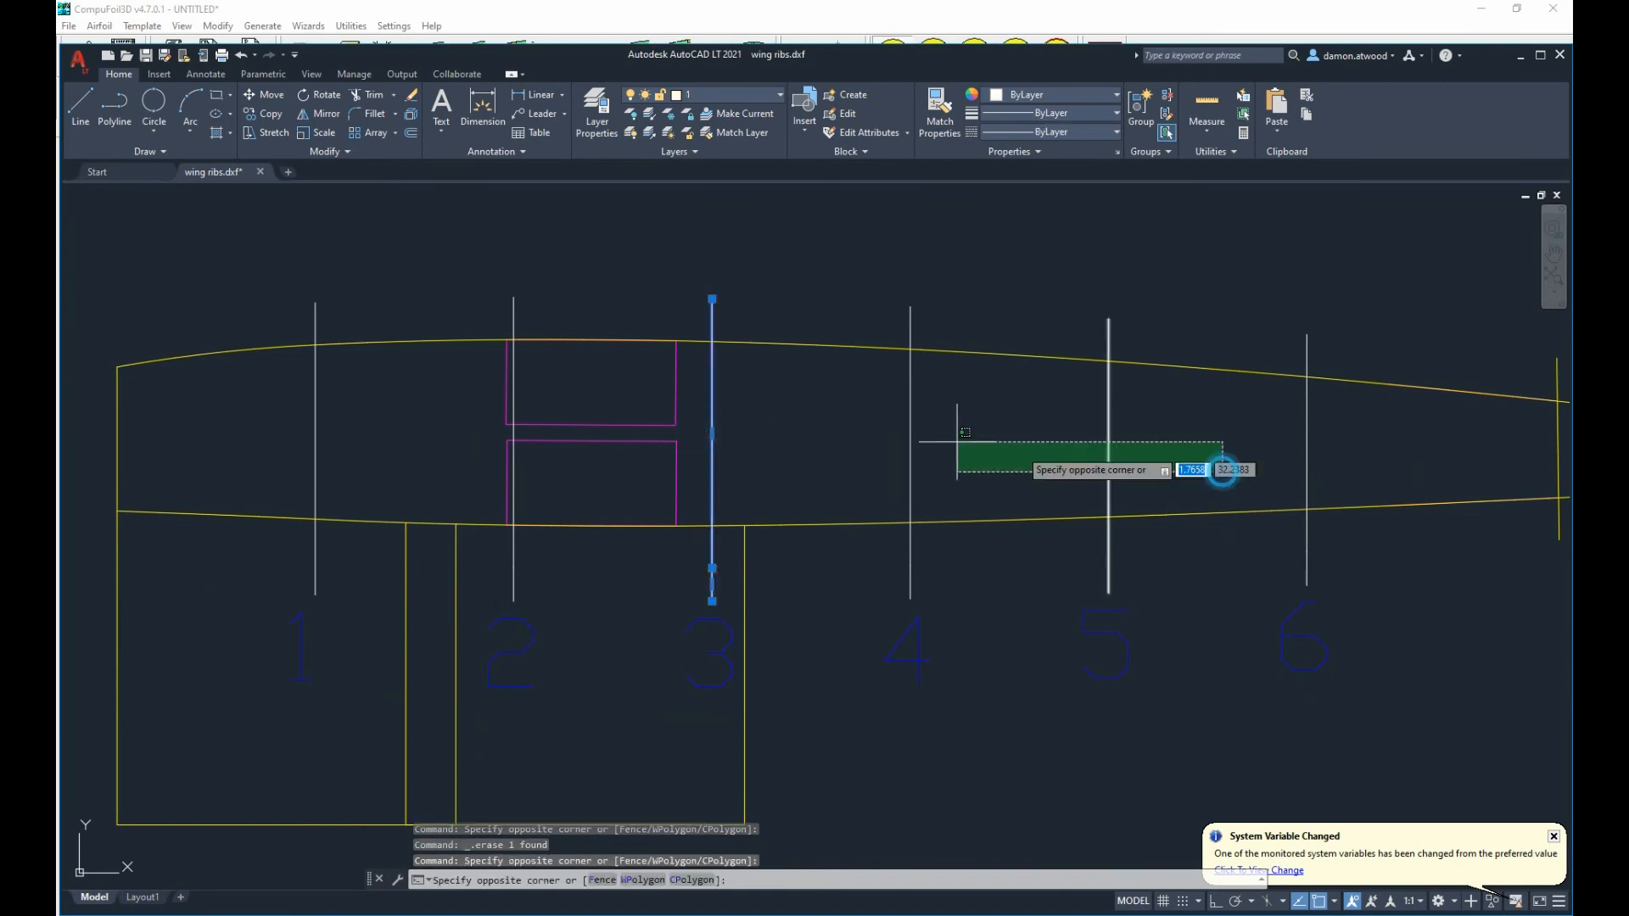
{"action": "left_click", "coordinate": [955, 450]}
{"action": "left_click", "coordinate": [1302, 444]}
{"action": "key", "text": "Delete"}
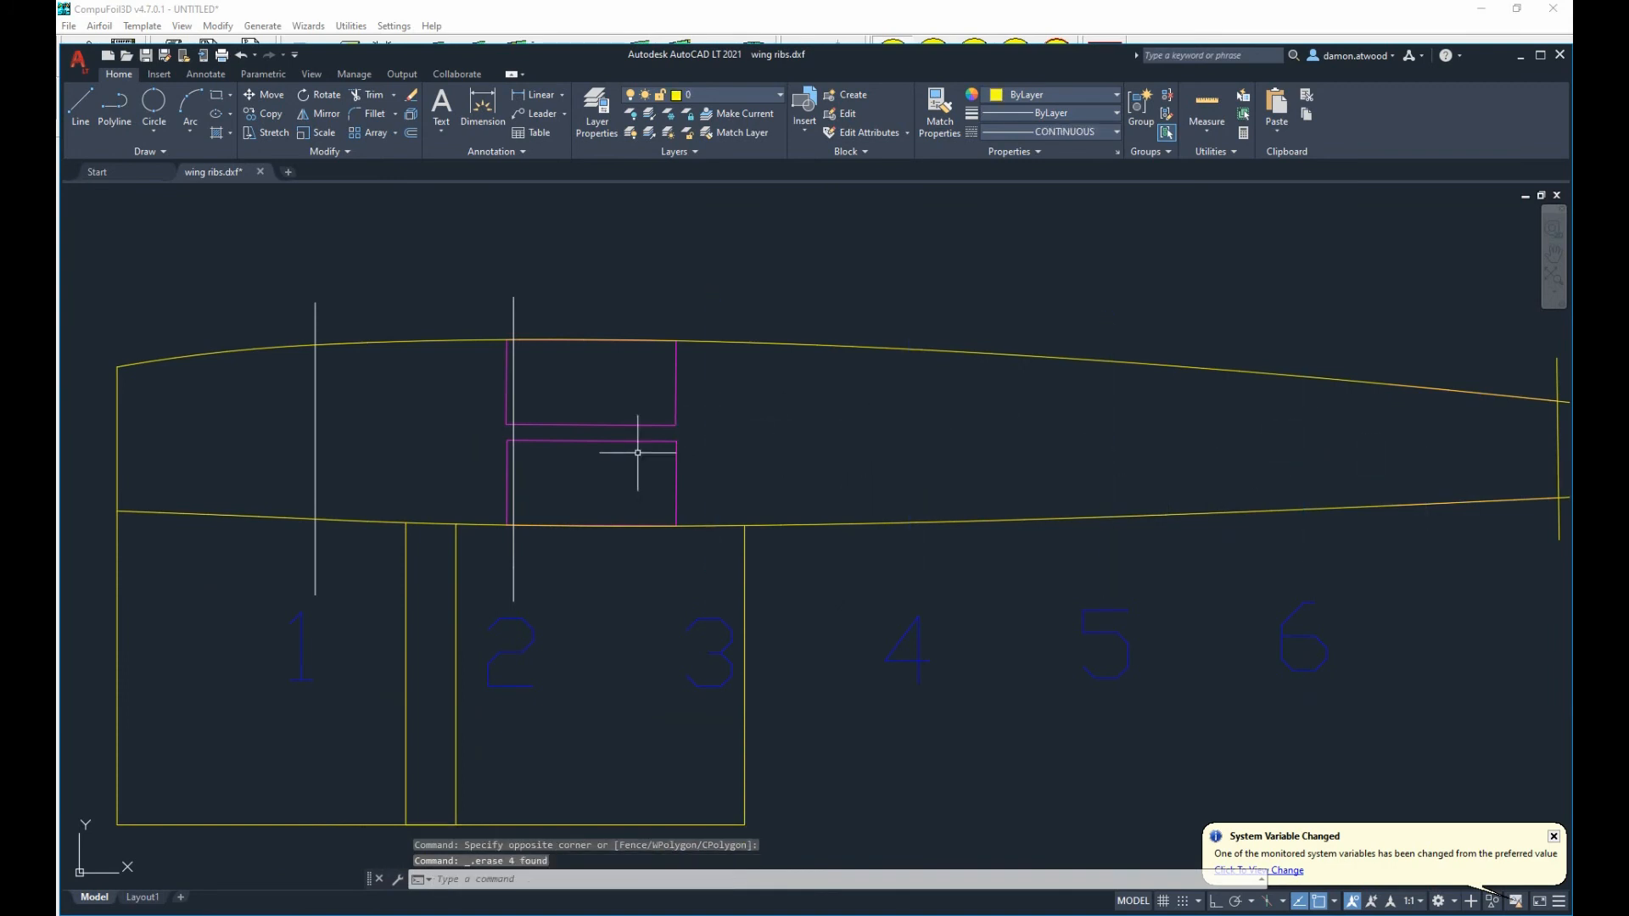
{"action": "left_click", "coordinate": [514, 377]}
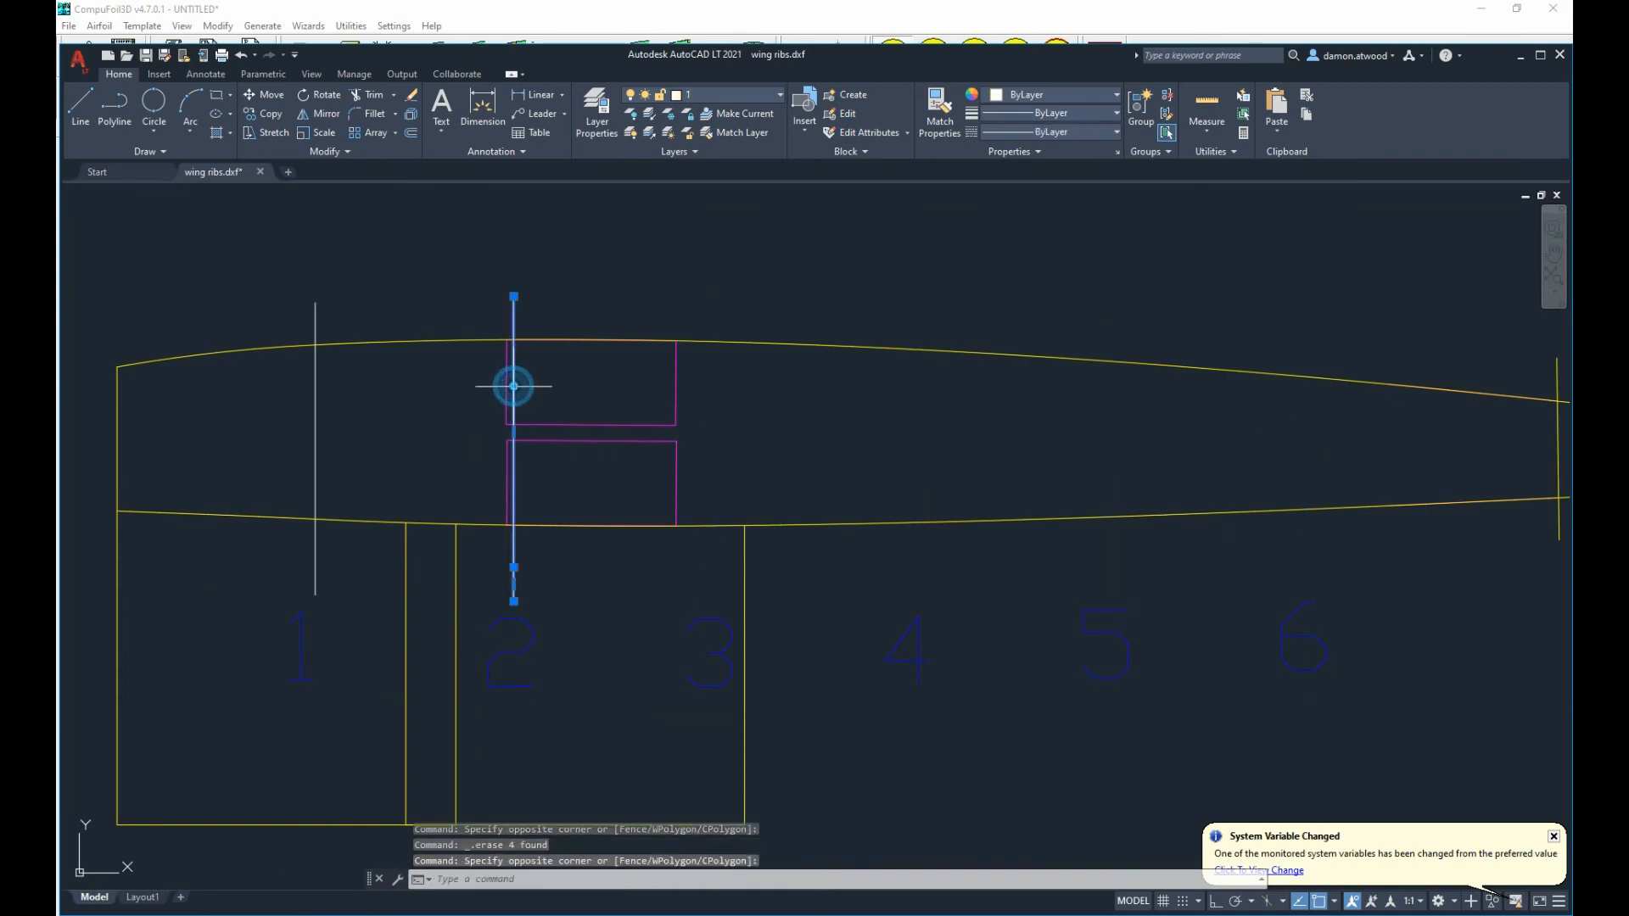
{"action": "key", "text": "Delete"}
{"action": "left_click", "coordinate": [312, 404]}
{"action": "key", "text": "Delete"}
Erase the station number labels 1 through 6 beneath the tip rib.
{"action": "scroll", "coordinate": [611, 430], "scroll_direction": "down", "scroll_amount": 3}
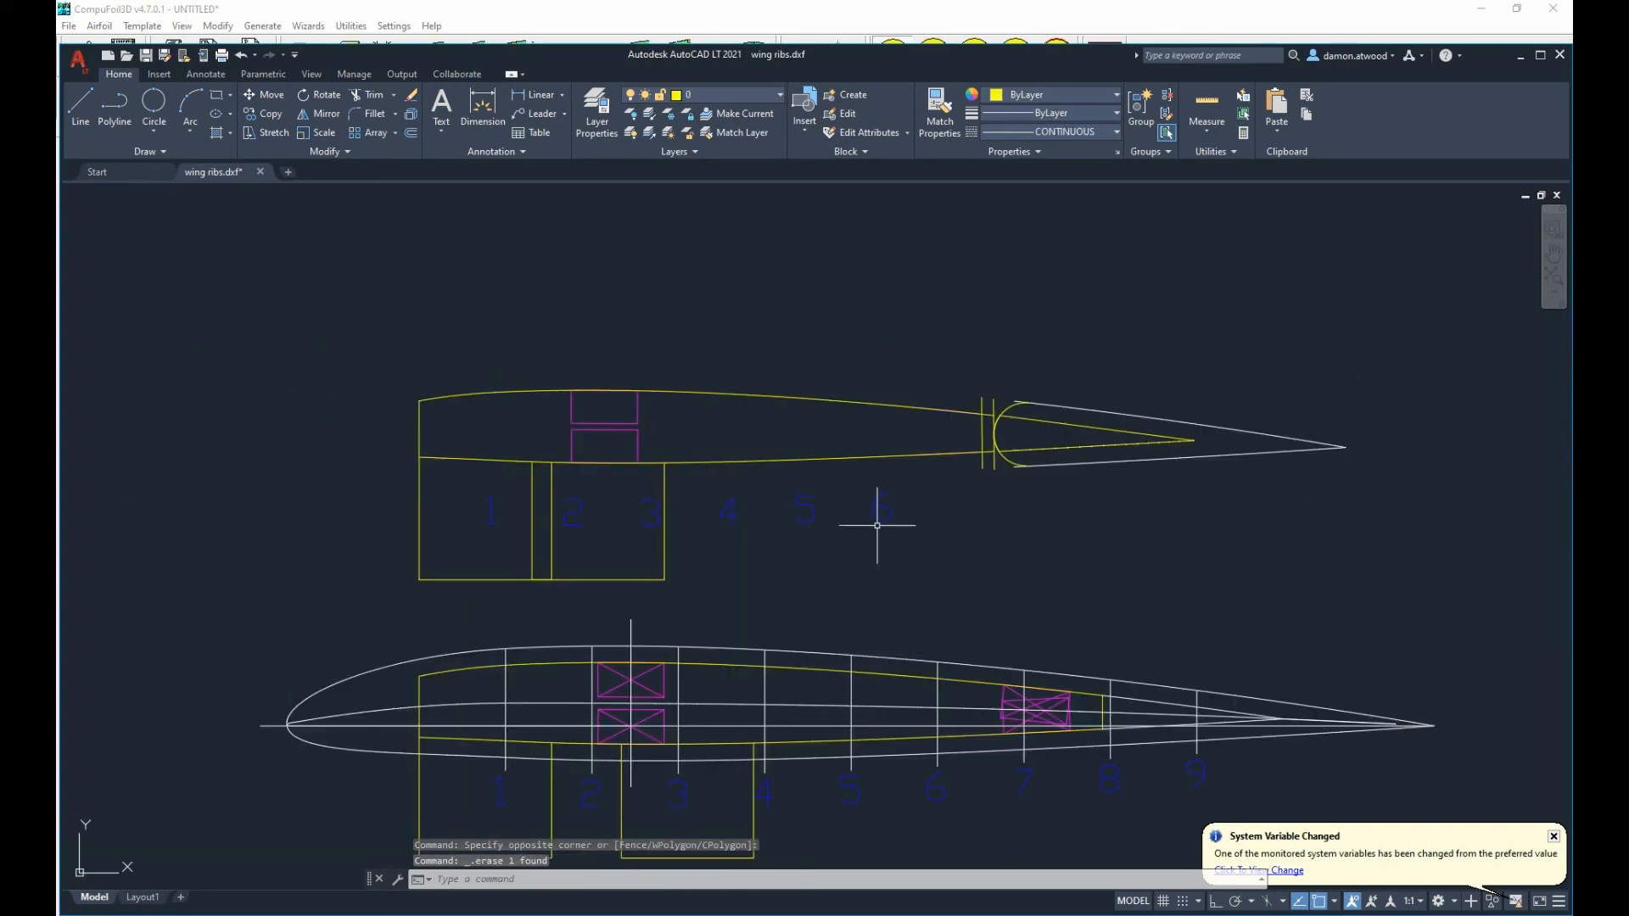
{"action": "left_click", "coordinate": [965, 532]}
{"action": "left_click", "coordinate": [716, 510]}
{"action": "key", "text": "Delete"}
{"action": "scroll", "coordinate": [632, 531], "scroll_direction": "up", "scroll_amount": 5}
{"action": "left_click", "coordinate": [728, 546]}
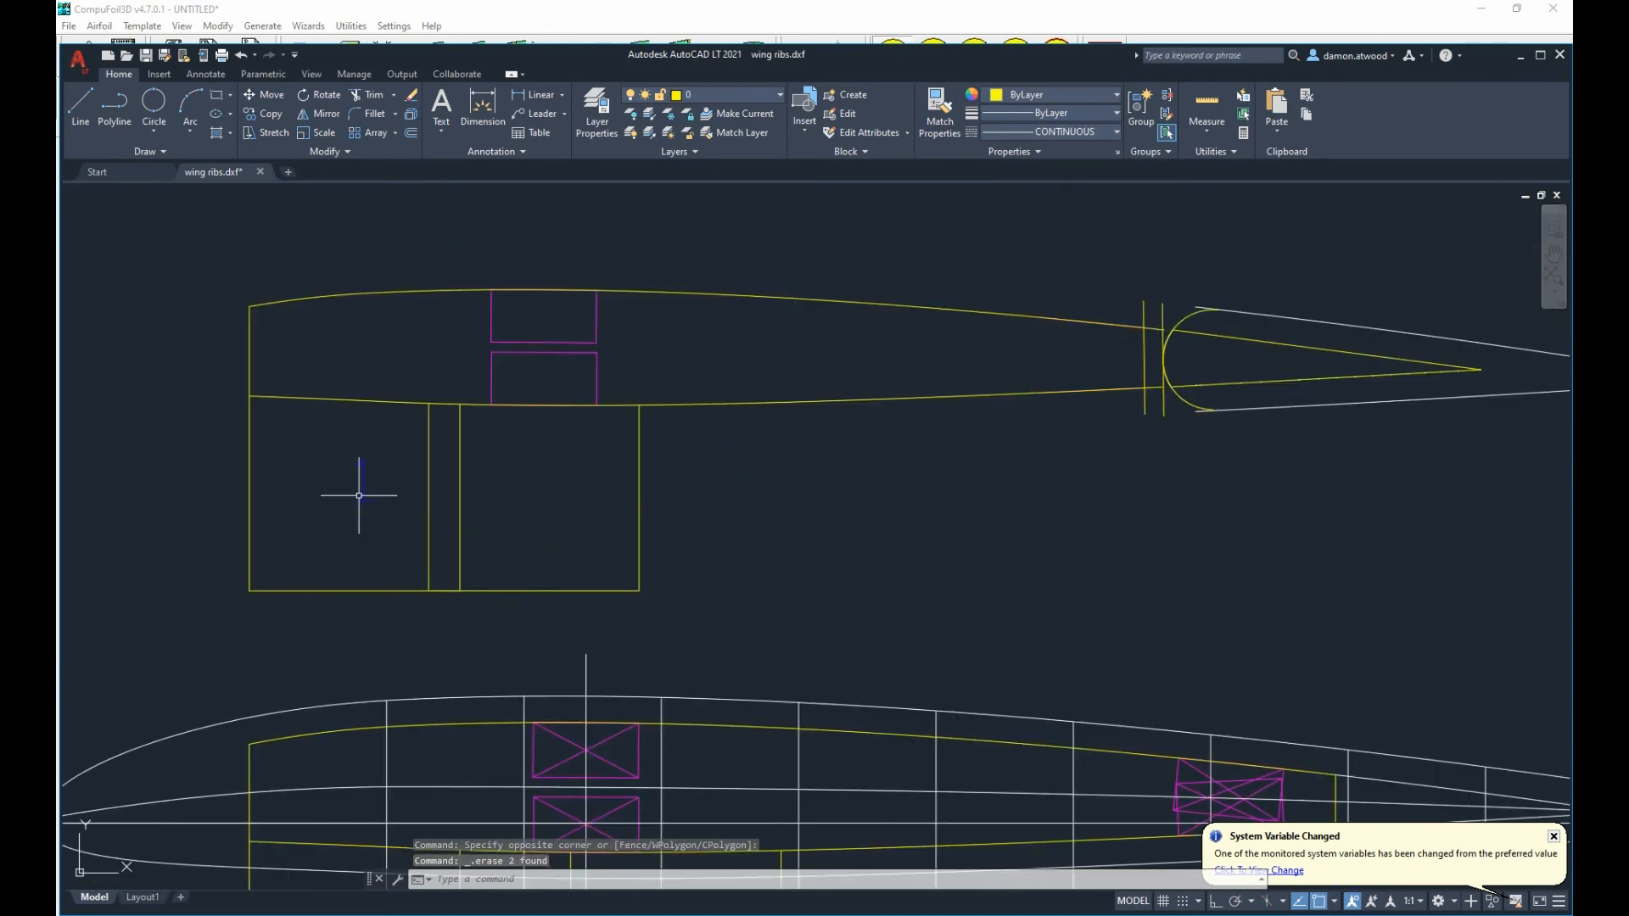
{"action": "left_click", "coordinate": [368, 501]}
{"action": "left_click", "coordinate": [346, 484]}
{"action": "key", "text": "Delete"}
{"action": "scroll", "coordinate": [521, 328], "scroll_direction": "up", "scroll_amount": 8}
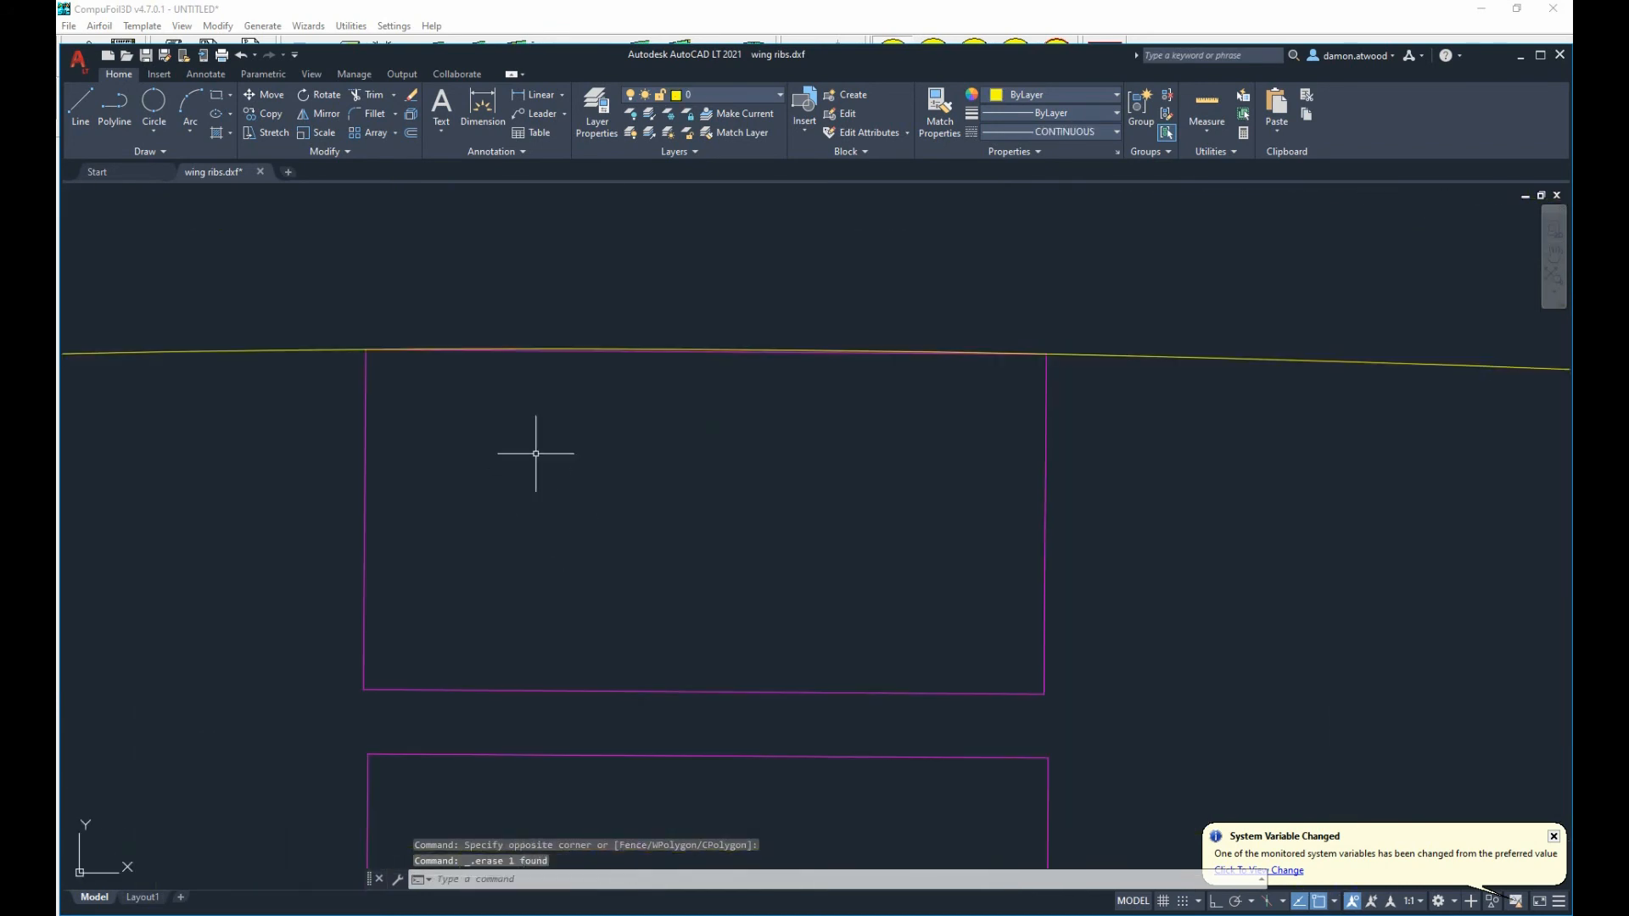
Break the tip rib's upper contour across the upper spar cutout and erase the cutout's top edge.
{"action": "scroll", "coordinate": [499, 329], "scroll_direction": "up", "scroll_amount": 2}
{"action": "left_click", "coordinate": [507, 363]}
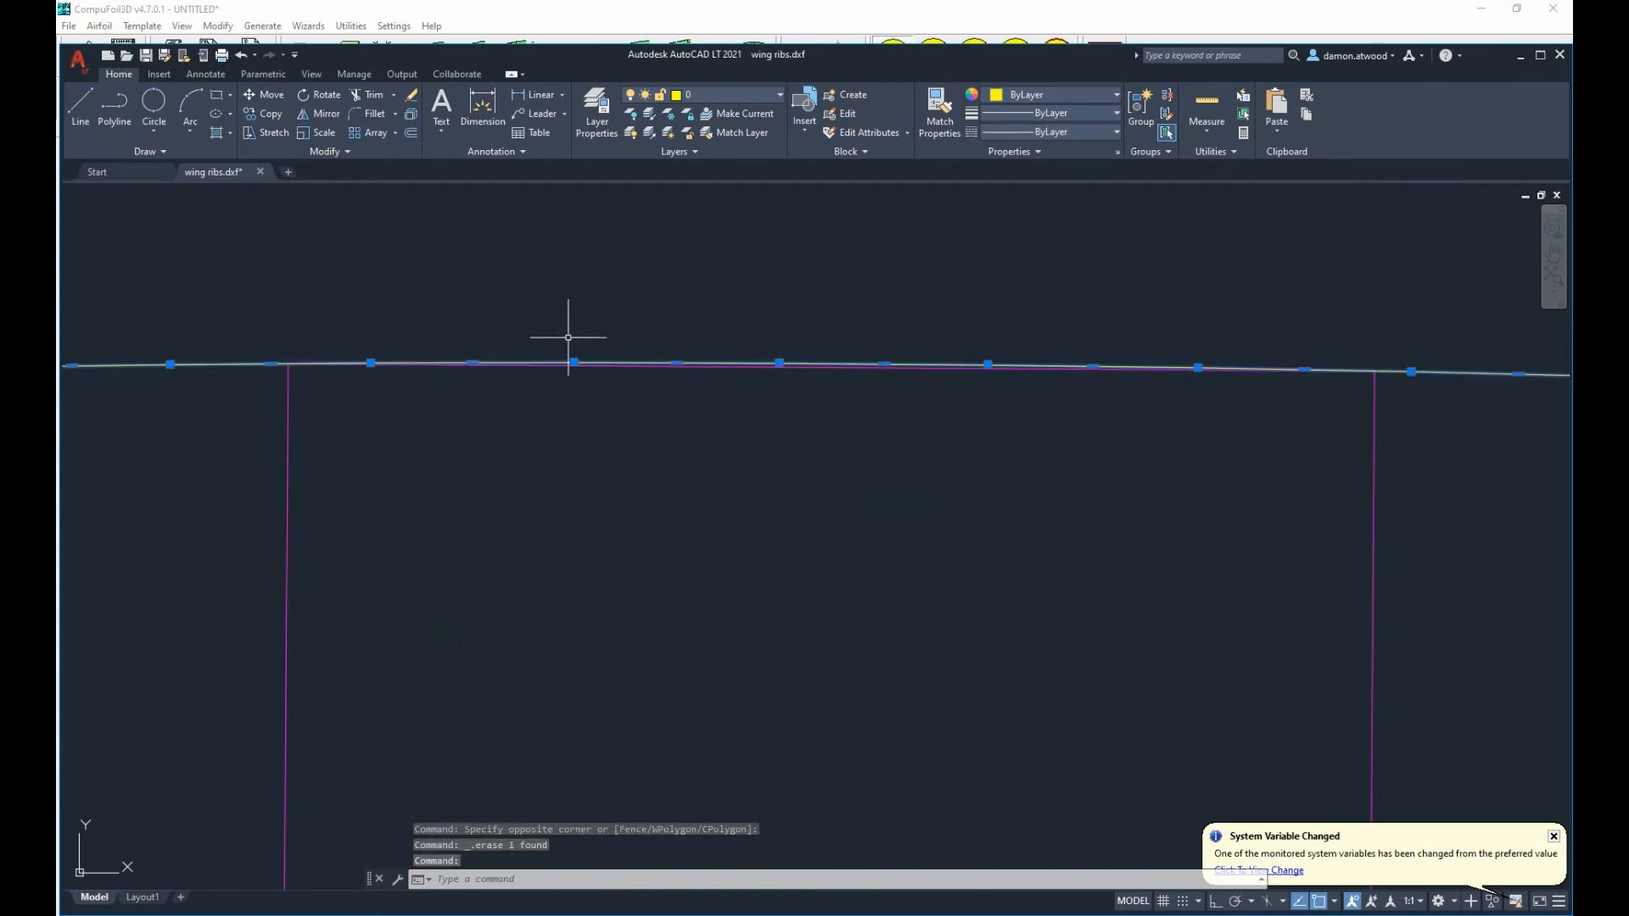
{"action": "type", "text": "bre"}
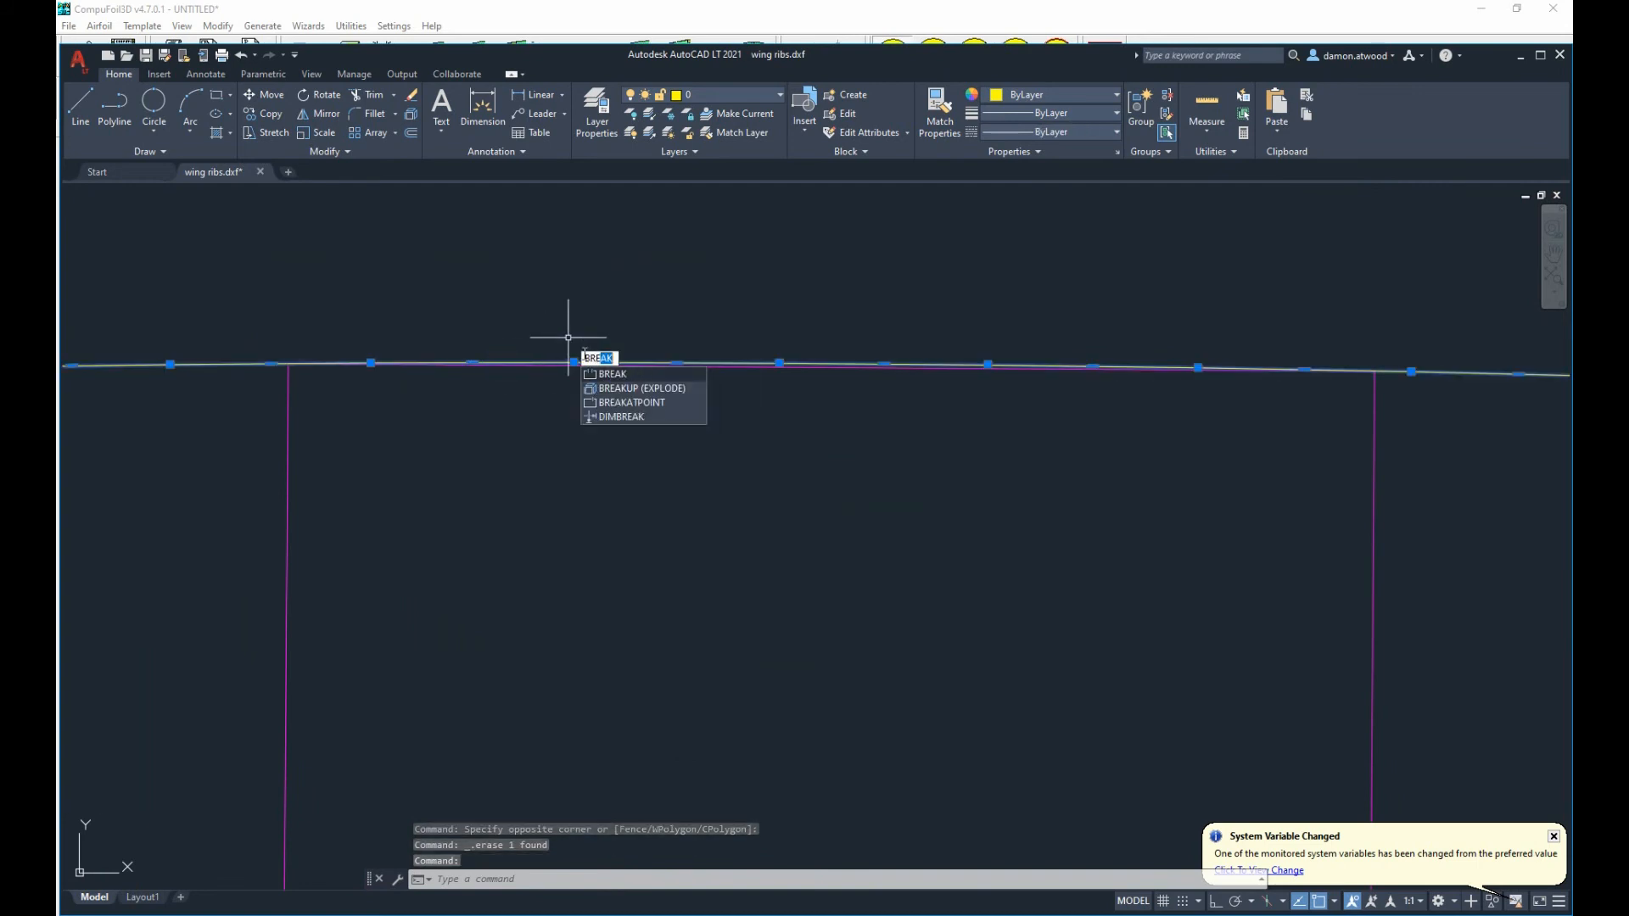
{"action": "left_click", "coordinate": [607, 374]}
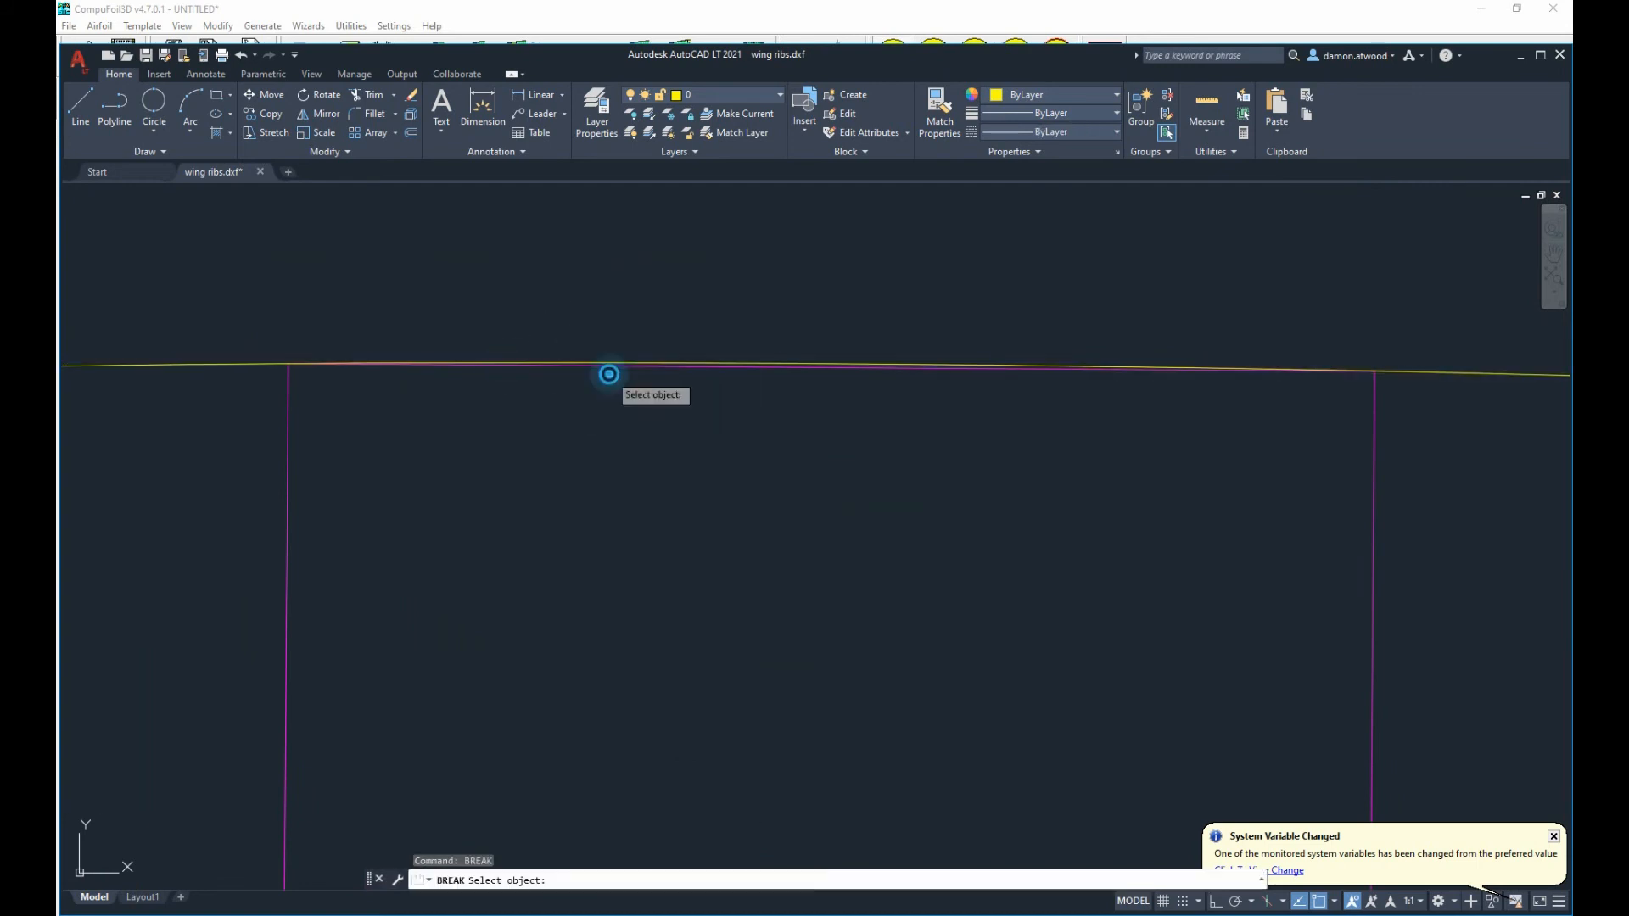
{"action": "left_click", "coordinate": [276, 362]}
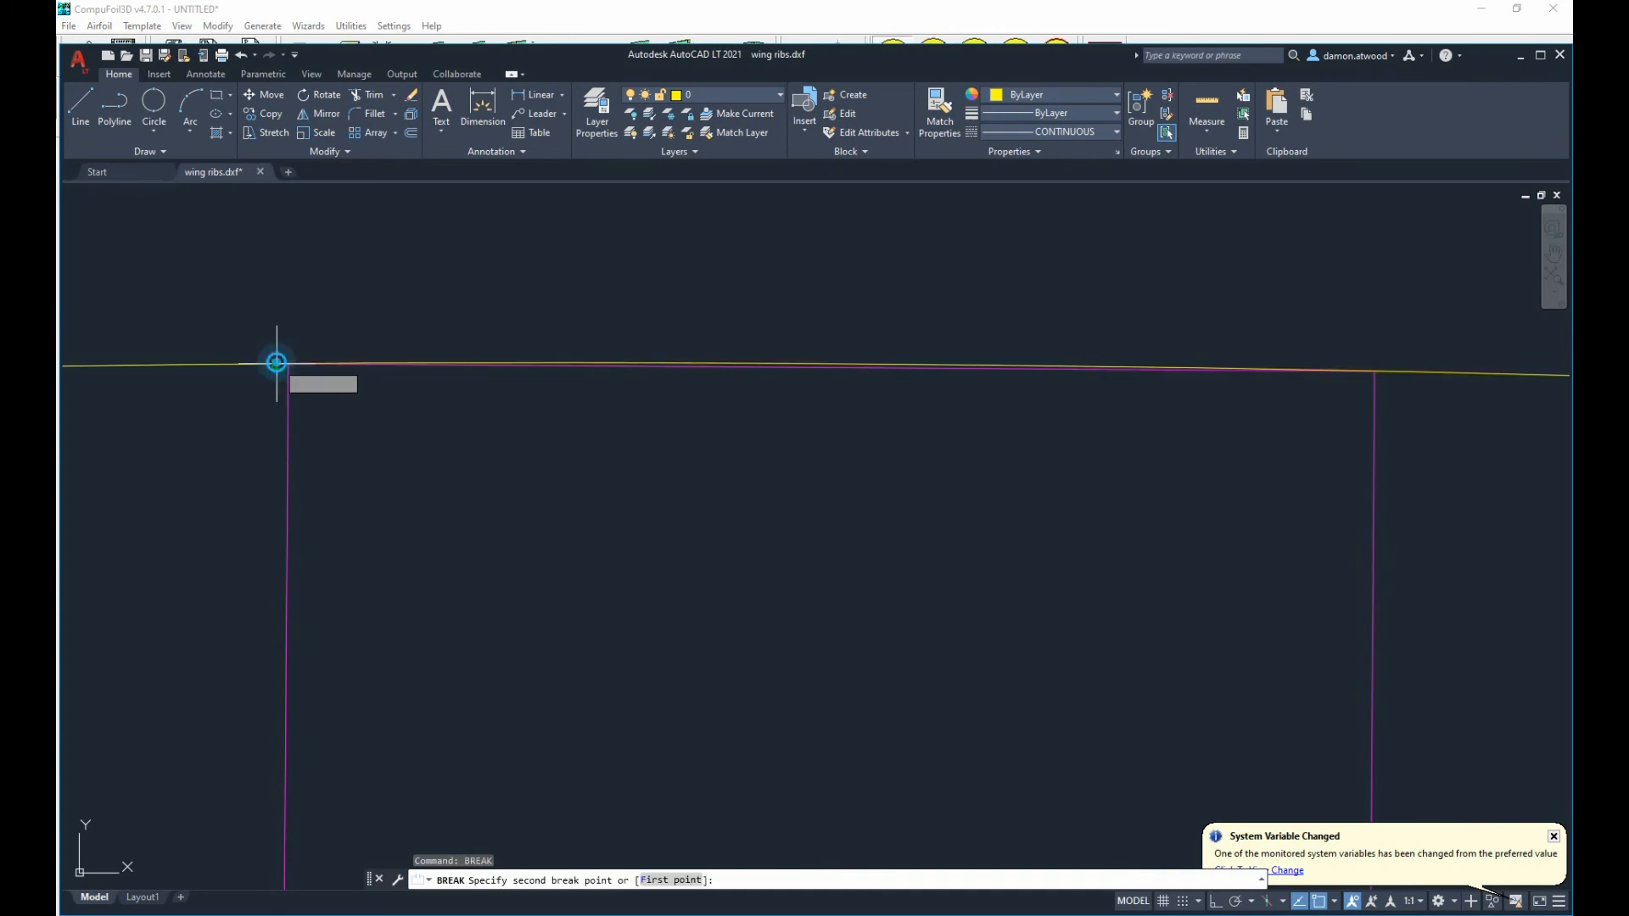
{"action": "left_click", "coordinate": [1398, 370]}
{"action": "left_click", "coordinate": [1120, 368]}
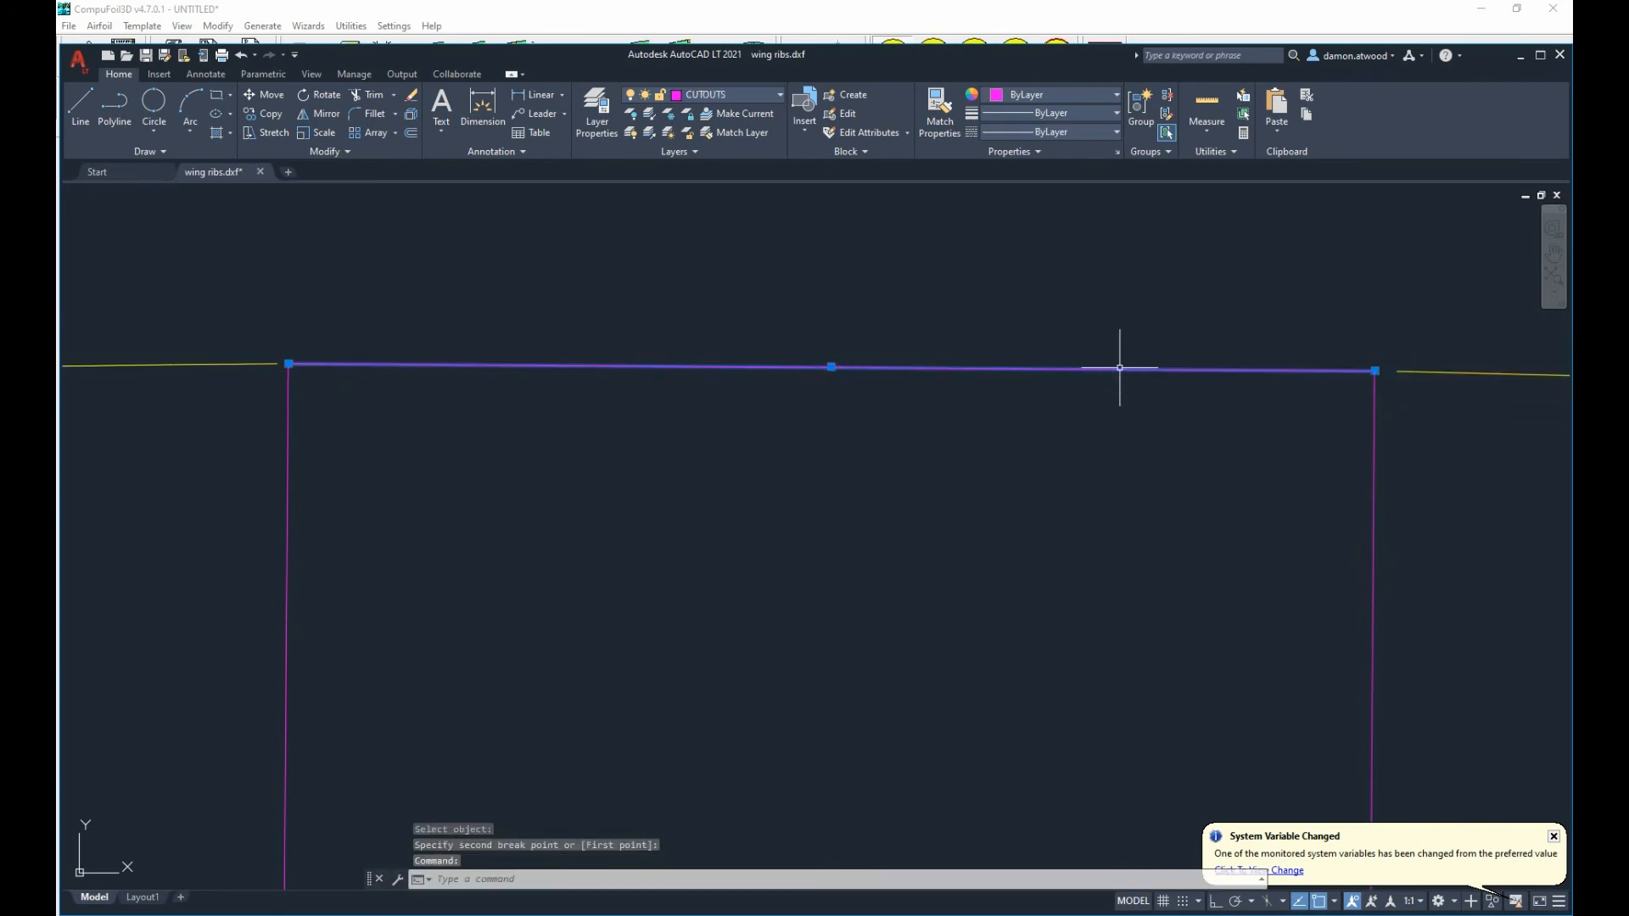
{"action": "key", "text": "Delete"}
Stretch the two broken ends of the upper contour to the top corners of the upper spar cutout.
{"action": "scroll", "coordinate": [1120, 369], "scroll_direction": "down", "scroll_amount": 2}
{"action": "scroll", "coordinate": [1246, 370], "scroll_direction": "up", "scroll_amount": 2}
{"action": "left_click", "coordinate": [1245, 399]}
{"action": "left_click", "coordinate": [1208, 361]}
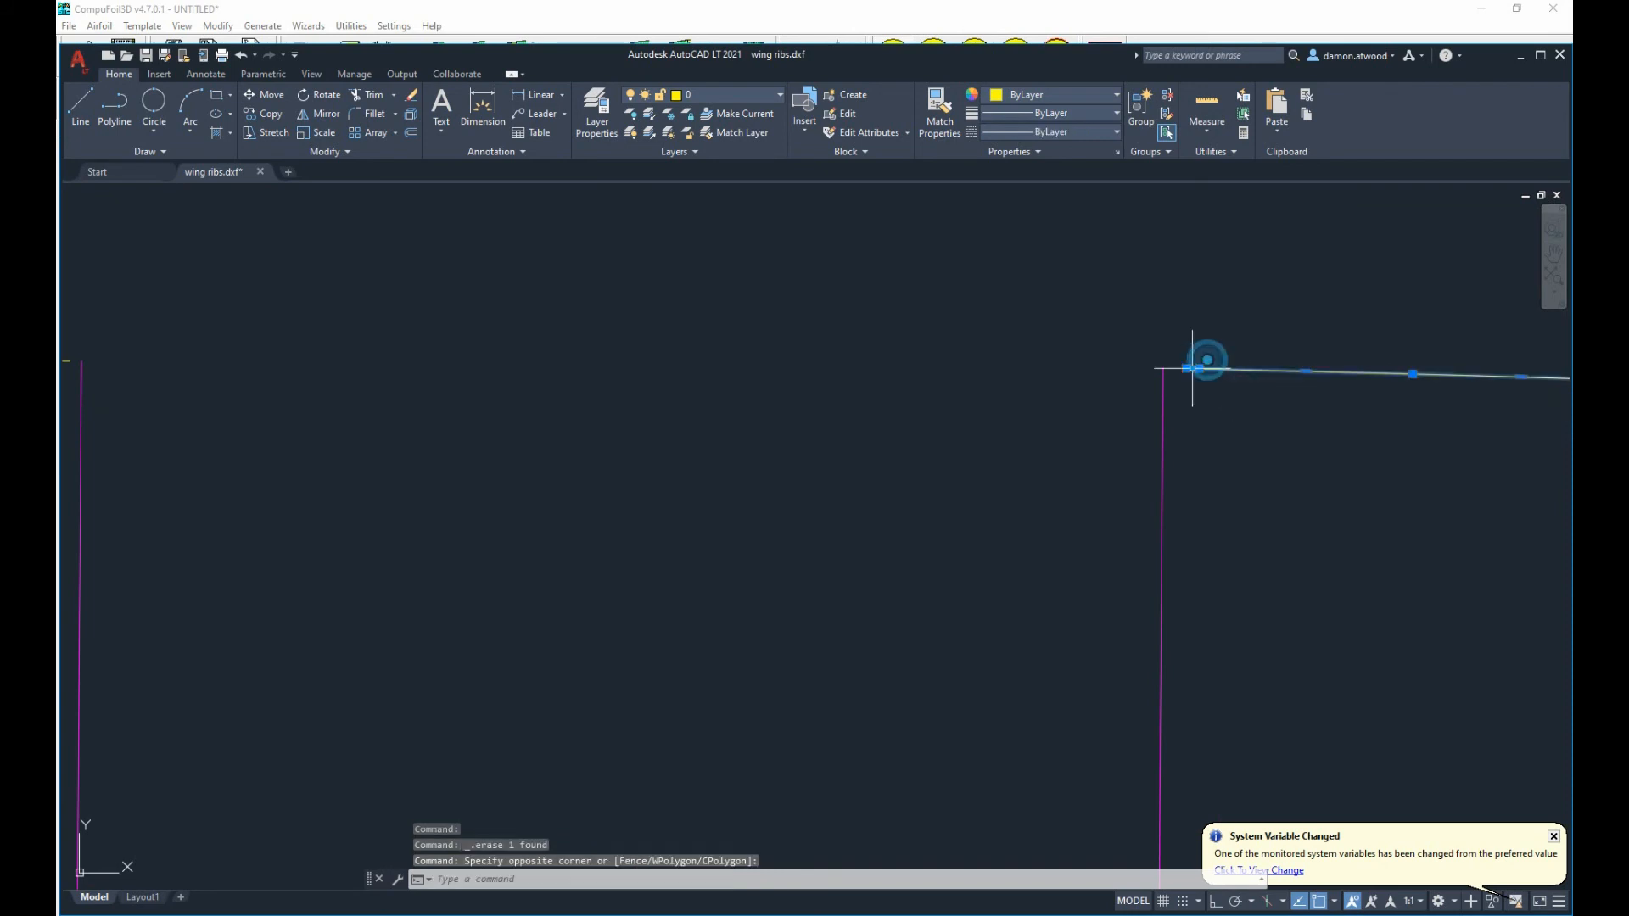
{"action": "left_click", "coordinate": [1186, 368]}
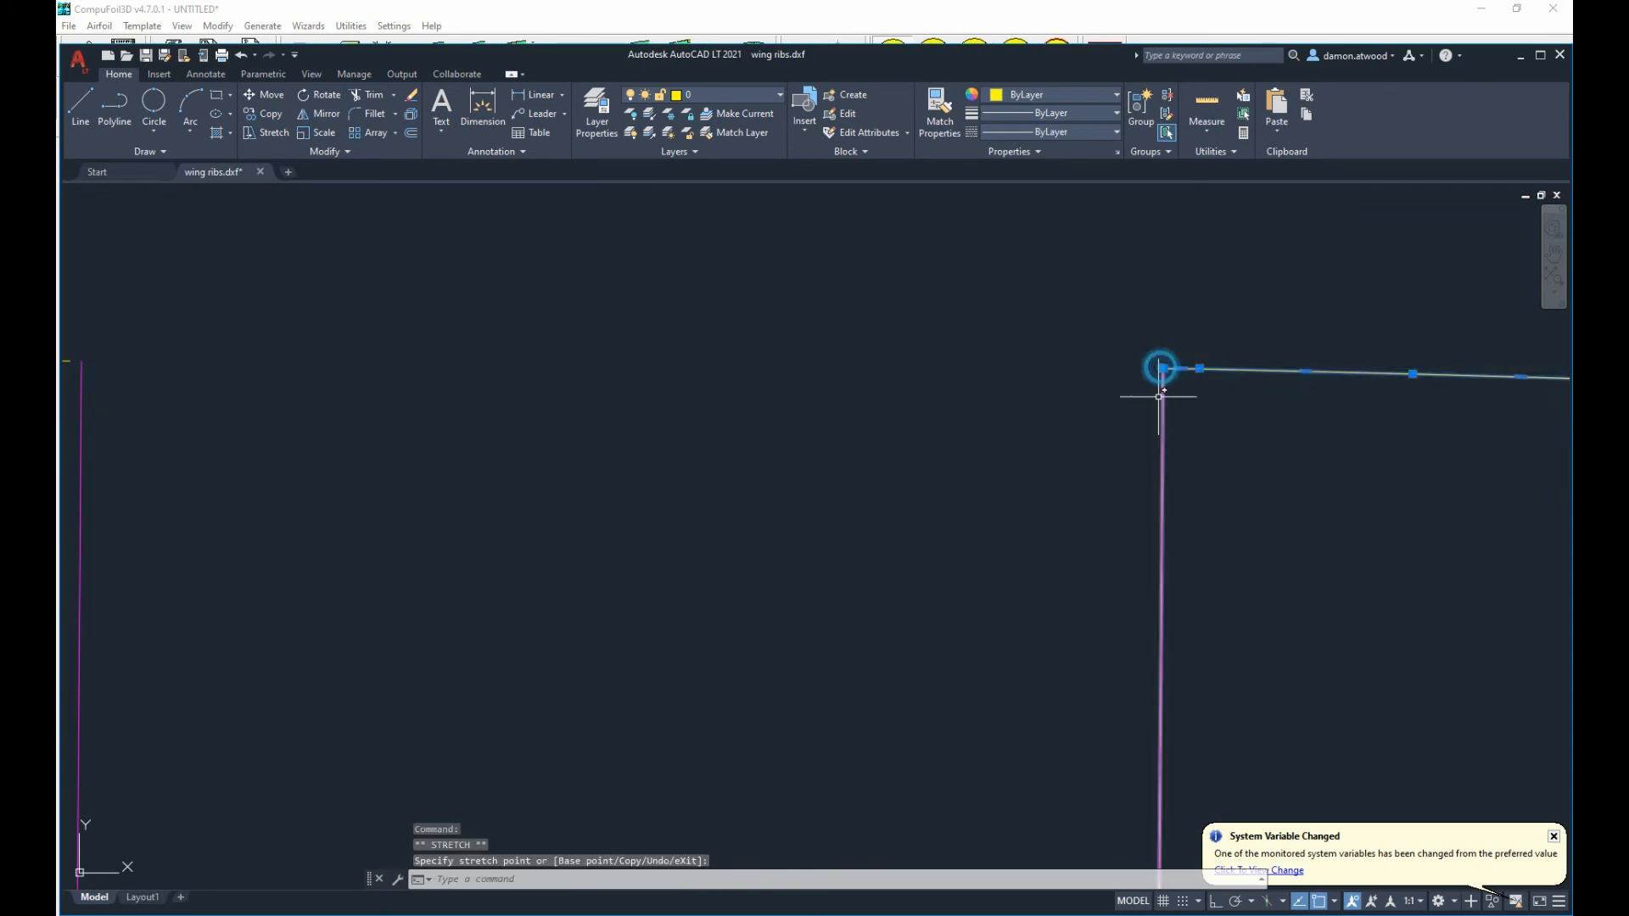
{"action": "key", "text": "Escape"}
{"action": "scroll", "coordinate": [1036, 410], "scroll_direction": "down", "scroll_amount": 2}
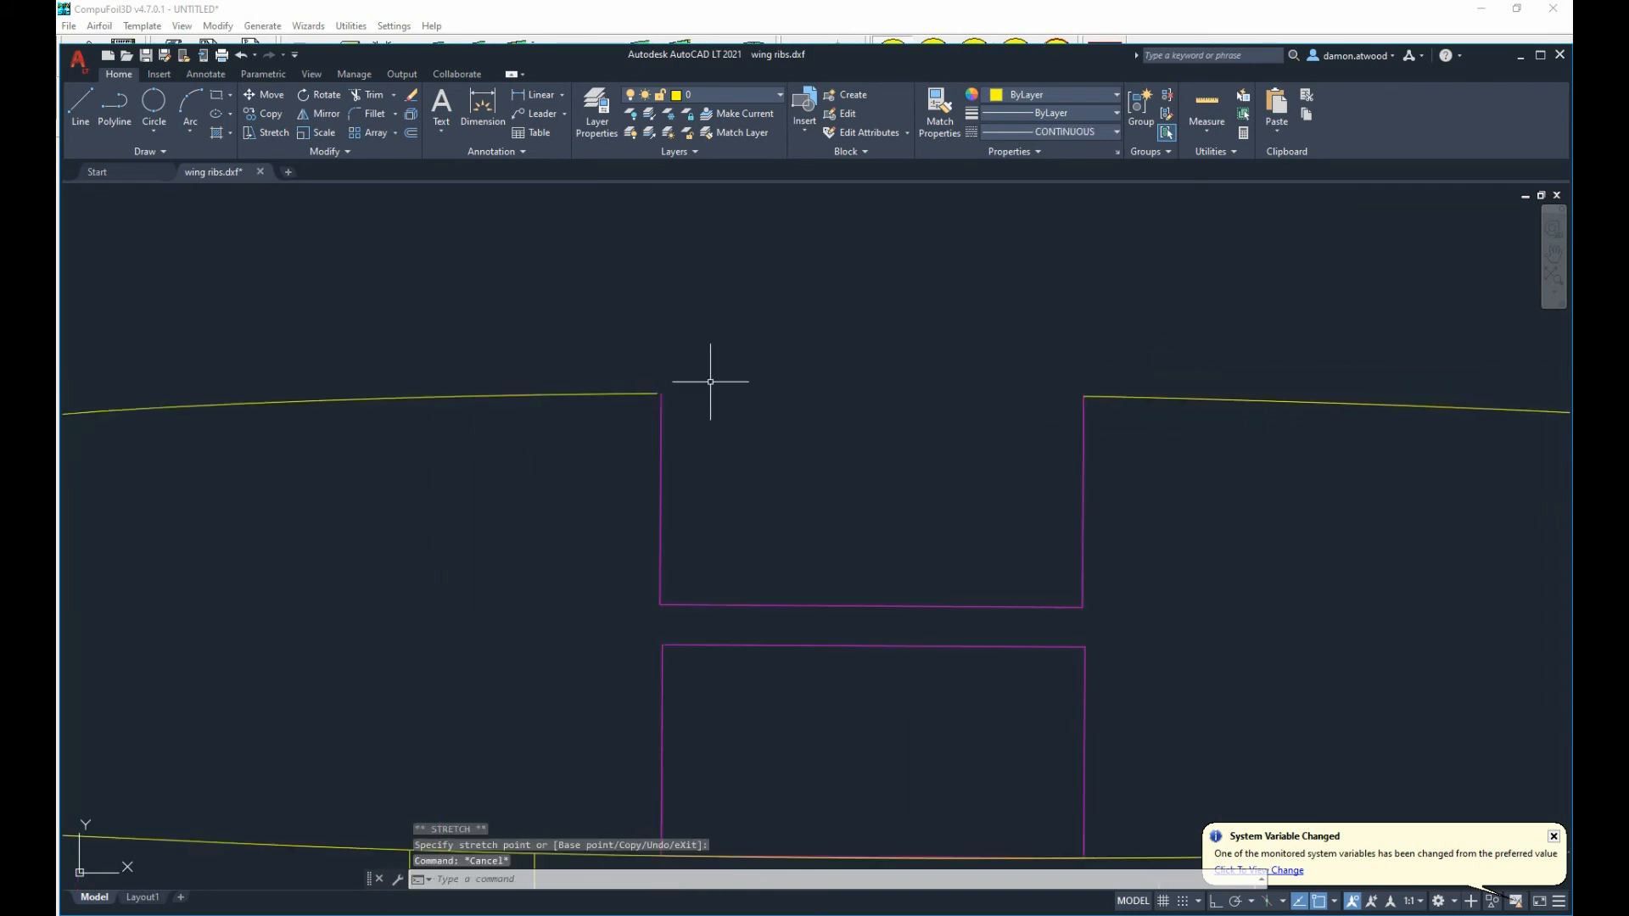
{"action": "scroll", "coordinate": [709, 375], "scroll_direction": "up", "scroll_amount": 2}
{"action": "left_click", "coordinate": [587, 401]}
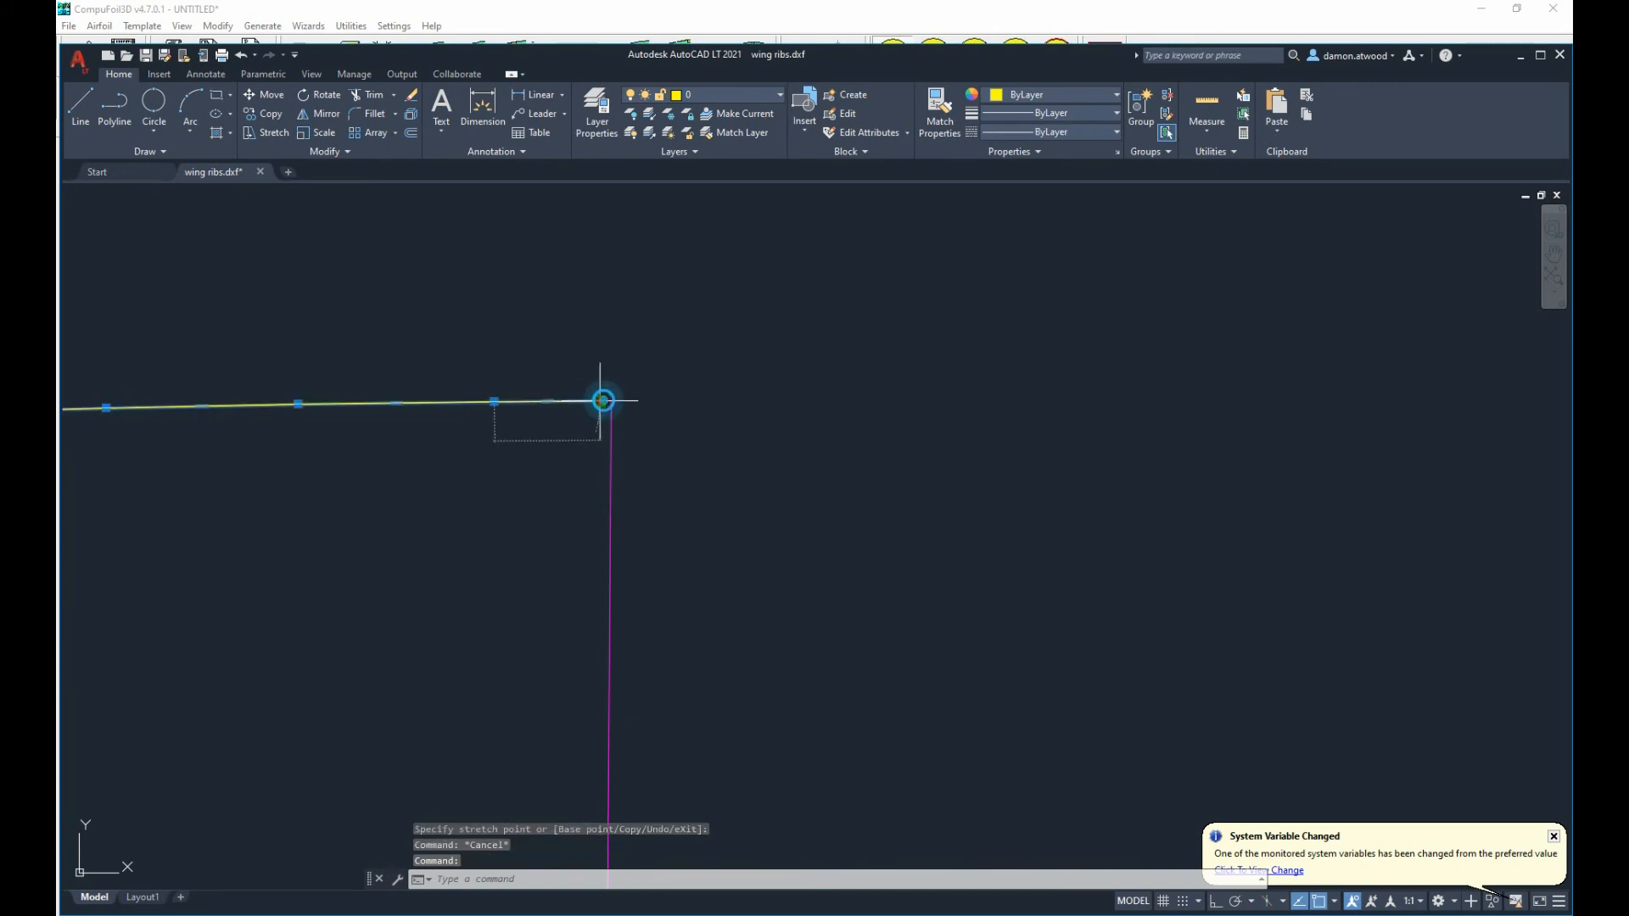
{"action": "key", "text": "Escape"}
Move the rear tab beneath the tip rib horizontally aft with Ortho on, placing it just ahead of the aileron nose.
{"action": "scroll", "coordinate": [717, 362], "scroll_direction": "down", "scroll_amount": 3}
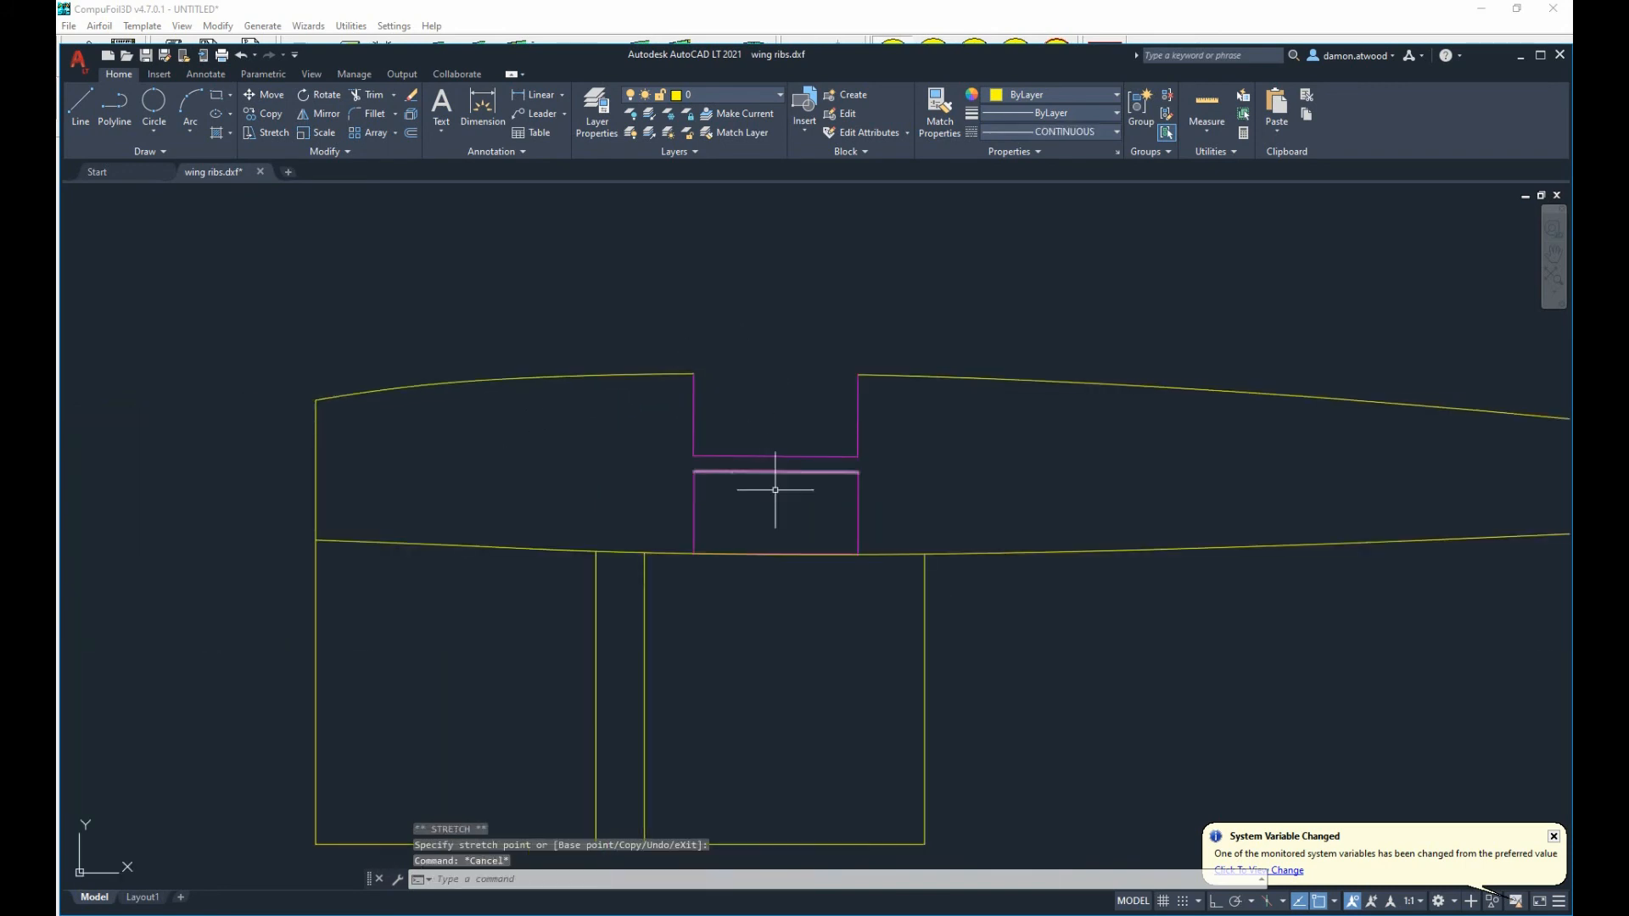
{"action": "scroll", "coordinate": [775, 490], "scroll_direction": "up", "scroll_amount": 4}
{"action": "scroll", "coordinate": [611, 603], "scroll_direction": "up", "scroll_amount": 2}
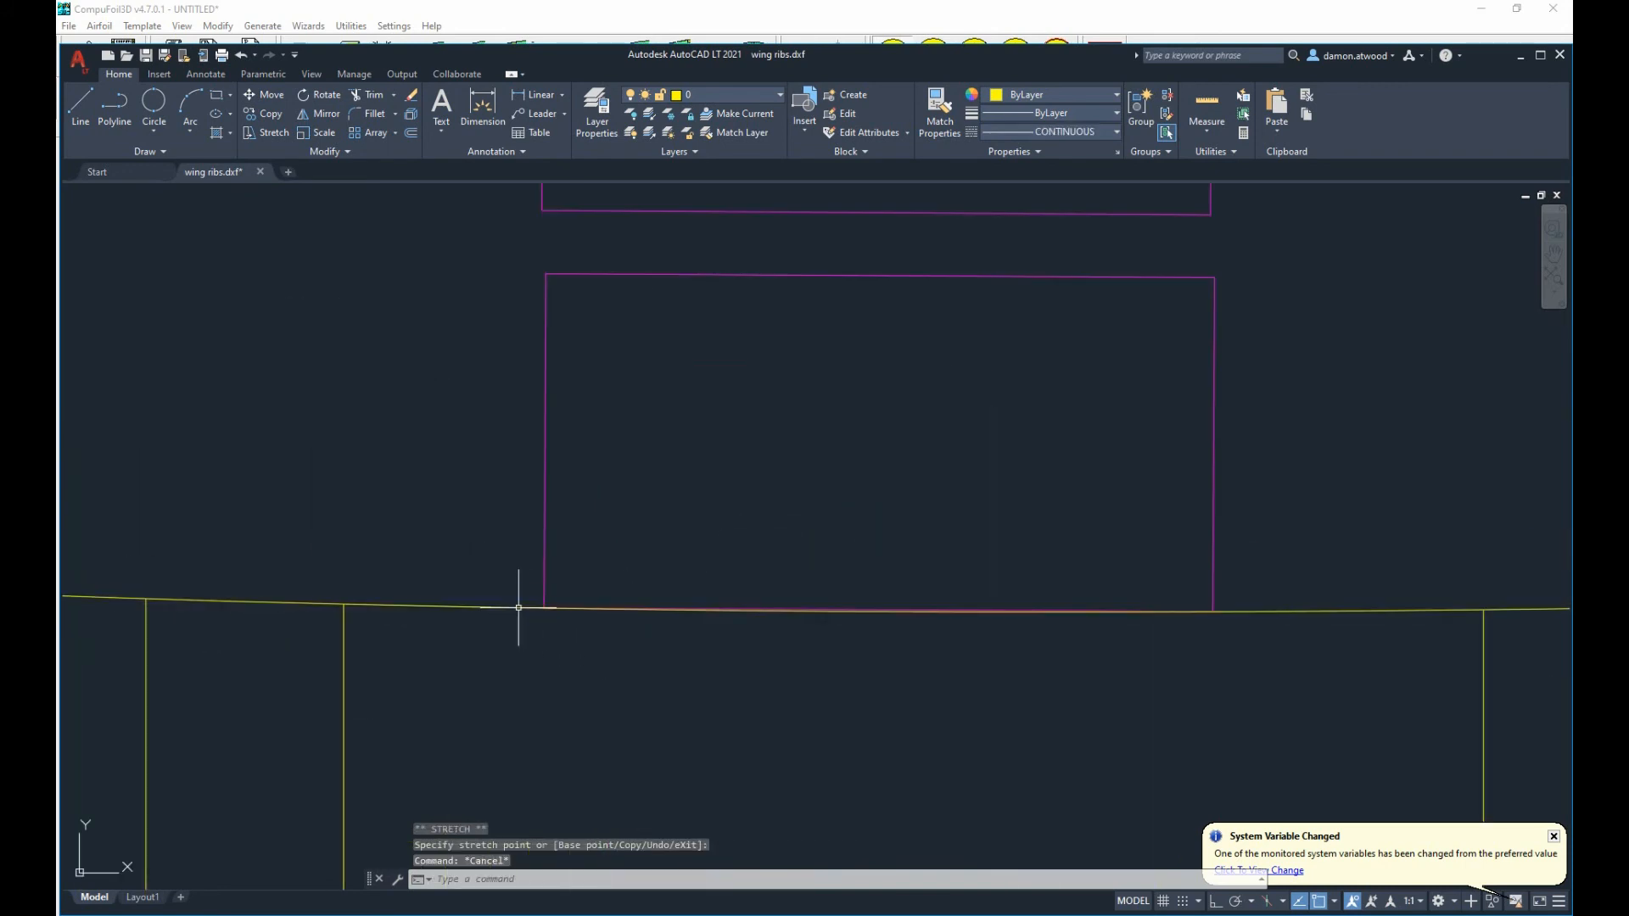
{"action": "scroll", "coordinate": [689, 519], "scroll_direction": "down", "scroll_amount": 6}
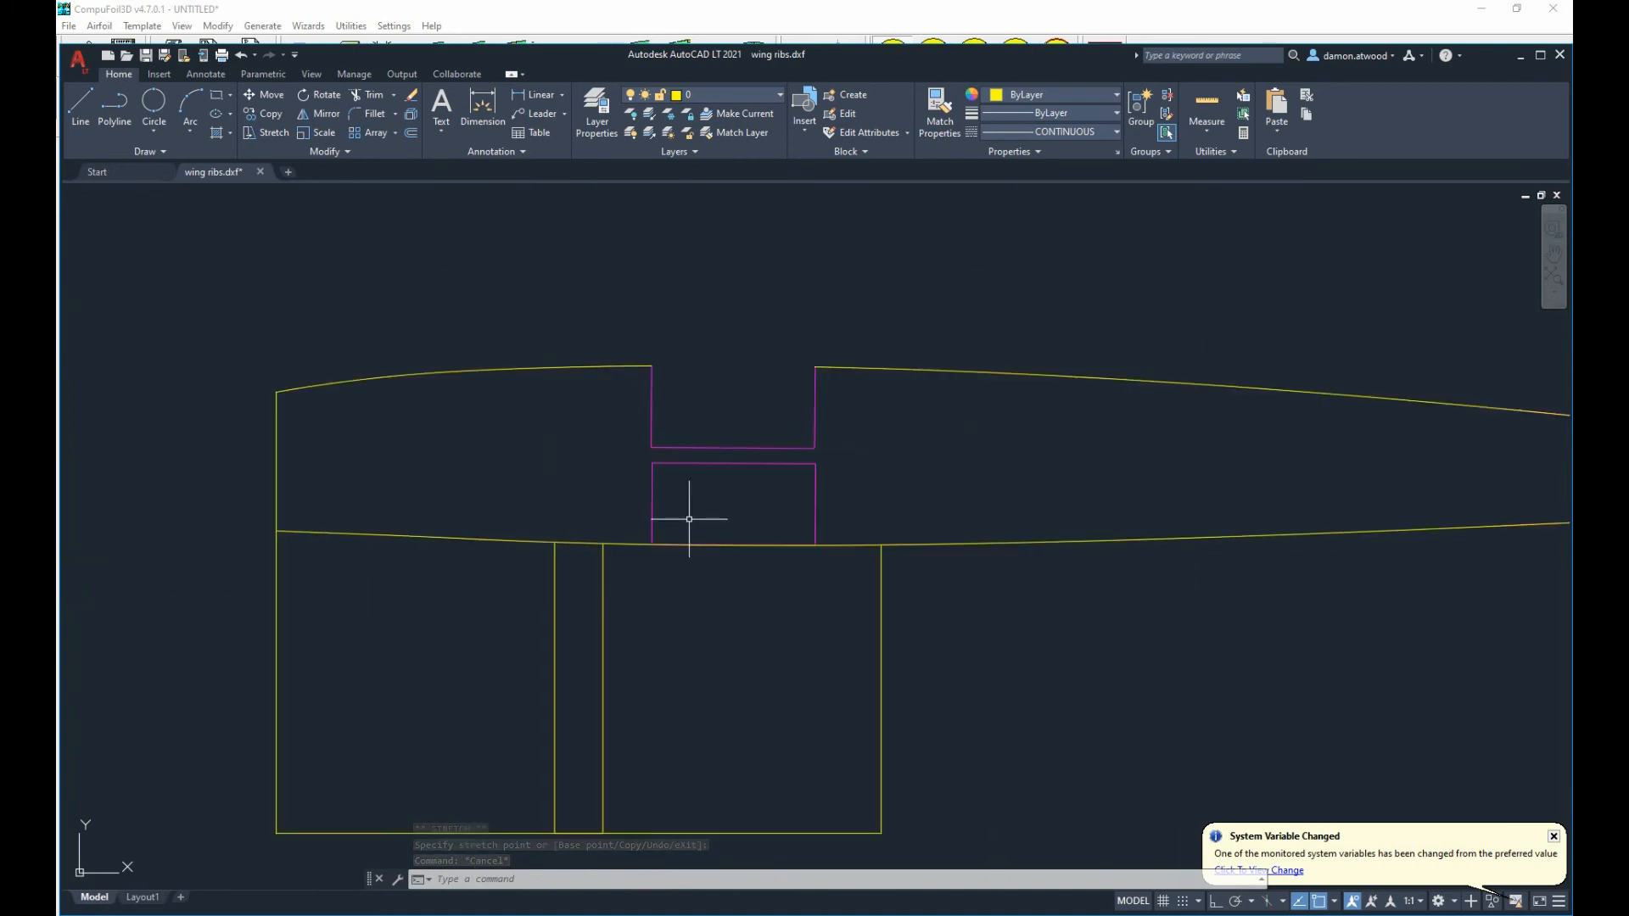
{"action": "scroll", "coordinate": [688, 499], "scroll_direction": "down", "scroll_amount": 2}
{"action": "left_click", "coordinate": [901, 715]}
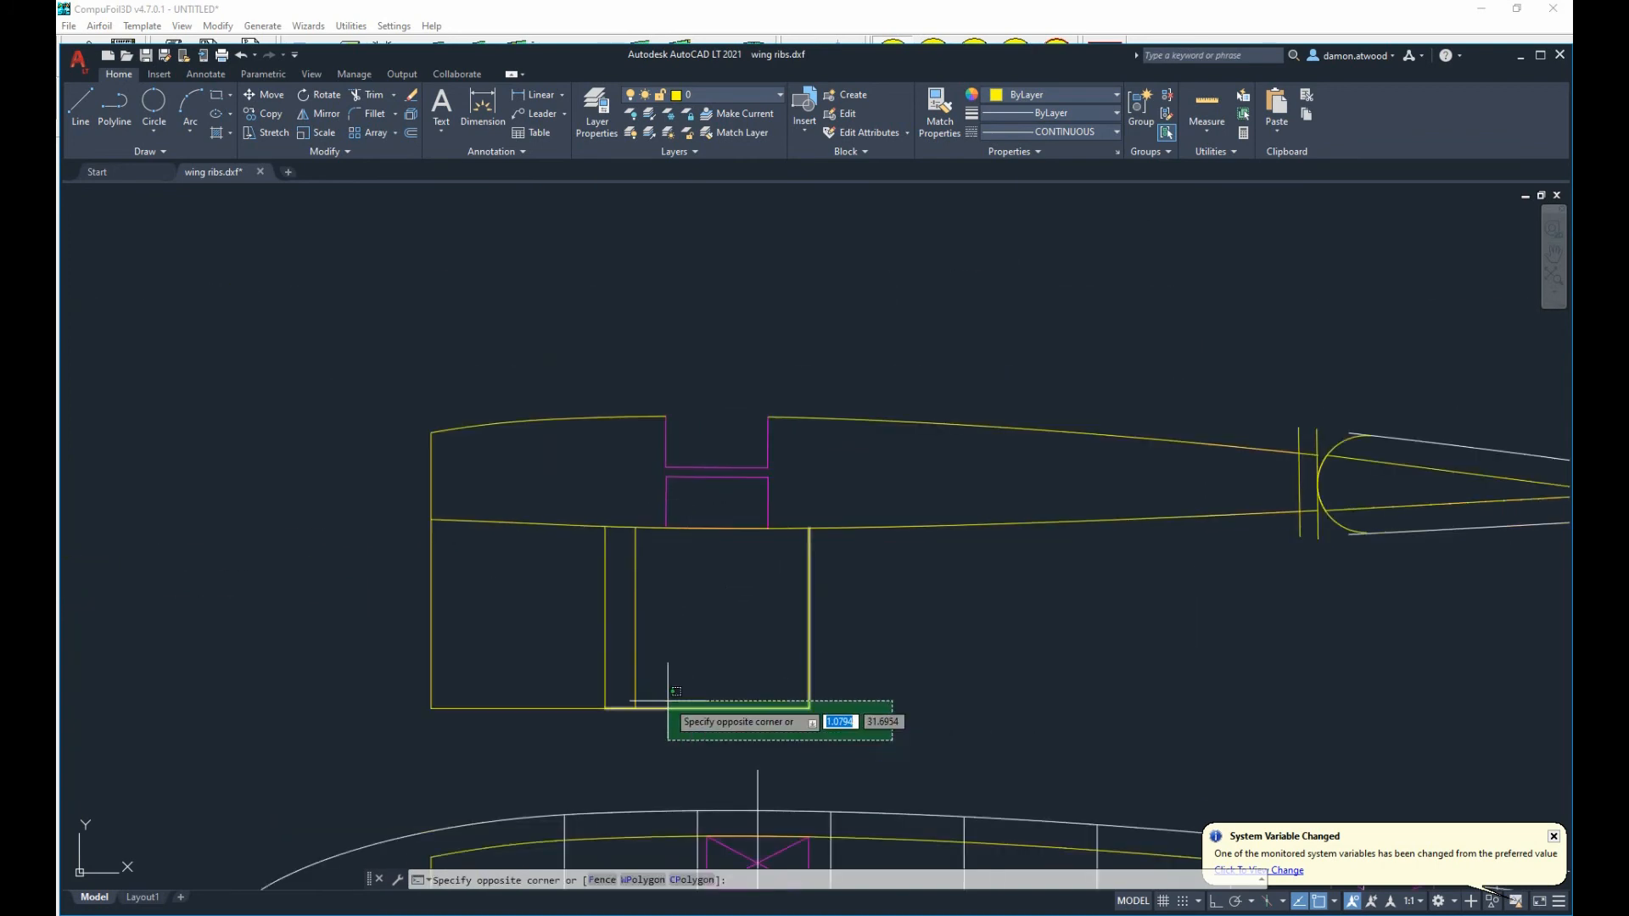
{"action": "left_click", "coordinate": [629, 600]}
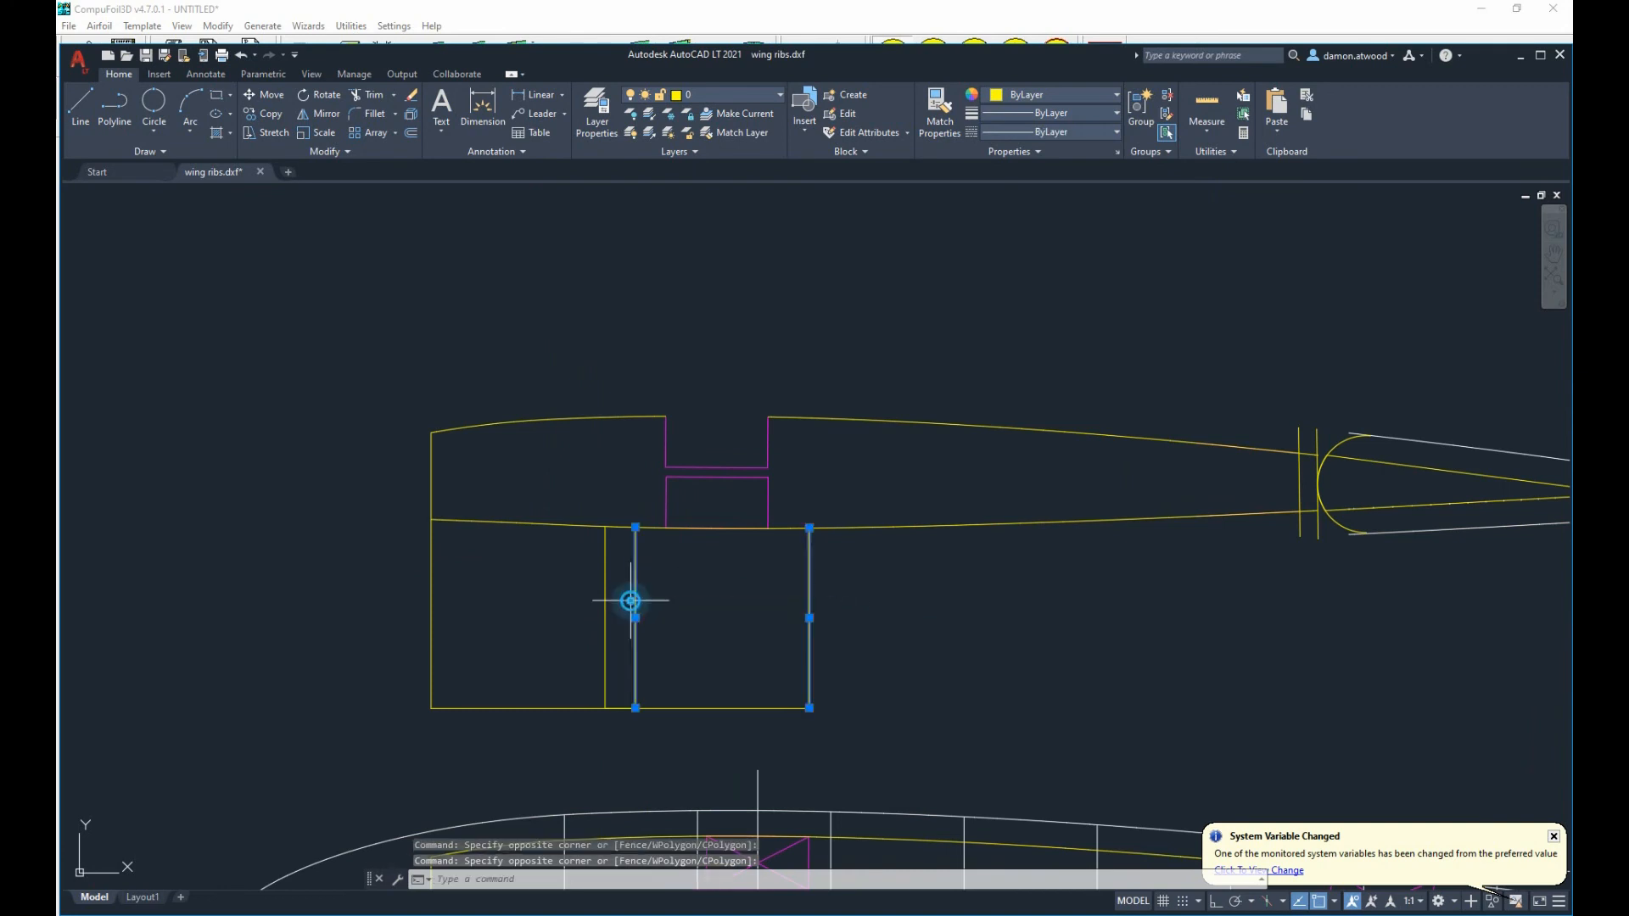
{"action": "right_click", "coordinate": [883, 604]}
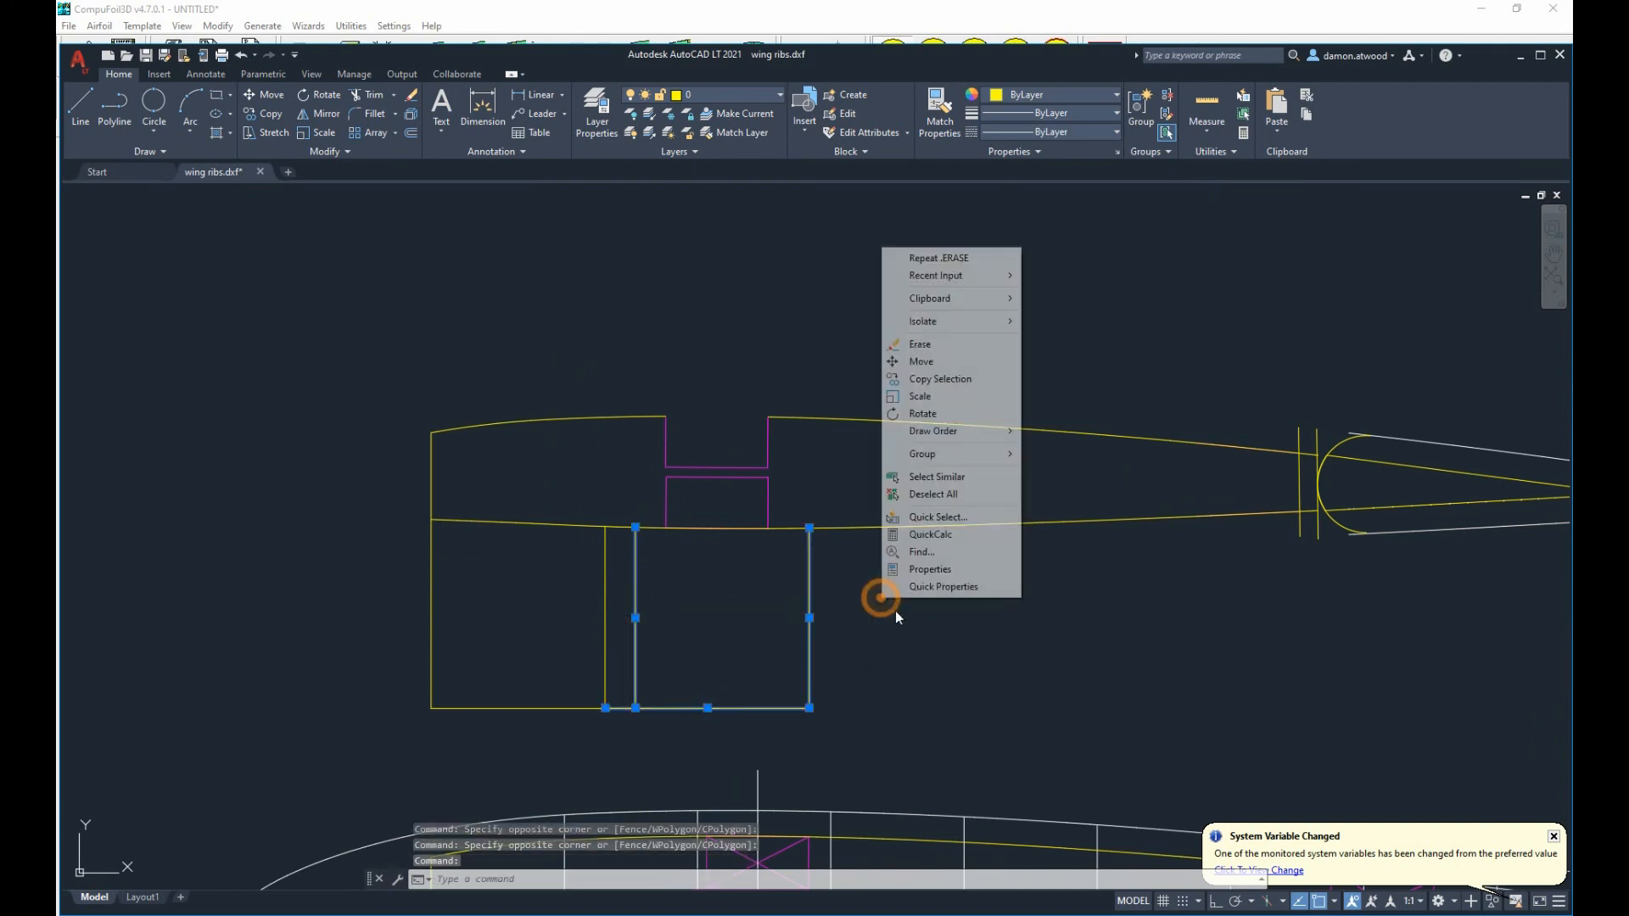
{"action": "left_click", "coordinate": [921, 360]}
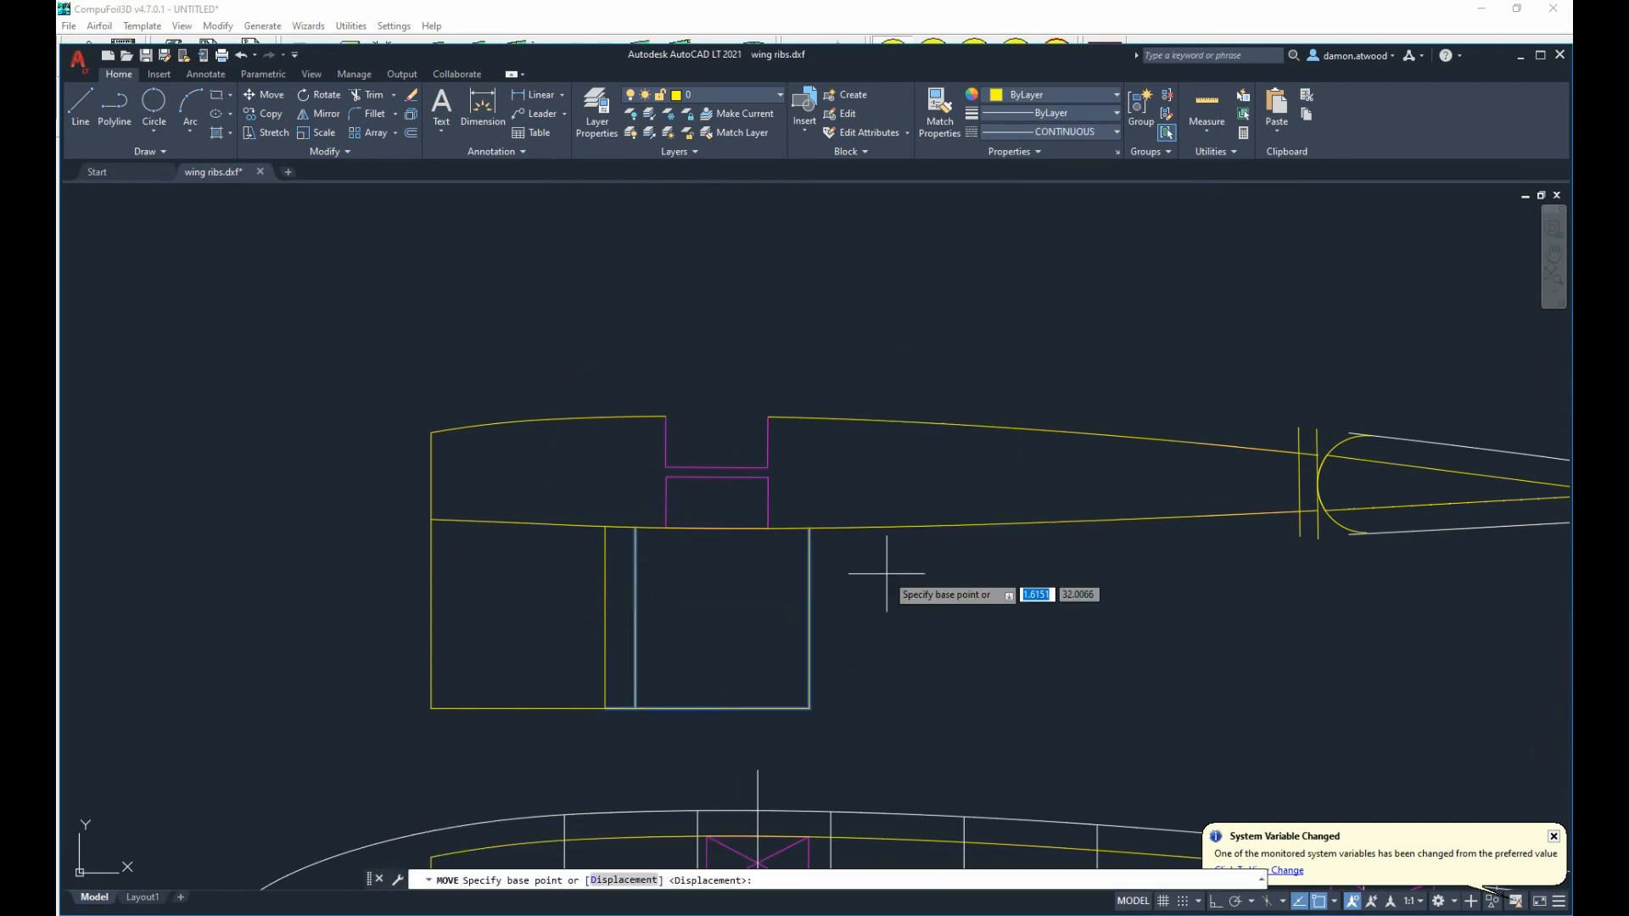
{"action": "left_click", "coordinate": [859, 609]}
{"action": "key", "text": "F8"}
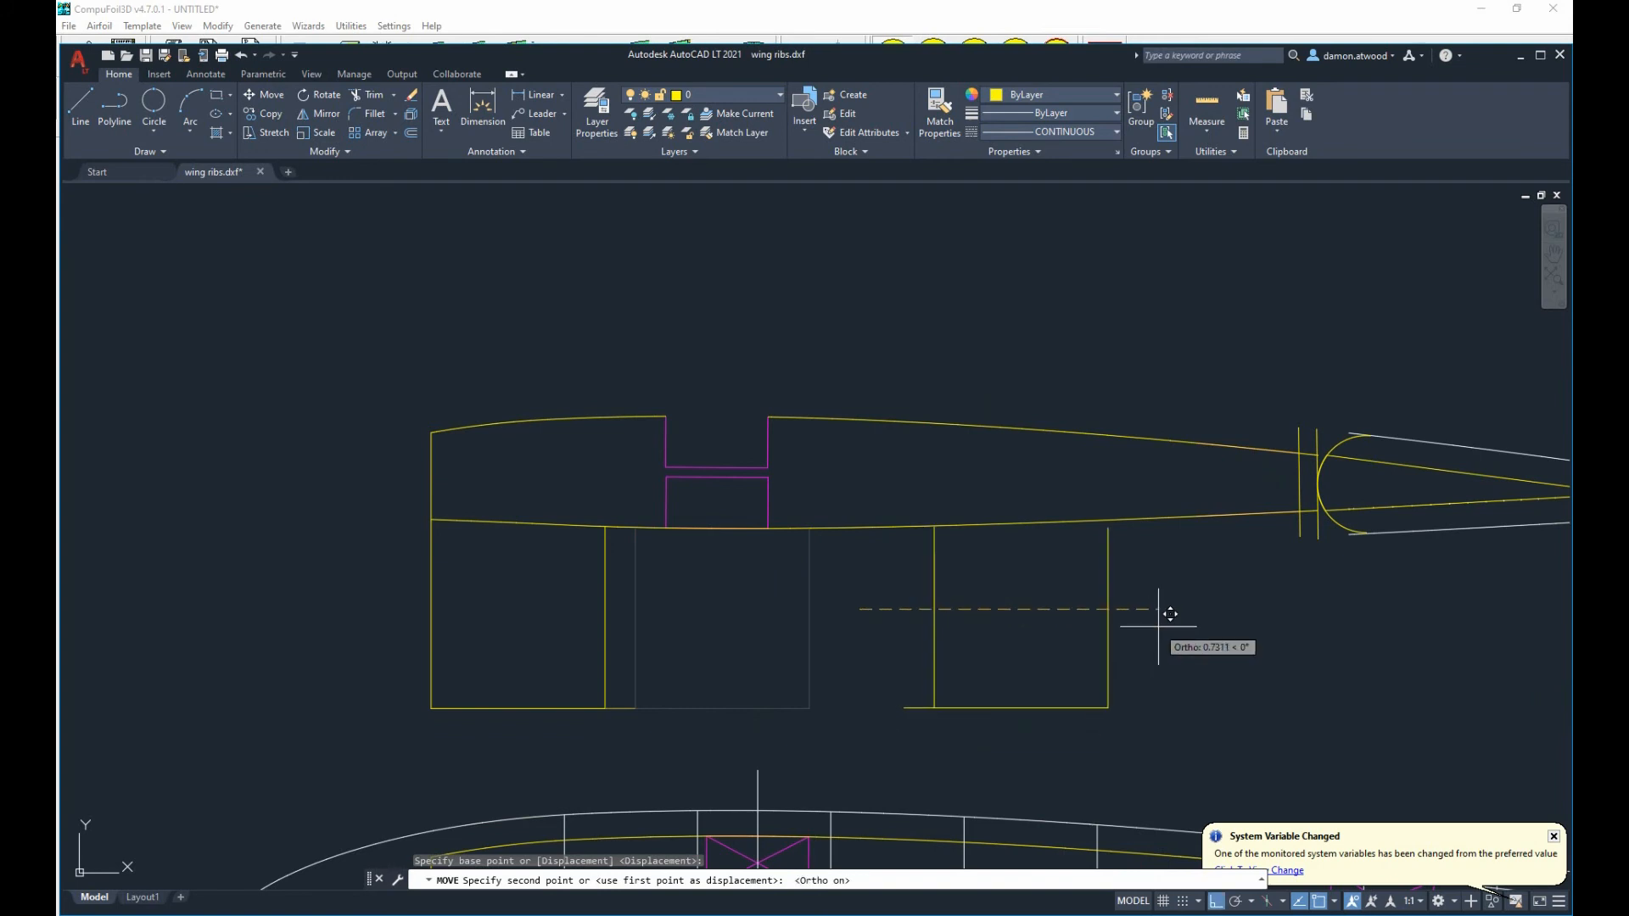
{"action": "left_click", "coordinate": [1327, 602]}
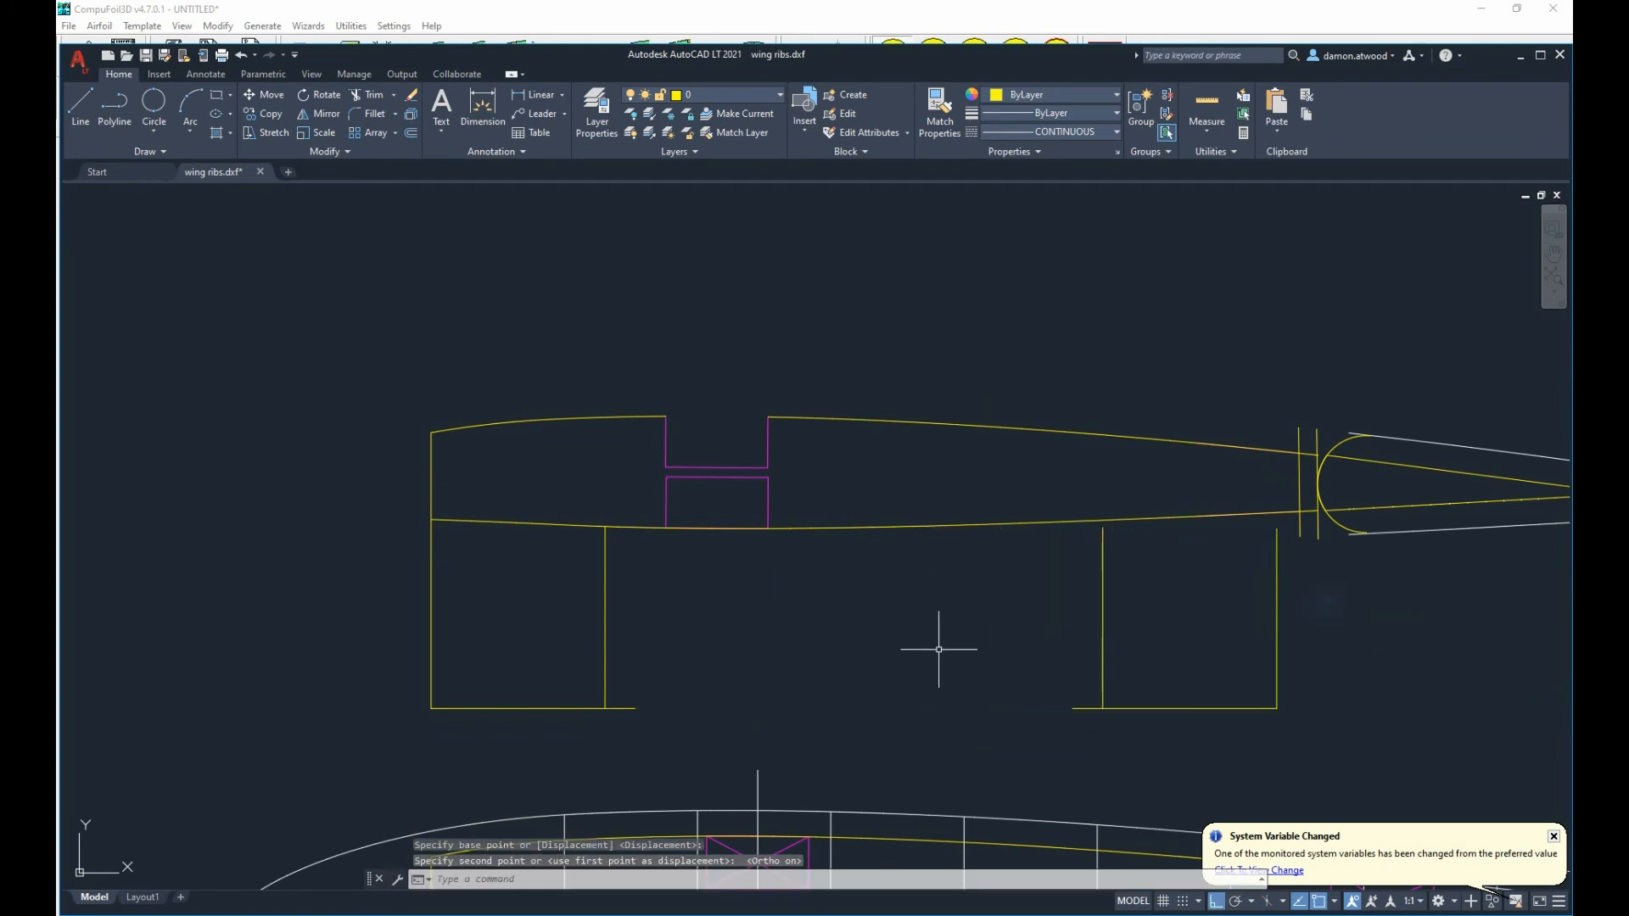
Shorten the bottom lines of the front and rear tabs so each ends at its tab's inner vertical edge.
{"action": "left_click", "coordinate": [625, 708]}
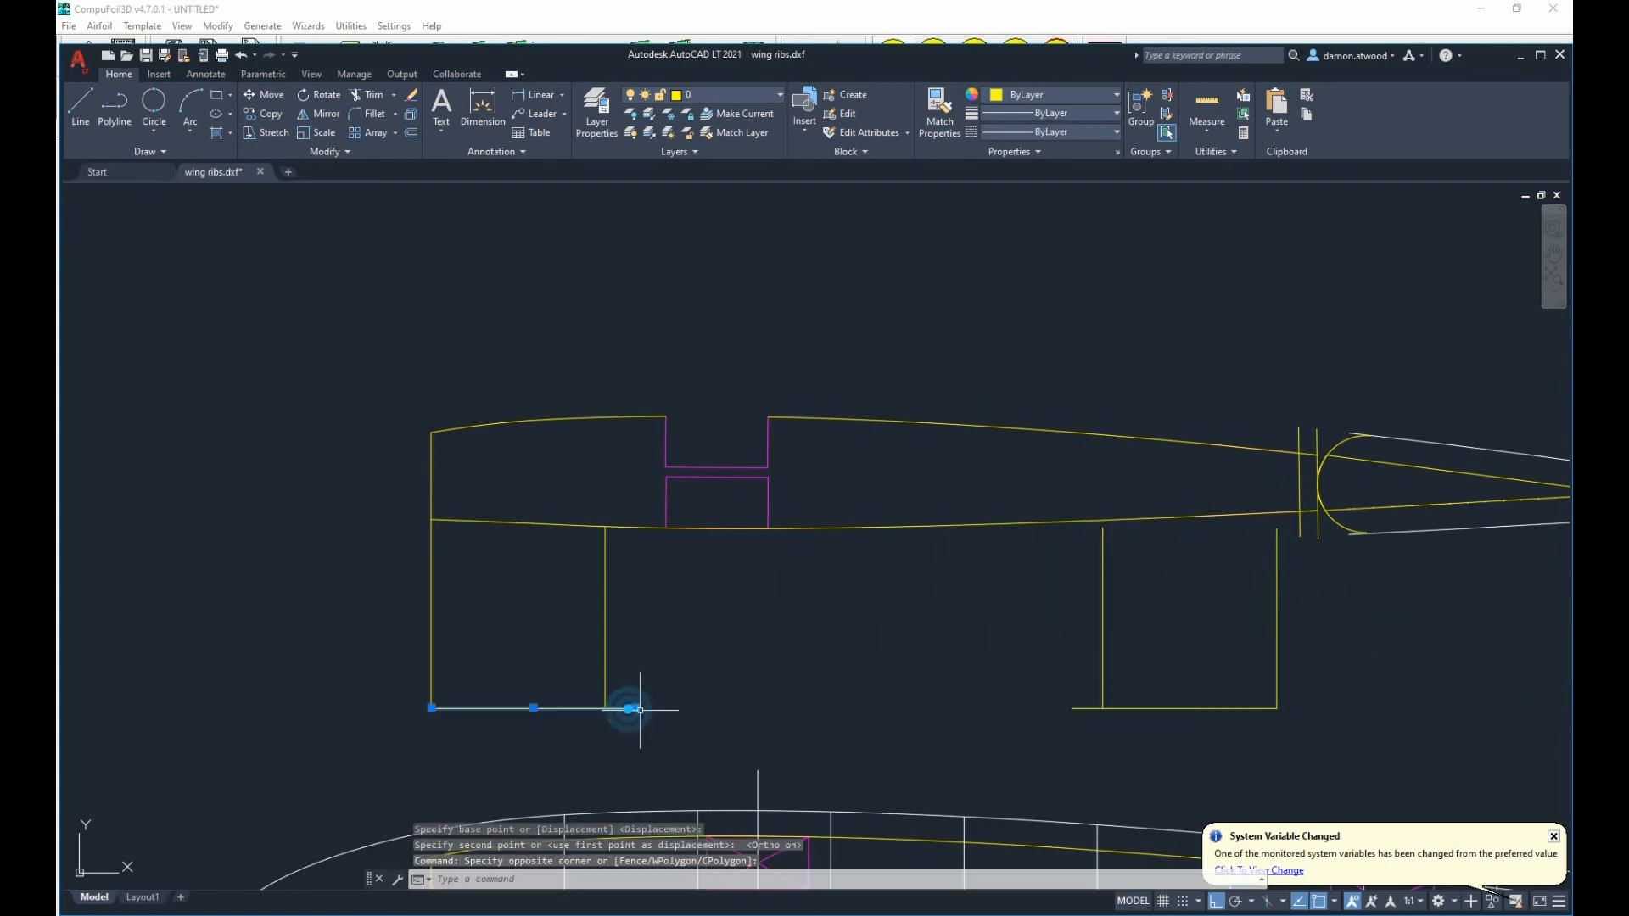
{"action": "left_click", "coordinate": [604, 708]}
{"action": "key", "text": "Escape"}
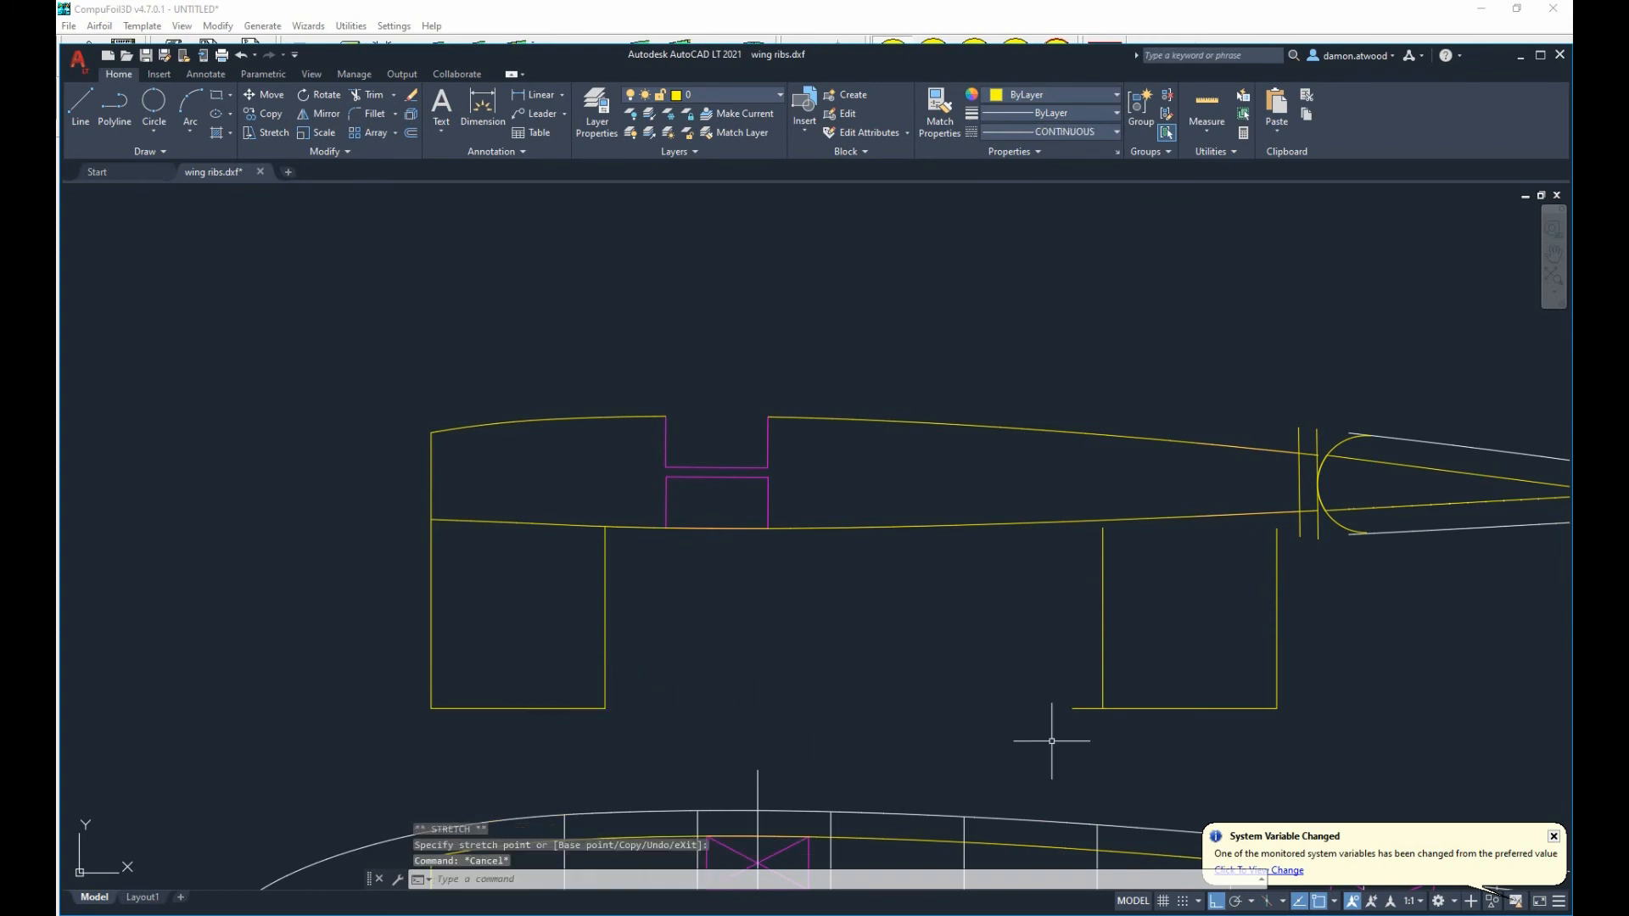
{"action": "left_click", "coordinate": [1083, 708]}
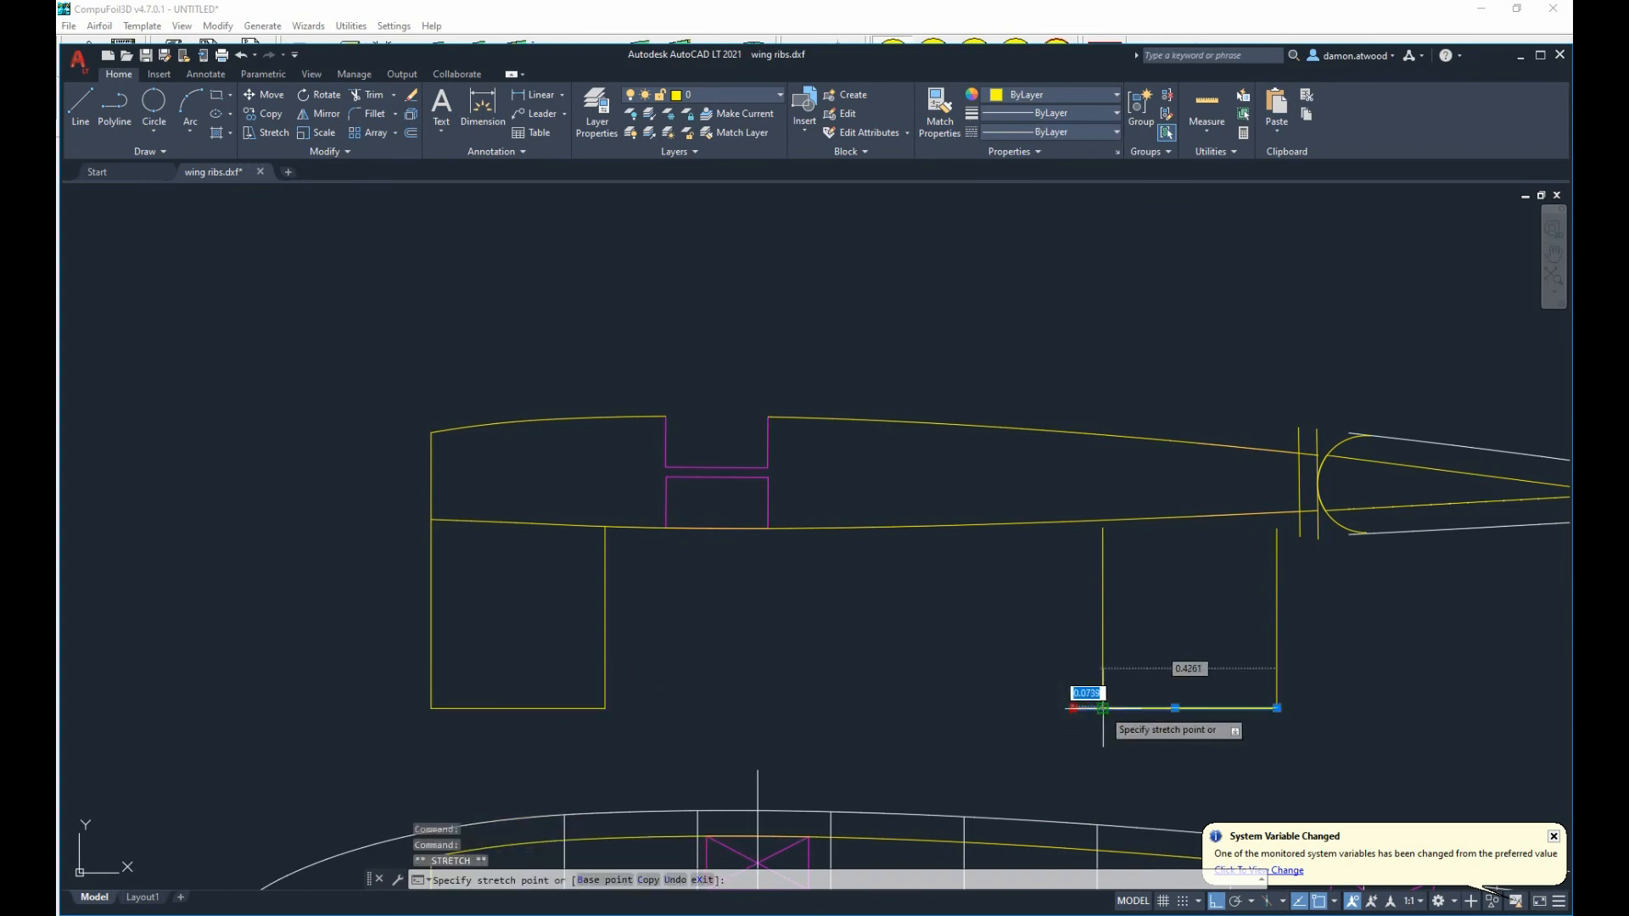
{"action": "left_click", "coordinate": [1102, 708]}
{"action": "key", "text": "Escape"}
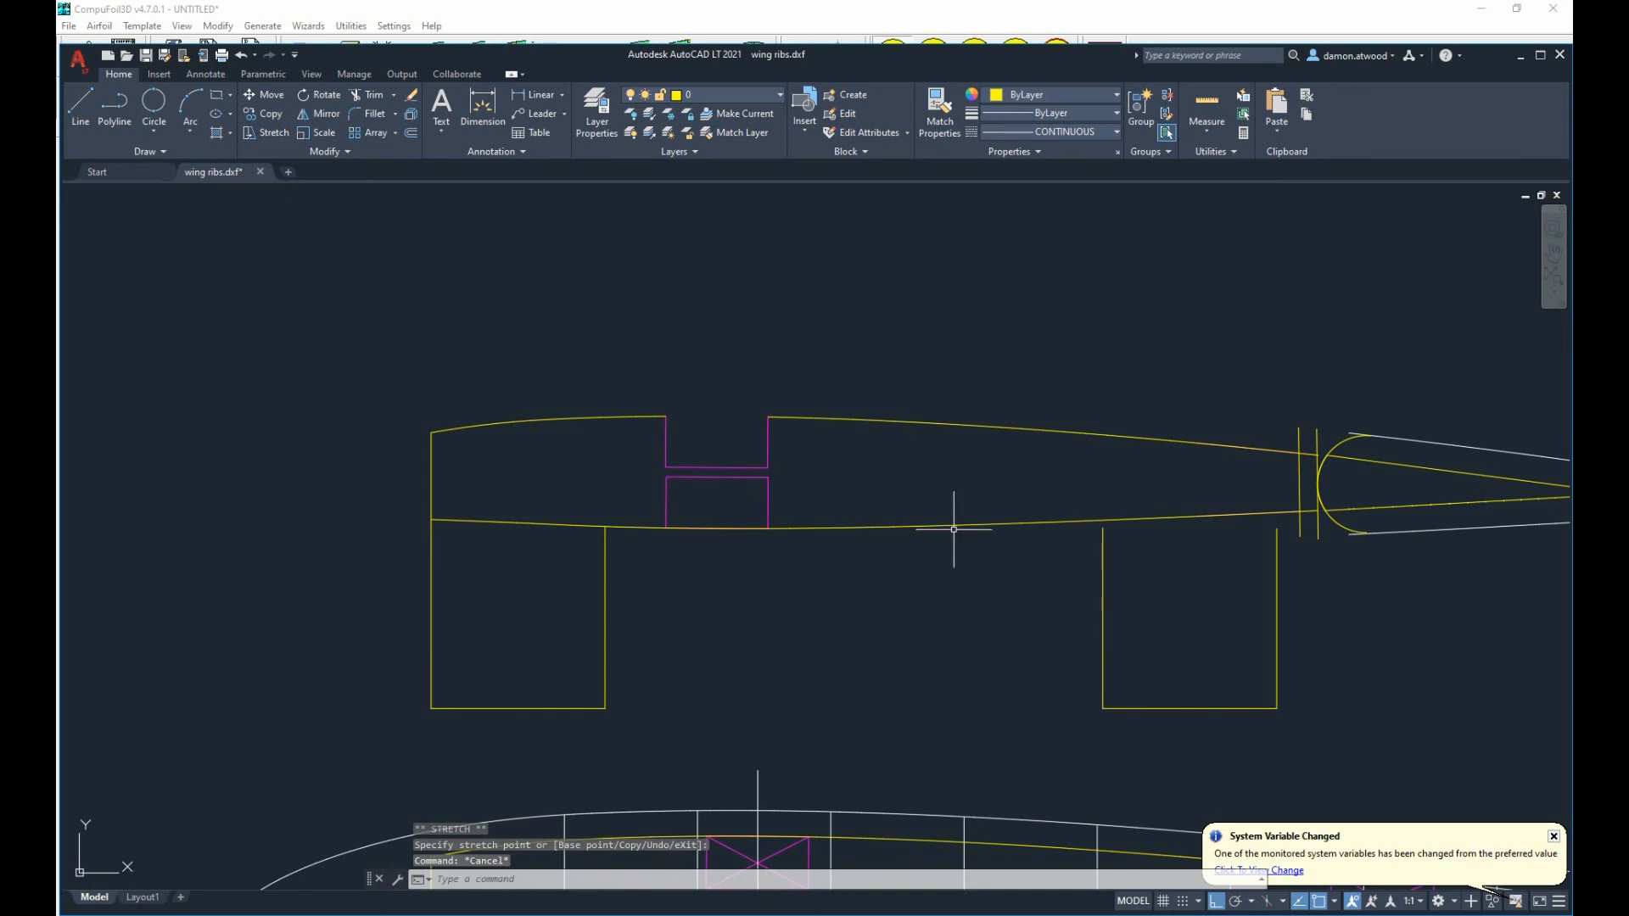
Break the tip rib's lower contour across the lower spar cutout and erase the cutout's bottom edge.
{"action": "scroll", "coordinate": [720, 481], "scroll_direction": "up", "scroll_amount": 4}
{"action": "left_click", "coordinate": [555, 575]}
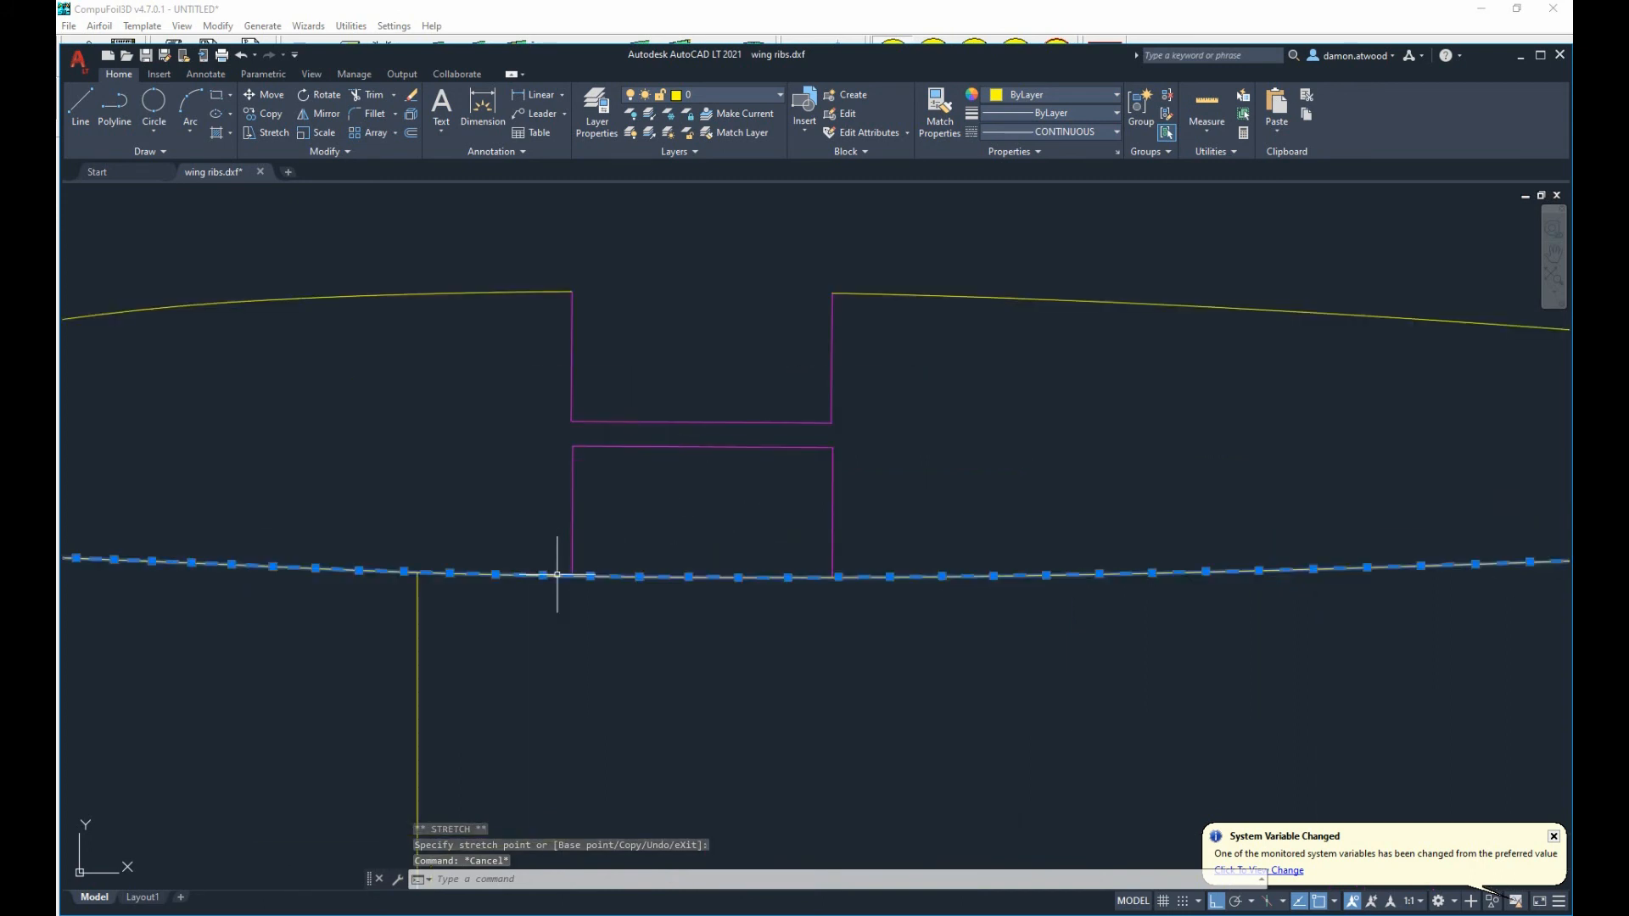
{"action": "right_click", "coordinate": [553, 577]}
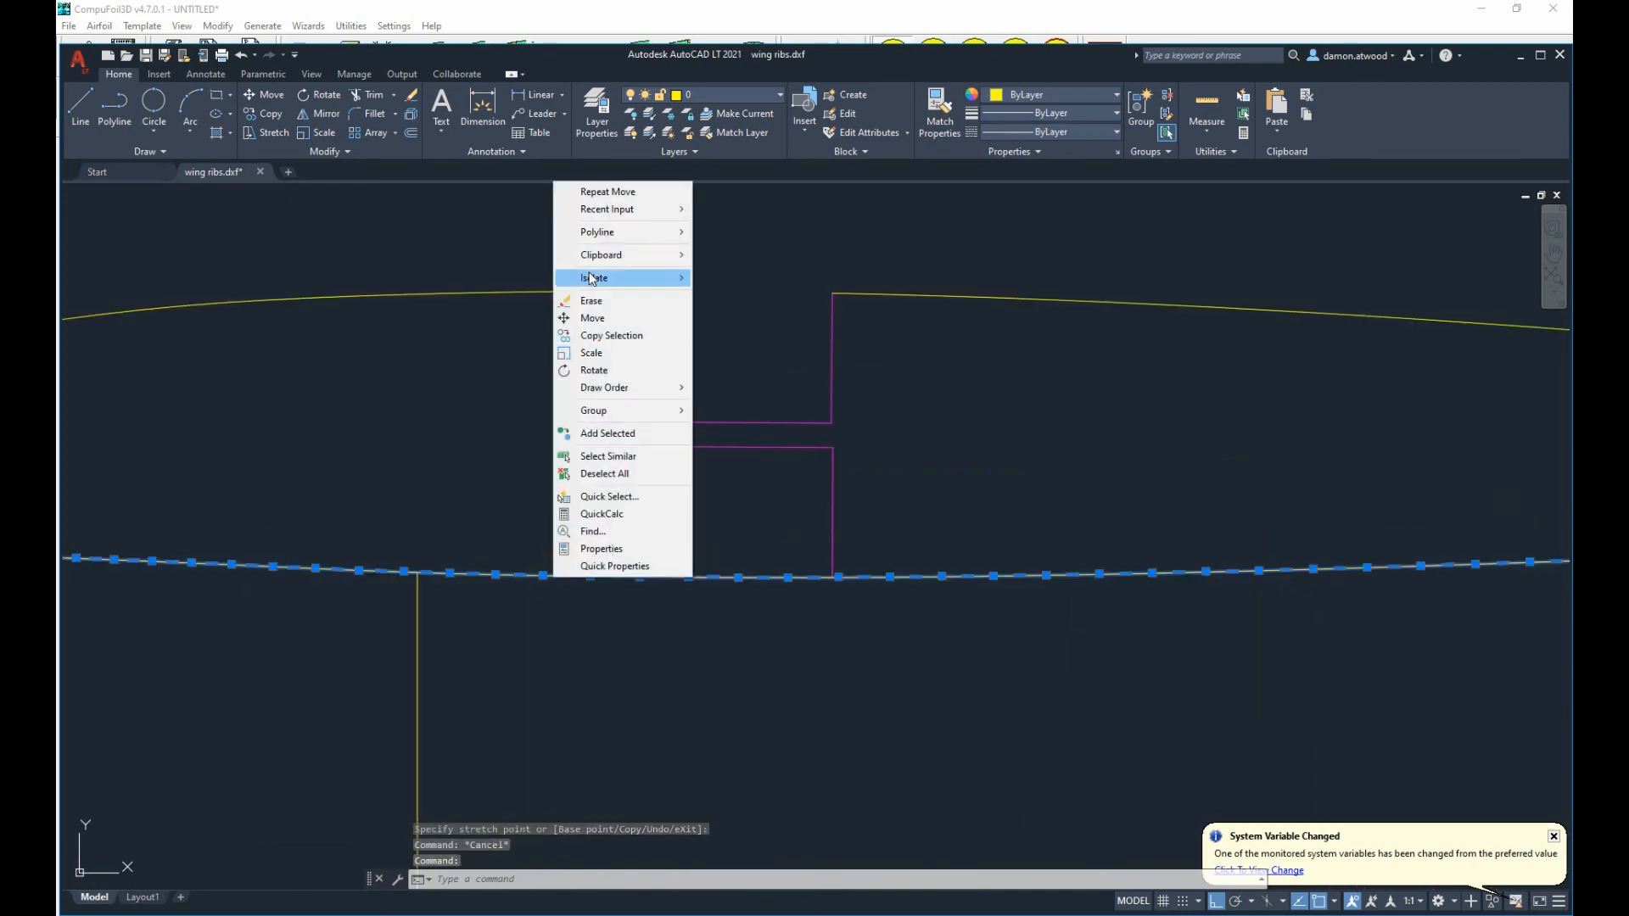
{"action": "mouse_move", "coordinate": [681, 222]}
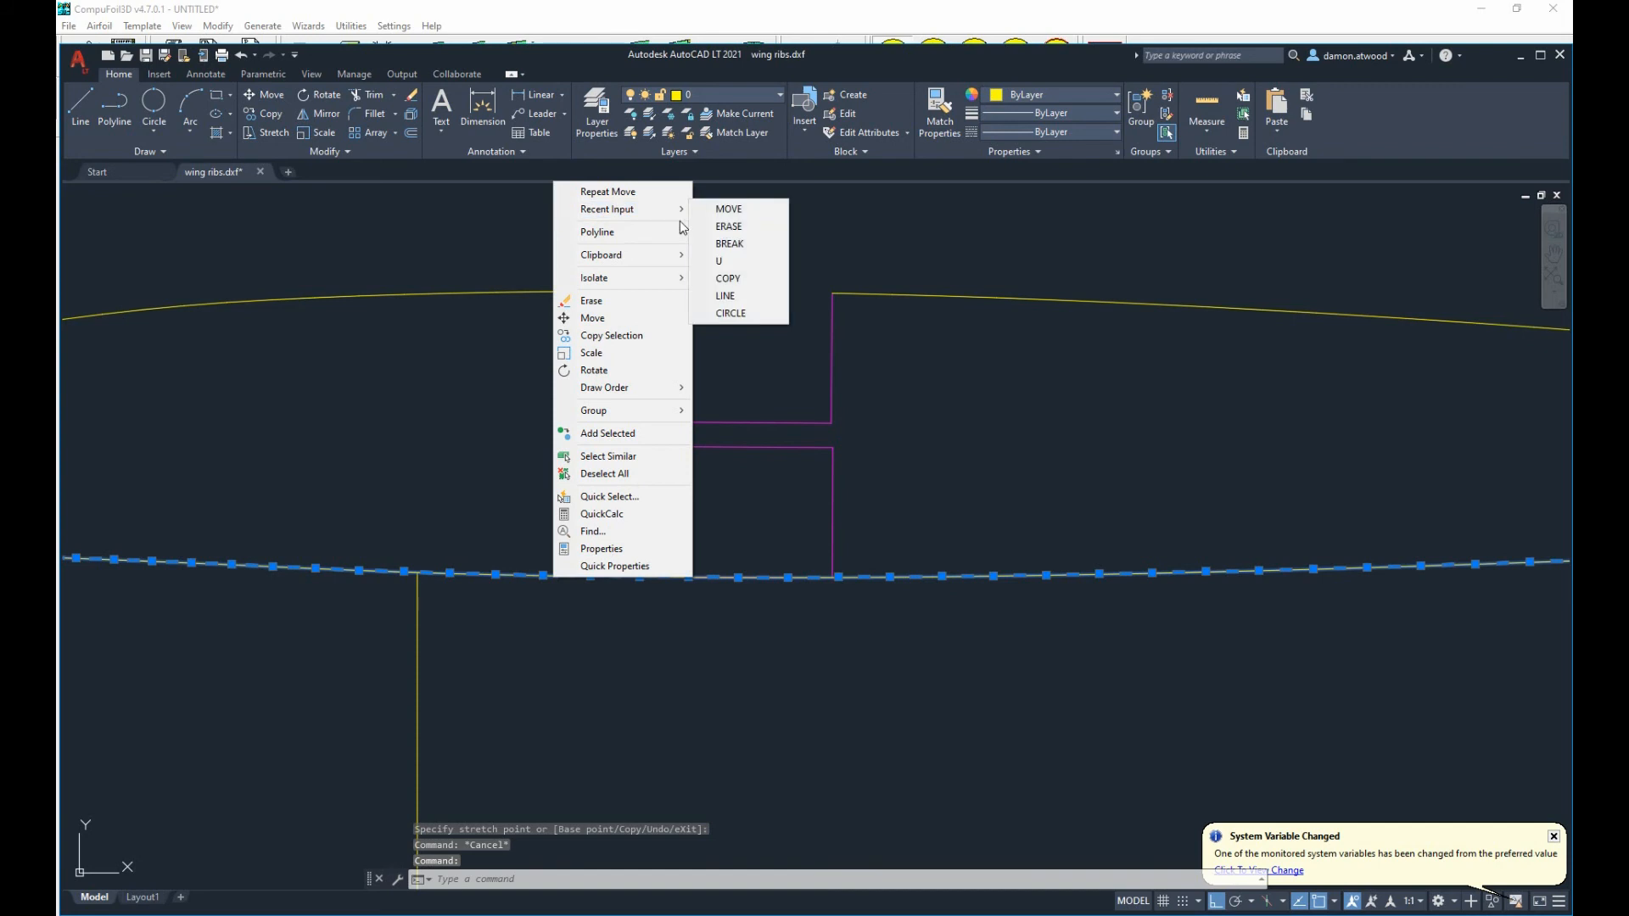
{"action": "left_click", "coordinate": [729, 244]}
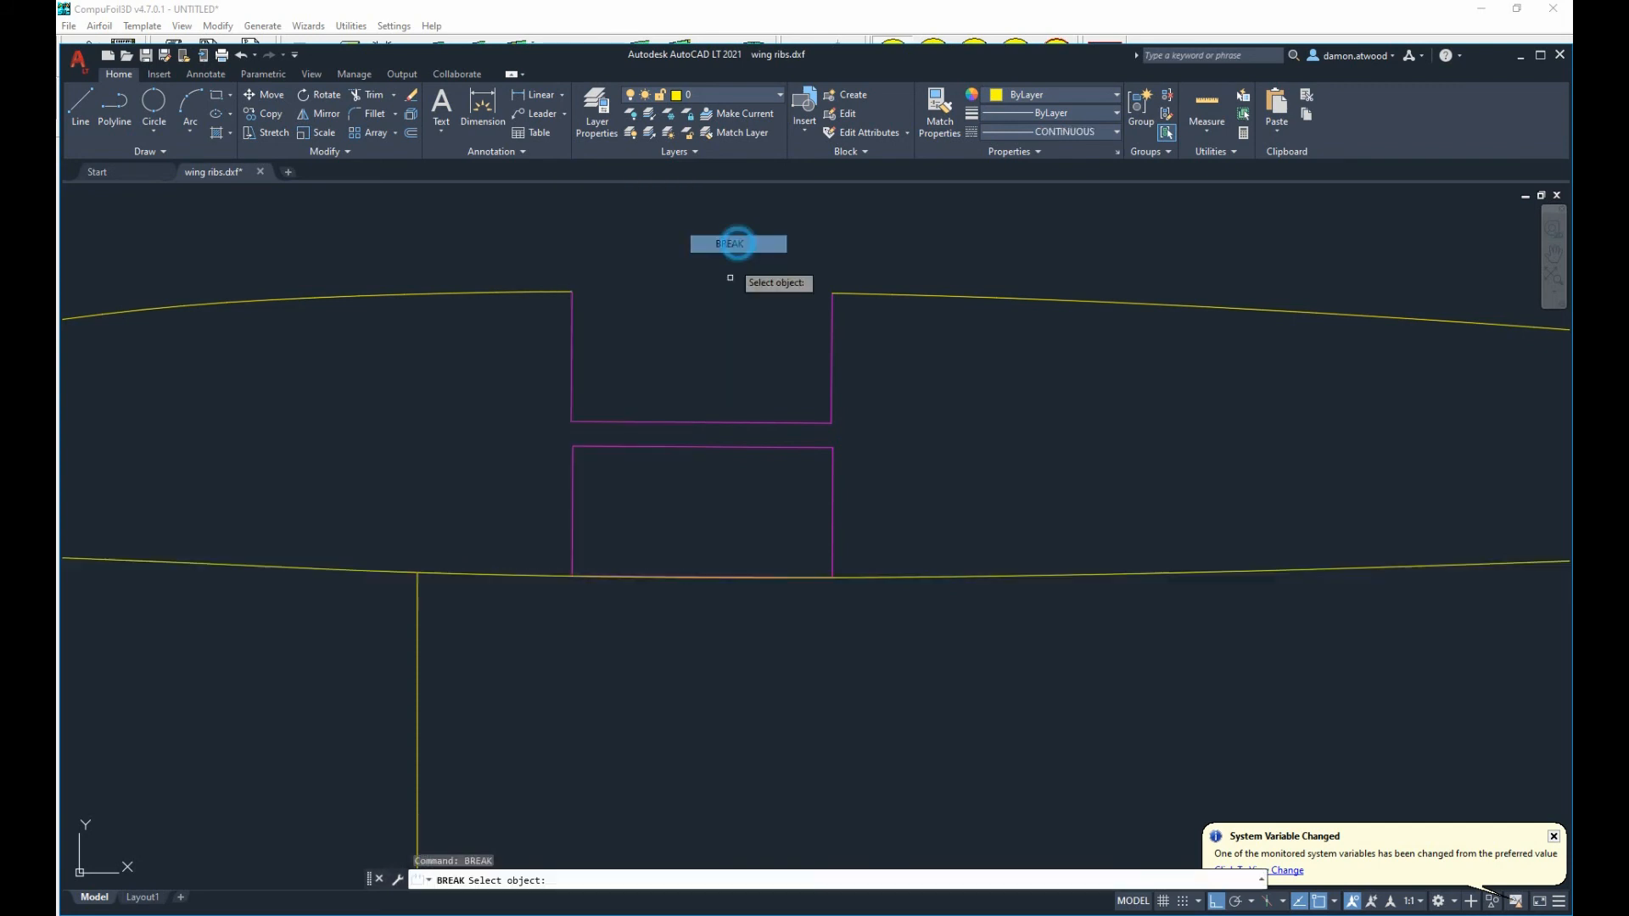
{"action": "left_click", "coordinate": [565, 577]}
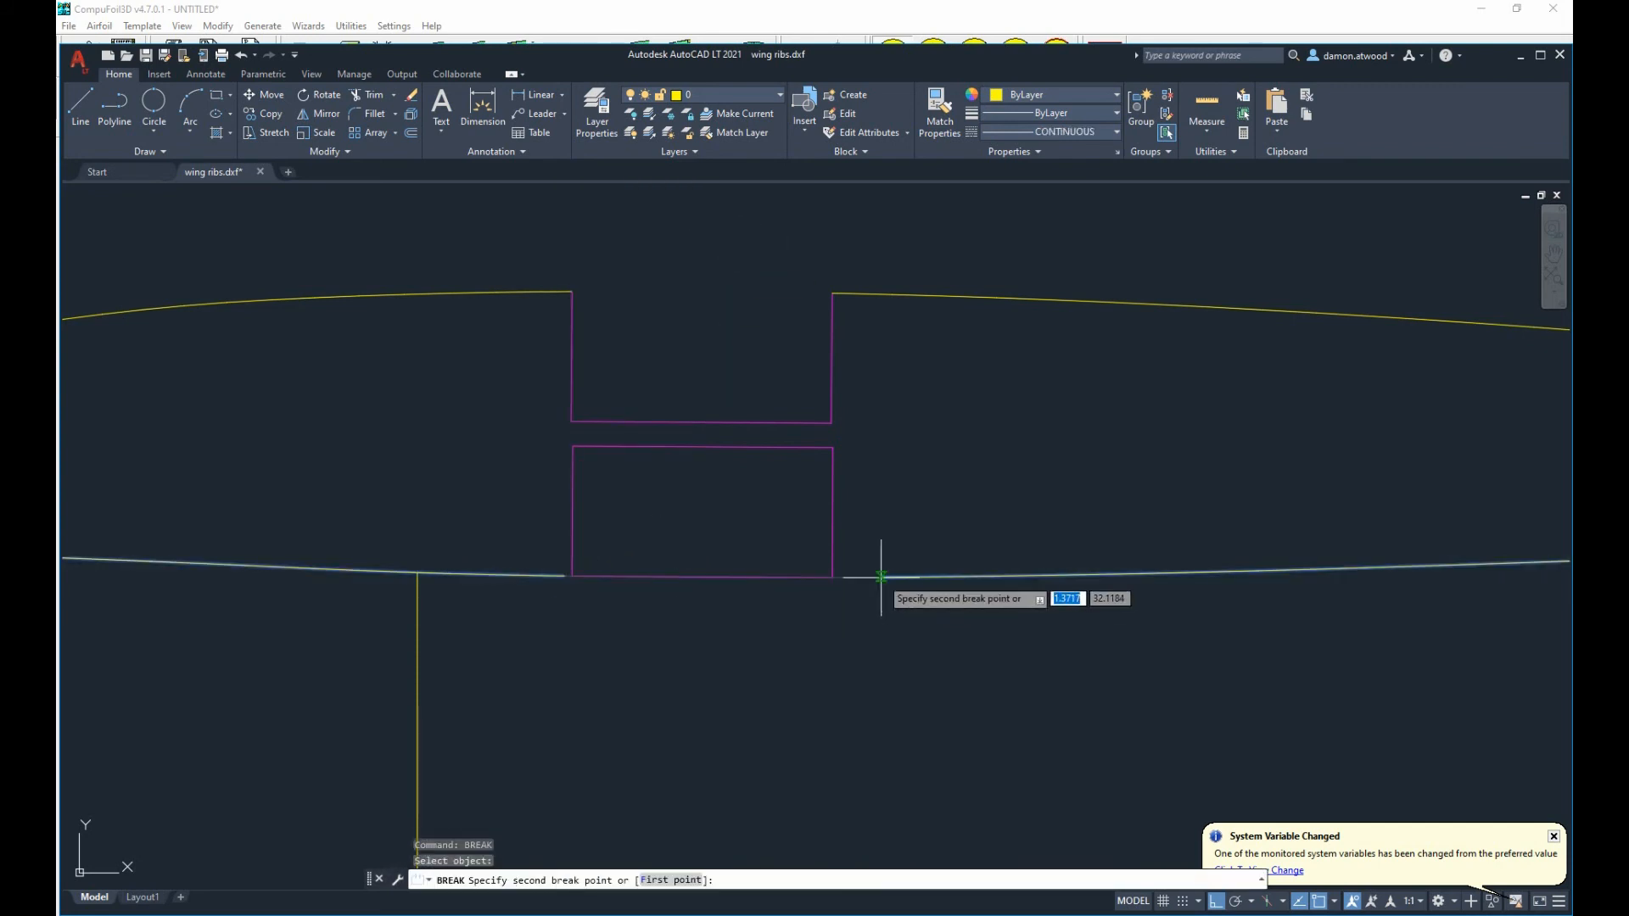
{"action": "left_click", "coordinate": [839, 577]}
{"action": "left_click", "coordinate": [798, 577]}
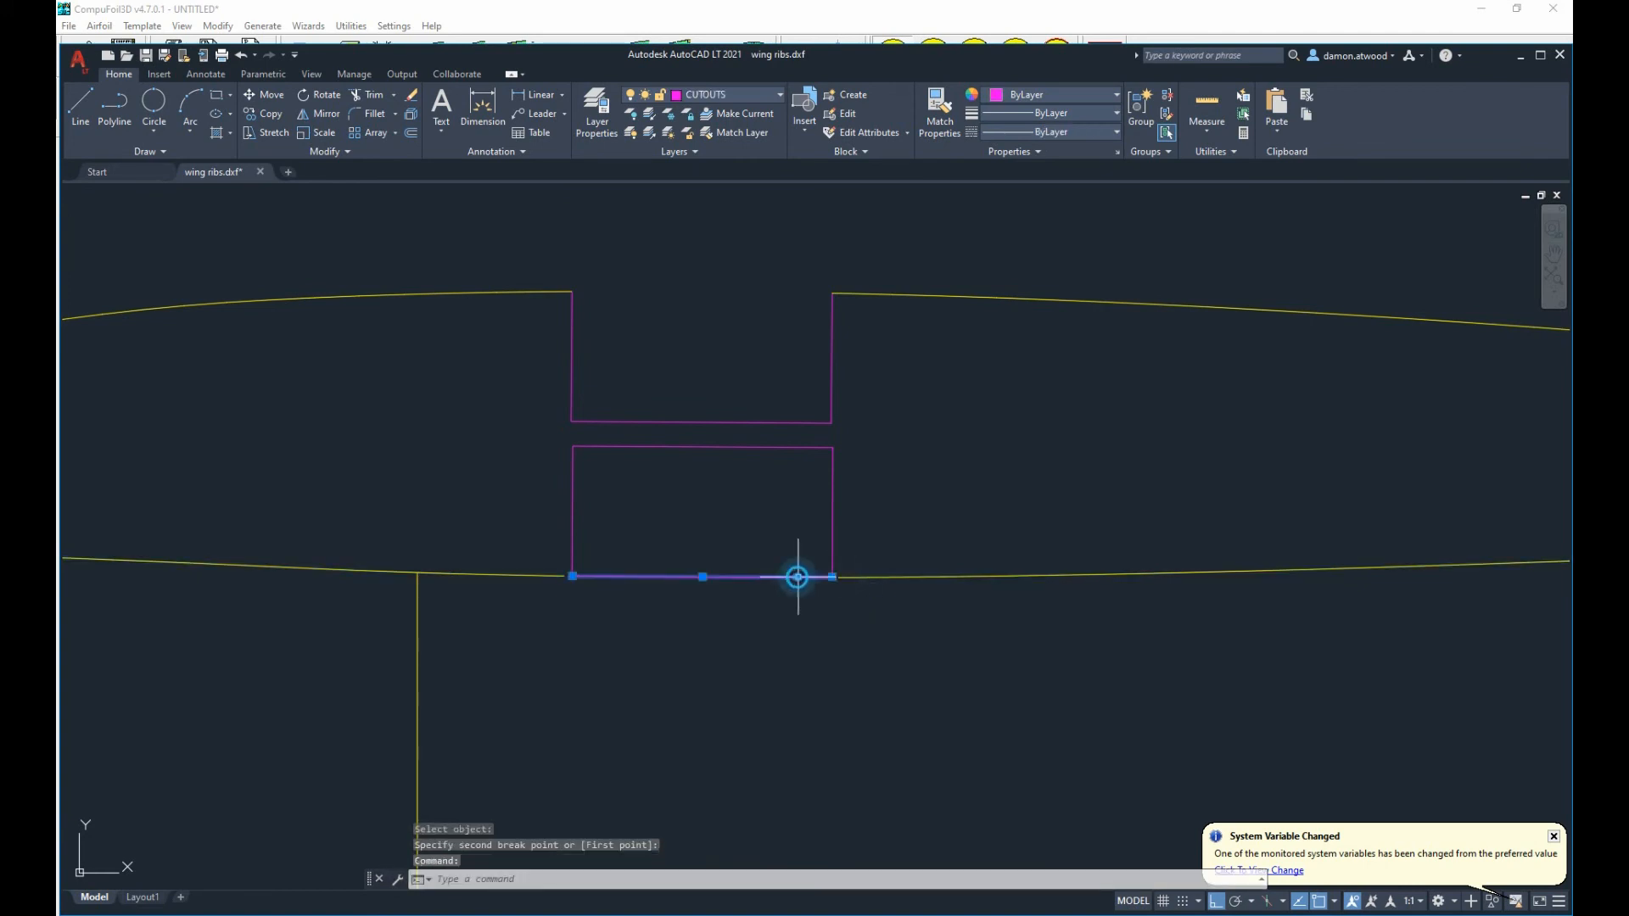
{"action": "key", "text": "Delete"}
Stretch the two broken ends of the lower contour to the bottom corners of the lower spar cutout.
{"action": "scroll", "coordinate": [793, 575], "scroll_direction": "up", "scroll_amount": 4}
{"action": "left_click", "coordinate": [902, 570]}
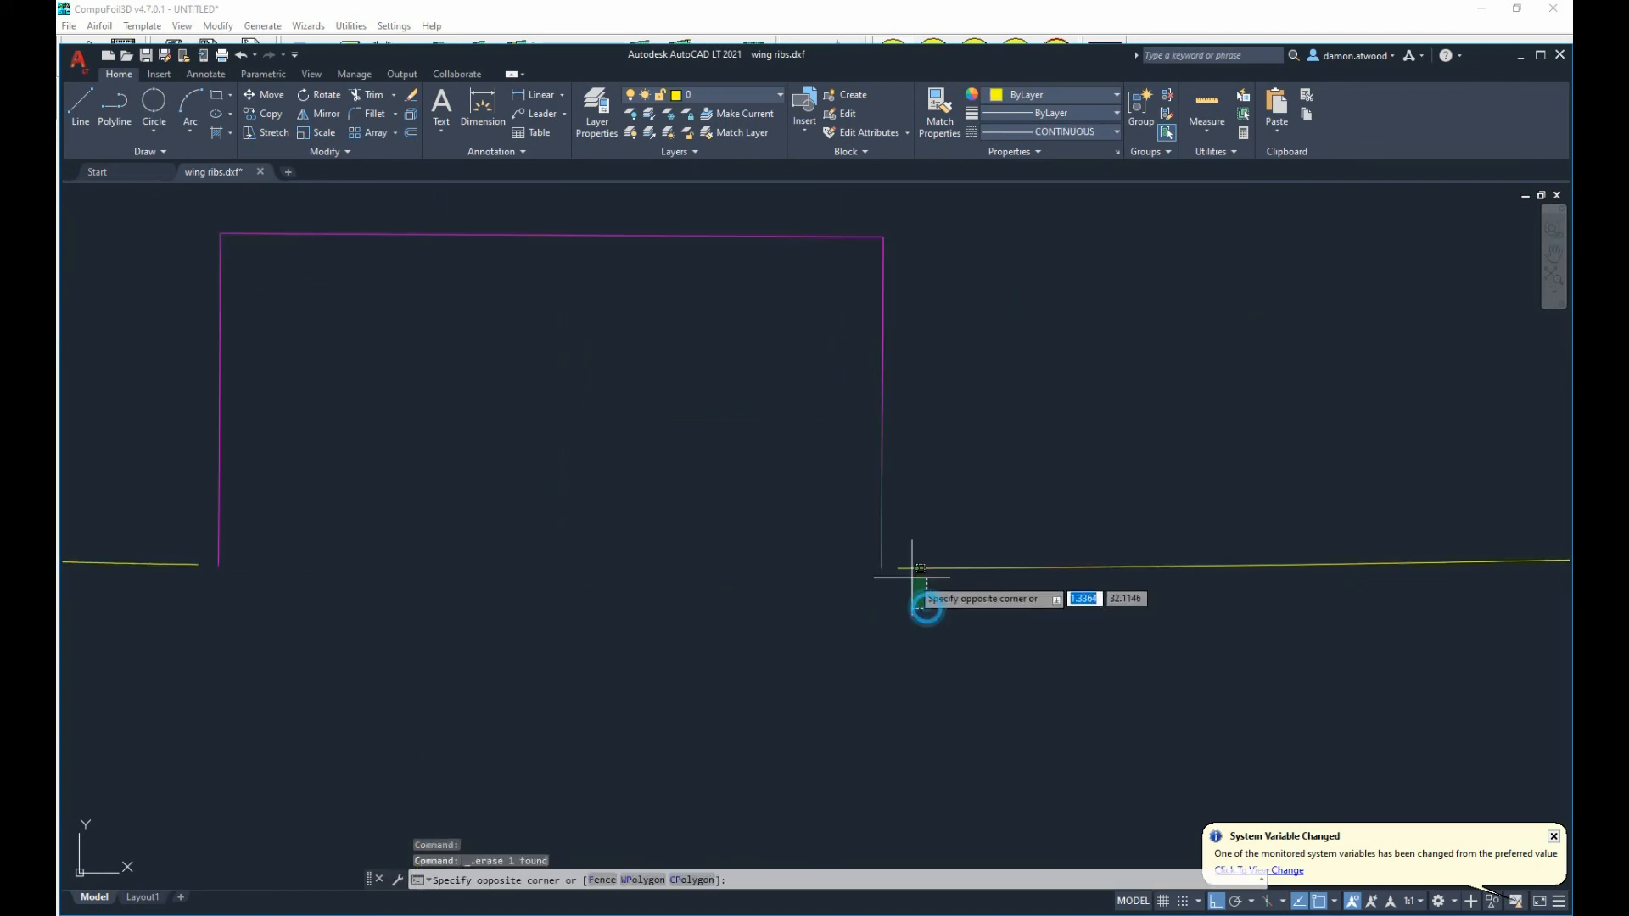
{"action": "left_click", "coordinate": [902, 569]}
{"action": "left_click", "coordinate": [883, 567]}
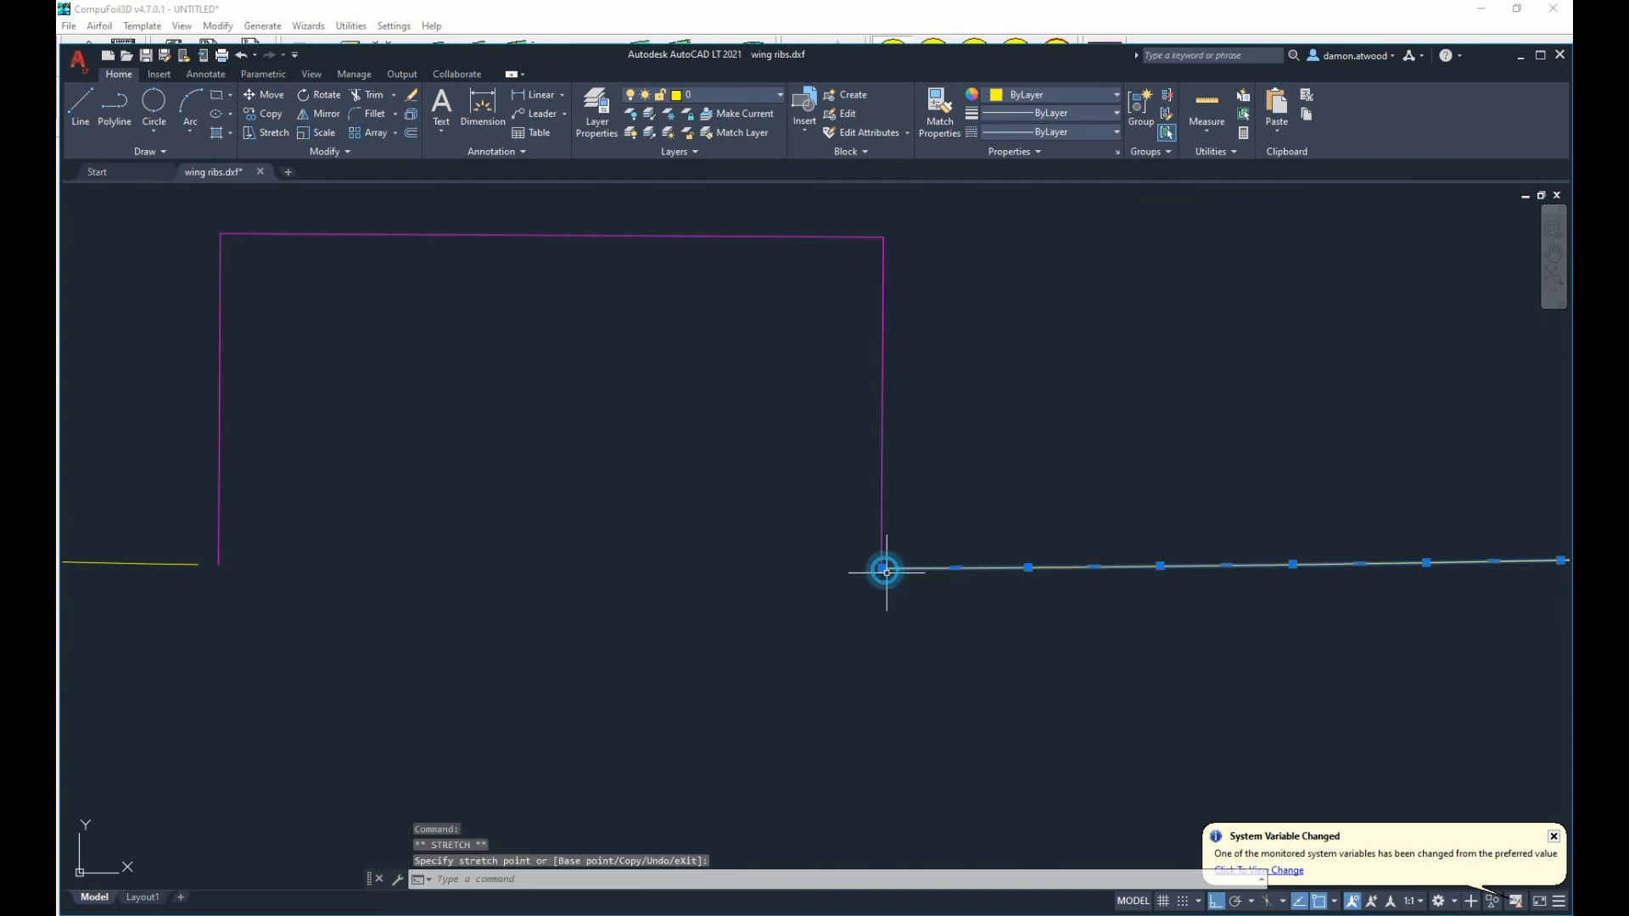
{"action": "key", "text": "Escape"}
{"action": "scroll", "coordinate": [932, 575], "scroll_direction": "down", "scroll_amount": 1}
{"action": "scroll", "coordinate": [543, 594], "scroll_direction": "up", "scroll_amount": 2}
{"action": "left_click", "coordinate": [378, 561]}
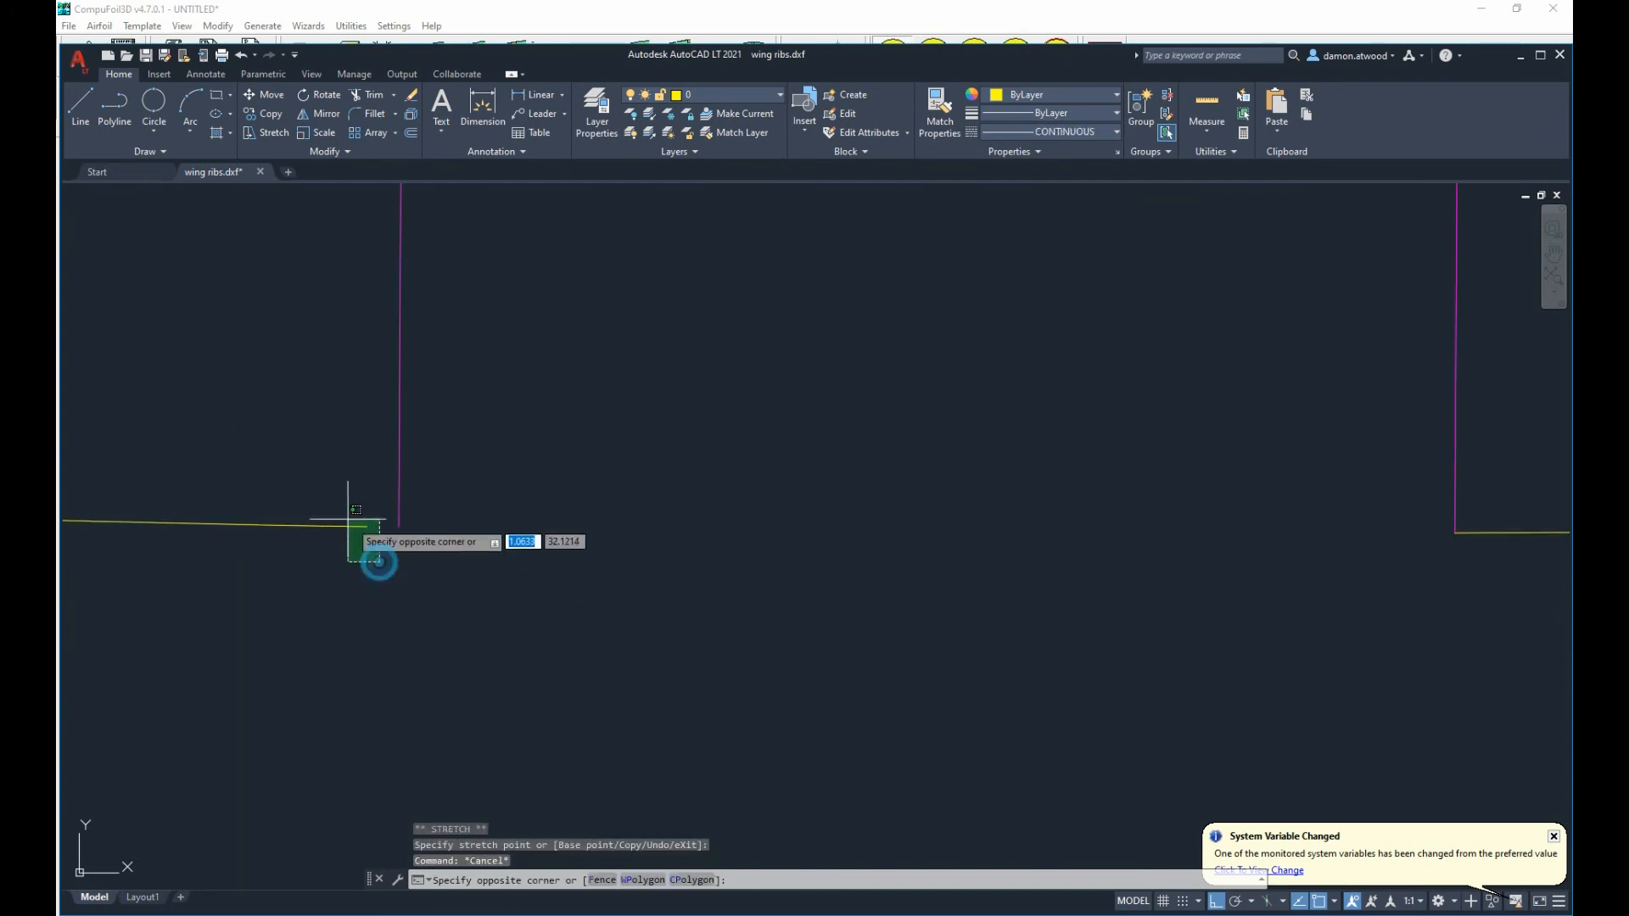
{"action": "left_click", "coordinate": [347, 518]}
{"action": "left_click", "coordinate": [366, 526]}
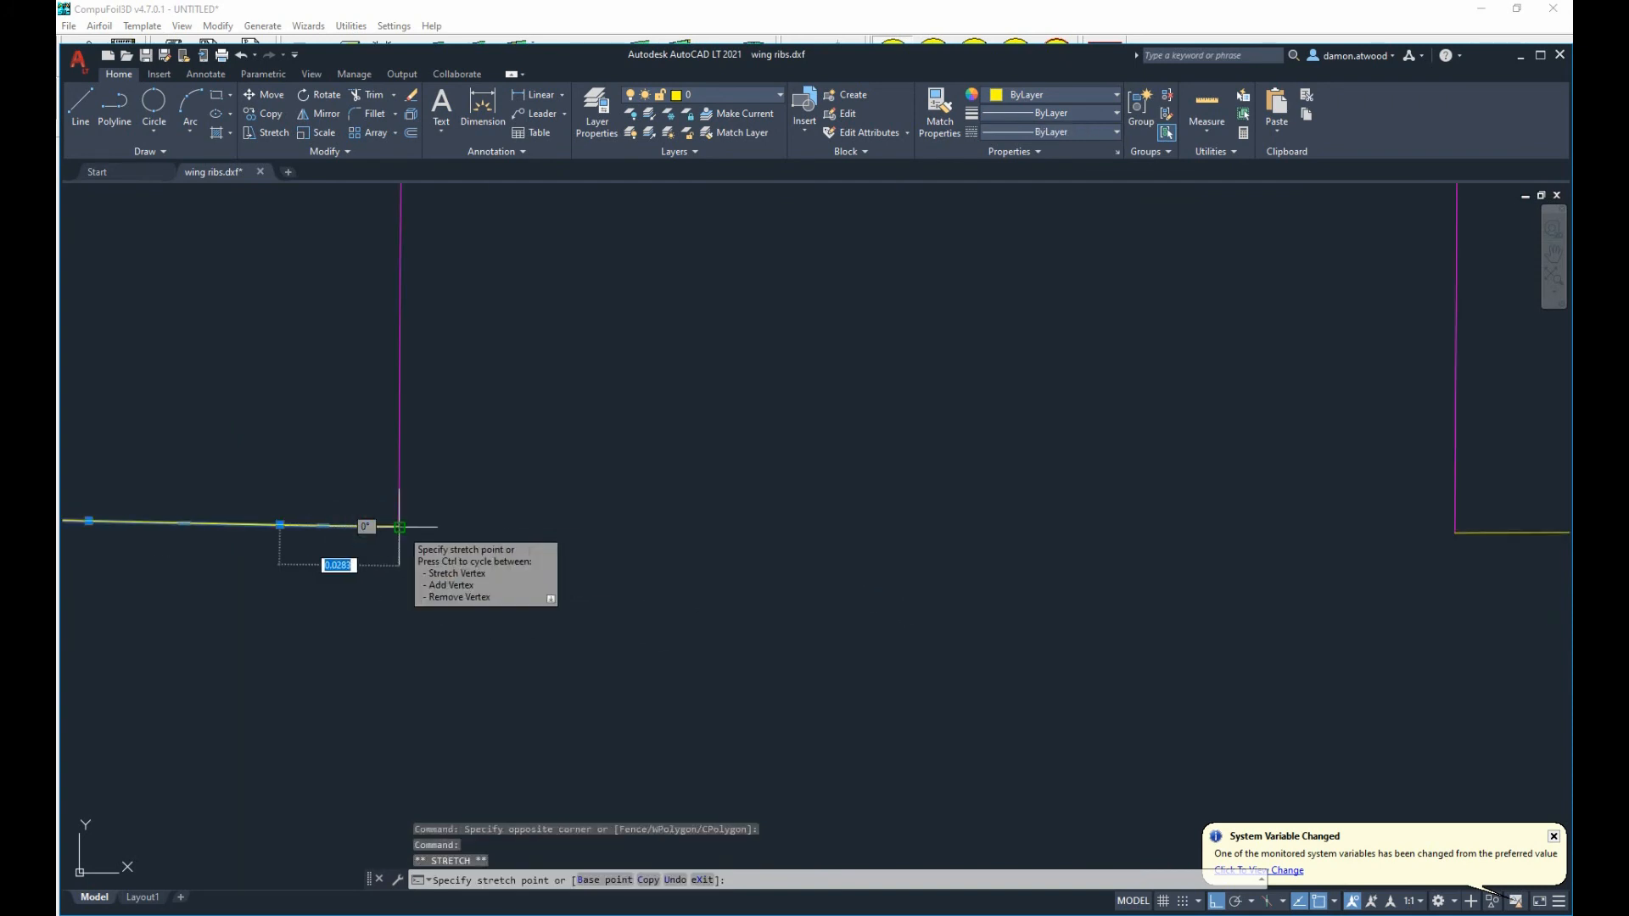
{"action": "left_click", "coordinate": [398, 527]}
{"action": "key", "text": "Escape"}
{"action": "scroll", "coordinate": [680, 548], "scroll_direction": "down", "scroll_amount": 5}
{"action": "scroll", "coordinate": [764, 509], "scroll_direction": "down", "scroll_amount": 7}
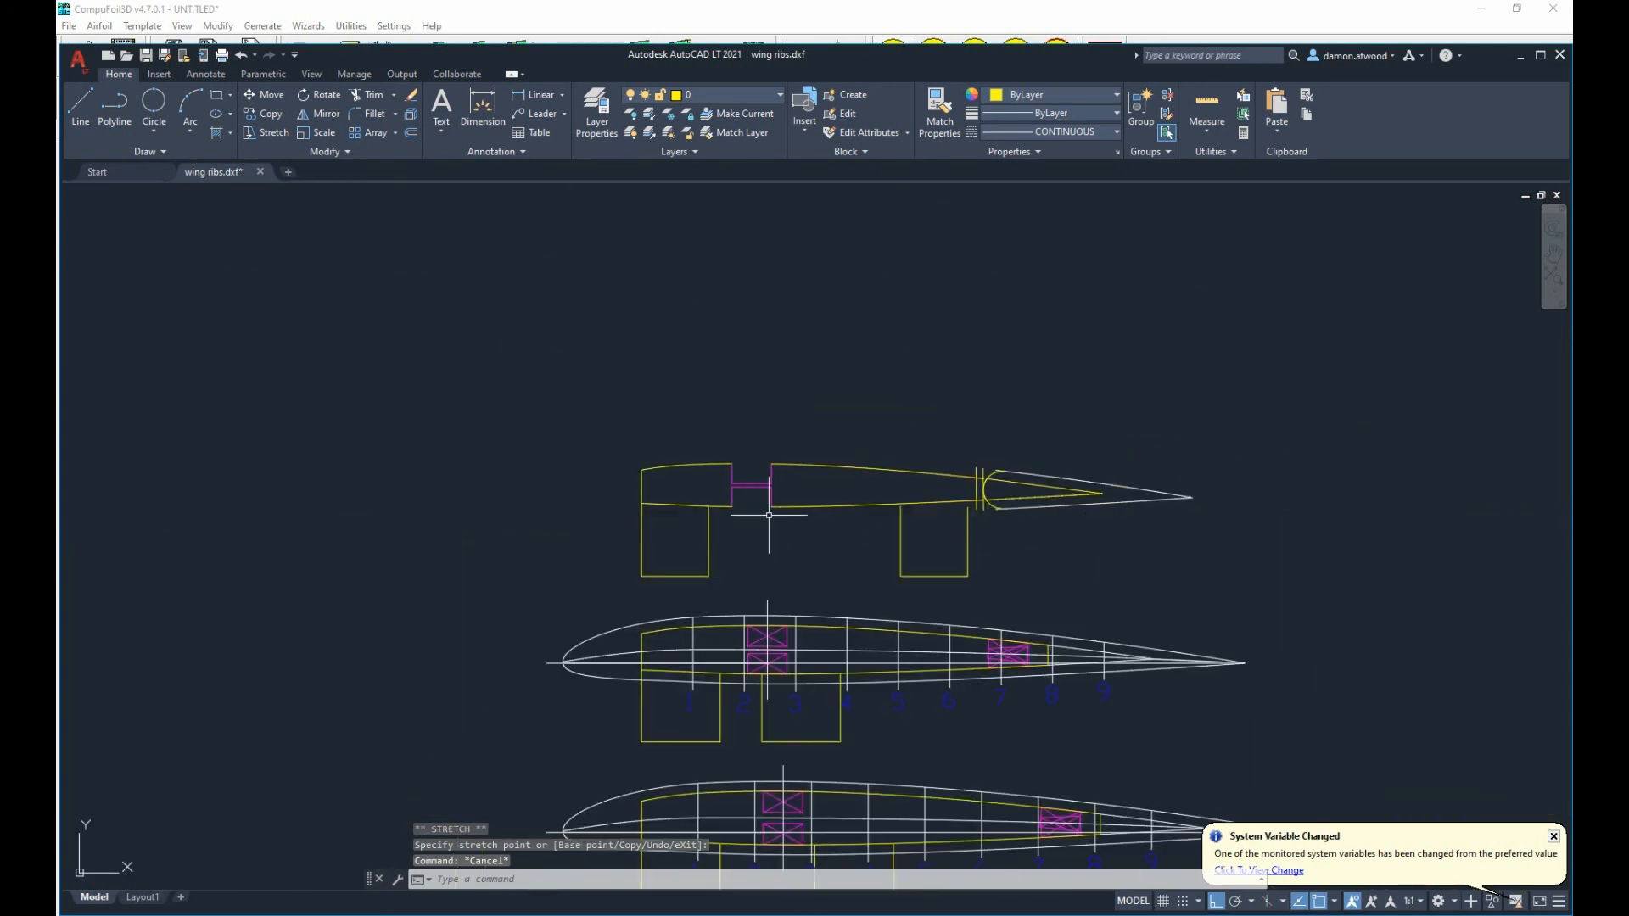
{"action": "scroll", "coordinate": [899, 540], "scroll_direction": "up", "scroll_amount": 2}
{"action": "scroll", "coordinate": [985, 512], "scroll_direction": "up", "scroll_amount": 2}
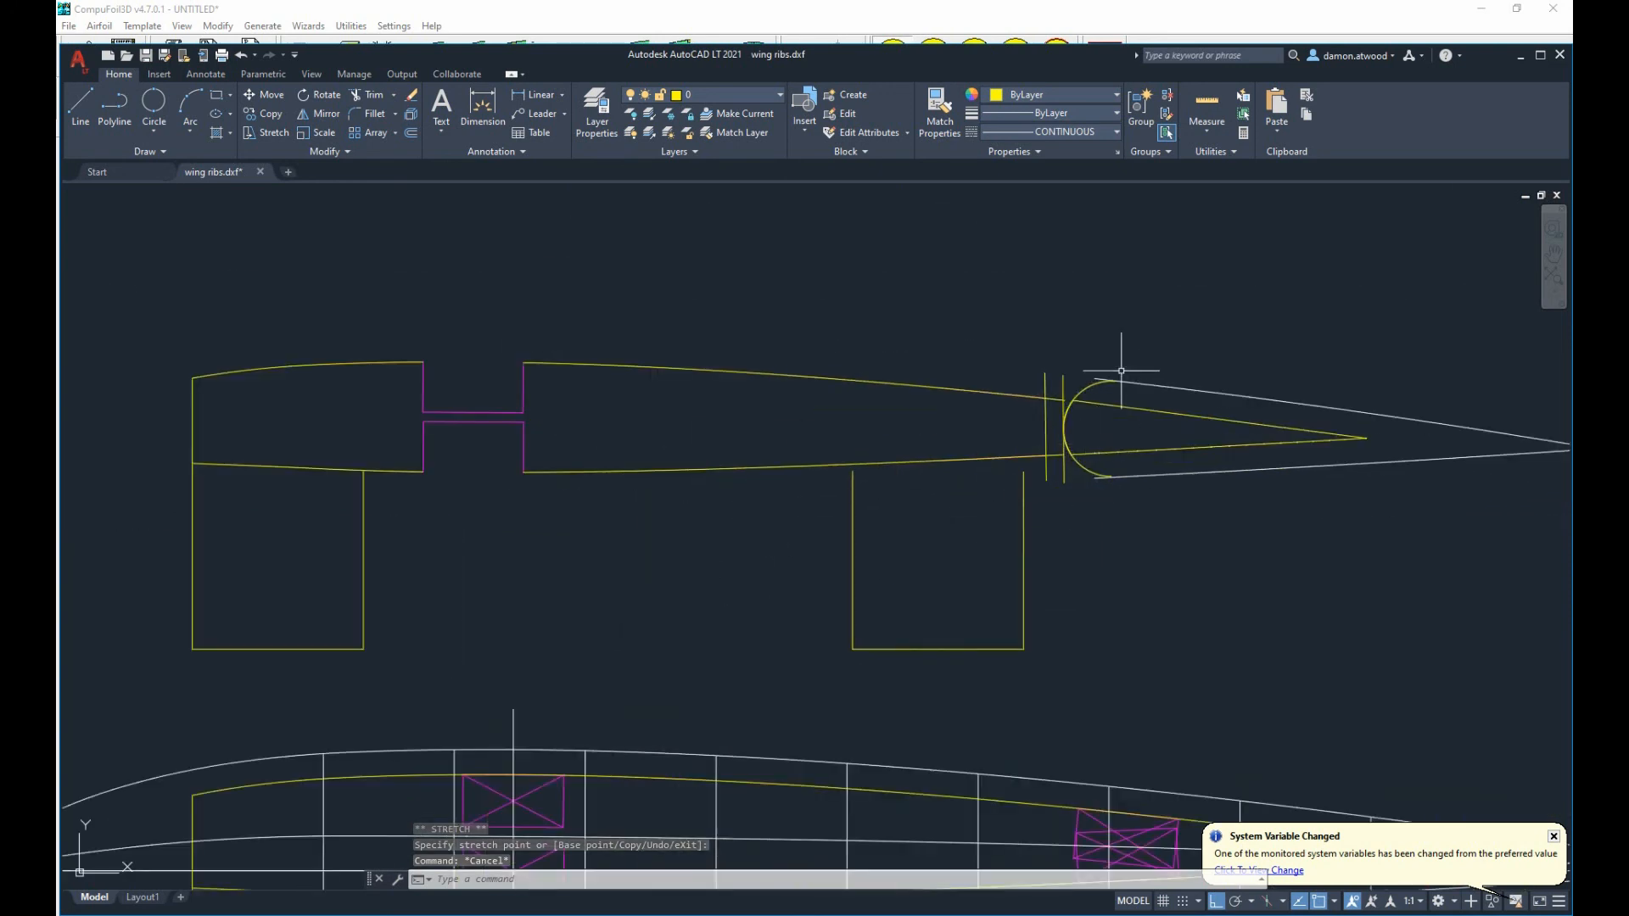
{"action": "scroll", "coordinate": [1121, 371], "scroll_direction": "up", "scroll_amount": 5}
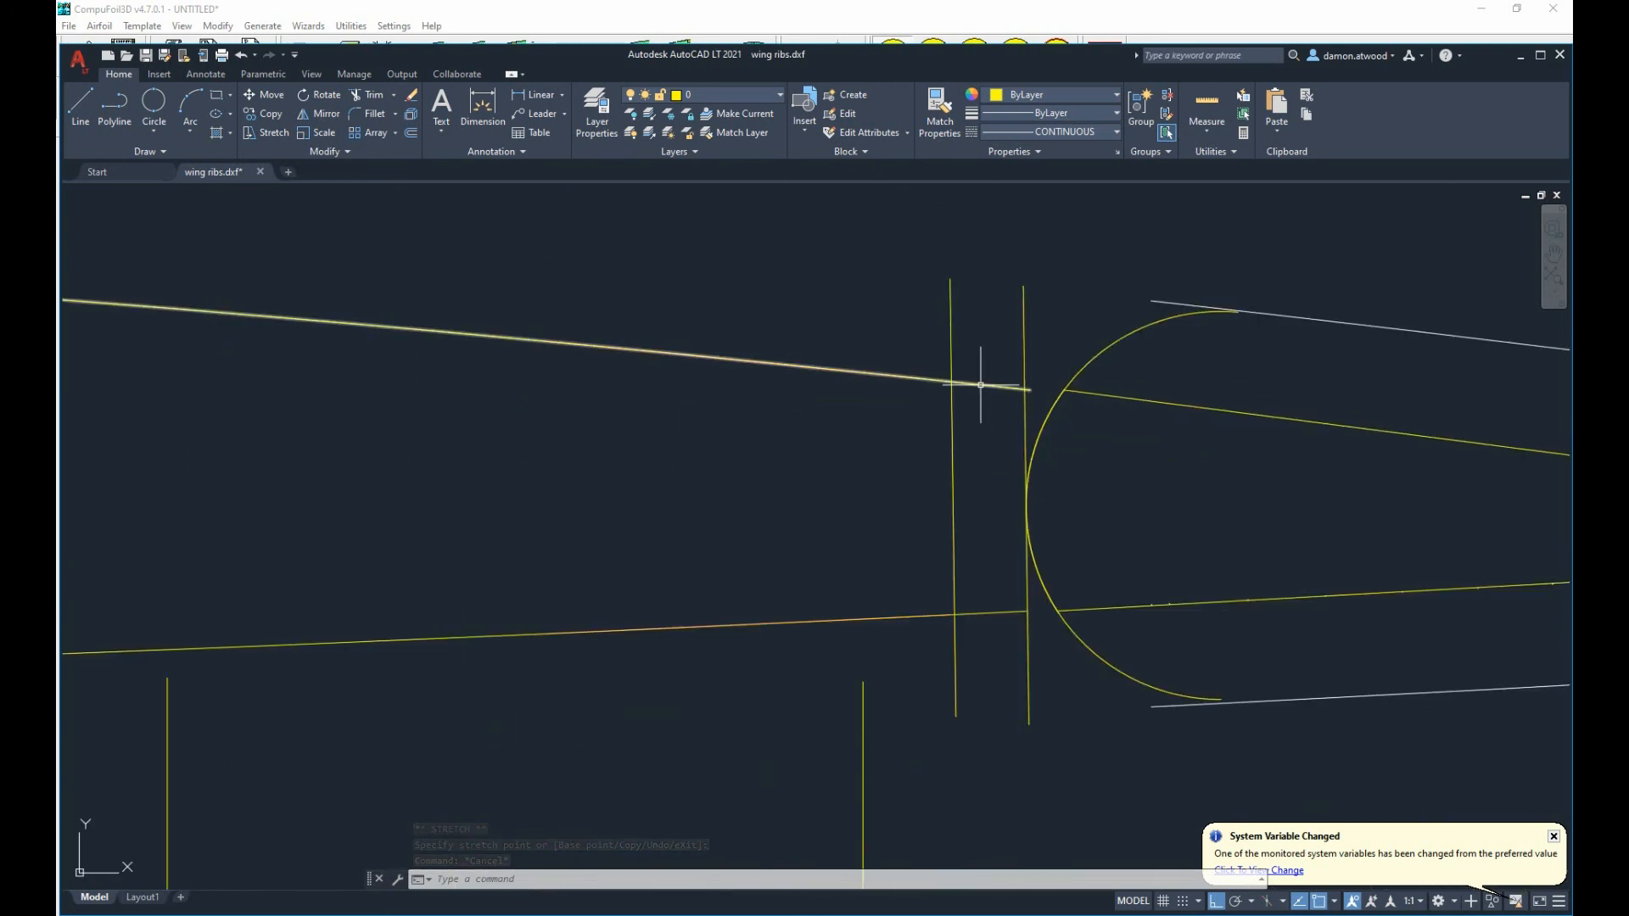
Erase the vertical line touching the aileron nose and break off the tip rib's upper contour aft of the remaining vertical line.
{"action": "left_click", "coordinate": [1024, 355]}
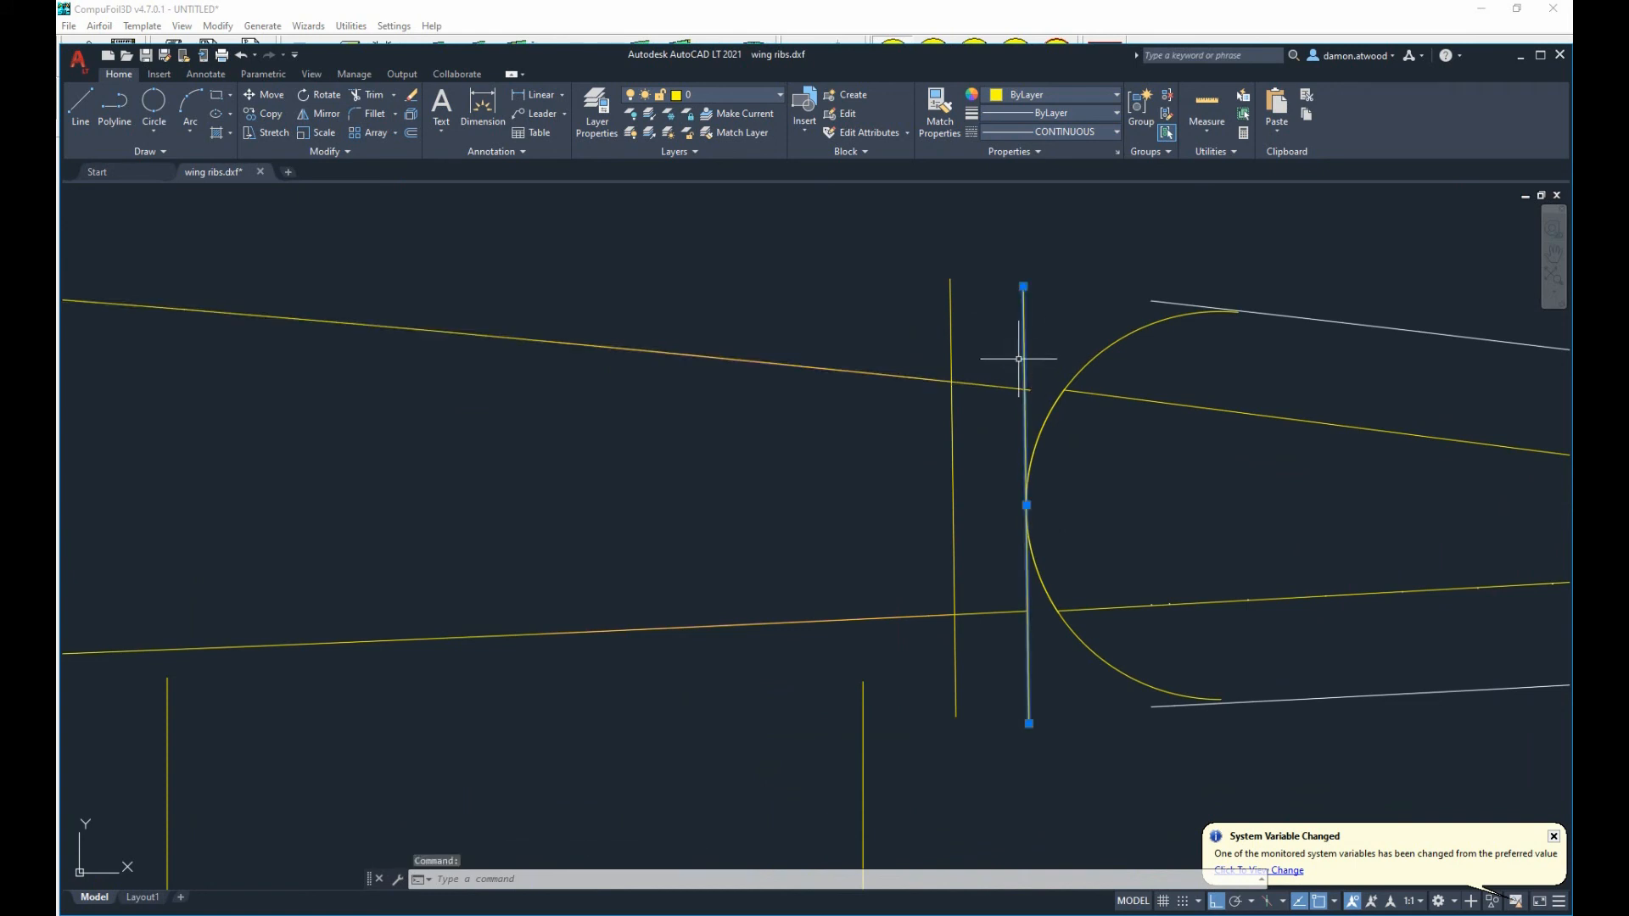
{"action": "key", "text": "Delete"}
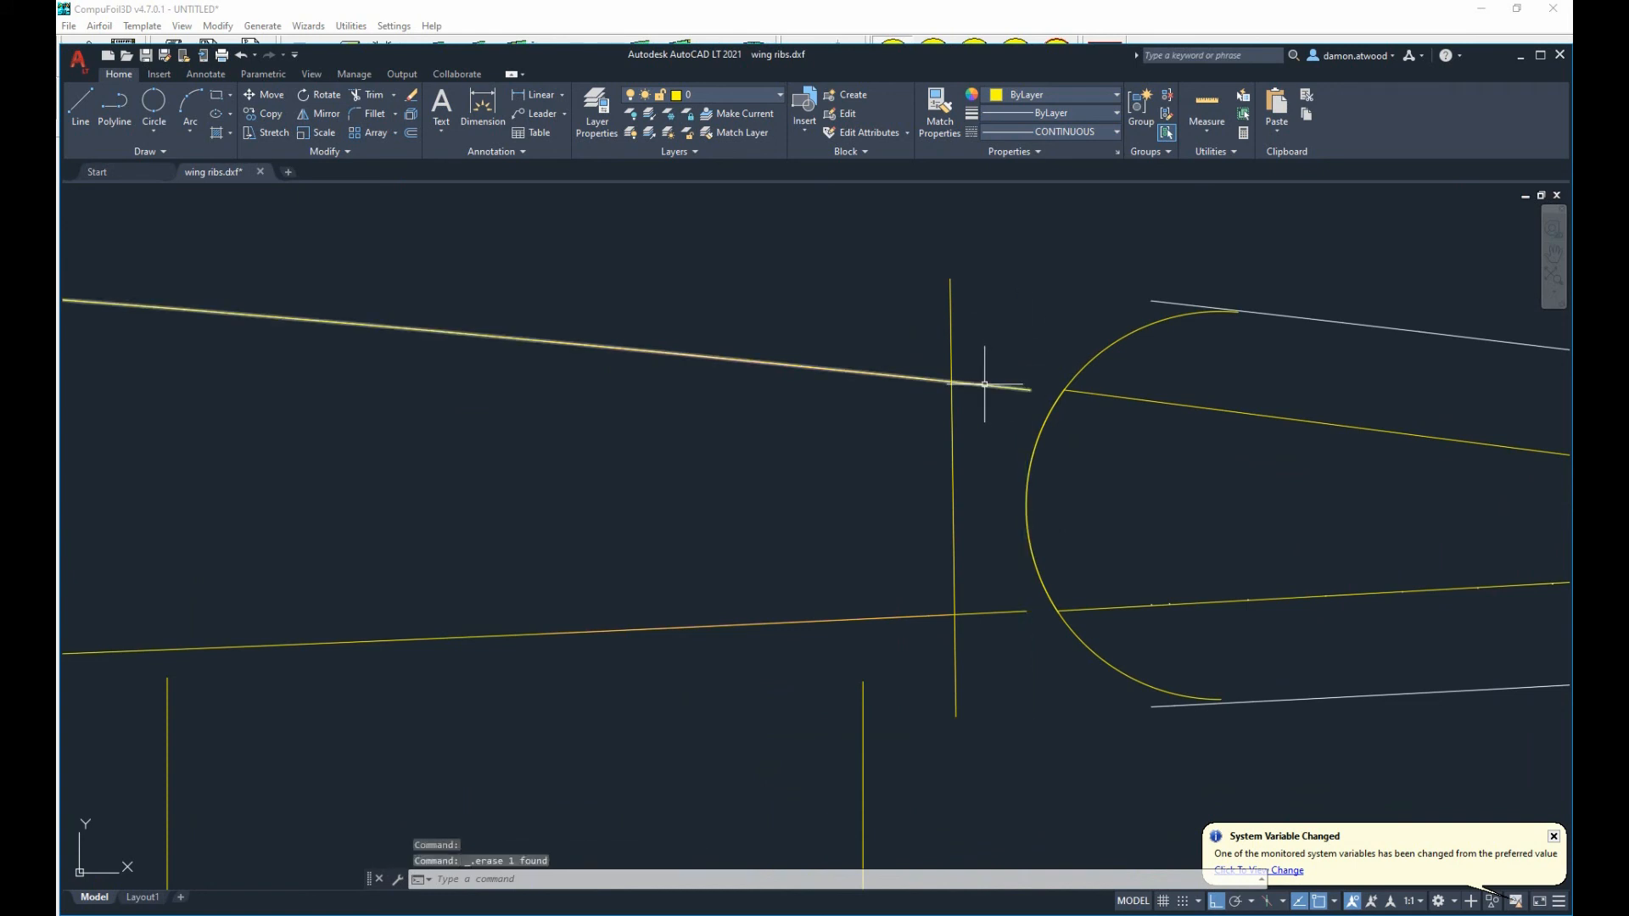
{"action": "left_click", "coordinate": [985, 386]}
{"action": "type", "text": "b"}
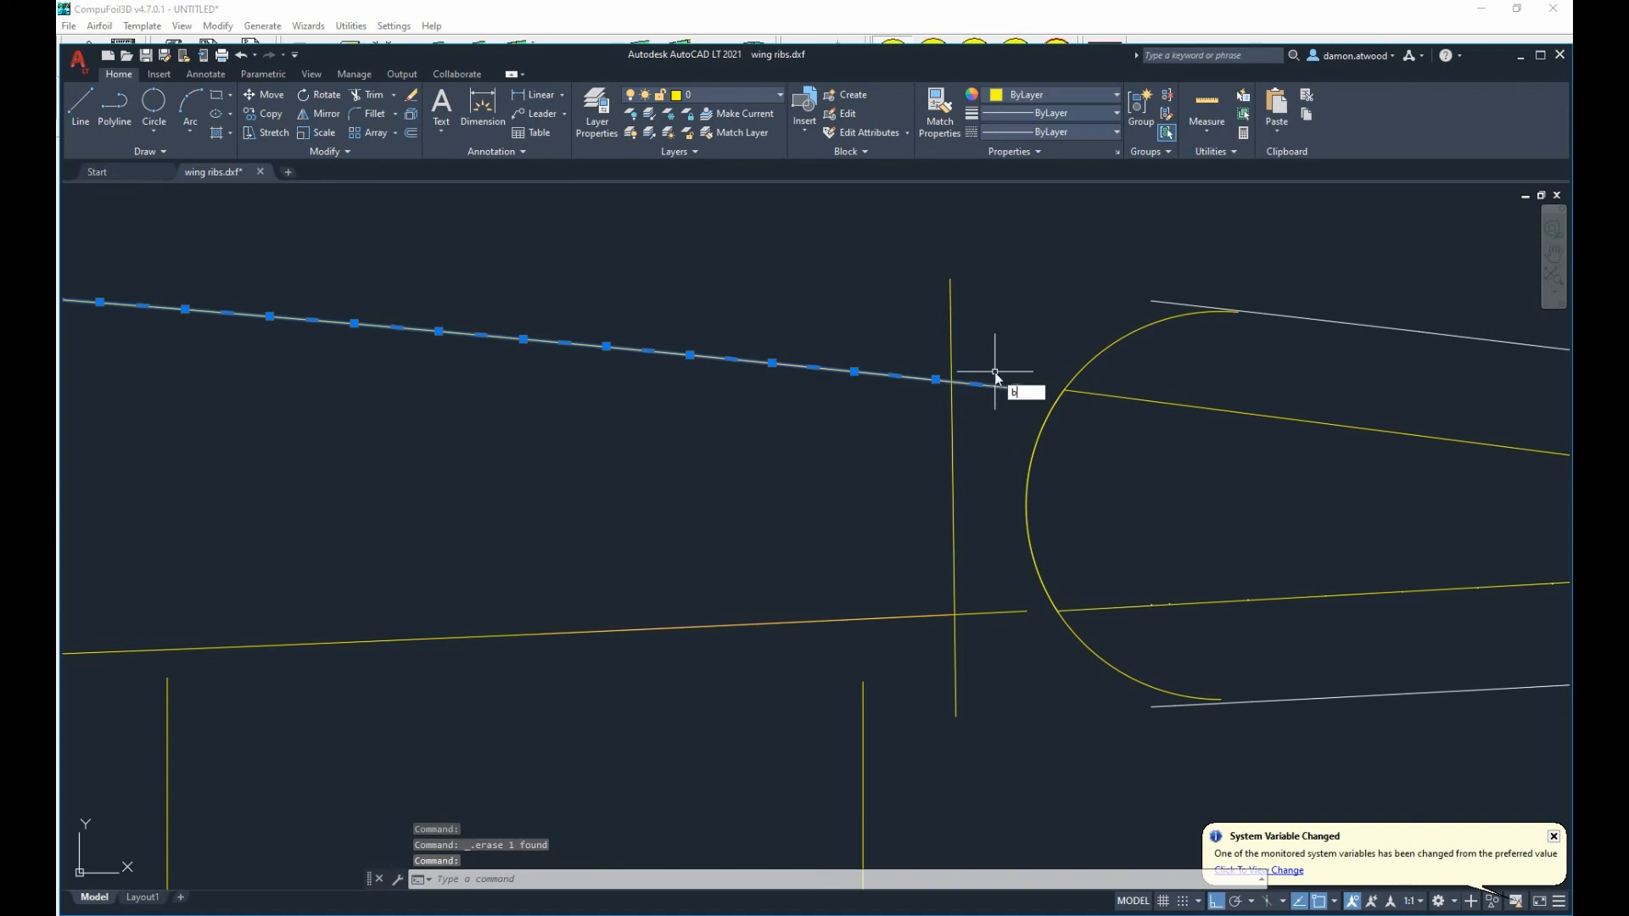
{"action": "type", "text": "re"}
{"action": "left_click", "coordinate": [1047, 411]}
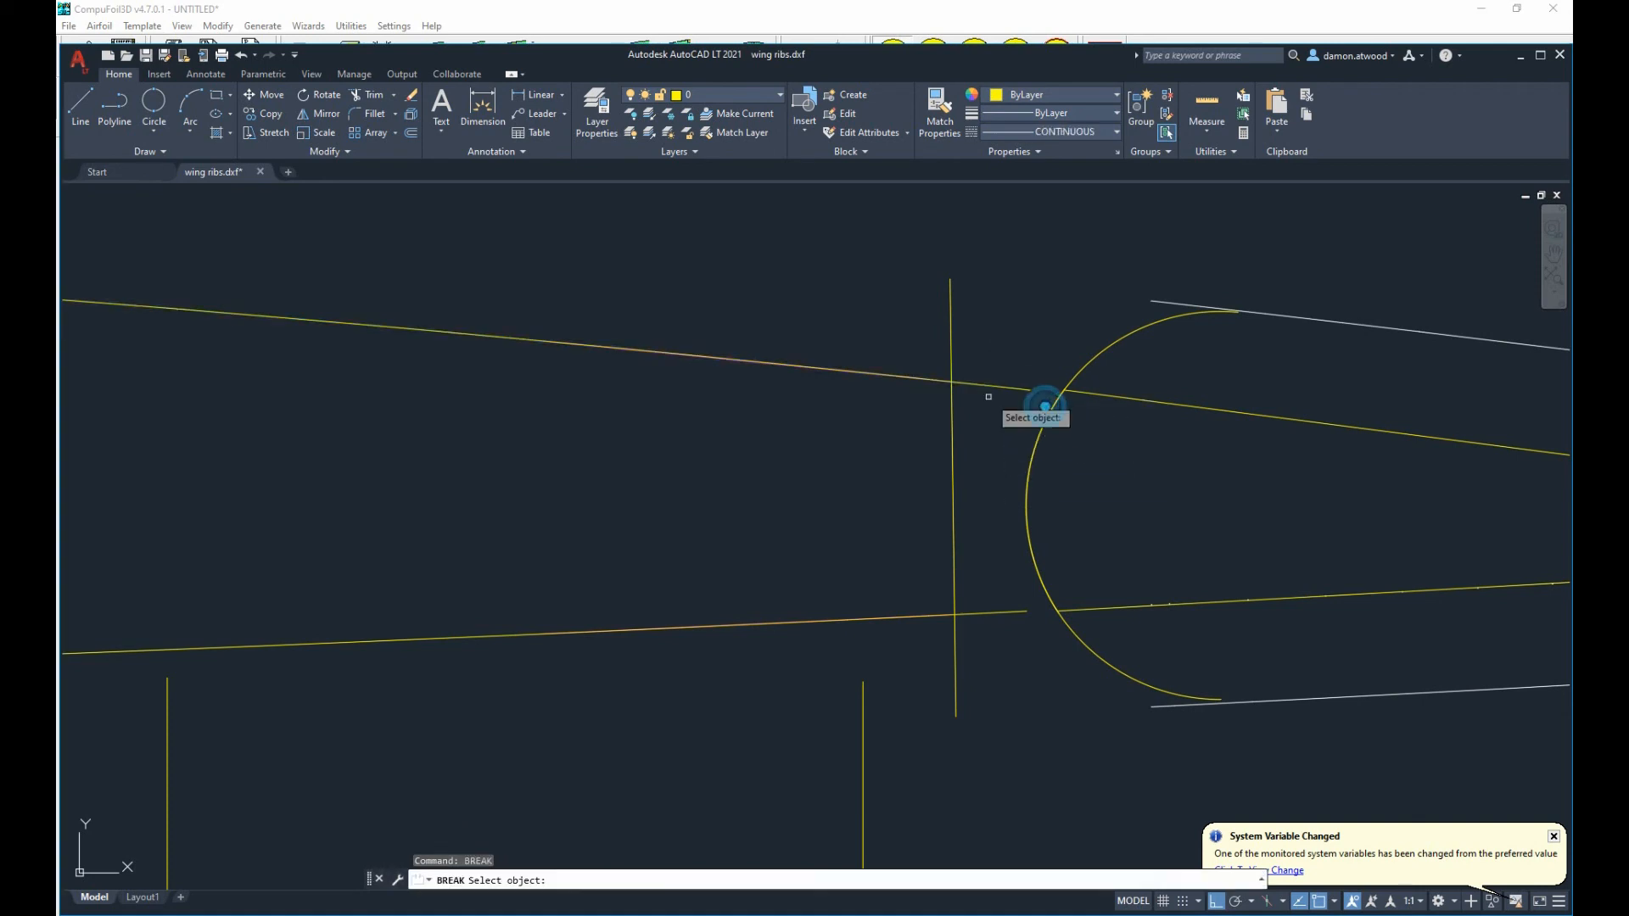
{"action": "left_click", "coordinate": [948, 383]}
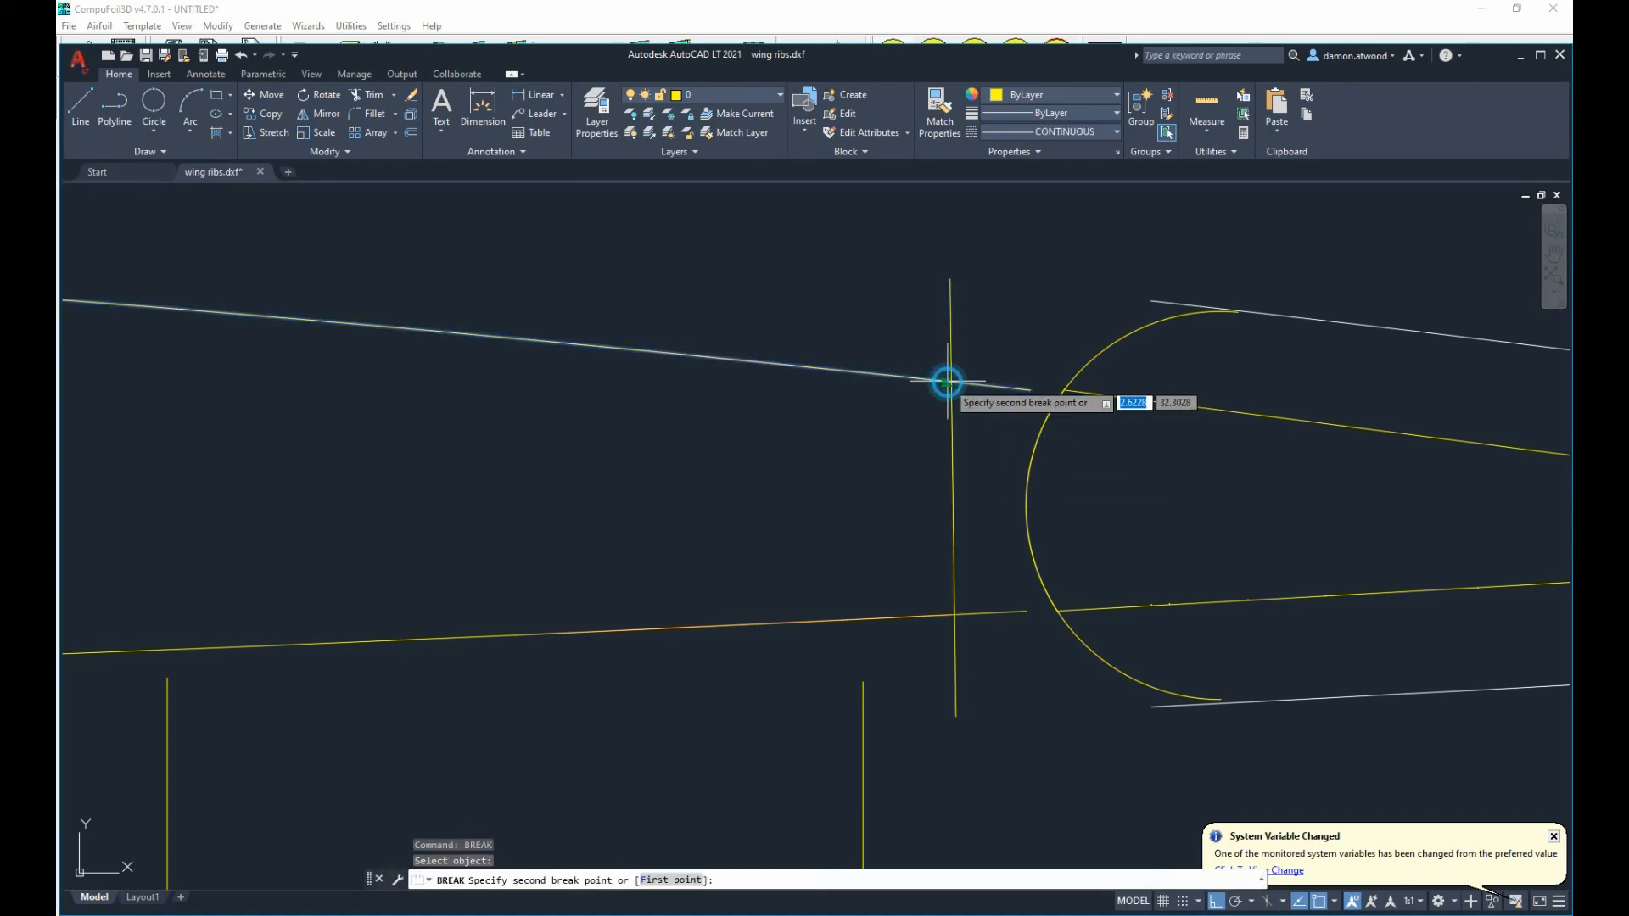
{"action": "left_click", "coordinate": [1032, 390]}
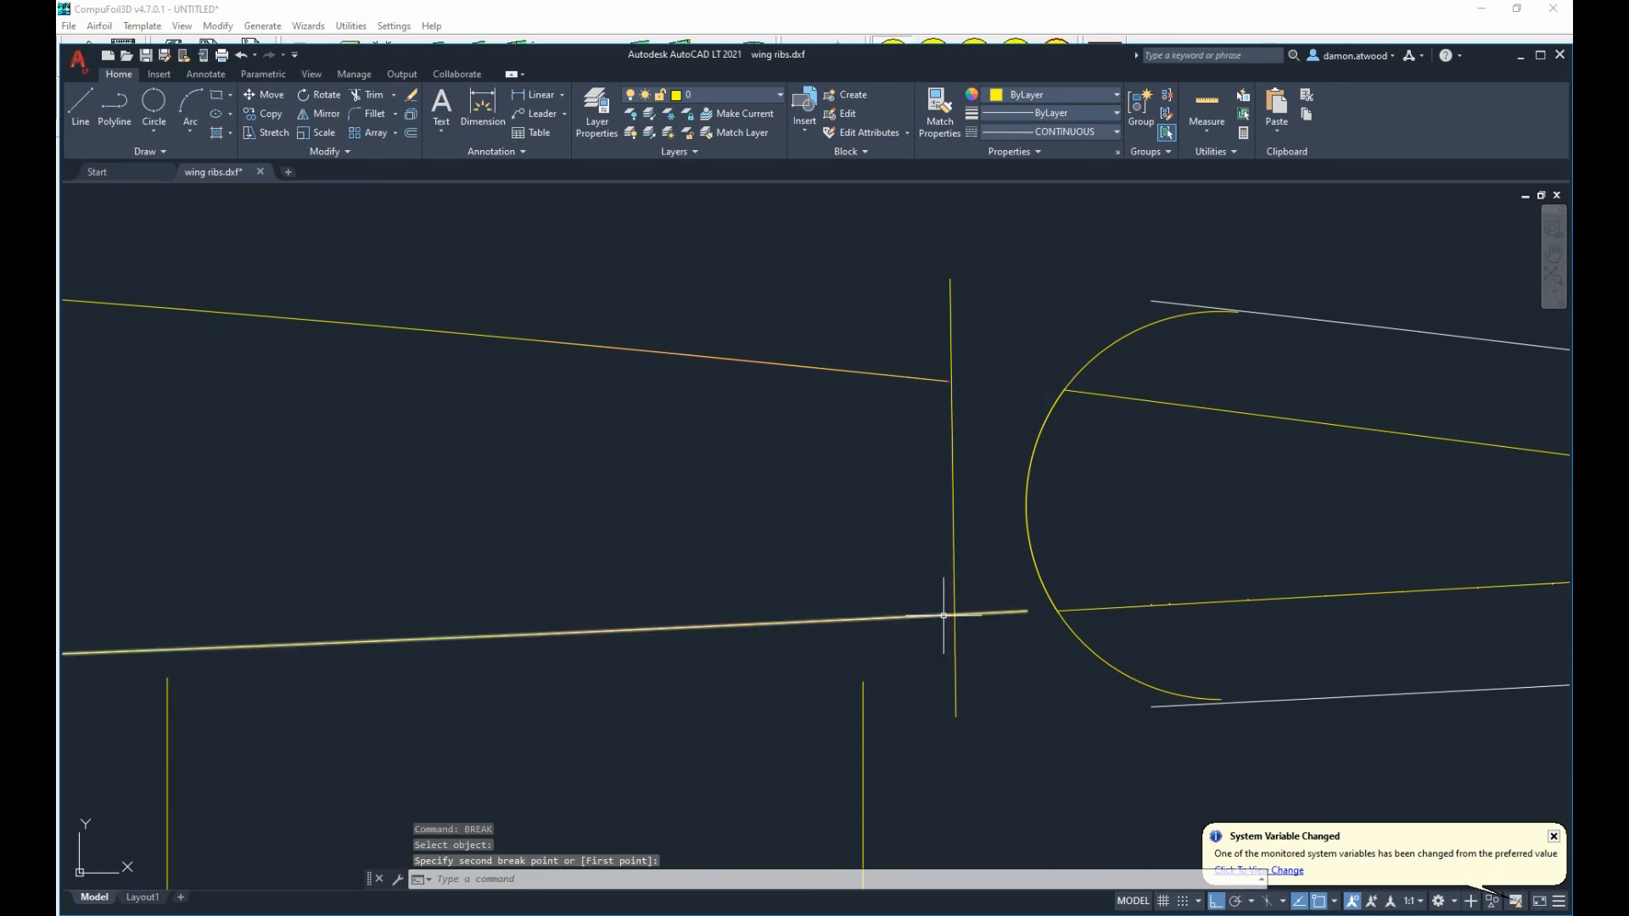
Break off the tip rib's lower contour aft of the remaining vertical line at the rib's rear.
{"action": "left_click", "coordinate": [944, 616]}
{"action": "right_click", "coordinate": [944, 616]}
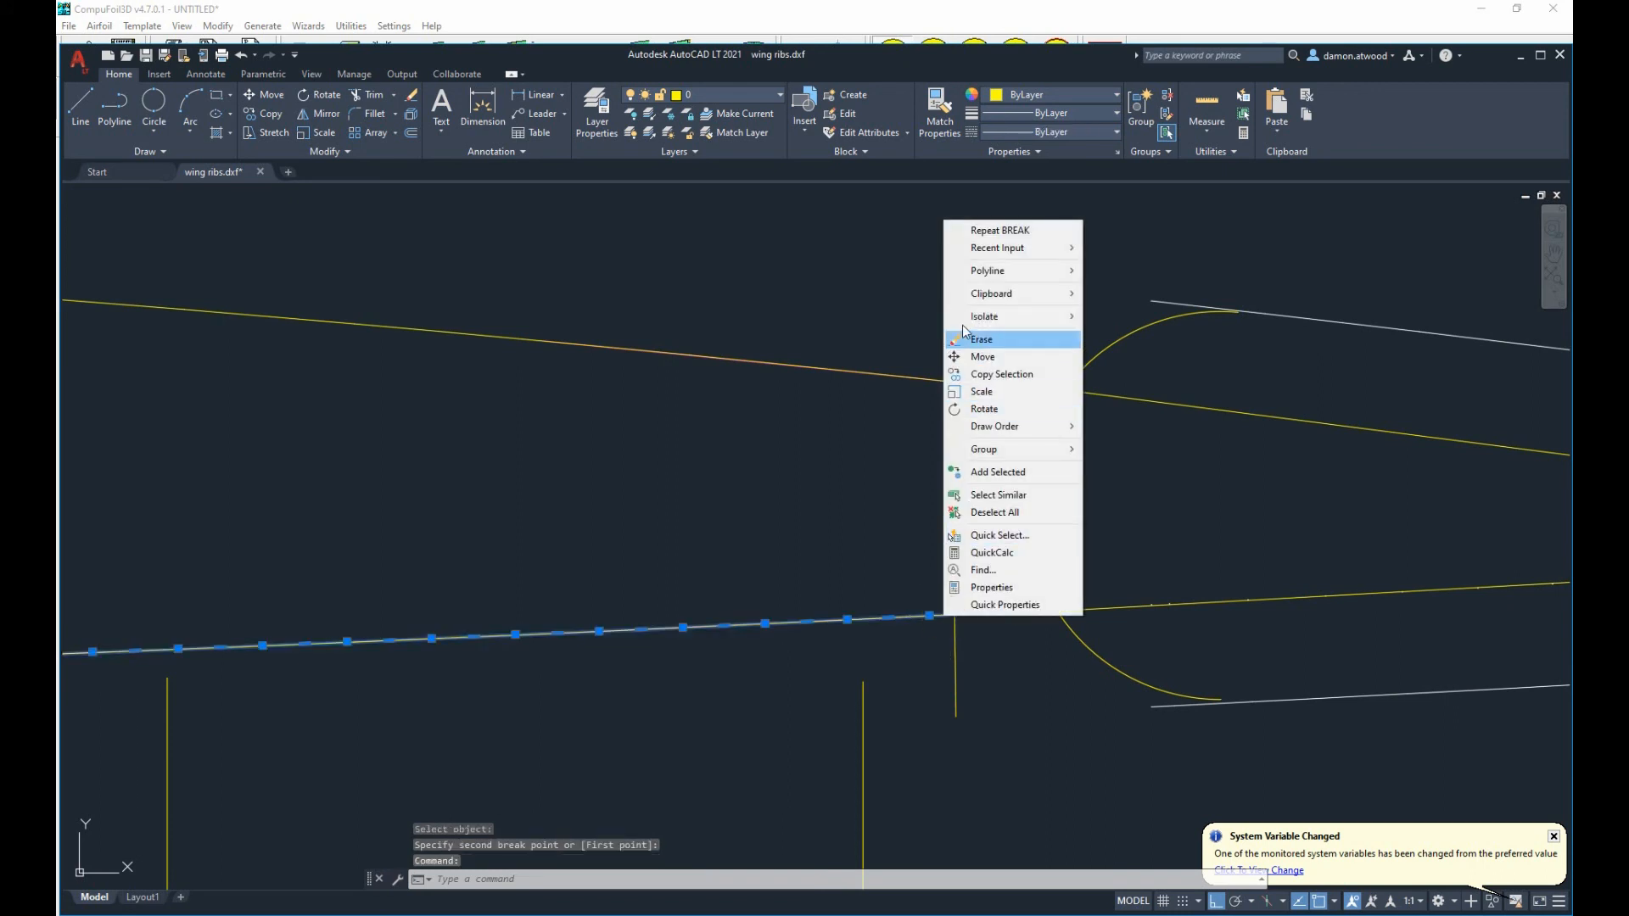
{"action": "left_click", "coordinate": [1002, 230]}
{"action": "left_click", "coordinate": [943, 616]}
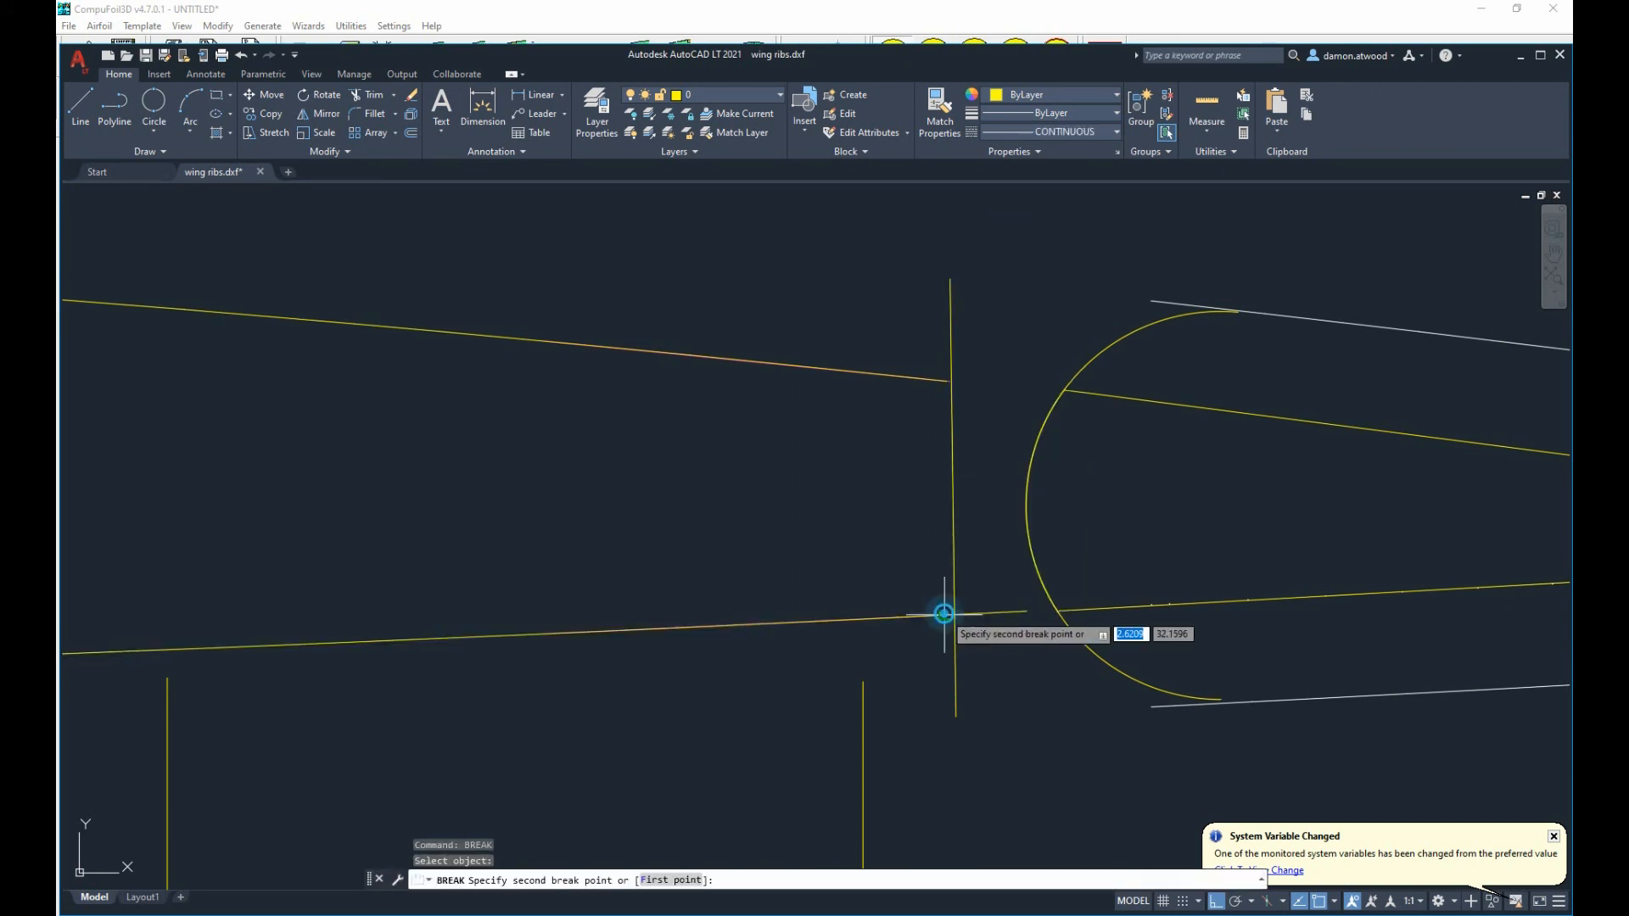
{"action": "left_click", "coordinate": [1033, 613]}
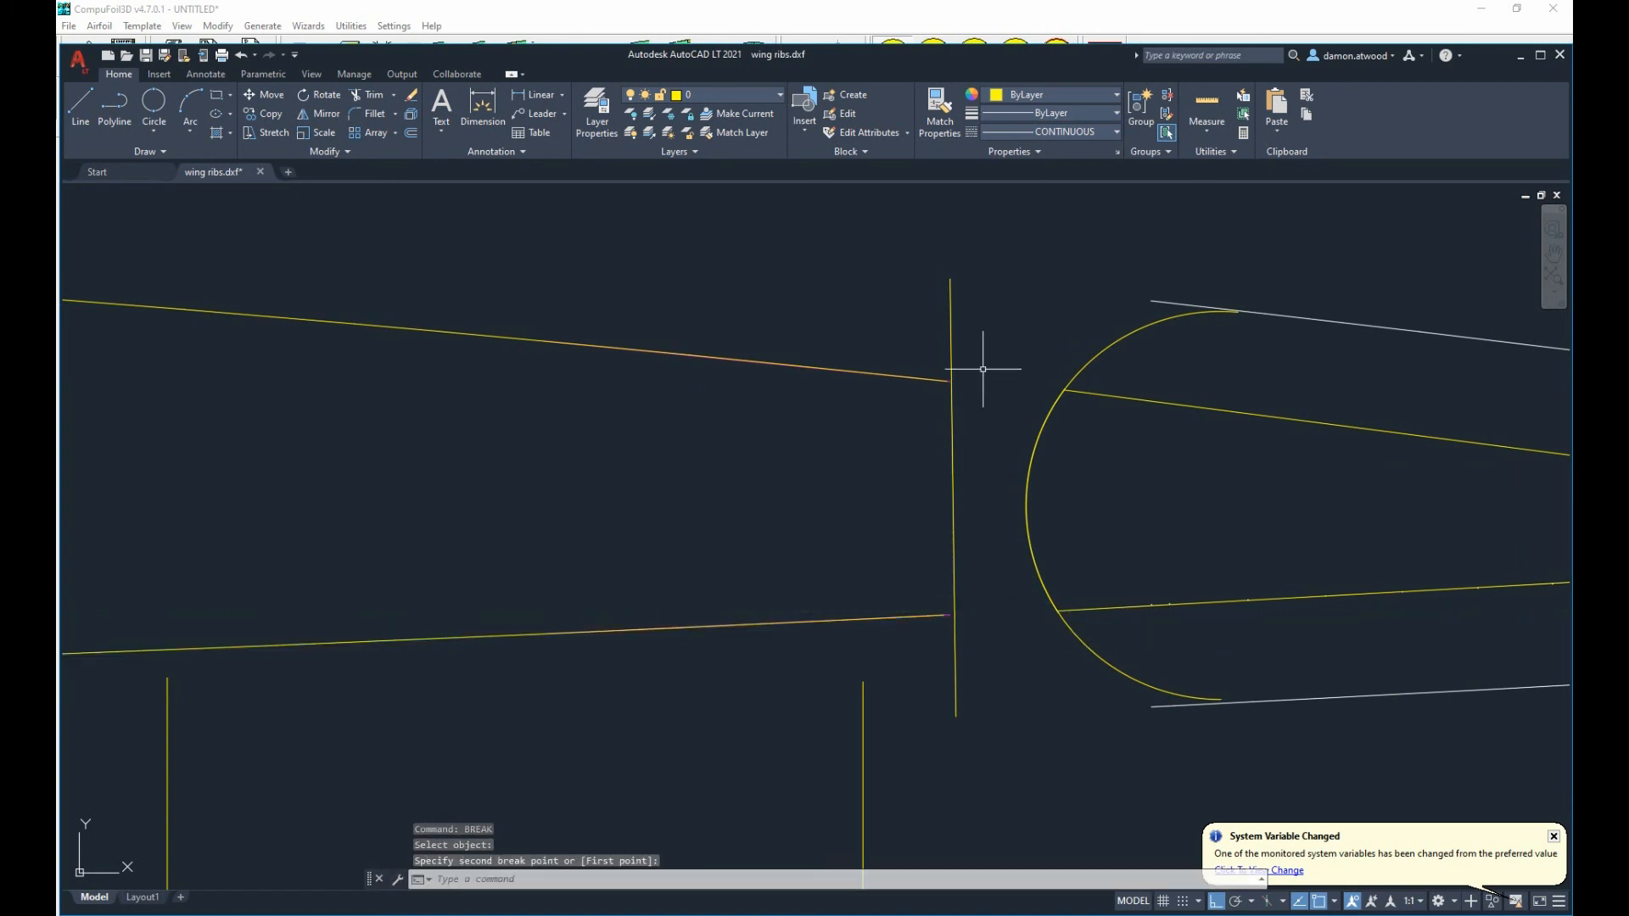
Shorten the rear vertical line at both ends so it spans only between the tip rib's upper and lower contours.
{"action": "left_click", "coordinate": [952, 327]}
{"action": "left_click", "coordinate": [949, 276]}
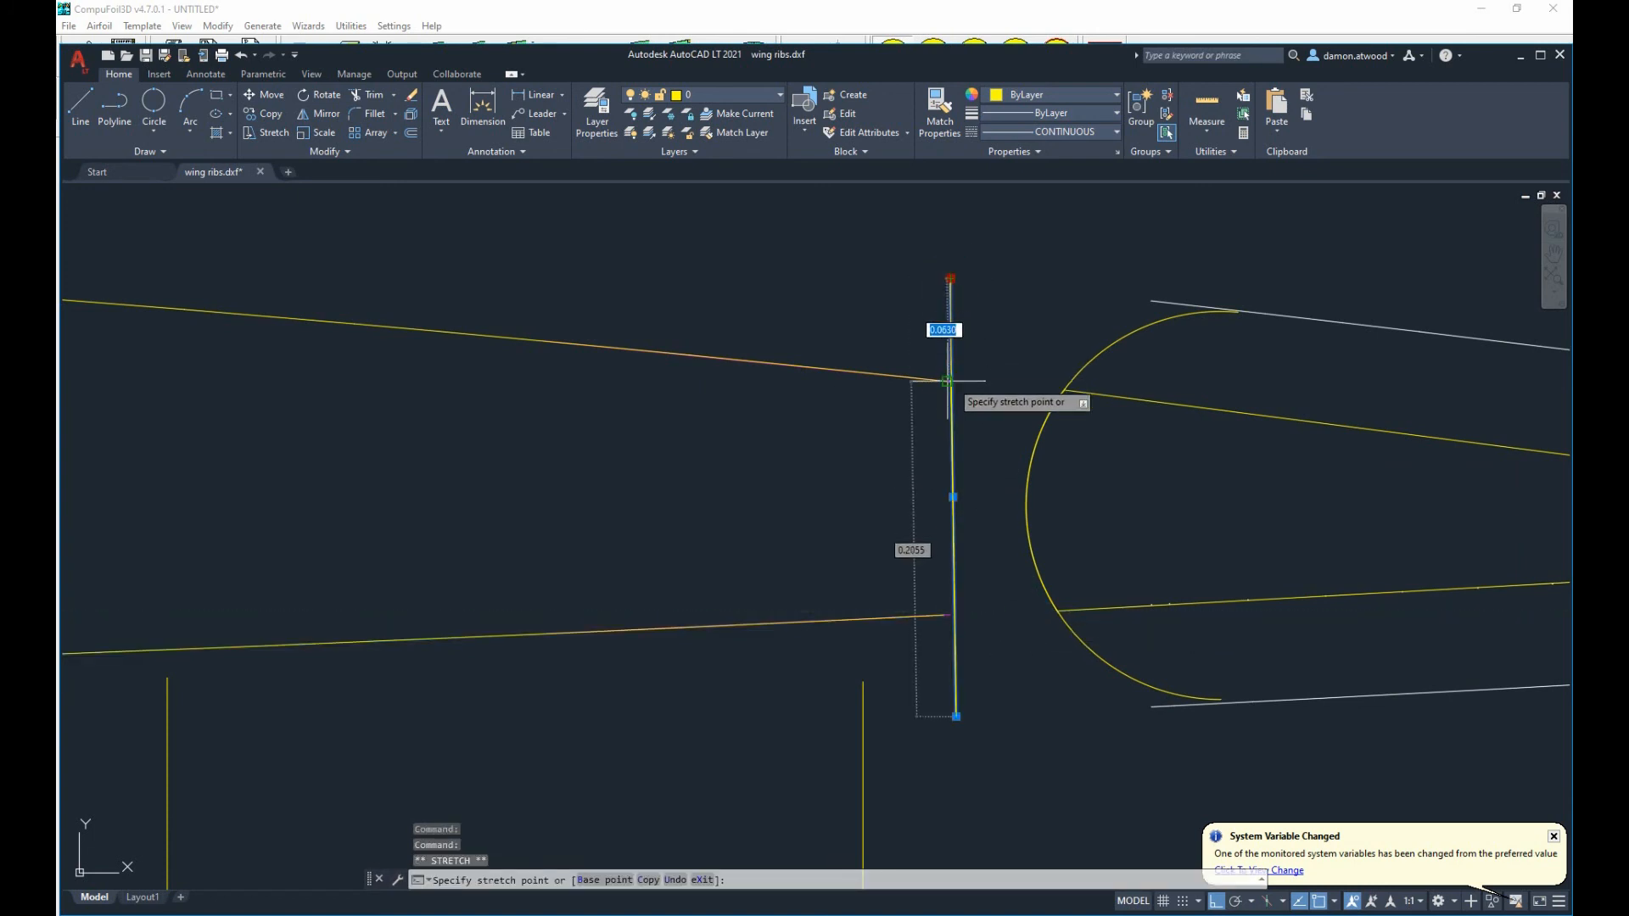
{"action": "left_click", "coordinate": [957, 716]}
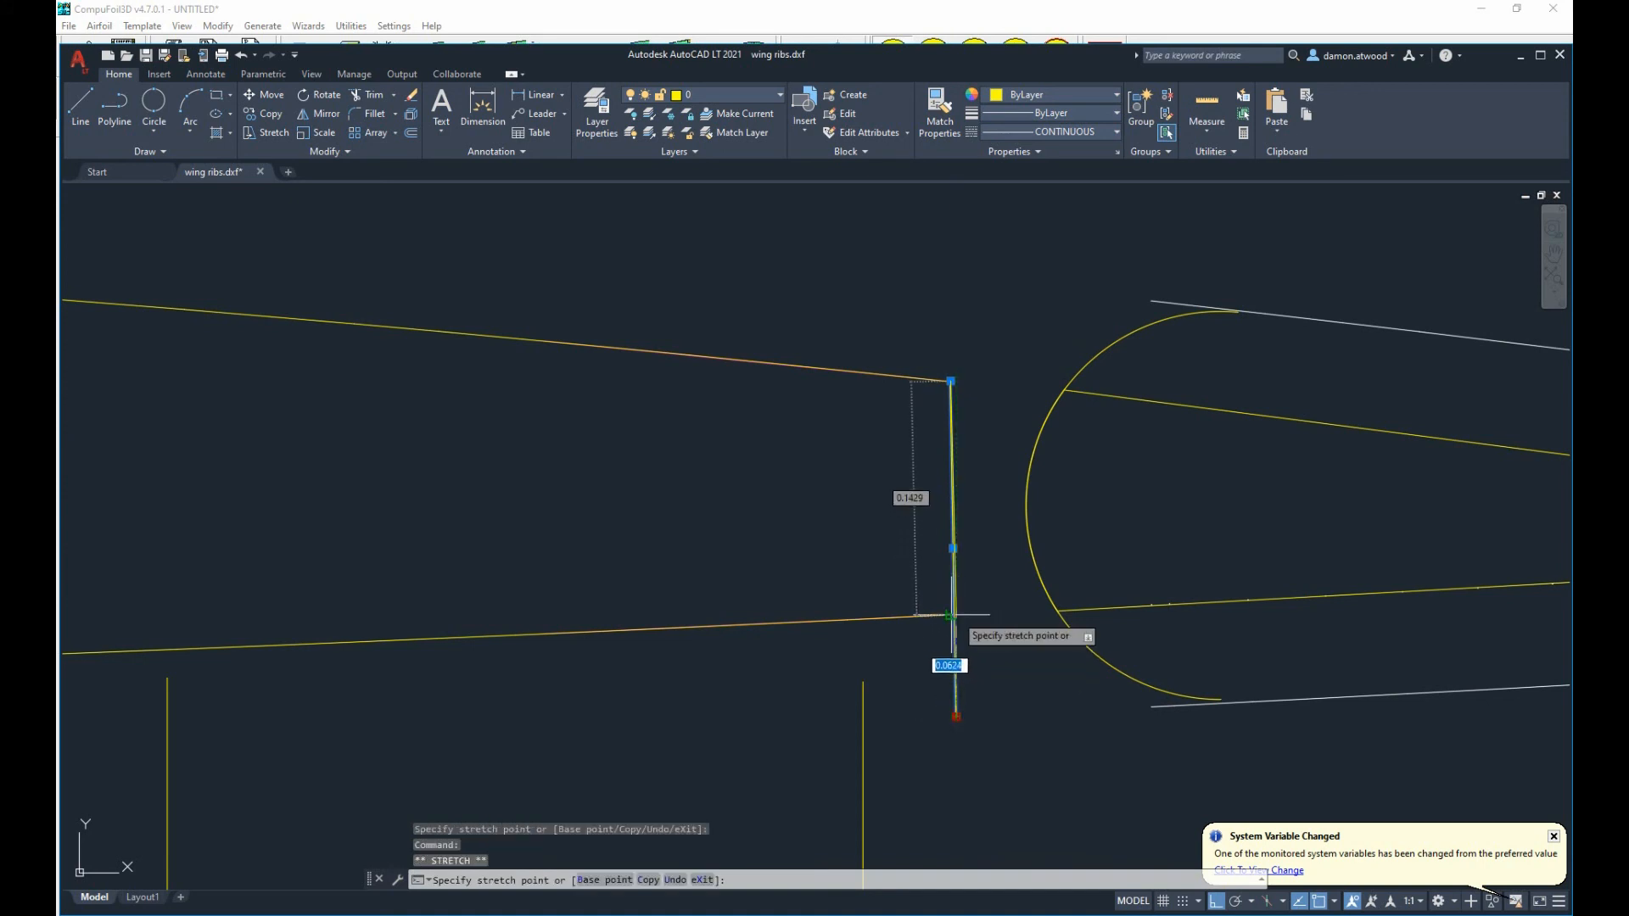
{"action": "scroll", "coordinate": [951, 615], "scroll_direction": "up", "scroll_amount": 8}
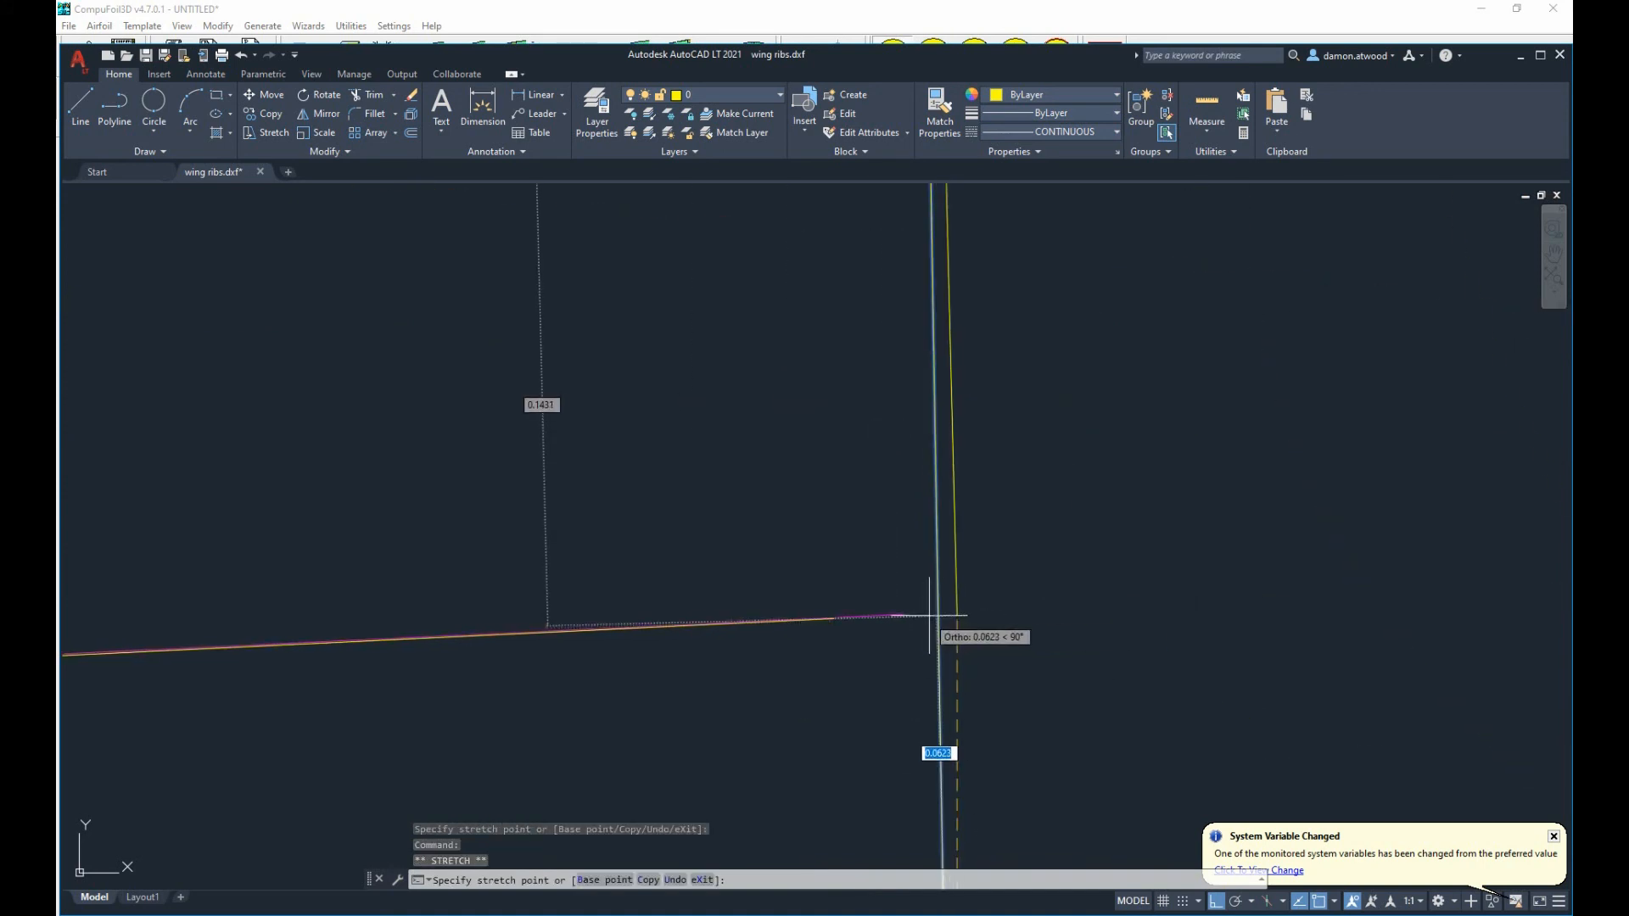
{"action": "key", "text": "Escape"}
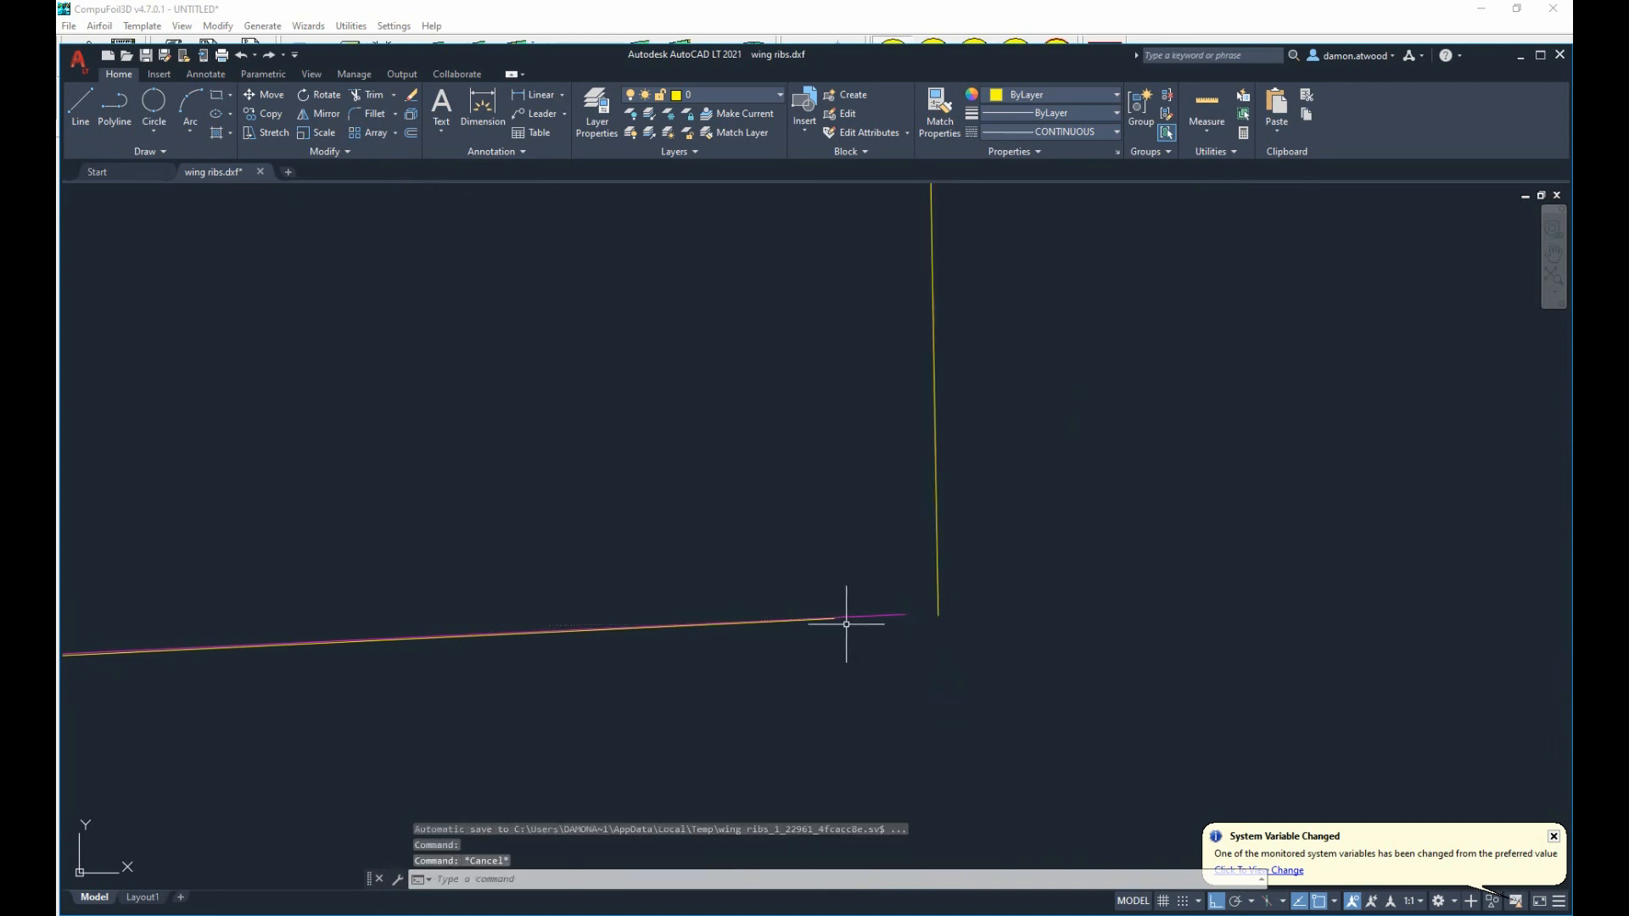
Stretch the aft end of the tip rib's lower contour to the lower end of the rear vertical line.
{"action": "left_click", "coordinate": [823, 622]}
{"action": "left_click", "coordinate": [835, 618]}
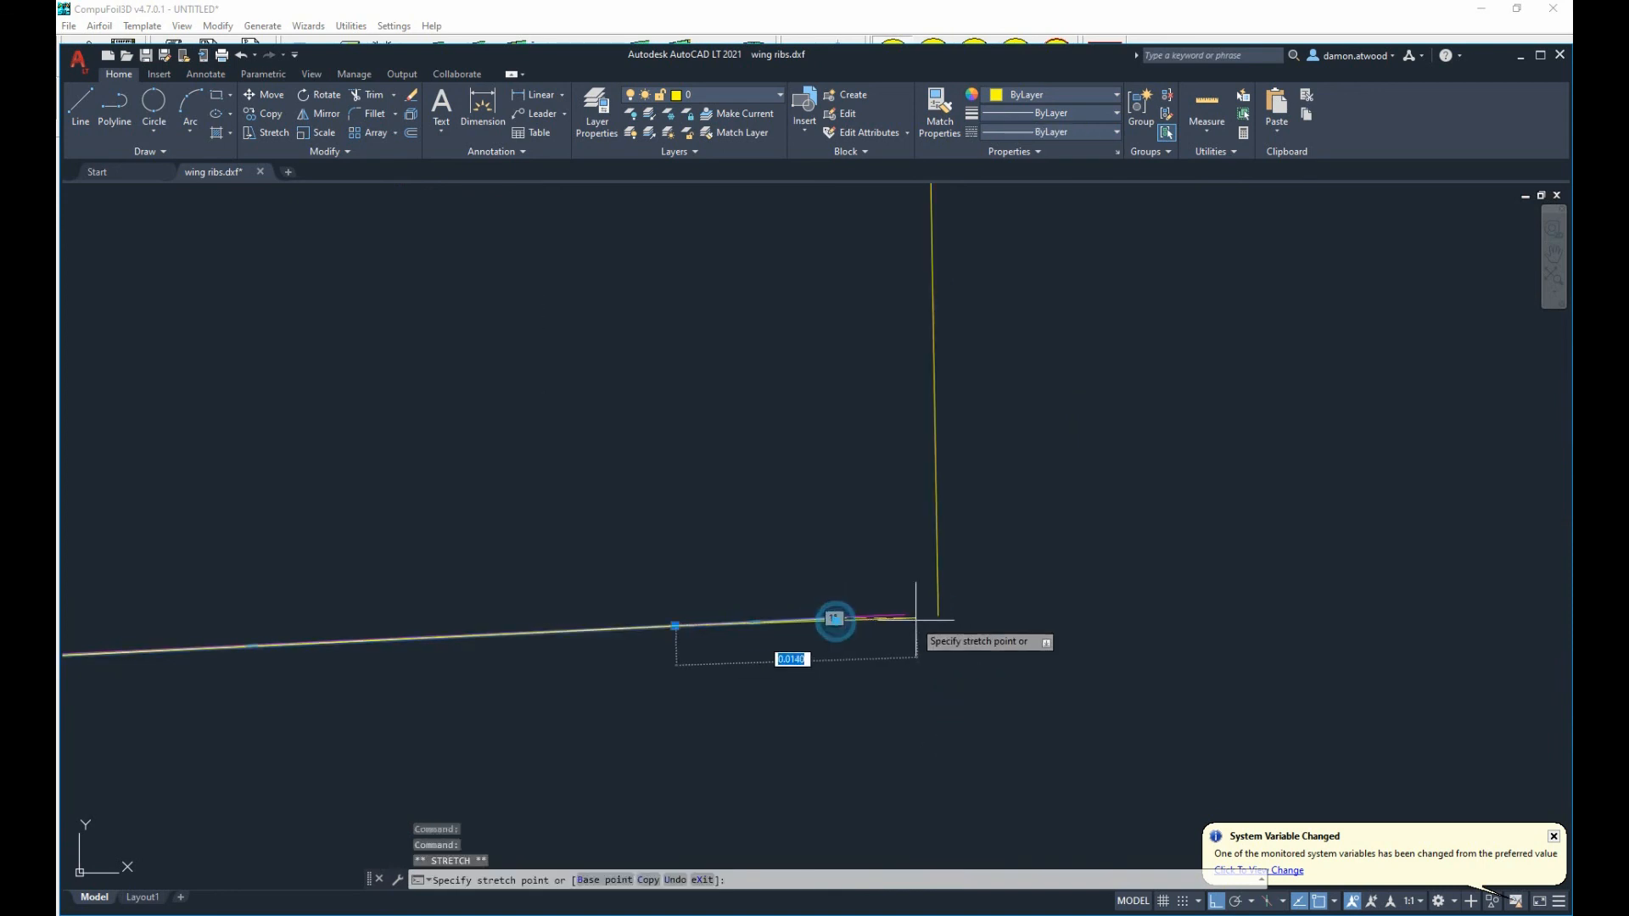
{"action": "left_click", "coordinate": [937, 614]}
{"action": "key", "text": "Escape"}
{"action": "scroll", "coordinate": [924, 640], "scroll_direction": "down", "scroll_amount": 2}
{"action": "scroll", "coordinate": [924, 640], "scroll_direction": "down", "scroll_amount": 4}
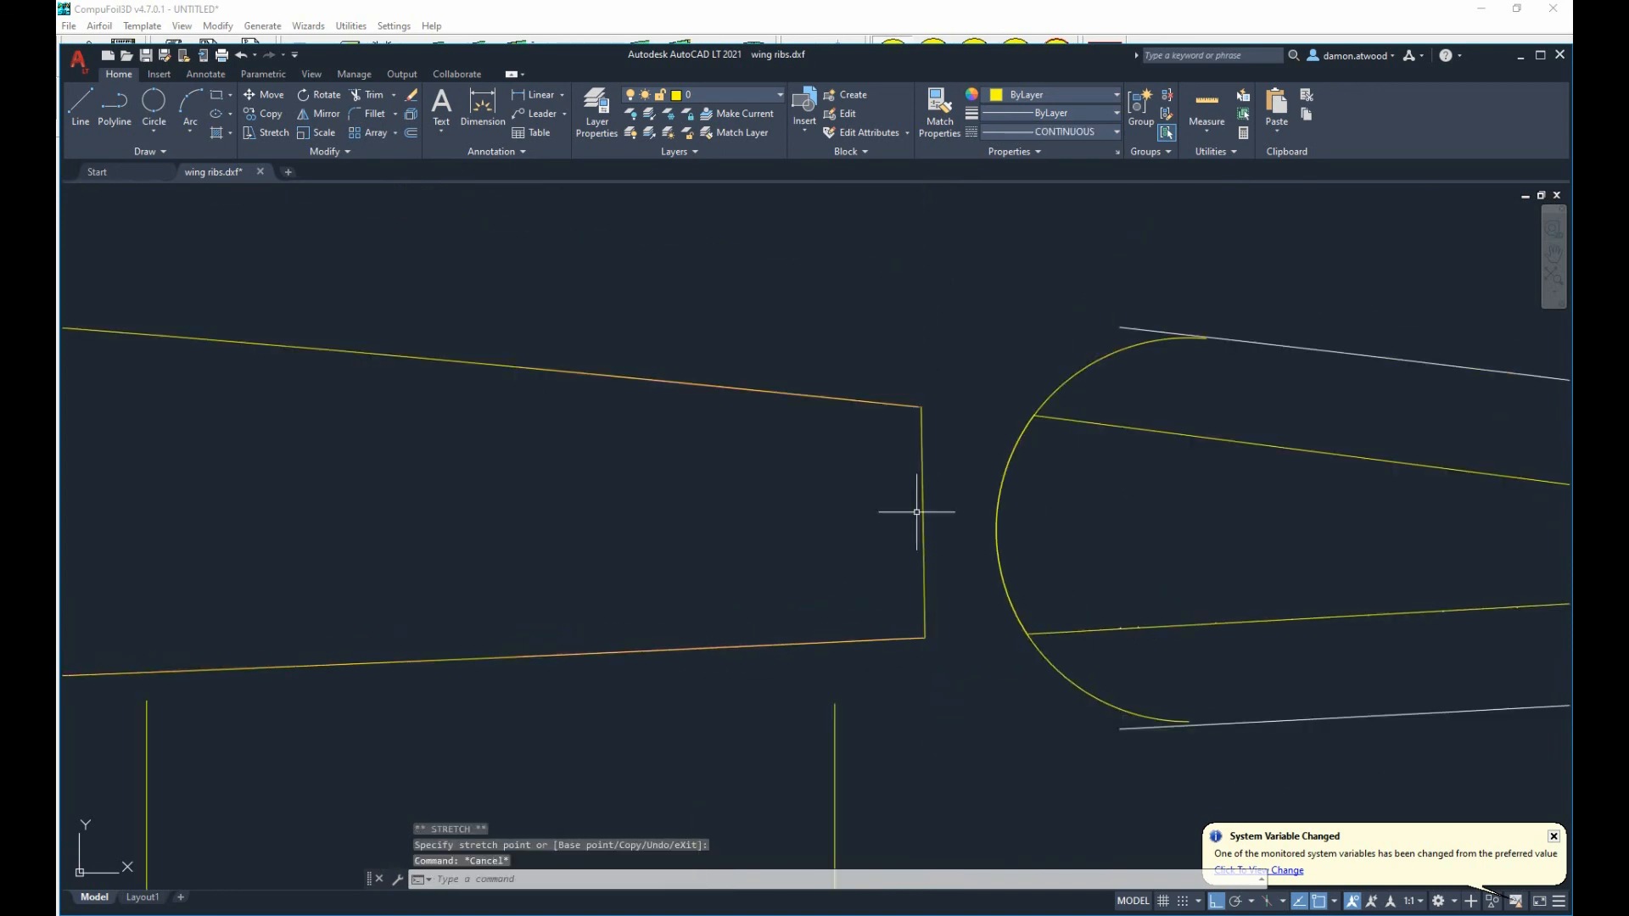
Erase the magenta line along the upper contour and stretch the contour's aft end to the top of the rear vertical line.
{"action": "scroll", "coordinate": [753, 476], "scroll_direction": "up", "scroll_amount": 3}
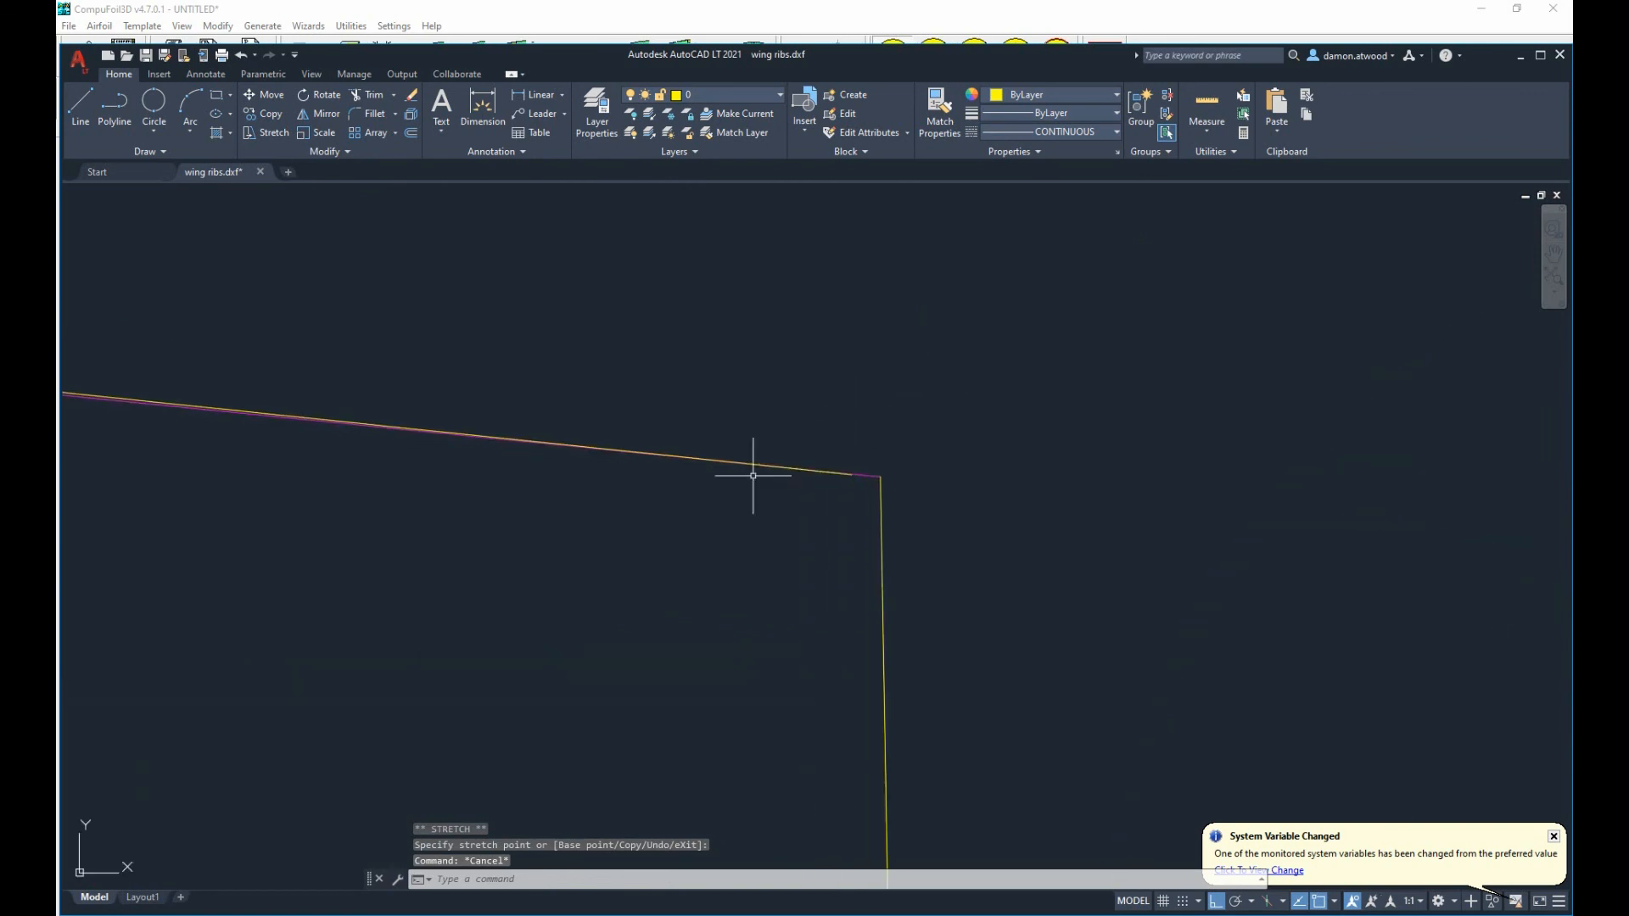
{"action": "left_click", "coordinate": [864, 473]}
{"action": "key", "text": "Delete"}
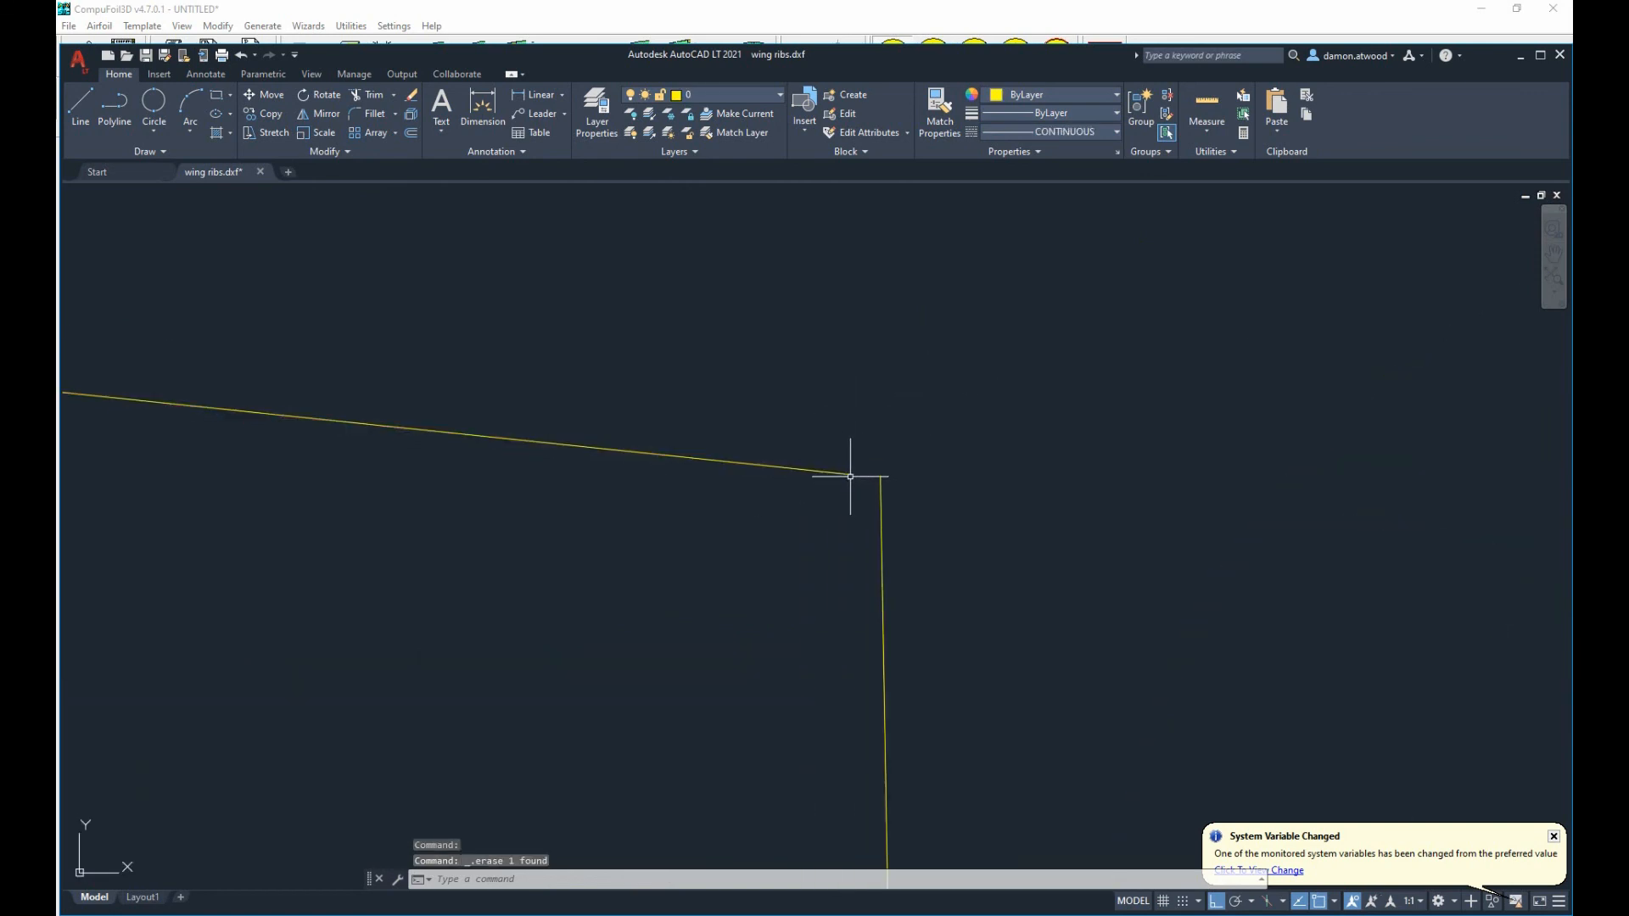
{"action": "left_click", "coordinate": [850, 474]}
{"action": "left_click", "coordinate": [849, 472]}
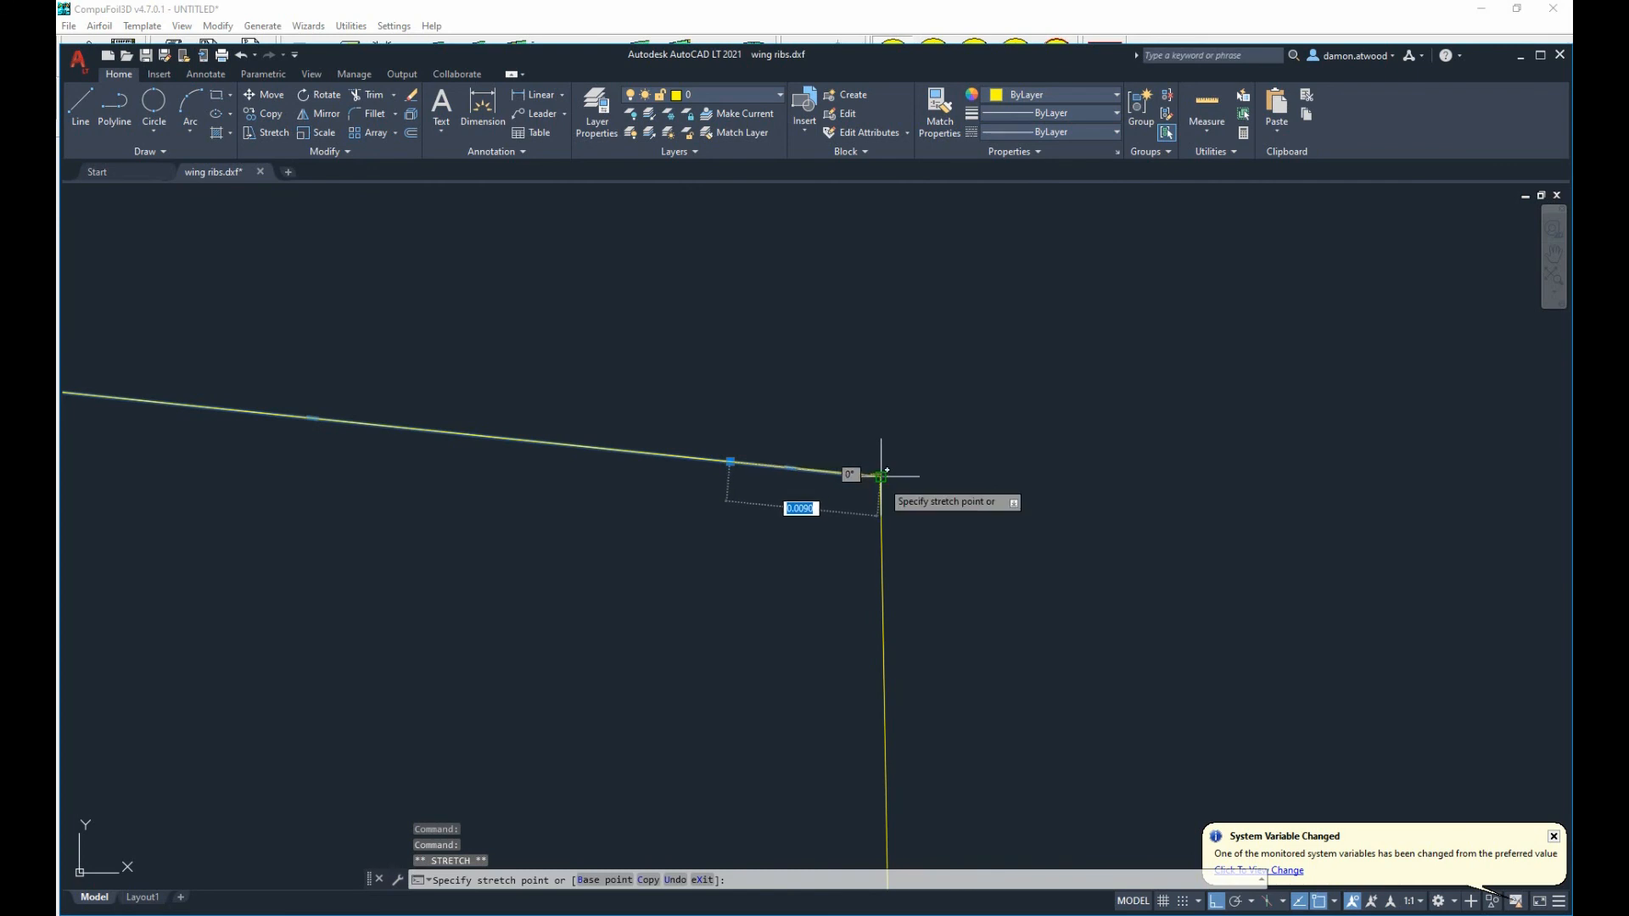
{"action": "key", "text": "Escape"}
{"action": "scroll", "coordinate": [1018, 518], "scroll_direction": "down", "scroll_amount": 8}
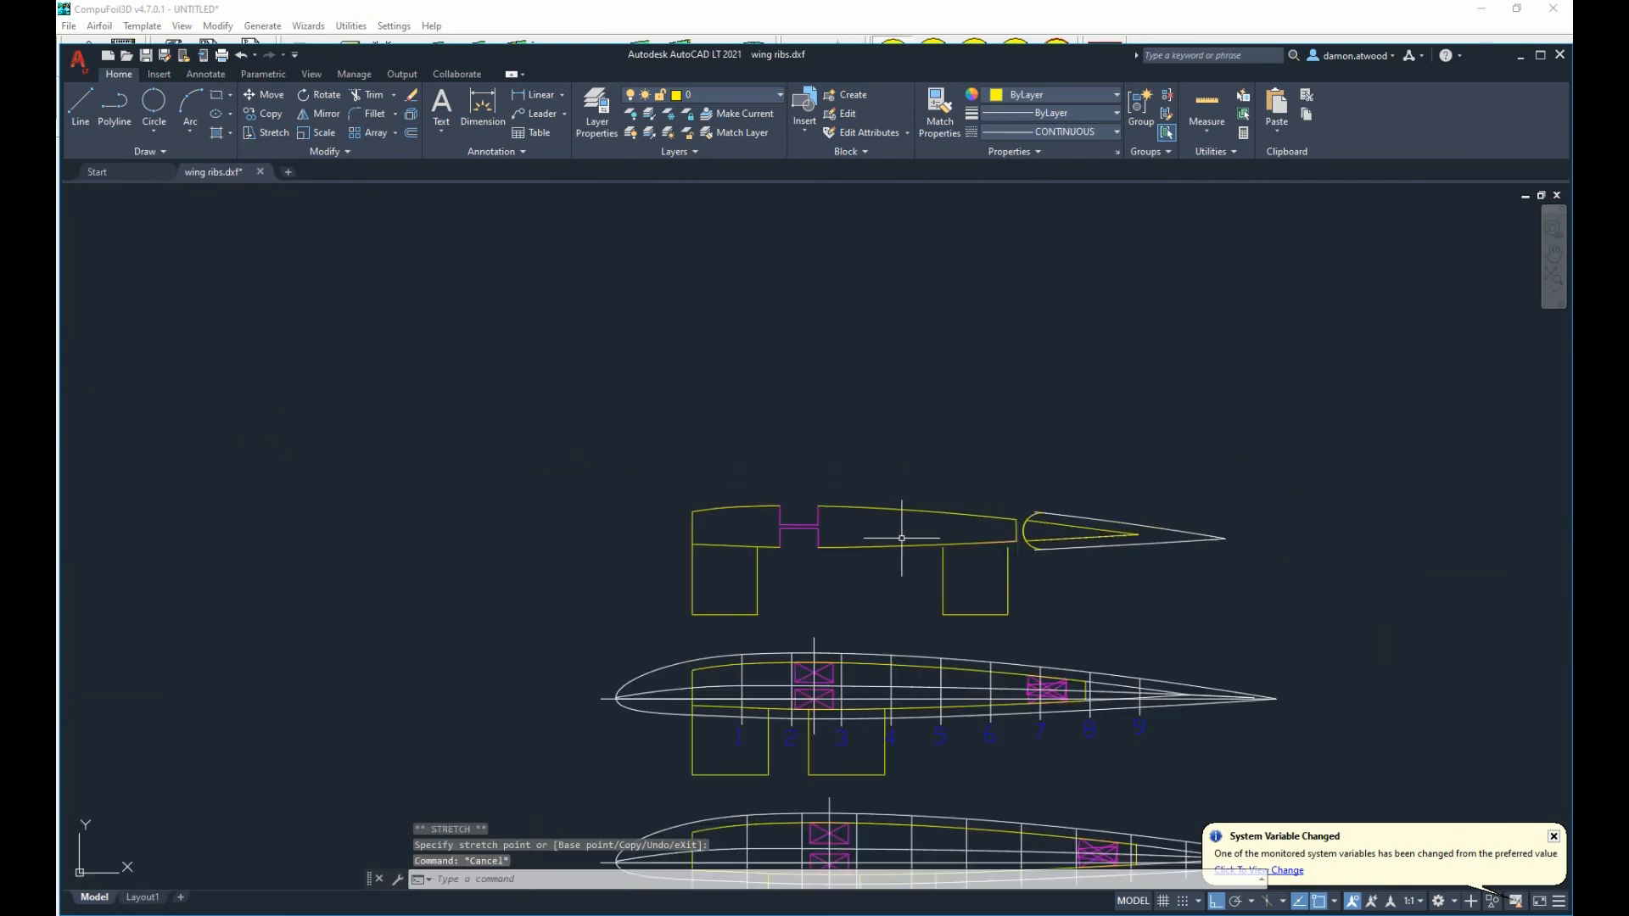
Extend both vertical edges of the rear tab up to the tip rib's lower contour.
{"action": "scroll", "coordinate": [901, 538], "scroll_direction": "up", "scroll_amount": 4}
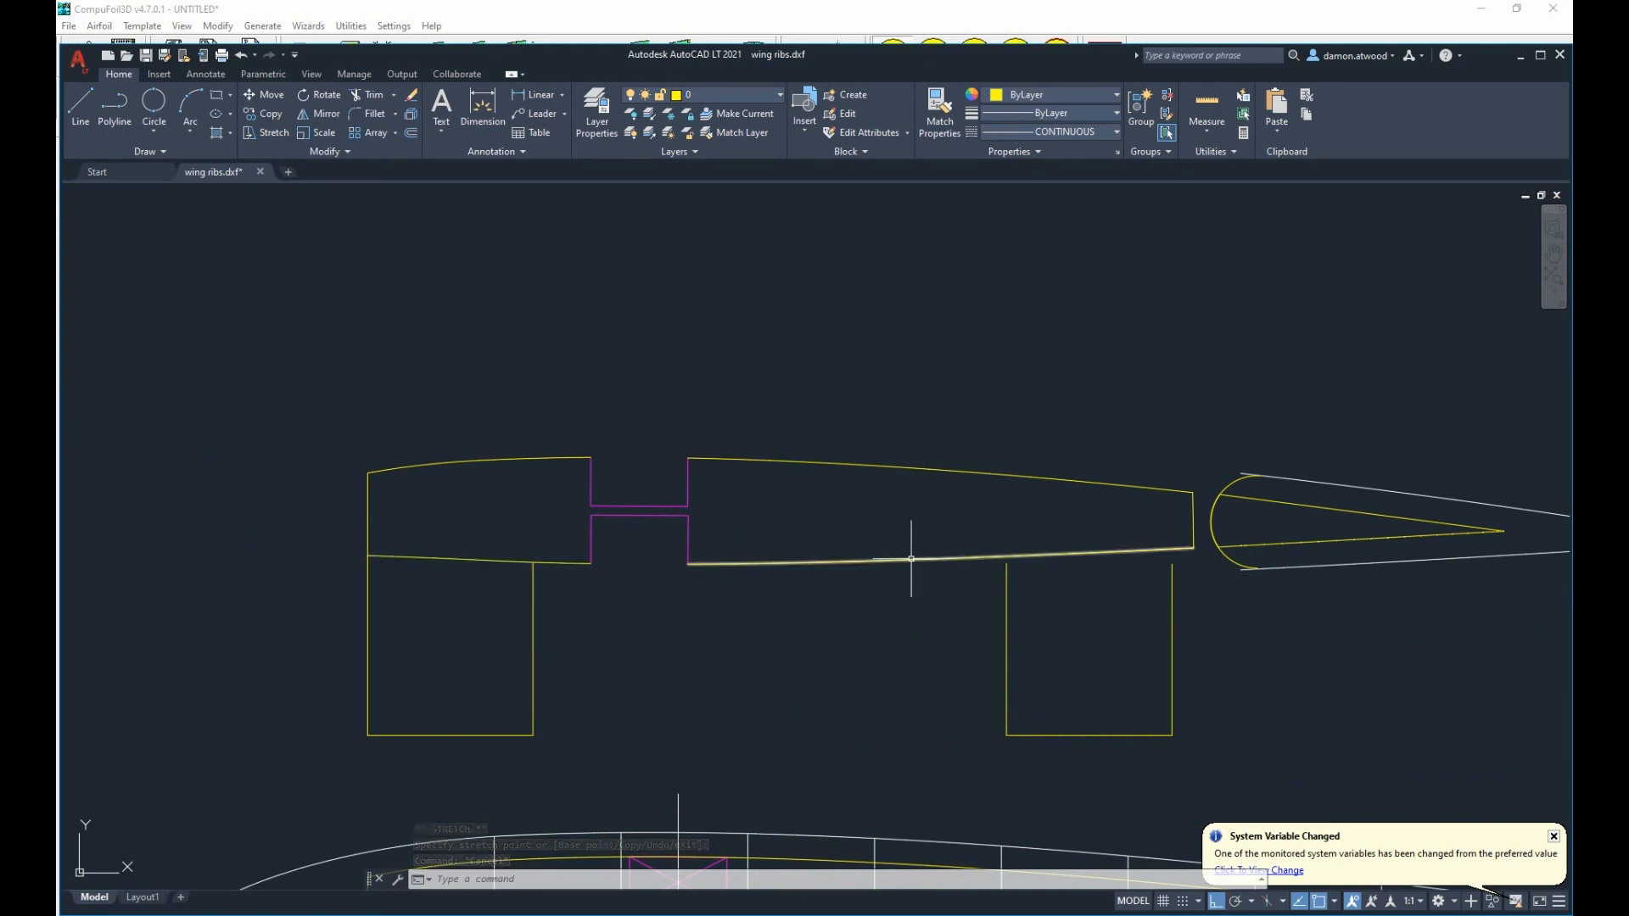
{"action": "left_click", "coordinate": [1005, 571]}
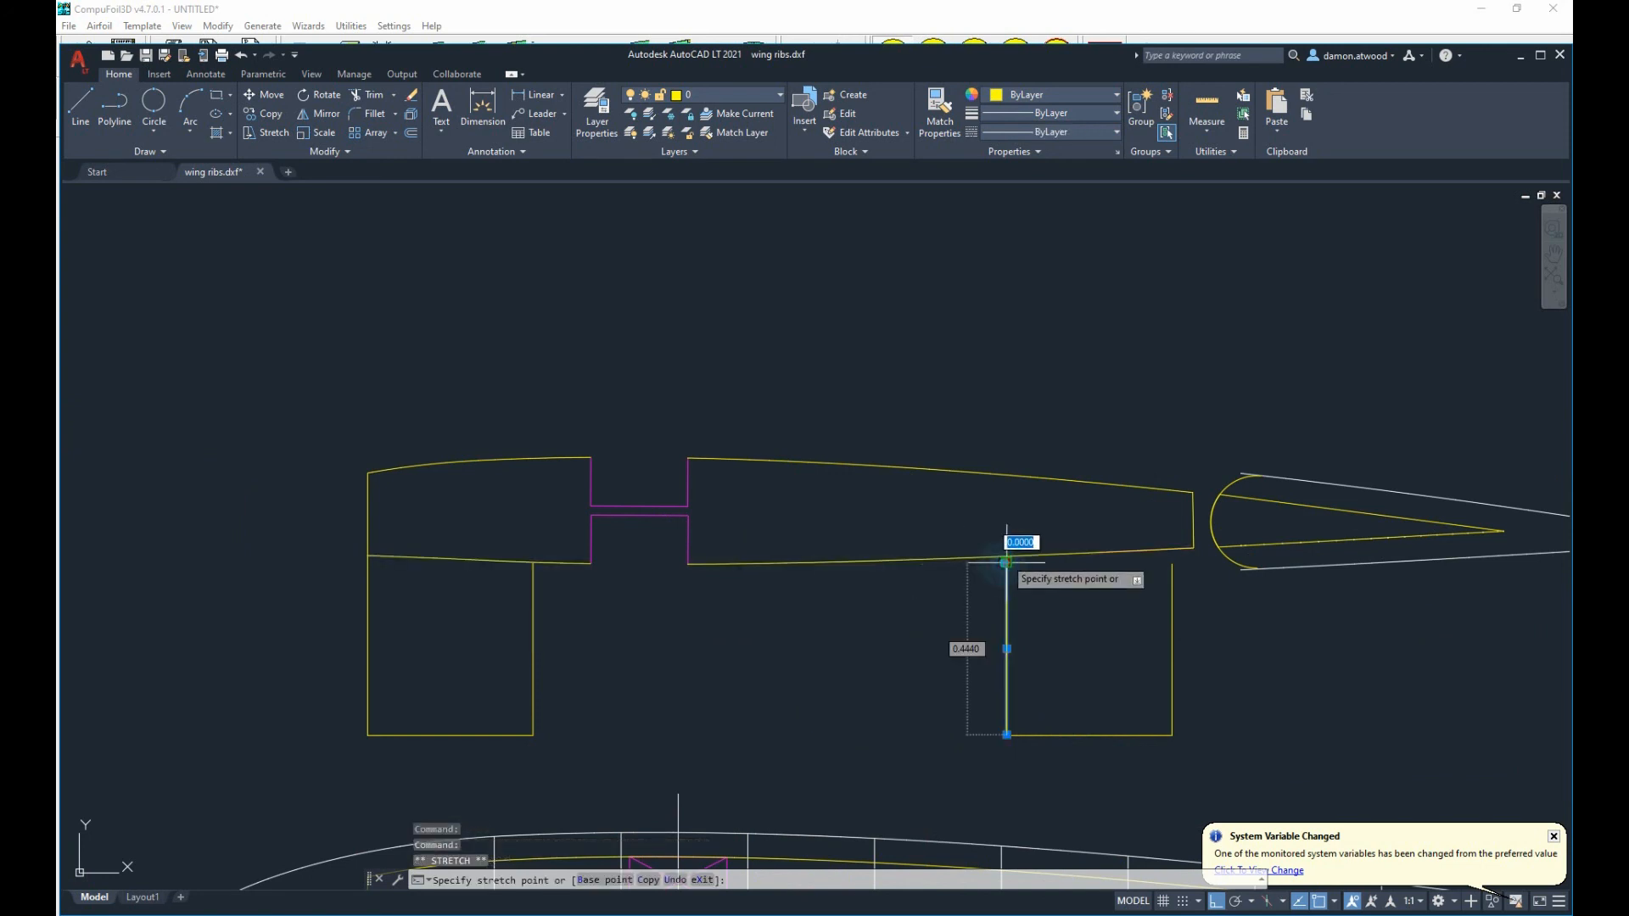
{"action": "left_click", "coordinate": [1007, 557]}
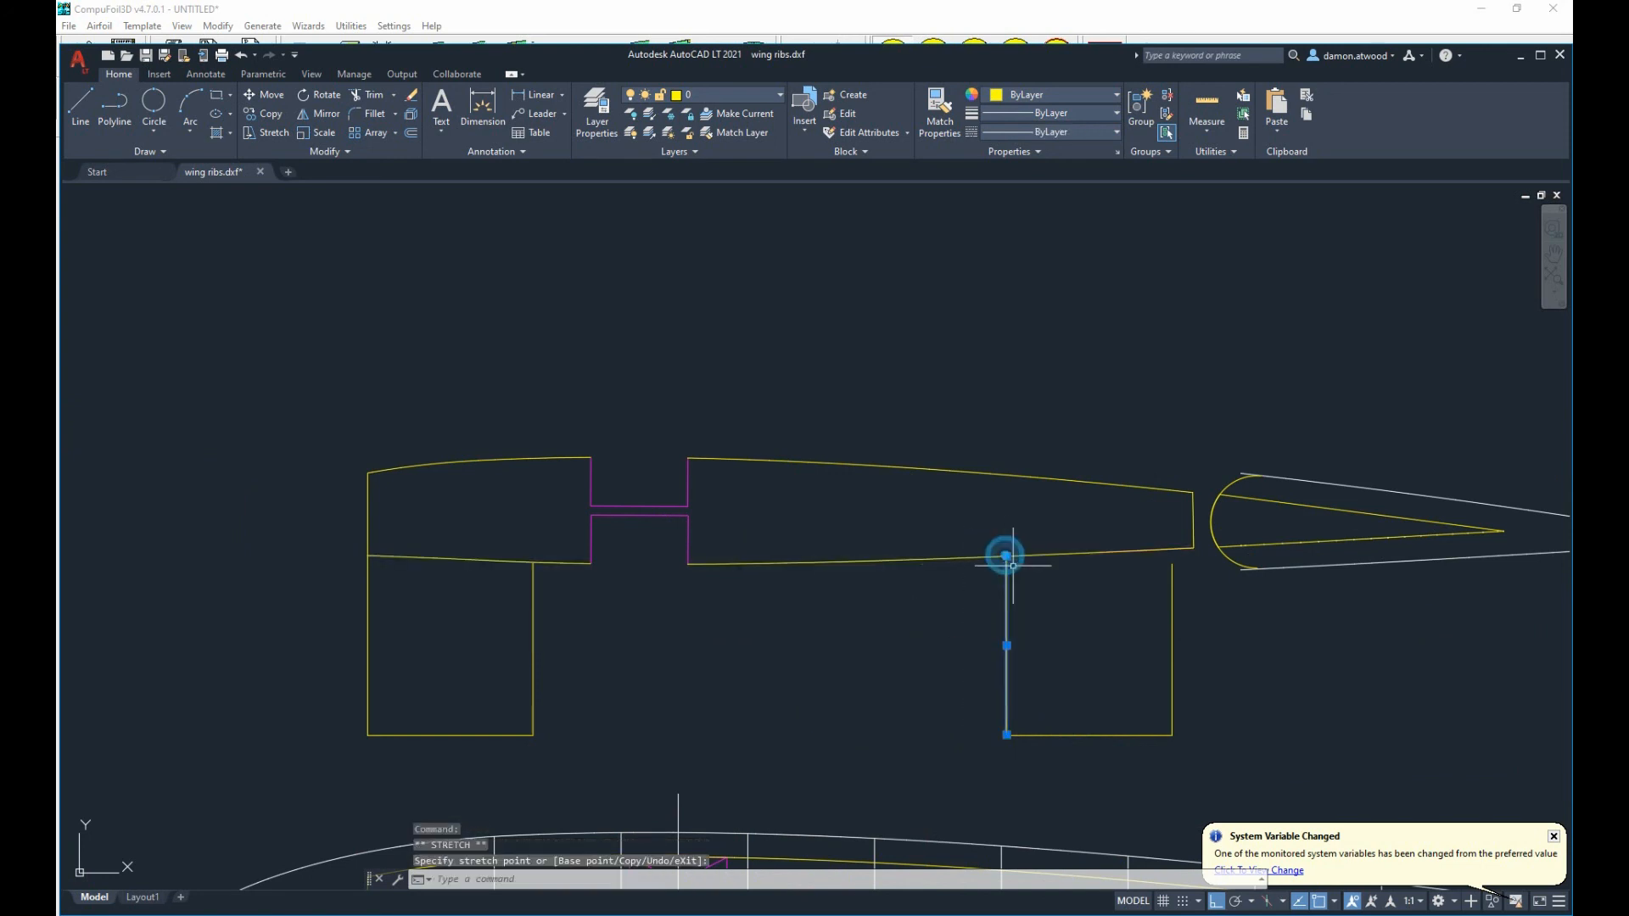
{"action": "left_click", "coordinate": [1174, 556]}
{"action": "left_click", "coordinate": [1185, 553]}
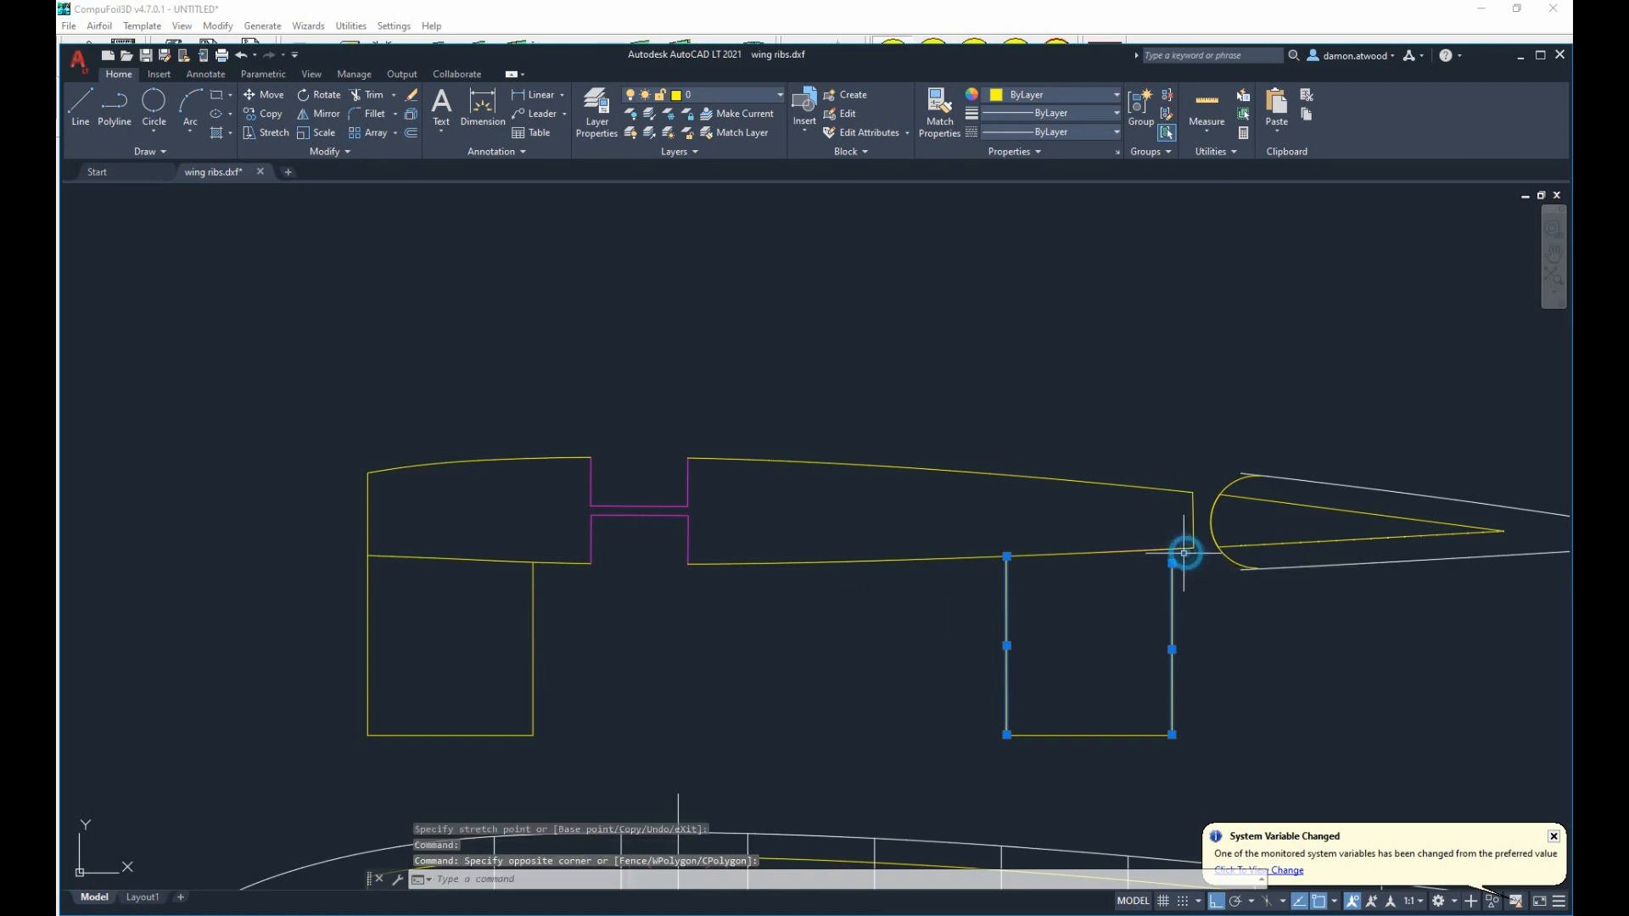
{"action": "left_click", "coordinate": [1172, 564]}
{"action": "key", "text": "Escape"}
{"action": "key", "text": "Escape"}
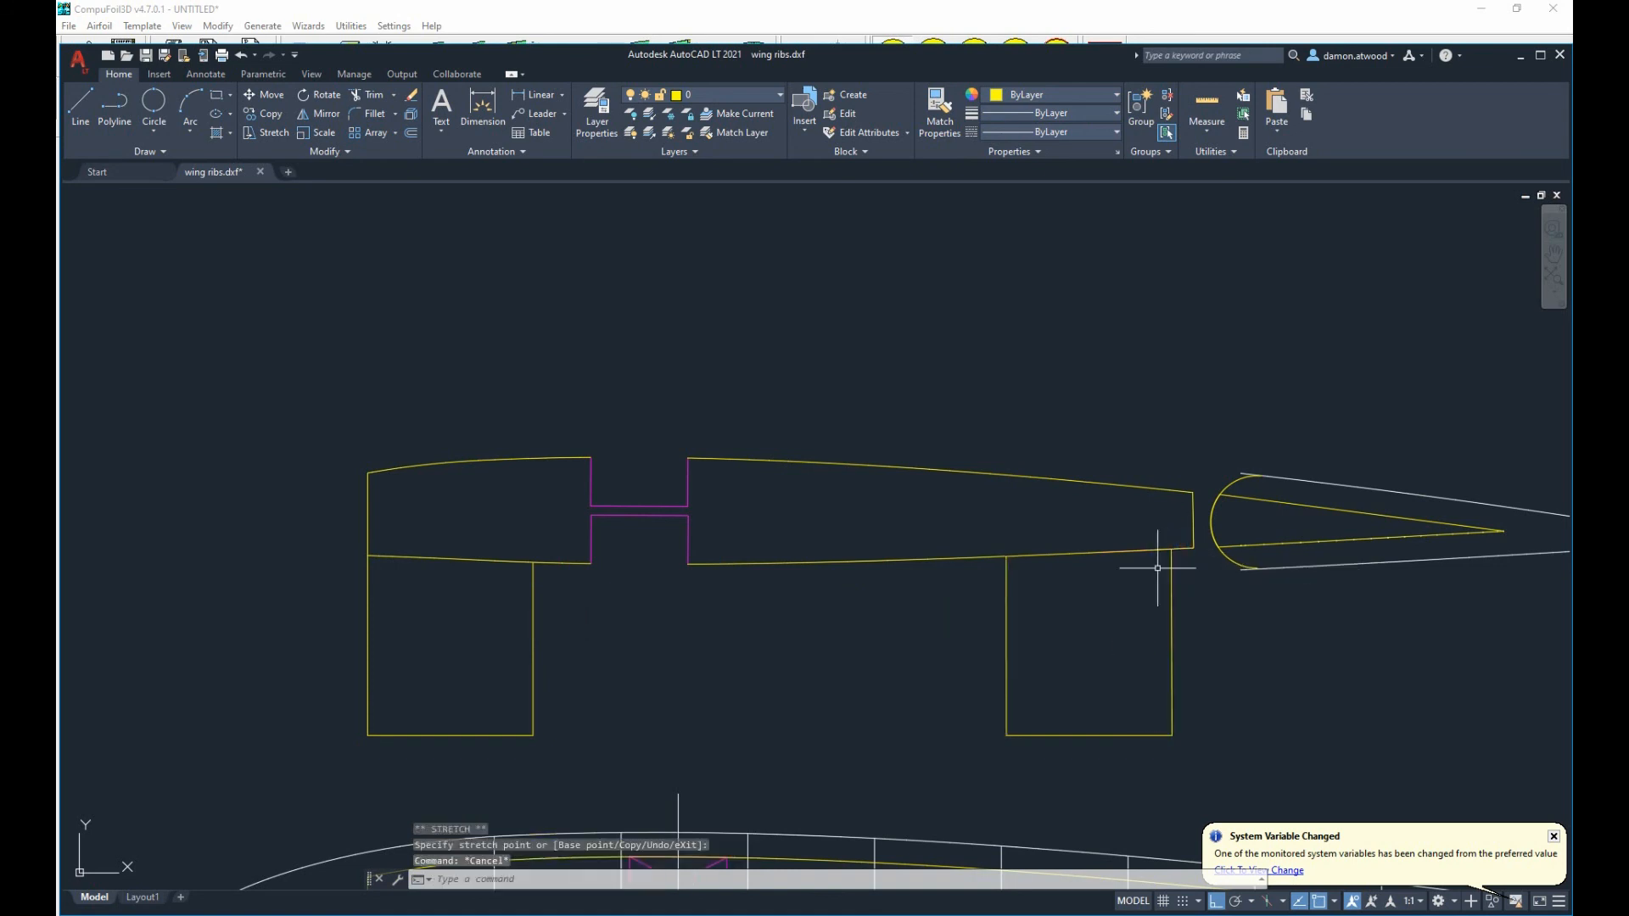
Erase the two white outer skin lines above and below the tip rib's aileron section.
{"action": "scroll", "coordinate": [1012, 509], "scroll_direction": "down", "scroll_amount": 4}
{"action": "scroll", "coordinate": [1020, 562], "scroll_direction": "up", "scroll_amount": 3}
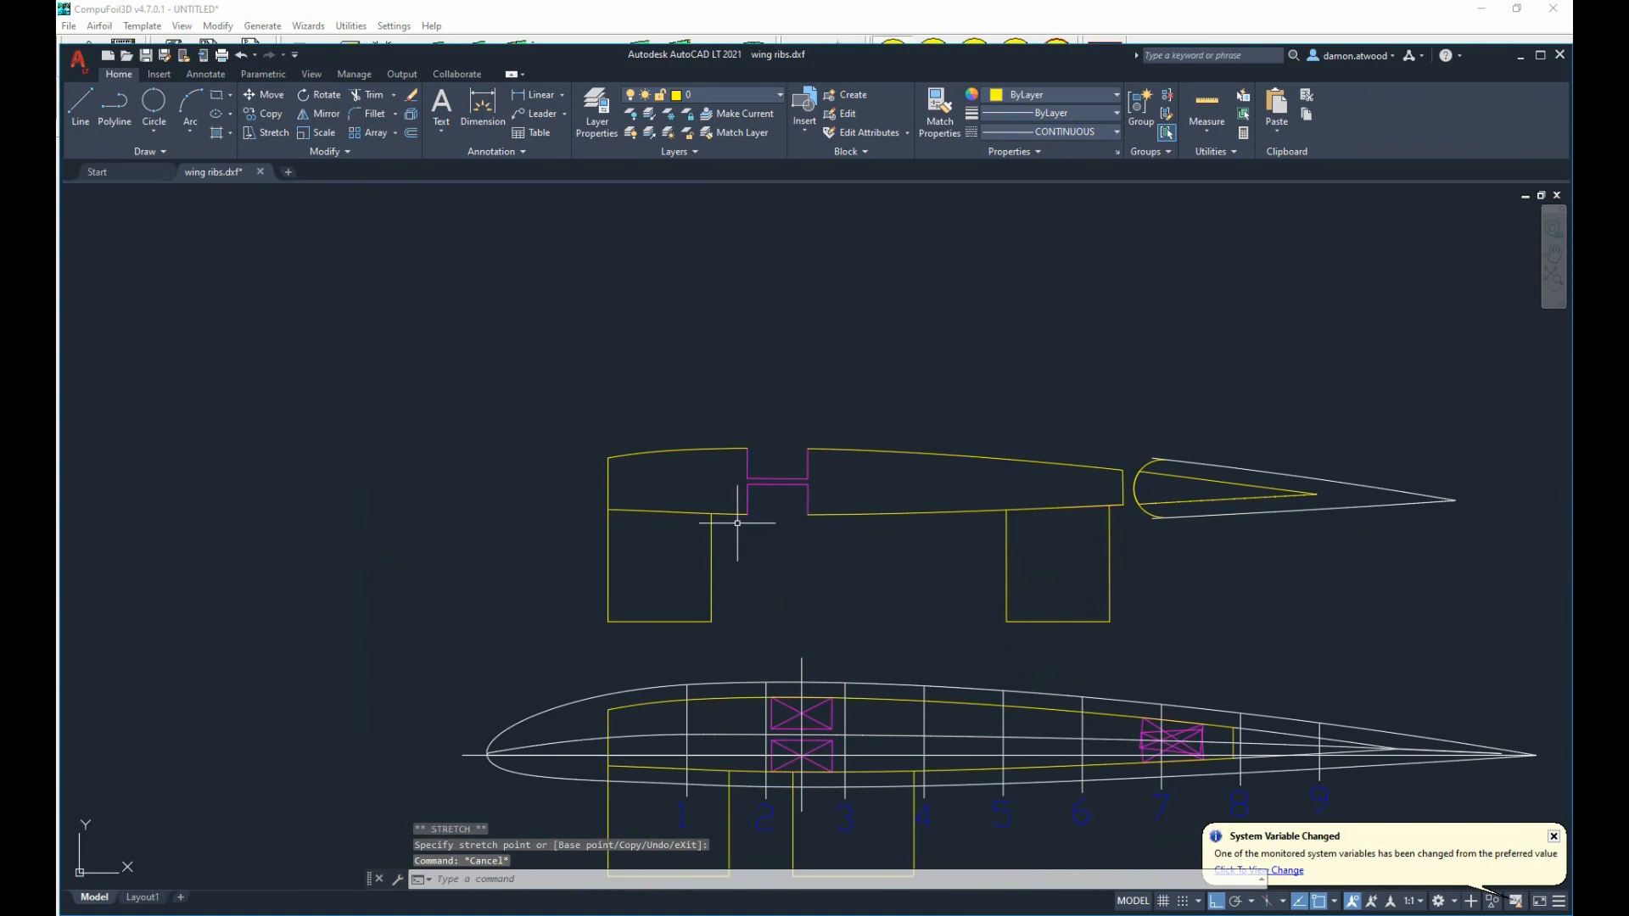
{"action": "scroll", "coordinate": [1272, 526], "scroll_direction": "down", "scroll_amount": 5}
{"action": "scroll", "coordinate": [1110, 500], "scroll_direction": "up", "scroll_amount": 5}
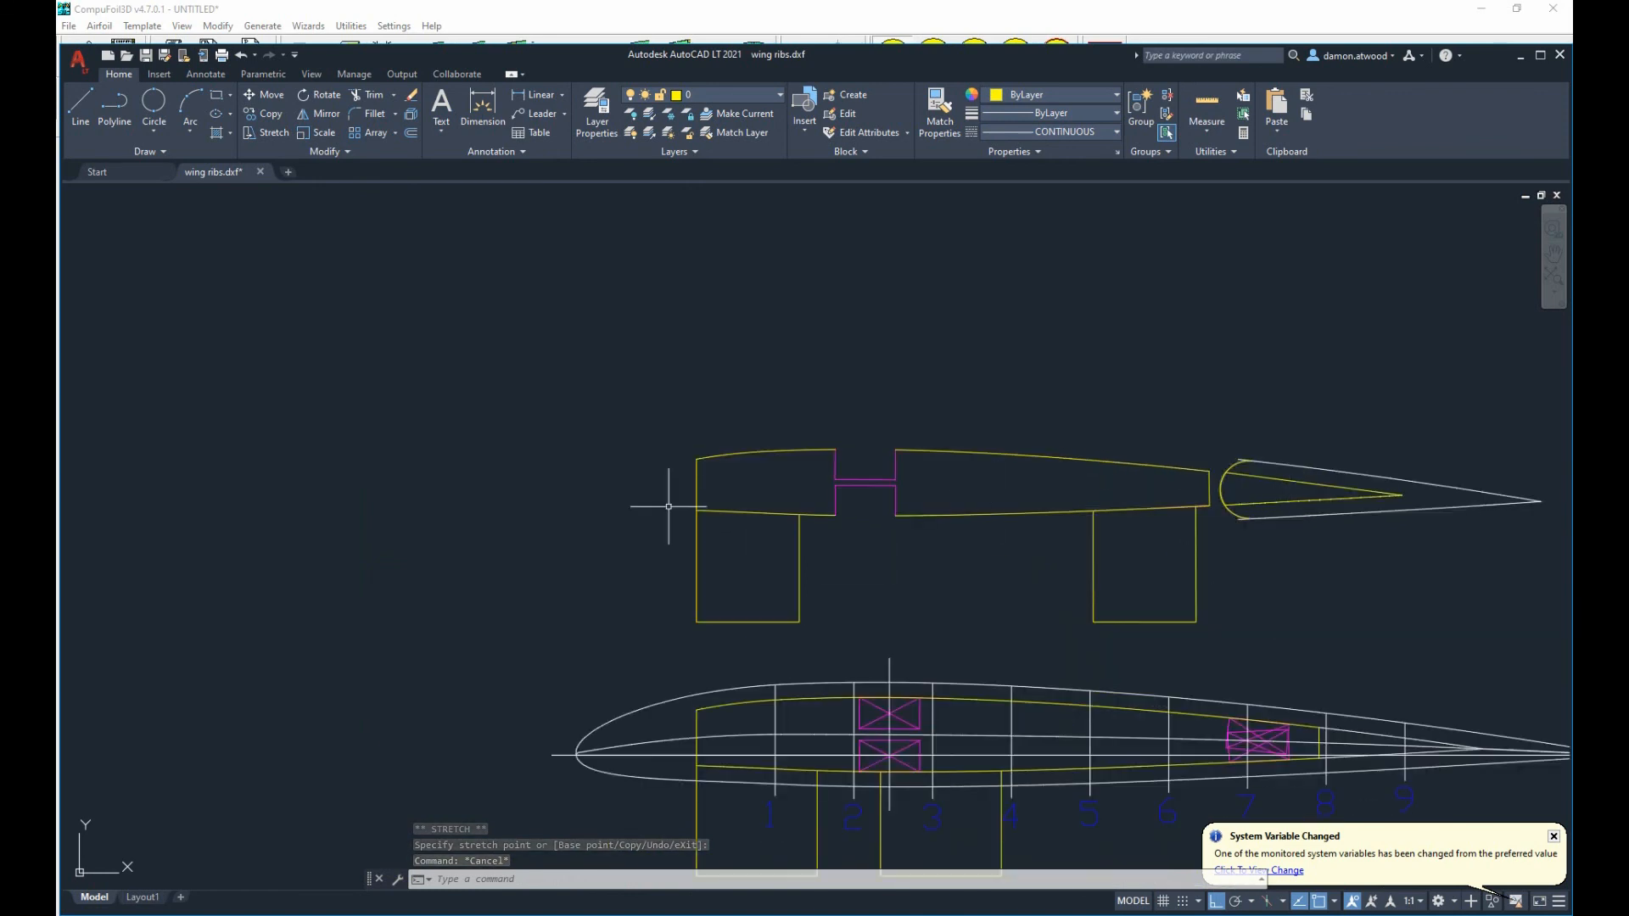
{"action": "scroll", "coordinate": [864, 508], "scroll_direction": "down", "scroll_amount": 6}
{"action": "scroll", "coordinate": [865, 508], "scroll_direction": "up", "scroll_amount": 8}
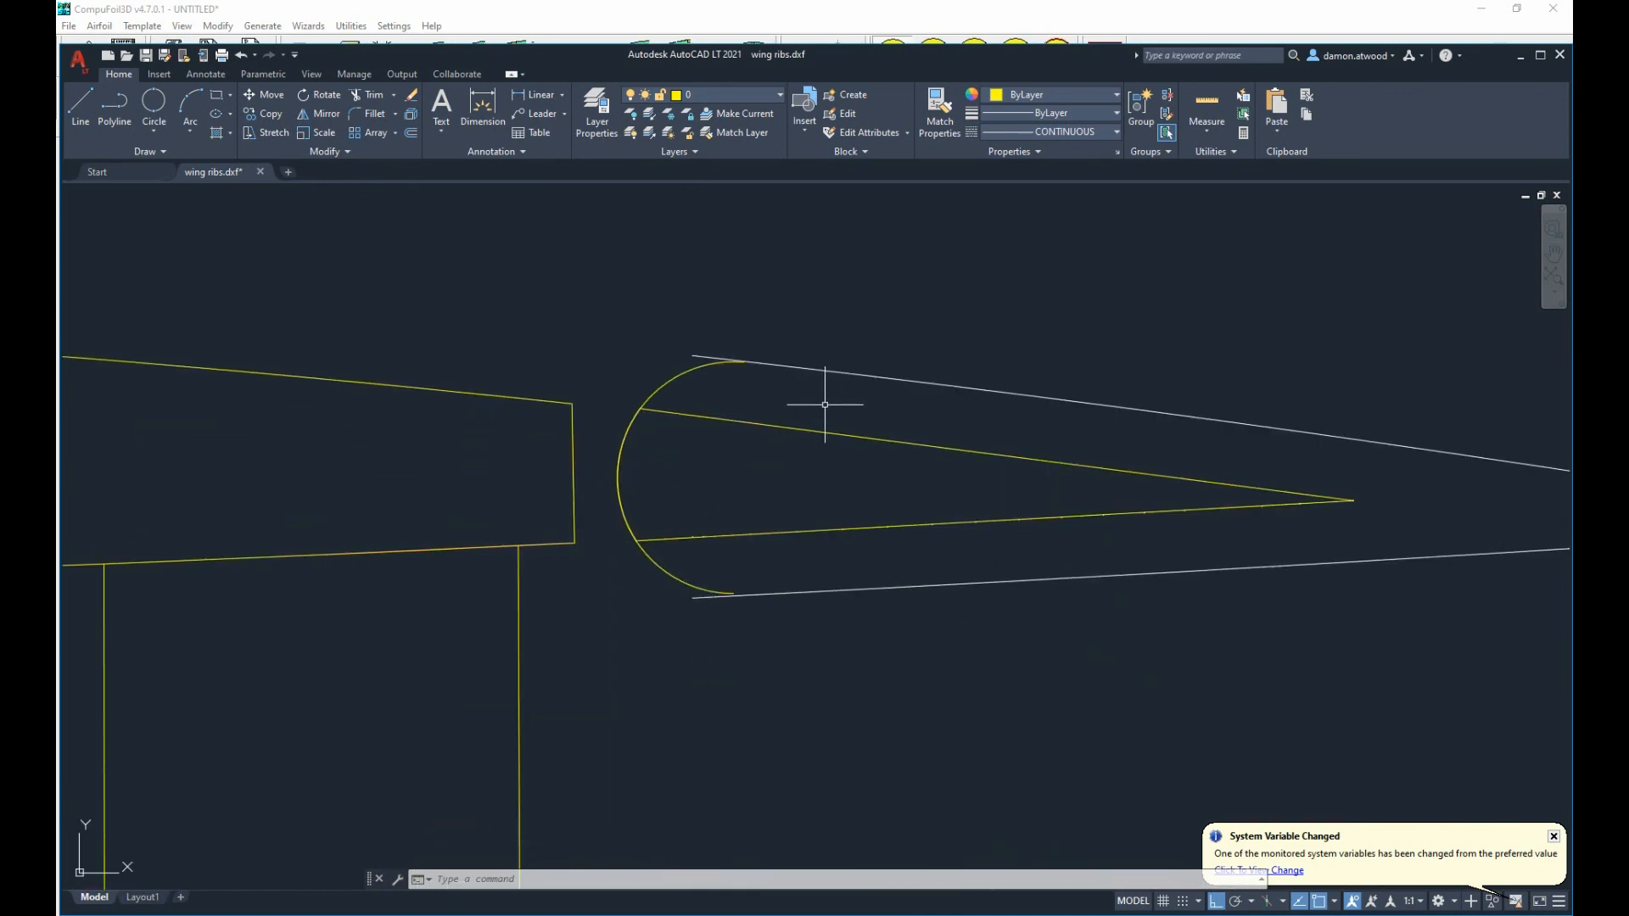
{"action": "left_click", "coordinate": [815, 373]}
{"action": "left_click", "coordinate": [887, 585]}
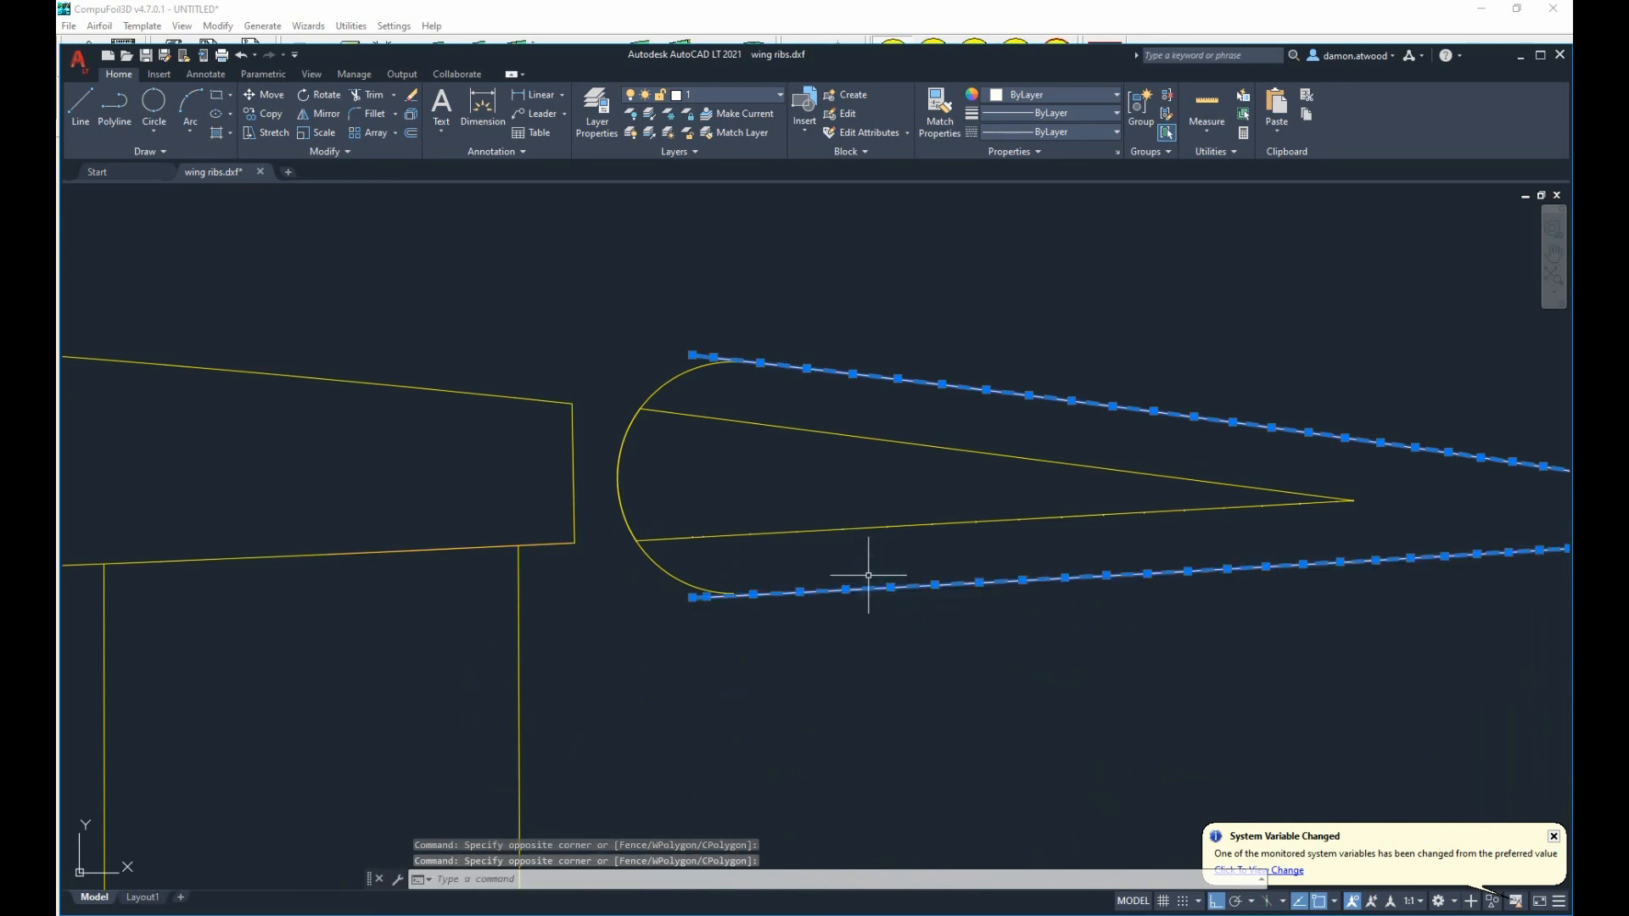
{"action": "key", "text": "Delete"}
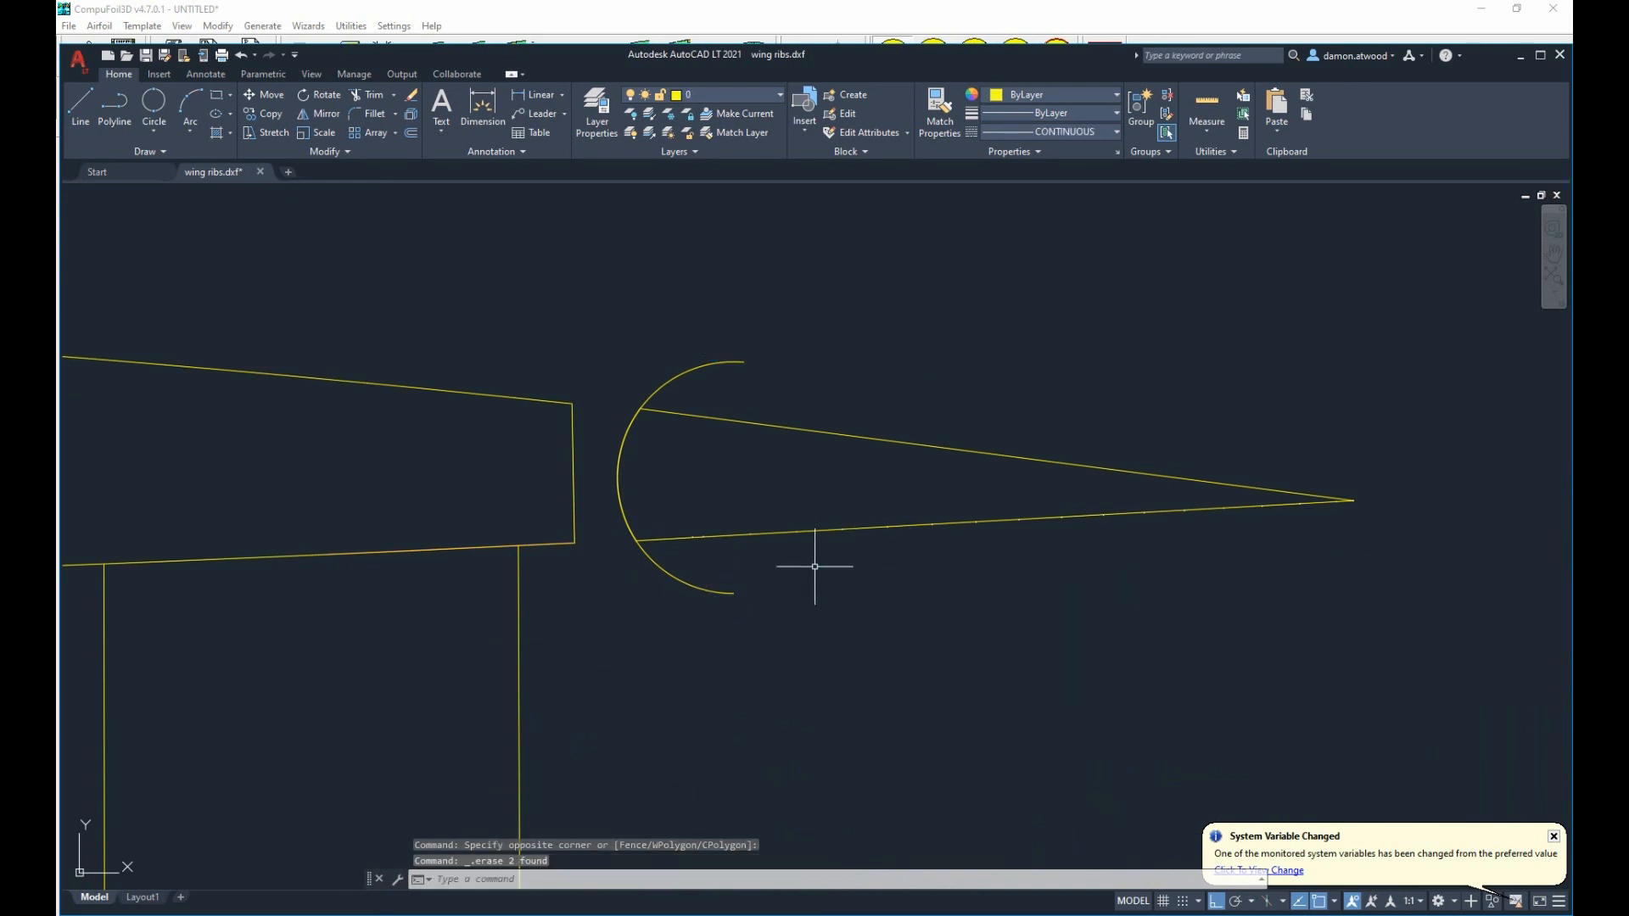
Break off the upper part of the aileron nose arc beyond the aileron's upper yellow line.
{"action": "left_click", "coordinate": [636, 435]}
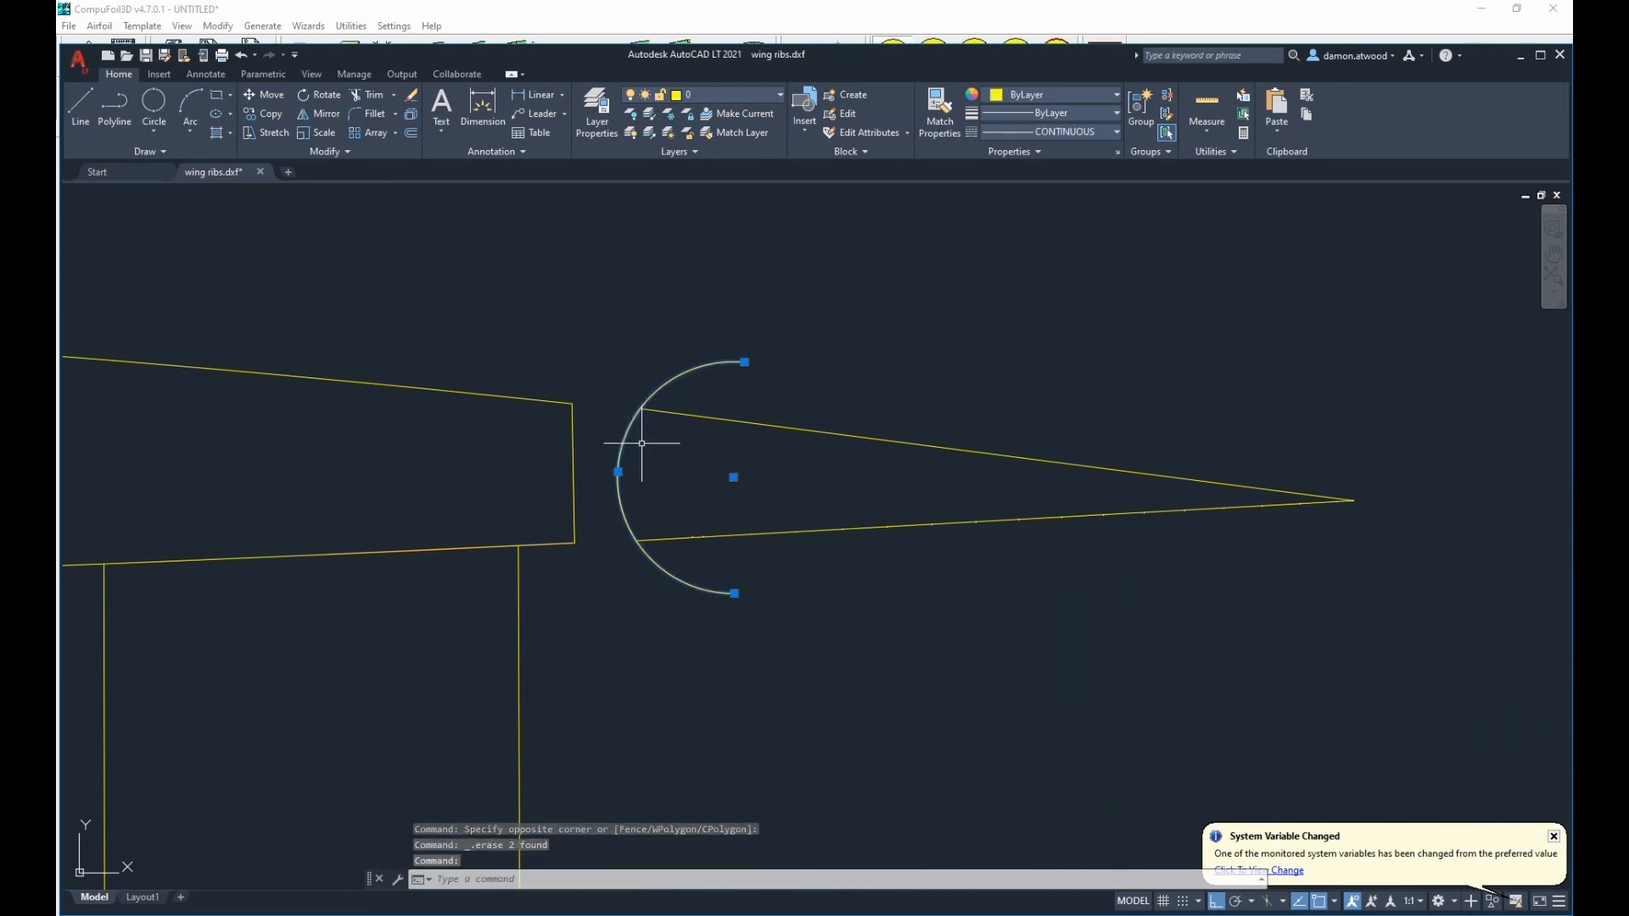
{"action": "type", "text": "bre"}
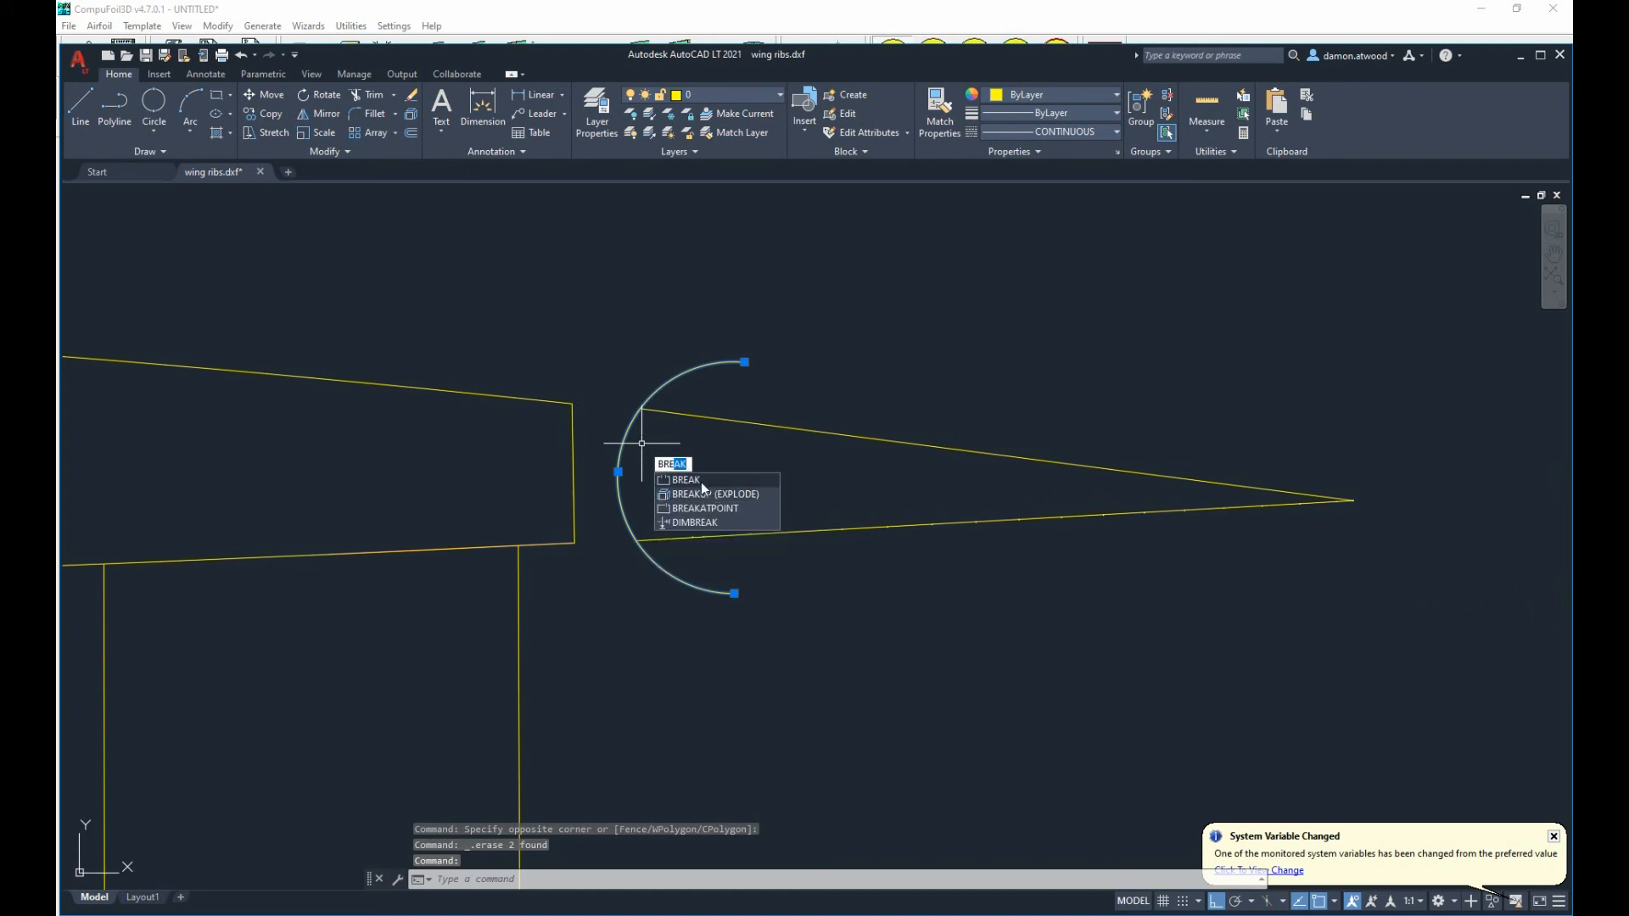
{"action": "left_click", "coordinate": [700, 480]}
{"action": "left_click", "coordinate": [640, 405]}
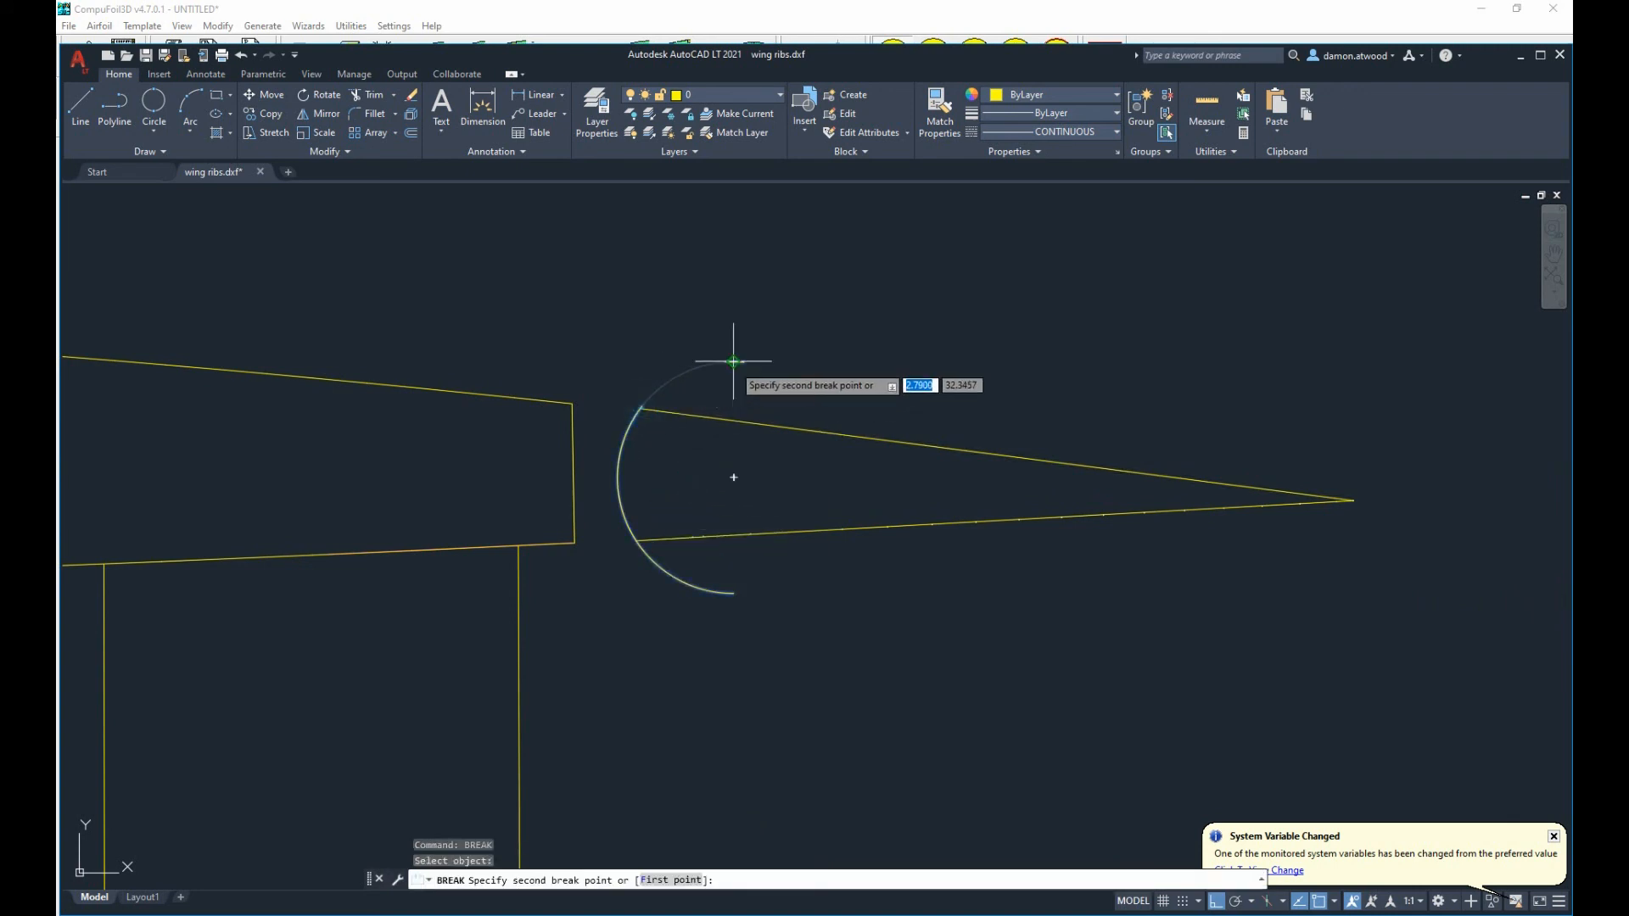
{"action": "left_click", "coordinate": [747, 356]}
Break off the lower part of the aileron nose arc beyond the aileron's lower yellow line.
{"action": "left_click", "coordinate": [658, 563]}
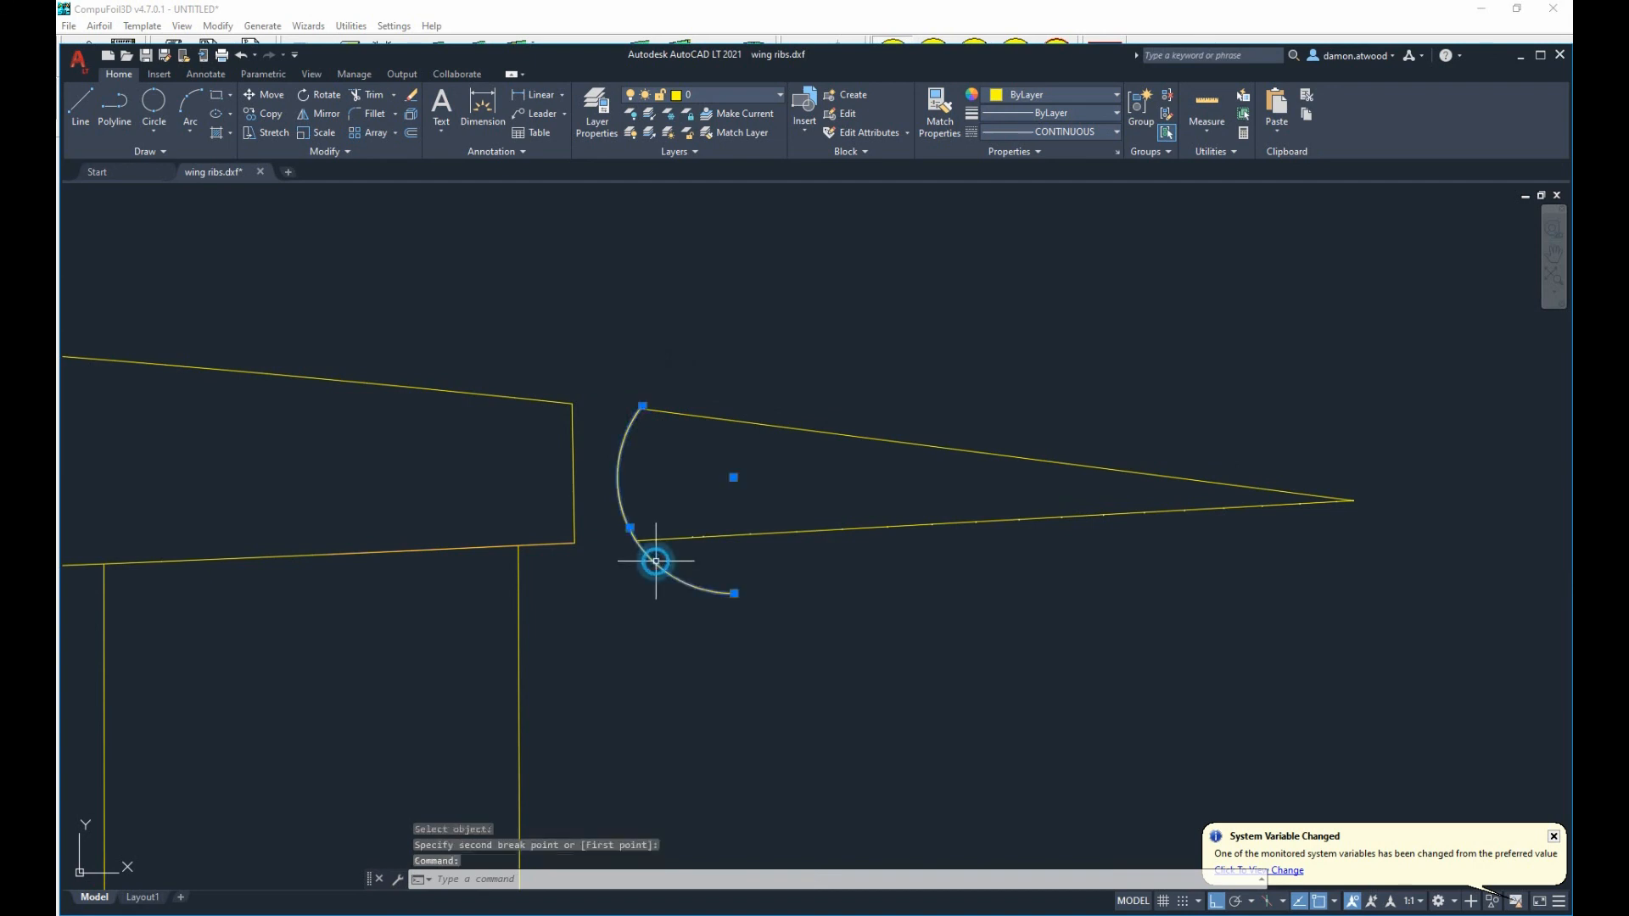
{"action": "type", "text": "bre"}
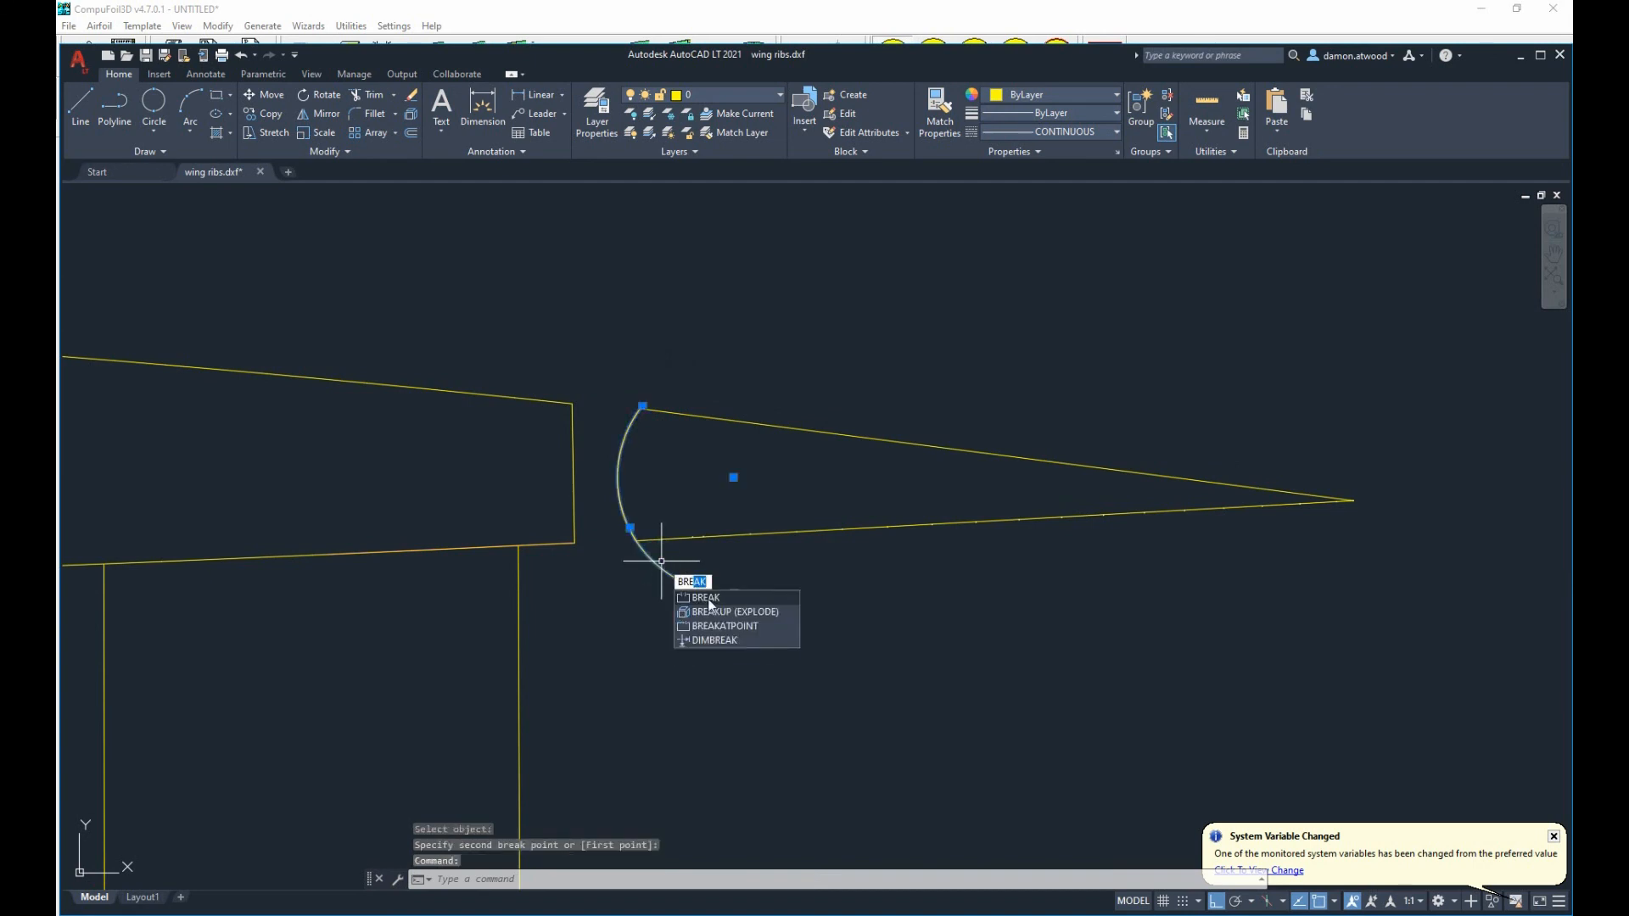
{"action": "left_click", "coordinate": [709, 599]}
{"action": "left_click", "coordinate": [636, 546]}
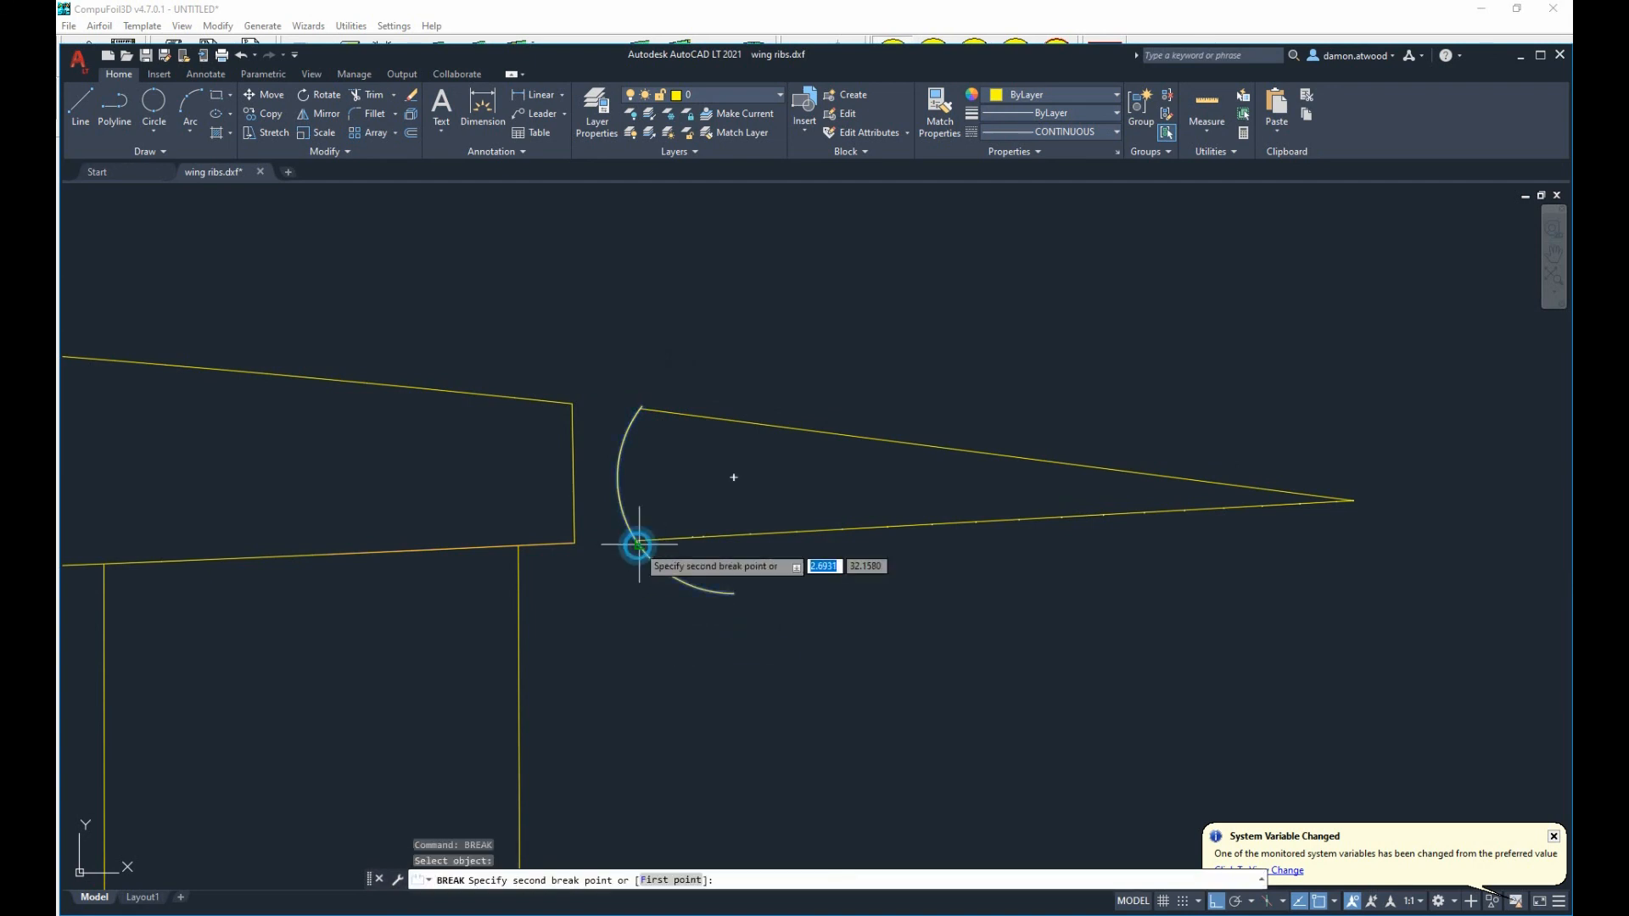
{"action": "left_click", "coordinate": [727, 595]}
Stretch the nose arc's lower end to the front end of the aileron's lower line.
{"action": "scroll", "coordinate": [726, 594], "scroll_direction": "up", "scroll_amount": 5}
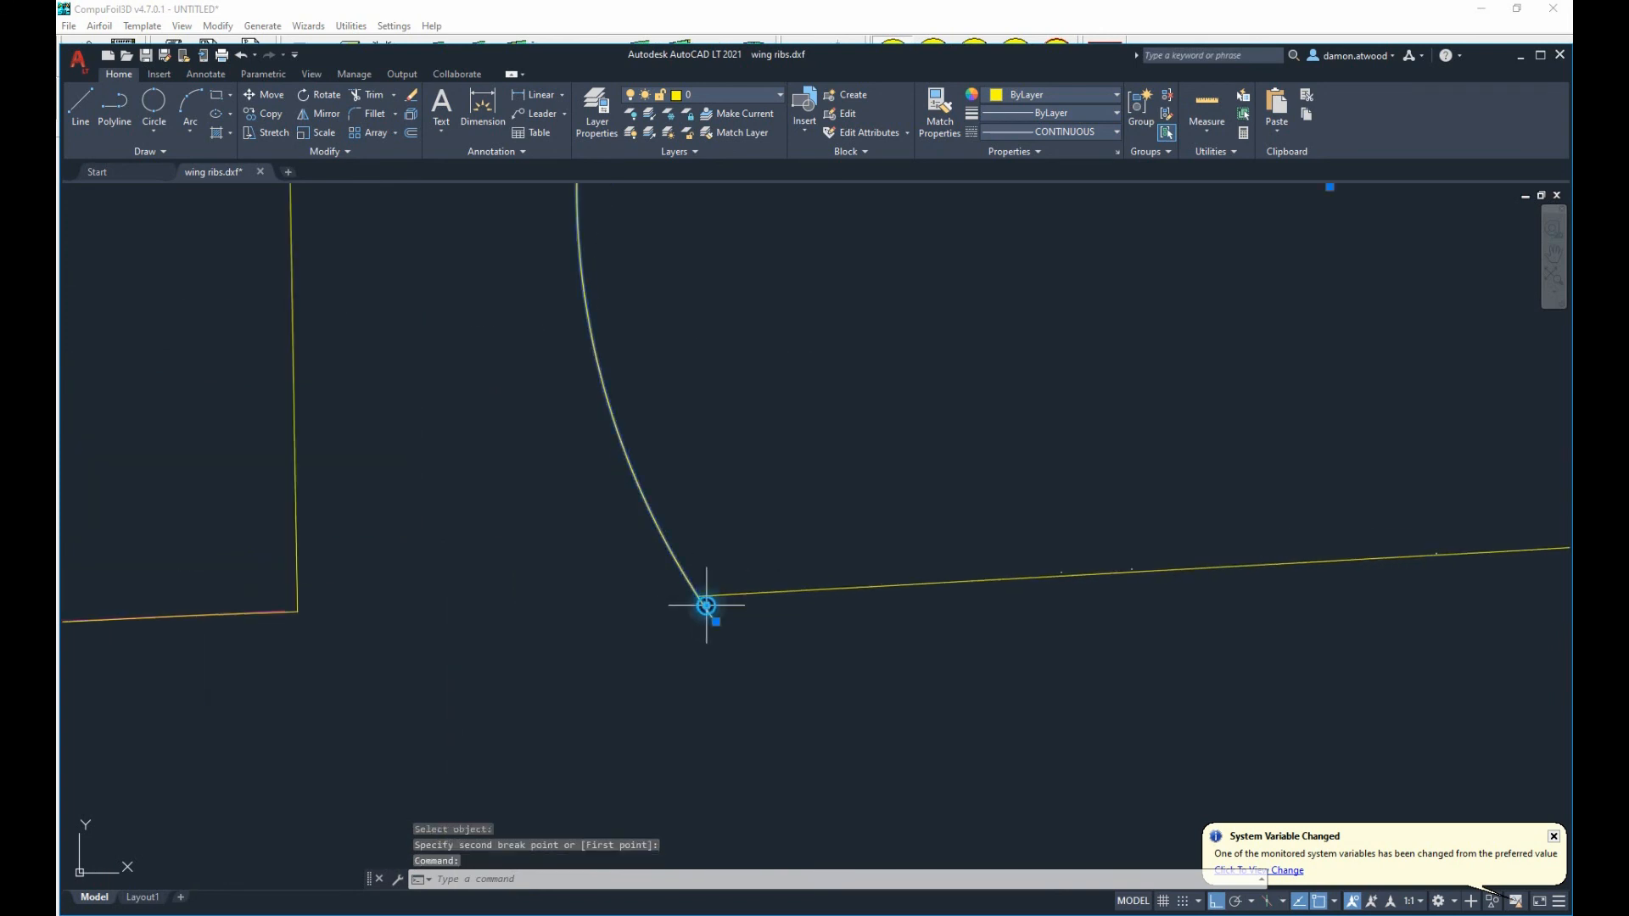
{"action": "left_click", "coordinate": [721, 623]}
{"action": "left_click", "coordinate": [696, 597]}
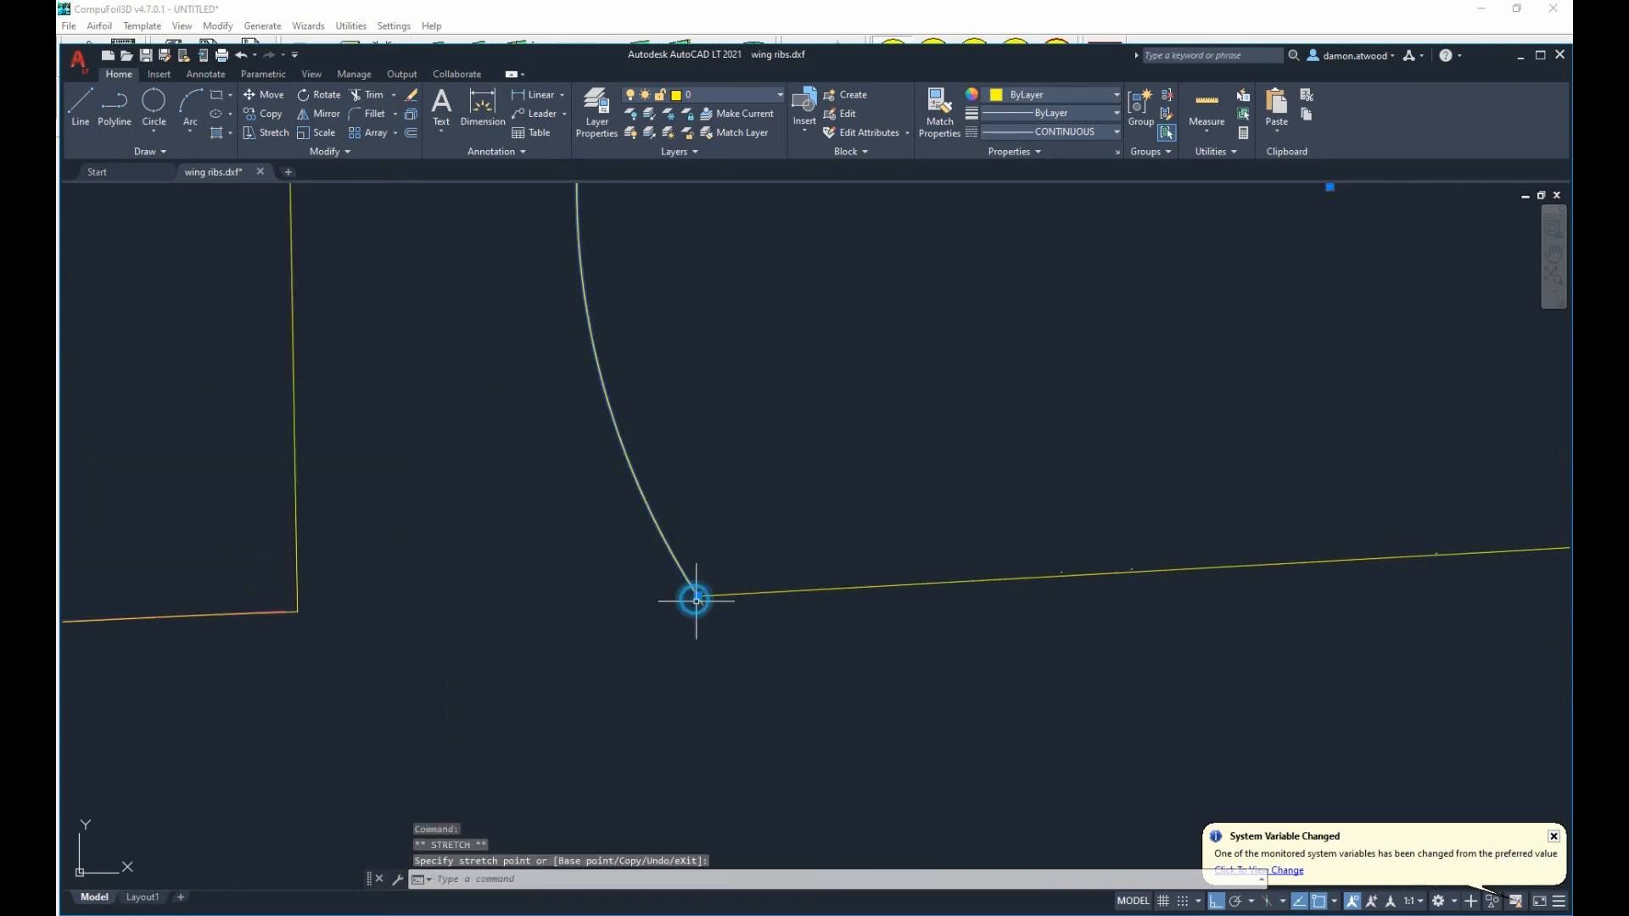
{"action": "key", "text": "Escape"}
Erase the leftover curve projecting below the aileron's lower front corner.
{"action": "scroll", "coordinate": [705, 613], "scroll_direction": "up", "scroll_amount": 2}
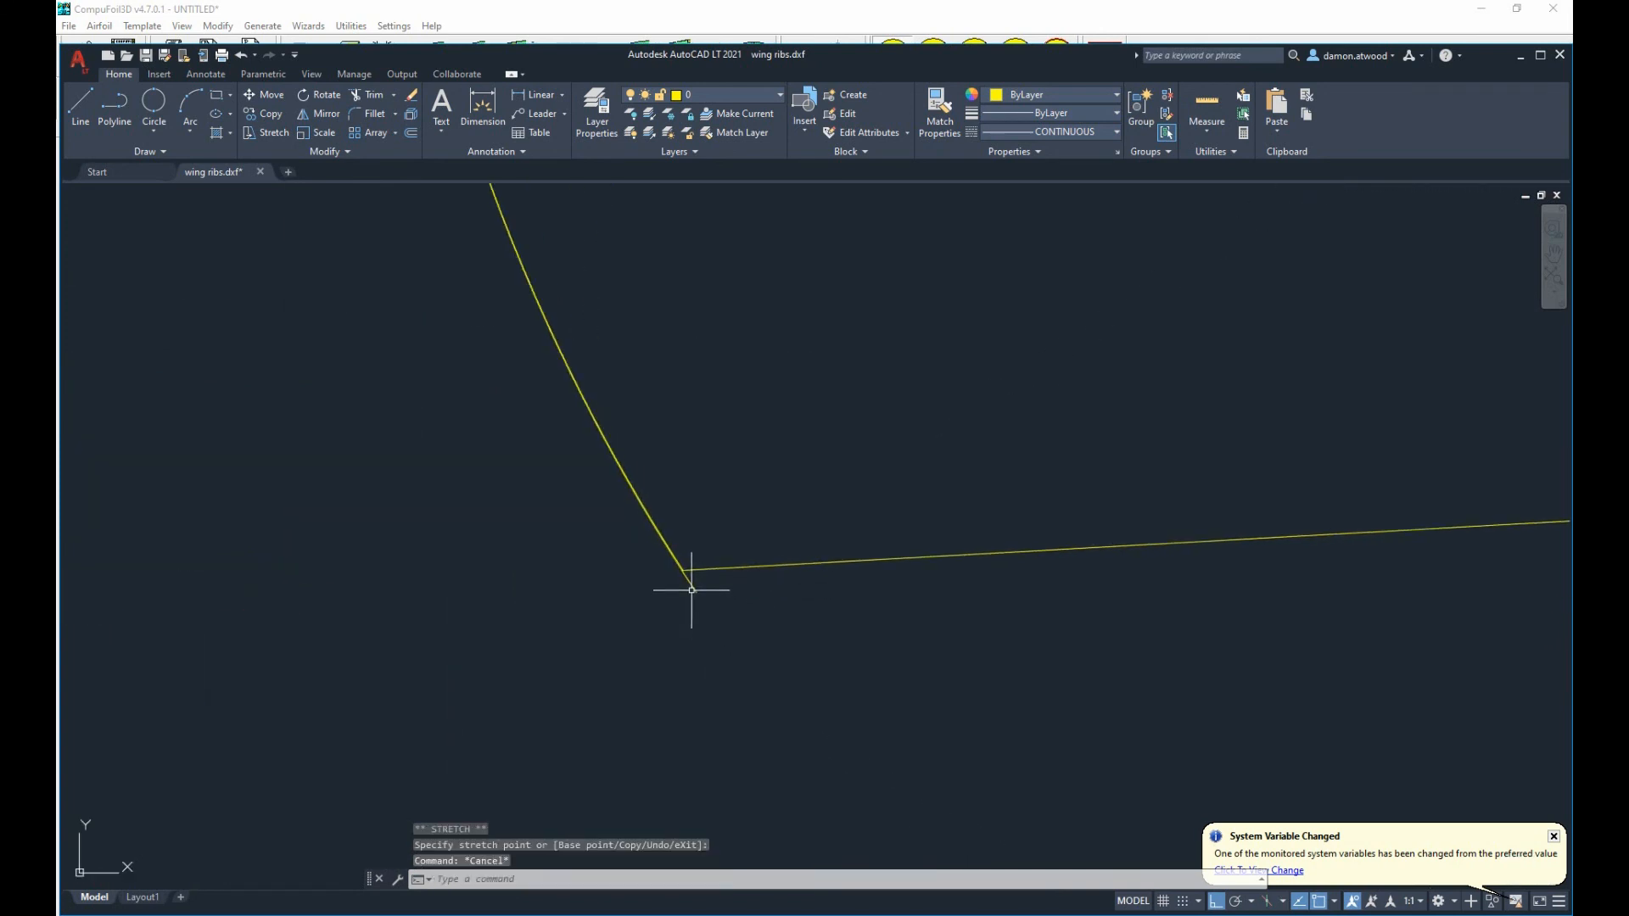
{"action": "left_click", "coordinate": [692, 588]}
{"action": "key", "text": "Delete"}
{"action": "scroll", "coordinate": [700, 607], "scroll_direction": "down", "scroll_amount": 5}
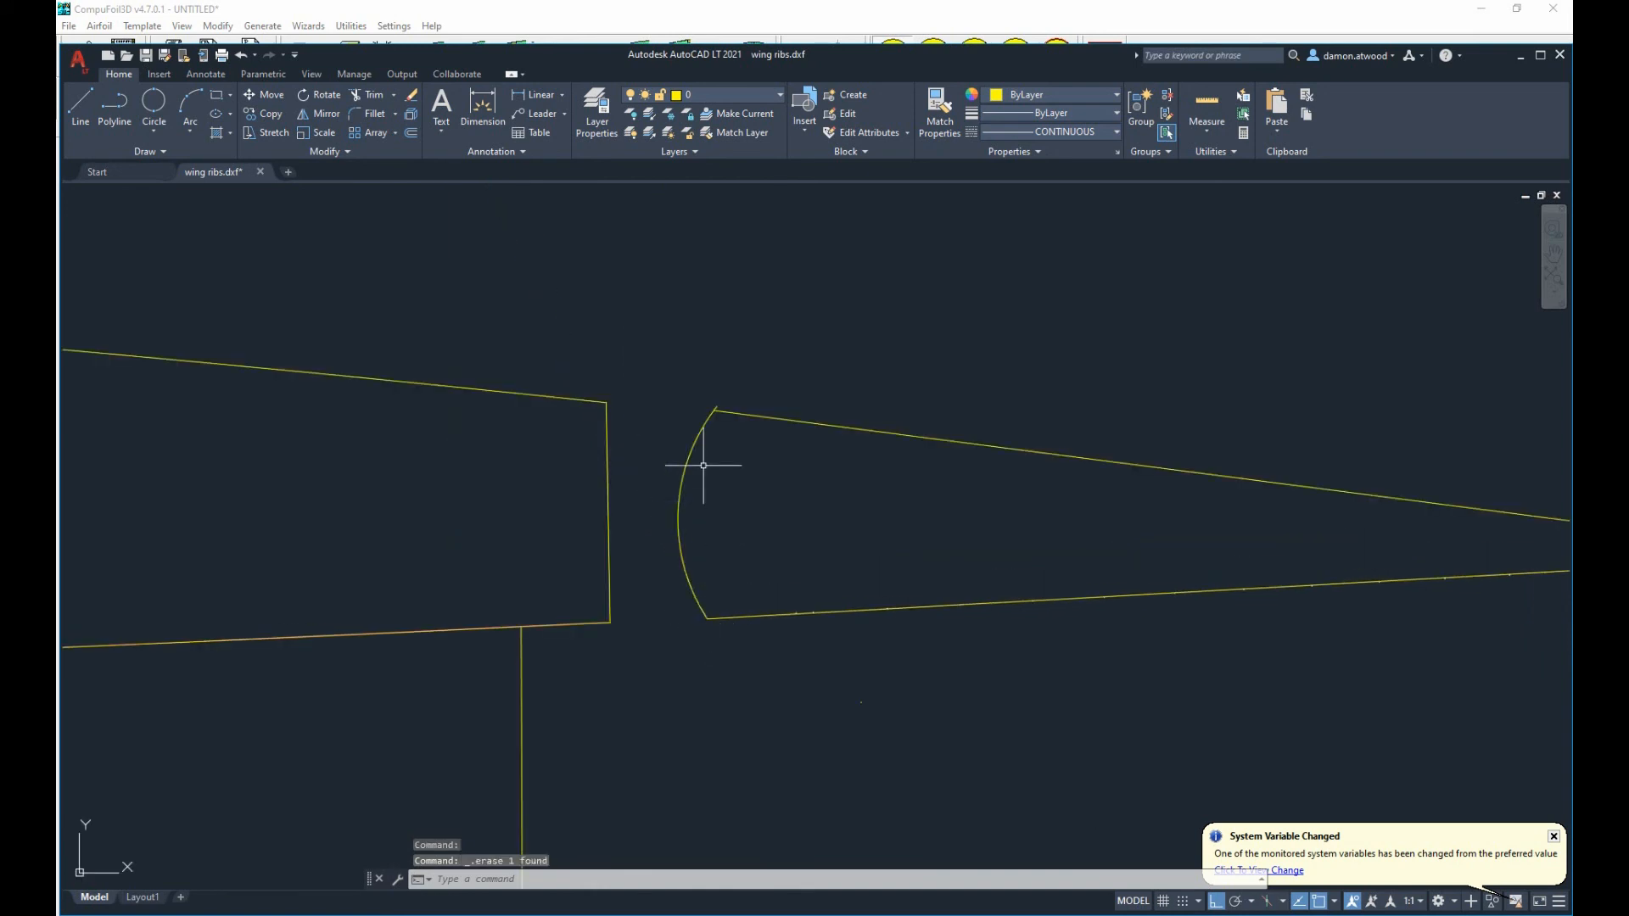
Stretch the nose arc's upper end to the front end of the aileron's upper line.
{"action": "scroll", "coordinate": [713, 415], "scroll_direction": "up", "scroll_amount": 5}
{"action": "left_click", "coordinate": [691, 382]}
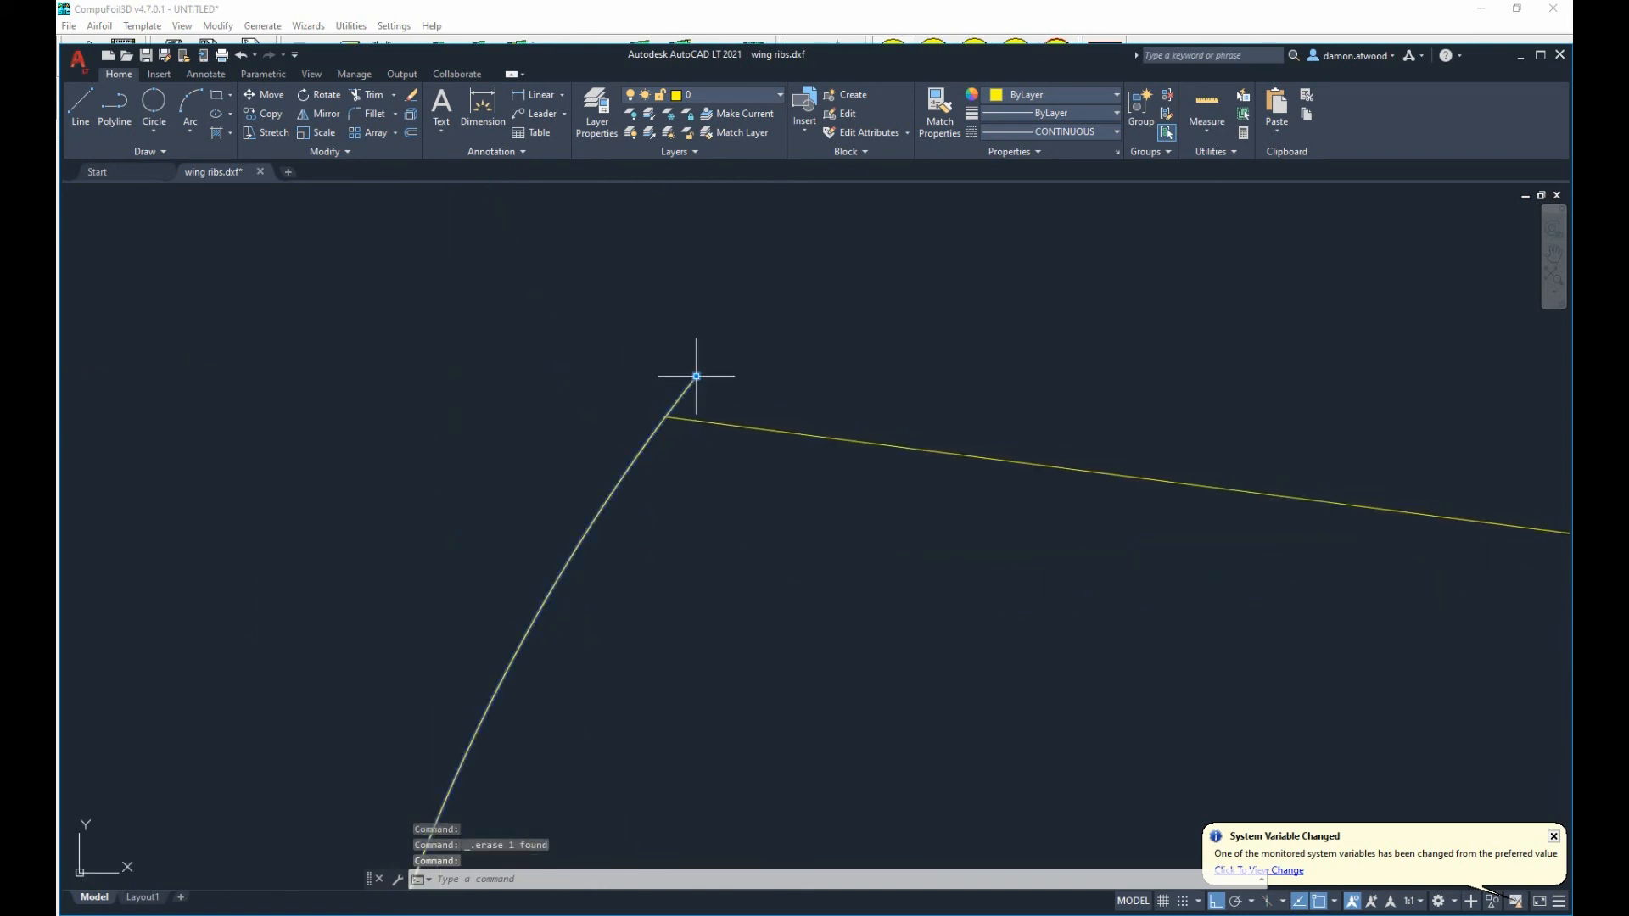
{"action": "left_click", "coordinate": [696, 378]}
{"action": "key", "text": "Escape"}
{"action": "scroll", "coordinate": [669, 418], "scroll_direction": "down", "scroll_amount": 8}
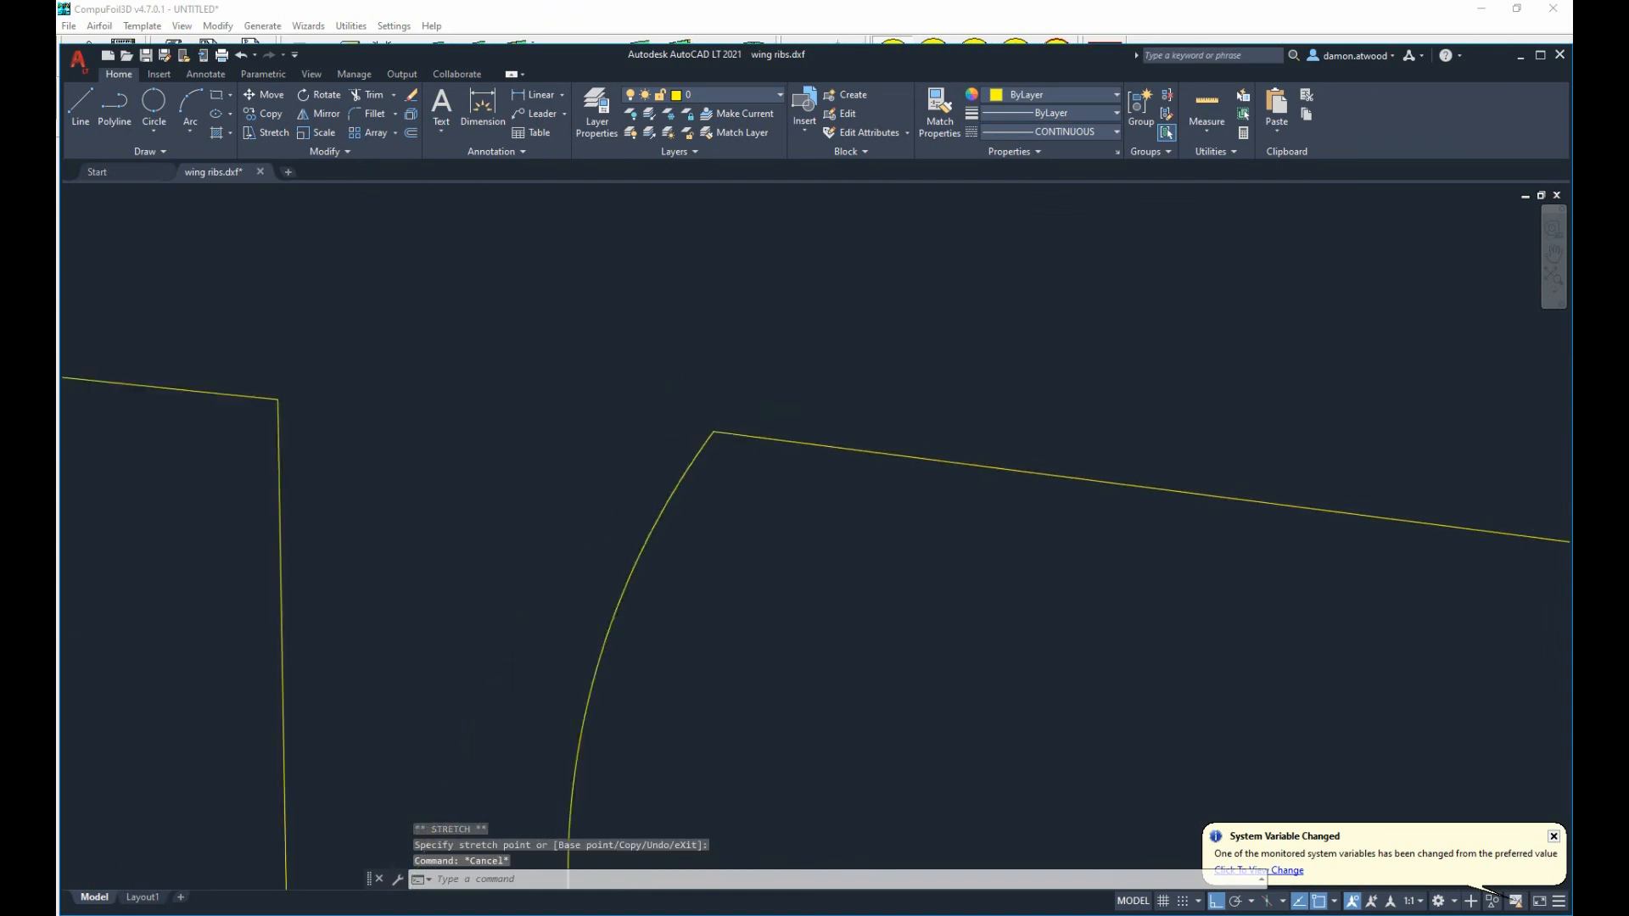
Erase the stray point just below the front of the tip rib's aileron.
{"action": "scroll", "coordinate": [860, 459], "scroll_direction": "down", "scroll_amount": 2}
{"action": "scroll", "coordinate": [873, 527], "scroll_direction": "up", "scroll_amount": 4}
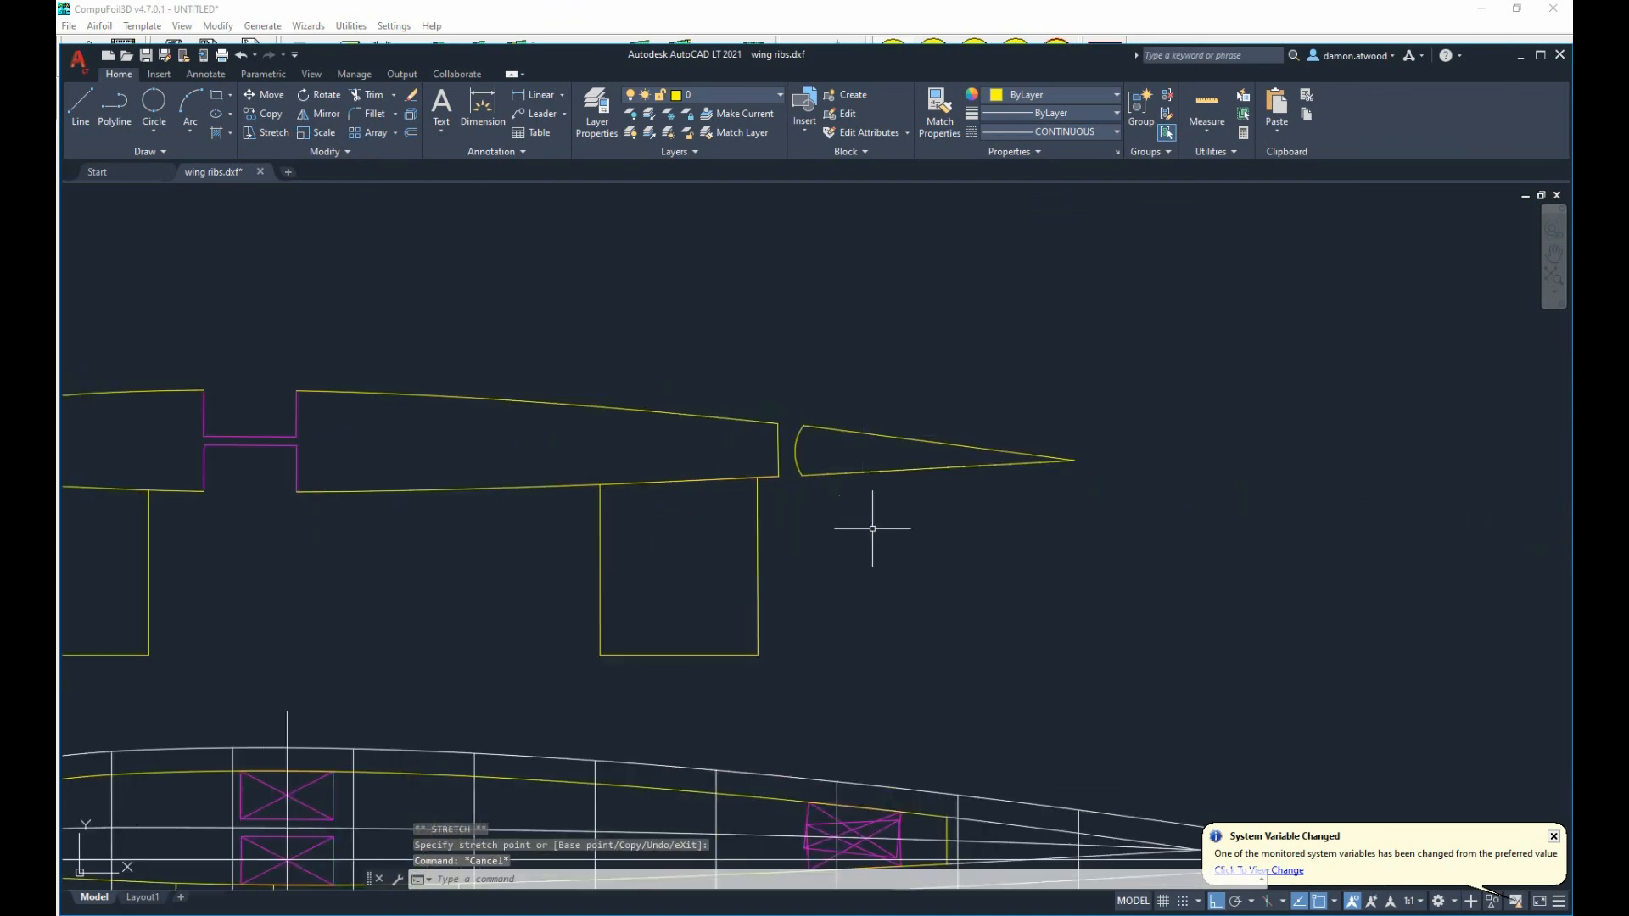
{"action": "left_click", "coordinate": [831, 499]}
{"action": "mouse_move", "coordinate": [839, 496]}
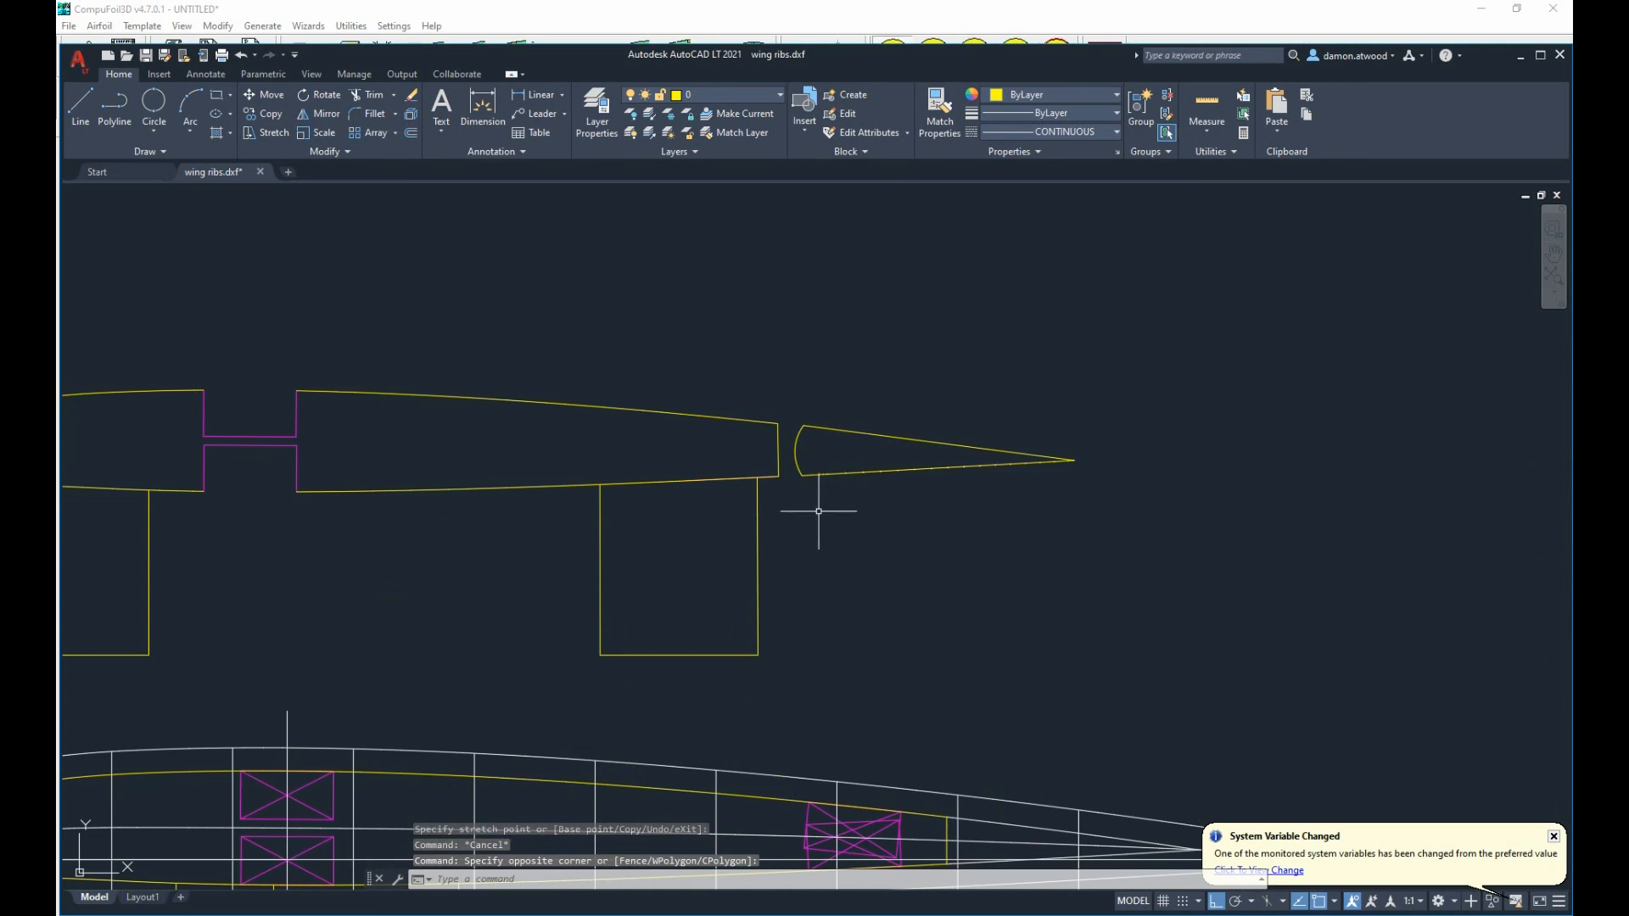
{"action": "key", "text": "Delete"}
{"action": "scroll", "coordinate": [891, 521], "scroll_direction": "down", "scroll_amount": 4}
{"action": "scroll", "coordinate": [875, 521], "scroll_direction": "up", "scroll_amount": 2}
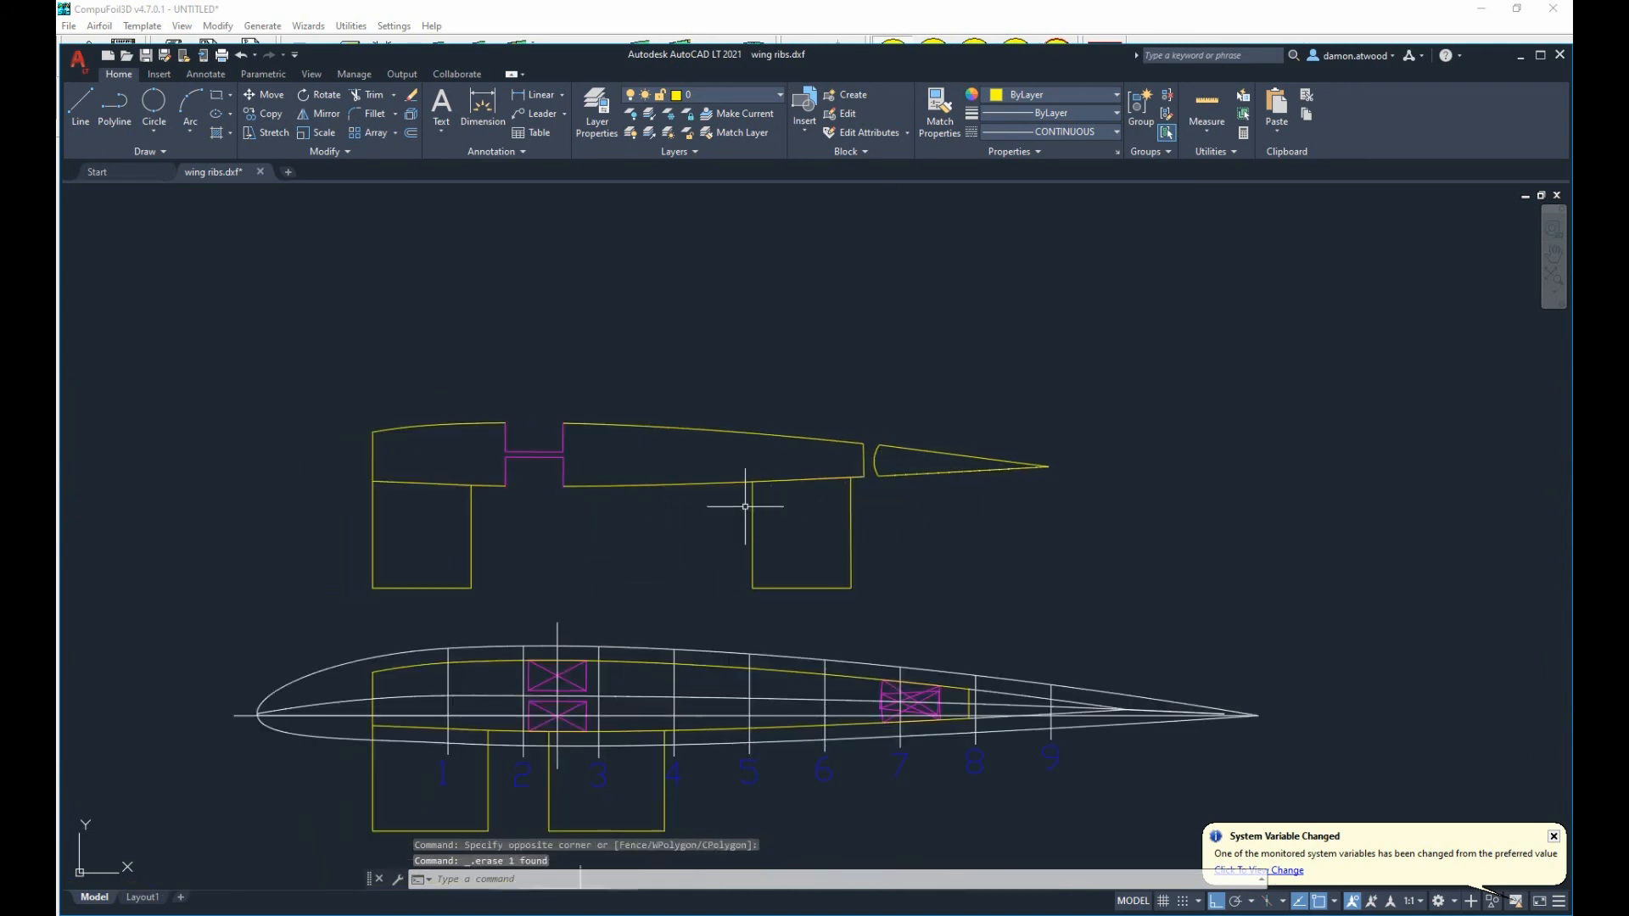
Erase the magenta line on the CUTOUTS layer along the tip rib's lower contour above the rear tab.
{"action": "scroll", "coordinate": [801, 489], "scroll_direction": "up", "scroll_amount": 8}
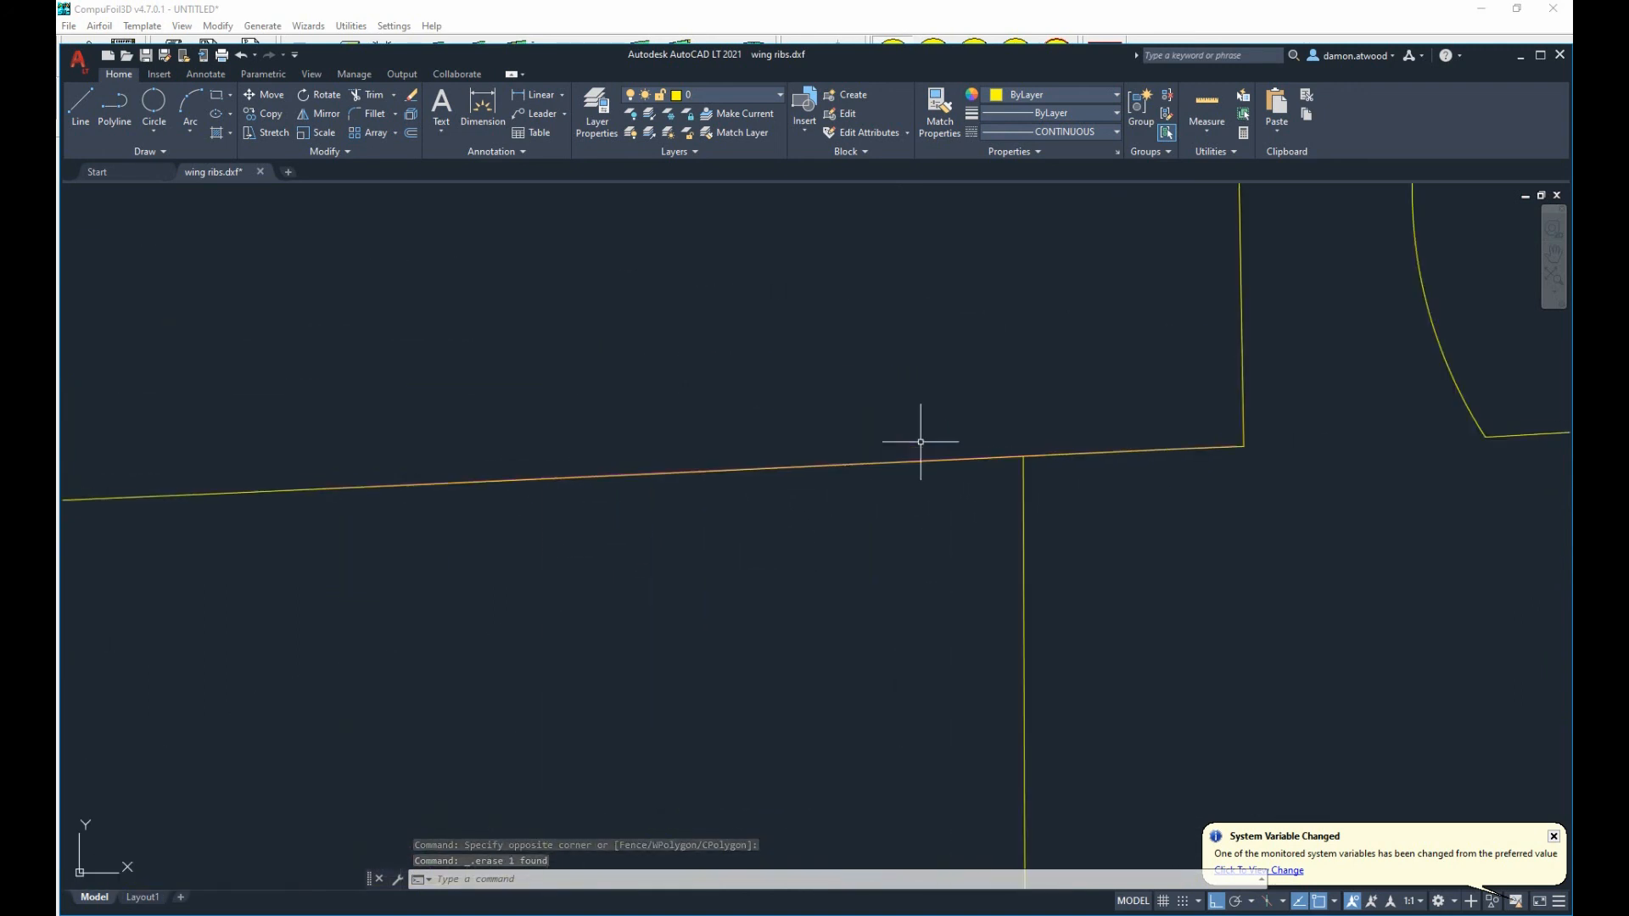
{"action": "left_click", "coordinate": [893, 465]}
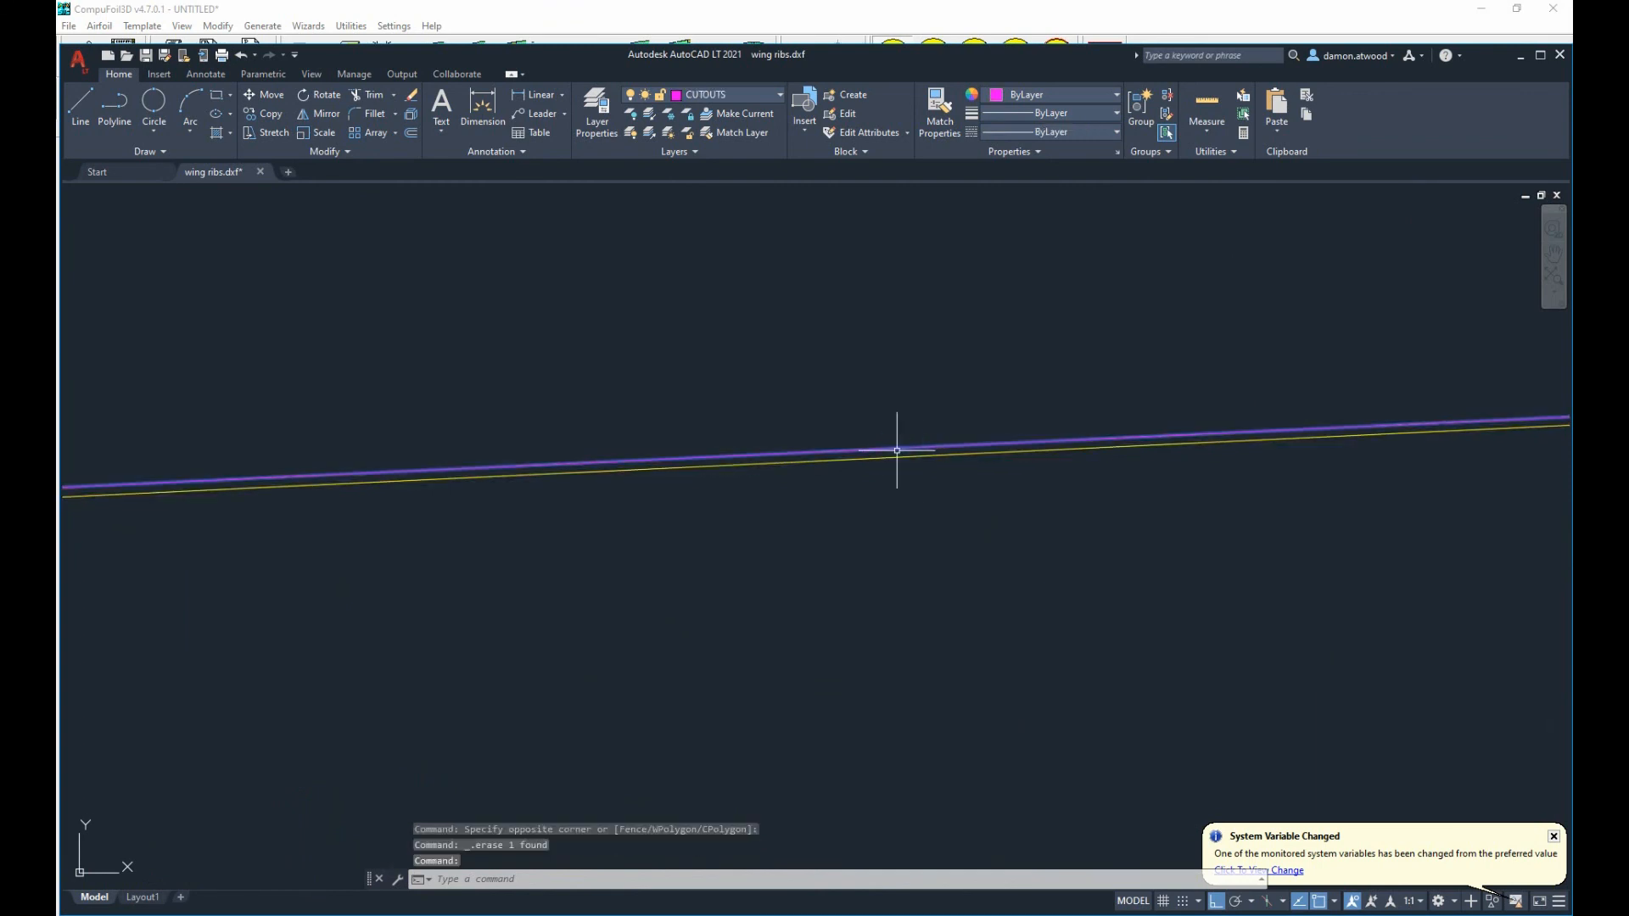
{"action": "key", "text": "Delete"}
{"action": "scroll", "coordinate": [815, 450], "scroll_direction": "down", "scroll_amount": 6}
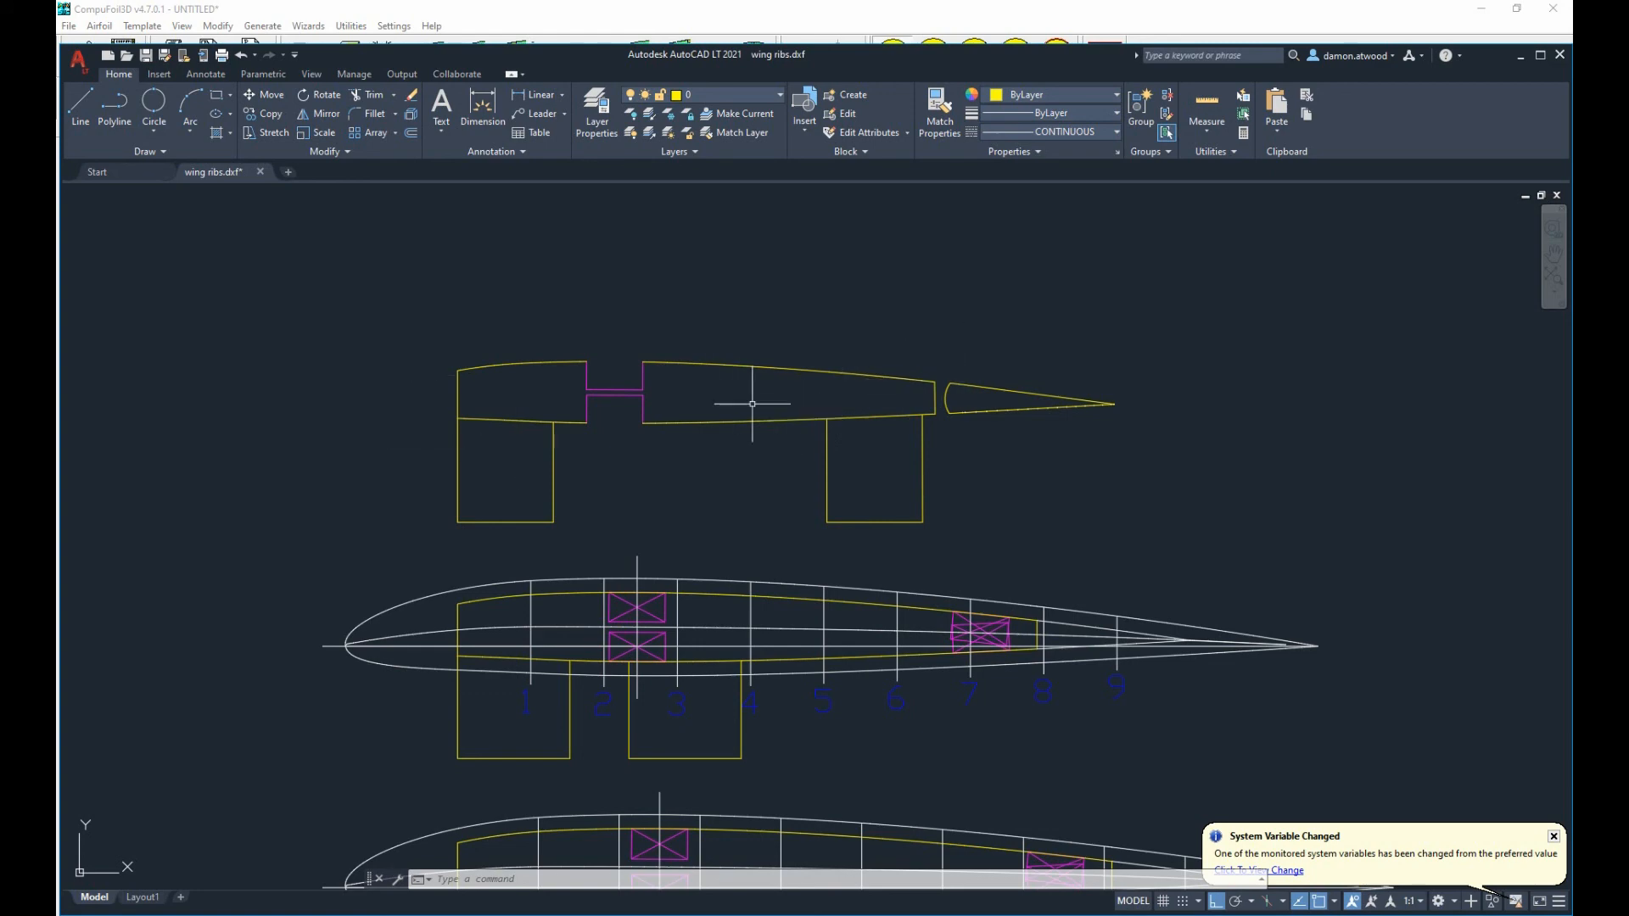
Dismiss the notification about the changed system variable.
{"action": "scroll", "coordinate": [564, 363], "scroll_direction": "down", "scroll_amount": 6}
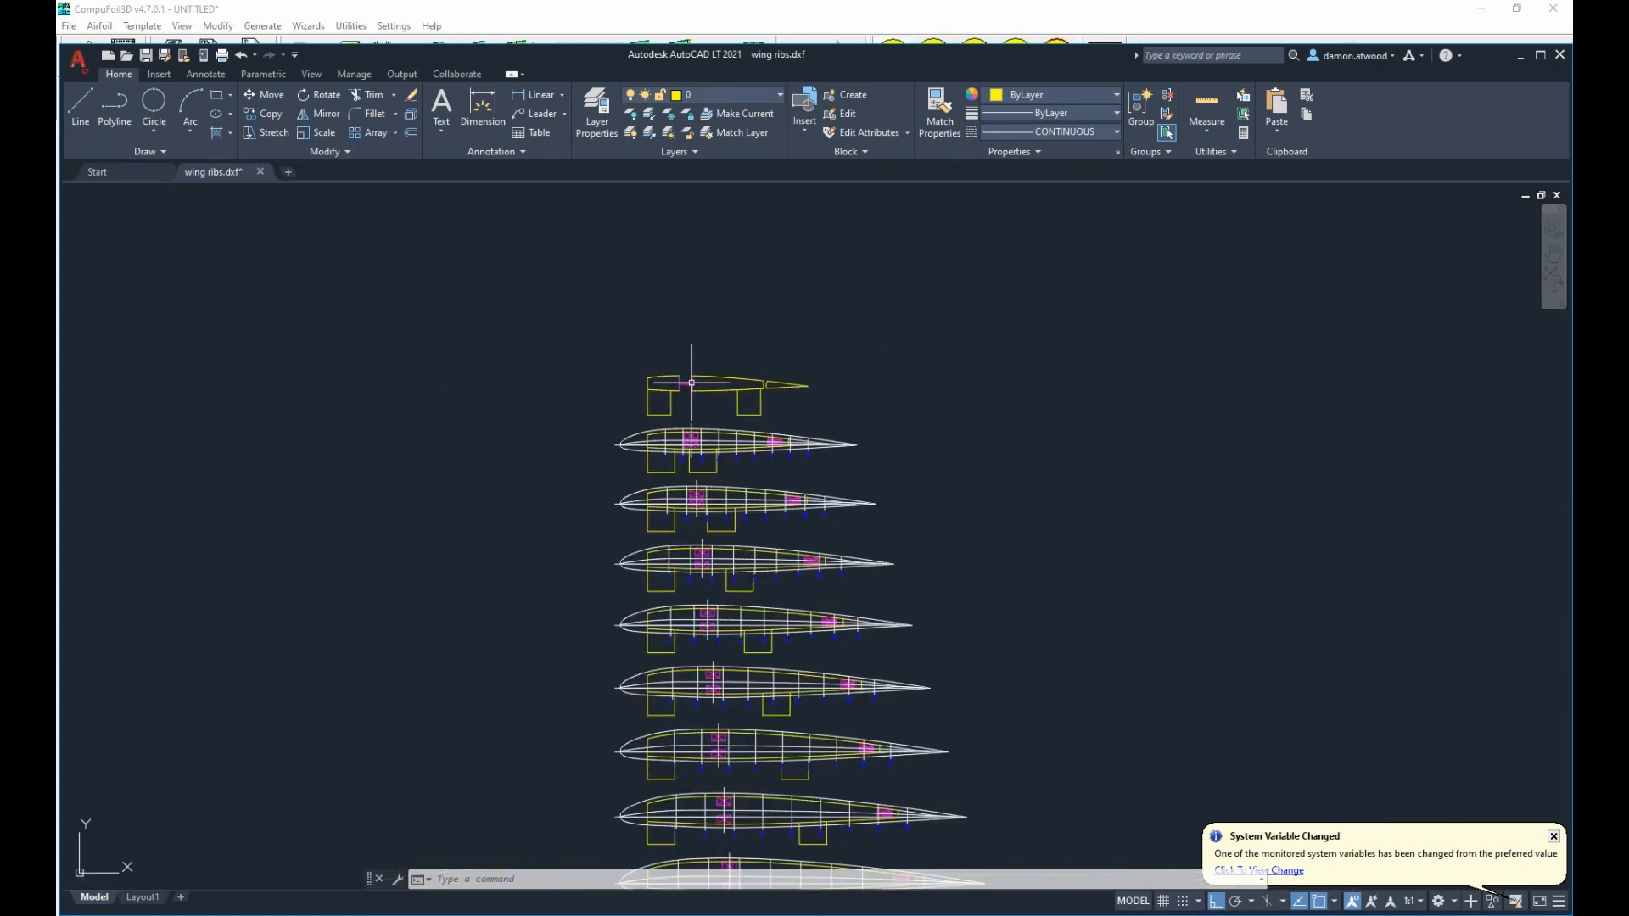
{"action": "scroll", "coordinate": [694, 381], "scroll_direction": "up", "scroll_amount": 8}
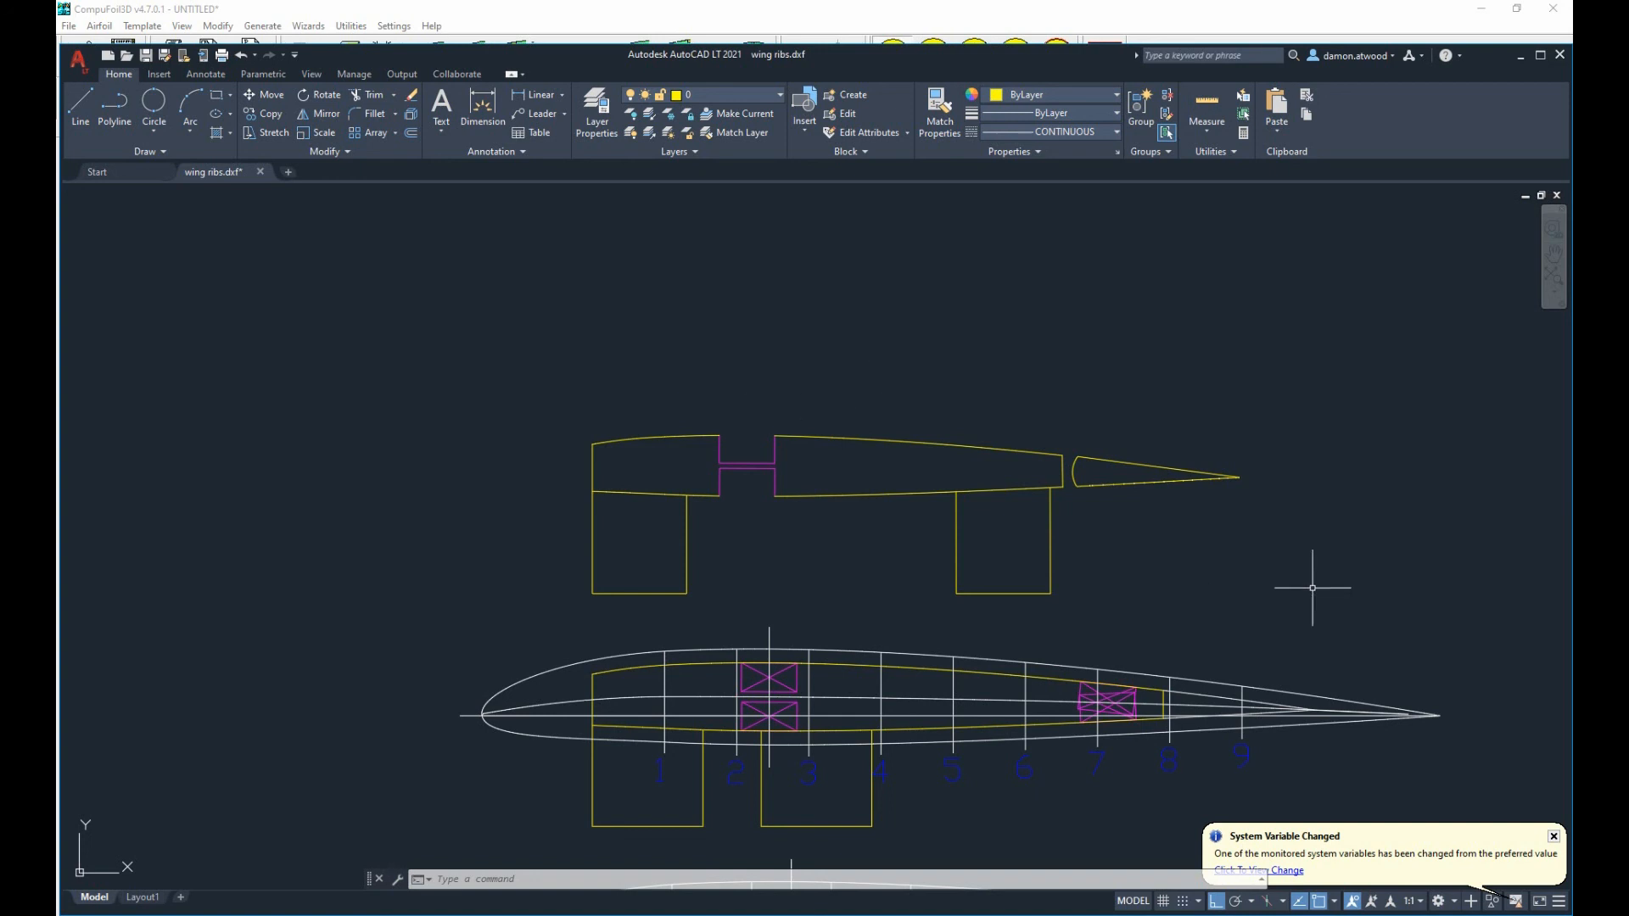
{"action": "left_click", "coordinate": [1554, 839]}
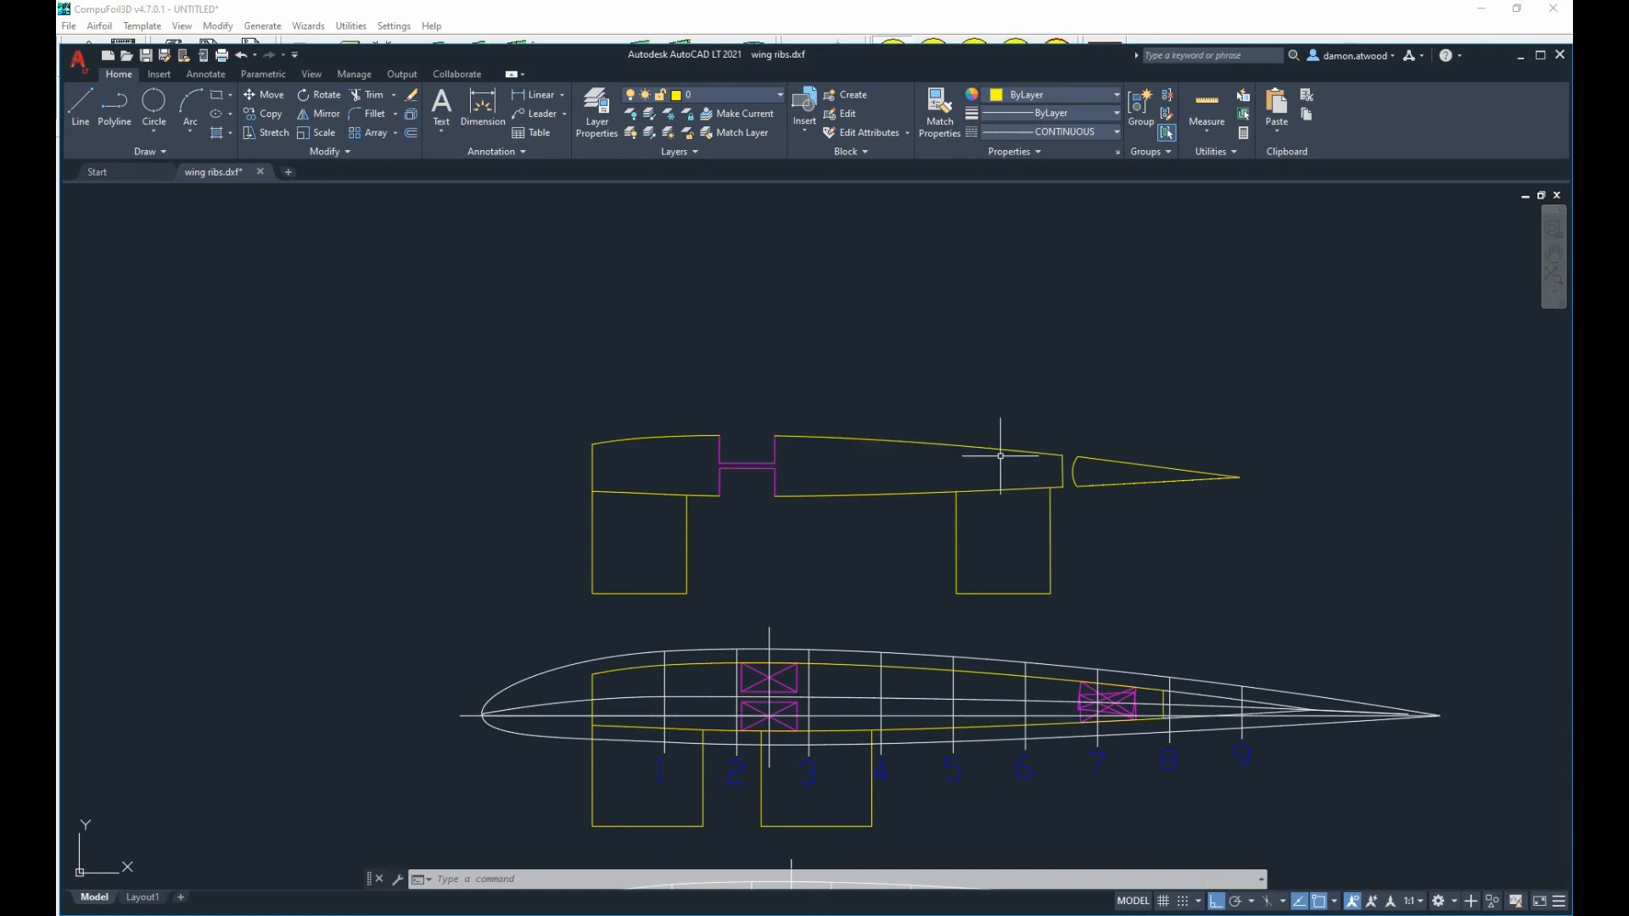
Draw a small circle with a radius of about 0.005 inside the tip rib's aileron, just behind its nose arc.
{"action": "scroll", "coordinate": [1143, 456], "scroll_direction": "up", "scroll_amount": 6}
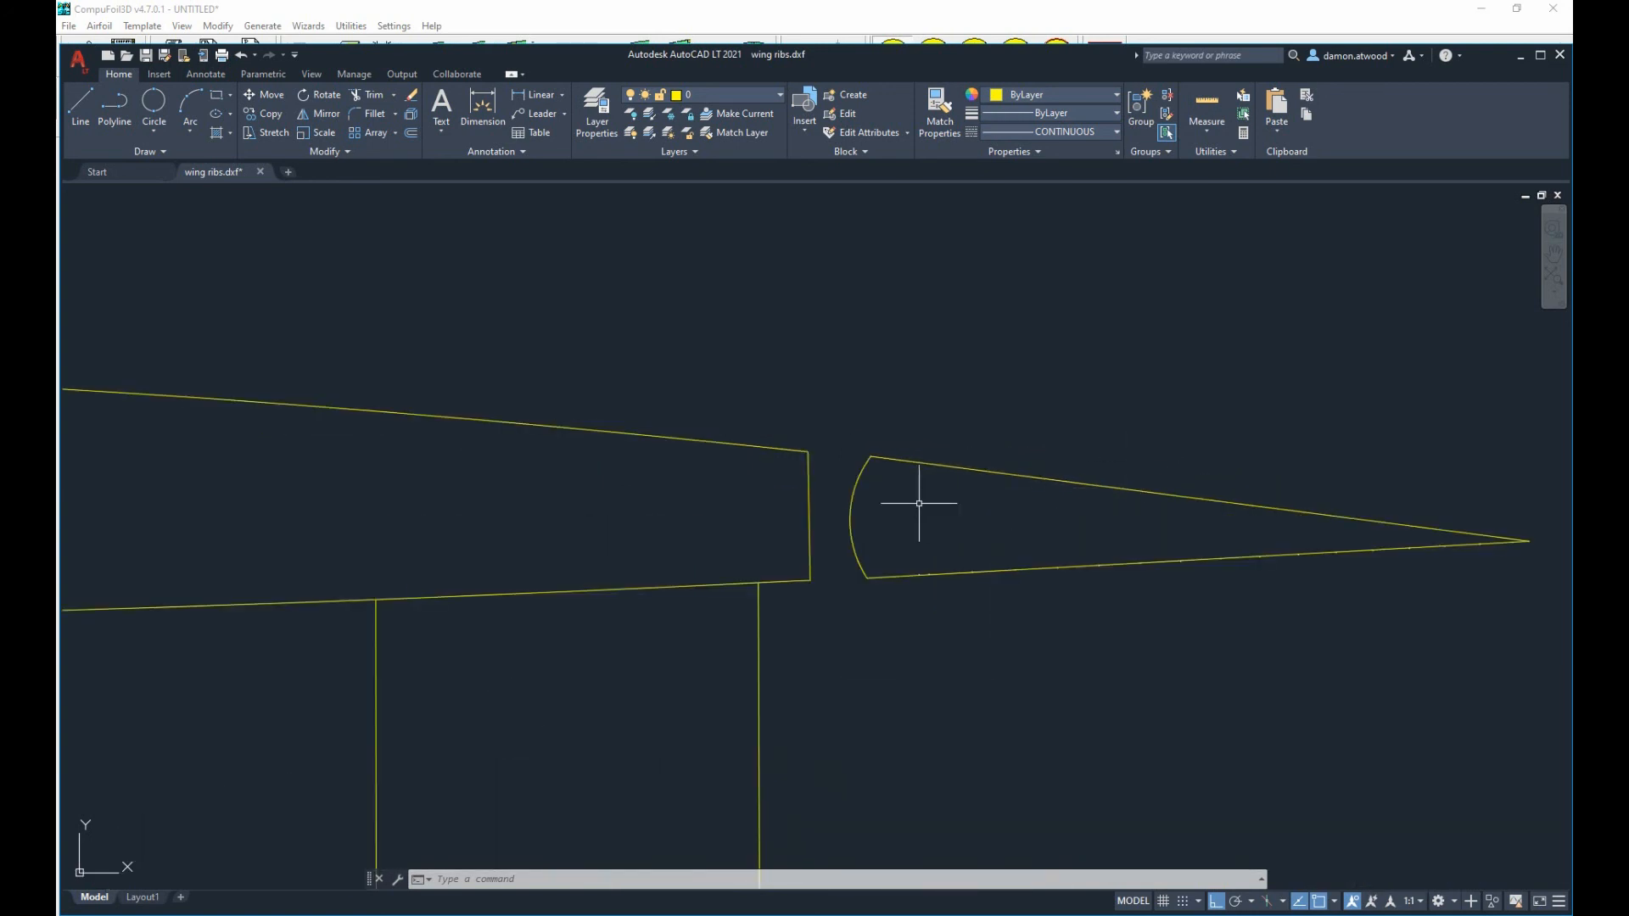
{"action": "left_click", "coordinate": [164, 129]}
{"action": "left_click", "coordinate": [152, 153]}
{"action": "scroll", "coordinate": [797, 426], "scroll_direction": "down", "scroll_amount": 4}
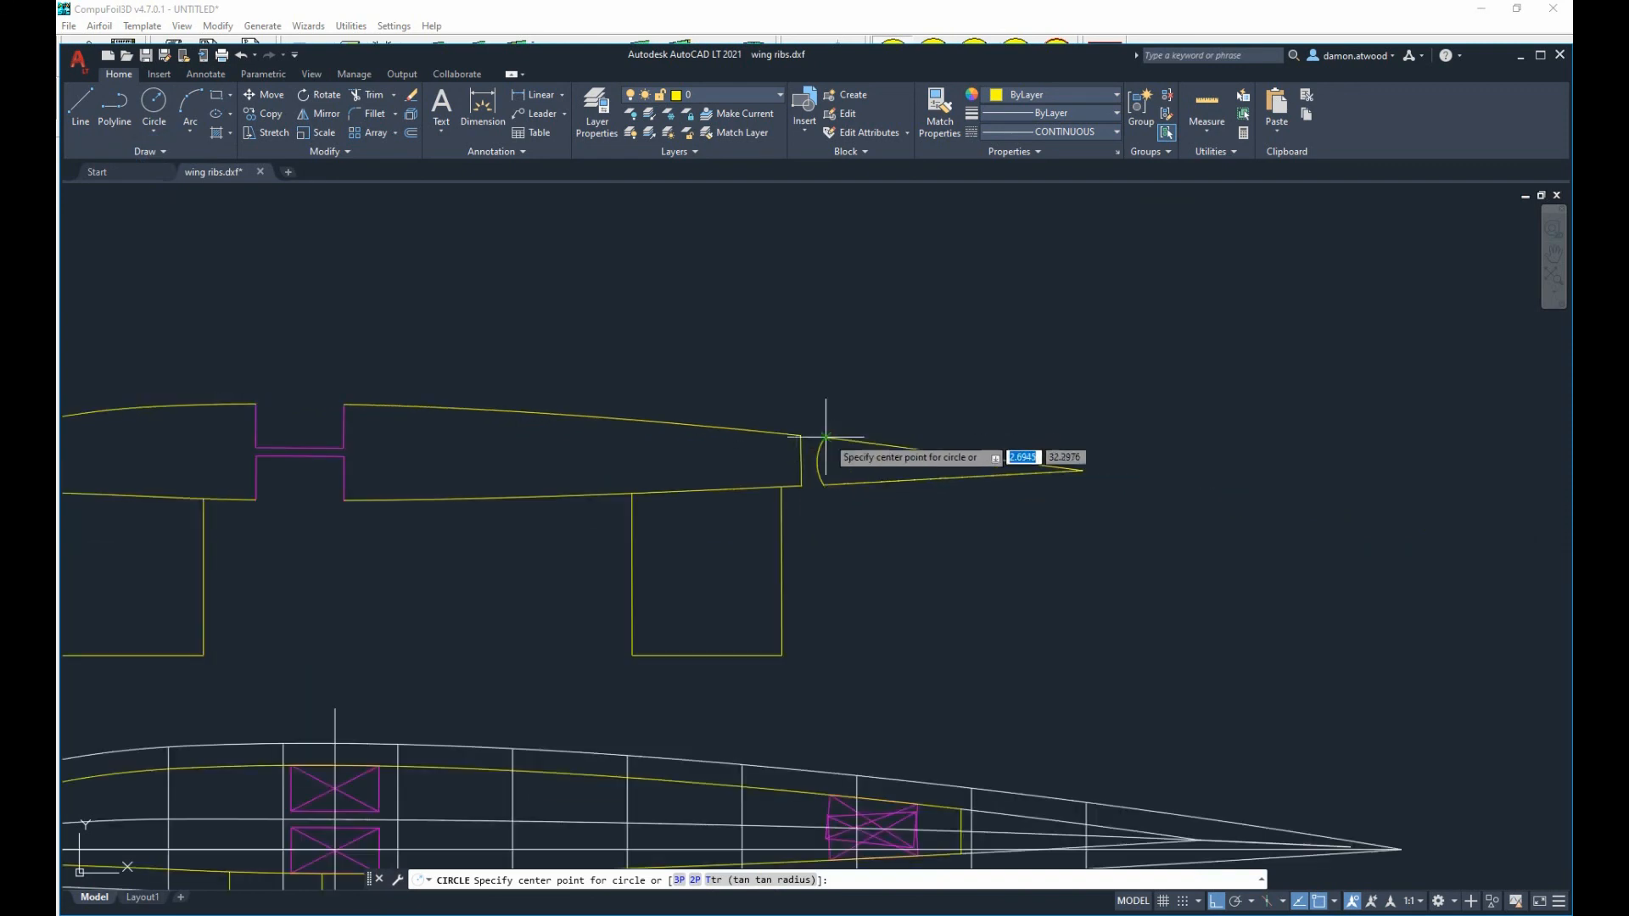
{"action": "left_click", "coordinate": [859, 465]}
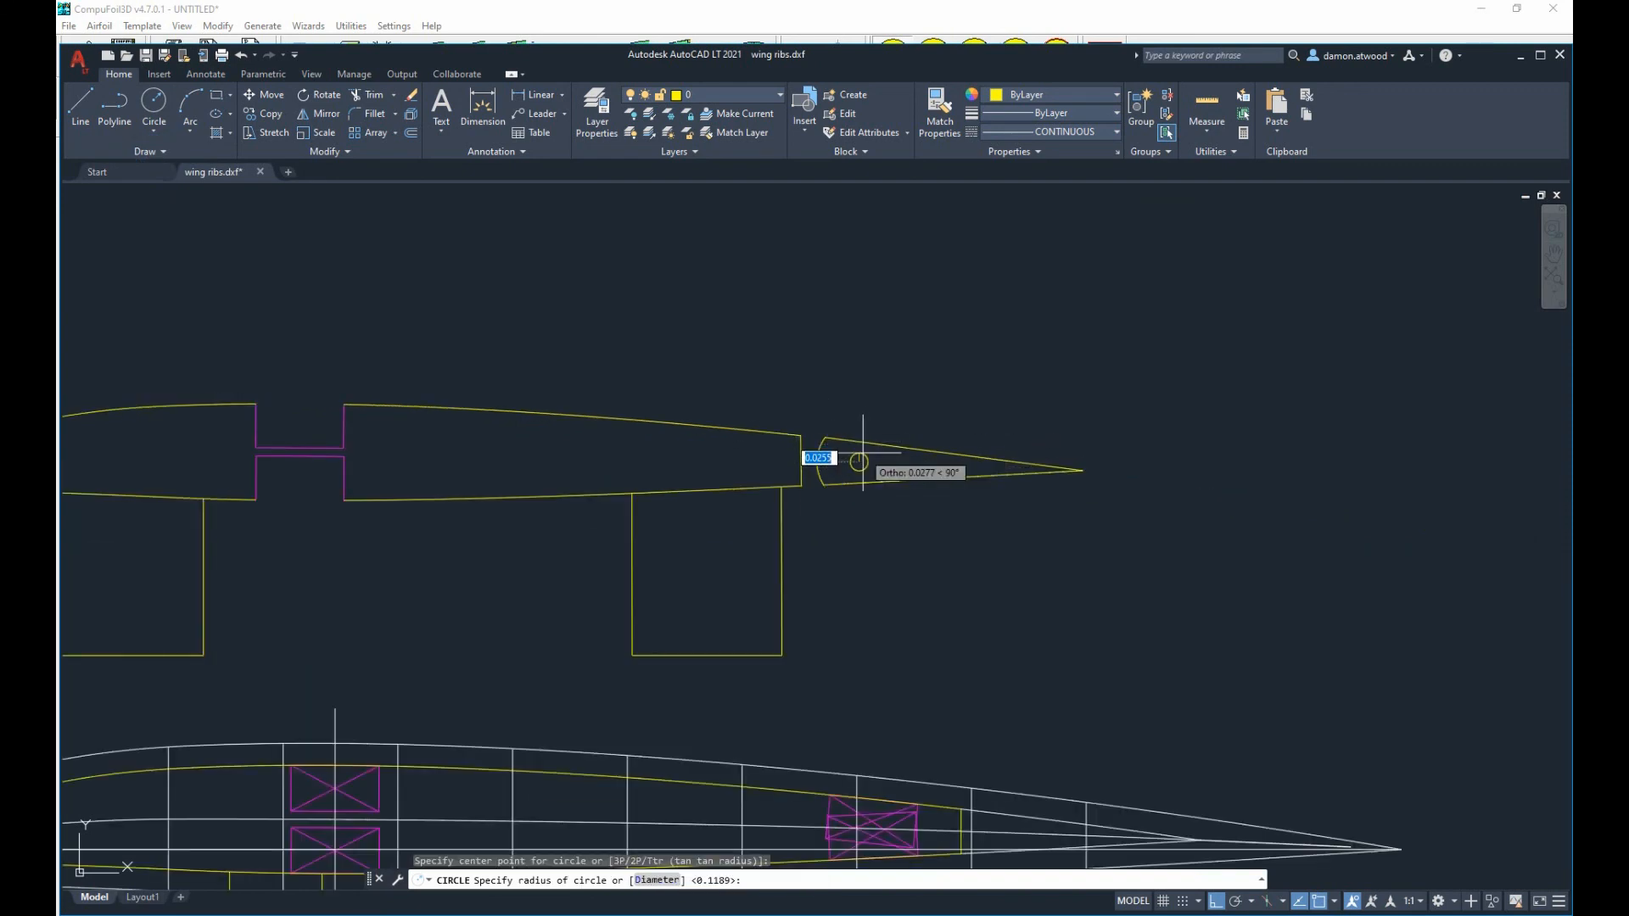
{"action": "scroll", "coordinate": [857, 467], "scroll_direction": "up", "scroll_amount": 5}
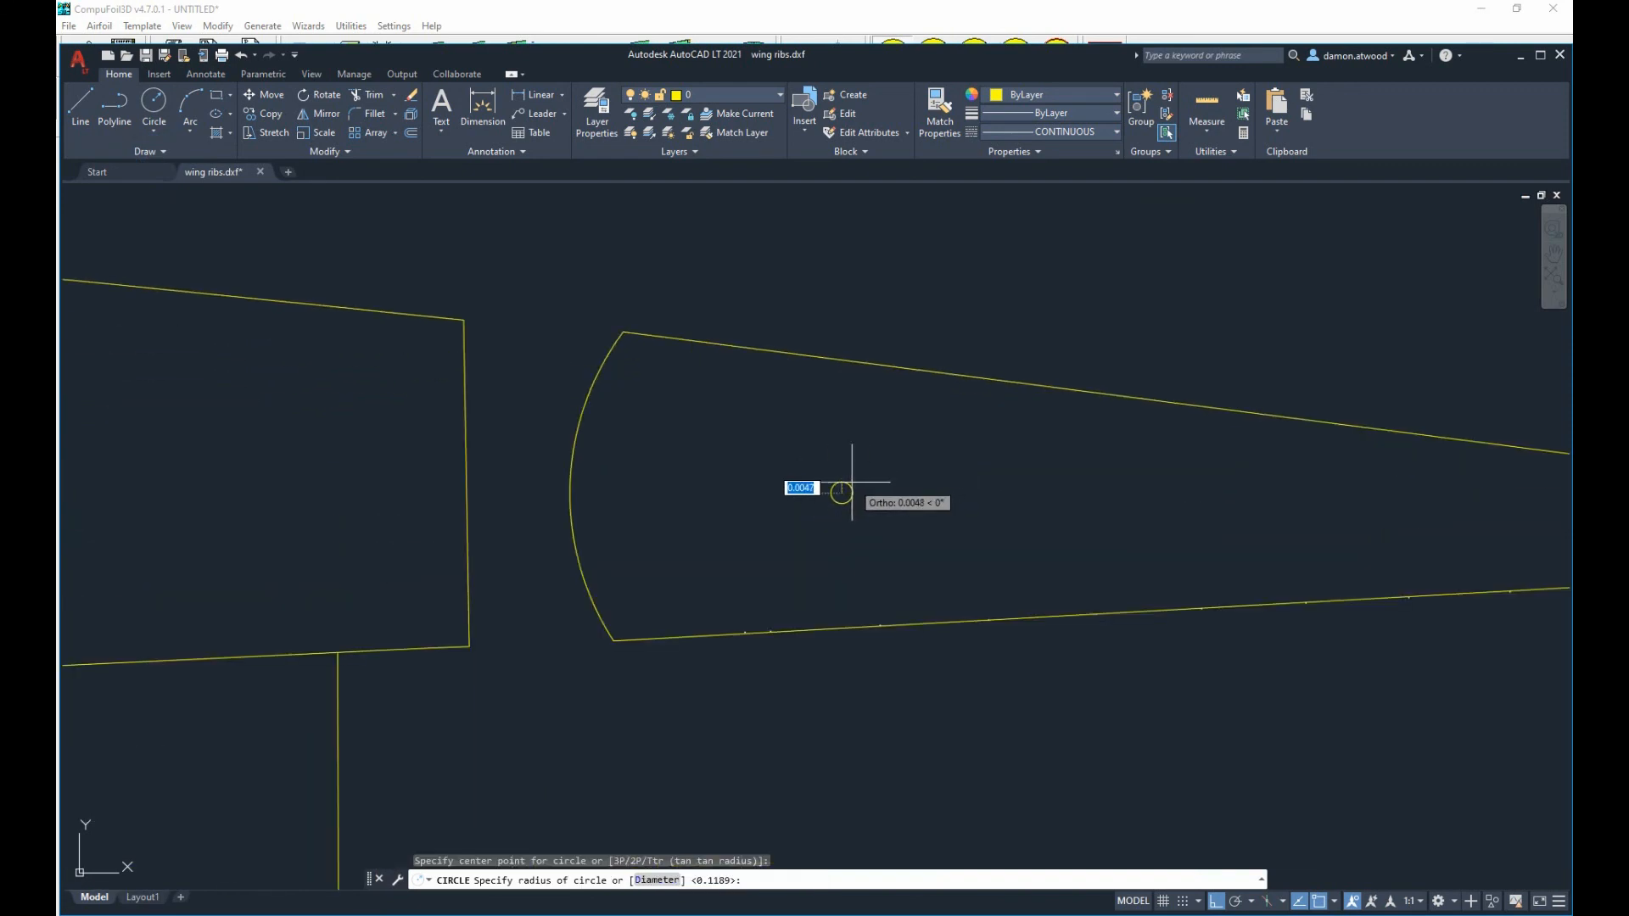
{"action": "left_click", "coordinate": [852, 483]}
{"action": "scroll", "coordinate": [840, 495], "scroll_direction": "down", "scroll_amount": 4}
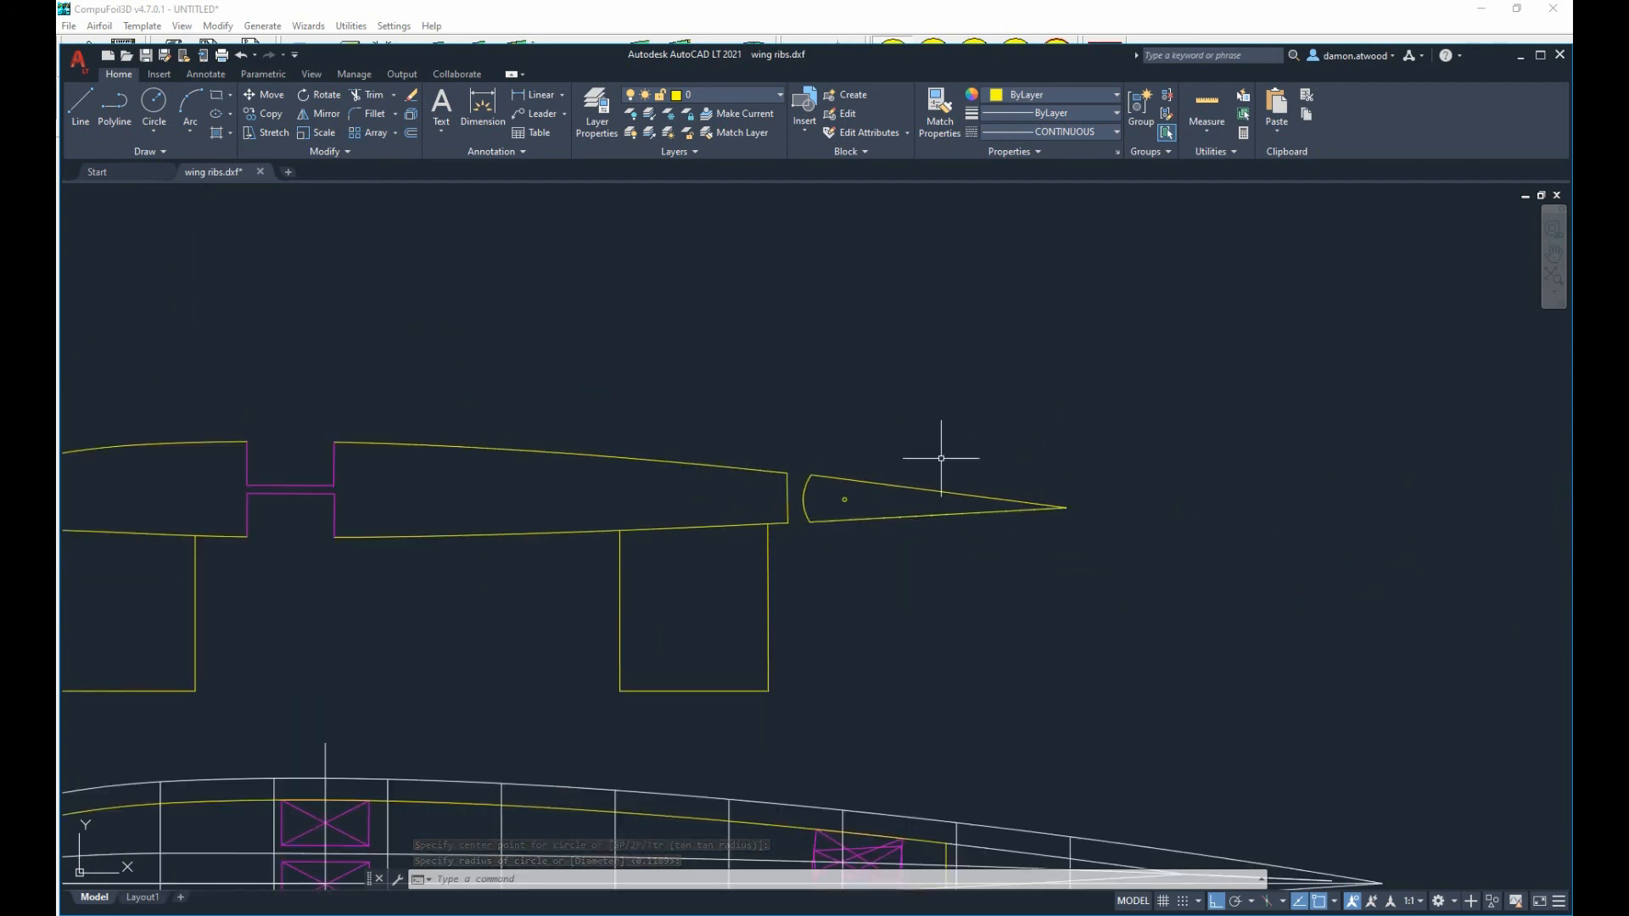
{"action": "scroll", "coordinate": [941, 459], "scroll_direction": "down", "scroll_amount": 2}
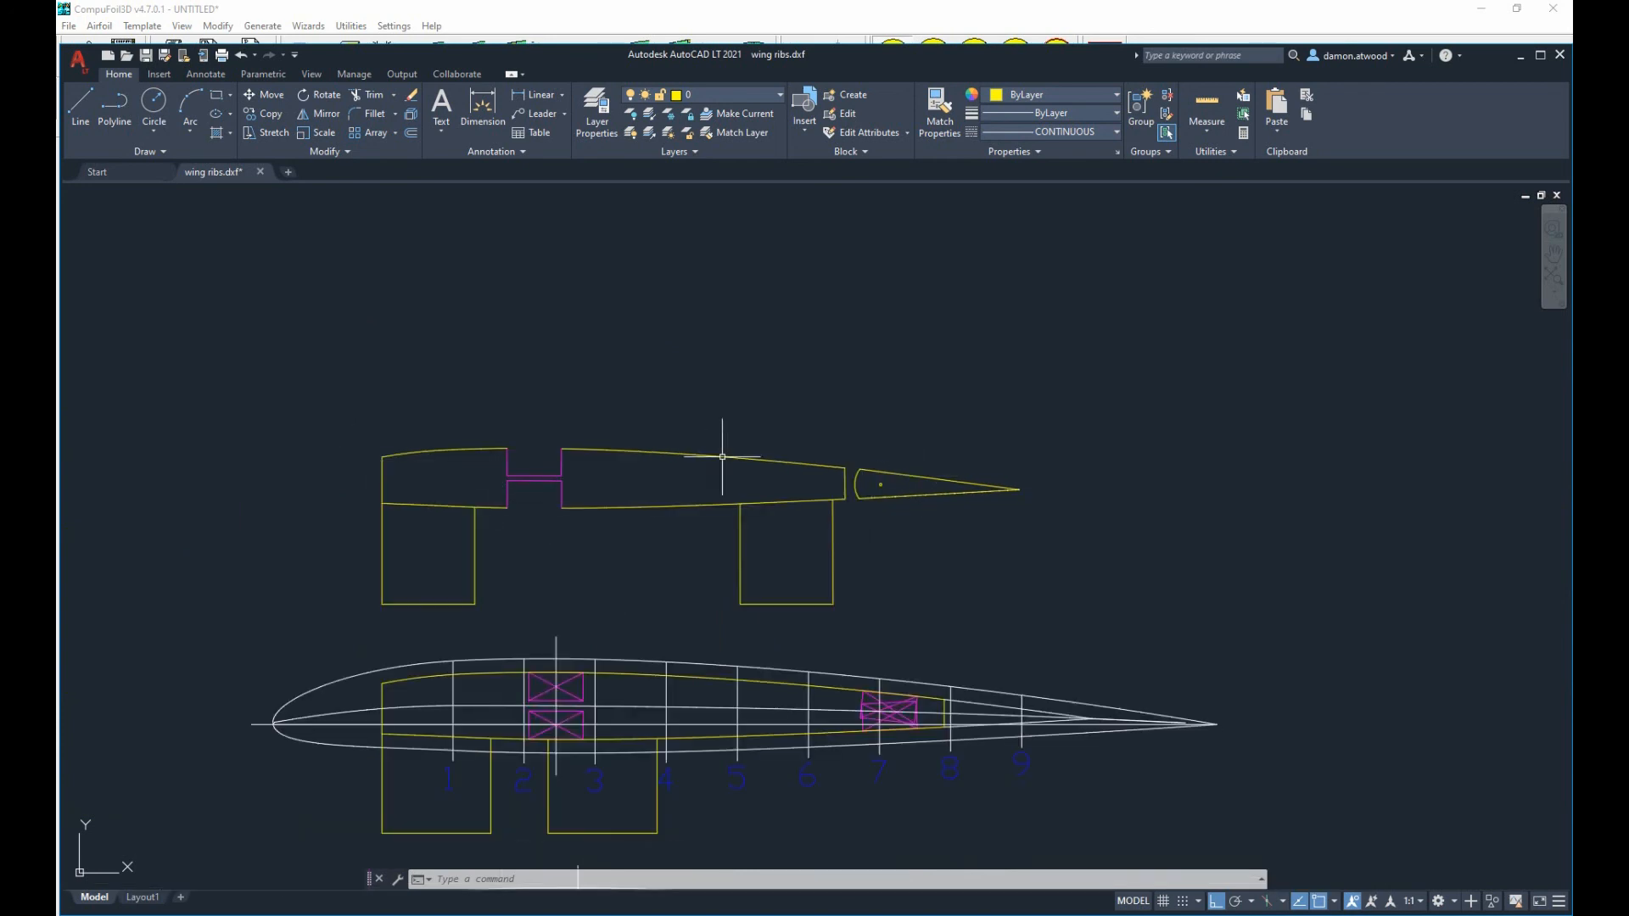